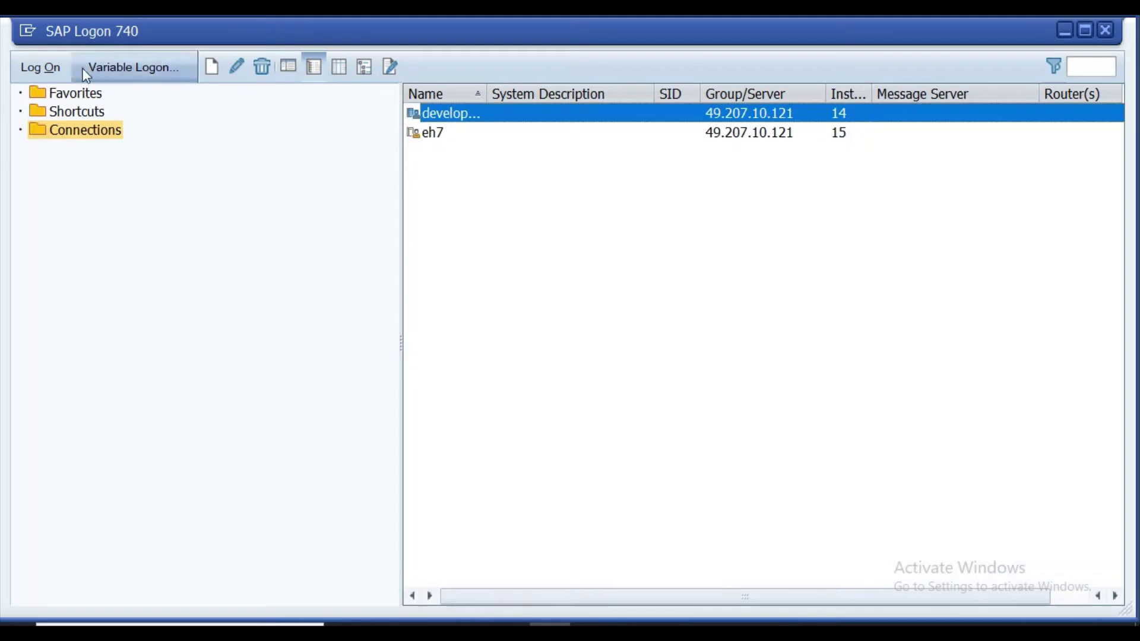
Log on to the IDES ECC connection in client 800 with the saved user and its password.
{"action": "left_click", "coordinate": [60, 77]}
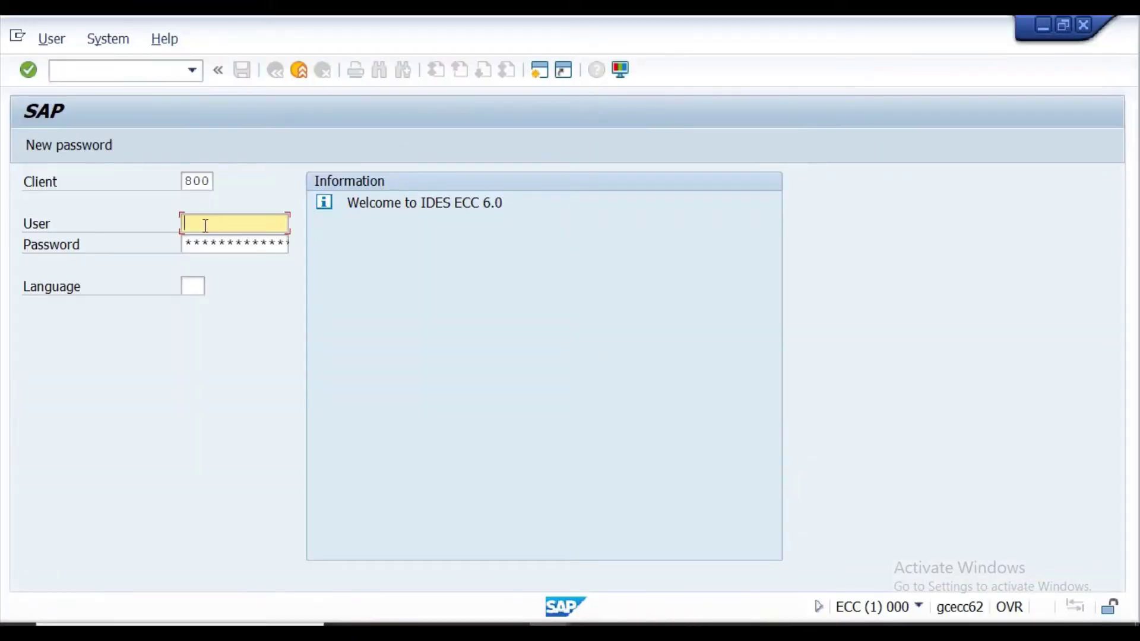
{"action": "left_click", "coordinate": [211, 225]}
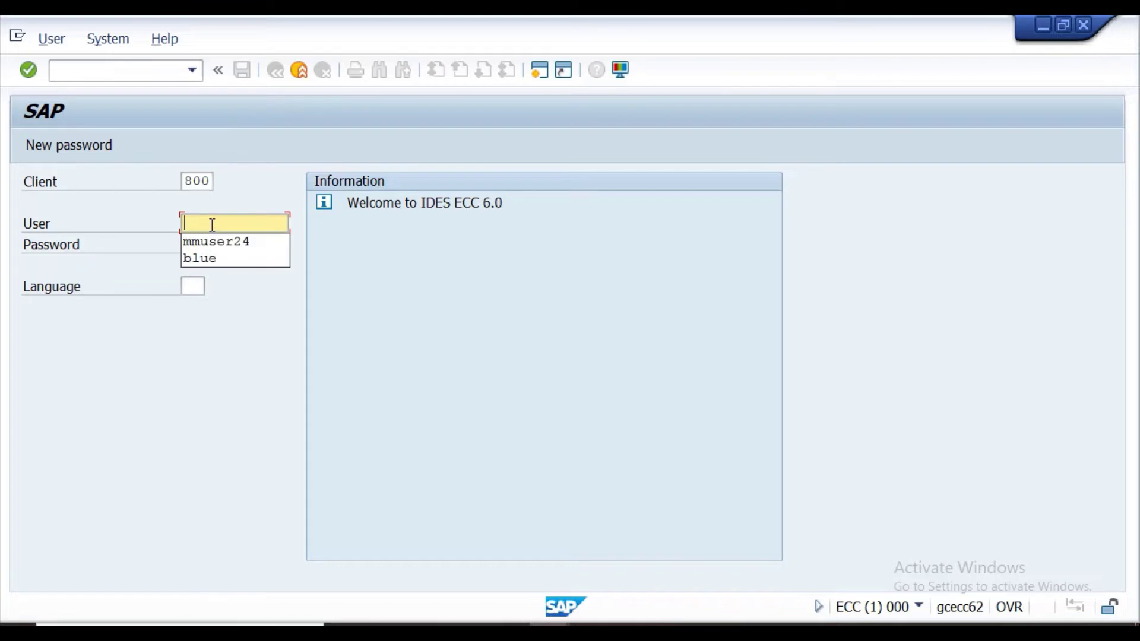
{"action": "left_click", "coordinate": [216, 239]}
{"action": "left_click", "coordinate": [218, 244]}
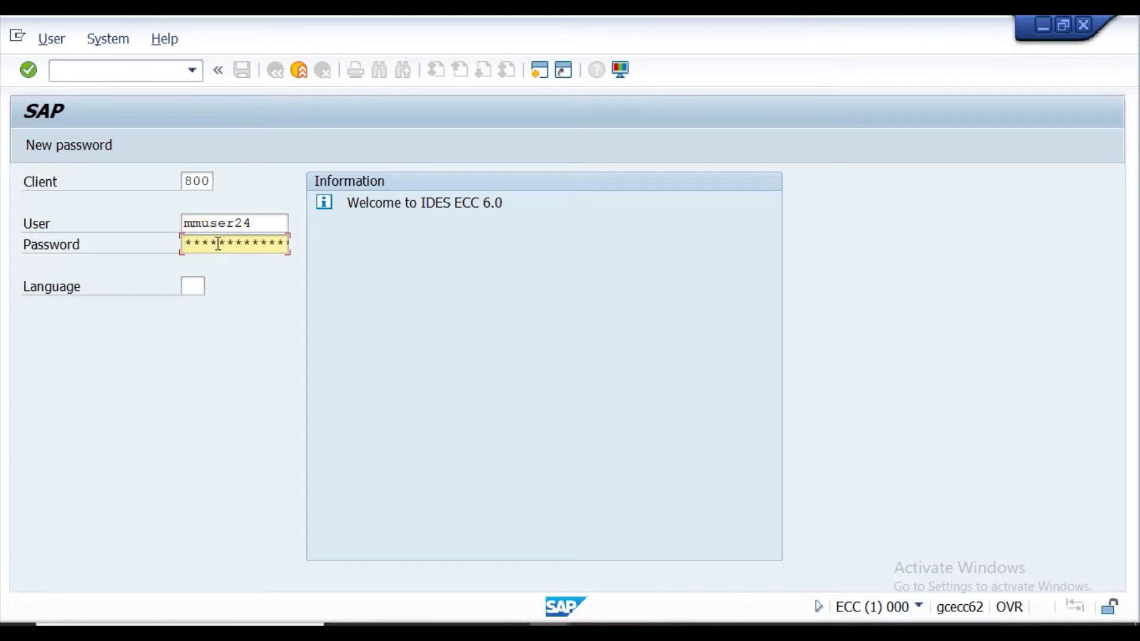
{"action": "type", "text": "**"}
{"action": "key", "text": "Return"}
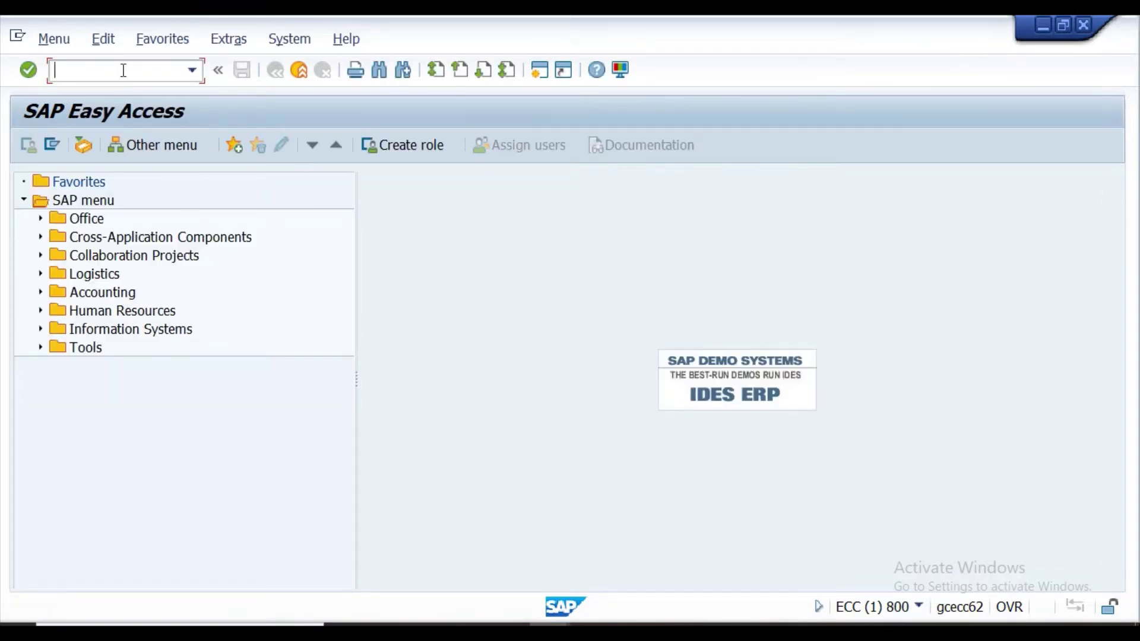
Run SPRO, open the SAP Reference IMG and expand Enterprise Structure.
{"action": "type", "text": "spro"}
{"action": "key", "text": "Return"}
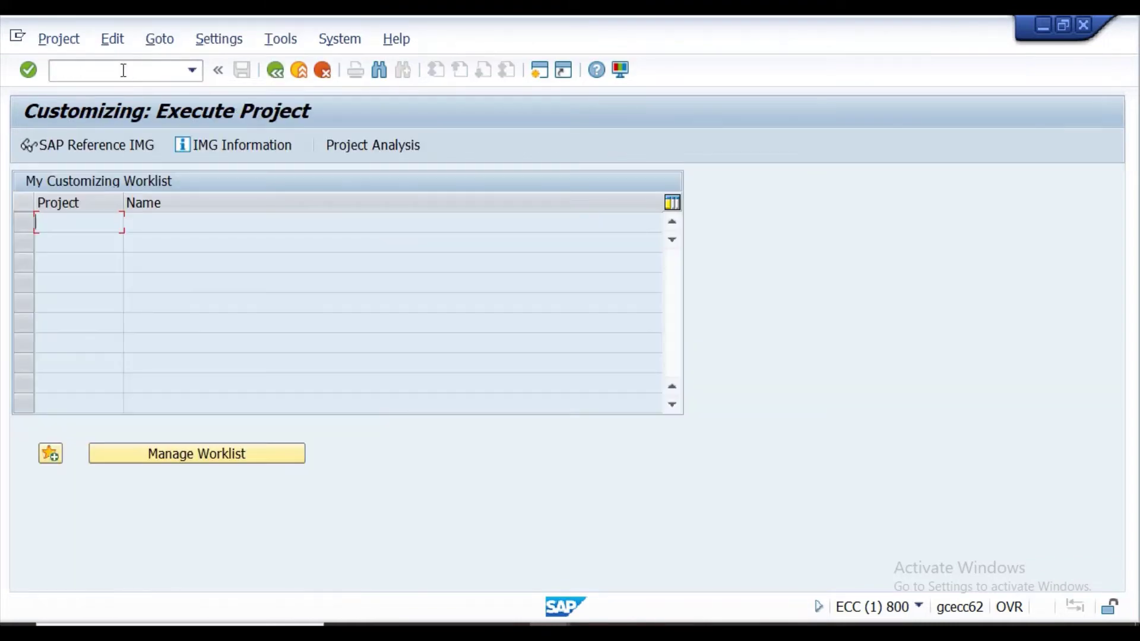
{"action": "left_click", "coordinate": [56, 151]}
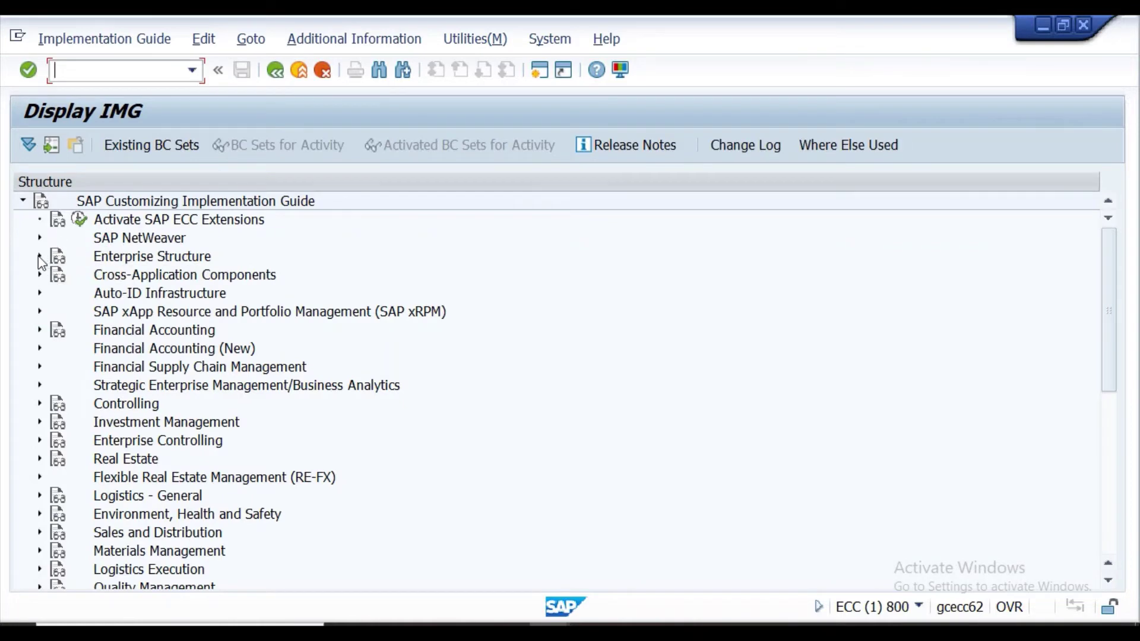
{"action": "left_click", "coordinate": [39, 256]}
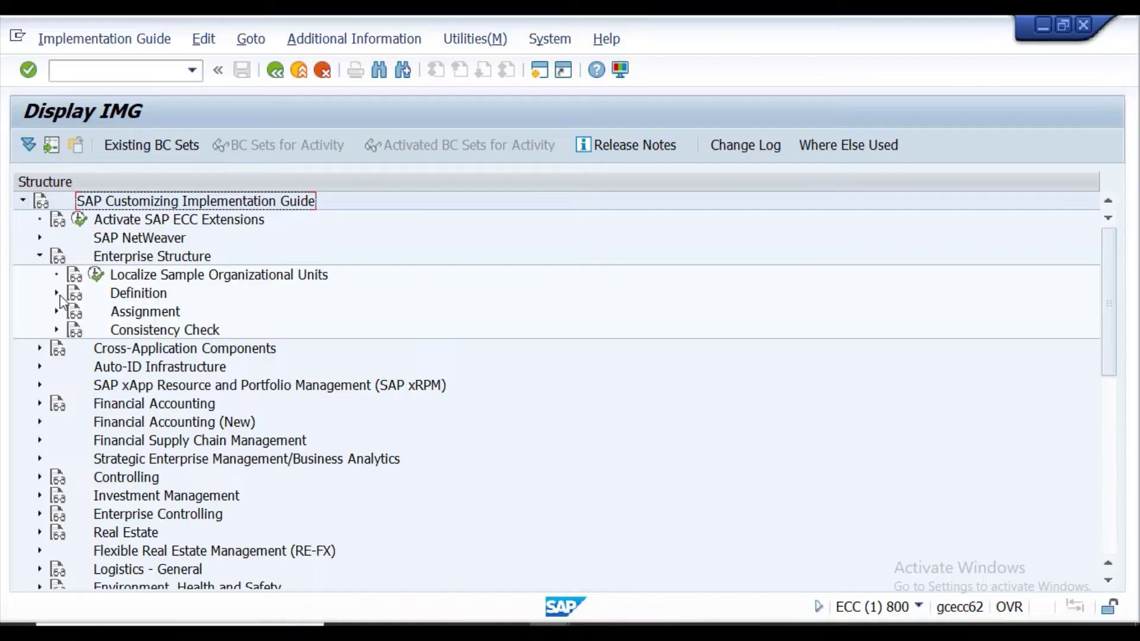
{"action": "left_click", "coordinate": [57, 292]}
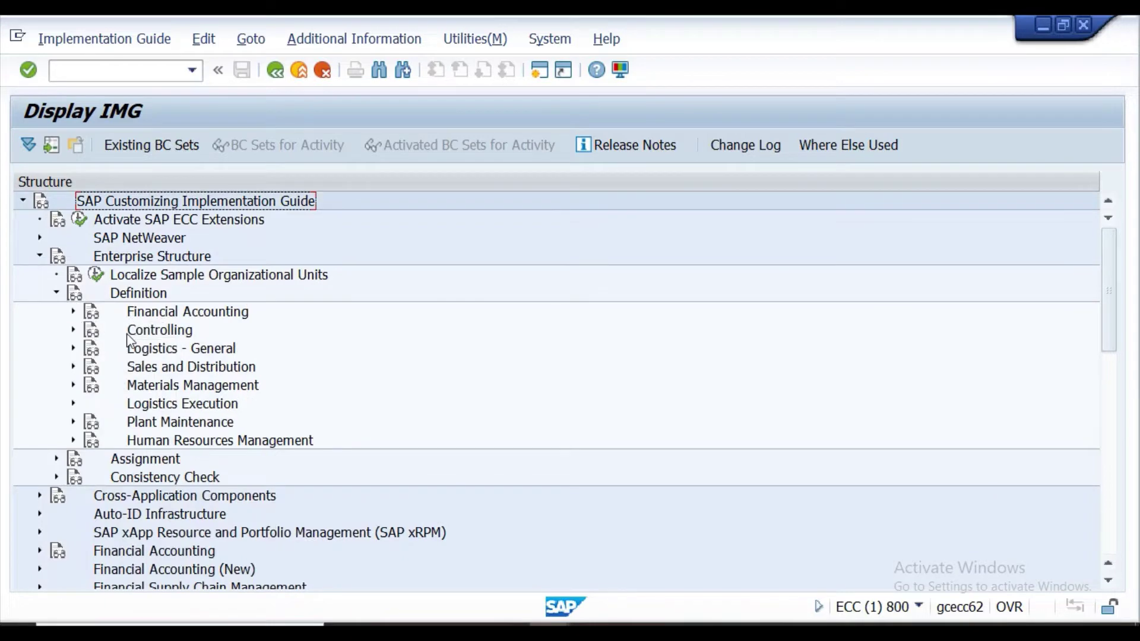
{"action": "left_click", "coordinate": [57, 294]}
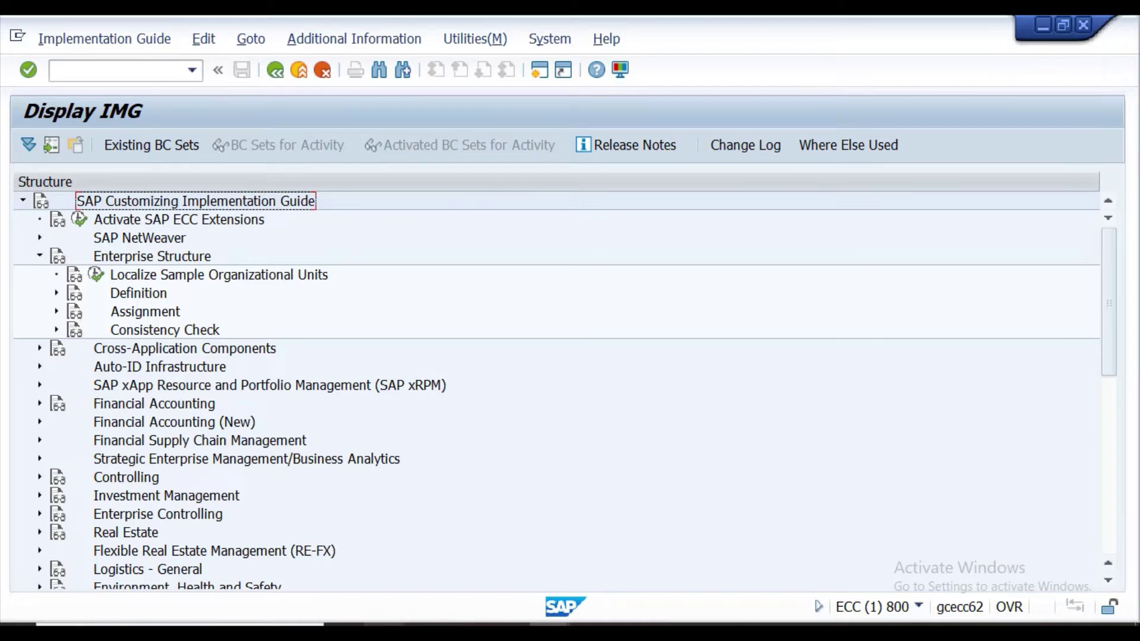
{"action": "left_click", "coordinate": [425, 622]}
Review the planned client and company code values in KDS rows 43–68, then return to the SAP IMG.
{"action": "scroll", "coordinate": [524, 397], "scroll_direction": "up", "scroll_amount": 1}
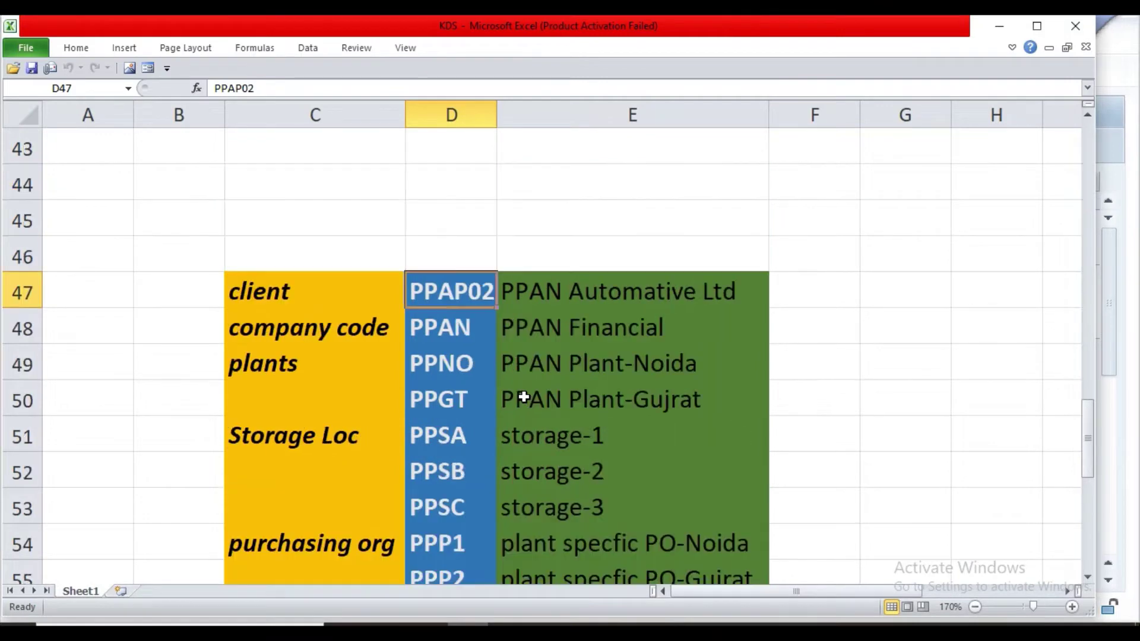
{"action": "scroll", "coordinate": [523, 397], "scroll_direction": "up", "scroll_amount": 2}
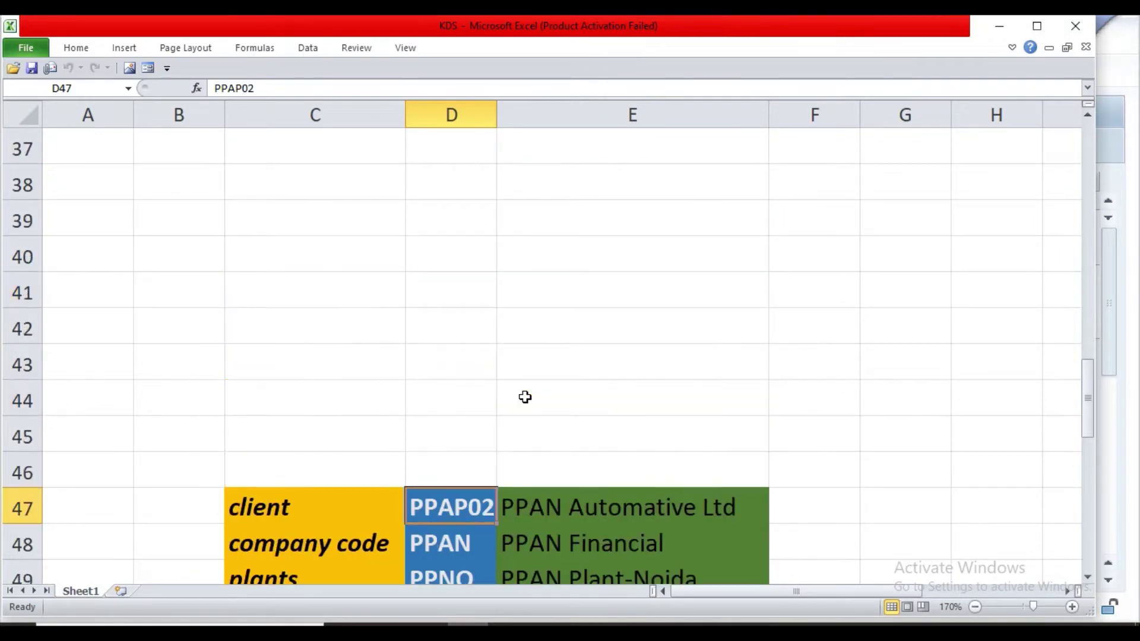
{"action": "scroll", "coordinate": [524, 397], "scroll_direction": "down", "scroll_amount": 3}
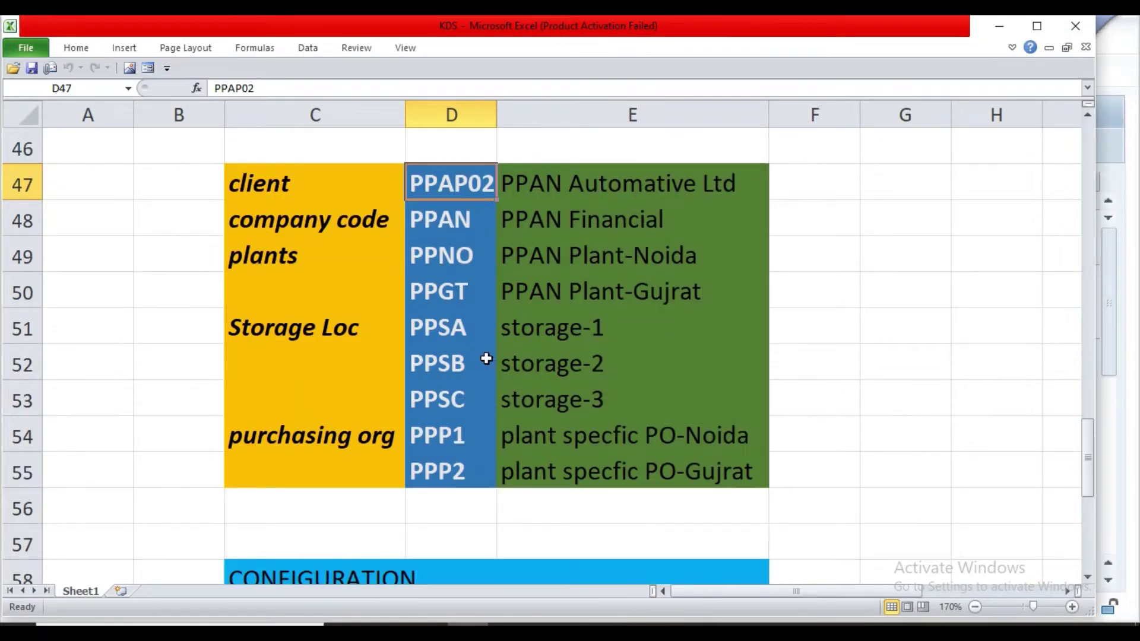
{"action": "scroll", "coordinate": [487, 347], "scroll_direction": "down", "scroll_amount": 3}
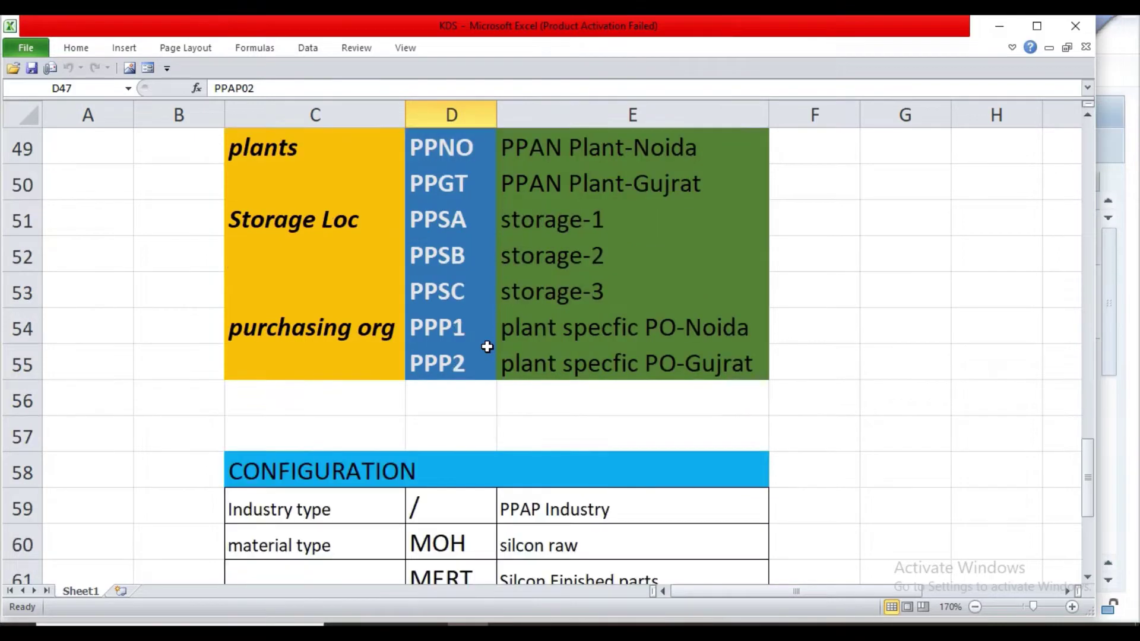
{"action": "scroll", "coordinate": [487, 347], "scroll_direction": "up", "scroll_amount": 2}
{"action": "scroll", "coordinate": [486, 347], "scroll_direction": "down", "scroll_amount": 1}
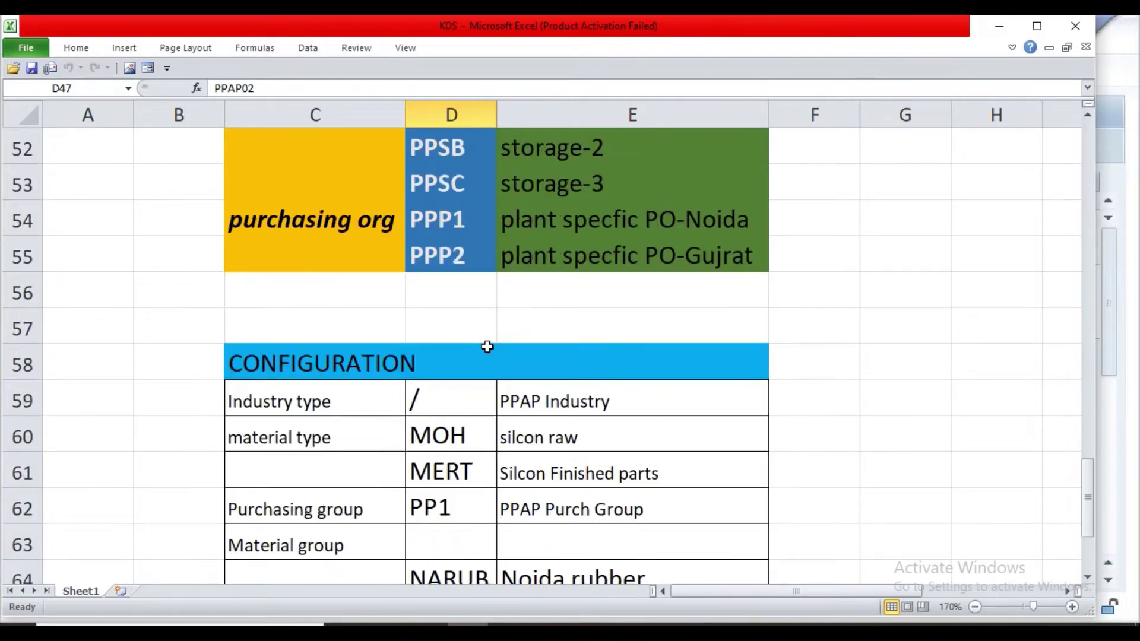
{"action": "scroll", "coordinate": [487, 346], "scroll_direction": "up", "scroll_amount": 3}
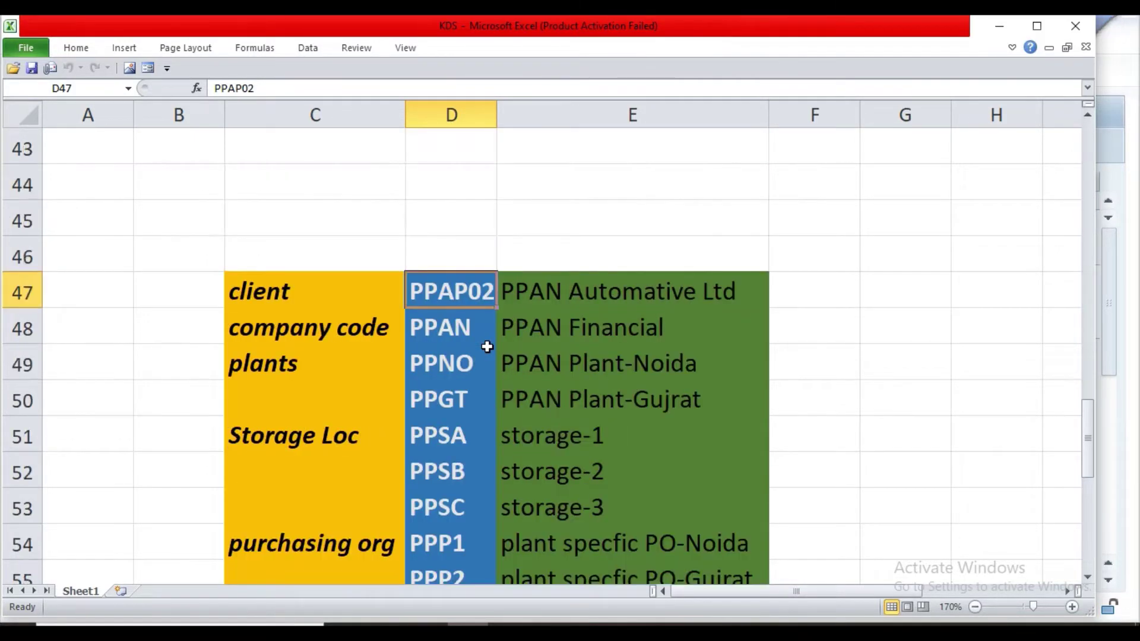
{"action": "scroll", "coordinate": [487, 347], "scroll_direction": "down", "scroll_amount": 5}
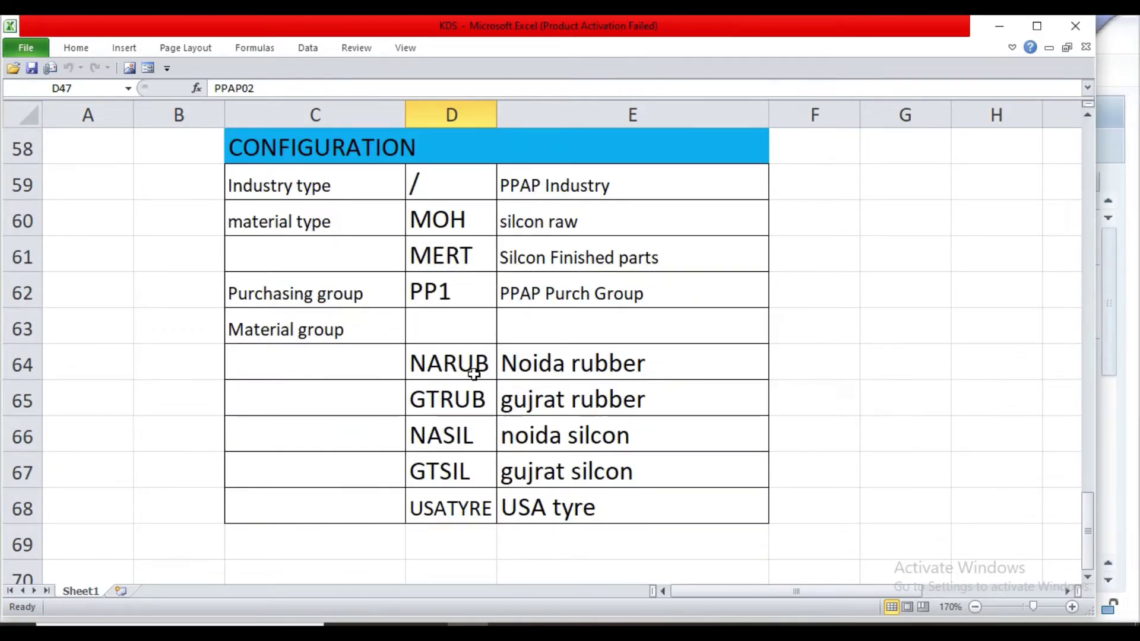
{"action": "scroll", "coordinate": [473, 374], "scroll_direction": "up", "scroll_amount": 3}
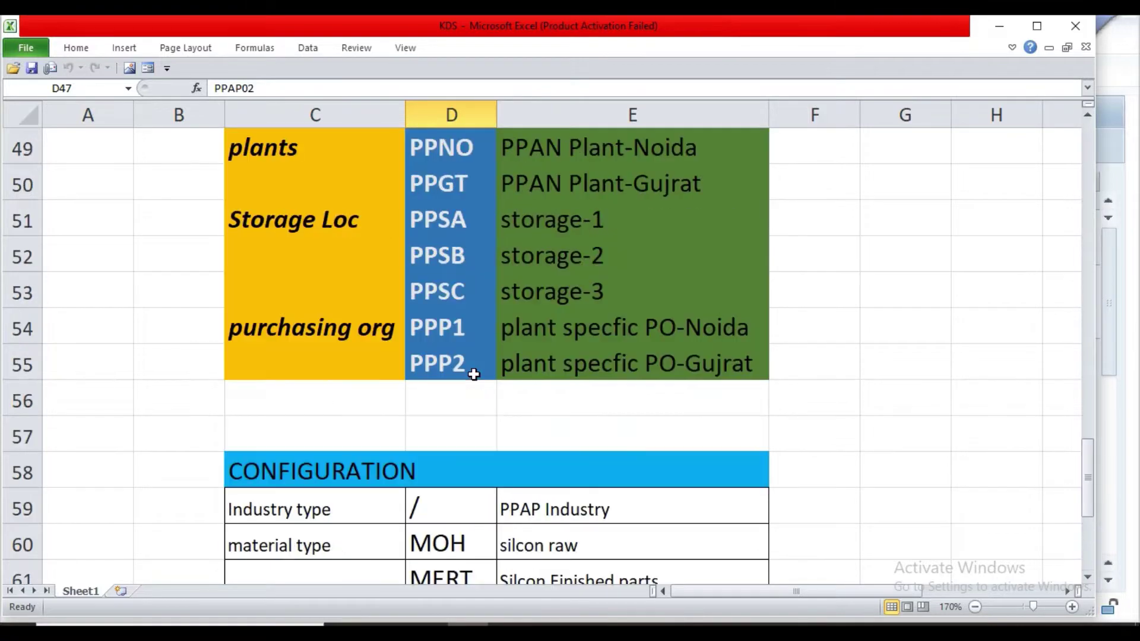
{"action": "scroll", "coordinate": [473, 374], "scroll_direction": "up", "scroll_amount": 2}
{"action": "scroll", "coordinate": [473, 374], "scroll_direction": "up", "scroll_amount": 1}
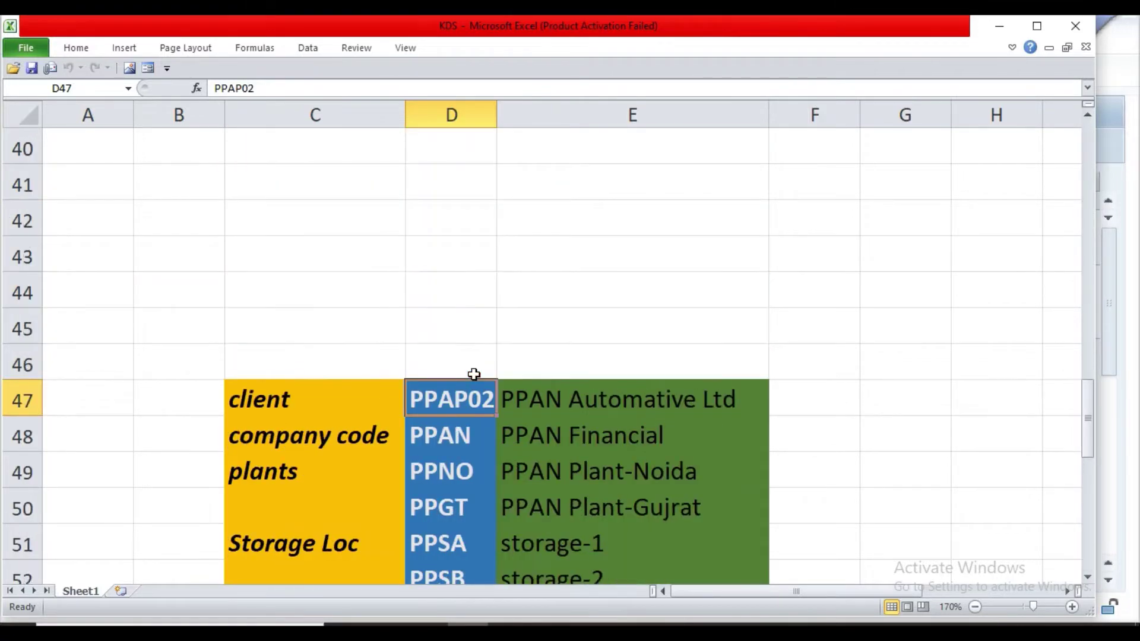
{"action": "scroll", "coordinate": [473, 374], "scroll_direction": "down", "scroll_amount": 2}
{"action": "scroll", "coordinate": [473, 374], "scroll_direction": "up", "scroll_amount": 6}
{"action": "scroll", "coordinate": [474, 374], "scroll_direction": "up", "scroll_amount": 9}
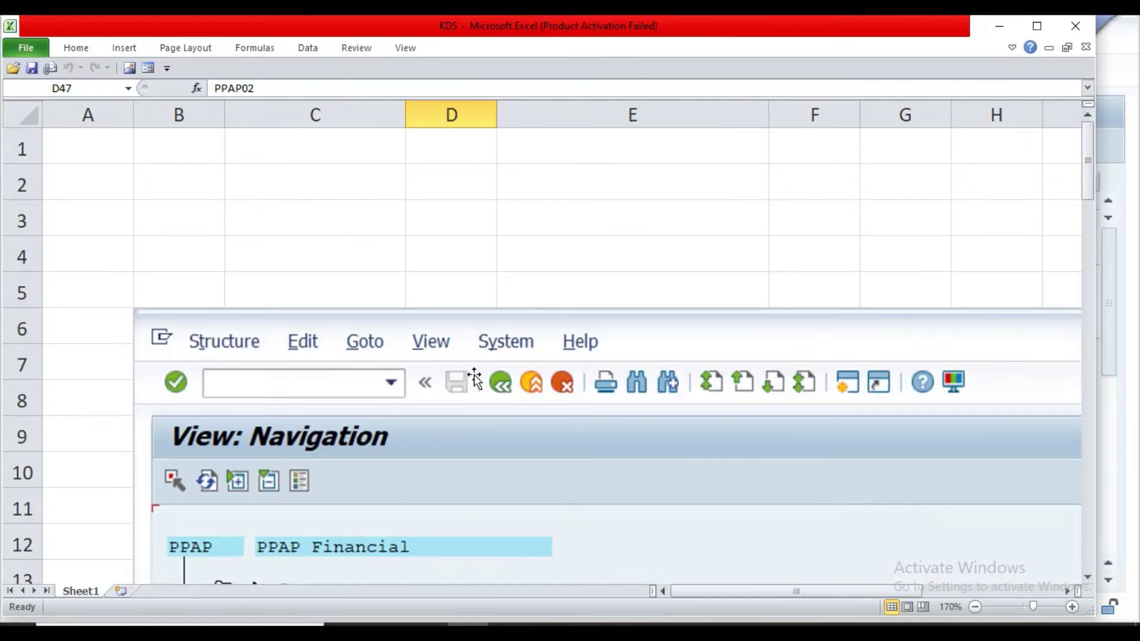
{"action": "scroll", "coordinate": [473, 374], "scroll_direction": "down", "scroll_amount": 14}
{"action": "scroll", "coordinate": [473, 374], "scroll_direction": "down", "scroll_amount": 6}
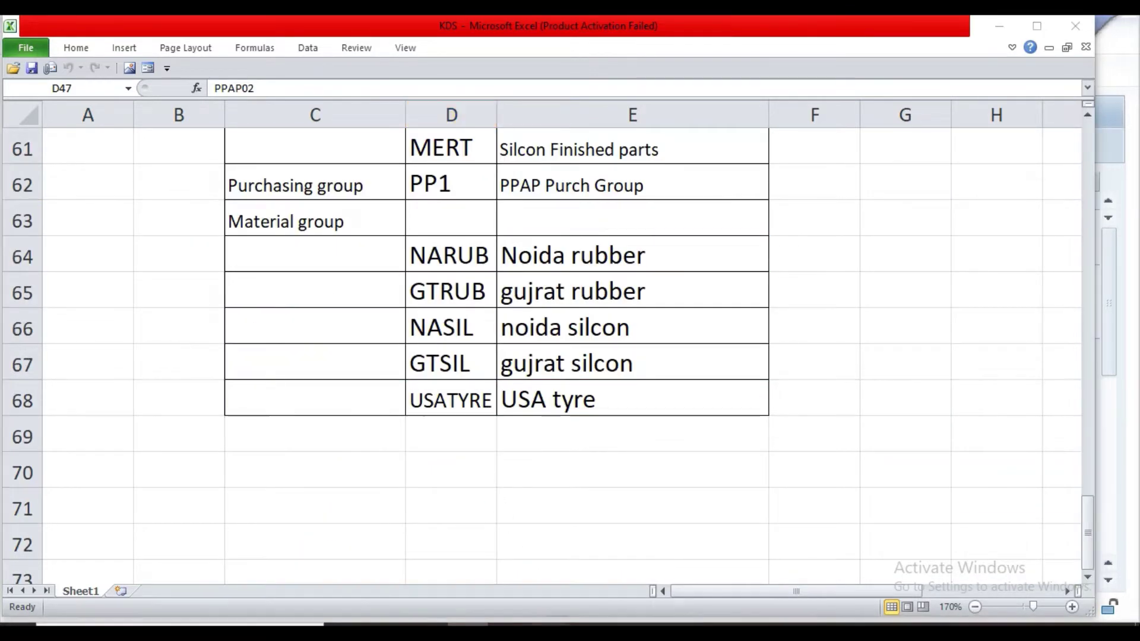
{"action": "mouse_move", "coordinate": [550, 617]}
{"action": "left_click", "coordinate": [634, 553]}
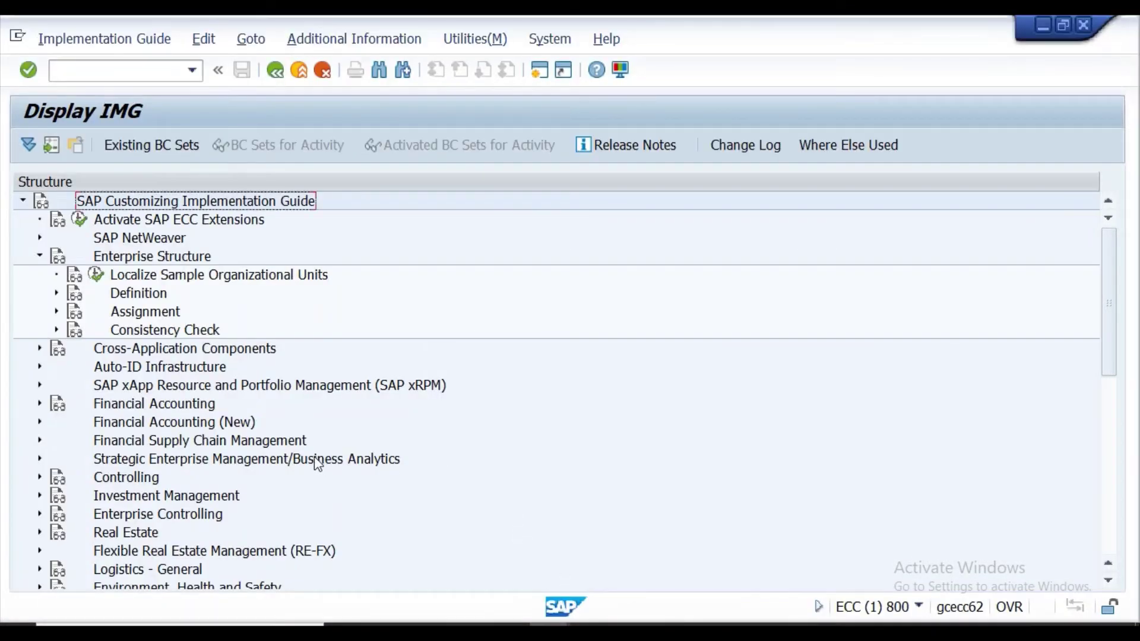
Expand Definition > Financial Accounting and run the Define company activity.
{"action": "left_click", "coordinate": [57, 295]}
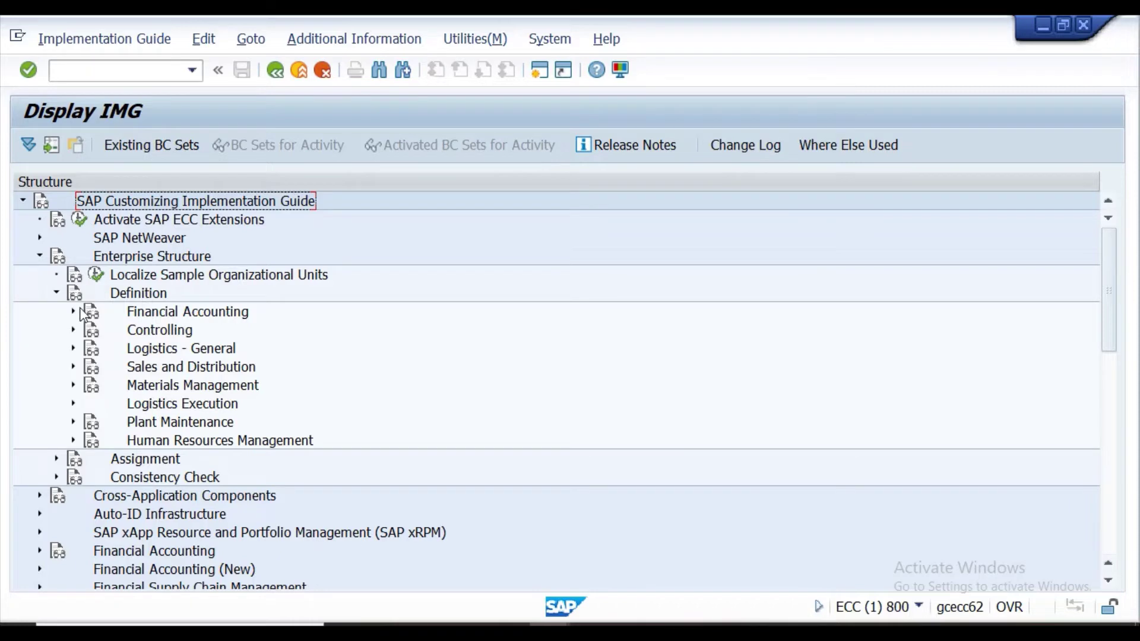
{"action": "left_click", "coordinate": [73, 312]}
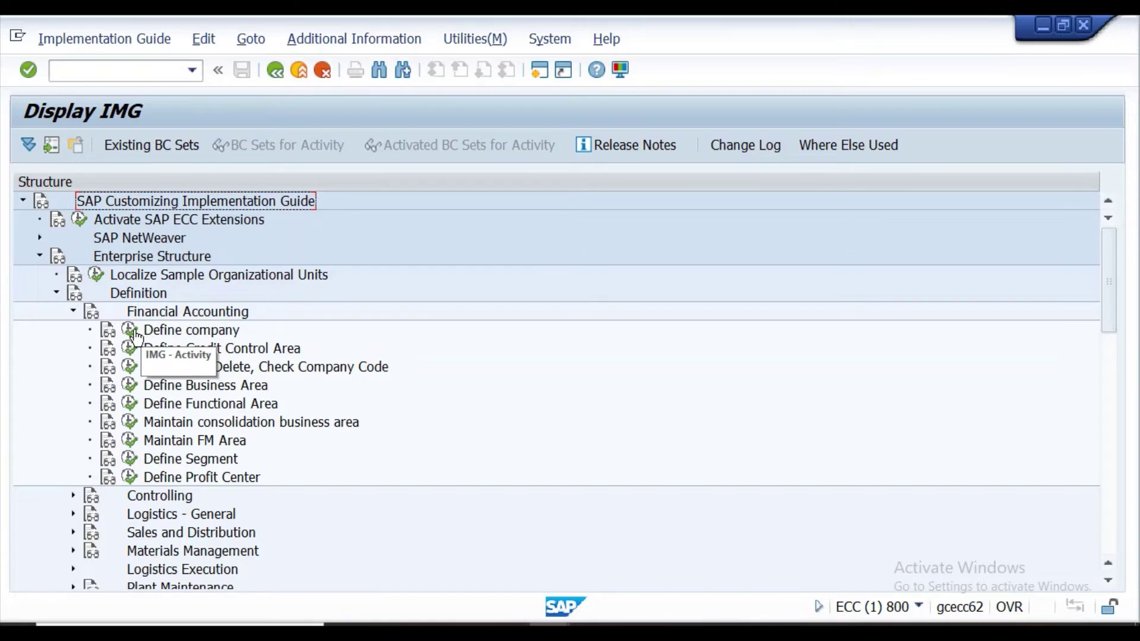
{"action": "left_click", "coordinate": [131, 334]}
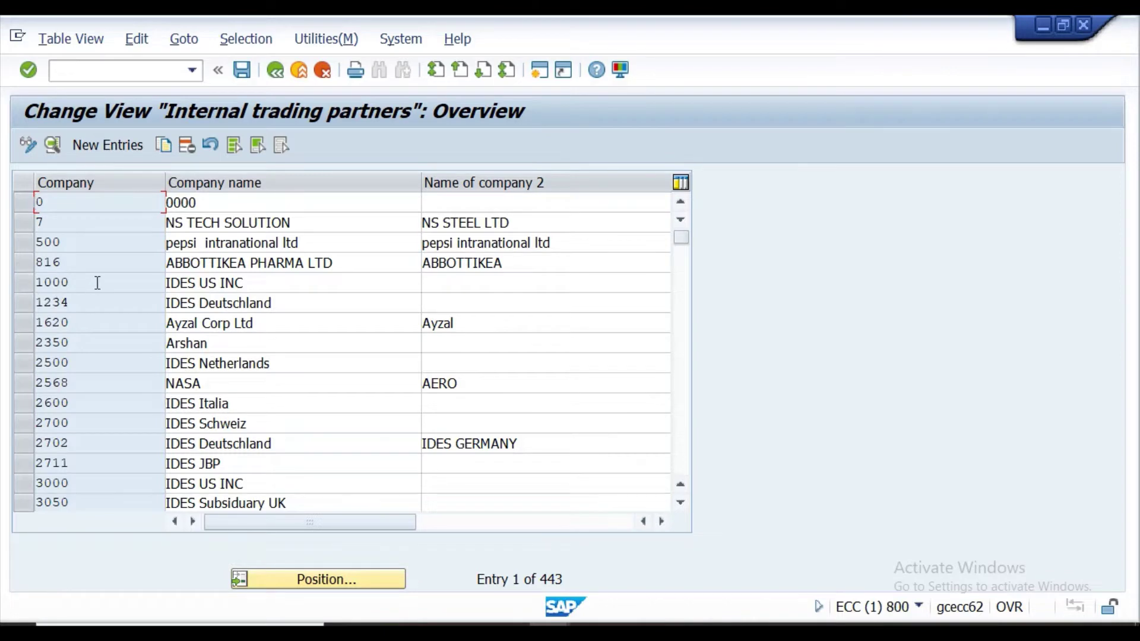
Copy company 1000 (IDES US INC) as a new entry with its Company code cleared, then switch to Excel.
{"action": "left_click", "coordinate": [23, 283]}
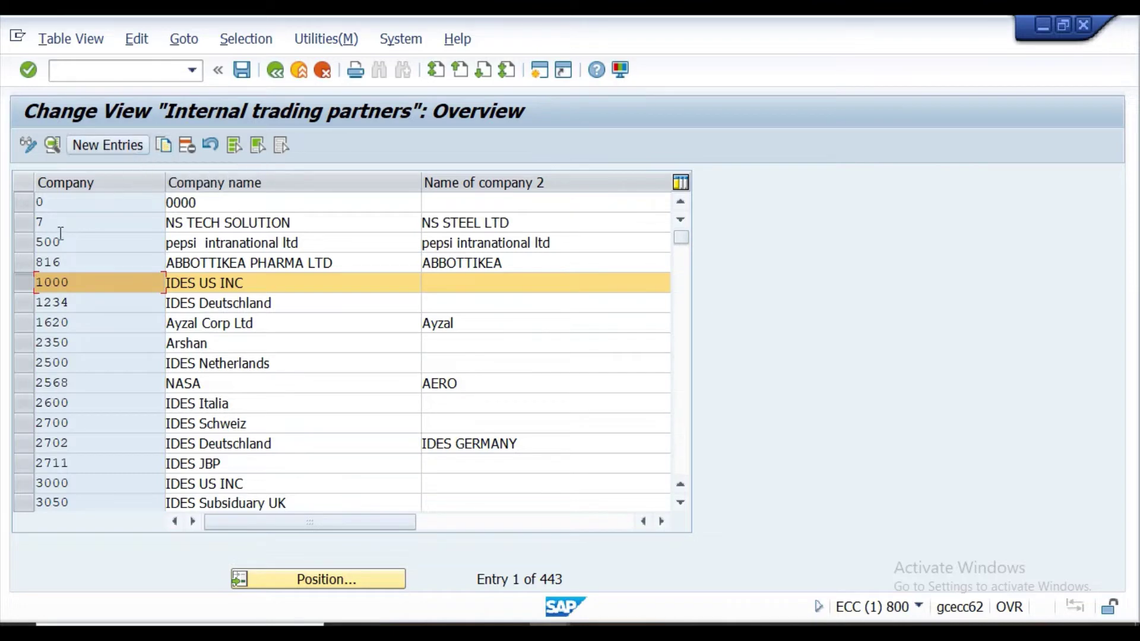
{"action": "left_click", "coordinate": [33, 277]}
{"action": "left_click", "coordinate": [24, 280]}
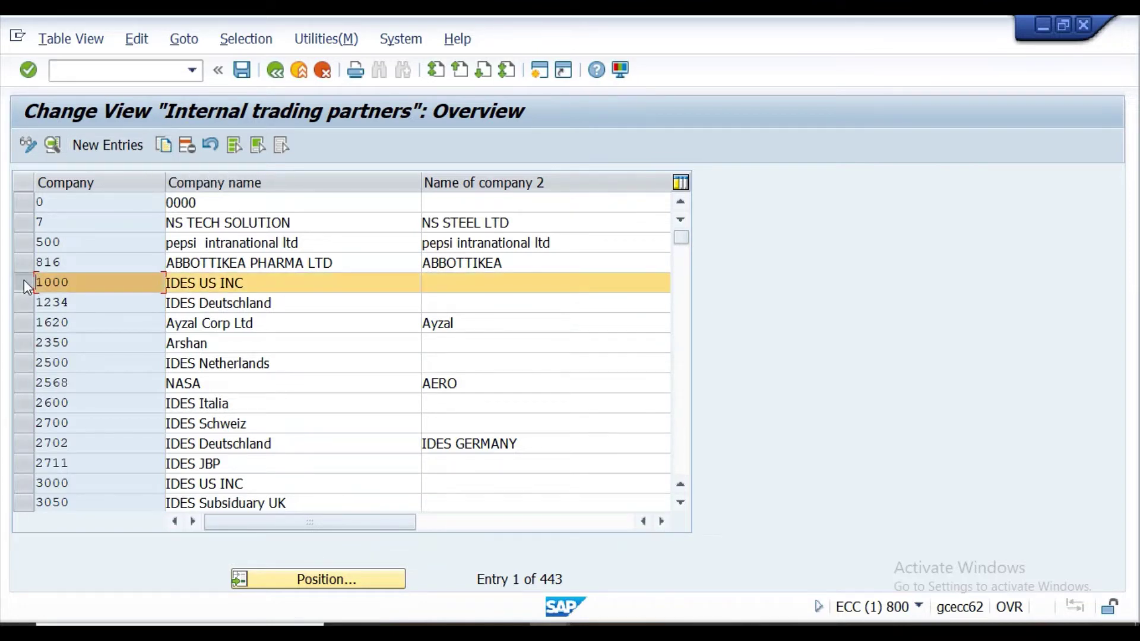
{"action": "left_click", "coordinate": [170, 152]}
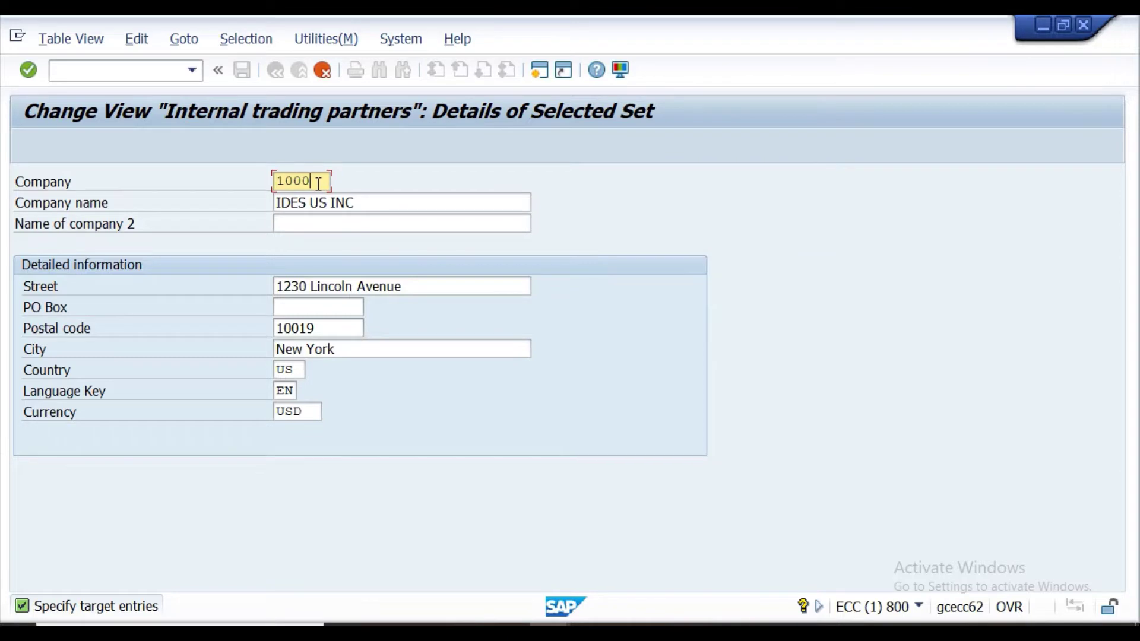
{"action": "key", "text": "BackSpace"}
{"action": "key", "text": "BackSpace"}
{"action": "key", "text": "BackSpace"}
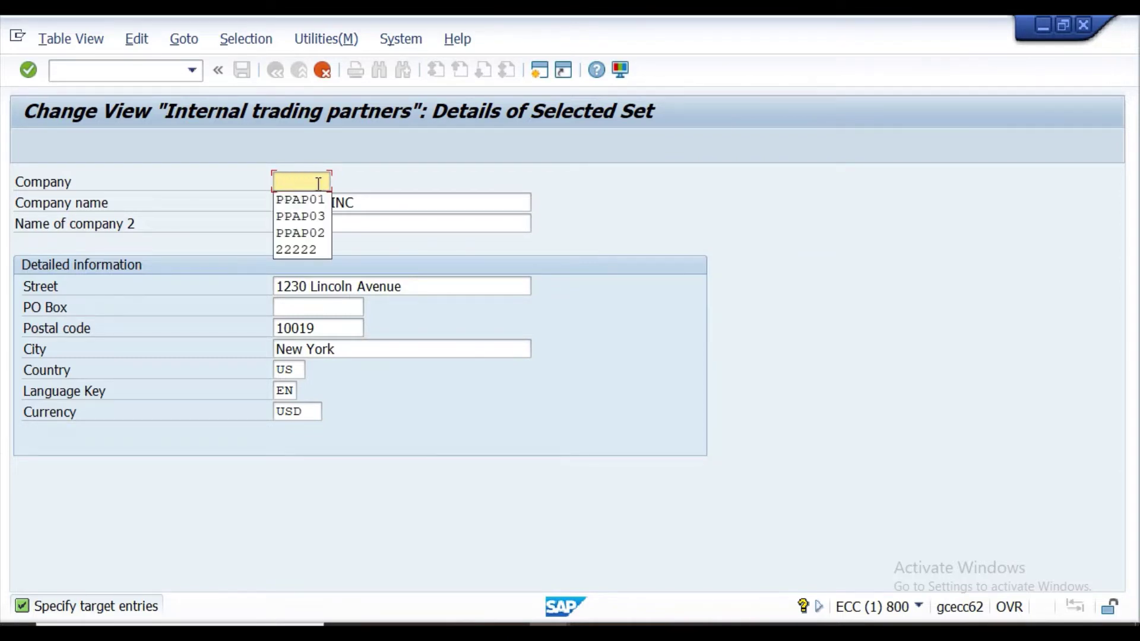
{"action": "key", "text": "alt+Tab"}
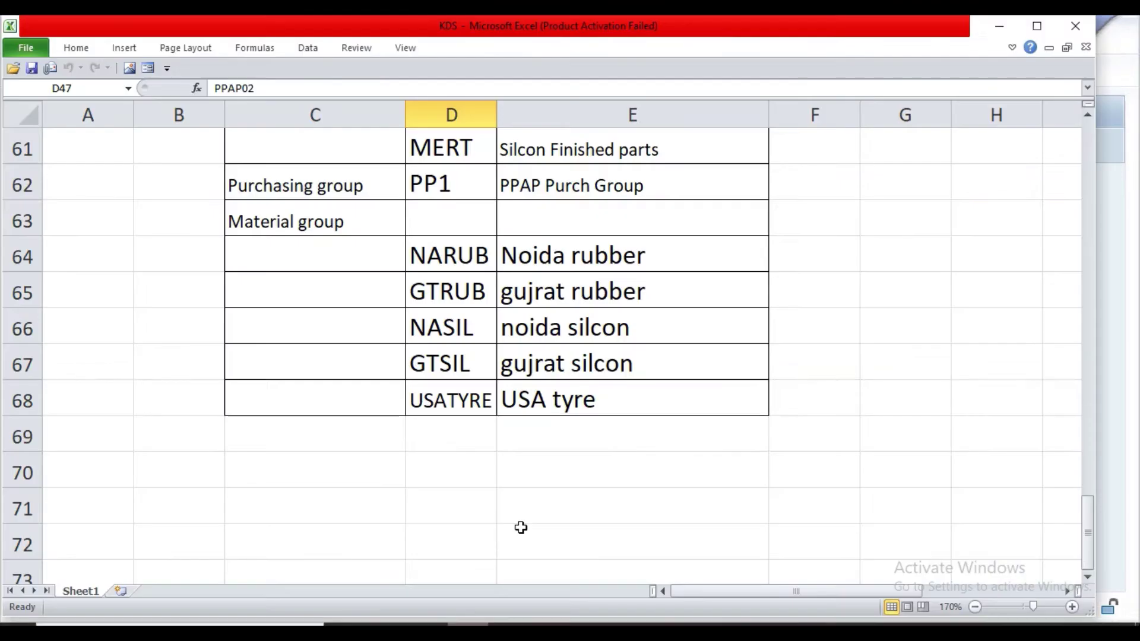
Copy client code PPAP02 from cell D47 and return to the SAP company details screen.
{"action": "scroll", "coordinate": [519, 527], "scroll_direction": "up", "scroll_amount": 7}
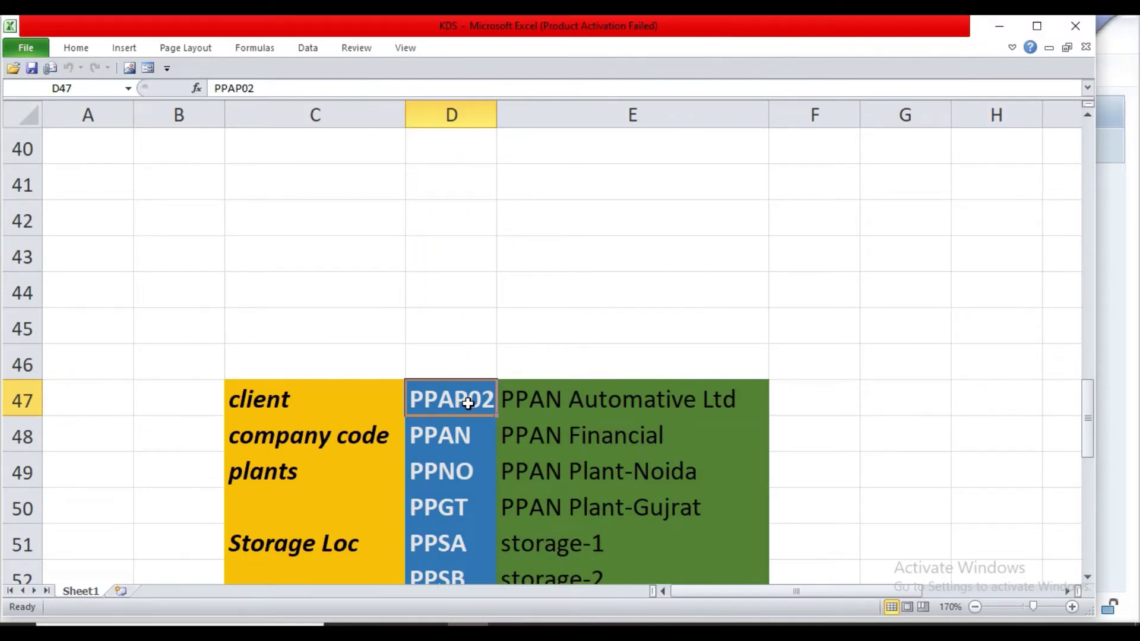
{"action": "key", "text": "ctrl+c"}
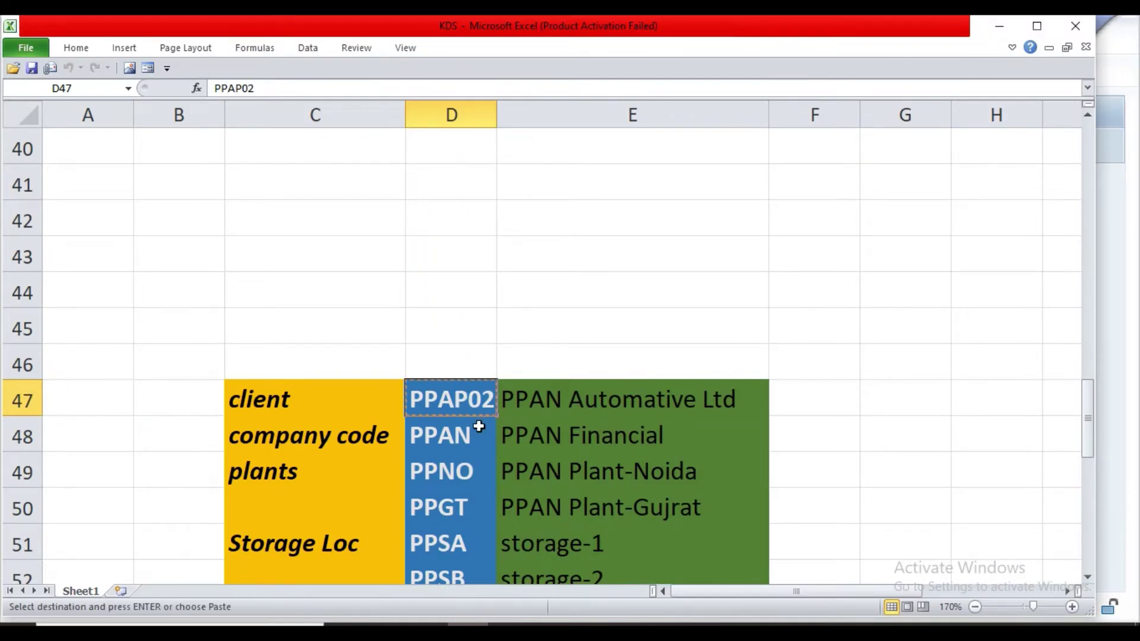
{"action": "scroll", "coordinate": [479, 426], "scroll_direction": "down", "scroll_amount": 2}
{"action": "scroll", "coordinate": [479, 426], "scroll_direction": "down", "scroll_amount": 1}
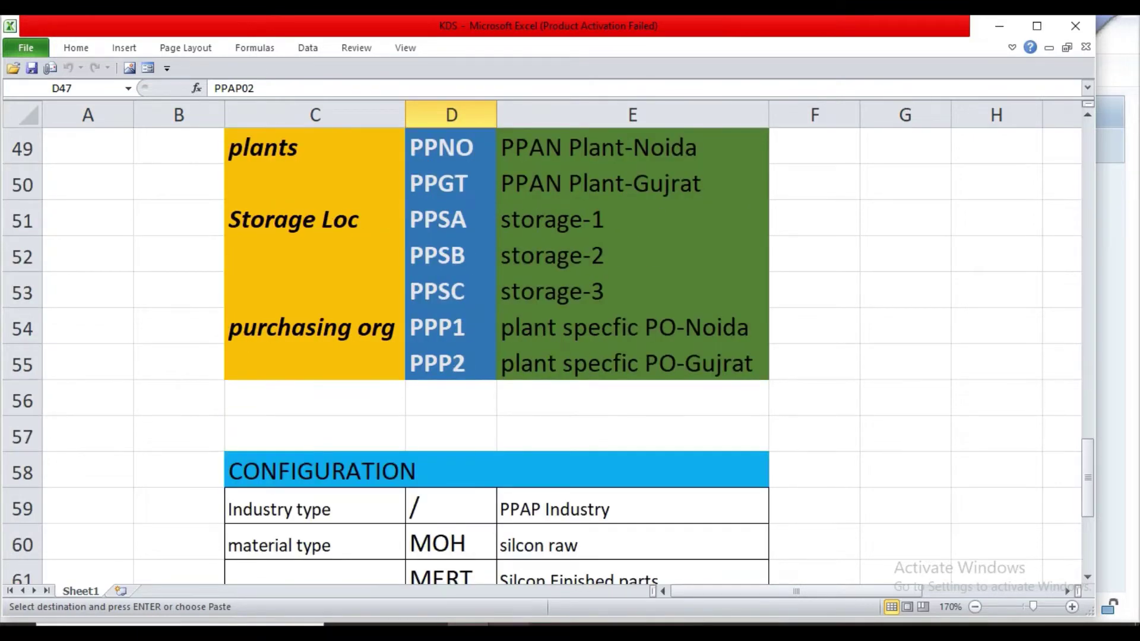
{"action": "left_click", "coordinate": [613, 558]}
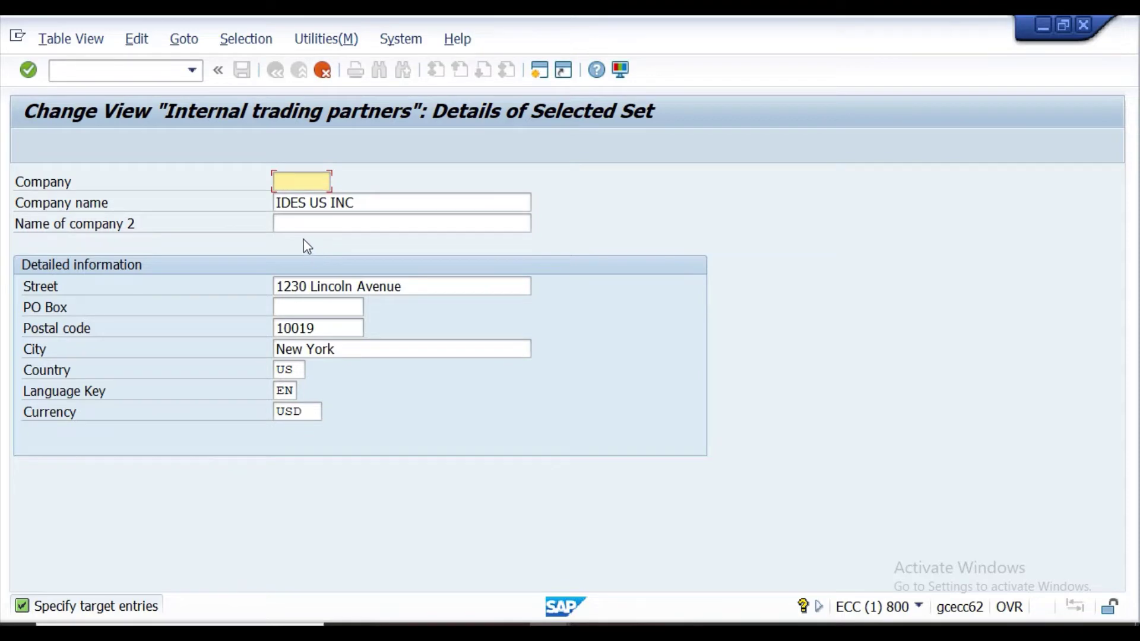
Cancel the company copy, confirm discarding the changes, and go back to the IMG tree.
{"action": "left_click", "coordinate": [322, 70]}
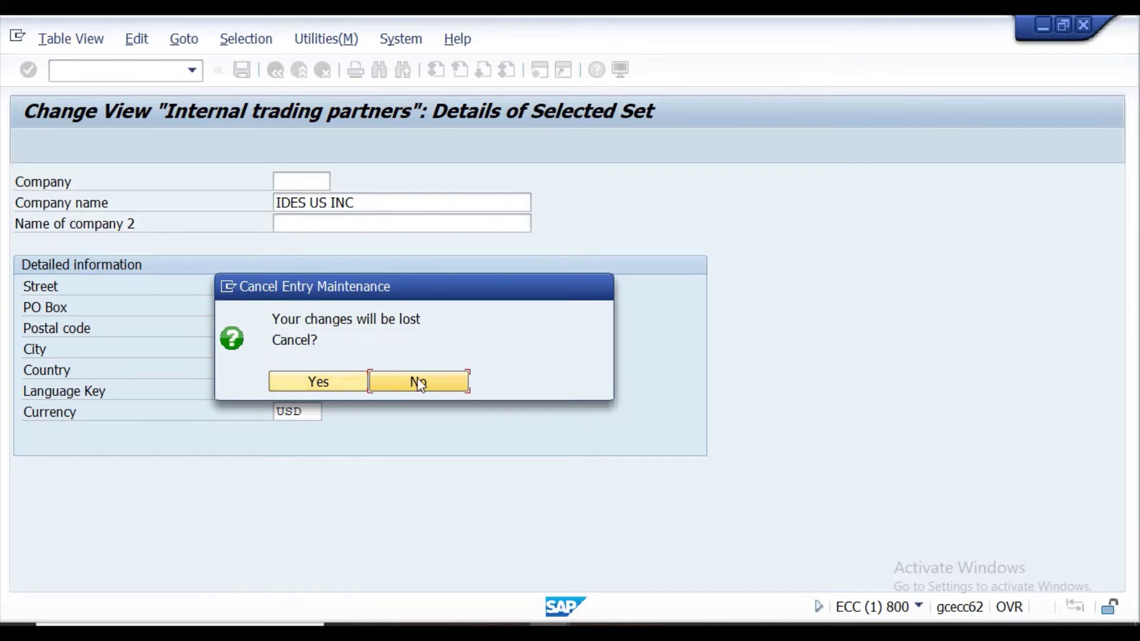
{"action": "left_click", "coordinate": [335, 381]}
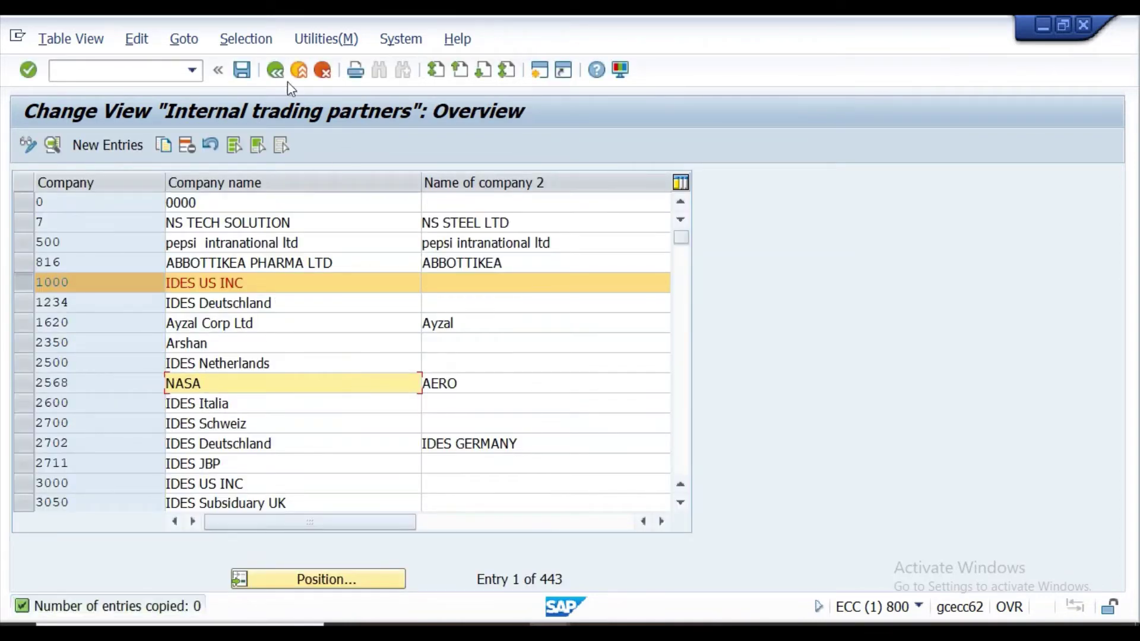
{"action": "left_click", "coordinate": [277, 73]}
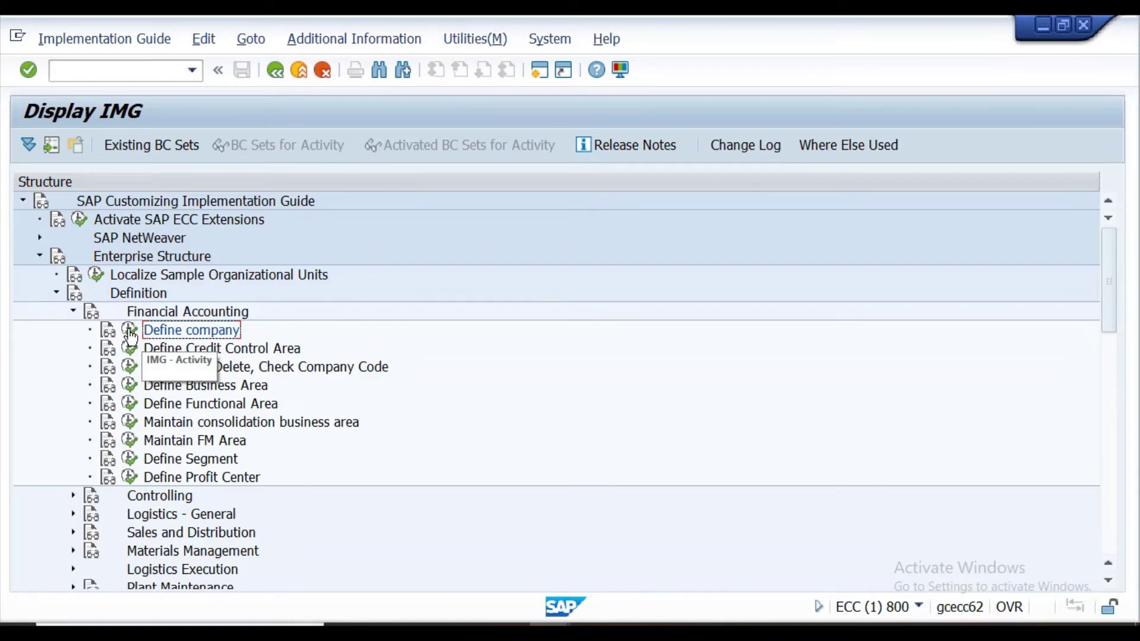
Rerun Define company, copy company 1000 IDES US INC with an empty Company code, then switch to Excel.
{"action": "left_click", "coordinate": [130, 332]}
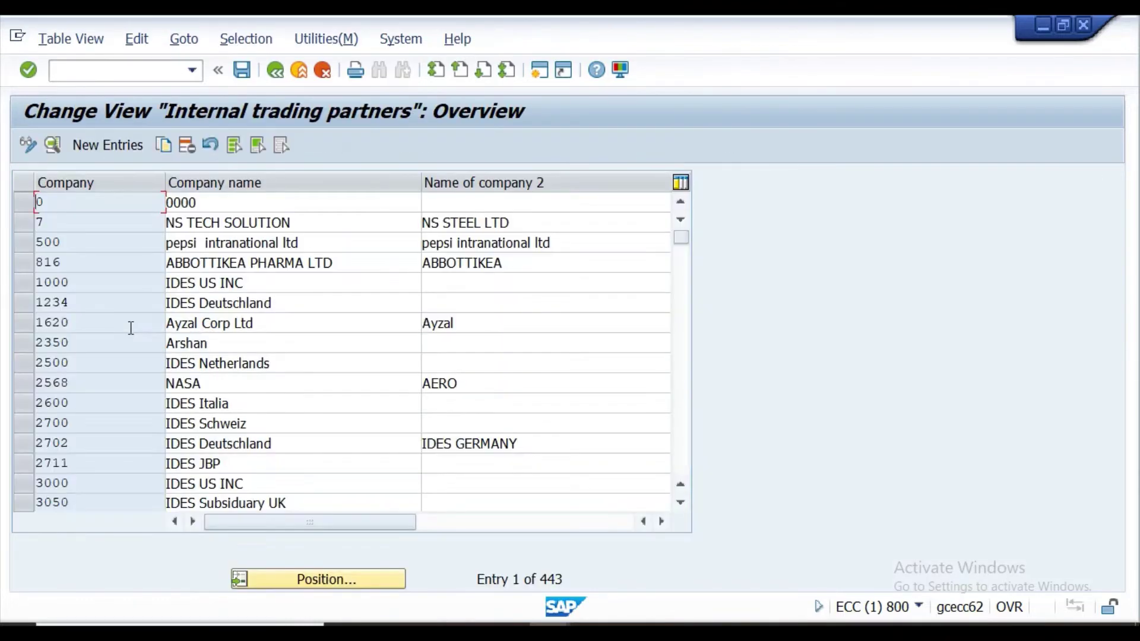
{"action": "left_click", "coordinate": [32, 283]}
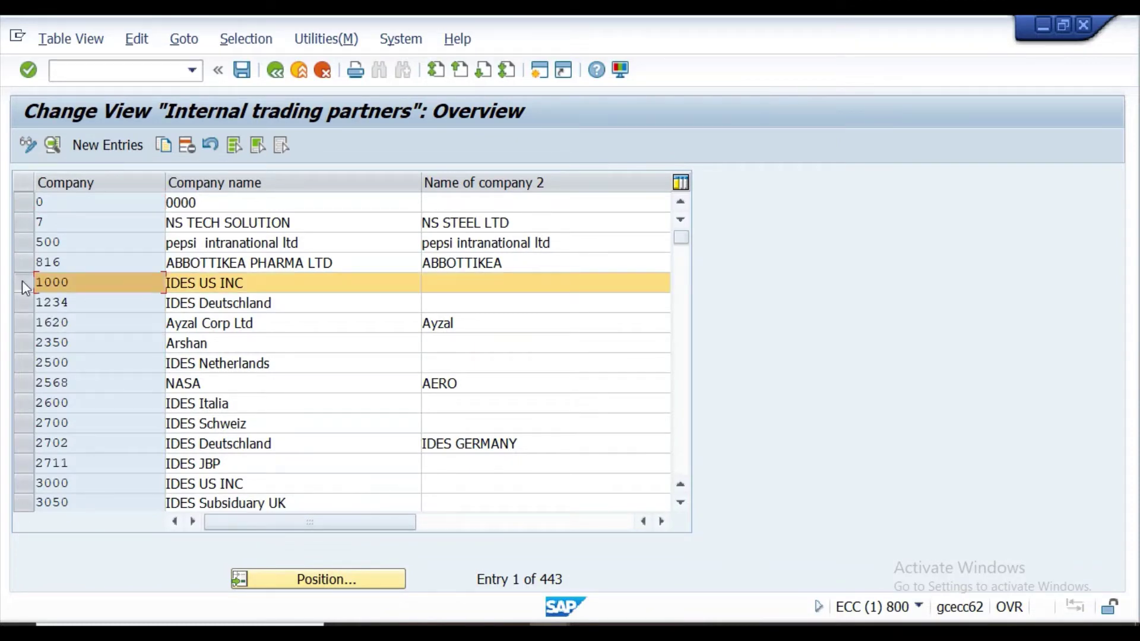
{"action": "left_click", "coordinate": [23, 281]}
{"action": "left_click", "coordinate": [22, 280]}
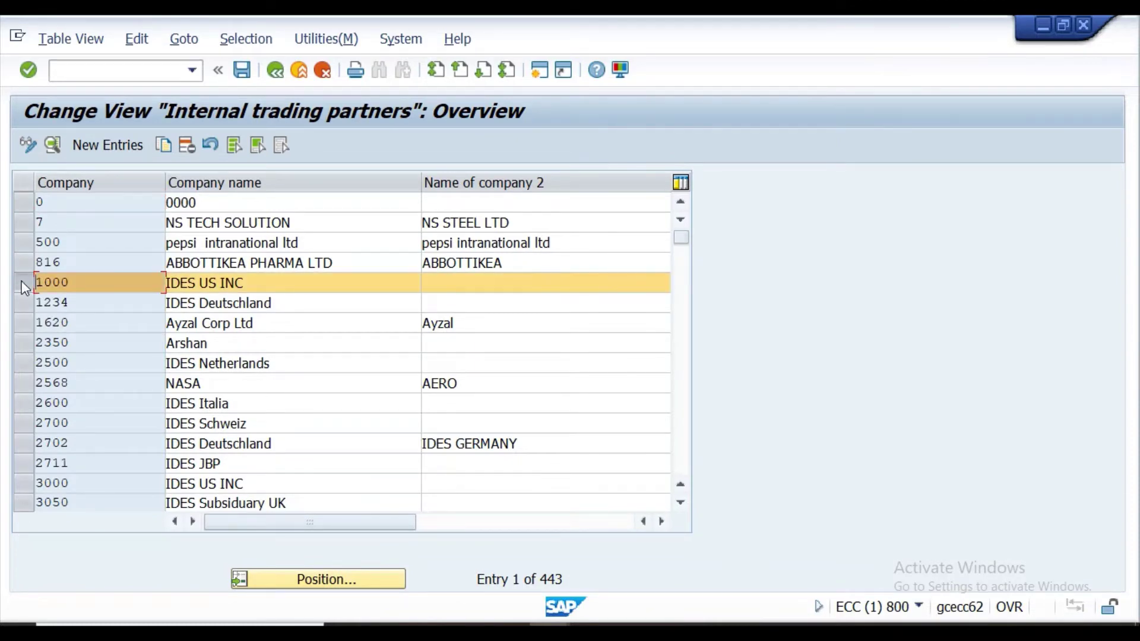
{"action": "left_click", "coordinate": [165, 146]}
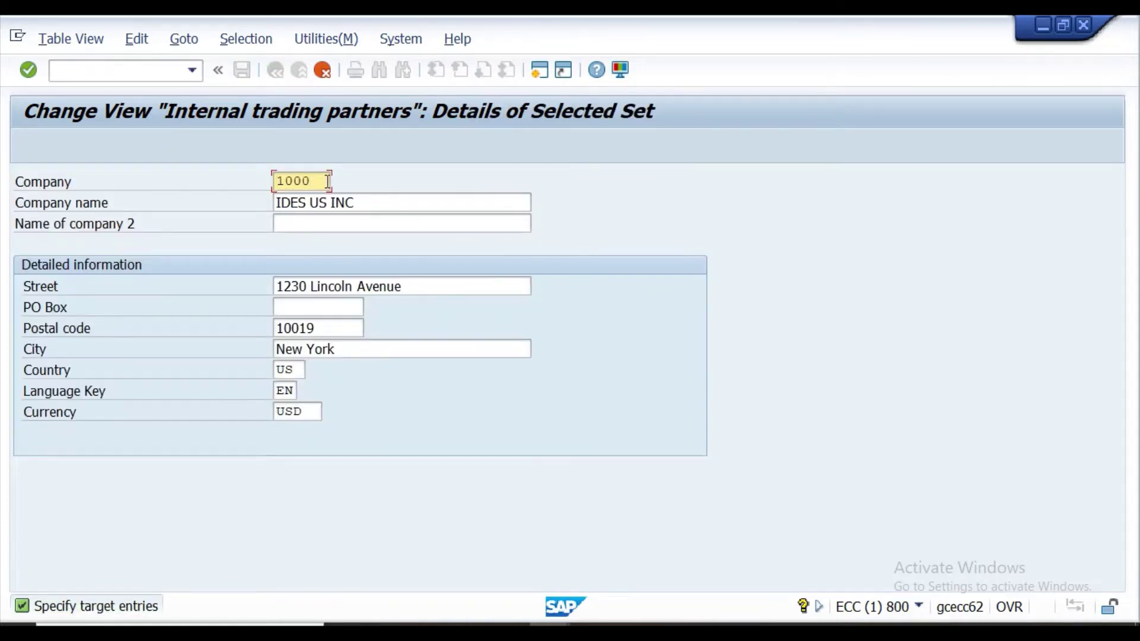
{"action": "key", "text": "BackSpace"}
{"action": "key", "text": "BackSpace"}
{"action": "key", "text": "BackSpace"}
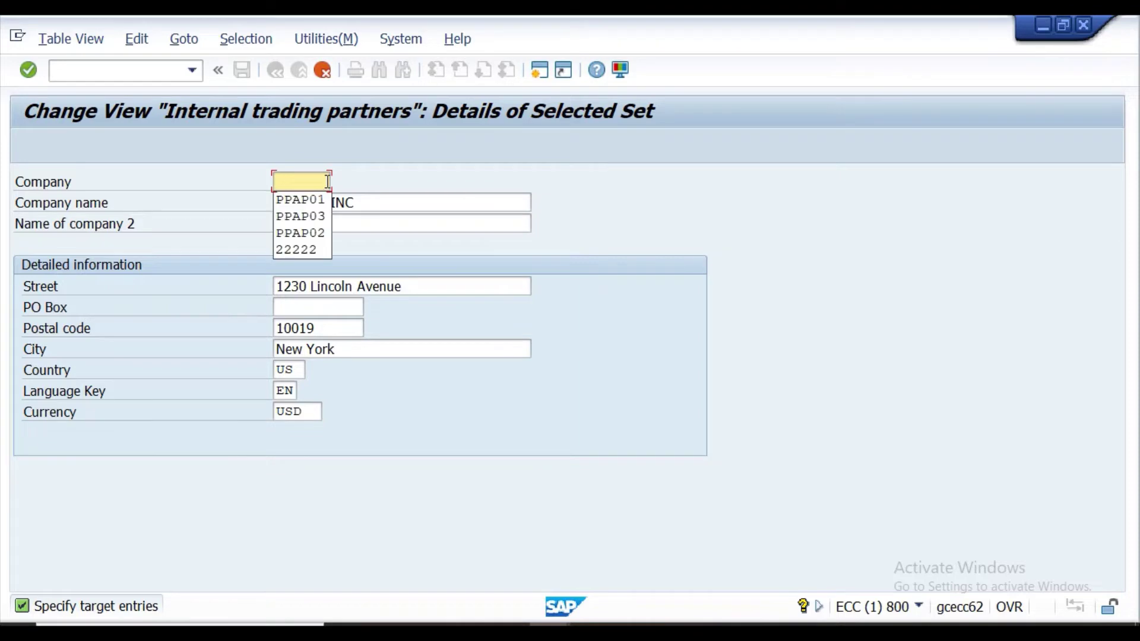
{"action": "key", "text": "alt+Tab"}
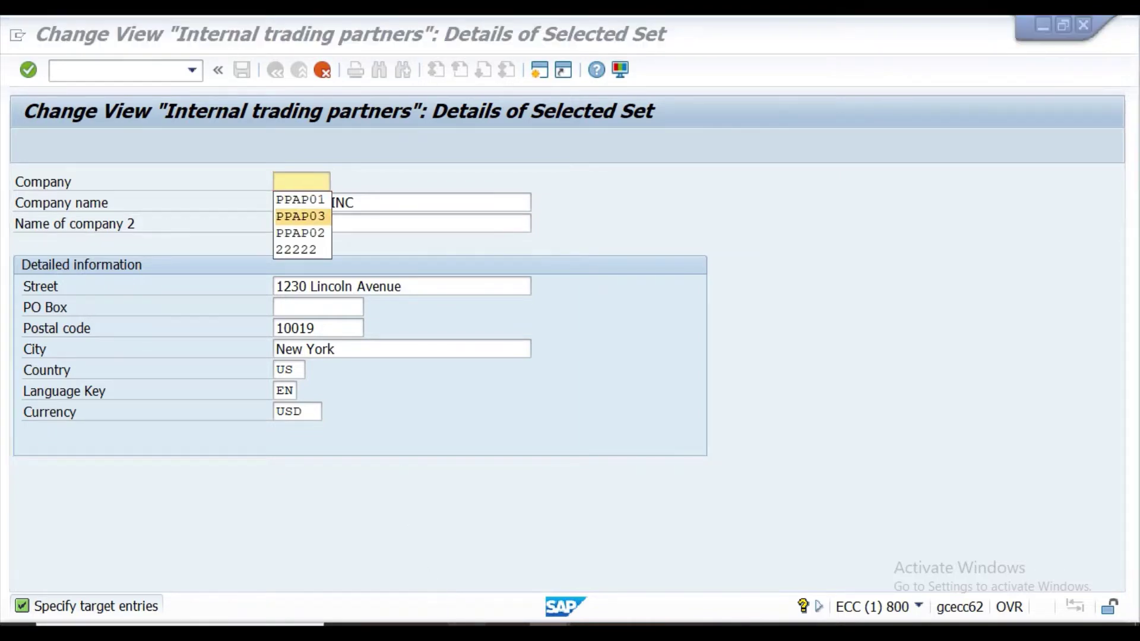
{"action": "scroll", "coordinate": [486, 236], "scroll_direction": "up", "scroll_amount": 2}
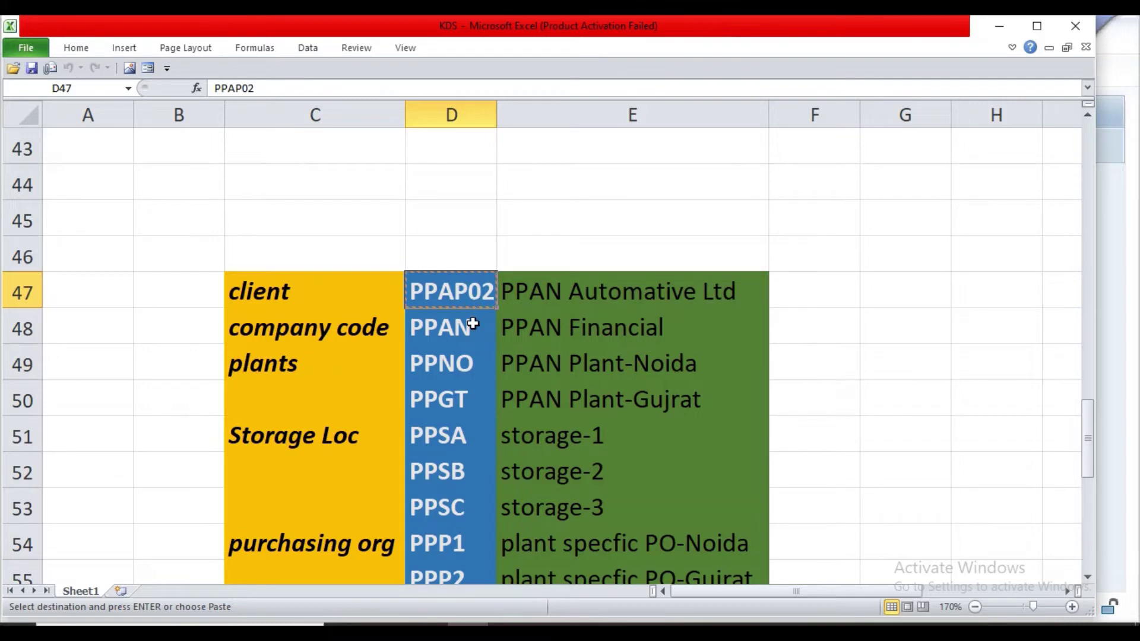
Scroll the Excel code list, then return to the SAP Internal trading partners detail screen.
{"action": "scroll", "coordinate": [483, 361], "scroll_direction": "down", "scroll_amount": 2}
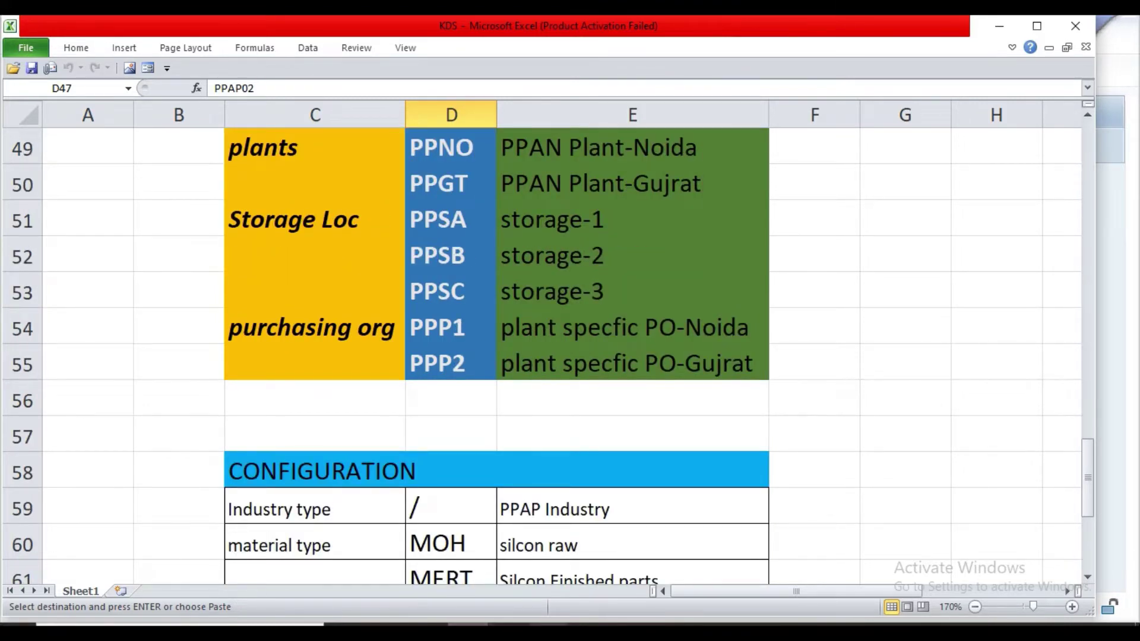
{"action": "mouse_move", "coordinate": [530, 625]}
{"action": "left_click", "coordinate": [540, 582]}
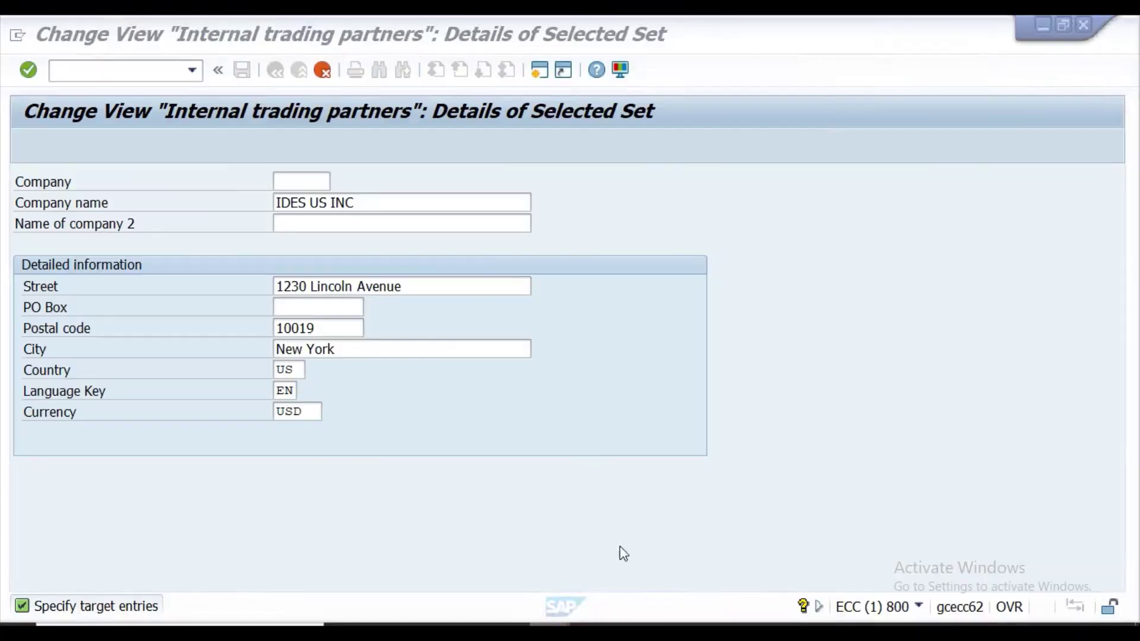
Enter company code PPAP02 and set the company name to PPAN Automative Ltd.
{"action": "type", "text": "PPAP02"}
{"action": "left_click", "coordinate": [369, 201]}
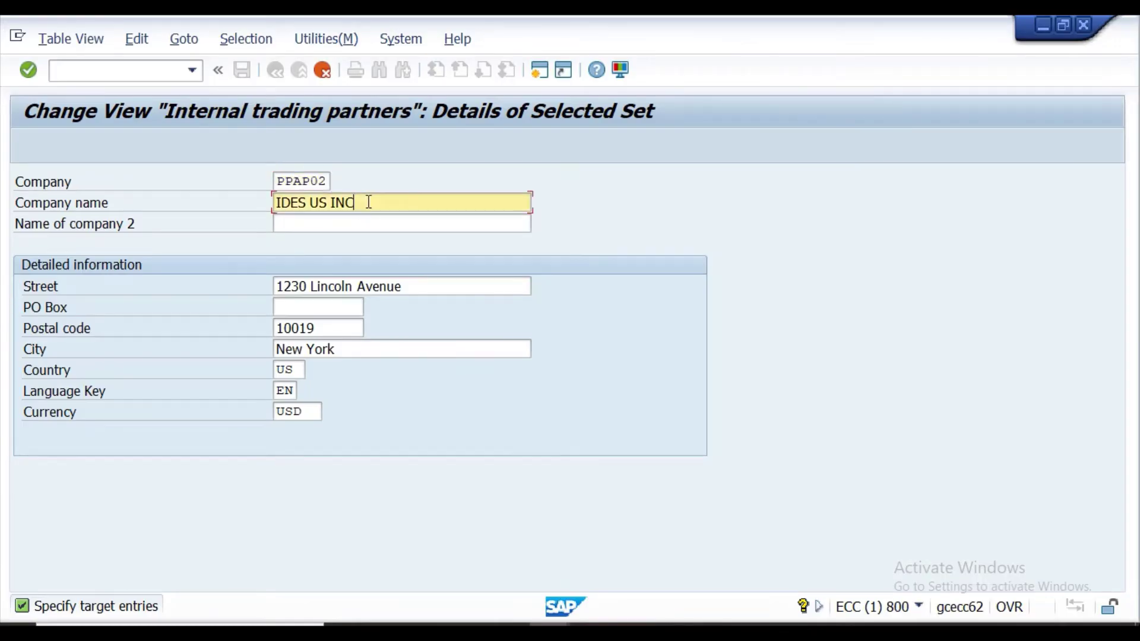
{"action": "key", "text": "BackSpace"}
{"action": "key", "text": "BackSpace"}
{"action": "key", "text": "BackSpace"}
{"action": "key", "text": "BackSpace"}
{"action": "key", "text": "BackSpace"}
{"action": "key", "text": "BackSpace"}
{"action": "key", "text": "BackSpace"}
{"action": "key", "text": "BackSpace"}
{"action": "key", "text": "BackSpace"}
{"action": "key", "text": "BackSpace"}
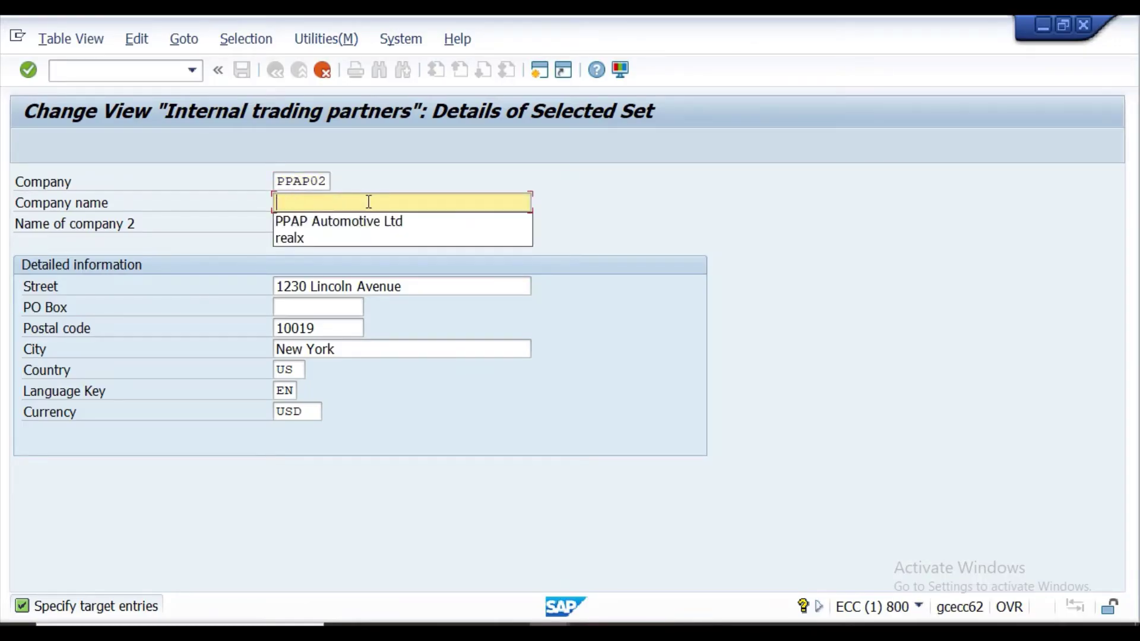
{"action": "left_click", "coordinate": [364, 222]}
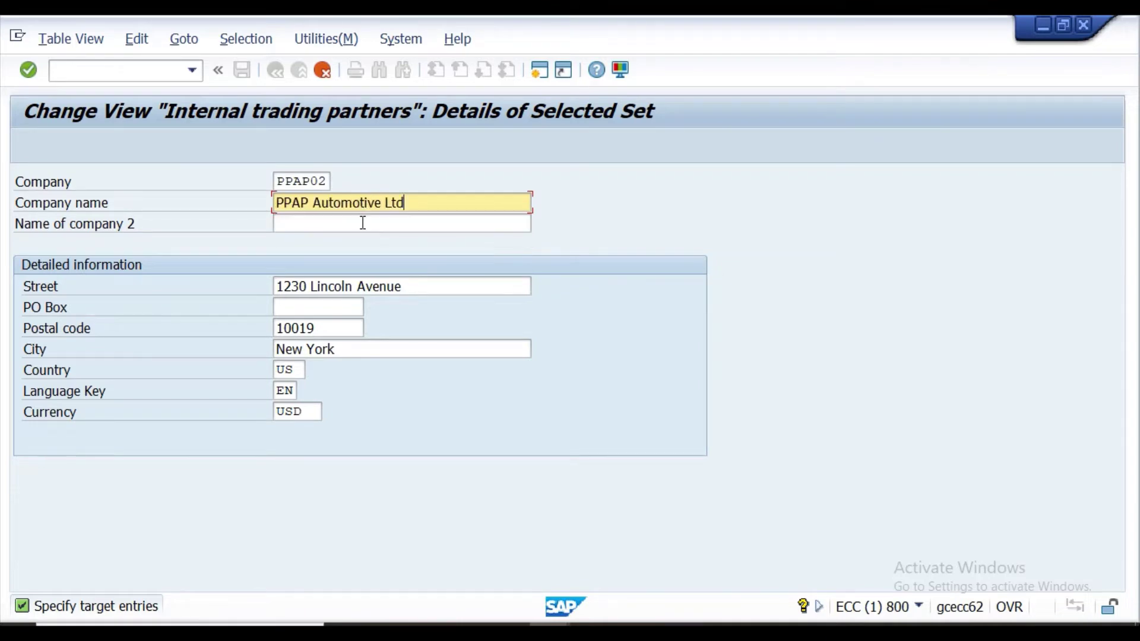
{"action": "left_click", "coordinate": [314, 203]}
{"action": "key", "text": "BackSpace"}
{"action": "key", "text": "BackSpace"}
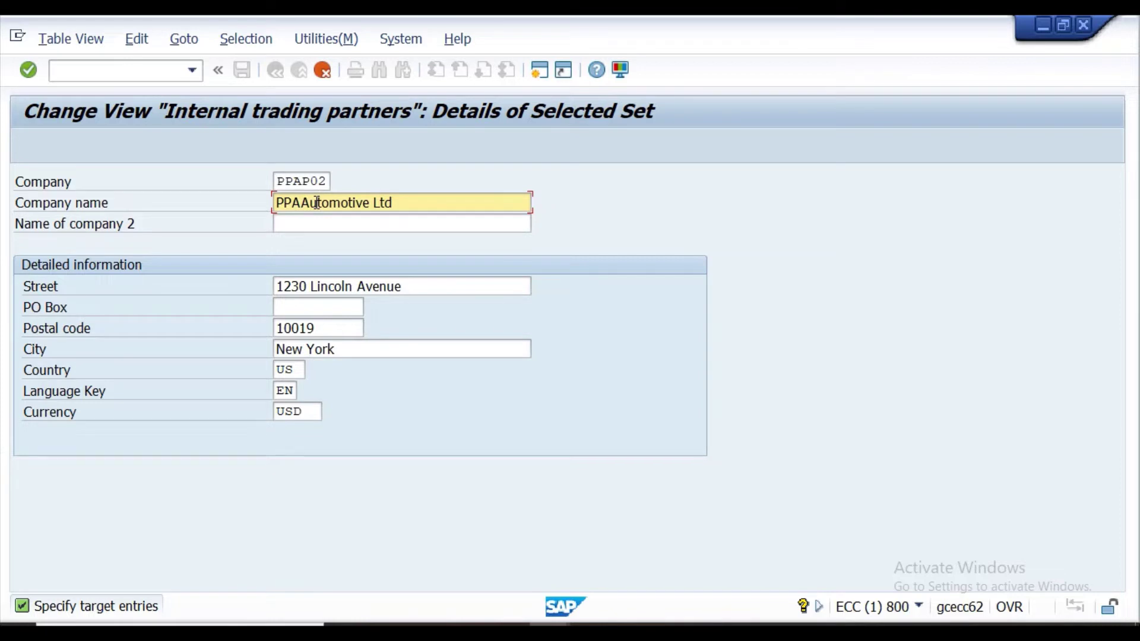
{"action": "type", "text": "N "}
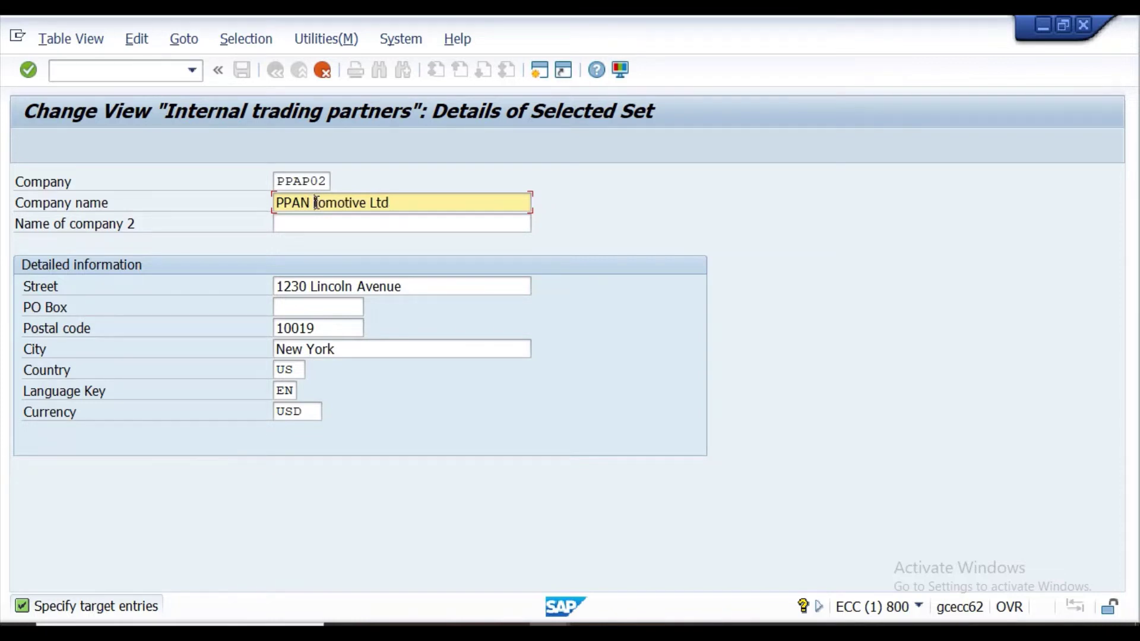
{"action": "type", "text": "Auto"}
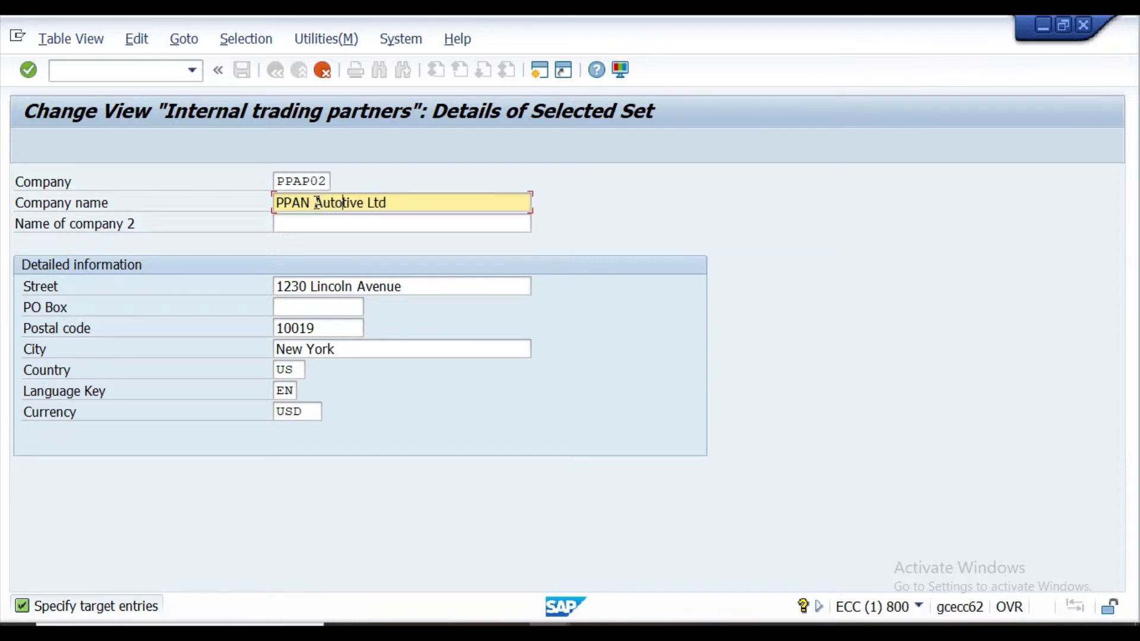
{"action": "type", "text": "mative"}
{"action": "type", "text": "Ltd"}
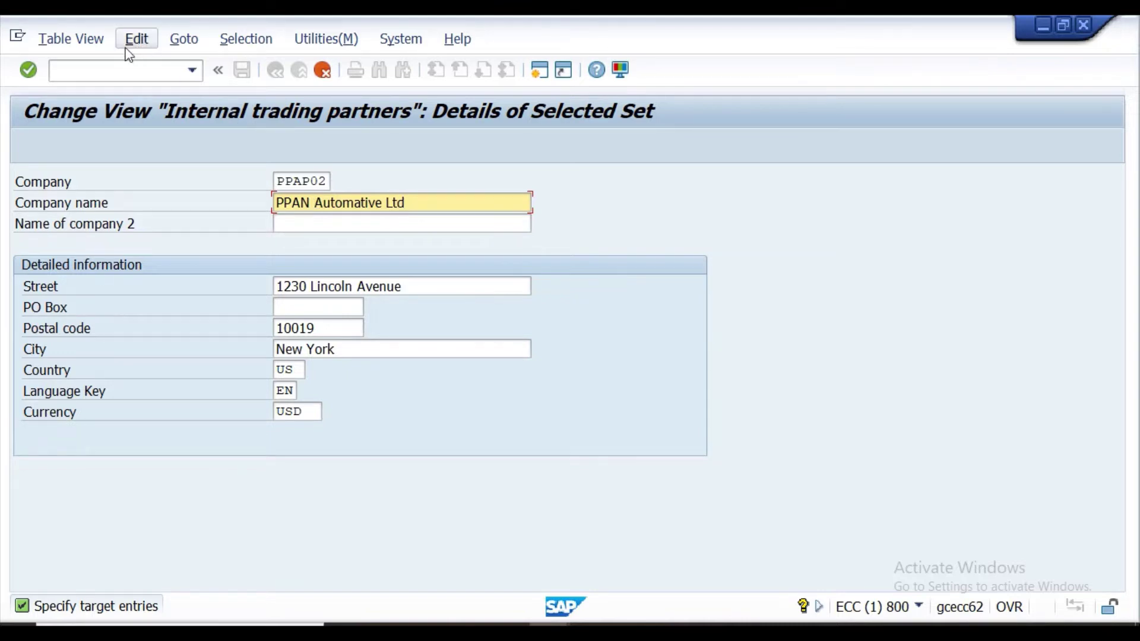
Set the address to street Noida, postal code 201013 and city Noida.
{"action": "left_click", "coordinate": [408, 287]}
{"action": "key", "text": "BackSpace"}
{"action": "key", "text": "BackSpace"}
{"action": "key", "text": "BackSpace"}
{"action": "key", "text": "BackSpace"}
{"action": "key", "text": "BackSpace"}
{"action": "key", "text": "BackSpace"}
{"action": "key", "text": "BackSpace"}
{"action": "key", "text": "BackSpace"}
{"action": "key", "text": "BackSpace"}
{"action": "key", "text": "BackSpace"}
{"action": "key", "text": "BackSpace"}
{"action": "key", "text": "BackSpace"}
{"action": "key", "text": "BackSpace"}
{"action": "key", "text": "BackSpace"}
{"action": "key", "text": "BackSpace"}
{"action": "key", "text": "BackSpace"}
{"action": "key", "text": "BackSpace"}
{"action": "key", "text": "BackSpace"}
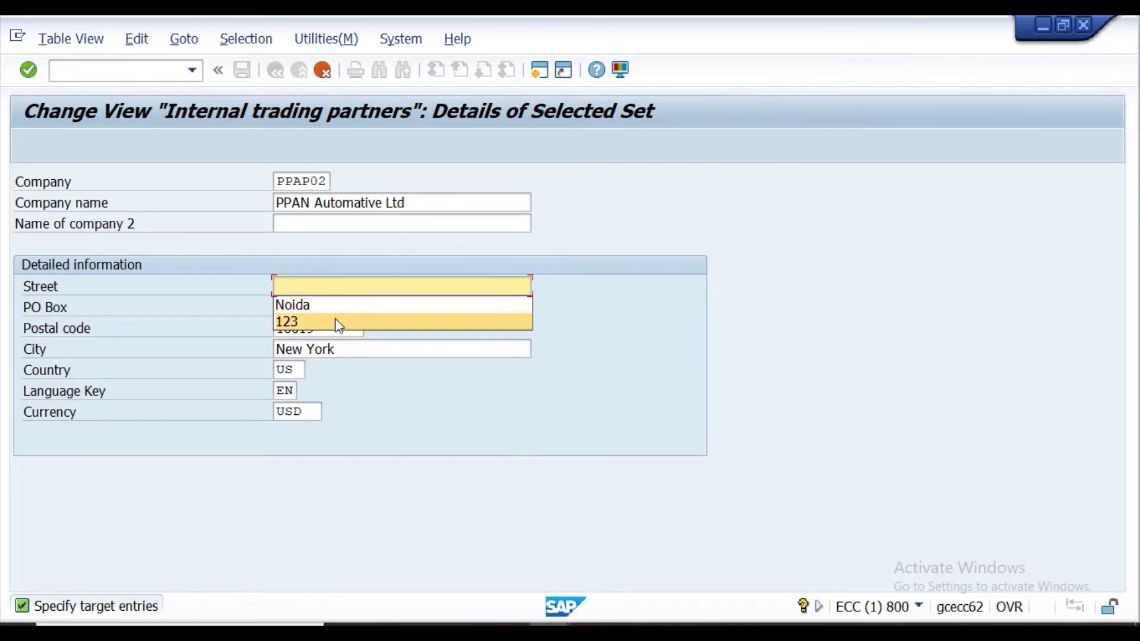
{"action": "left_click", "coordinate": [347, 312]}
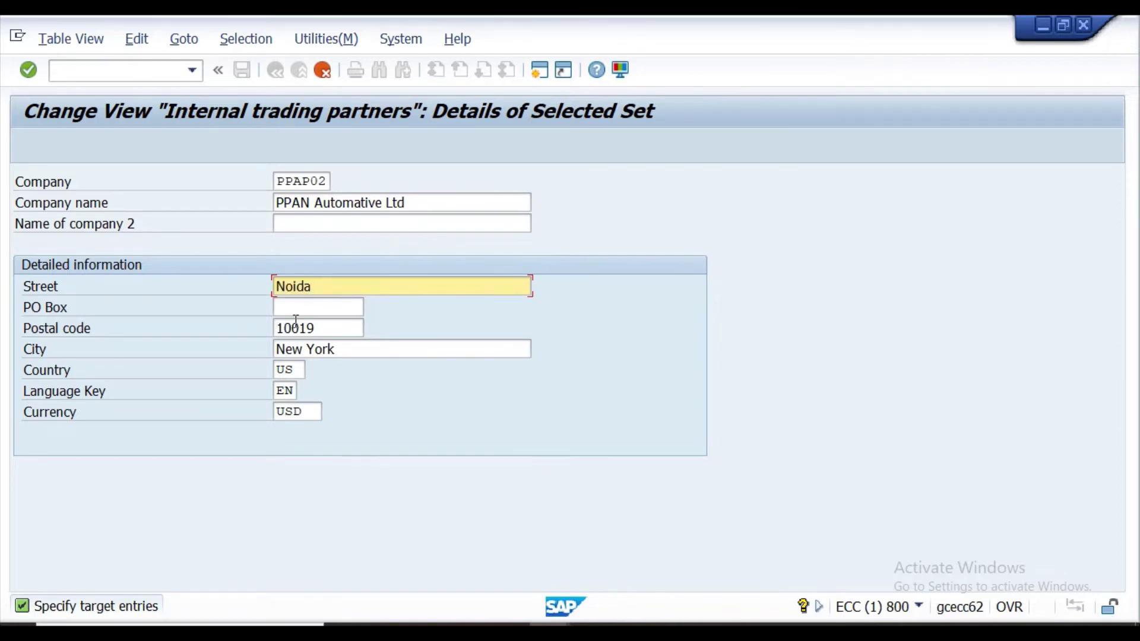
{"action": "left_click", "coordinate": [333, 329]}
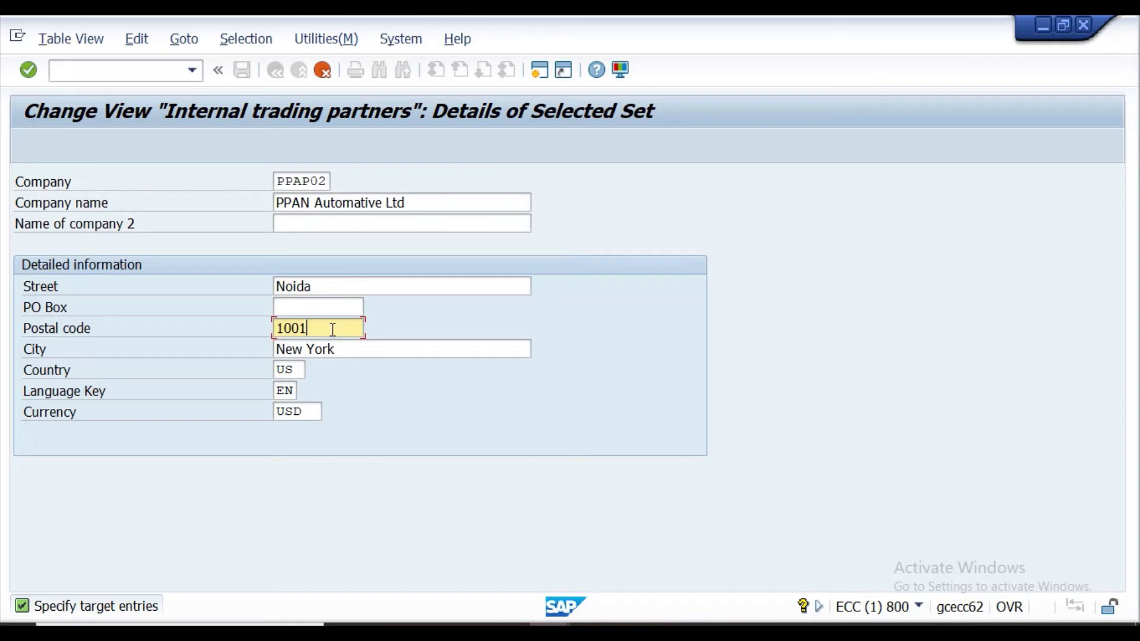
{"action": "key", "text": "BackSpace"}
{"action": "key", "text": "BackSpace"}
{"action": "key", "text": "BackSpace"}
{"action": "key", "text": "BackSpace"}
{"action": "type", "text": "201013"}
{"action": "left_click", "coordinate": [424, 346]}
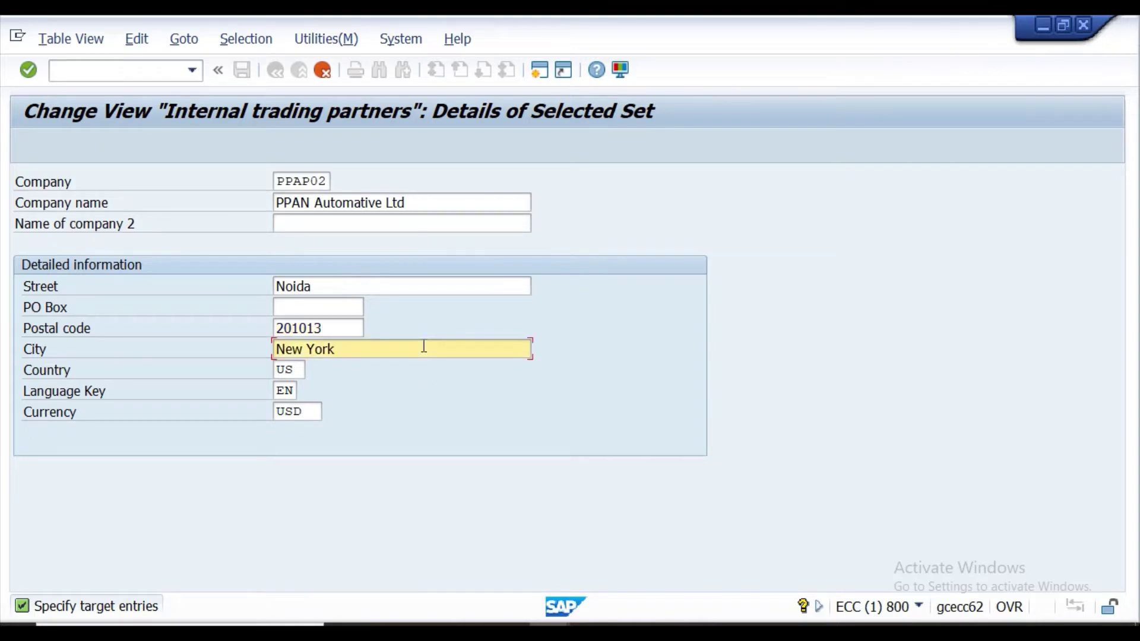
{"action": "key", "text": "BackSpace"}
{"action": "key", "text": "BackSpace"}
{"action": "key", "text": "BackSpace"}
{"action": "key", "text": "BackSpace"}
{"action": "key", "text": "BackSpace"}
{"action": "key", "text": "BackSpace"}
{"action": "key", "text": "BackSpace"}
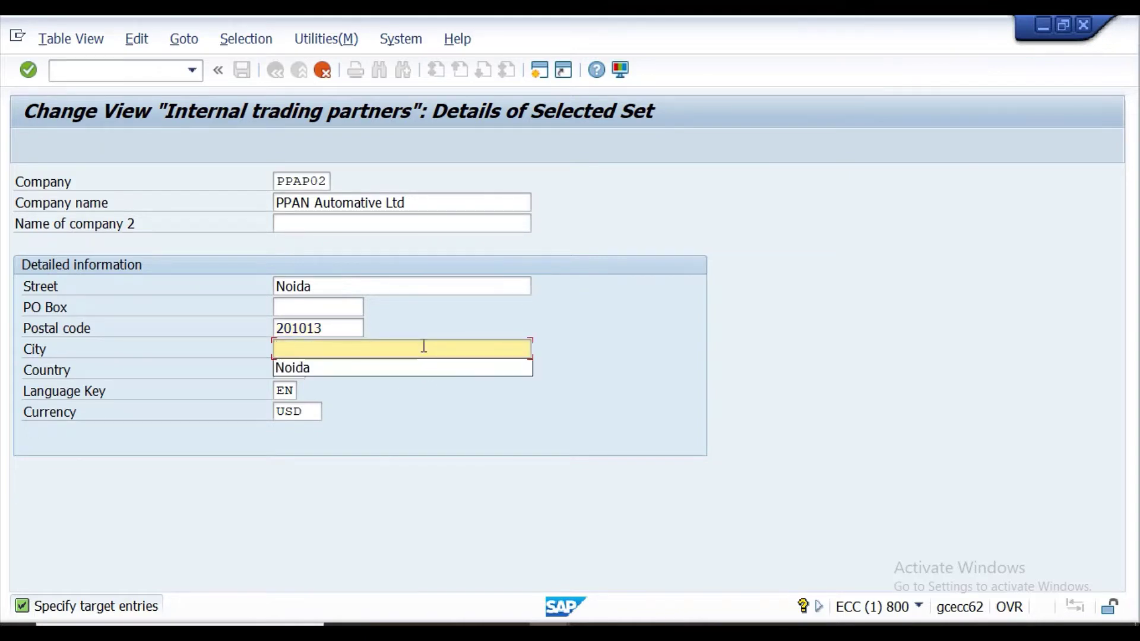
{"action": "type", "text": "Noida"}
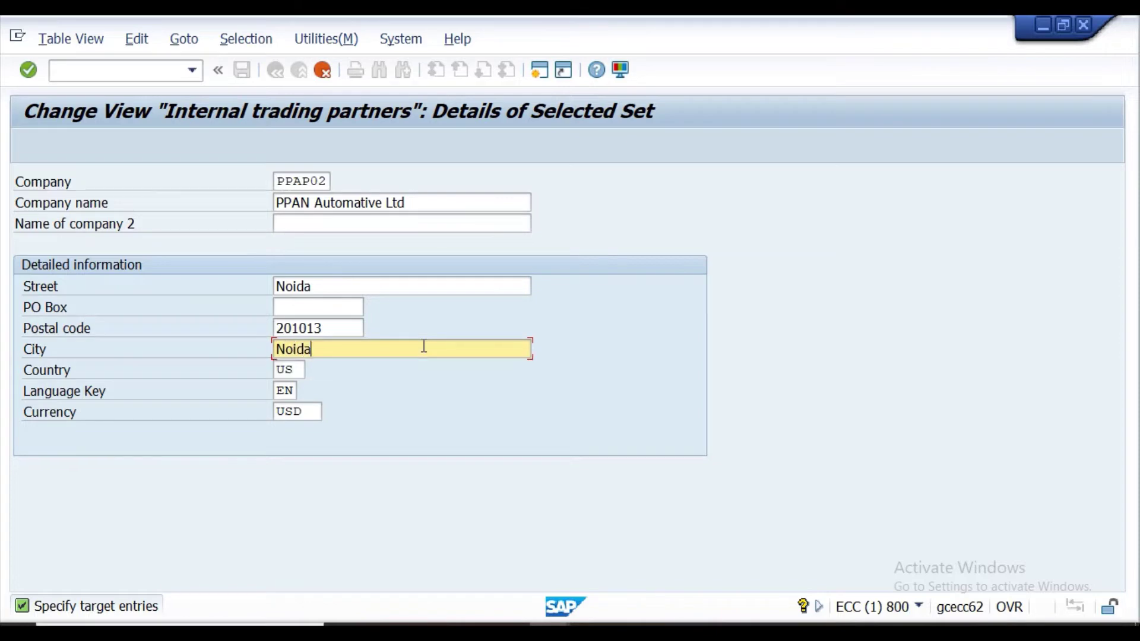
Set country IN and currency INR, then confirm the new company entry.
{"action": "left_click", "coordinate": [301, 368]}
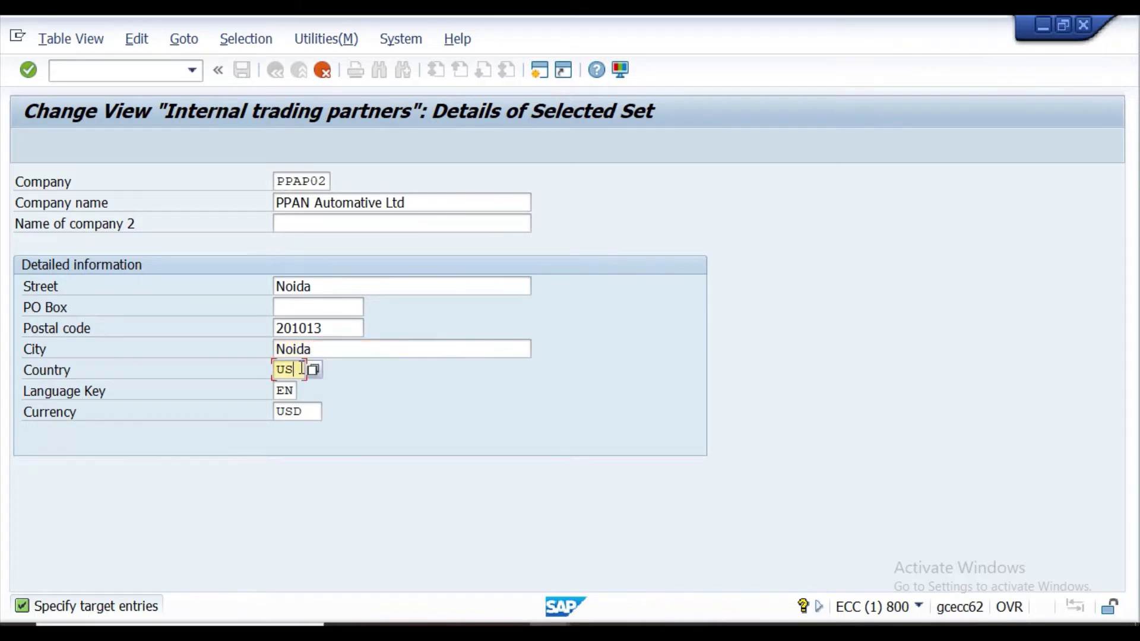
{"action": "key", "text": "BackSpace"}
{"action": "key", "text": "BackSpace"}
{"action": "type", "text": "in"}
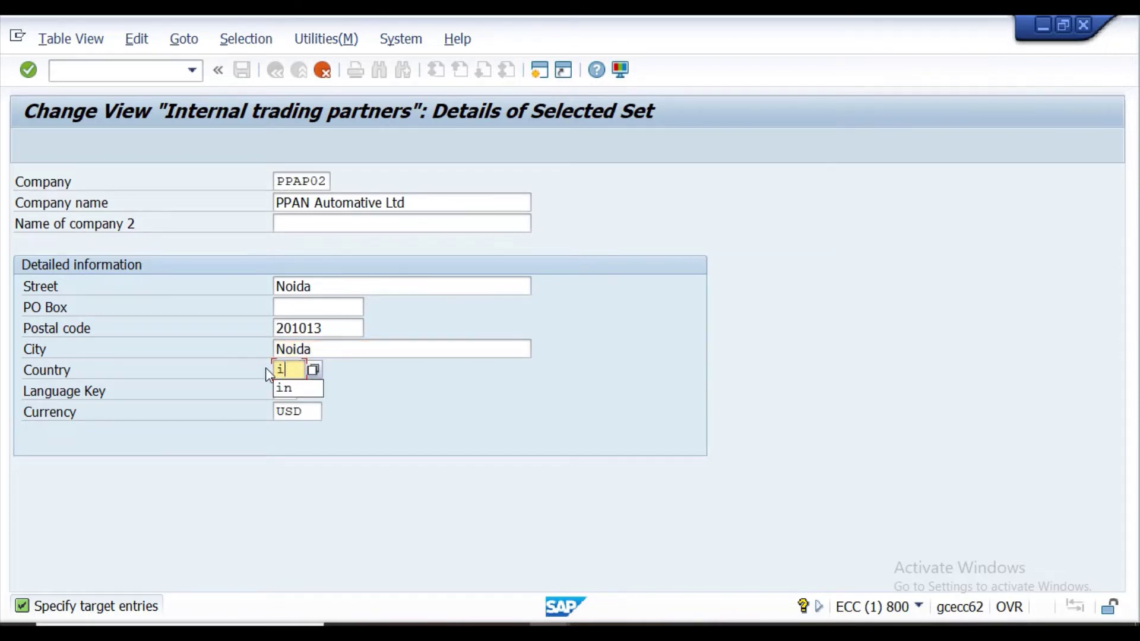
{"action": "left_click", "coordinate": [304, 413]}
{"action": "key", "text": "BackSpace"}
{"action": "key", "text": "BackSpace"}
{"action": "key", "text": "BackSpace"}
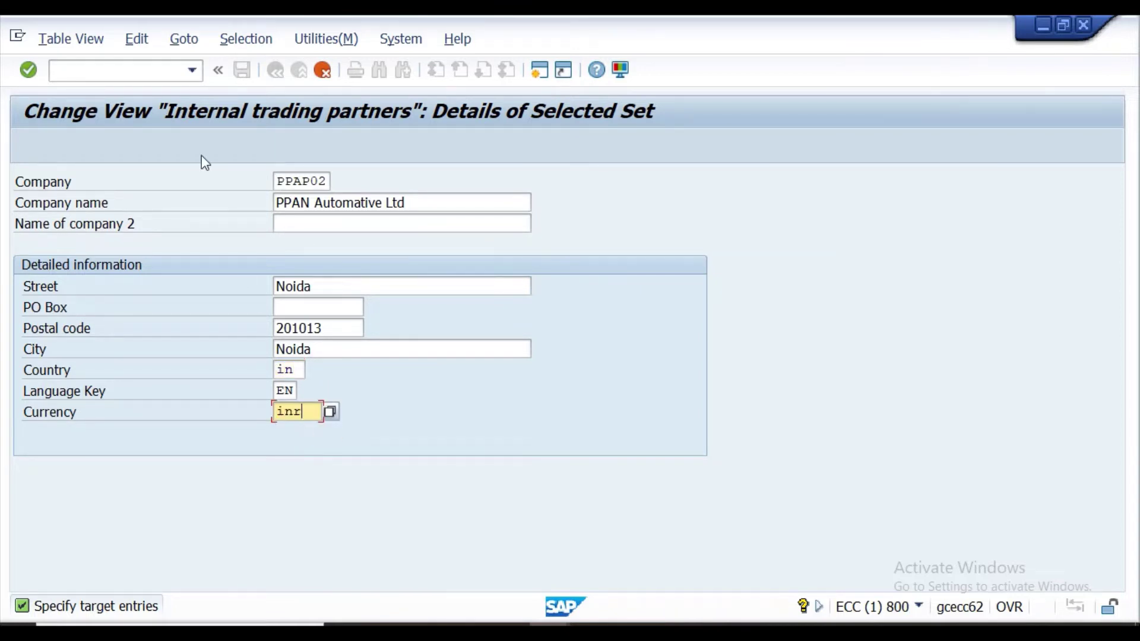
{"action": "left_click", "coordinate": [35, 70]}
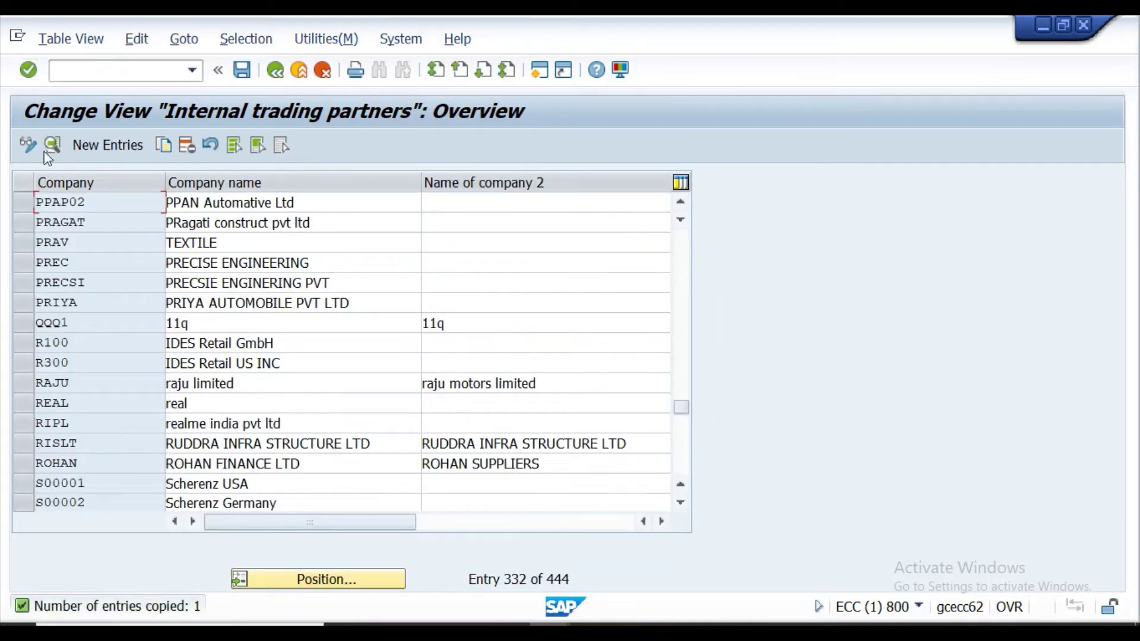
Select the new PPAP02 trading partner entry and save it, raising the customizing request prompt.
{"action": "left_click", "coordinate": [26, 202]}
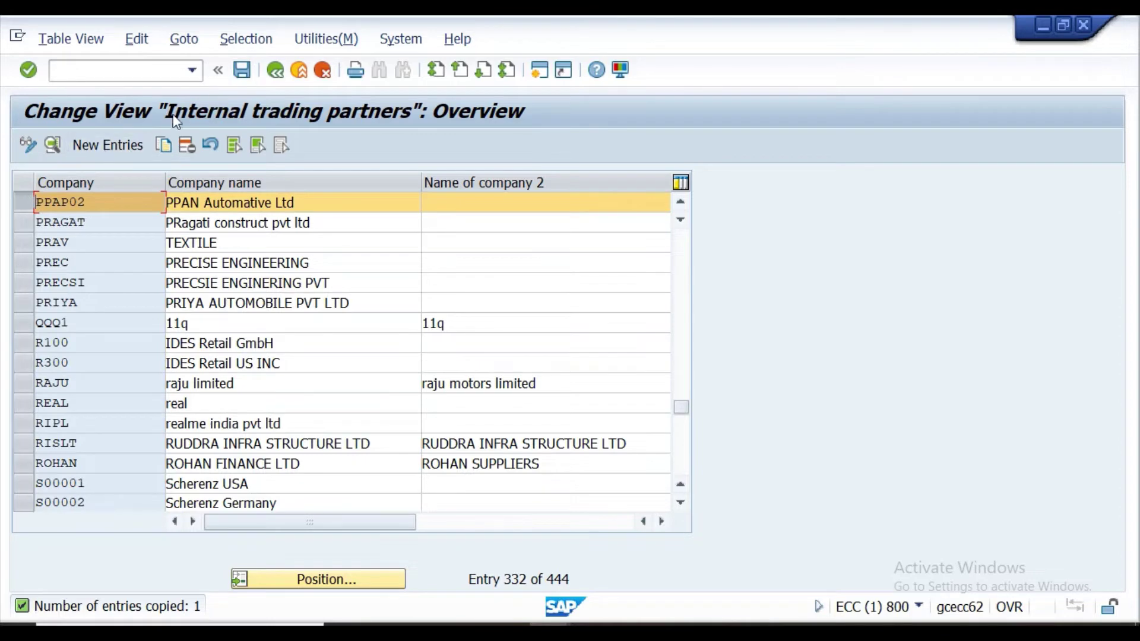
{"action": "left_click", "coordinate": [243, 68]}
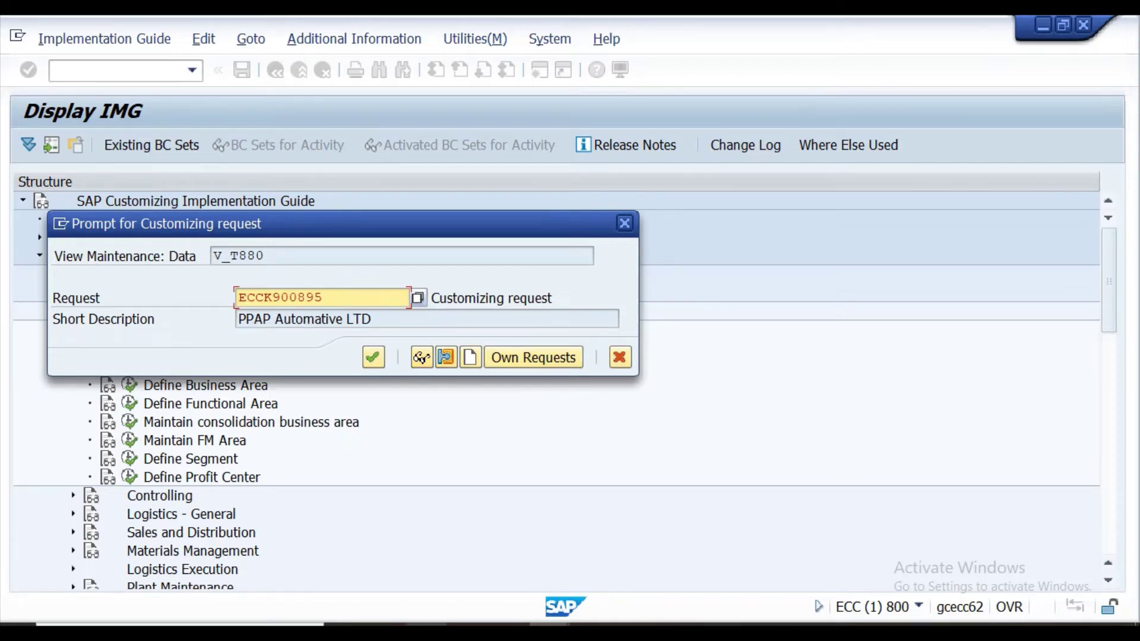
Create customizing request 'PPAN Automative Ltd' and confirm it to save the PPAP02 entry.
{"action": "key", "text": "alt+Tab"}
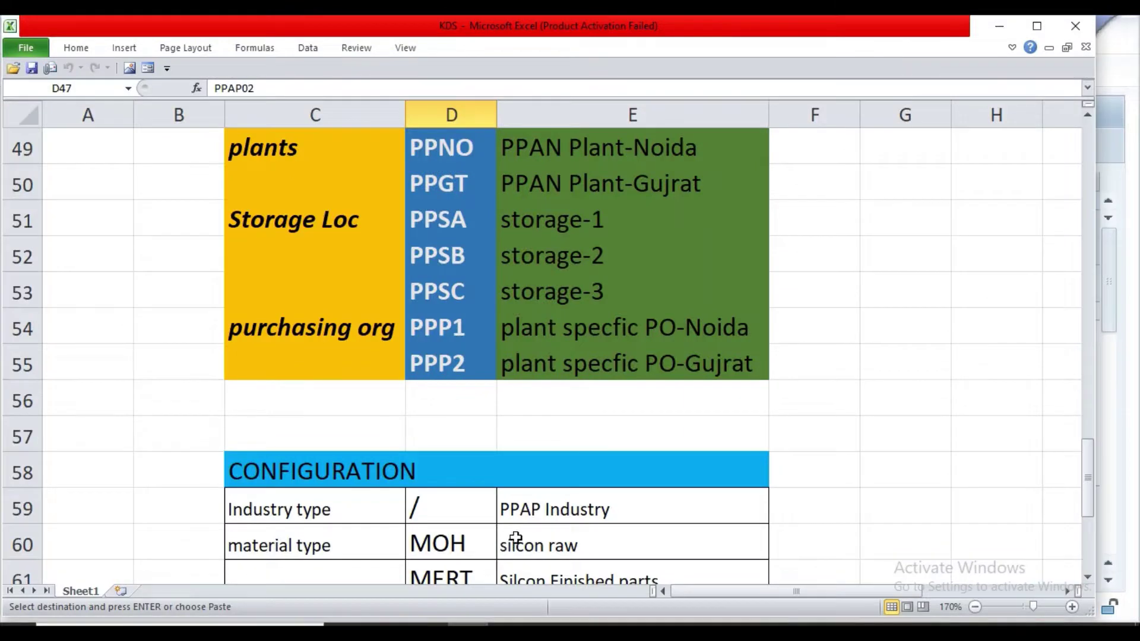
{"action": "scroll", "coordinate": [519, 536], "scroll_direction": "down", "scroll_amount": 1}
{"action": "scroll", "coordinate": [518, 536], "scroll_direction": "up", "scroll_amount": 3}
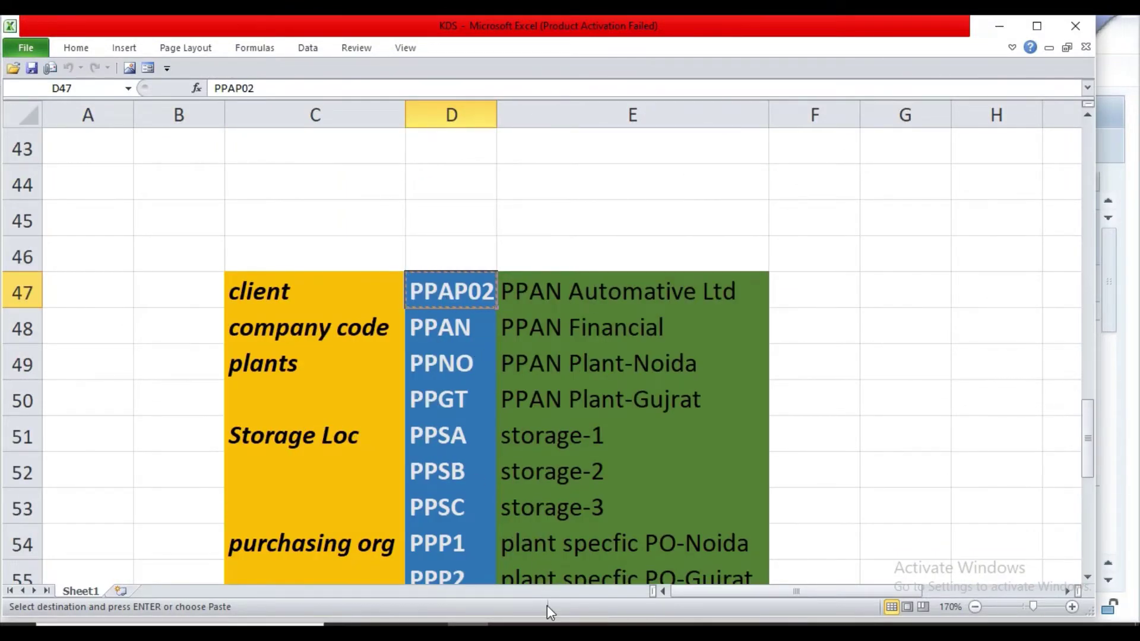
{"action": "left_click", "coordinate": [601, 576]}
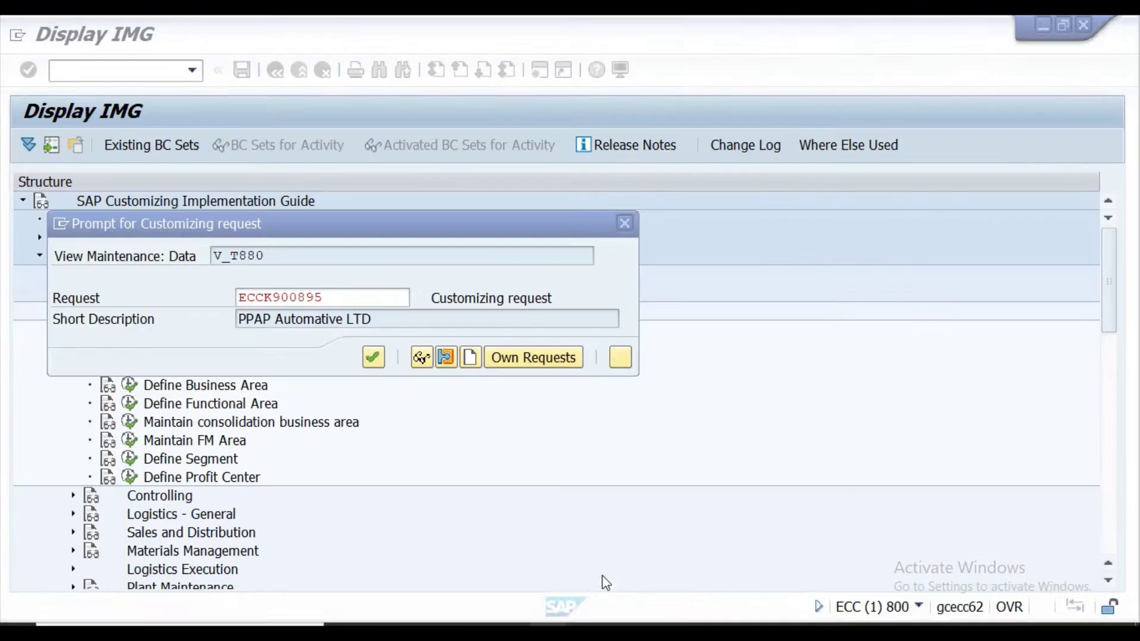
{"action": "left_click", "coordinate": [470, 357]}
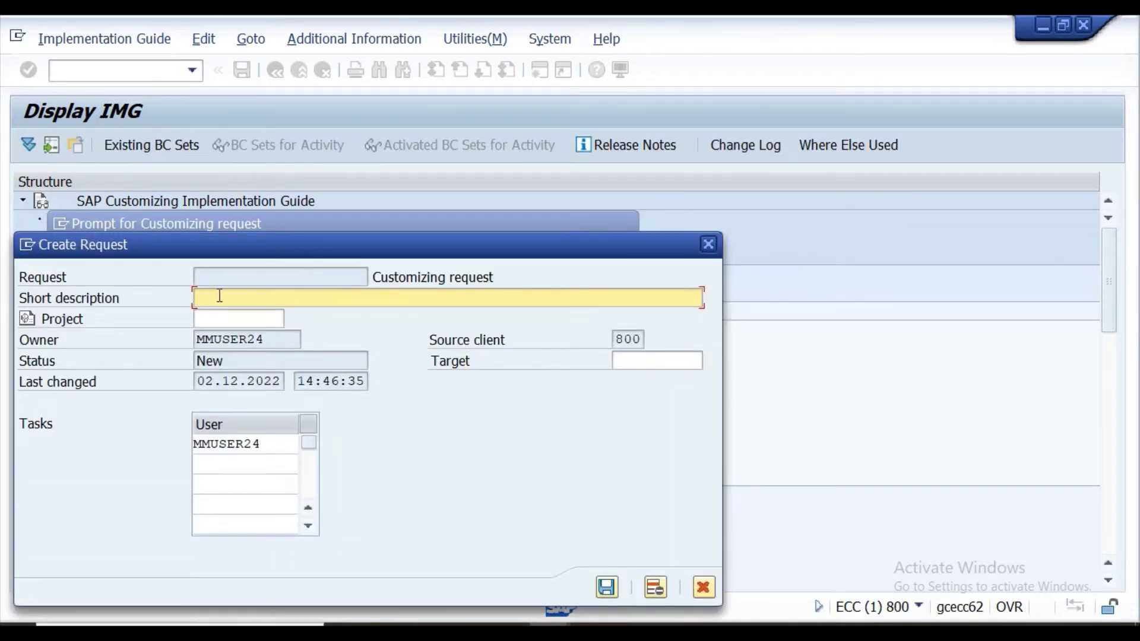
{"action": "type", "text": "PPAN Automat"}
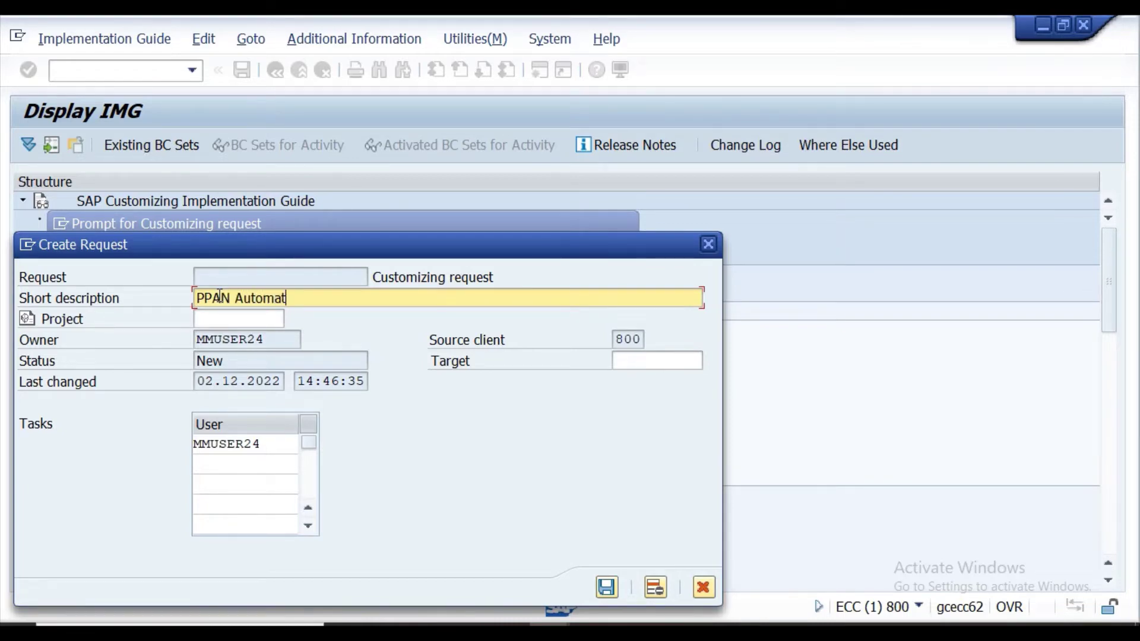
{"action": "type", "text": "ive Ltd"}
{"action": "left_click", "coordinate": [606, 588]}
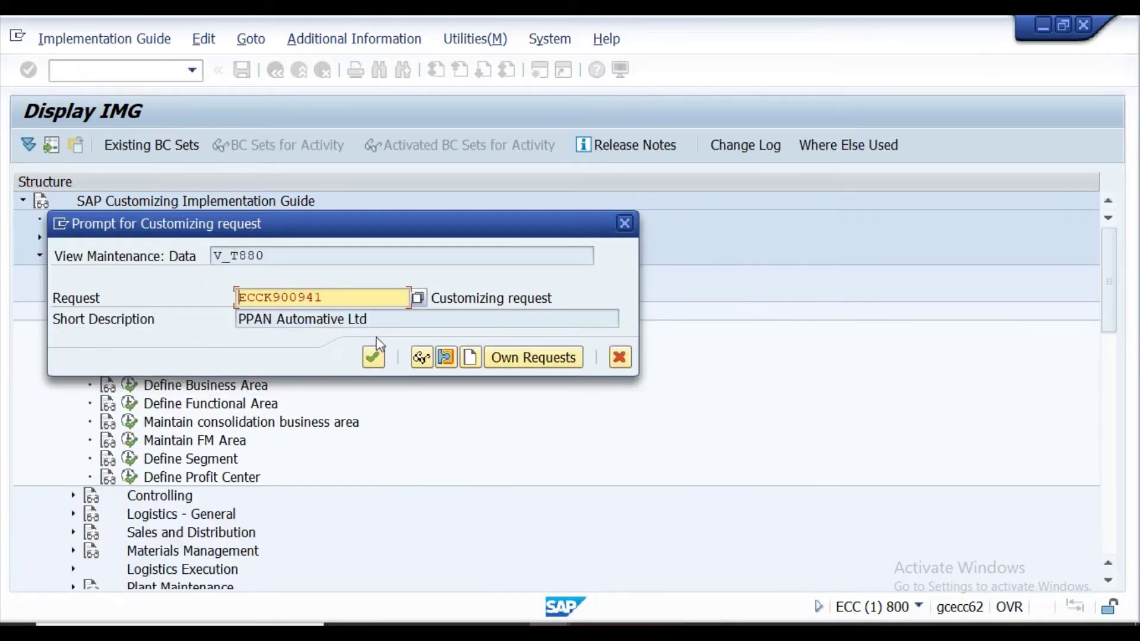
{"action": "left_click", "coordinate": [374, 359]}
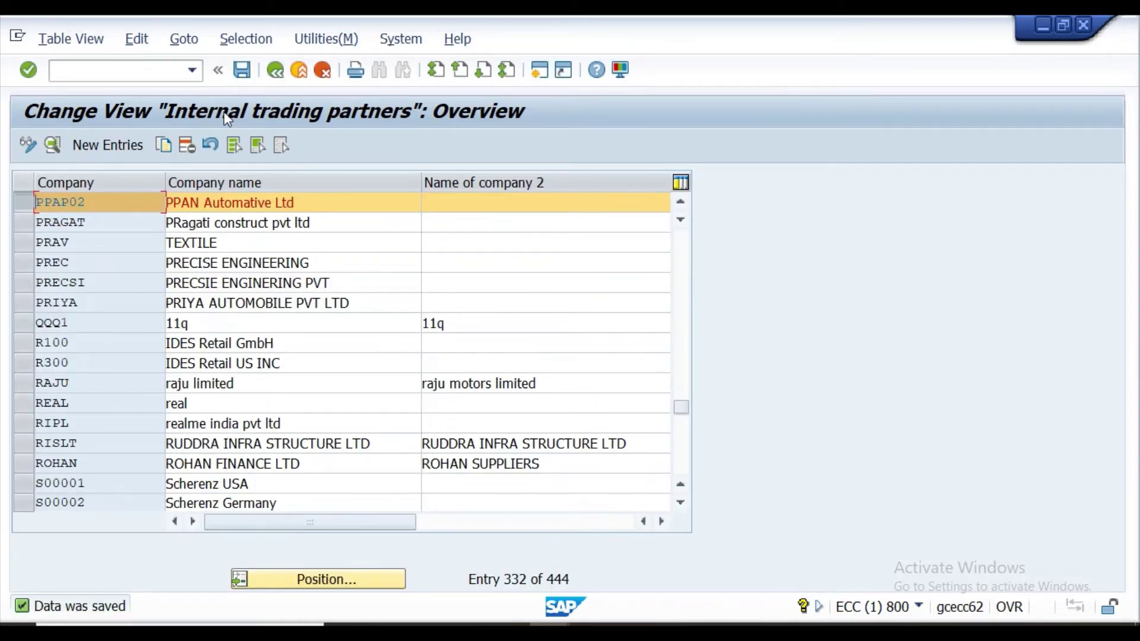
Save the trading partner table once more and go back to Display IMG.
{"action": "left_click", "coordinate": [242, 74]}
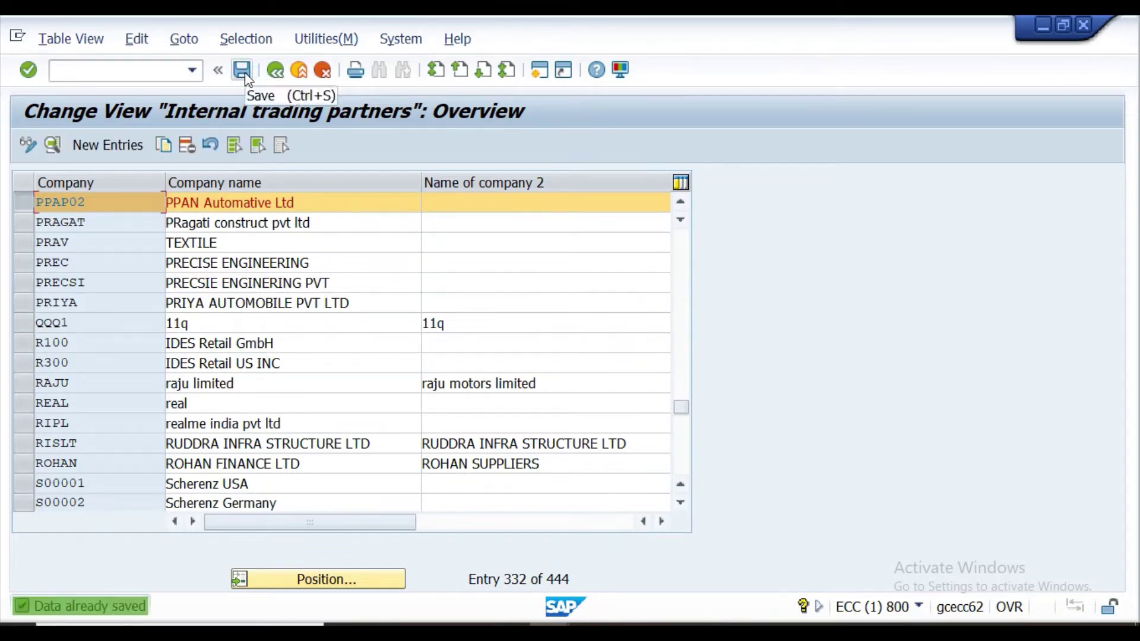
{"action": "left_click", "coordinate": [275, 72]}
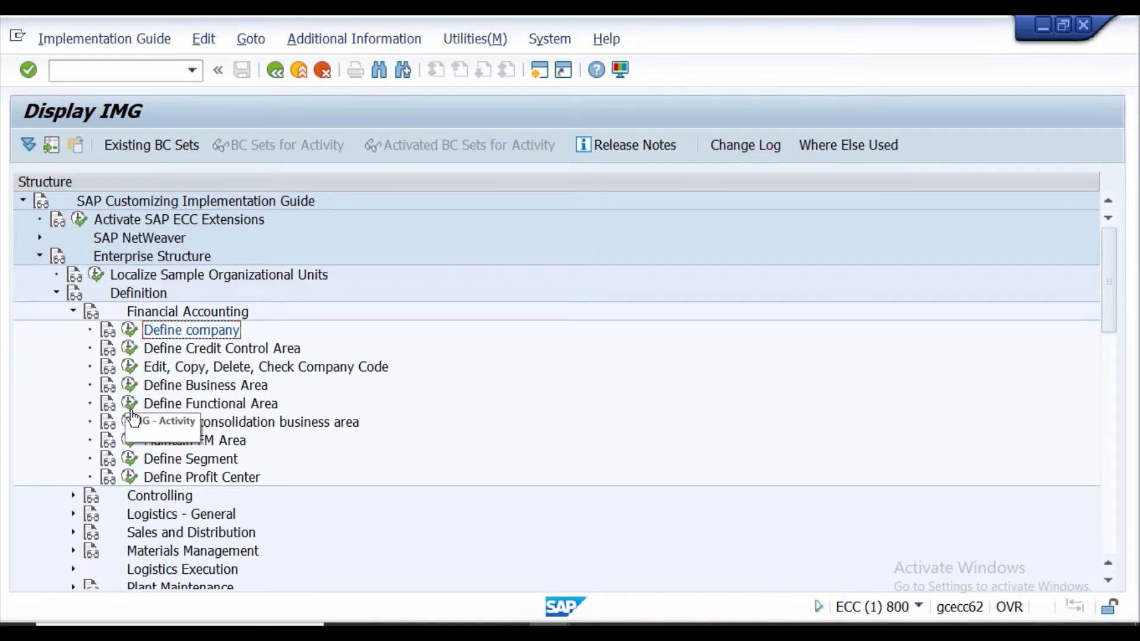
Run the Copy, delete, check company code activity and start its Copy org. object function.
{"action": "left_click", "coordinate": [127, 368]}
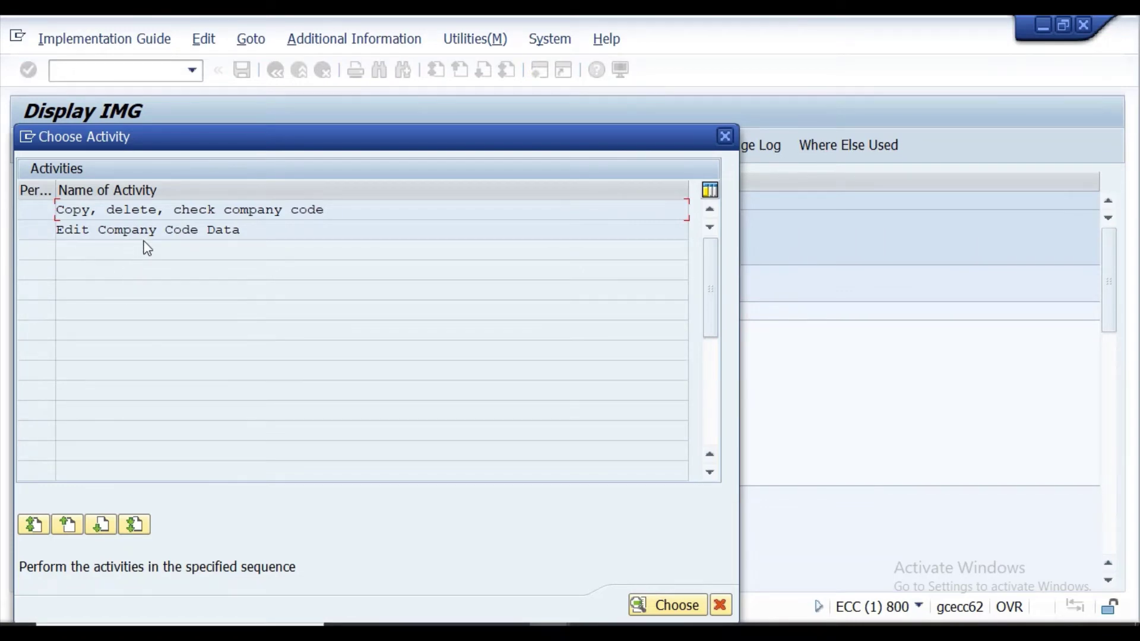
{"action": "double_click", "coordinate": [172, 210]}
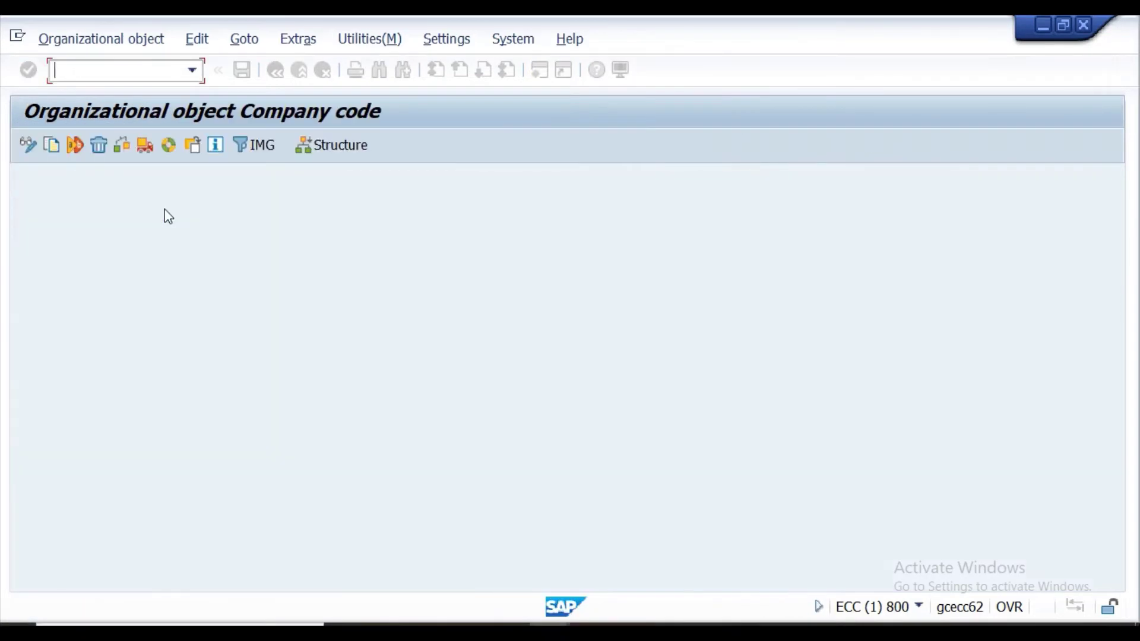
{"action": "left_click", "coordinate": [51, 144]}
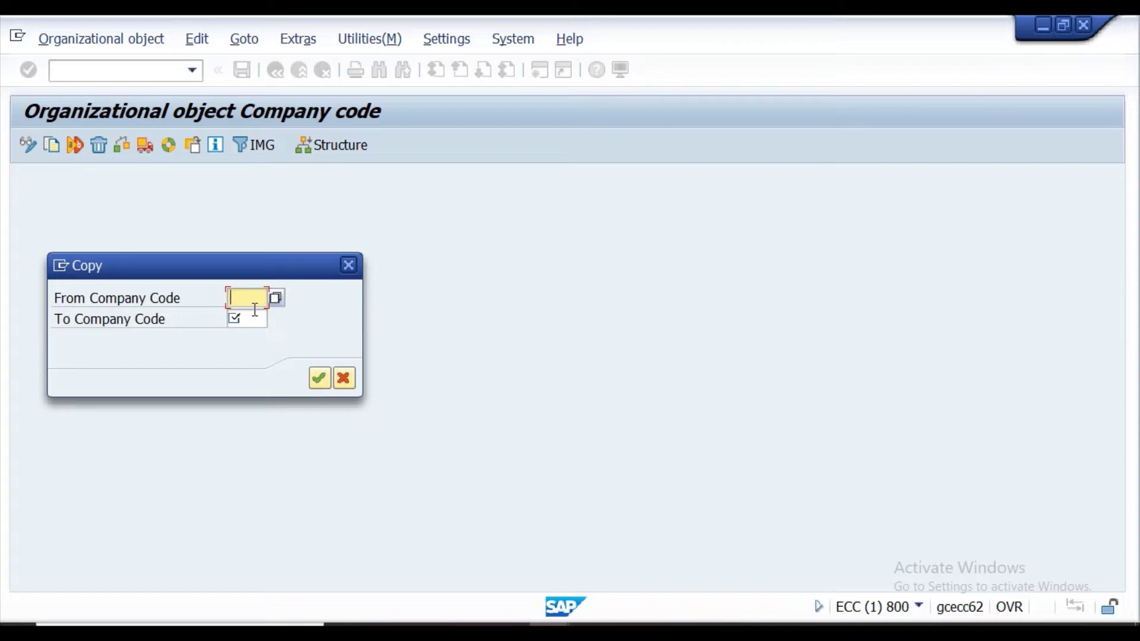
Browse the list of source company codes matching 'K', closing it without a choice.
{"action": "type", "text": "K"}
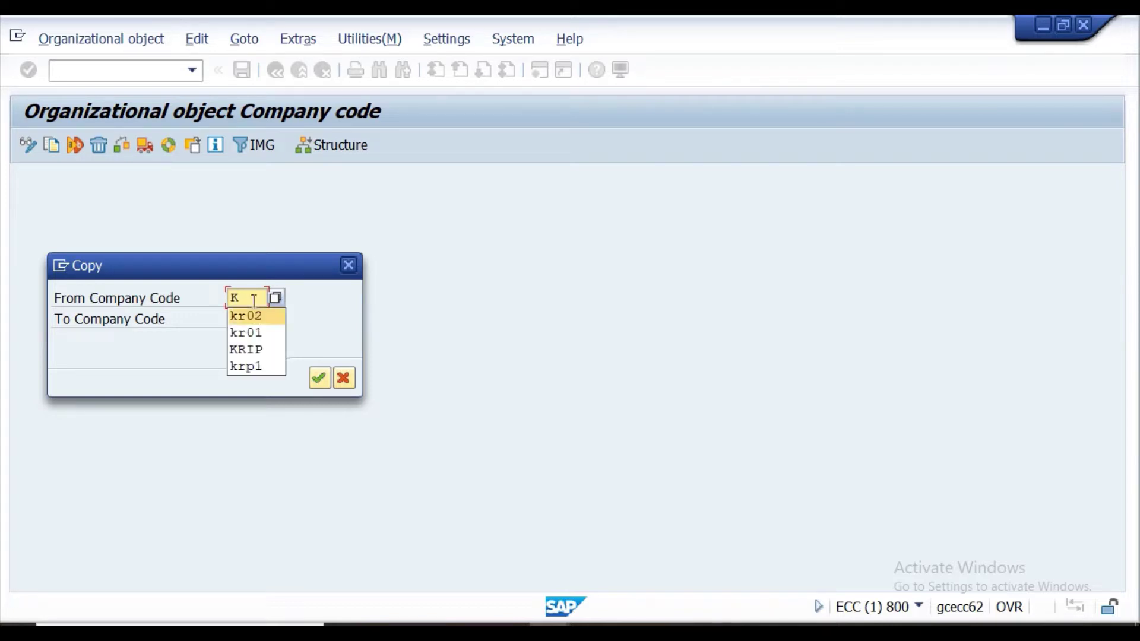
{"action": "key", "text": "Return"}
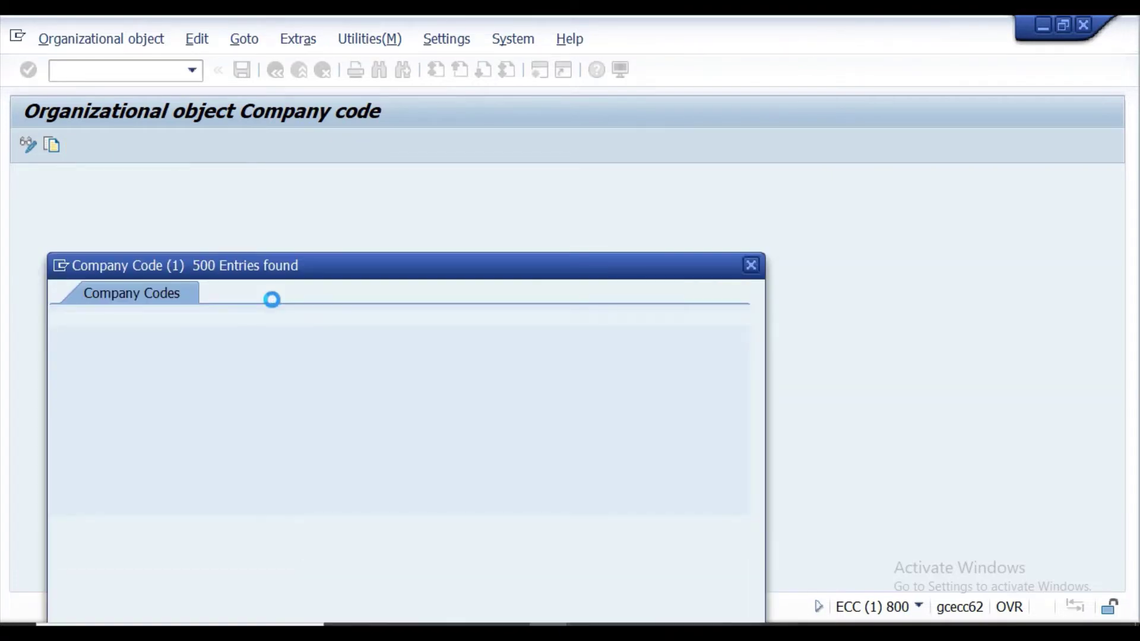
{"action": "scroll", "coordinate": [144, 262], "scroll_direction": "down", "scroll_amount": 12}
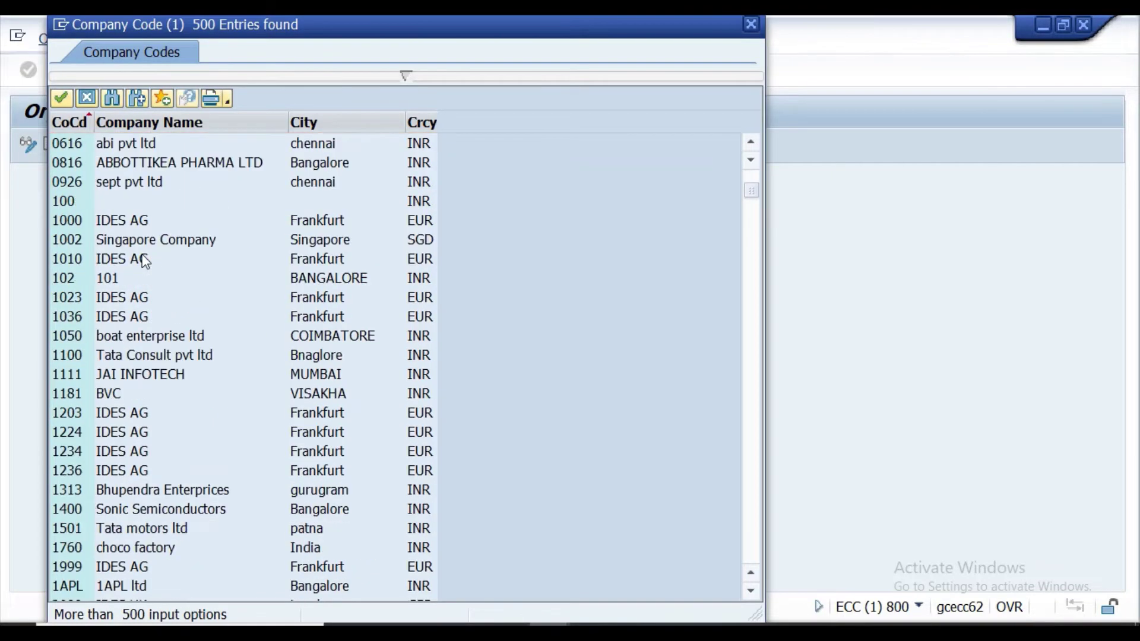
{"action": "scroll", "coordinate": [145, 262], "scroll_direction": "down", "scroll_amount": 20}
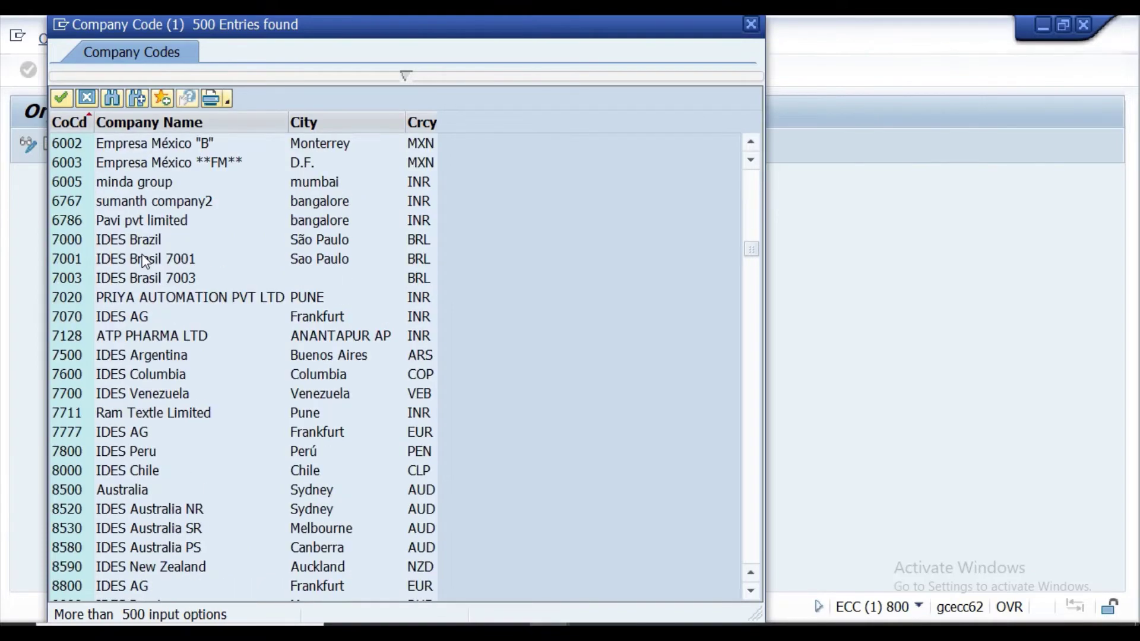
{"action": "double_click", "coordinate": [145, 262]}
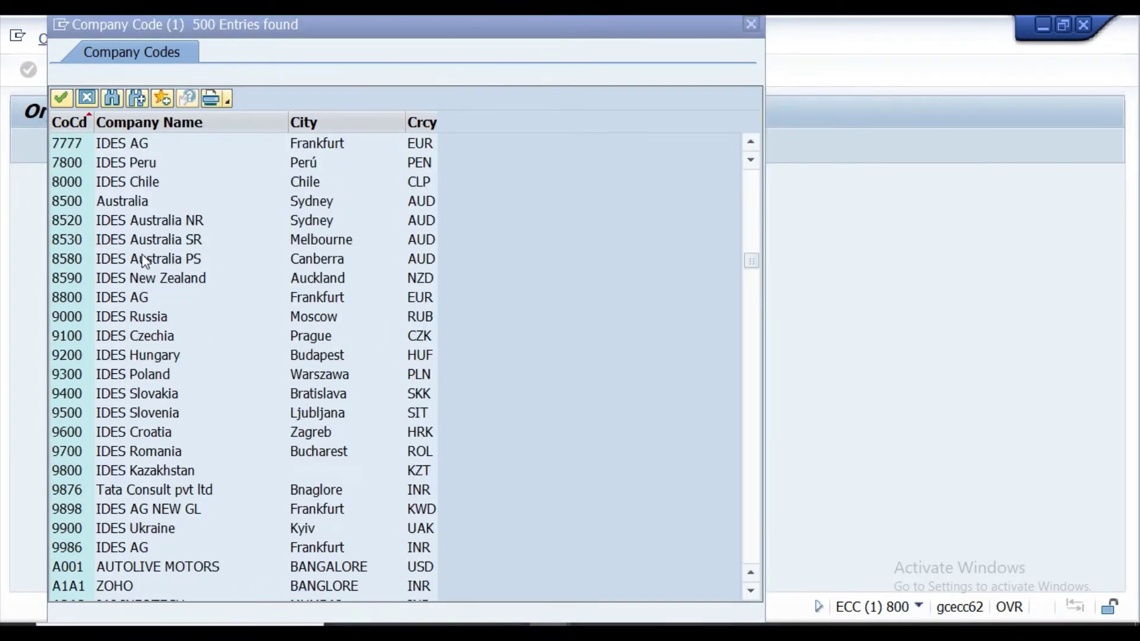
{"action": "scroll", "coordinate": [144, 262], "scroll_direction": "up", "scroll_amount": 15}
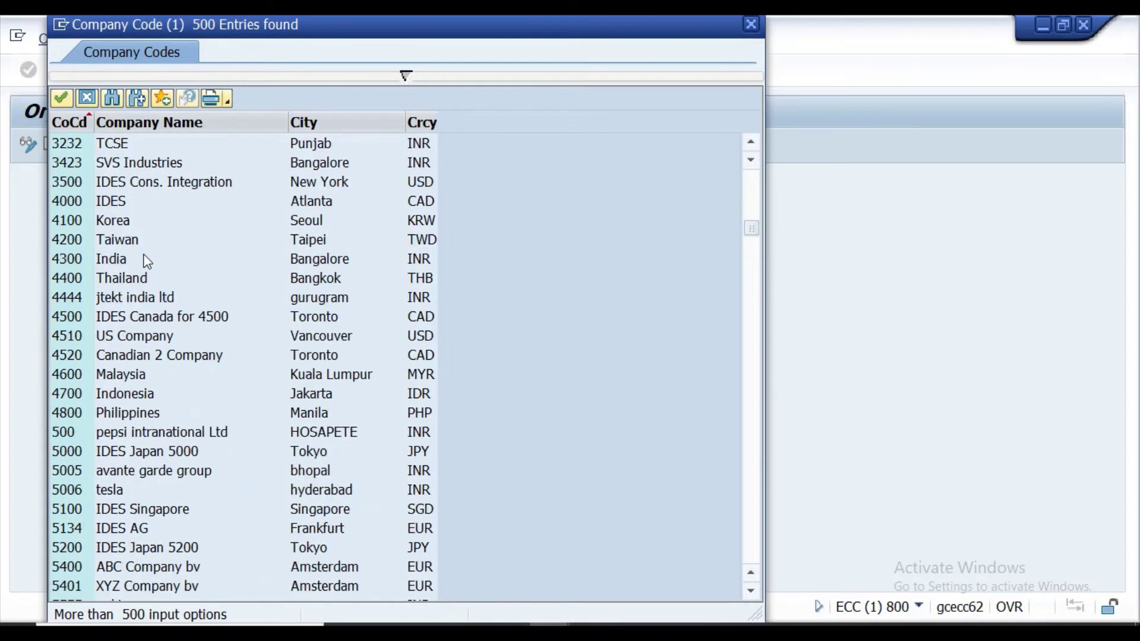
{"action": "scroll", "coordinate": [147, 262], "scroll_direction": "up", "scroll_amount": 5}
{"action": "scroll", "coordinate": [145, 260], "scroll_direction": "up", "scroll_amount": 8}
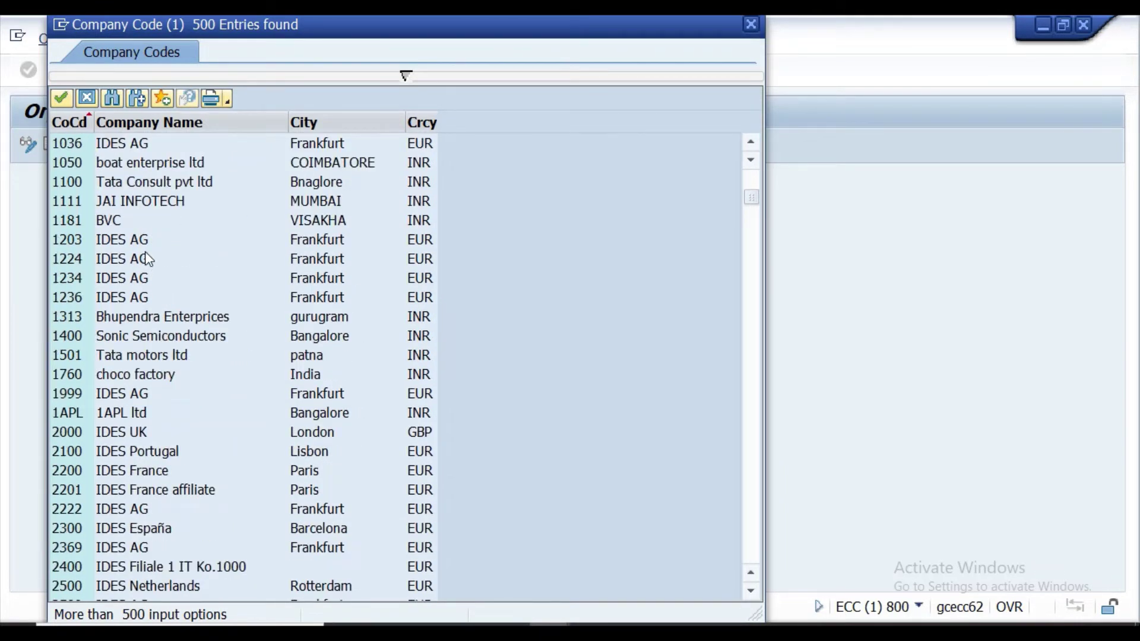
{"action": "scroll", "coordinate": [148, 259], "scroll_direction": "up", "scroll_amount": 5}
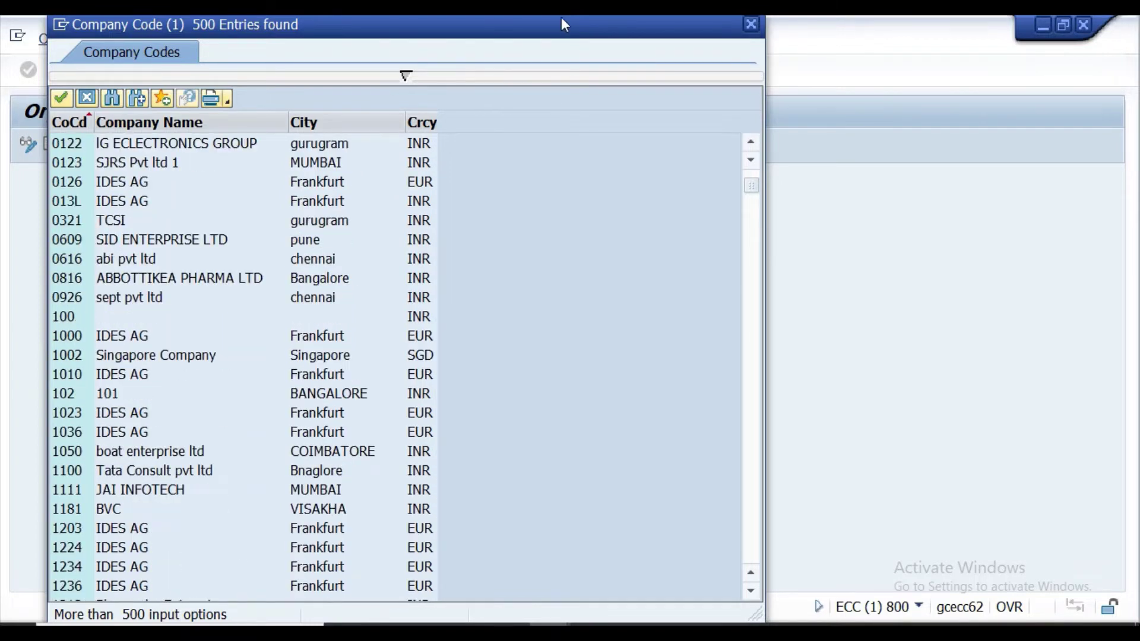
{"action": "left_click", "coordinate": [750, 23]}
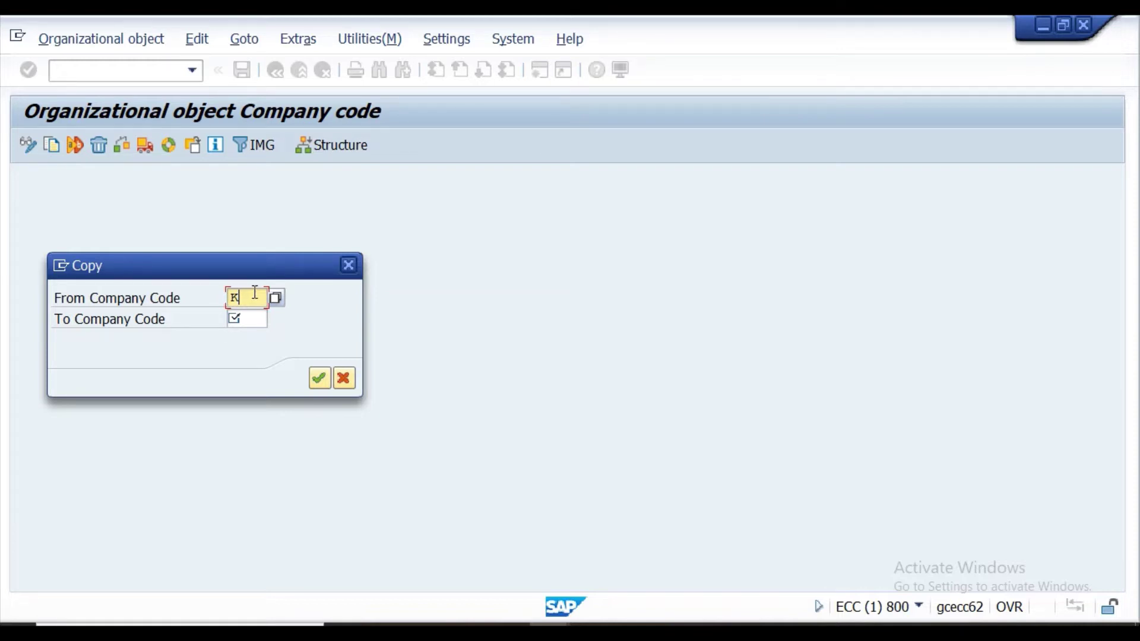
Enter source company code KRIP and target PPAN, then confirm the copy.
{"action": "type", "text": "R1P"}
{"action": "left_click", "coordinate": [262, 317]}
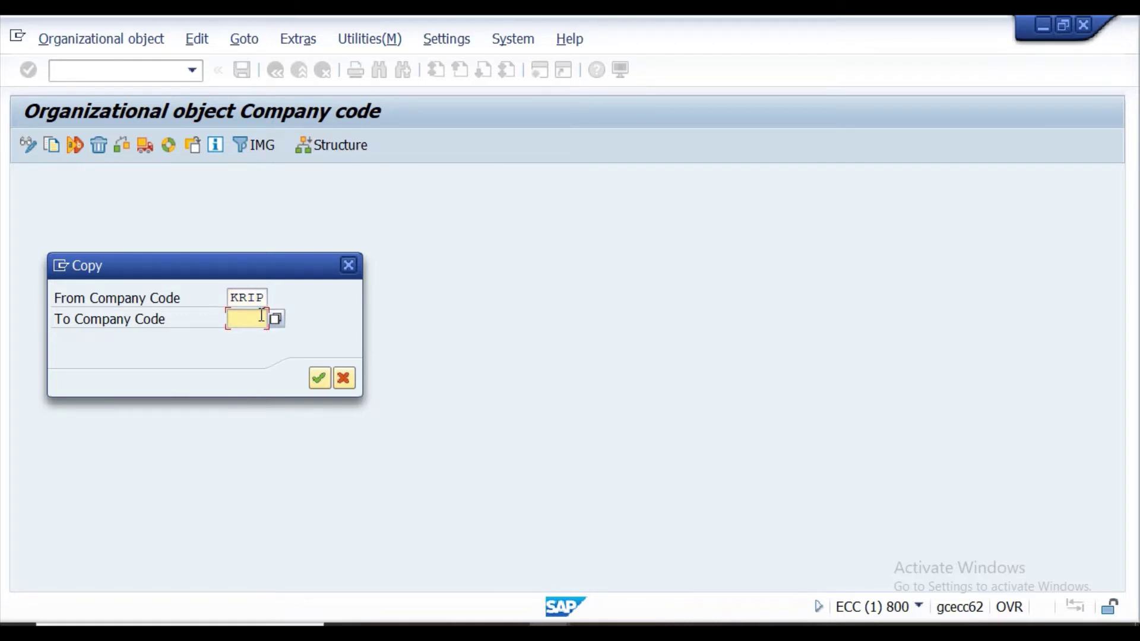
{"action": "type", "text": "PP"}
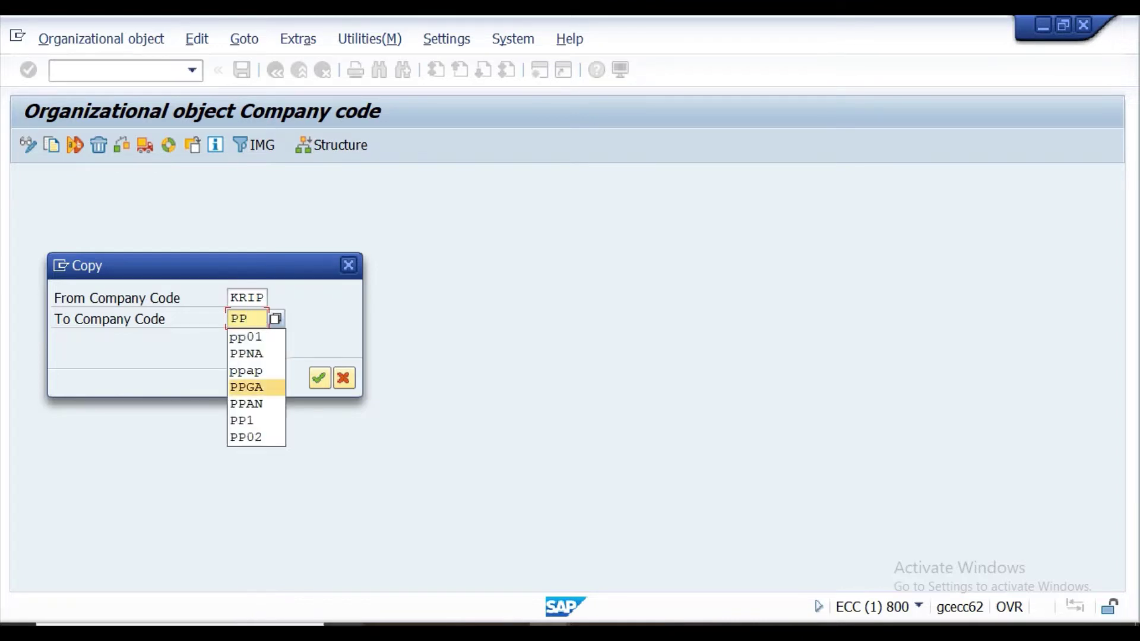
{"action": "key", "text": "alt+Tab"}
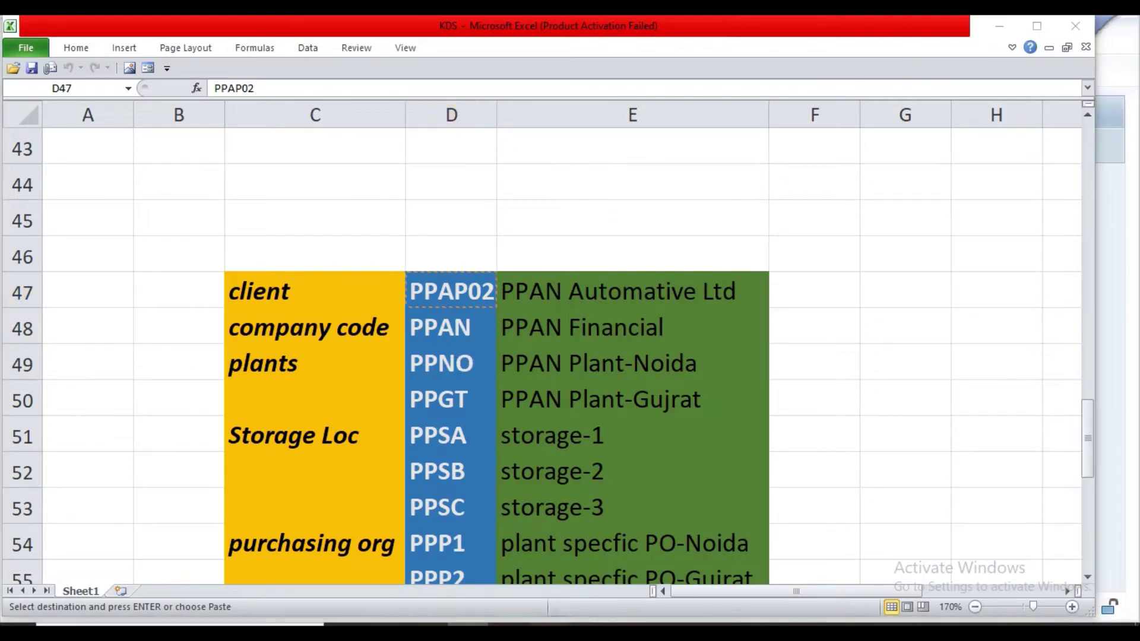
{"action": "left_click", "coordinate": [546, 533]}
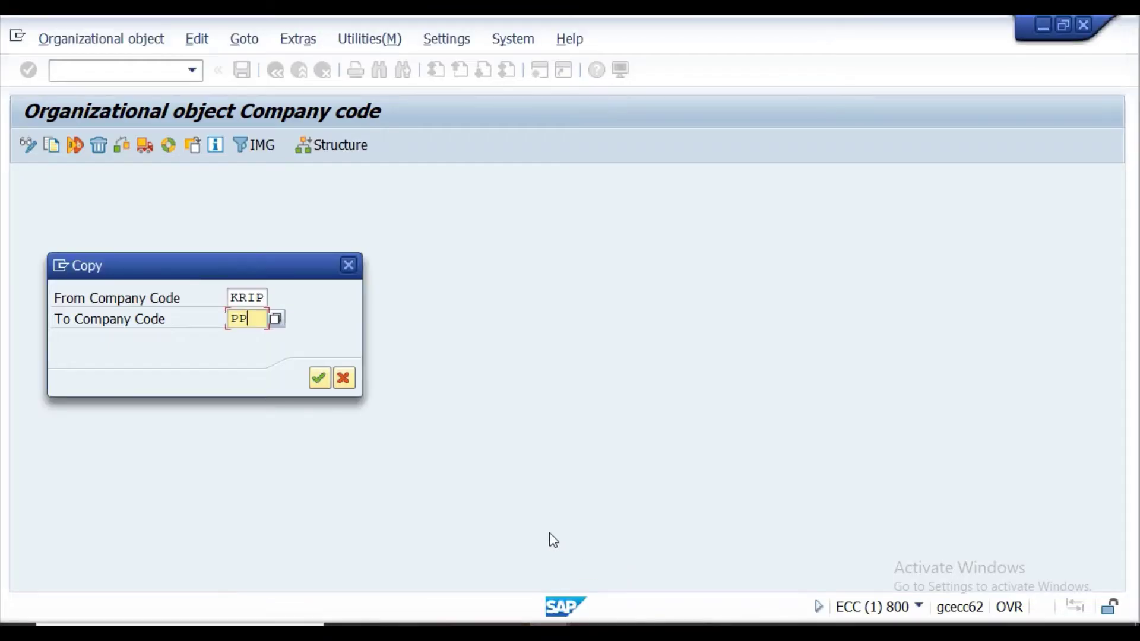
{"action": "type", "text": "AN"}
{"action": "left_click", "coordinate": [325, 381]}
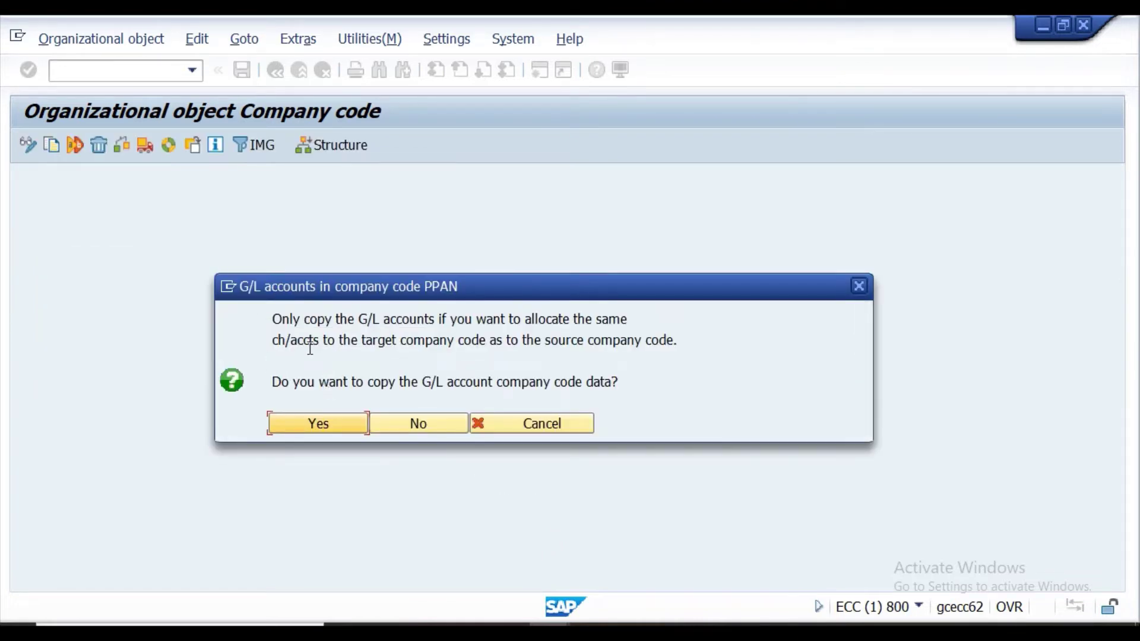
Agree to copy G/L account data and set INR as the new local currency.
{"action": "left_click", "coordinate": [306, 428]}
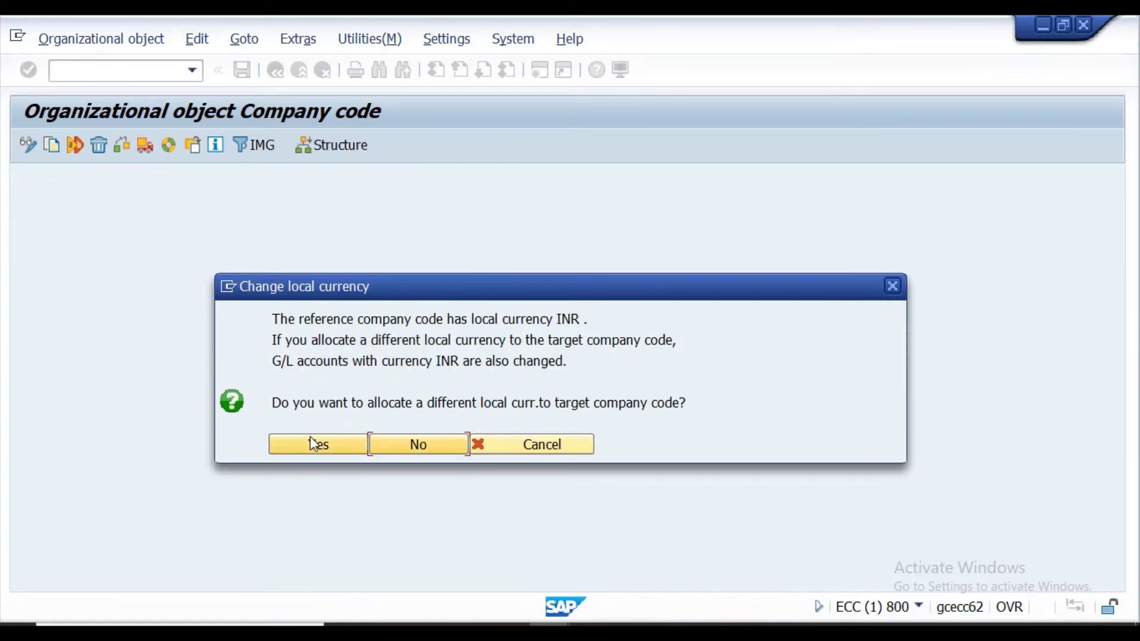
{"action": "left_click", "coordinate": [312, 440]}
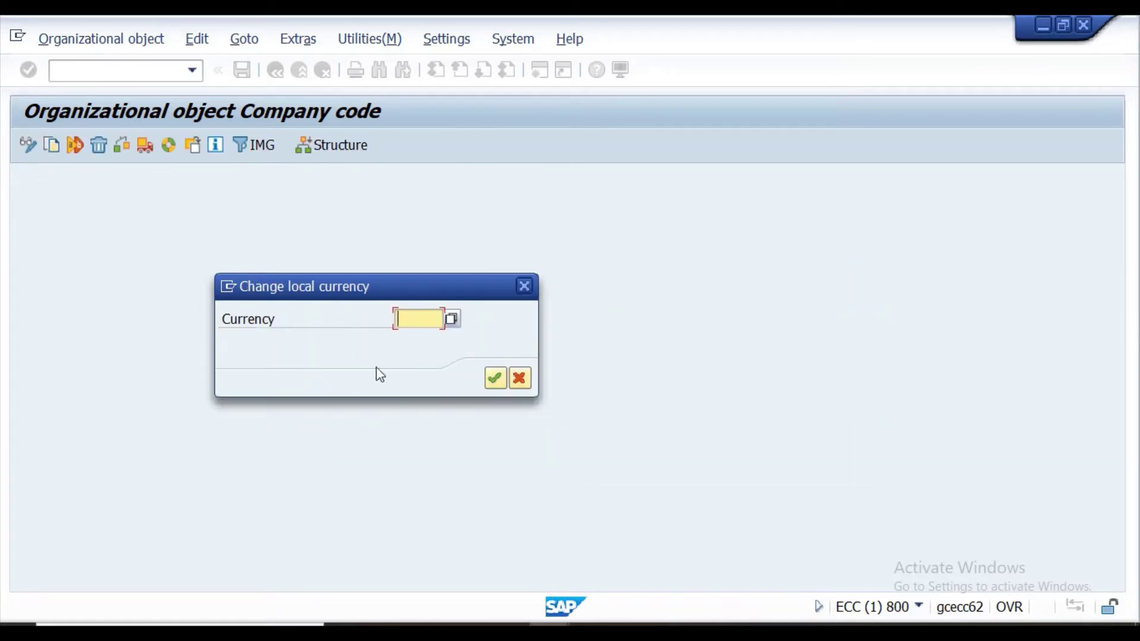
{"action": "type", "text": "I"}
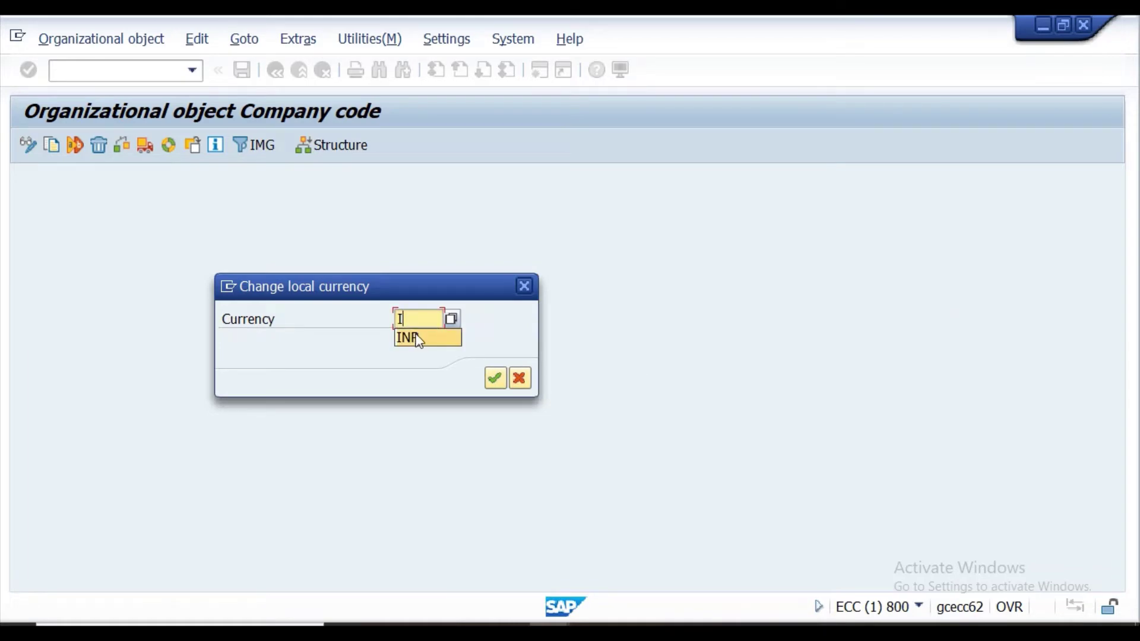
{"action": "left_click", "coordinate": [428, 337]}
{"action": "left_click", "coordinate": [493, 378]}
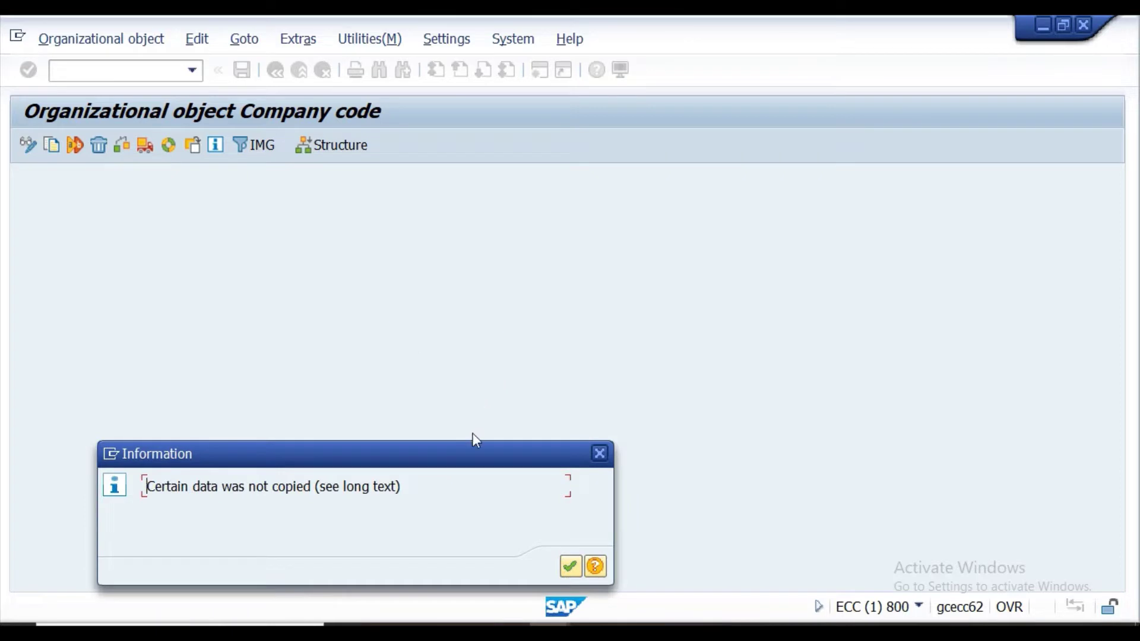
Acknowledge the not-copied and ledger 8A messages and accept transporting number ranges and addresses.
{"action": "left_click", "coordinate": [565, 568]}
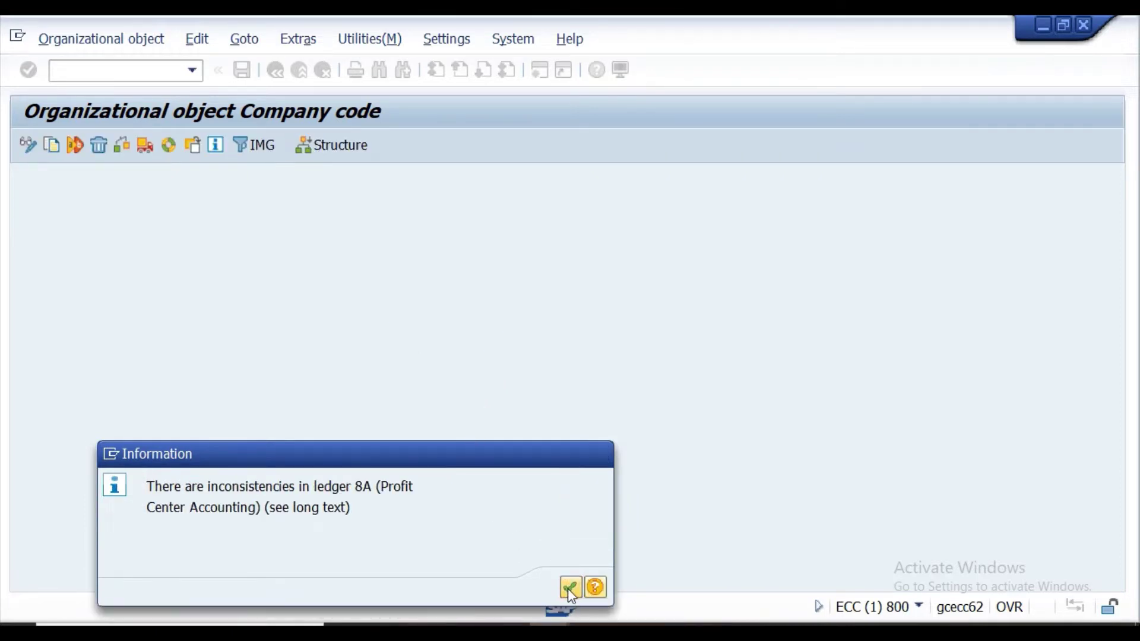
{"action": "left_click", "coordinate": [570, 587]}
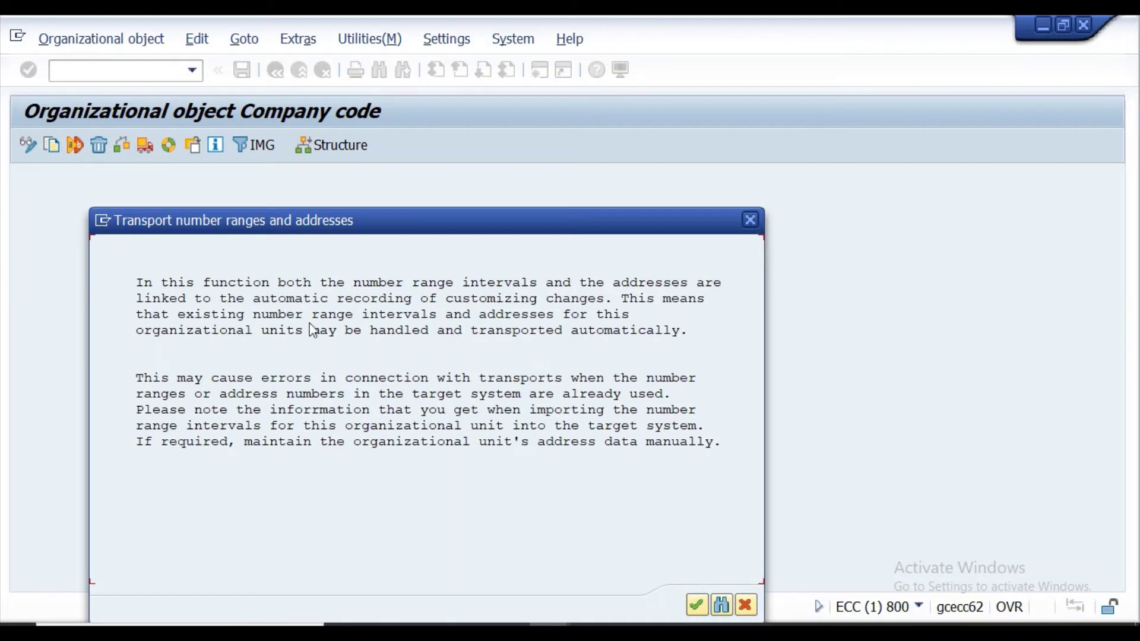
{"action": "left_click", "coordinate": [696, 606]}
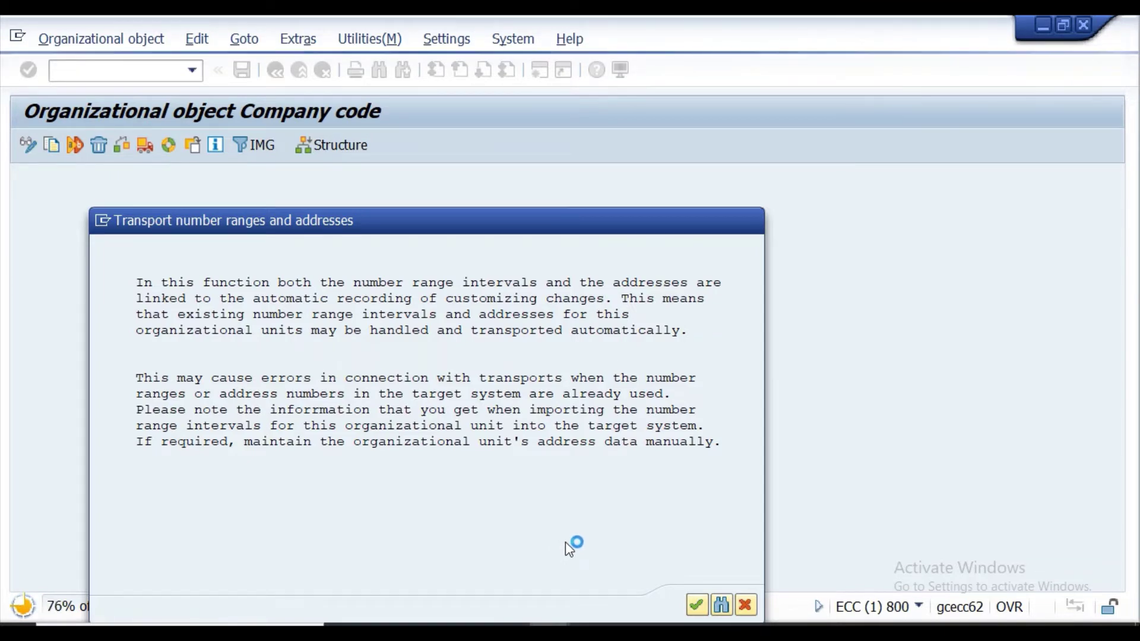
{"action": "mouse_move", "coordinate": [509, 632]}
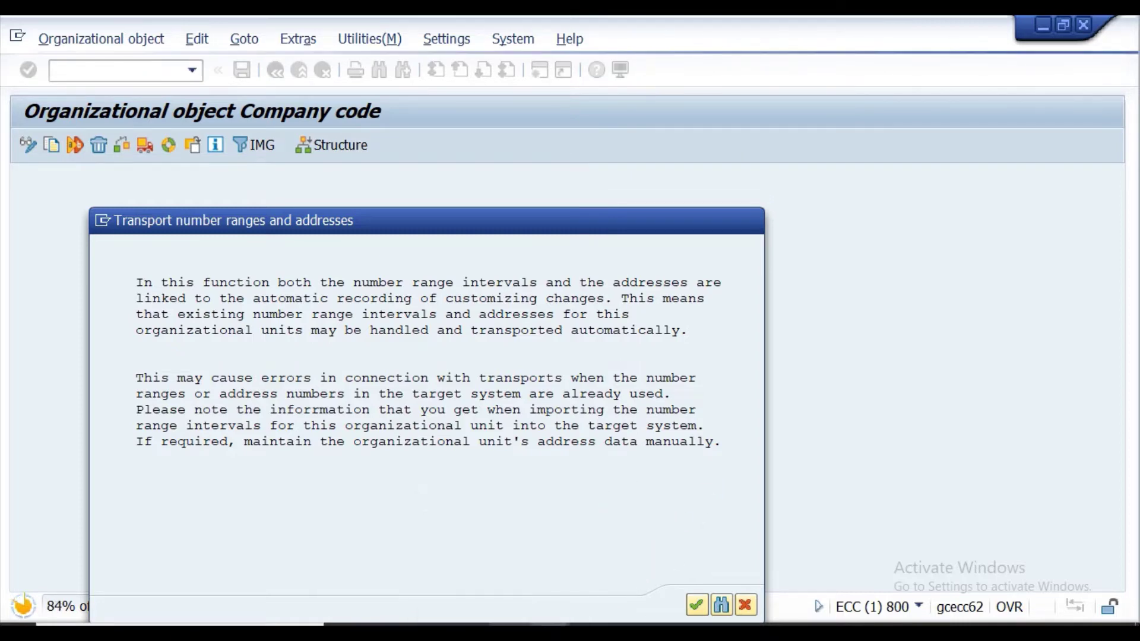
{"action": "left_click", "coordinate": [504, 552]}
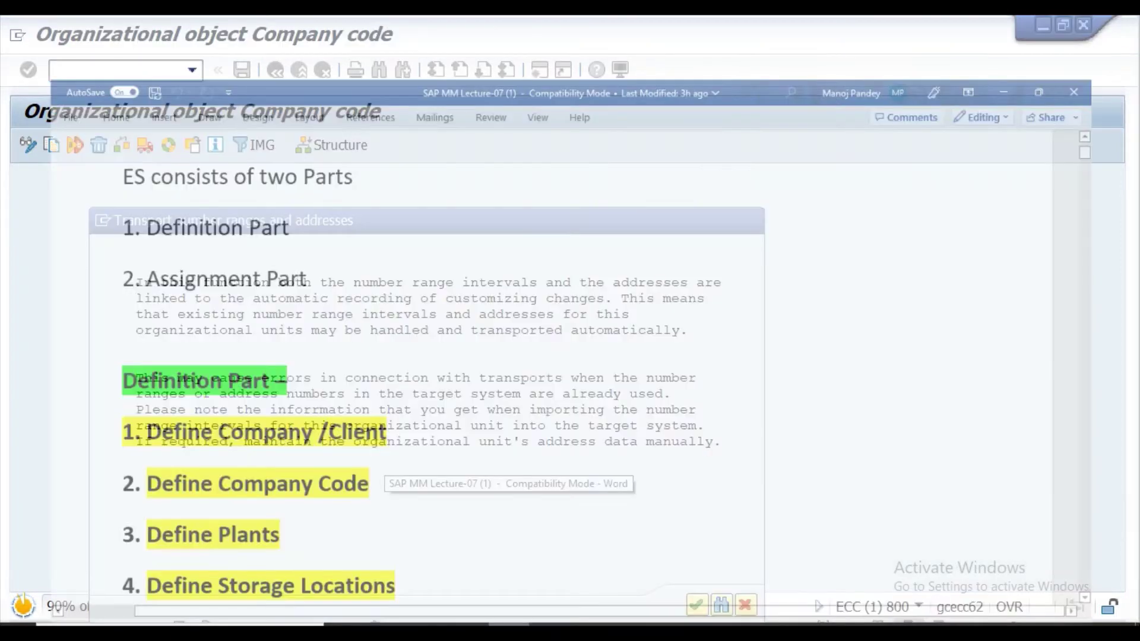
Scroll through the Definition and Assignment lists in the Word lecture notes, then return to SAP.
{"action": "scroll", "coordinate": [128, 359], "scroll_direction": "down", "scroll_amount": 3}
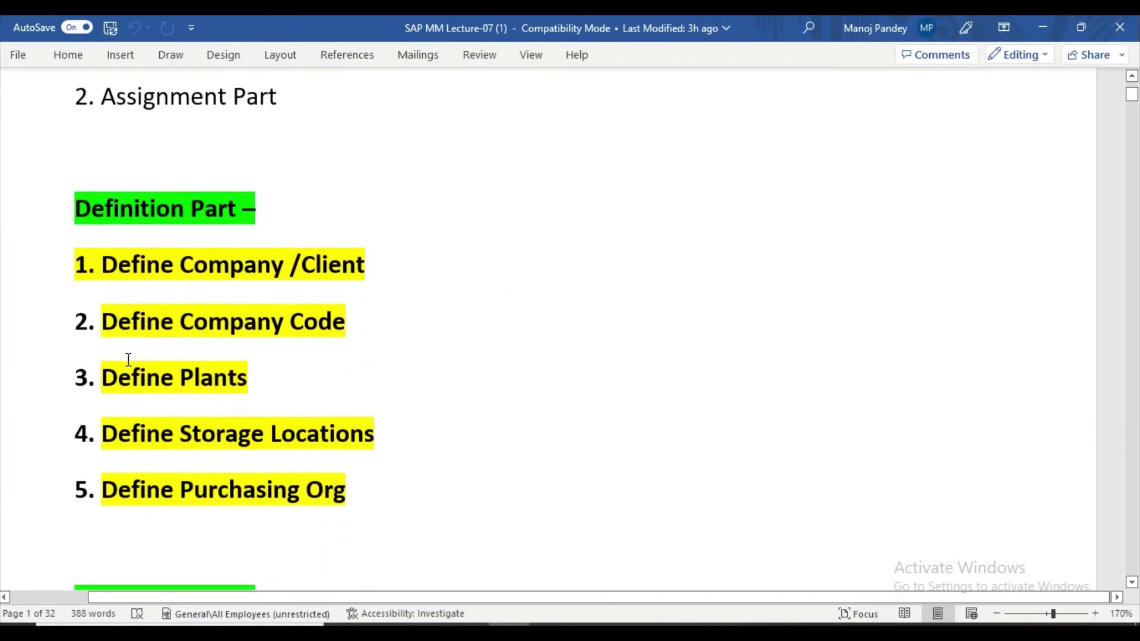
{"action": "scroll", "coordinate": [128, 360], "scroll_direction": "down", "scroll_amount": 5}
{"action": "scroll", "coordinate": [129, 360], "scroll_direction": "up", "scroll_amount": 2}
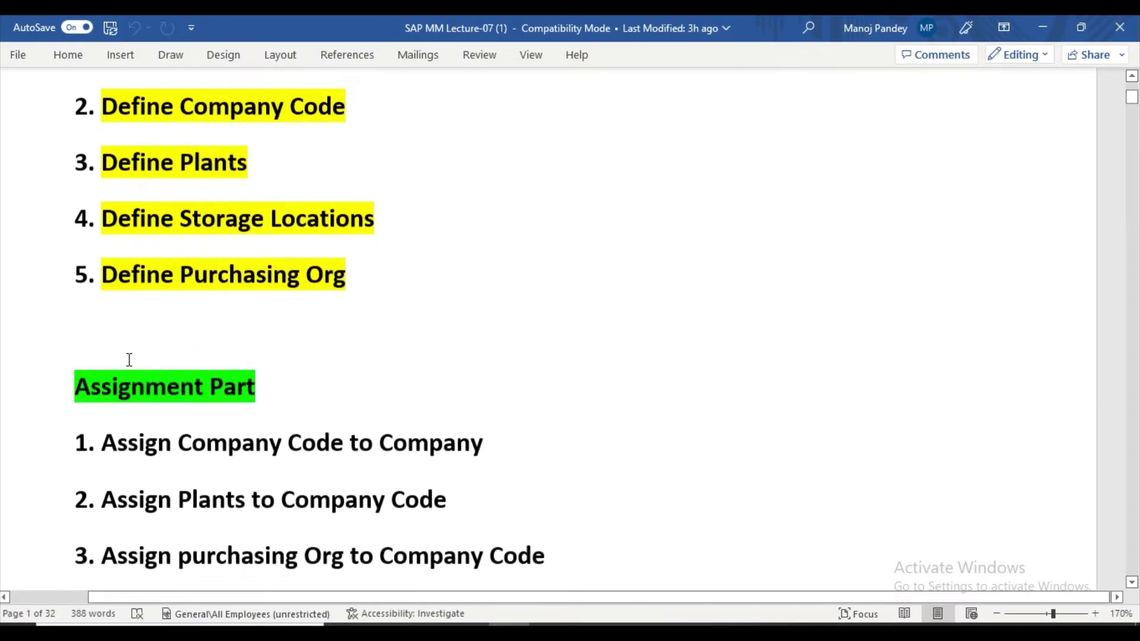
{"action": "scroll", "coordinate": [128, 360], "scroll_direction": "down", "scroll_amount": 4}
{"action": "scroll", "coordinate": [128, 357], "scroll_direction": "up", "scroll_amount": 5}
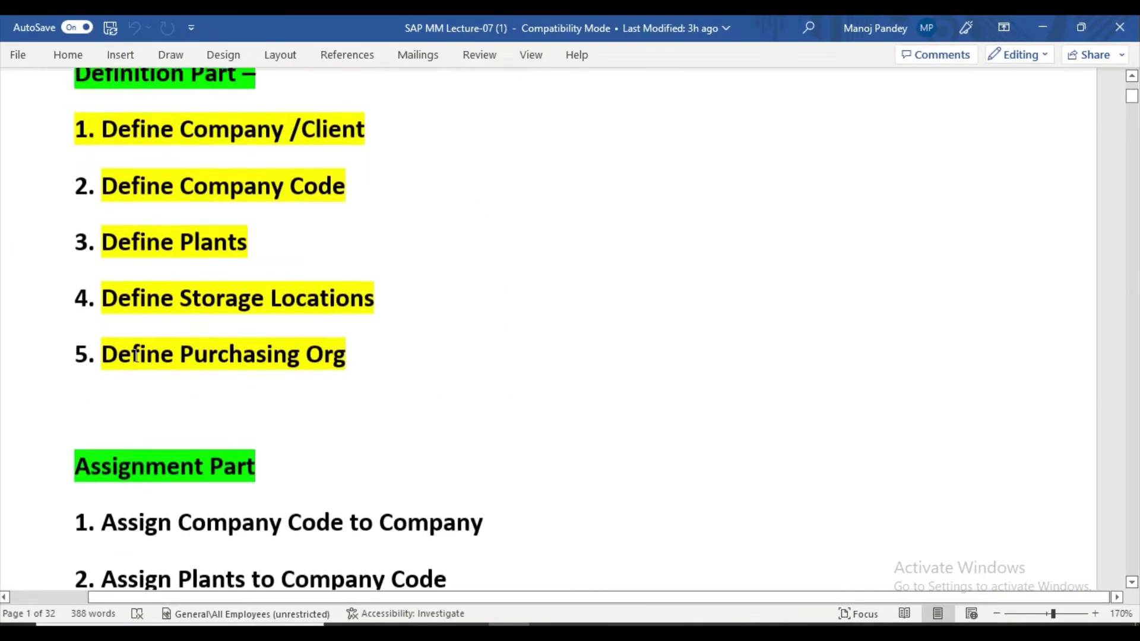
{"action": "scroll", "coordinate": [136, 355], "scroll_direction": "up", "scroll_amount": 4}
{"action": "scroll", "coordinate": [136, 355], "scroll_direction": "down", "scroll_amount": 4}
{"action": "scroll", "coordinate": [136, 355], "scroll_direction": "up", "scroll_amount": 2}
{"action": "scroll", "coordinate": [137, 355], "scroll_direction": "down", "scroll_amount": 1}
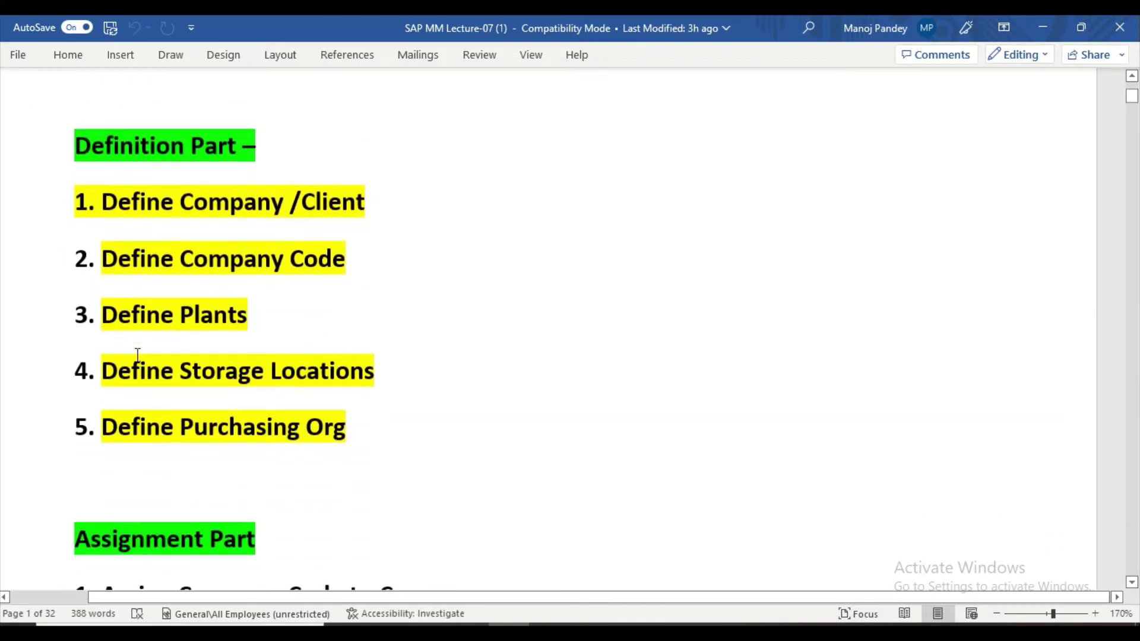
{"action": "scroll", "coordinate": [137, 355], "scroll_direction": "up", "scroll_amount": 2}
{"action": "scroll", "coordinate": [137, 354], "scroll_direction": "down", "scroll_amount": 4}
{"action": "scroll", "coordinate": [137, 354], "scroll_direction": "up", "scroll_amount": 4}
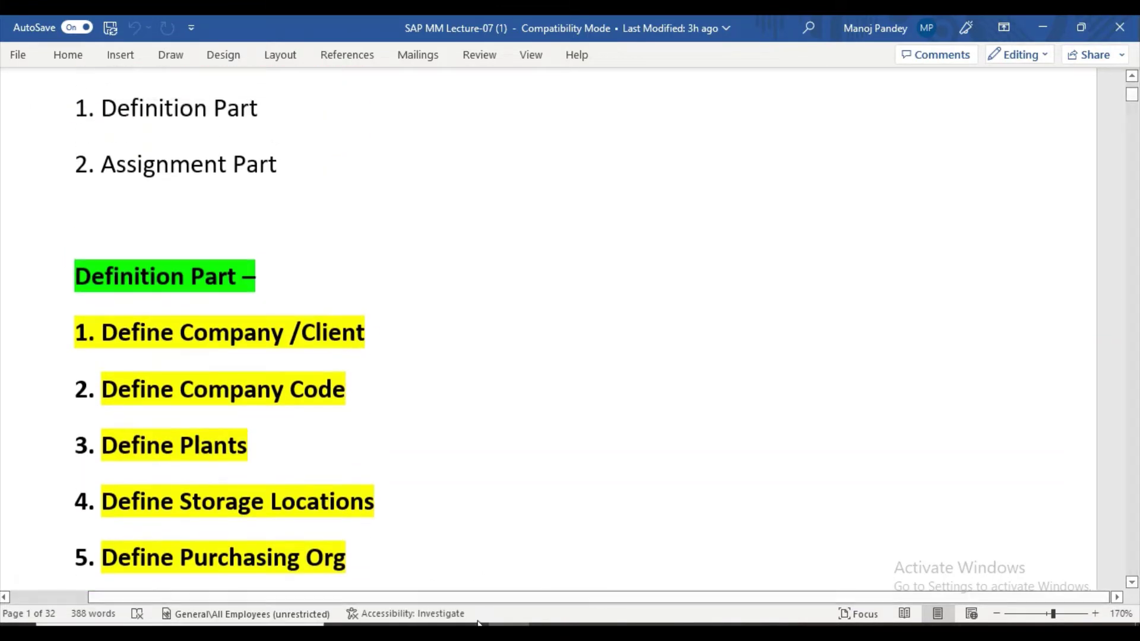
{"action": "mouse_move", "coordinate": [481, 625]}
{"action": "left_click", "coordinate": [574, 587]}
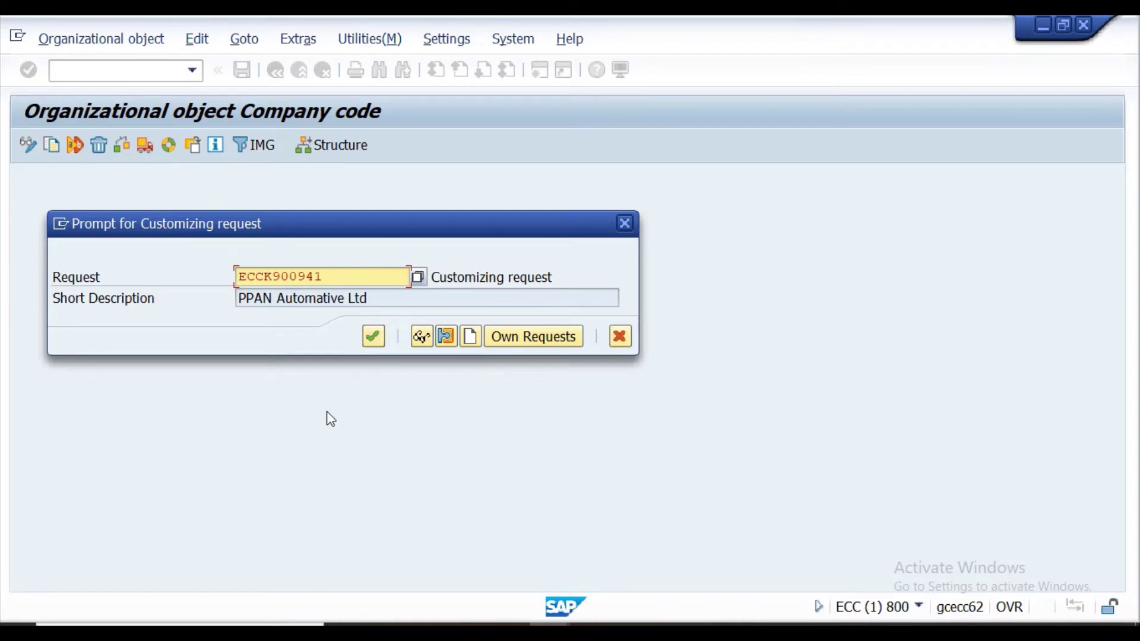
Use request ECCK900941 and acknowledge the FAGL_PL_LC, GL_LOCAL, GL_ROL_LOC, J_1ICERT and J_1ICHLNNO number range warnings.
{"action": "left_click", "coordinate": [374, 340]}
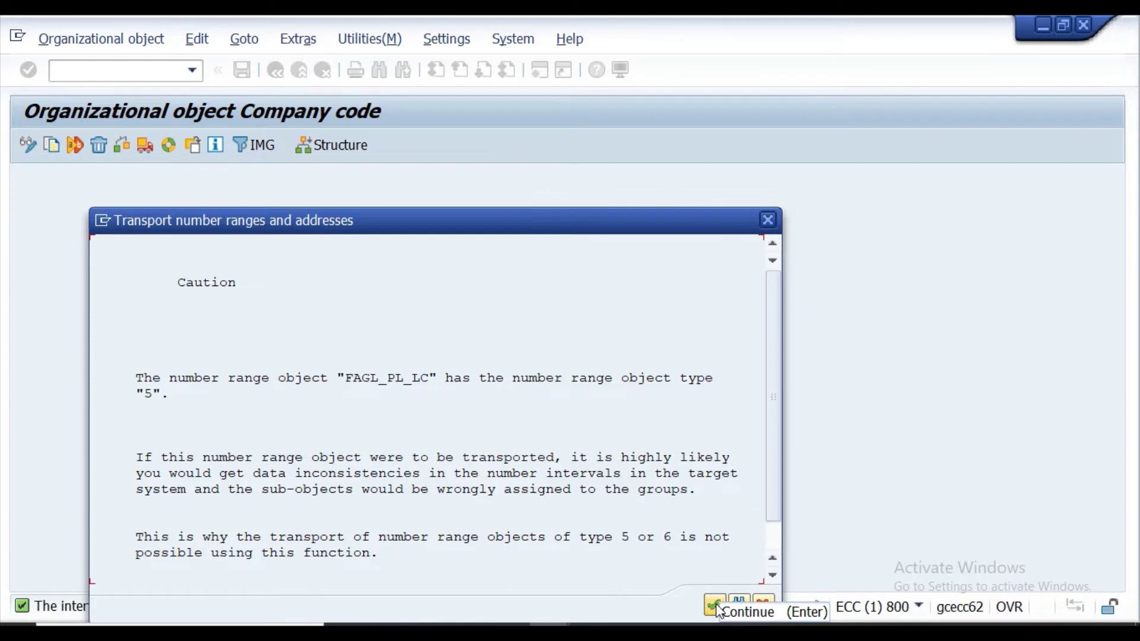
{"action": "left_click", "coordinate": [717, 607]}
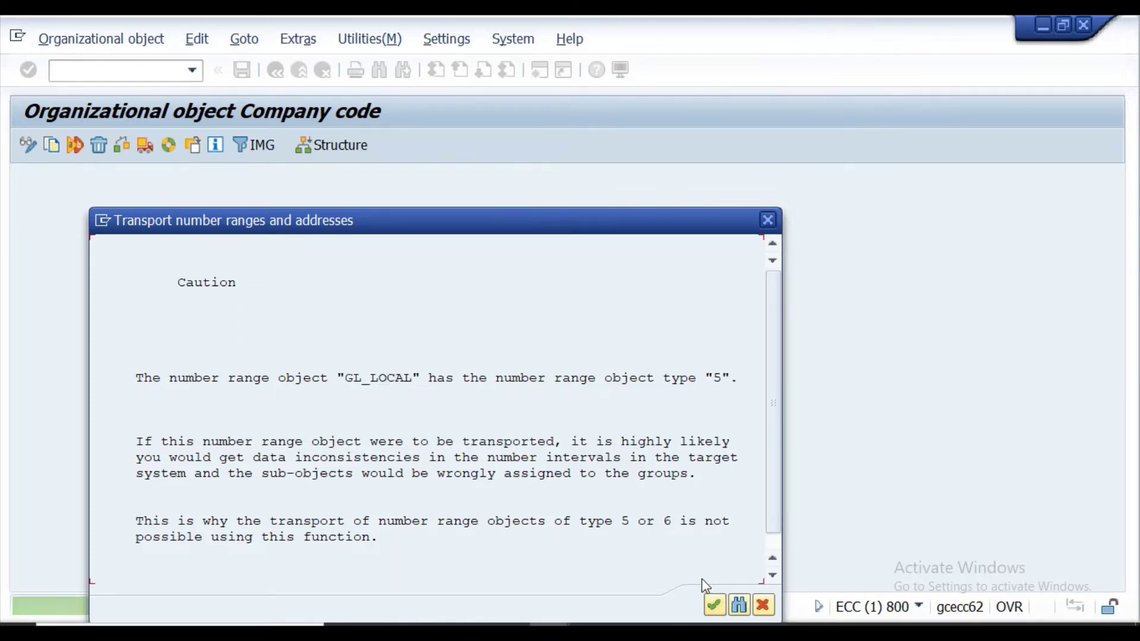
{"action": "left_click", "coordinate": [715, 606]}
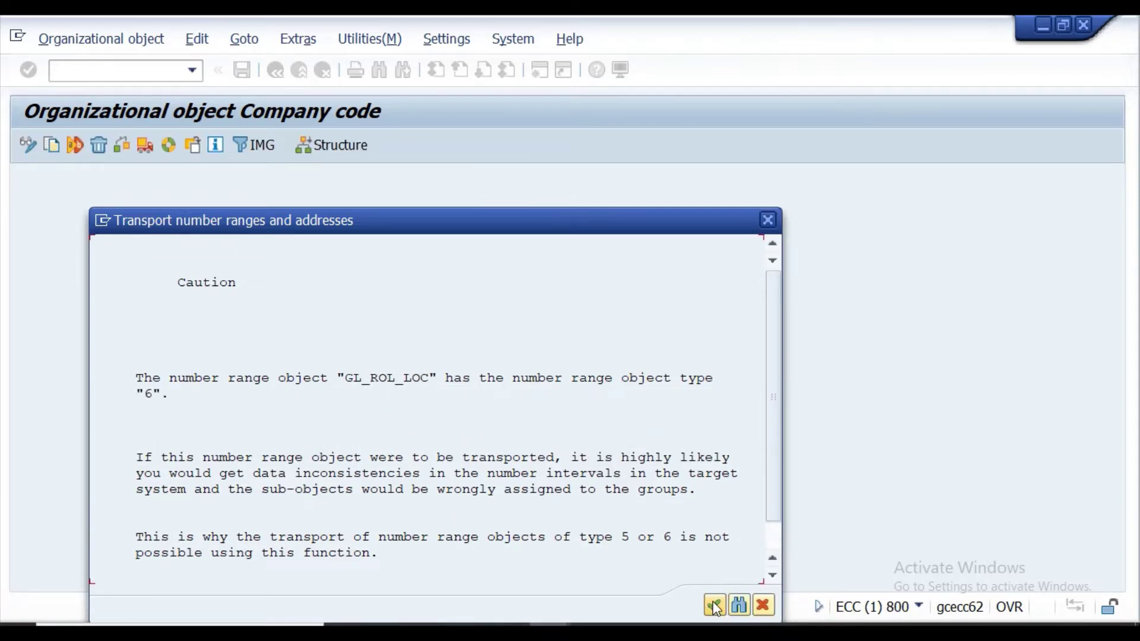
{"action": "left_click", "coordinate": [715, 604]}
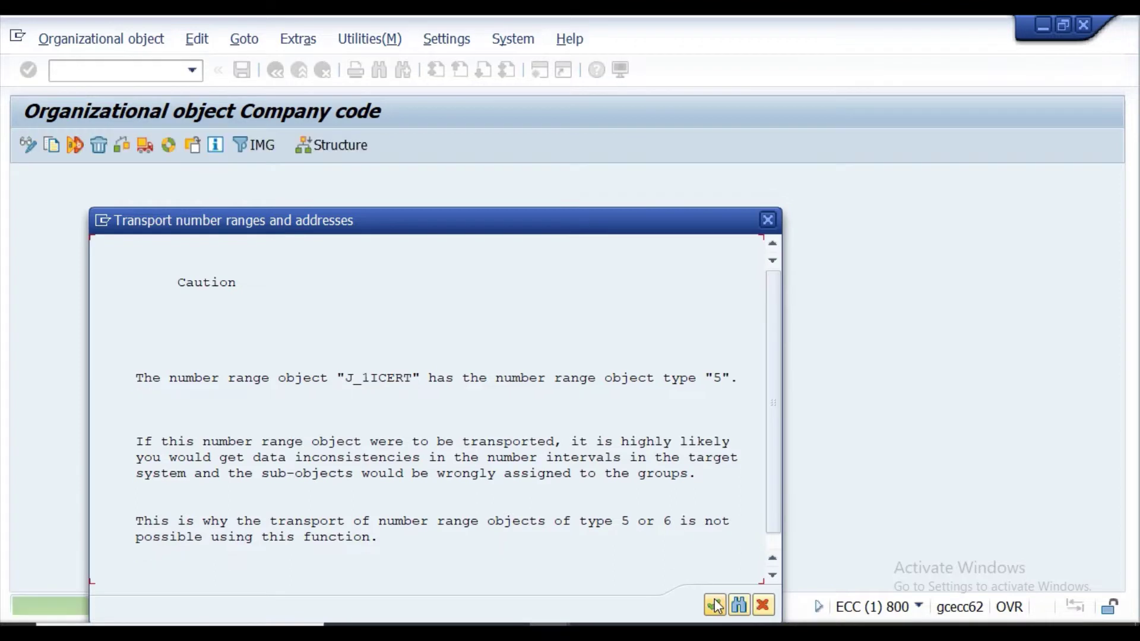
{"action": "left_click", "coordinate": [715, 604]}
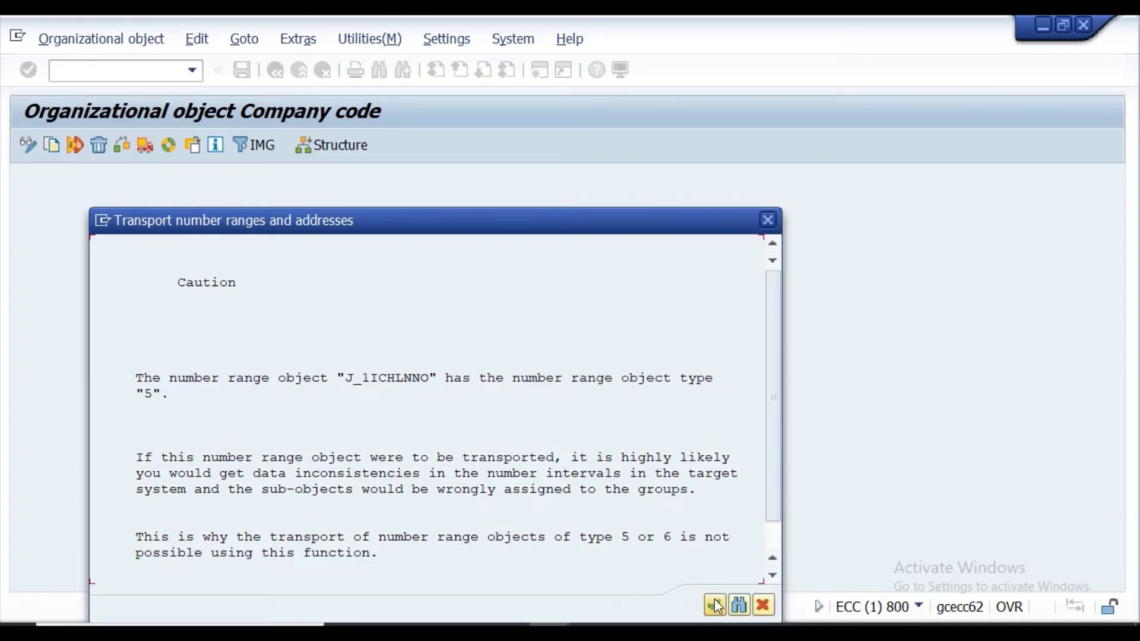
{"action": "left_click", "coordinate": [716, 604]}
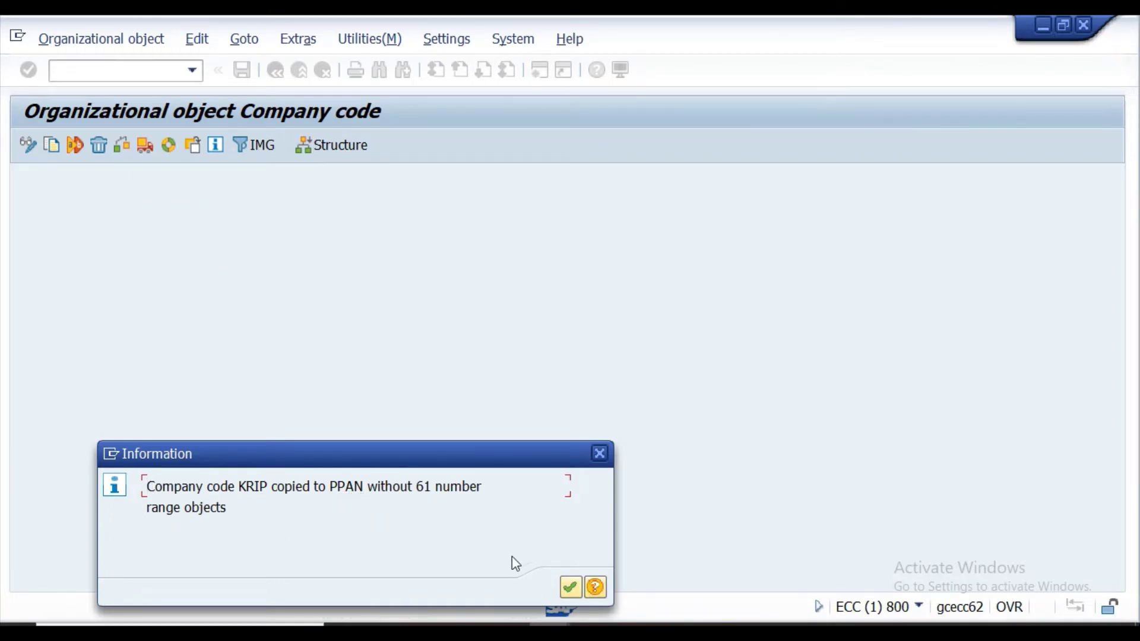
Close the copy-completed message, review the completed activities log, and return to the activity chooser.
{"action": "left_click", "coordinate": [578, 591]}
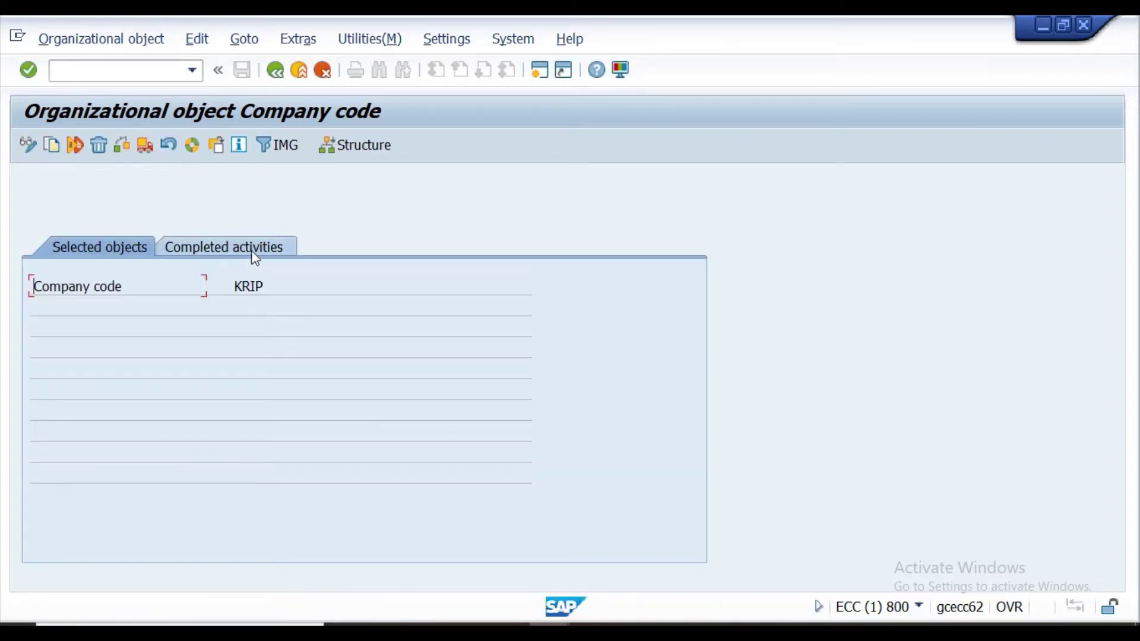
{"action": "left_click", "coordinate": [254, 257]}
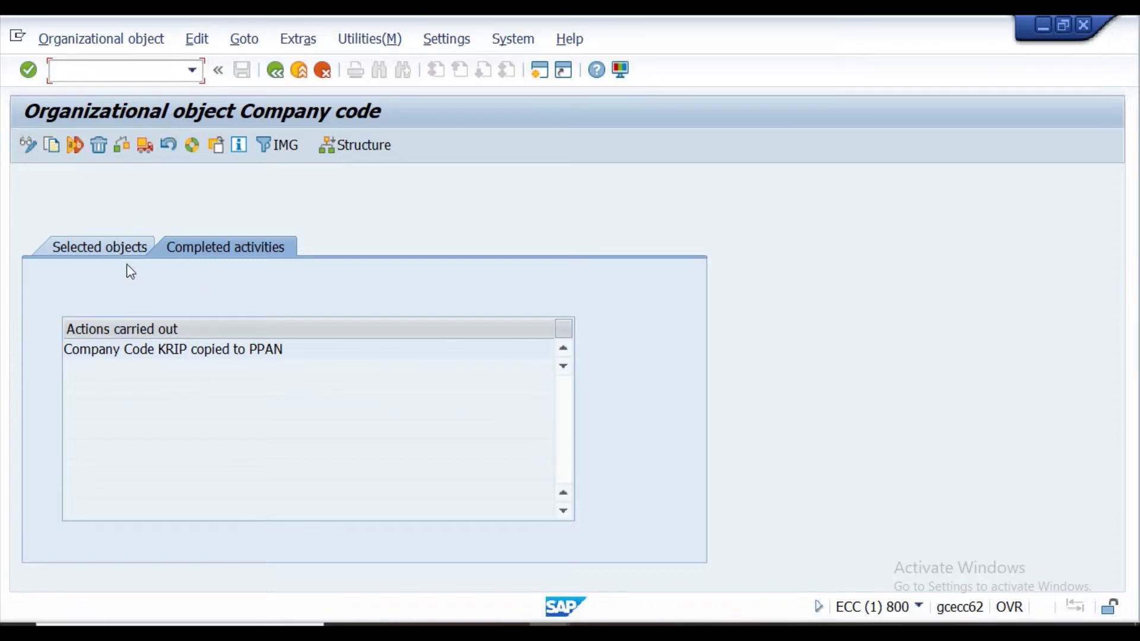
{"action": "left_click", "coordinate": [108, 249]}
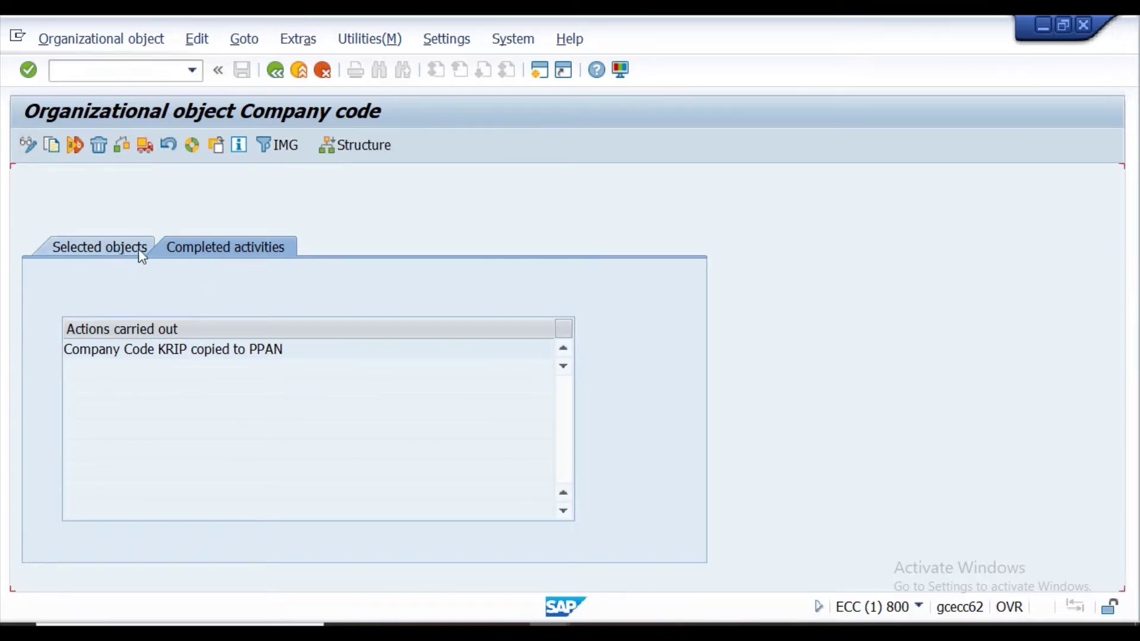
{"action": "left_click", "coordinate": [206, 249]}
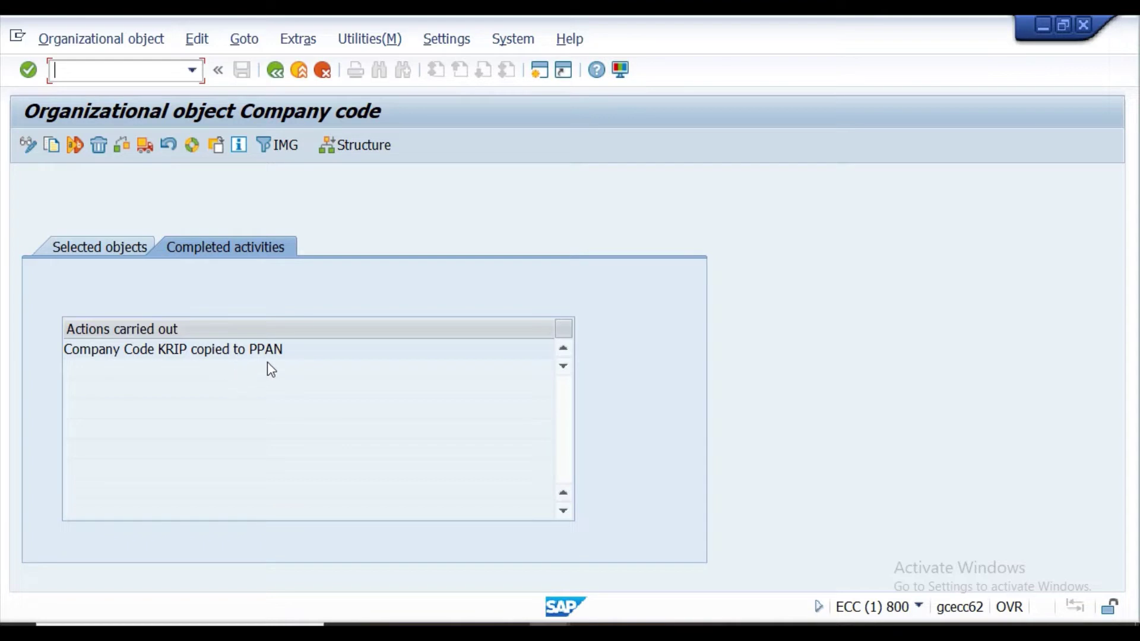
{"action": "left_click", "coordinate": [278, 71]}
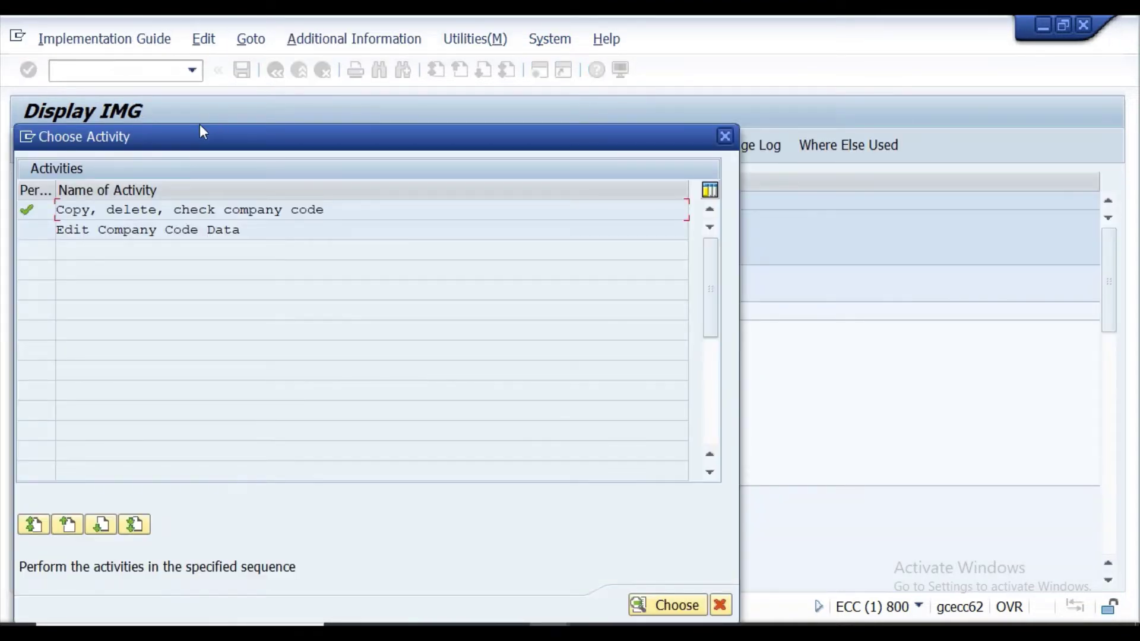
Open Edit Company Code Data, position the list to PPAN and open its details.
{"action": "left_click", "coordinate": [140, 230]}
{"action": "double_click", "coordinate": [192, 234]}
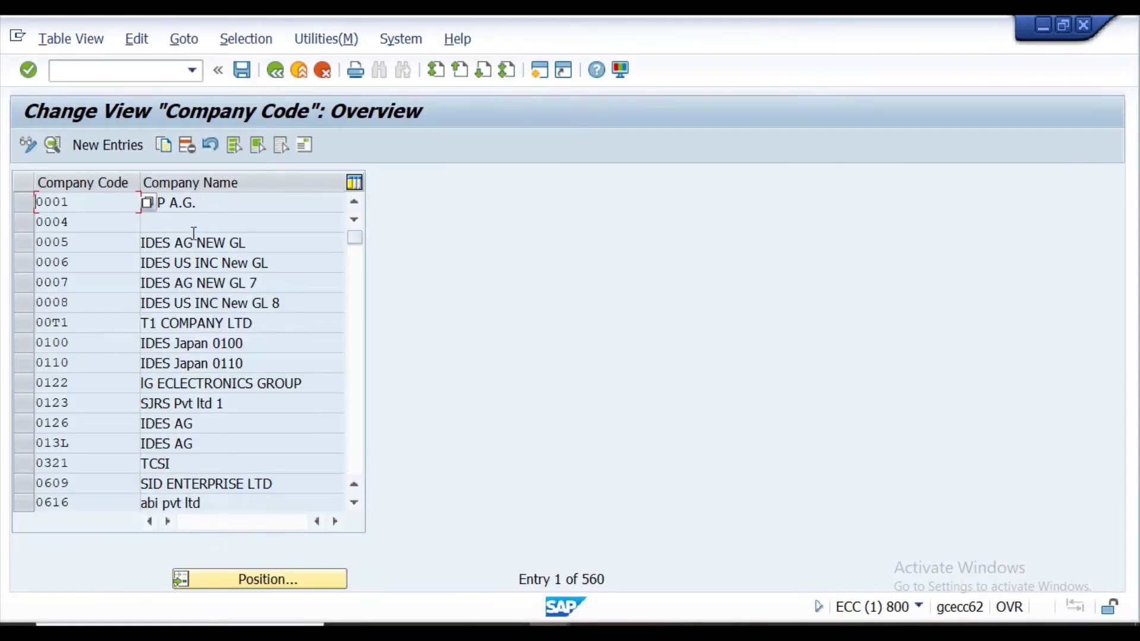
{"action": "left_click", "coordinate": [274, 70]}
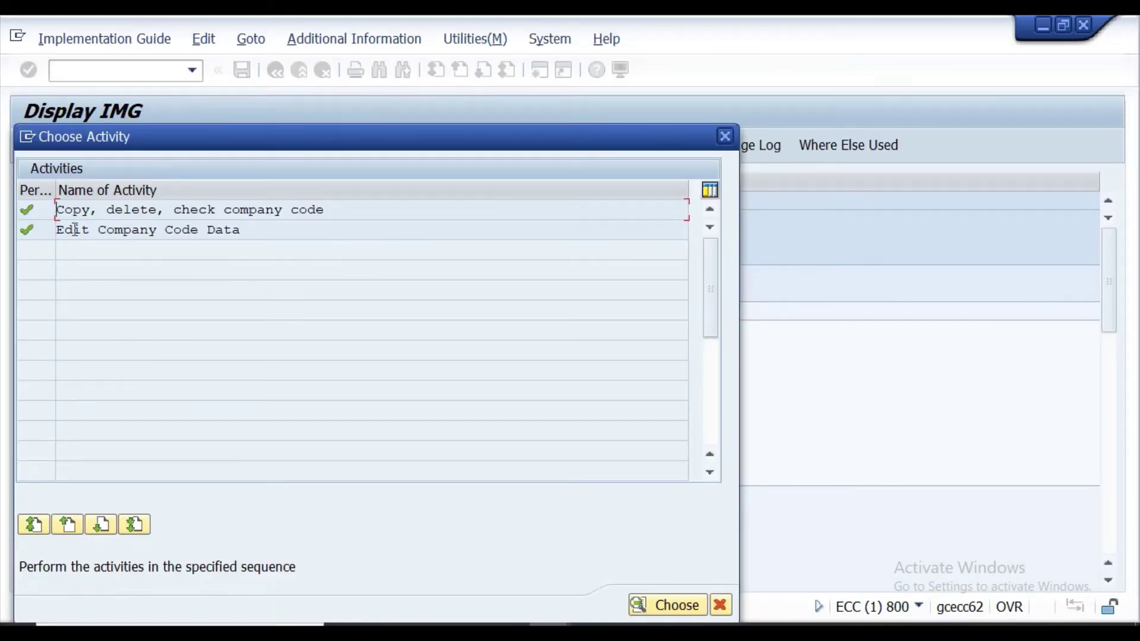
{"action": "double_click", "coordinate": [62, 230]}
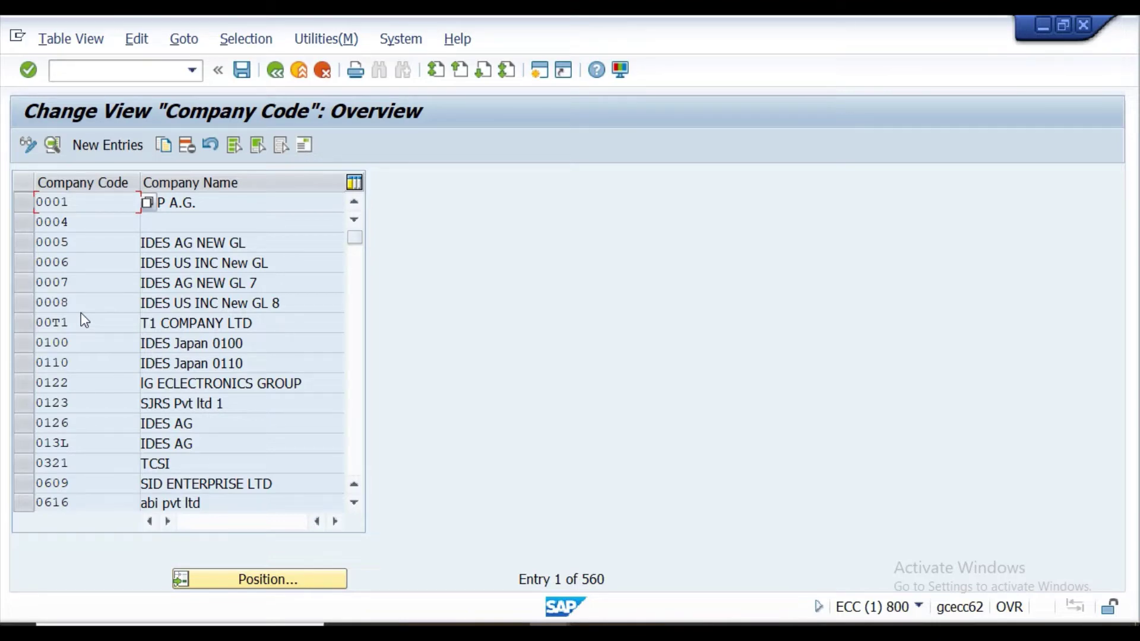
{"action": "left_click", "coordinate": [244, 582]}
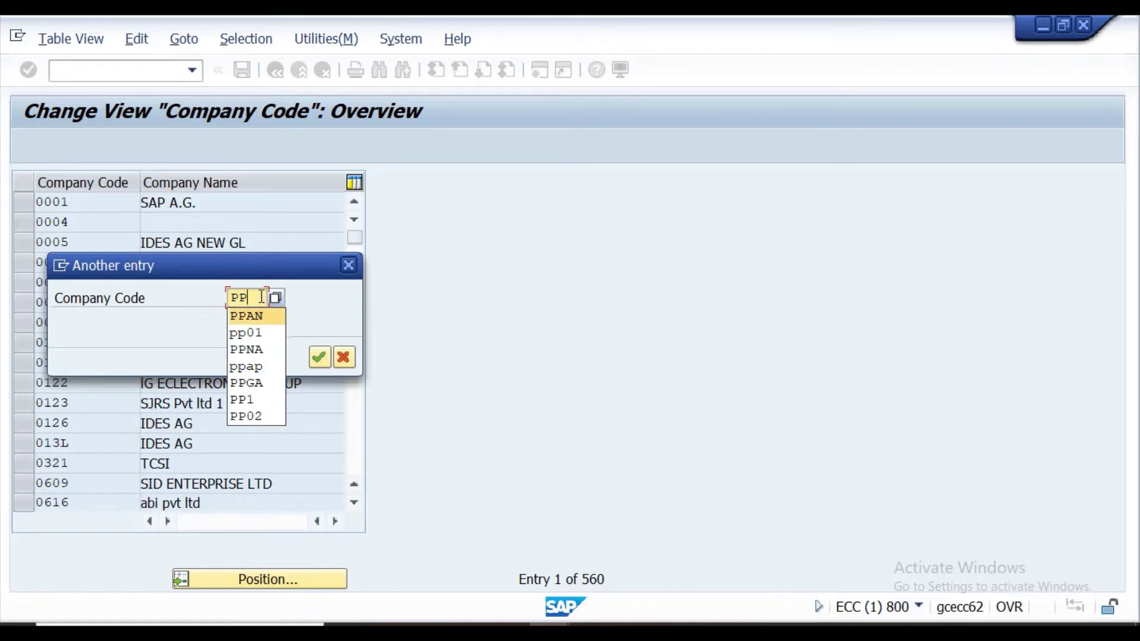
{"action": "type", "text": "A"}
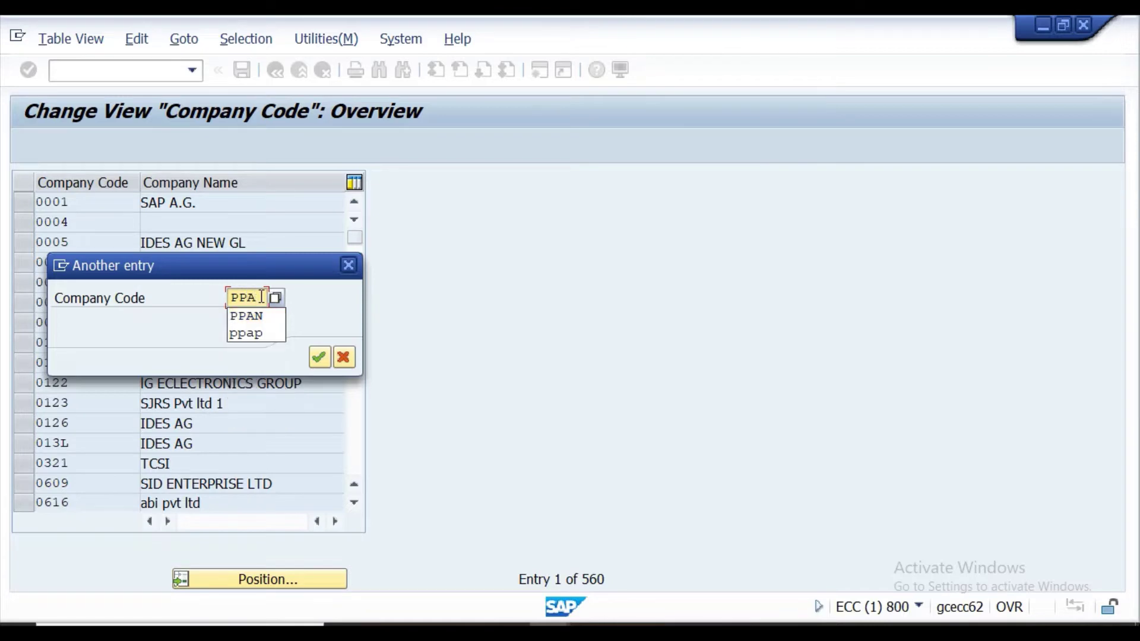
{"action": "type", "text": "N"}
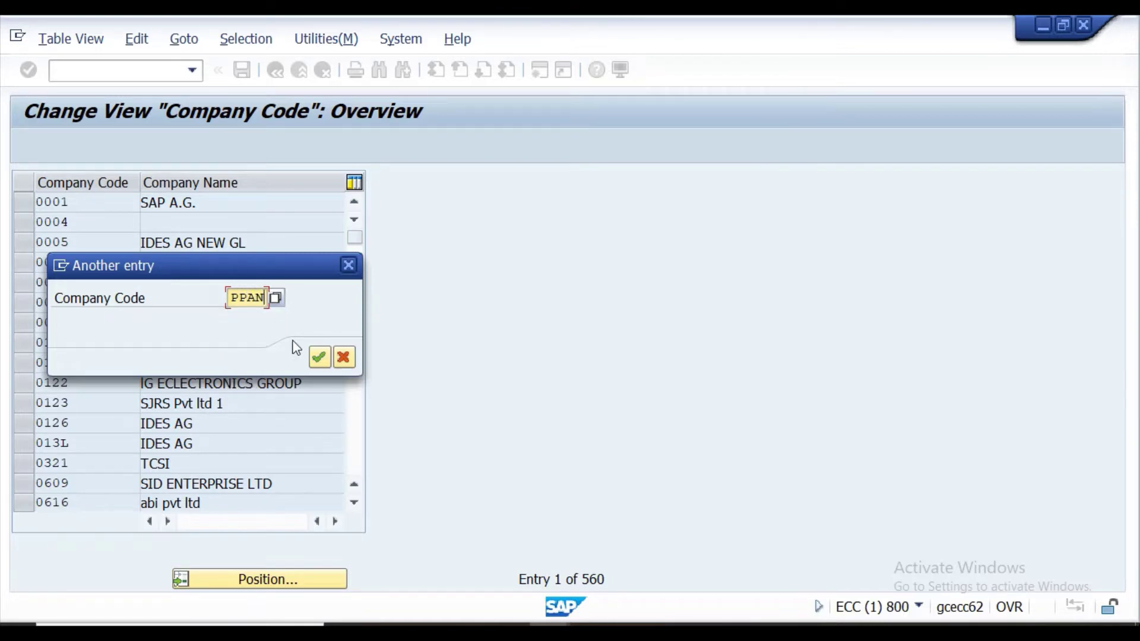
{"action": "left_click", "coordinate": [319, 358]}
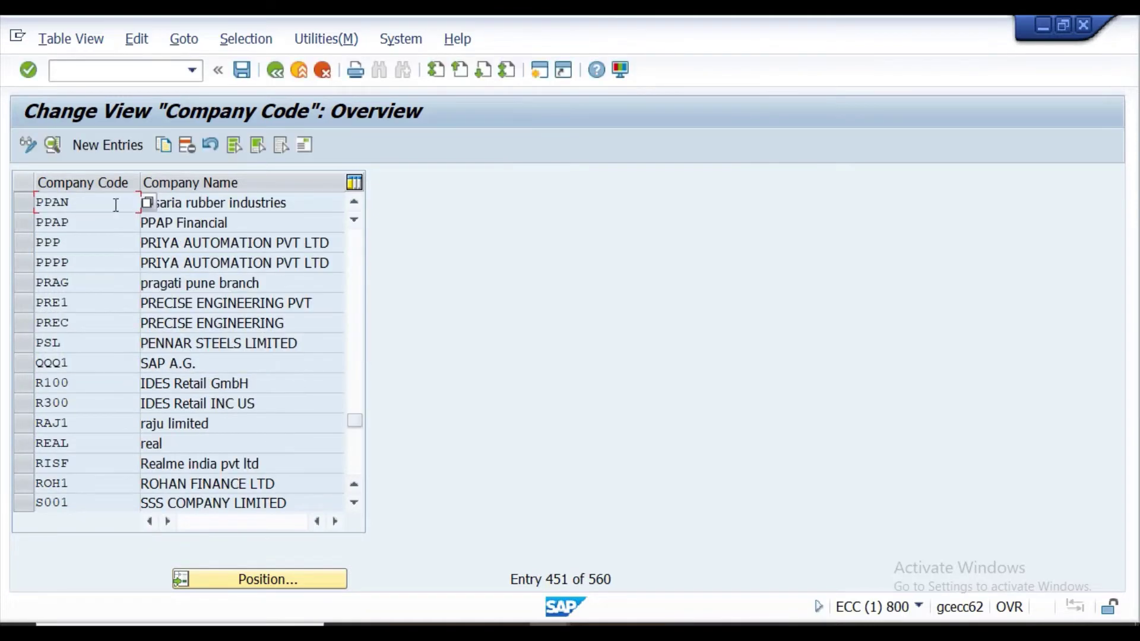
{"action": "left_click", "coordinate": [25, 202]}
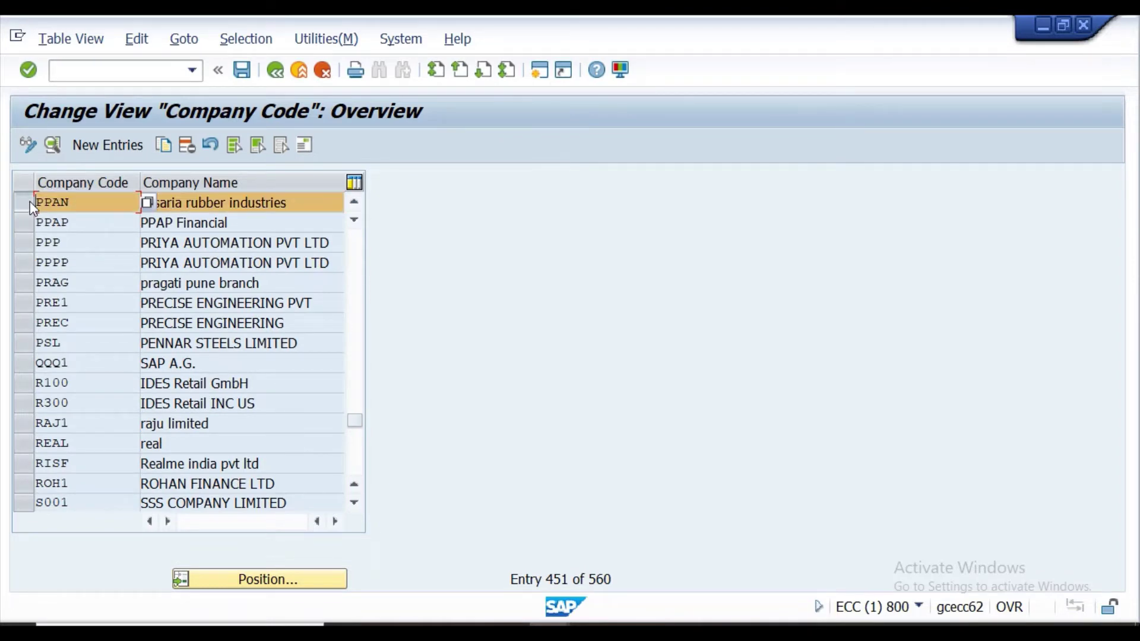
{"action": "left_click", "coordinate": [306, 202]}
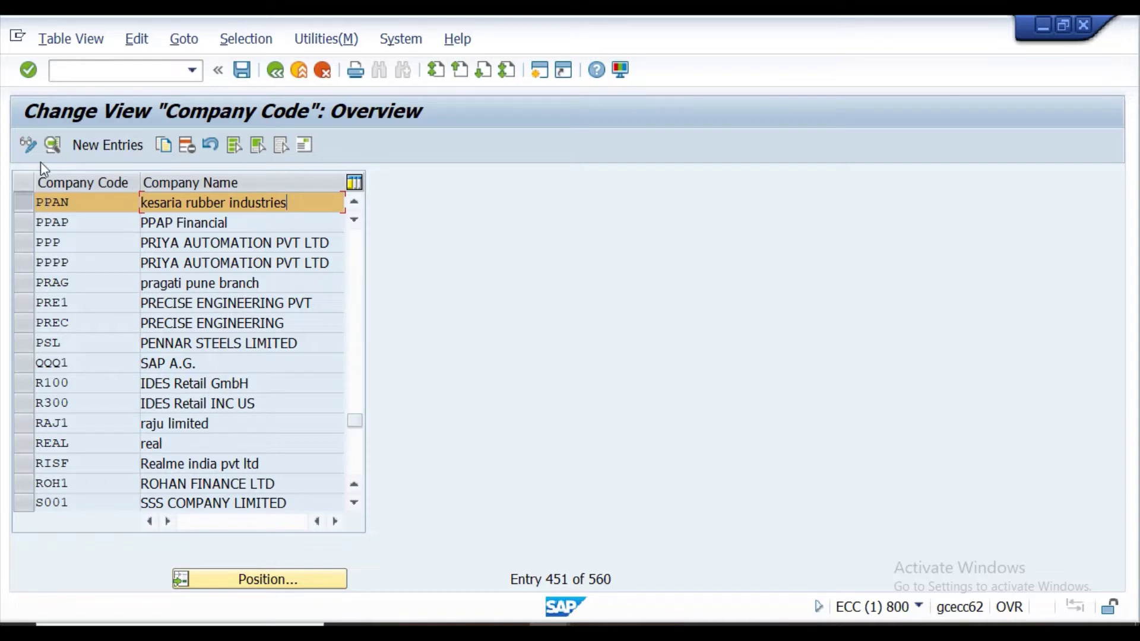
{"action": "left_click", "coordinate": [49, 149]}
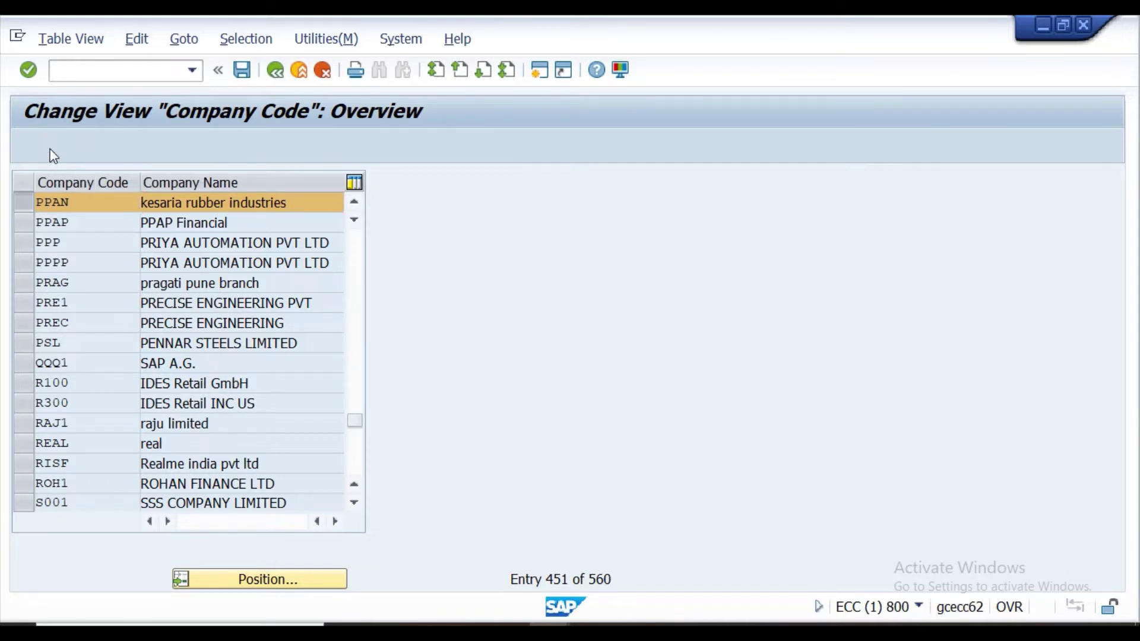
Replace the company name with 'PPAN Financial', copied from cell E48 of the Excel workbook.
{"action": "left_click", "coordinate": [324, 199]}
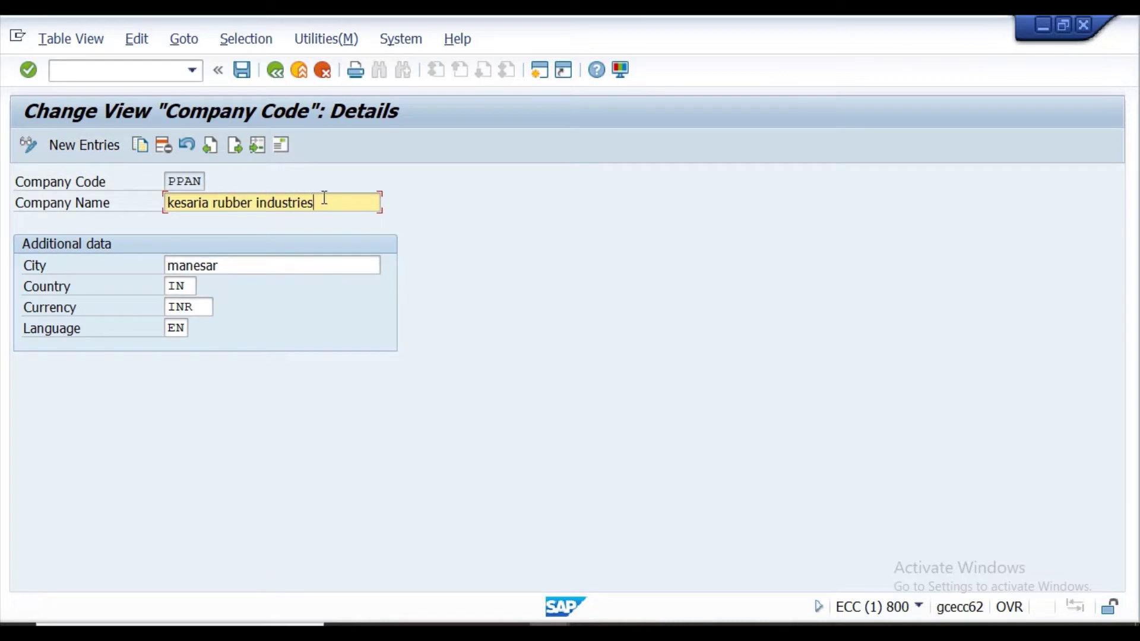
{"action": "key", "text": "BackSpace"}
{"action": "key", "text": "BackSpace"}
{"action": "key", "text": "BackSpace"}
{"action": "key", "text": "BackSpace"}
{"action": "key", "text": "BackSpace"}
{"action": "key", "text": "BackSpace"}
{"action": "key", "text": "BackSpace"}
{"action": "key", "text": "BackSpace"}
{"action": "key", "text": "BackSpace"}
{"action": "key", "text": "BackSpace"}
{"action": "key", "text": "BackSpace"}
{"action": "key", "text": "BackSpace"}
{"action": "key", "text": "BackSpace"}
{"action": "key", "text": "BackSpace"}
{"action": "key", "text": "BackSpace"}
{"action": "key", "text": "BackSpace"}
{"action": "key", "text": "BackSpace"}
{"action": "key", "text": "BackSpace"}
{"action": "key", "text": "BackSpace"}
{"action": "key", "text": "BackSpace"}
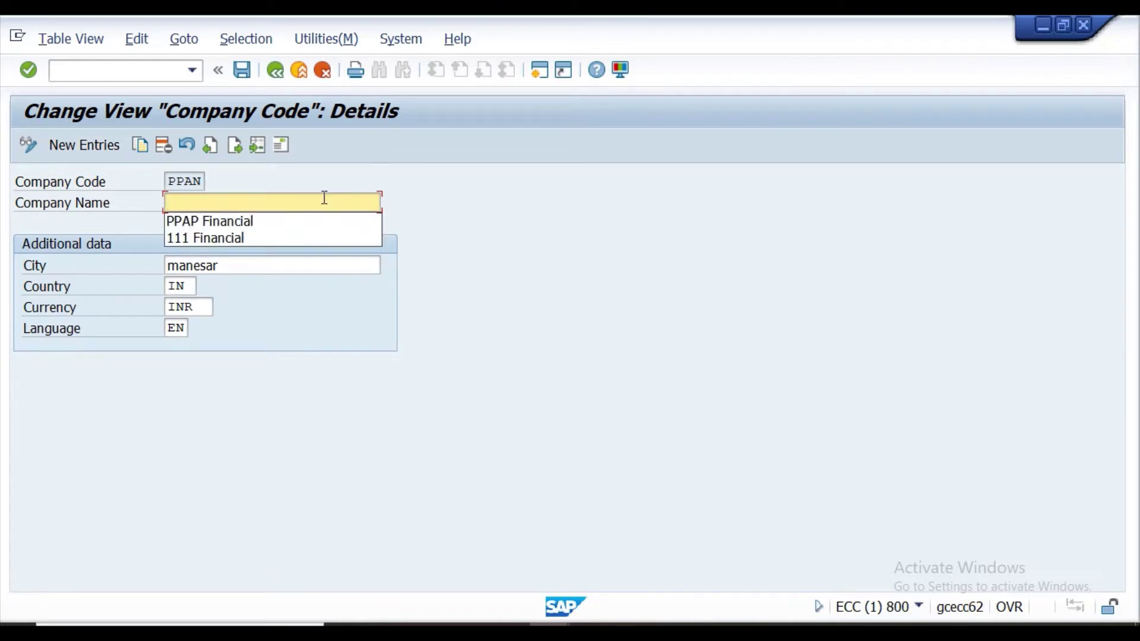
{"action": "type", "text": "PP"}
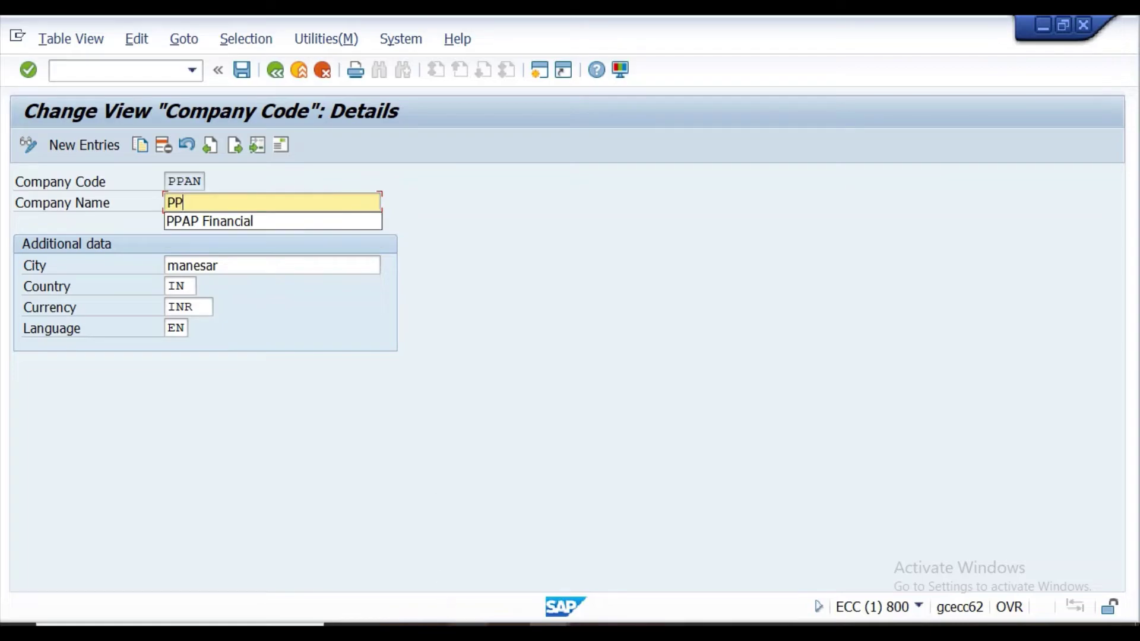
{"action": "key", "text": "alt+Tab"}
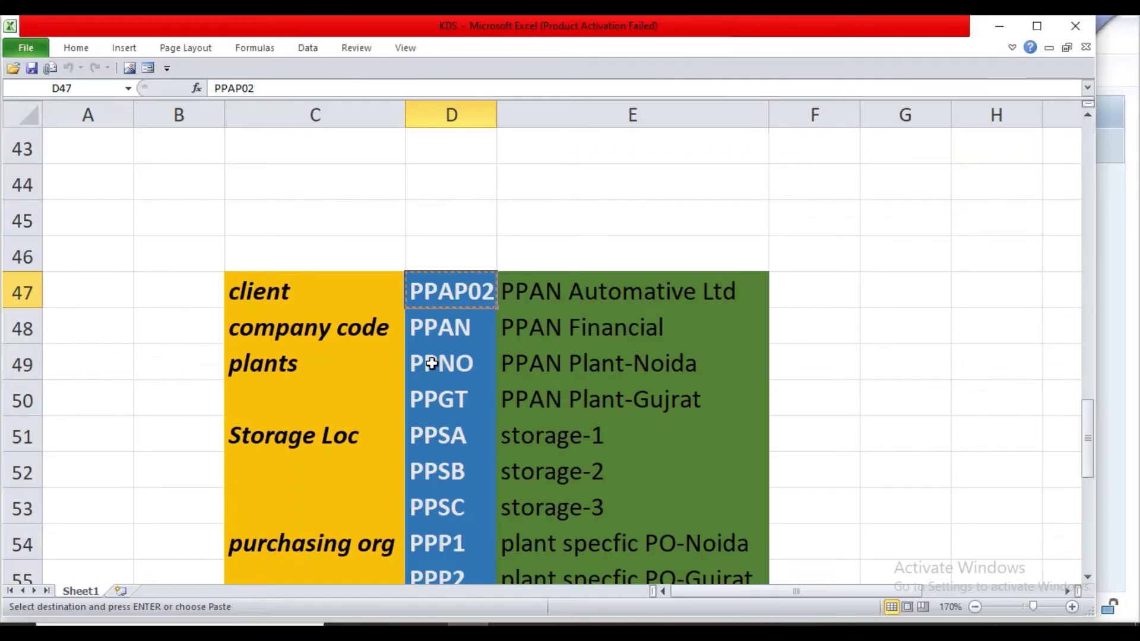
{"action": "left_click", "coordinate": [447, 334]}
{"action": "left_click", "coordinate": [536, 324]}
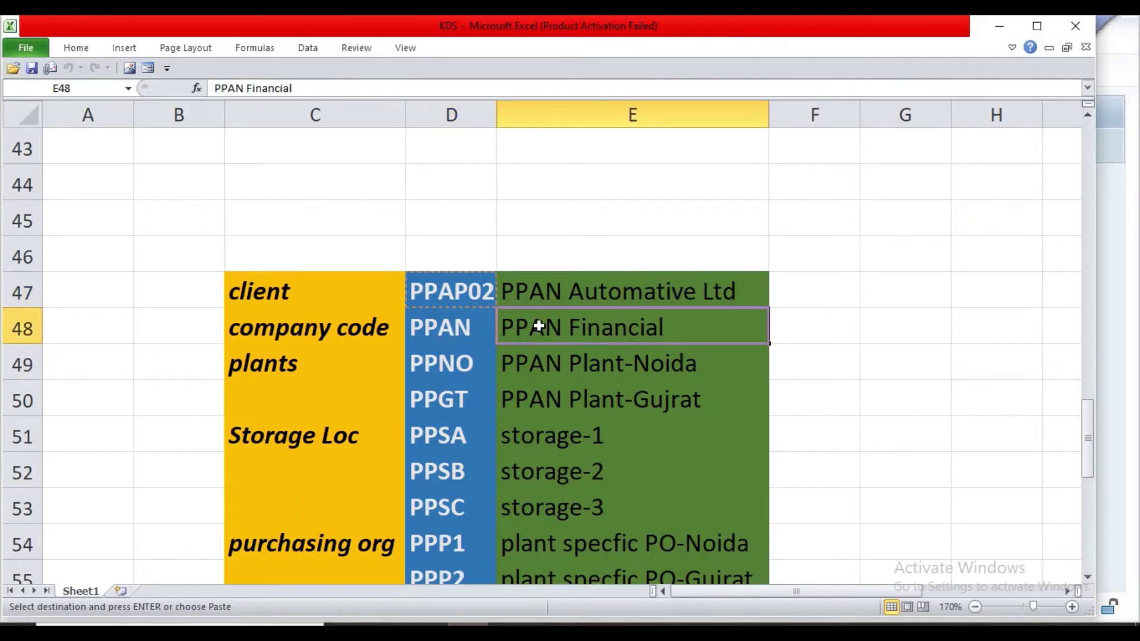
{"action": "key", "text": "ctrl+c"}
{"action": "mouse_move", "coordinate": [520, 620]}
{"action": "left_click", "coordinate": [634, 587]}
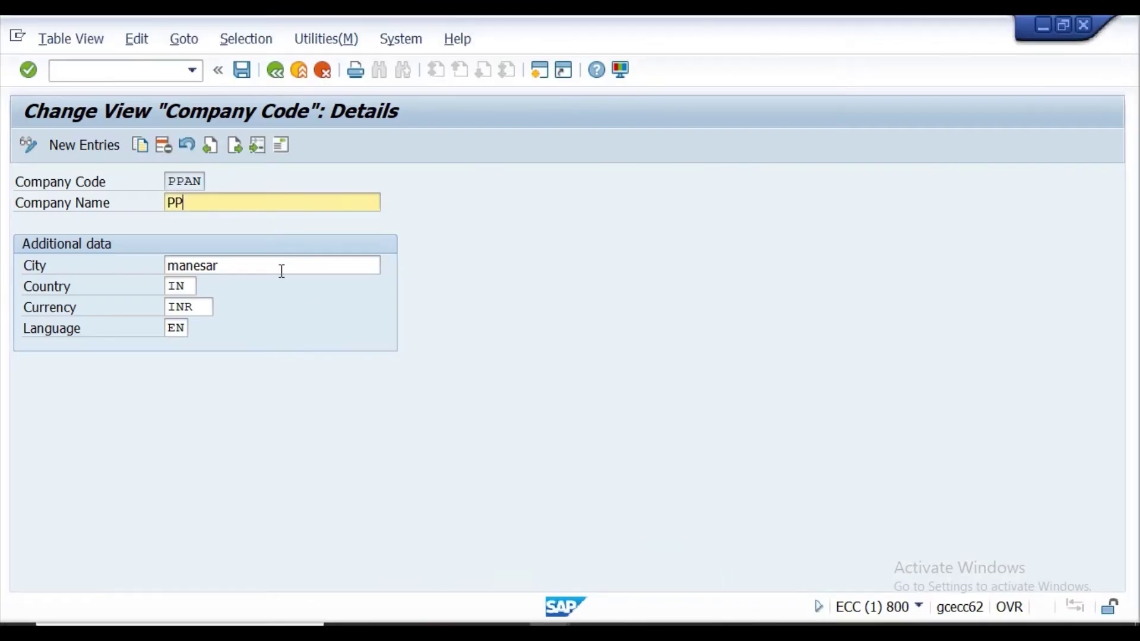
{"action": "key", "text": "BackSpace"}
{"action": "key", "text": "BackSpace"}
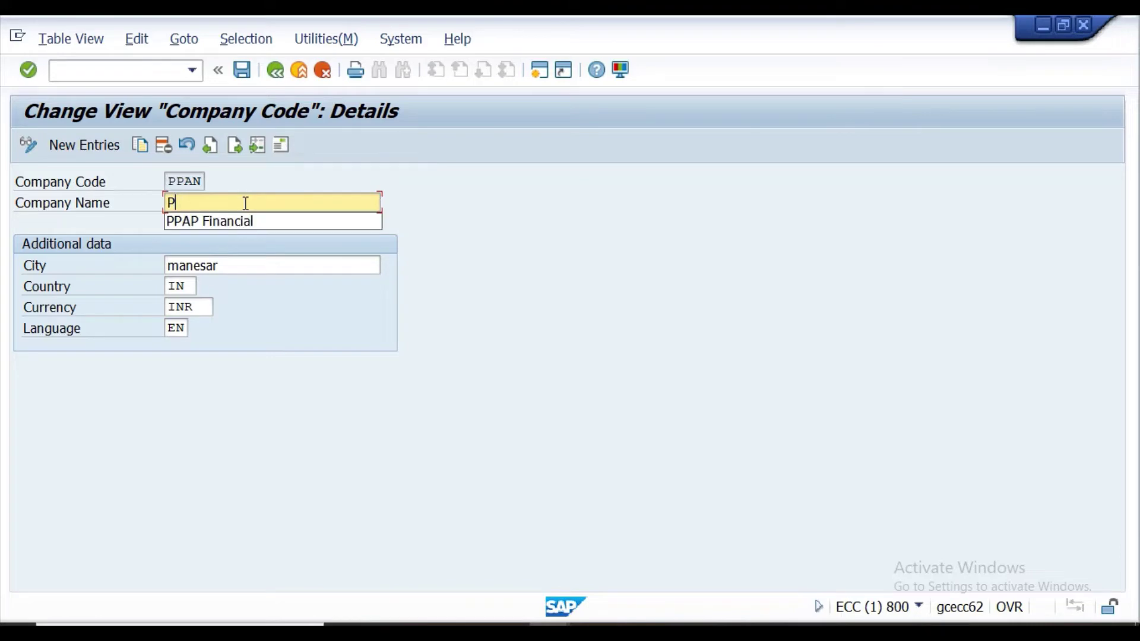
{"action": "key", "text": "ctrl+v"}
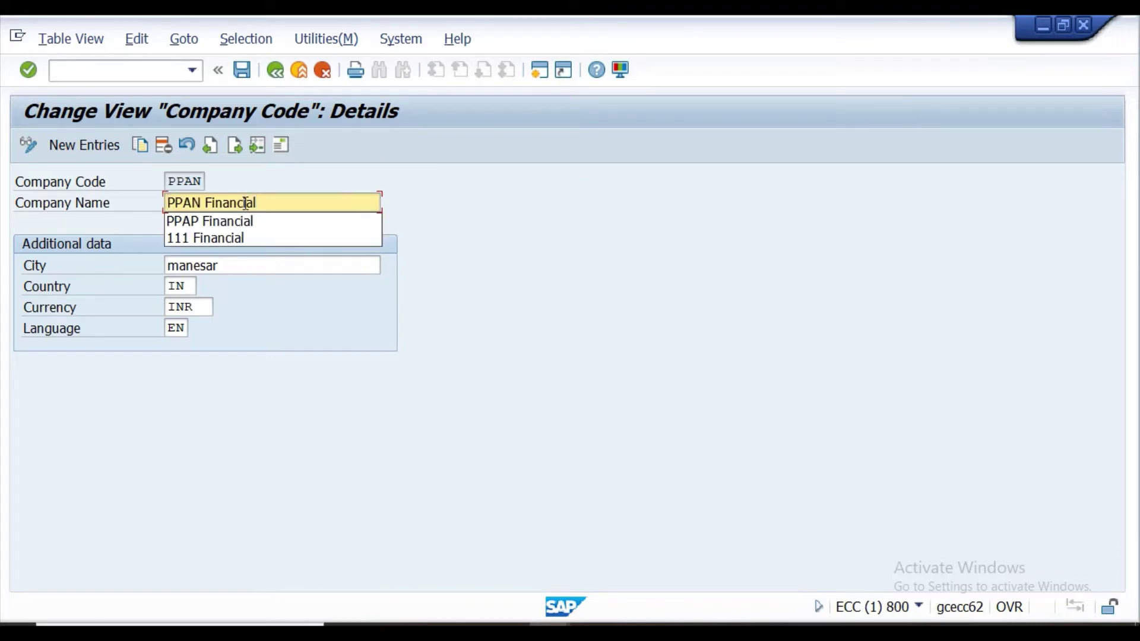
{"action": "left_click", "coordinate": [297, 203]}
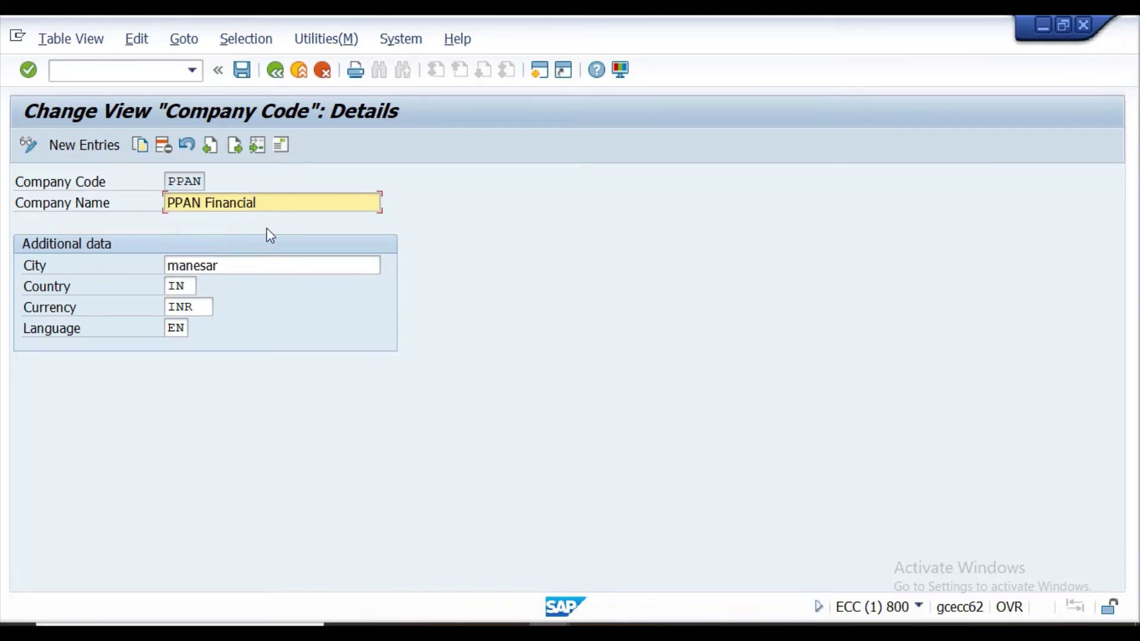
Change the city from manesar to Noida and confirm the details.
{"action": "left_click", "coordinate": [254, 262]}
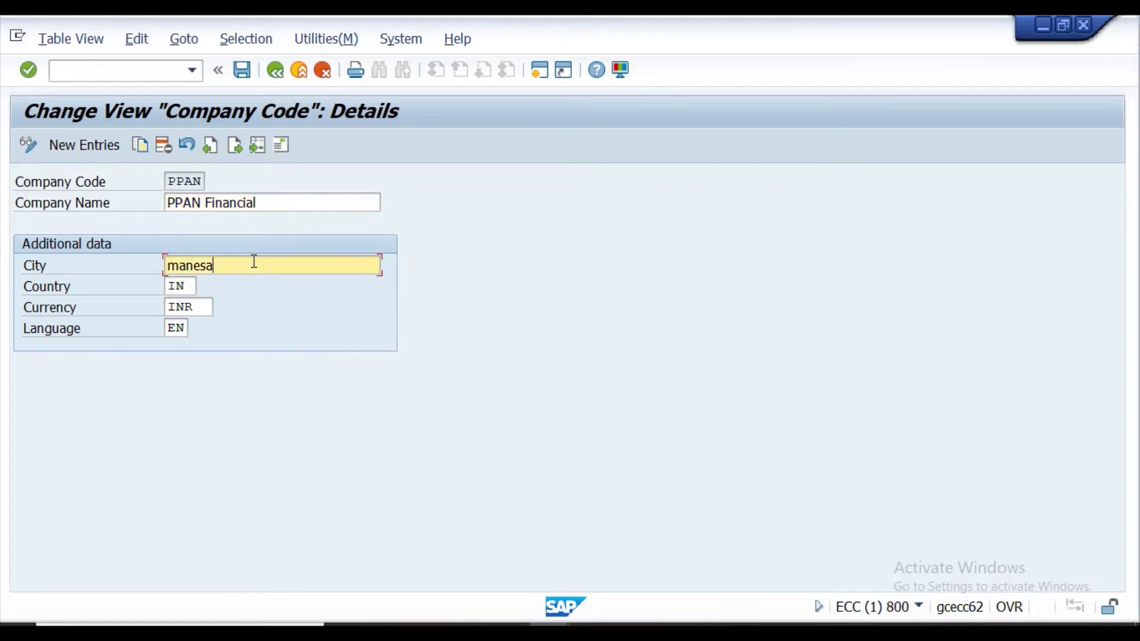
{"action": "key", "text": "BackSpace"}
{"action": "key", "text": "BackSpace"}
{"action": "key", "text": "BackSpace"}
{"action": "key", "text": "BackSpace"}
{"action": "key", "text": "BackSpace"}
{"action": "key", "text": "BackSpace"}
{"action": "type", "text": "N"}
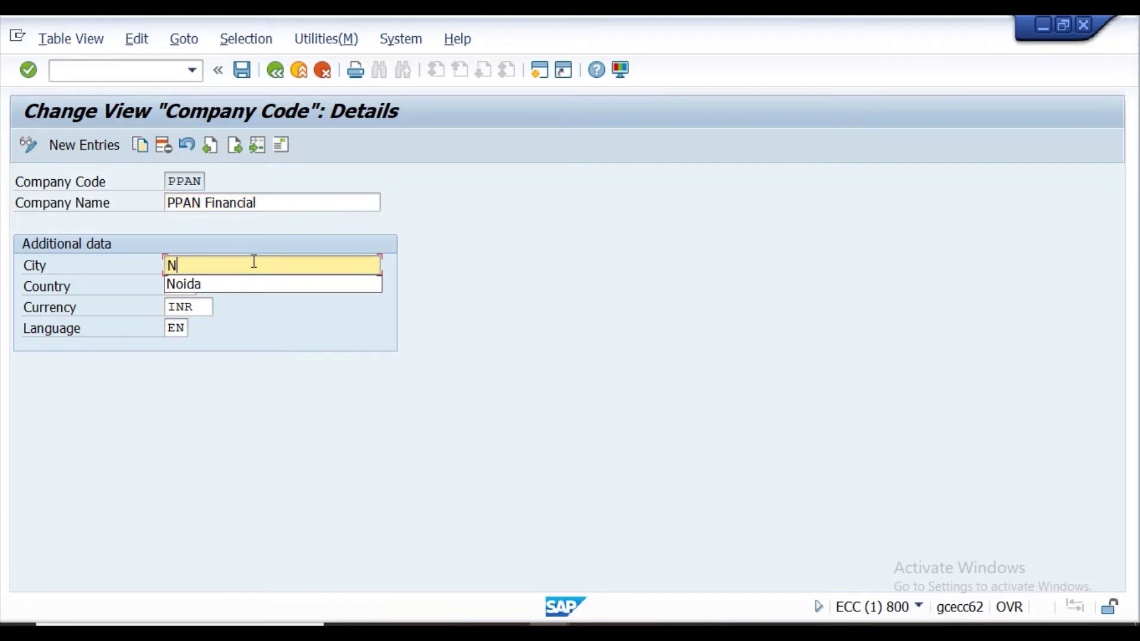
{"action": "type", "text": "oida"}
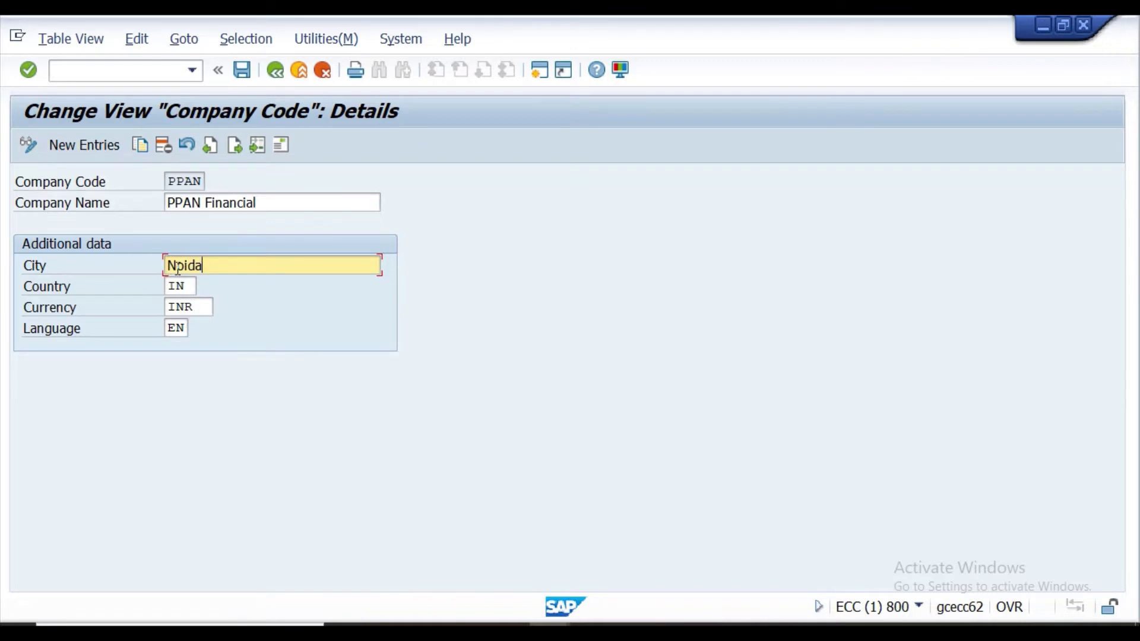
{"action": "left_click", "coordinate": [30, 74]}
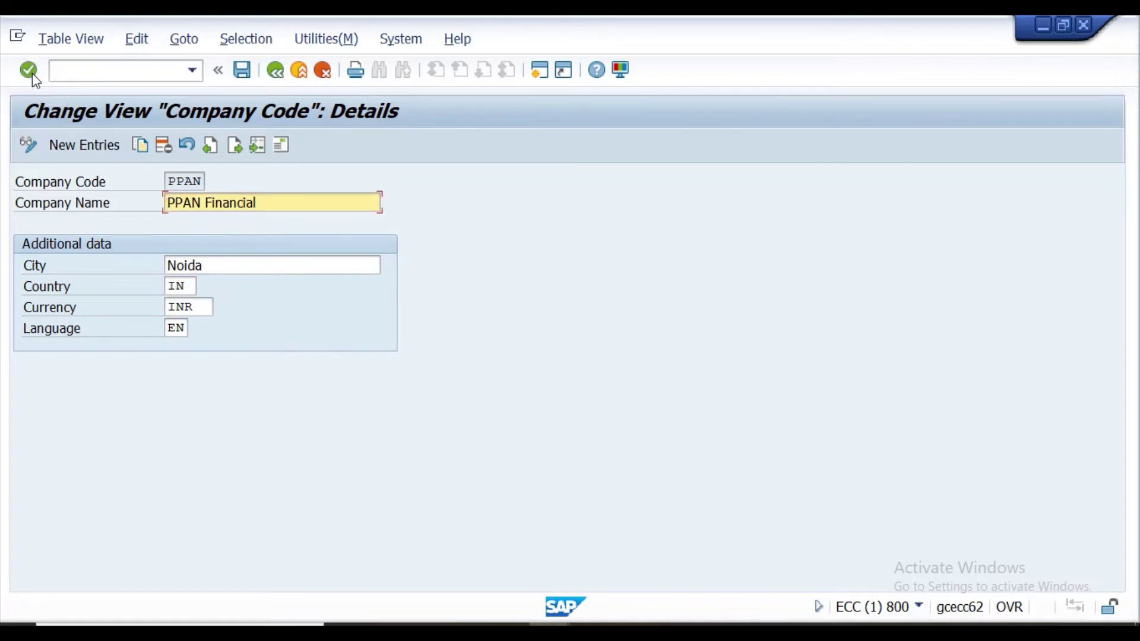
Save the PPAN company code changes under a customizing request and open its address.
{"action": "left_click", "coordinate": [243, 71]}
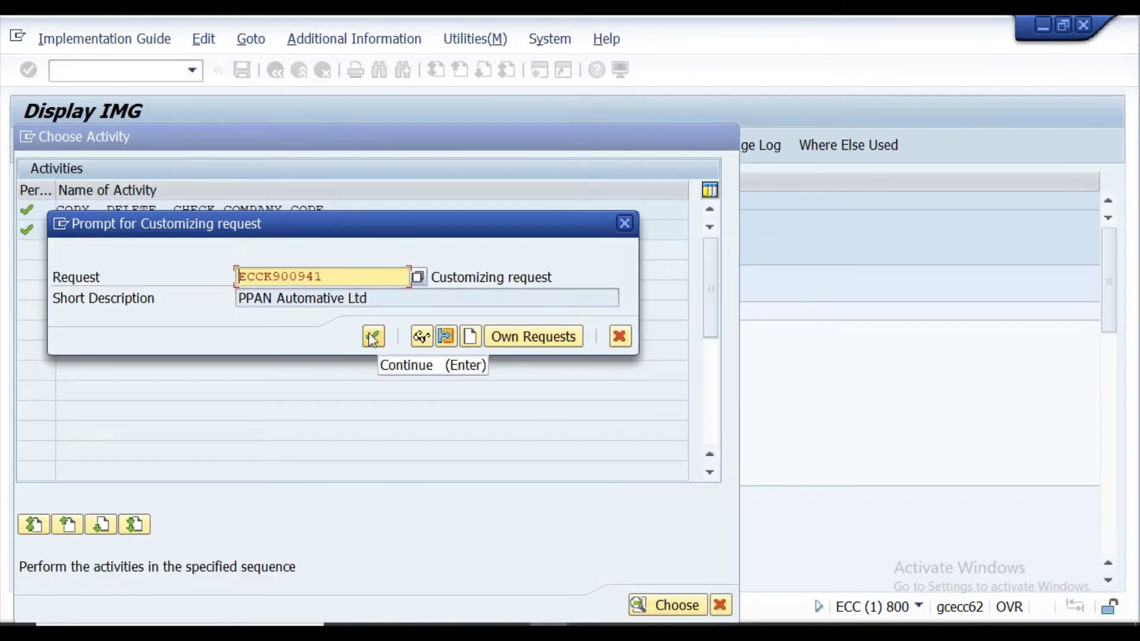
{"action": "left_click", "coordinate": [373, 336]}
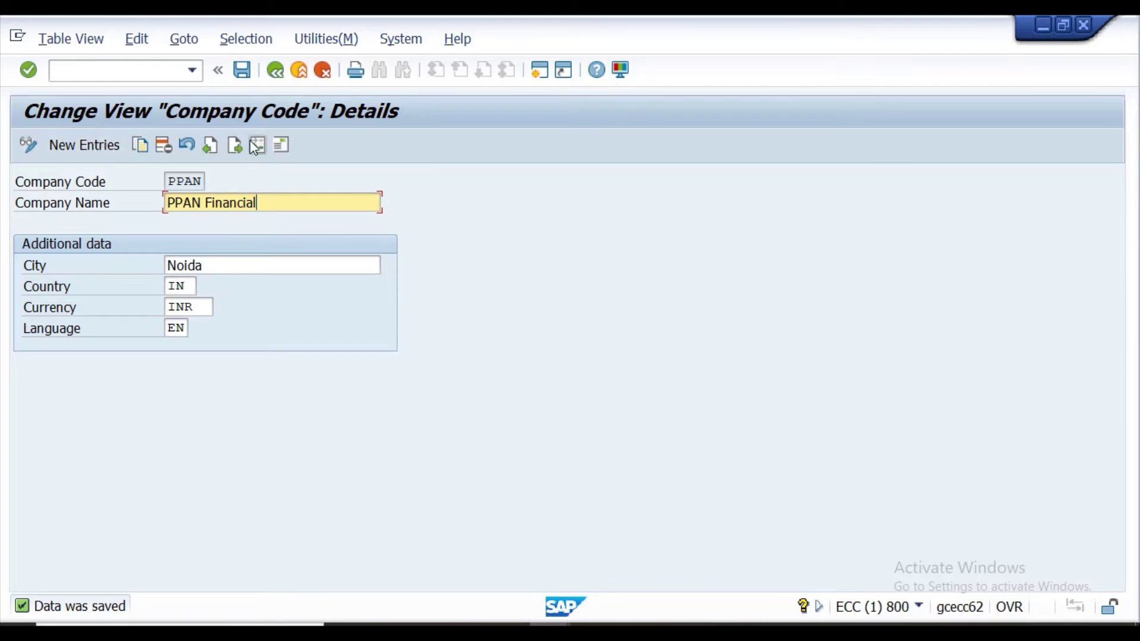
{"action": "left_click", "coordinate": [283, 146]}
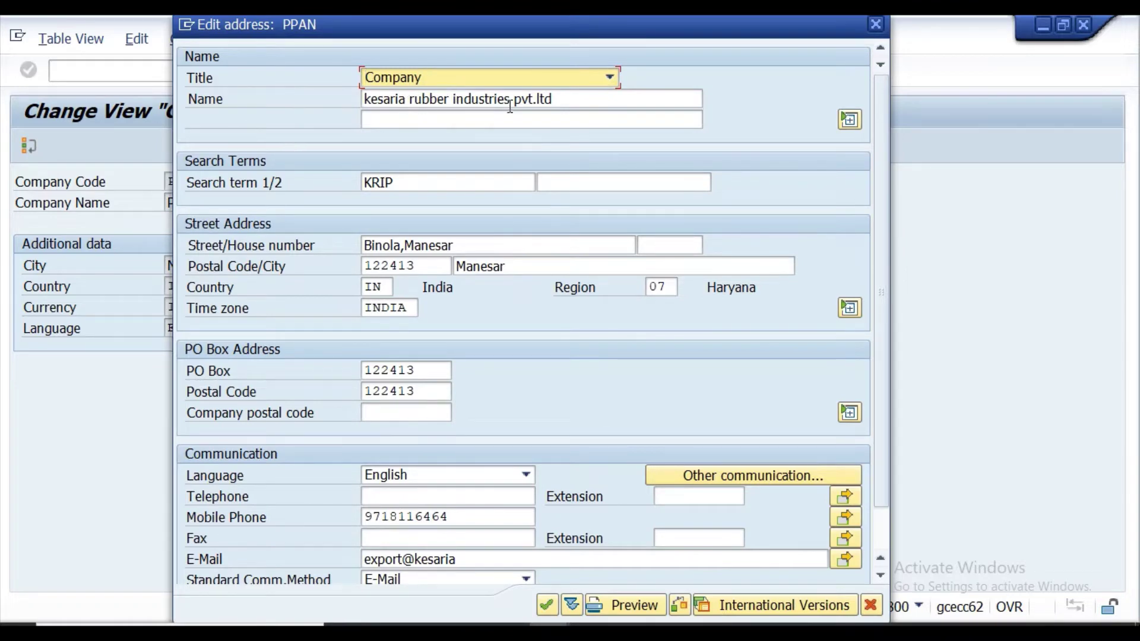
Change the address name to 'PPAN Automative Ltd' and the search term from KRIP to PPAN.
{"action": "left_click", "coordinate": [559, 101]}
{"action": "key", "text": "BackSpace"}
{"action": "key", "text": "BackSpace"}
{"action": "key", "text": "BackSpace"}
{"action": "key", "text": "BackSpace"}
{"action": "key", "text": "BackSpace"}
{"action": "key", "text": "BackSpace"}
{"action": "key", "text": "BackSpace"}
{"action": "key", "text": "BackSpace"}
{"action": "key", "text": "BackSpace"}
{"action": "key", "text": "BackSpace"}
{"action": "key", "text": "BackSpace"}
{"action": "key", "text": "BackSpace"}
{"action": "key", "text": "BackSpace"}
{"action": "key", "text": "BackSpace"}
{"action": "key", "text": "BackSpace"}
{"action": "key", "text": "BackSpace"}
{"action": "key", "text": "BackSpace"}
{"action": "key", "text": "BackSpace"}
{"action": "key", "text": "BackSpace"}
{"action": "key", "text": "BackSpace"}
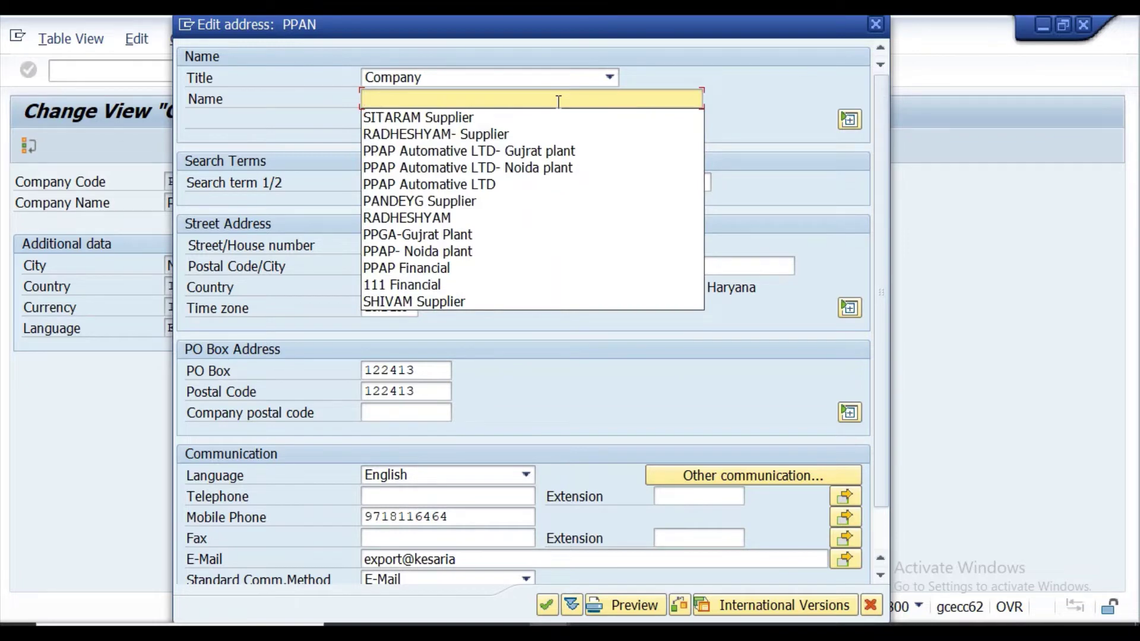
{"action": "type", "text": "PP"}
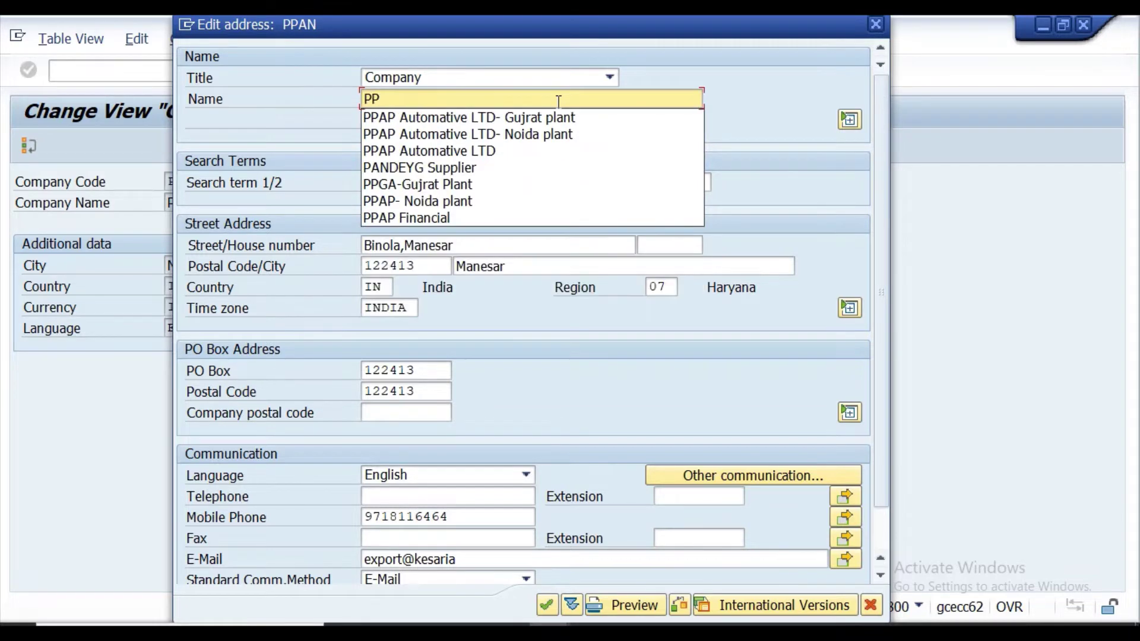
{"action": "type", "text": "AN"}
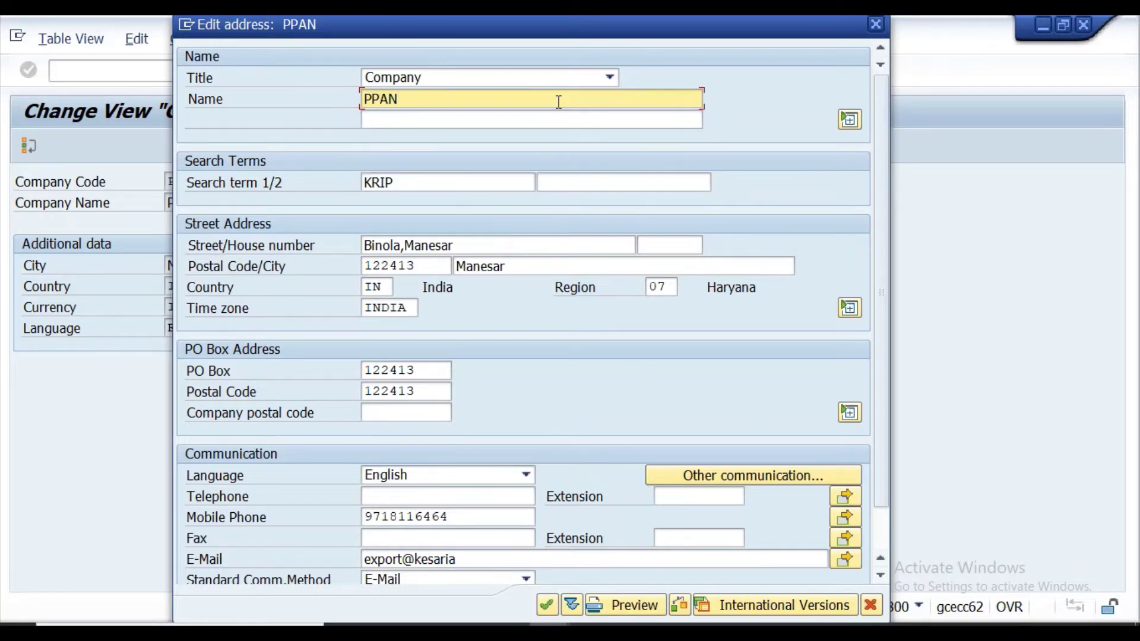
{"action": "type", "text": " Automative Ltd"}
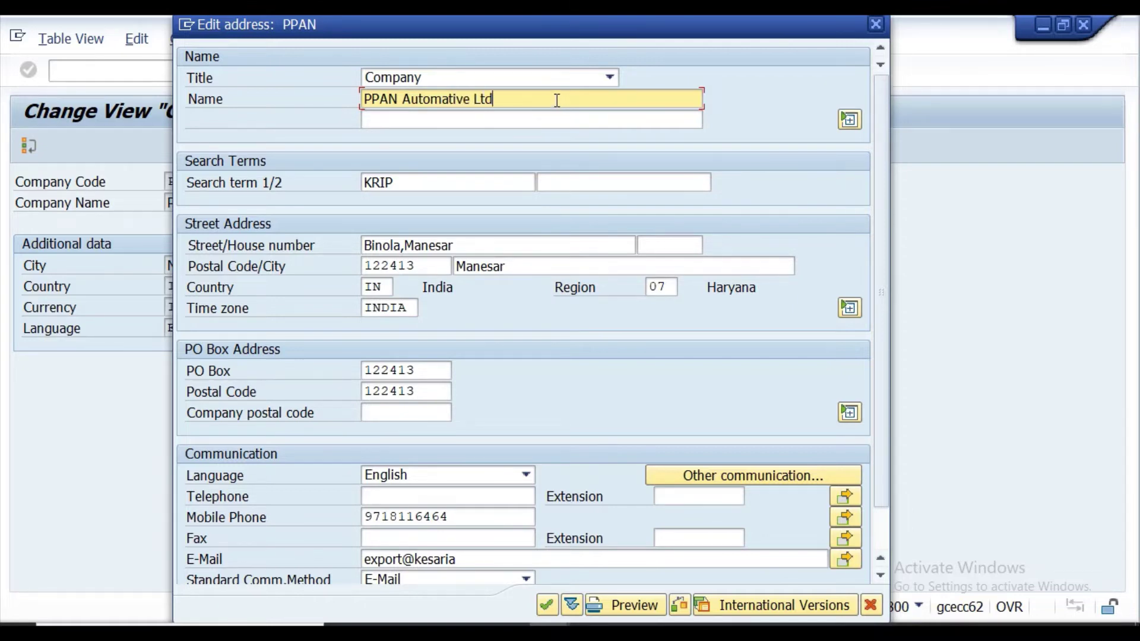
{"action": "left_click", "coordinate": [453, 175]}
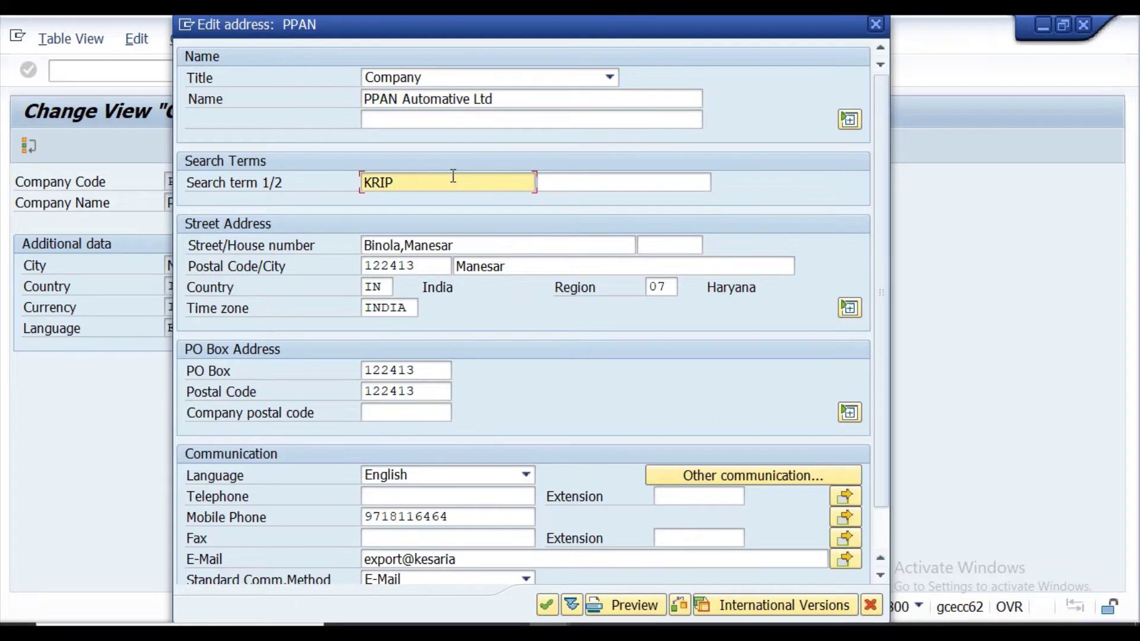
{"action": "key", "text": "BackSpace"}
{"action": "key", "text": "BackSpace"}
{"action": "key", "text": "BackSpace"}
{"action": "key", "text": "BackSpace"}
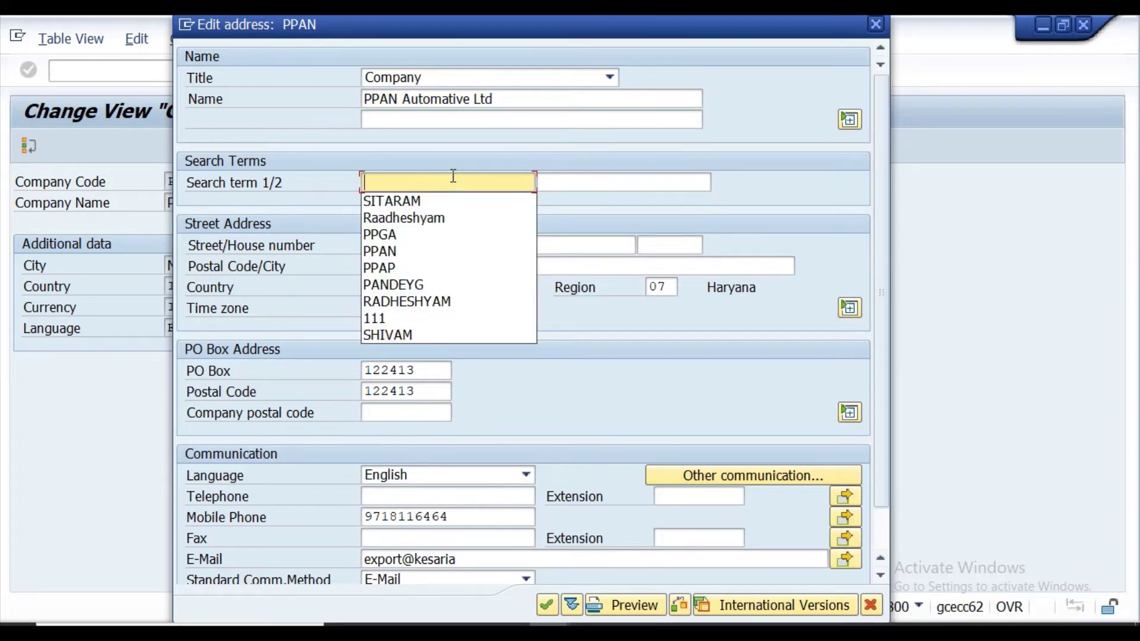
{"action": "type", "text": "P"}
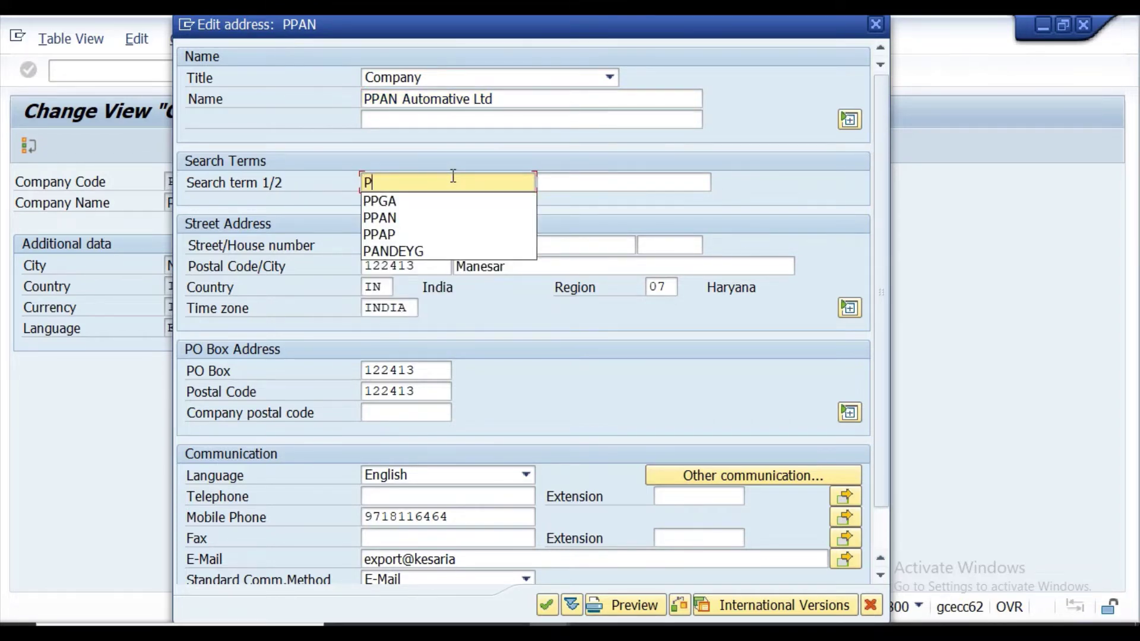
{"action": "type", "text": "P"}
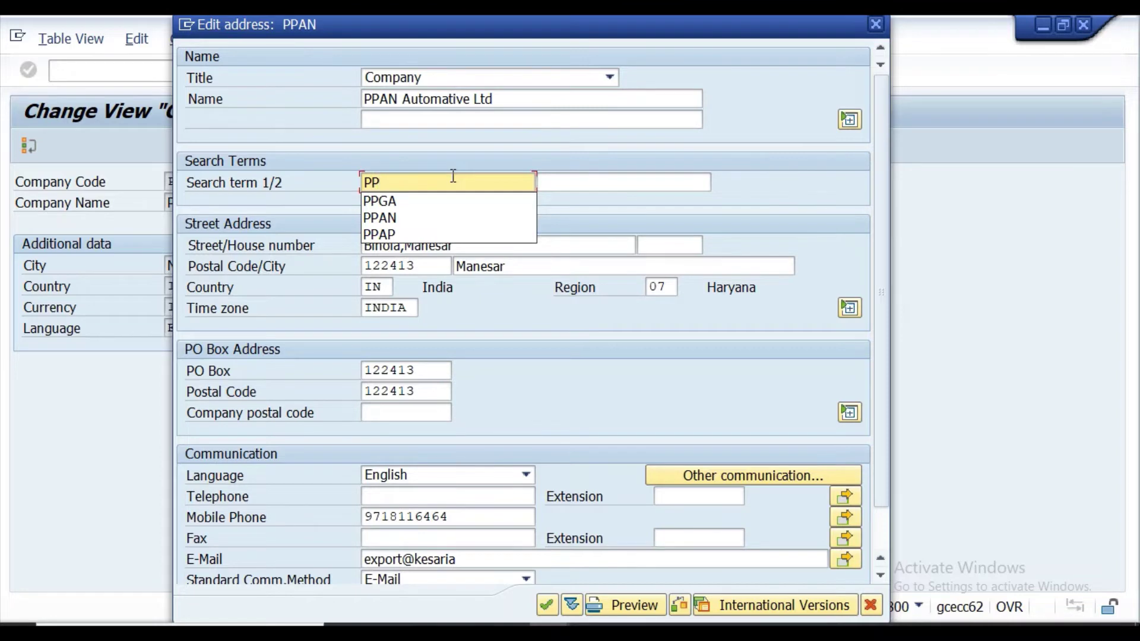
{"action": "type", "text": "AN"}
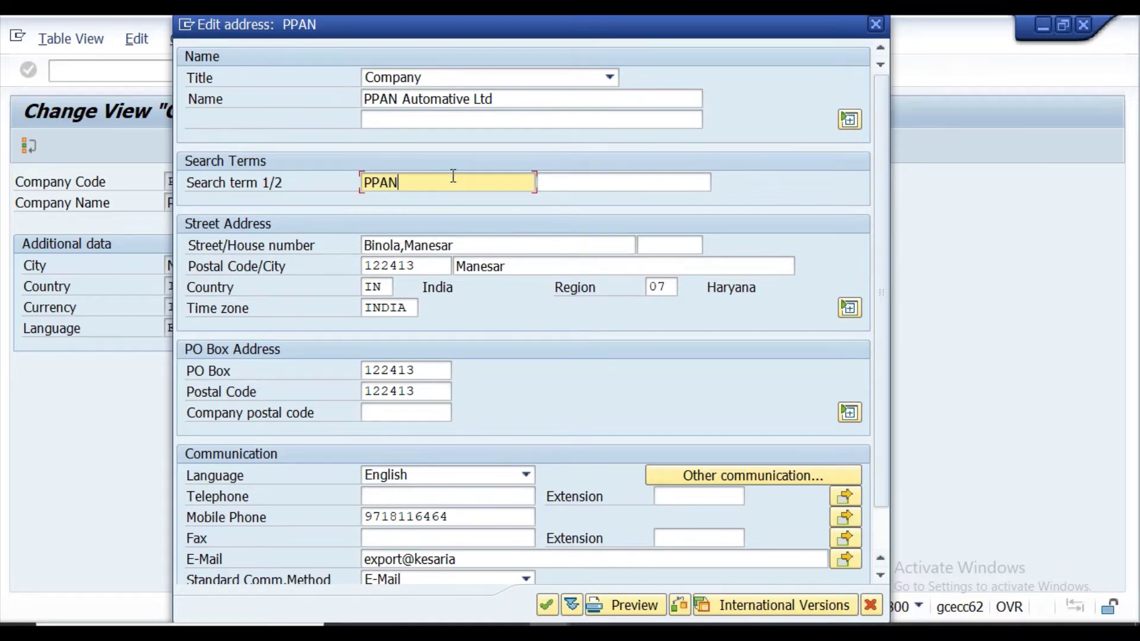
Set street to Noida,UP, postal code to 201013 and city to Noida.
{"action": "left_click", "coordinate": [468, 245]}
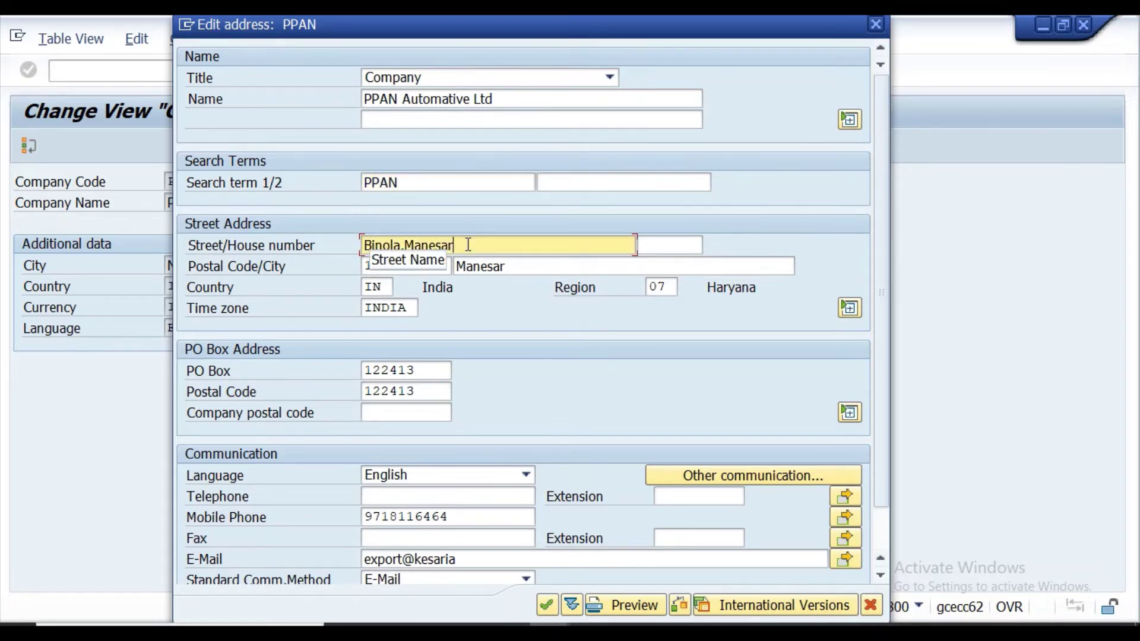
{"action": "key", "text": "BackSpace"}
{"action": "key", "text": "BackSpace"}
{"action": "key", "text": "BackSpace"}
{"action": "key", "text": "BackSpace"}
{"action": "key", "text": "BackSpace"}
{"action": "key", "text": "BackSpace"}
{"action": "key", "text": "BackSpace"}
{"action": "key", "text": "BackSpace"}
{"action": "key", "text": "BackSpace"}
{"action": "key", "text": "BackSpace"}
{"action": "key", "text": "BackSpace"}
{"action": "key", "text": "BackSpace"}
{"action": "key", "text": "BackSpace"}
{"action": "key", "text": "BackSpace"}
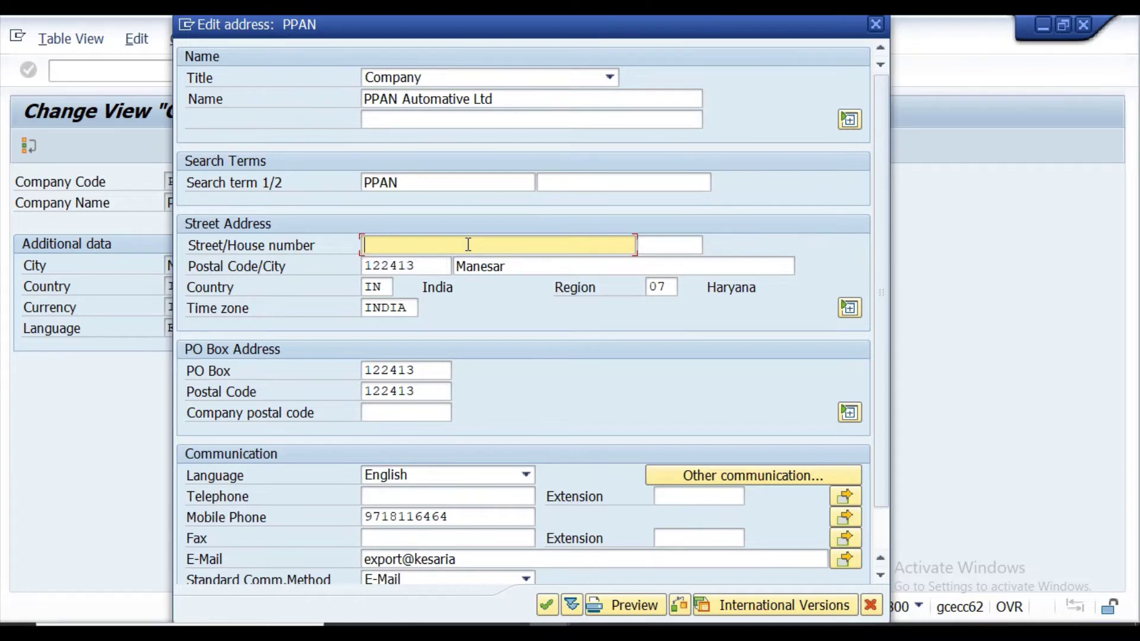
{"action": "type", "text": "Noida,UP"}
{"action": "left_click", "coordinate": [442, 264]}
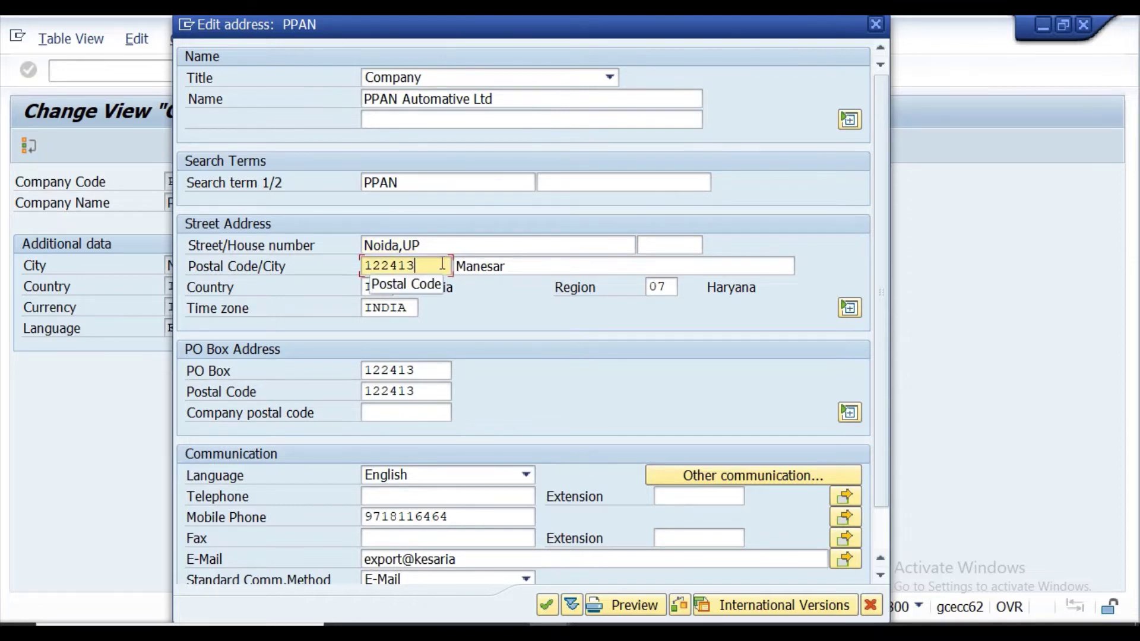
{"action": "key", "text": "BackSpace"}
{"action": "key", "text": "BackSpace"}
{"action": "key", "text": "BackSpace"}
{"action": "key", "text": "BackSpace"}
{"action": "key", "text": "BackSpace"}
{"action": "key", "text": "BackSpace"}
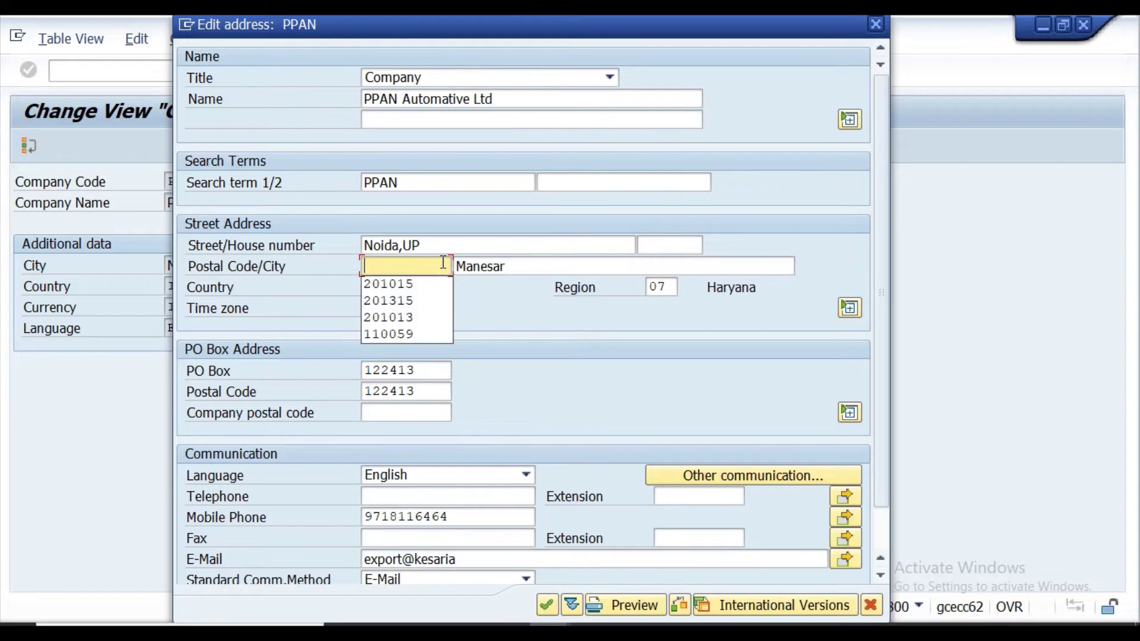
{"action": "type", "text": "201013"}
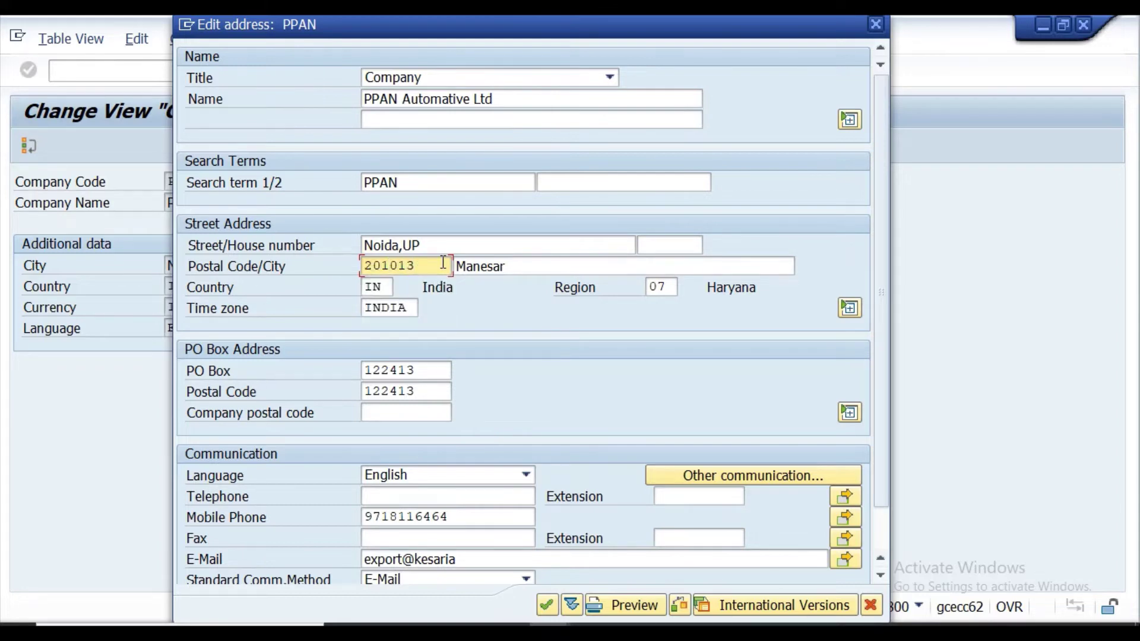
{"action": "left_click", "coordinate": [520, 271]}
{"action": "key", "text": "BackSpace"}
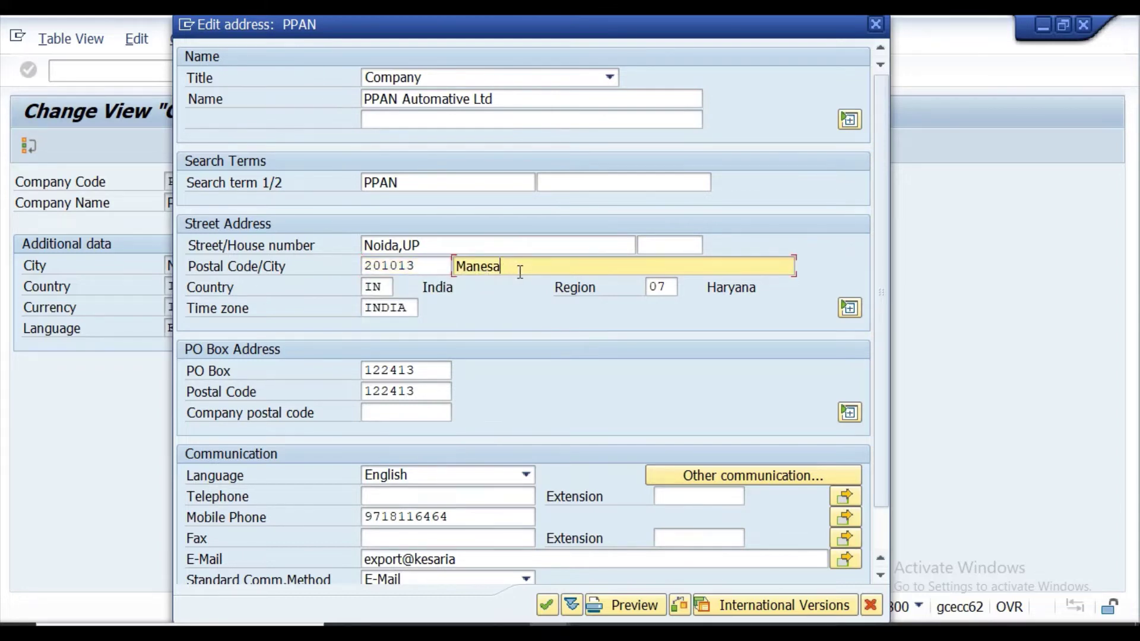
{"action": "key", "text": "BackSpace"}
{"action": "key", "text": "BackSpace"}
{"action": "key", "text": "BackSpace"}
{"action": "key", "text": "BackSpace"}
{"action": "key", "text": "BackSpace"}
{"action": "key", "text": "BackSpace"}
{"action": "type", "text": "N"}
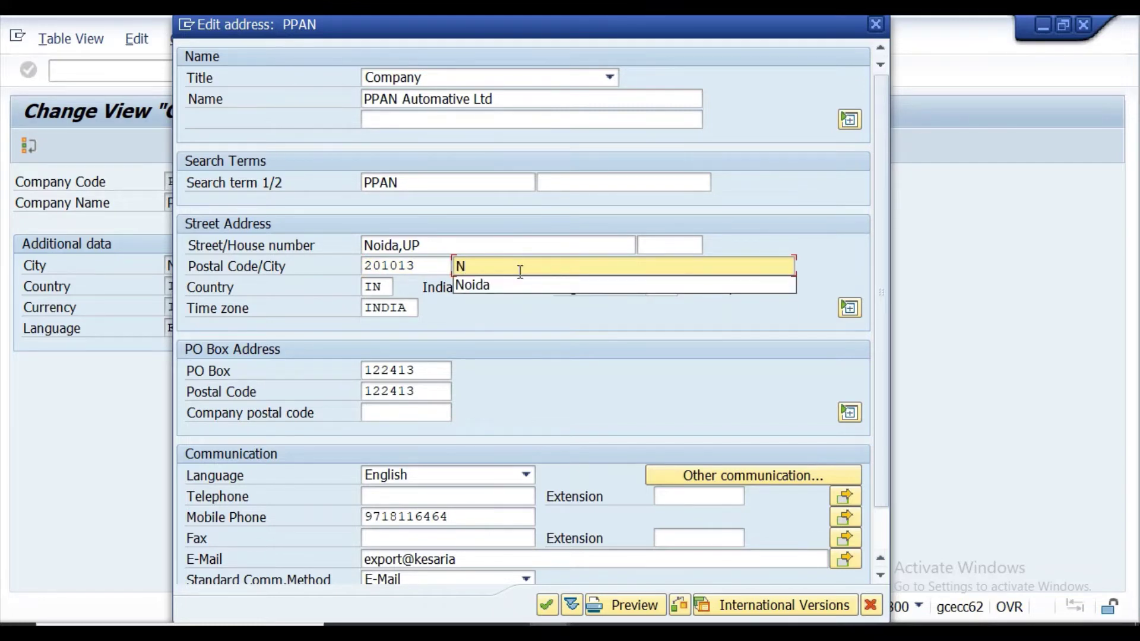
{"action": "type", "text": "oida"}
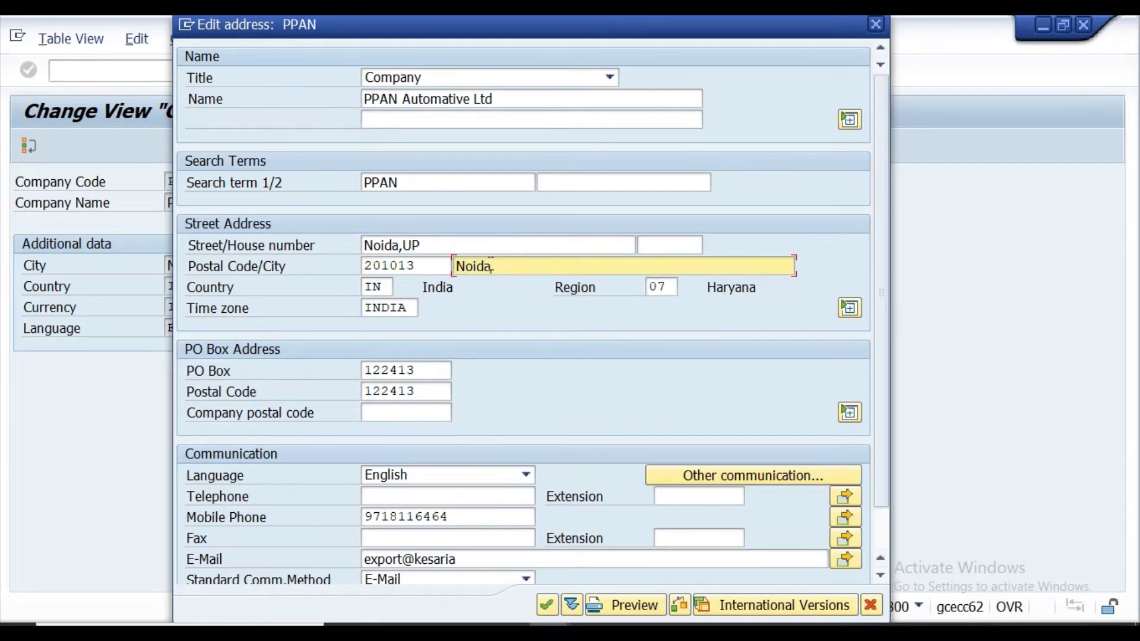
{"action": "left_click", "coordinate": [668, 286]}
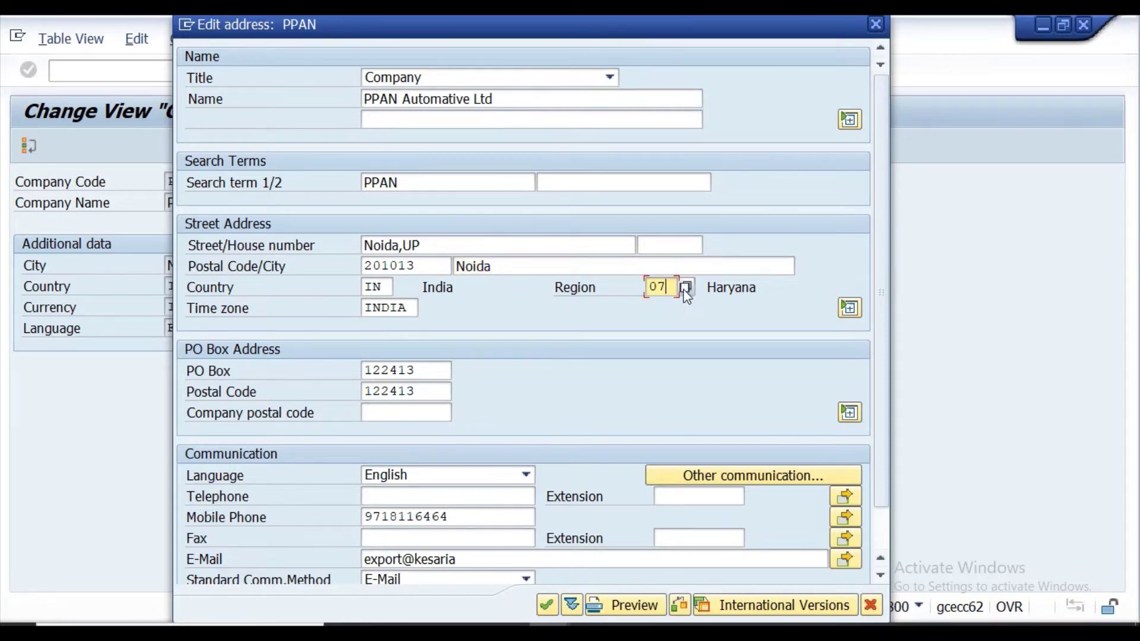
Choose UP (Uttar Pradesh) as the region from the region list.
{"action": "left_click", "coordinate": [685, 287]}
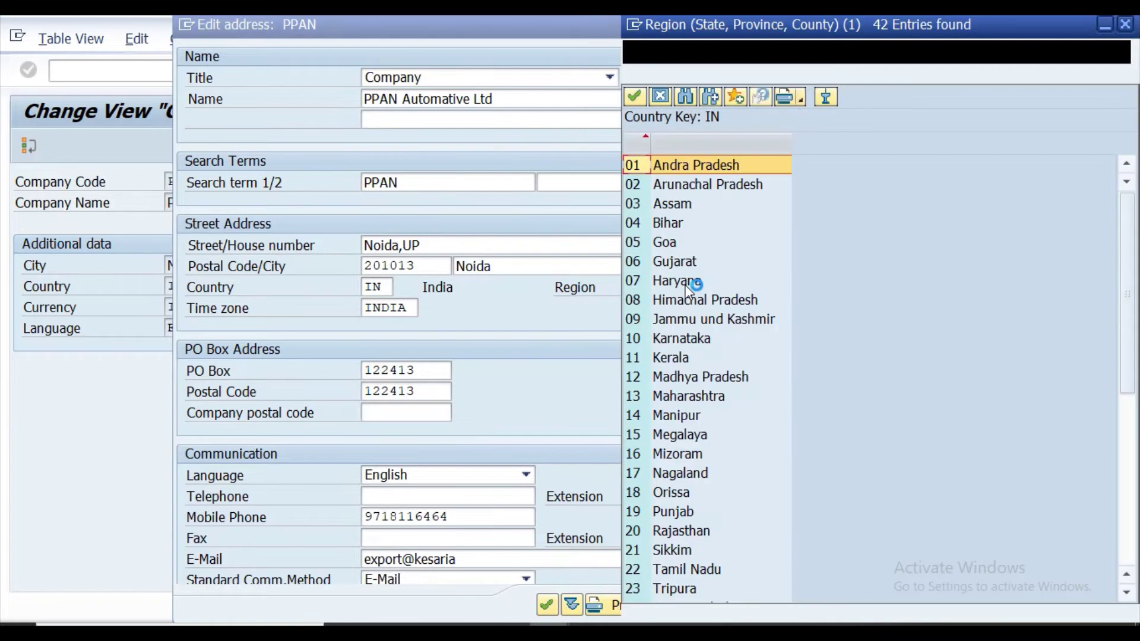
{"action": "scroll", "coordinate": [677, 341], "scroll_direction": "down", "scroll_amount": 4}
{"action": "scroll", "coordinate": [677, 343], "scroll_direction": "down", "scroll_amount": 3}
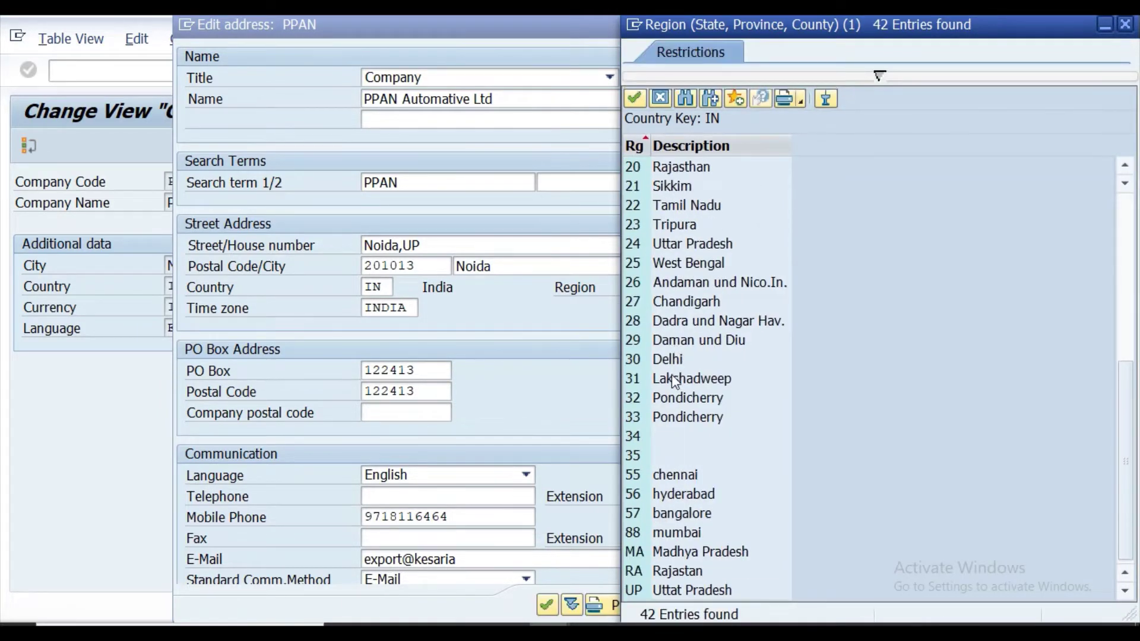
{"action": "double_click", "coordinate": [679, 590]}
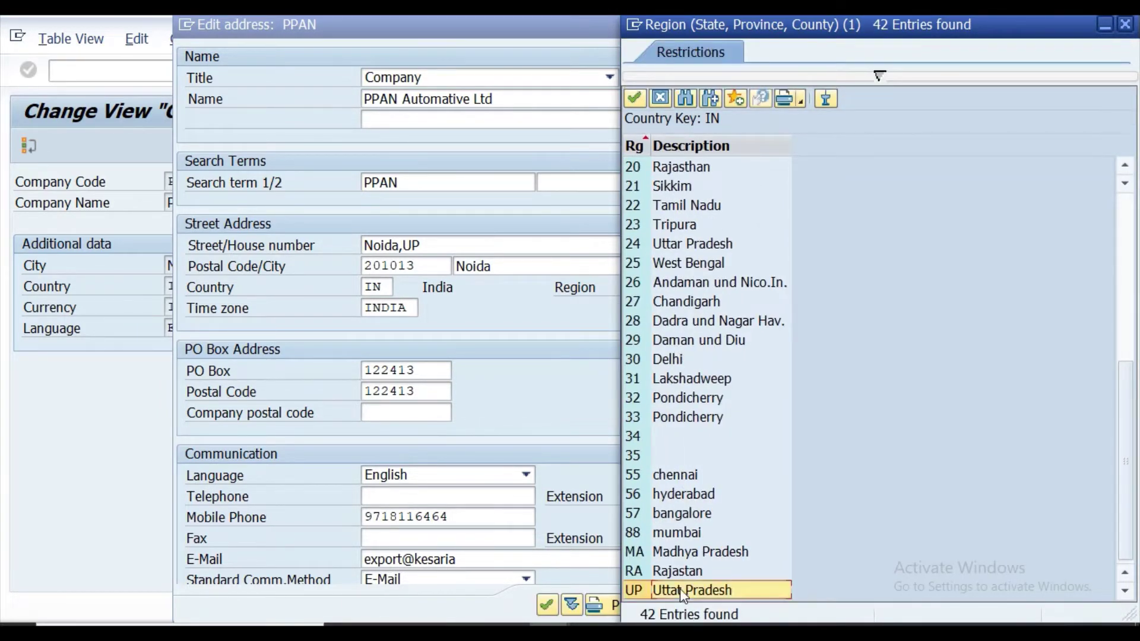
Enter PO Box 12345 with PO Box postal code 201013 and accept the address.
{"action": "left_click", "coordinate": [419, 370]}
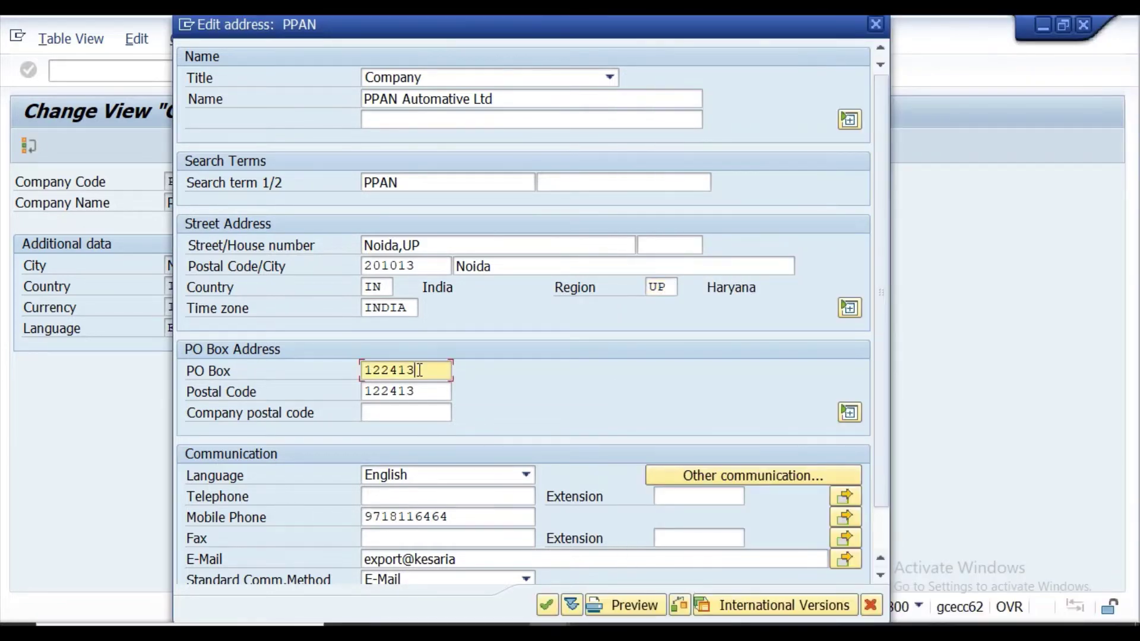
{"action": "key", "text": "BackSpace"}
{"action": "key", "text": "BackSpace"}
{"action": "key", "text": "BackSpace"}
{"action": "key", "text": "BackSpace"}
{"action": "key", "text": "BackSpace"}
{"action": "key", "text": "BackSpace"}
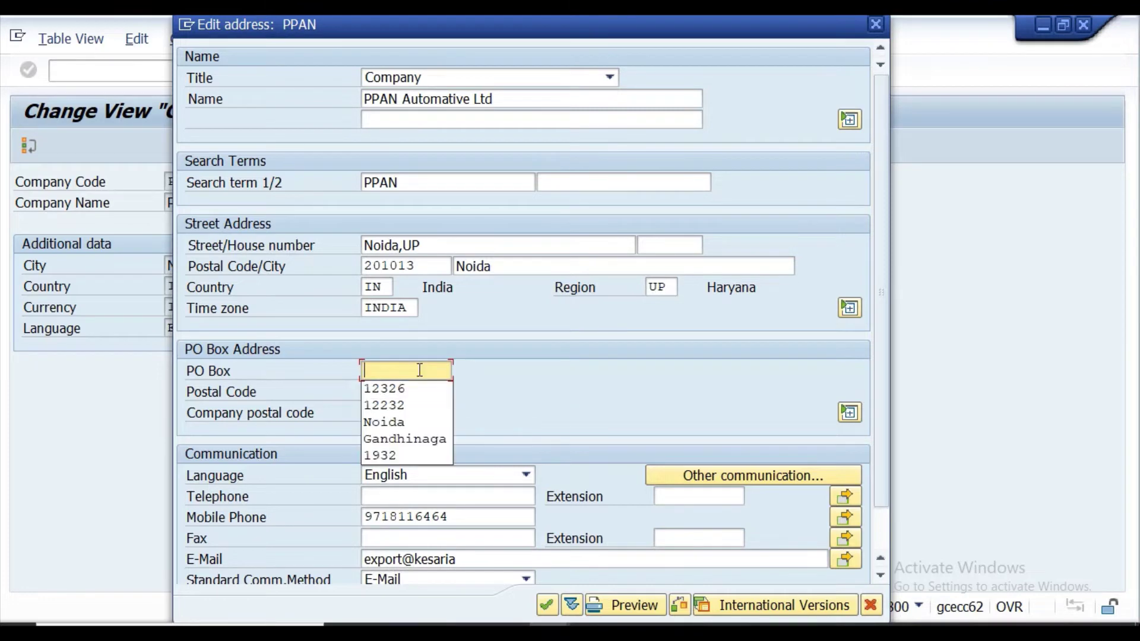
{"action": "type", "text": "12345"}
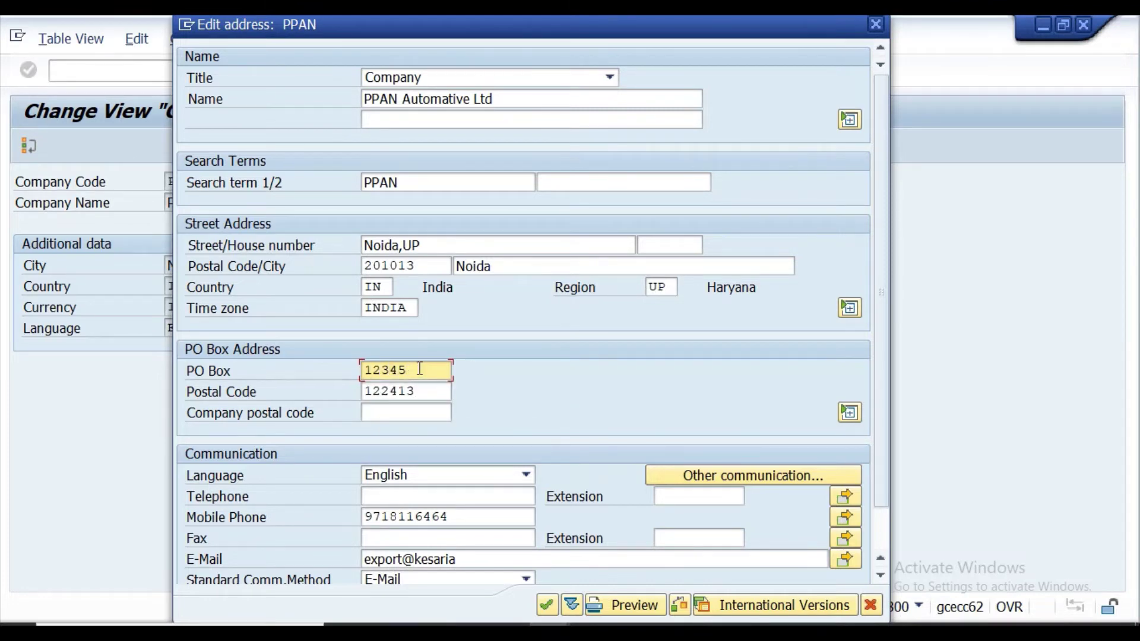
{"action": "left_click", "coordinate": [418, 392]}
{"action": "key", "text": "BackSpace"}
{"action": "key", "text": "BackSpace"}
{"action": "key", "text": "BackSpace"}
{"action": "key", "text": "BackSpace"}
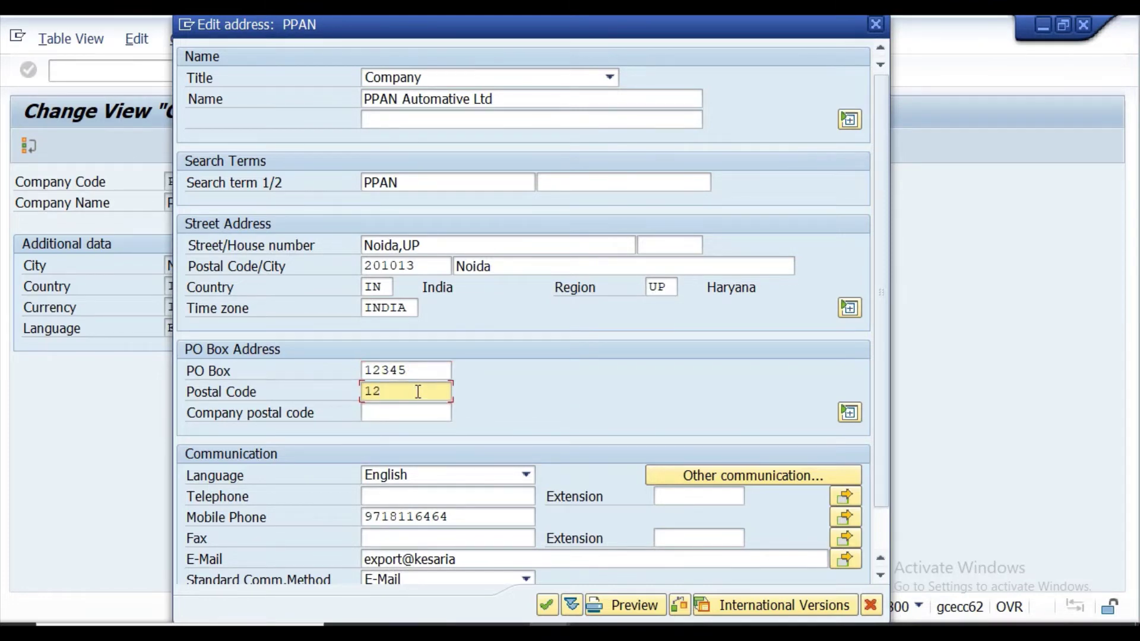
{"action": "key", "text": "BackSpace"}
{"action": "key", "text": "BackSpace"}
{"action": "type", "text": "201013"}
{"action": "scroll", "coordinate": [465, 498], "scroll_direction": "down", "scroll_amount": 2}
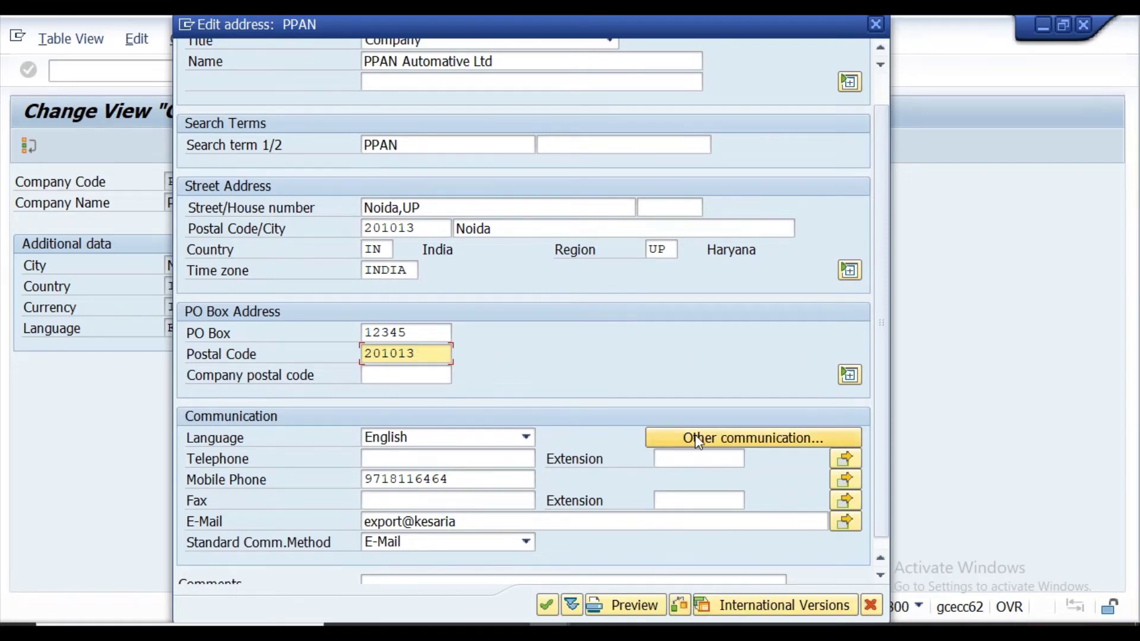
{"action": "scroll", "coordinate": [643, 437], "scroll_direction": "down", "scroll_amount": 1}
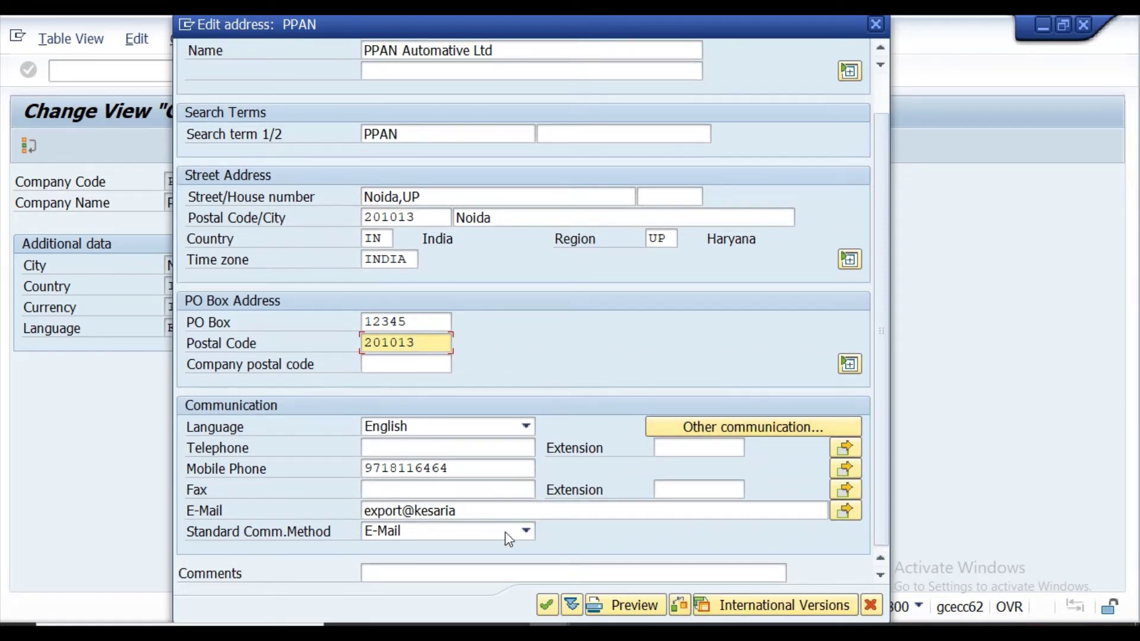
{"action": "left_click", "coordinate": [549, 608]}
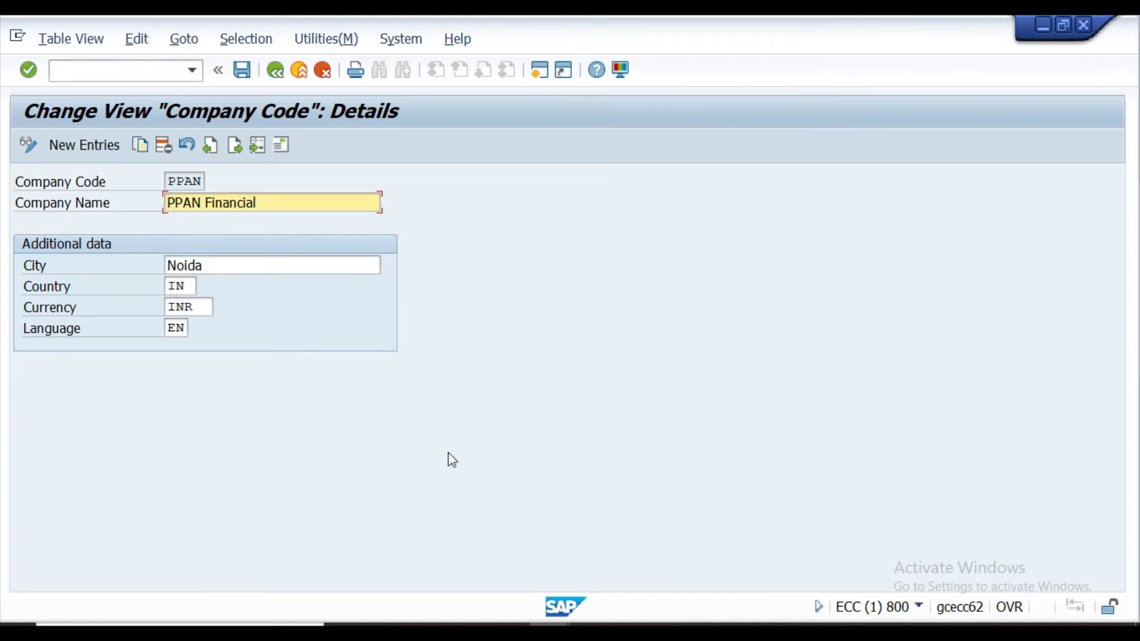
Save company code PPAN and return to the company code overview.
{"action": "left_click", "coordinate": [235, 74]}
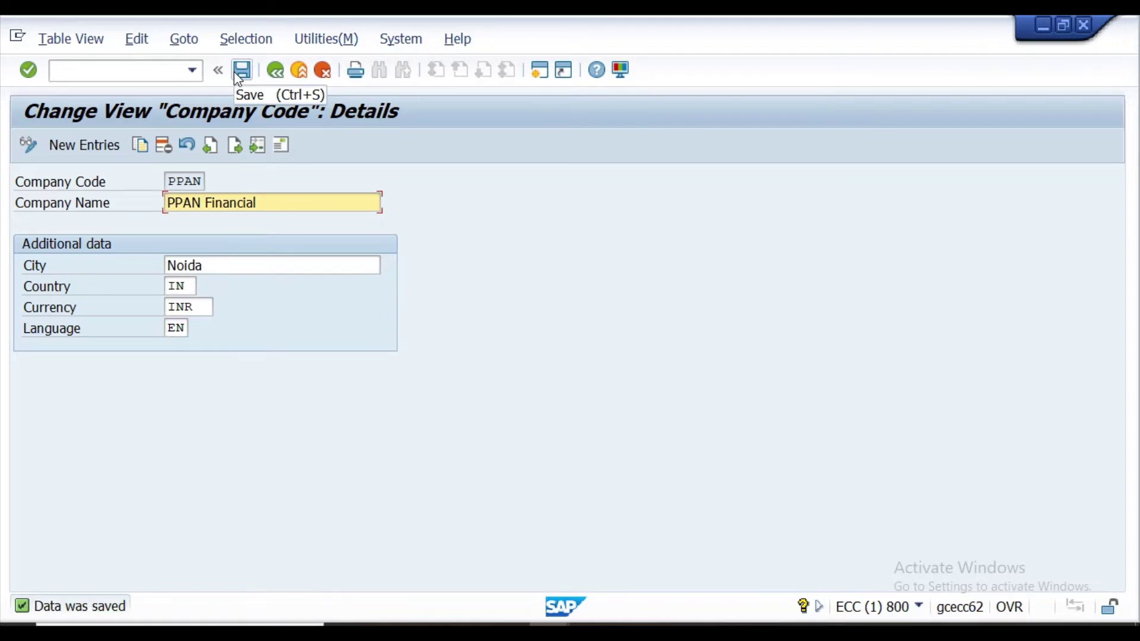
{"action": "left_click", "coordinate": [238, 78]}
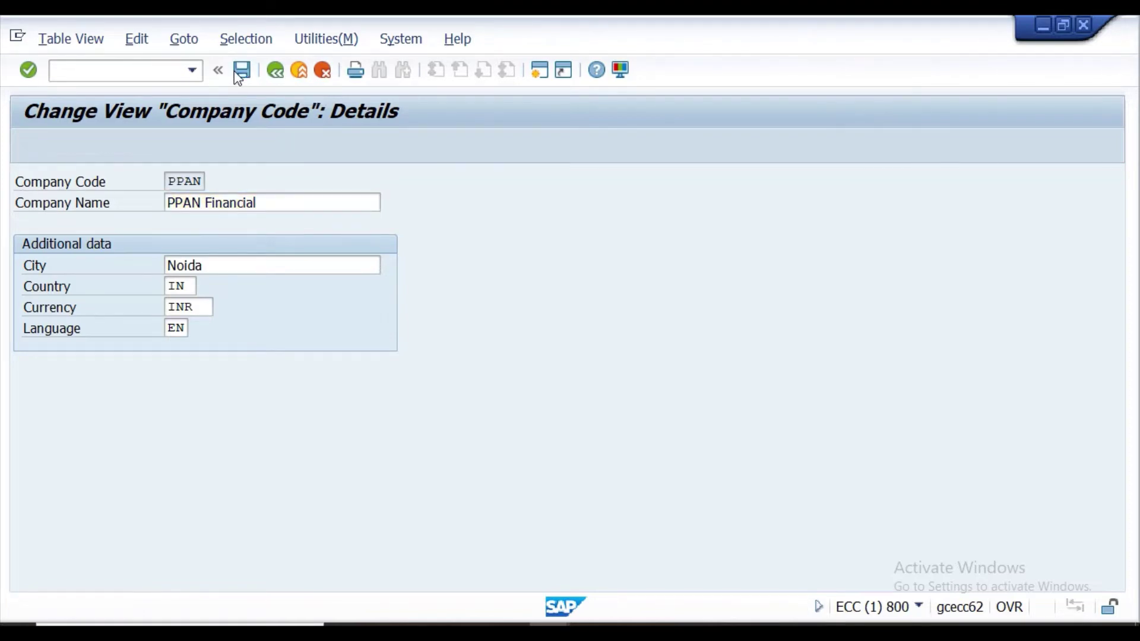
{"action": "left_click", "coordinate": [274, 72]}
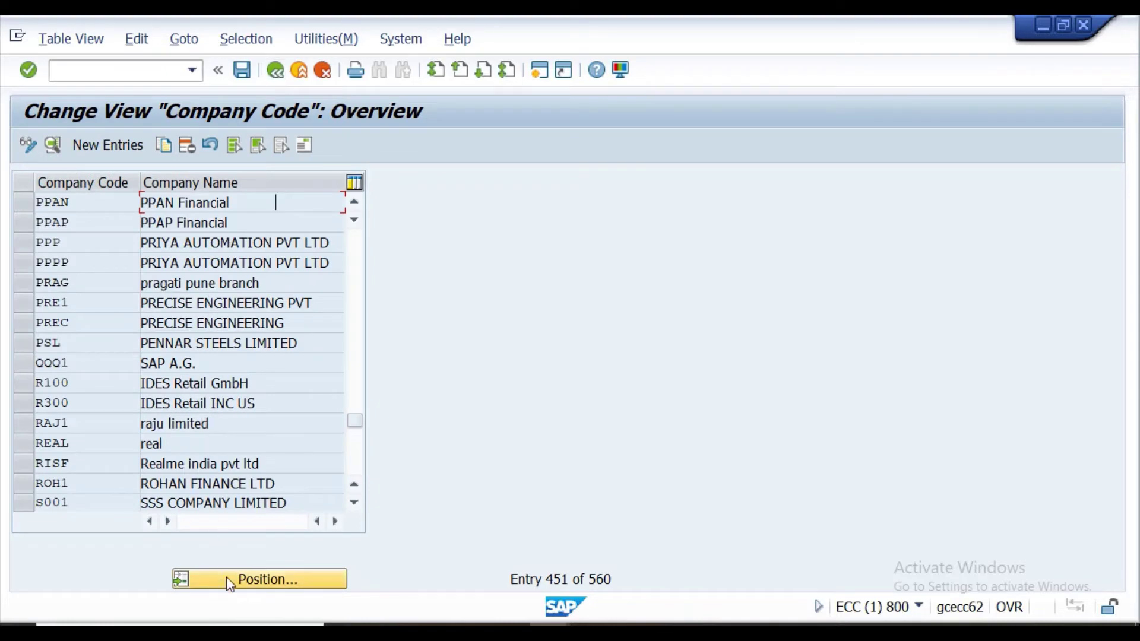
Position the list on PPAN, select the PPAN Financial row and open its details.
{"action": "left_click", "coordinate": [232, 578]}
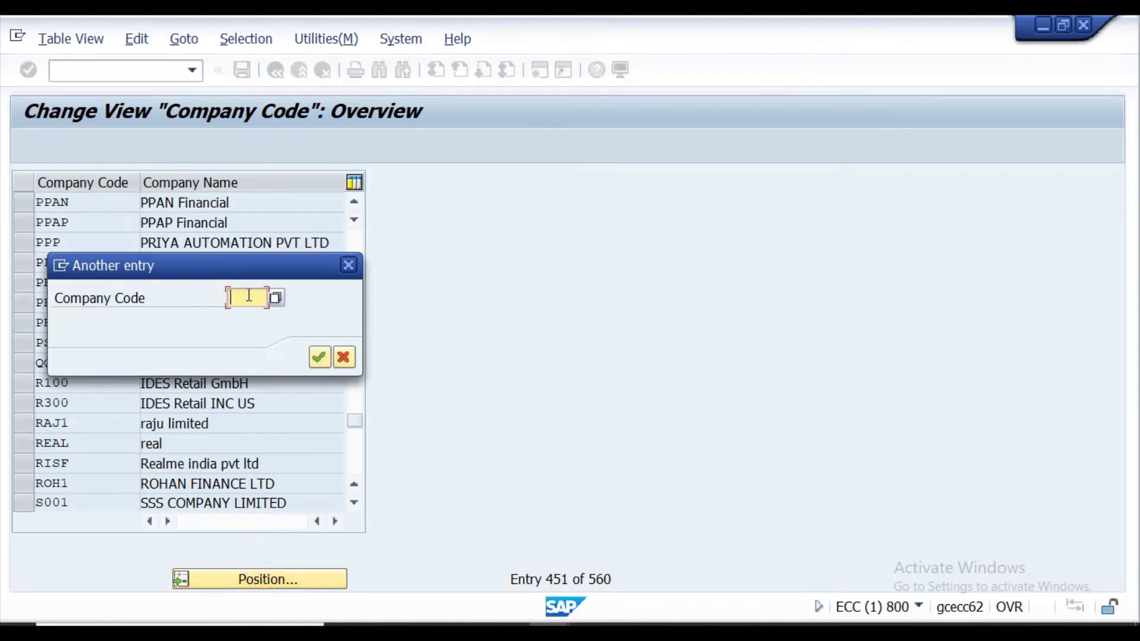
{"action": "type", "text": "PP"}
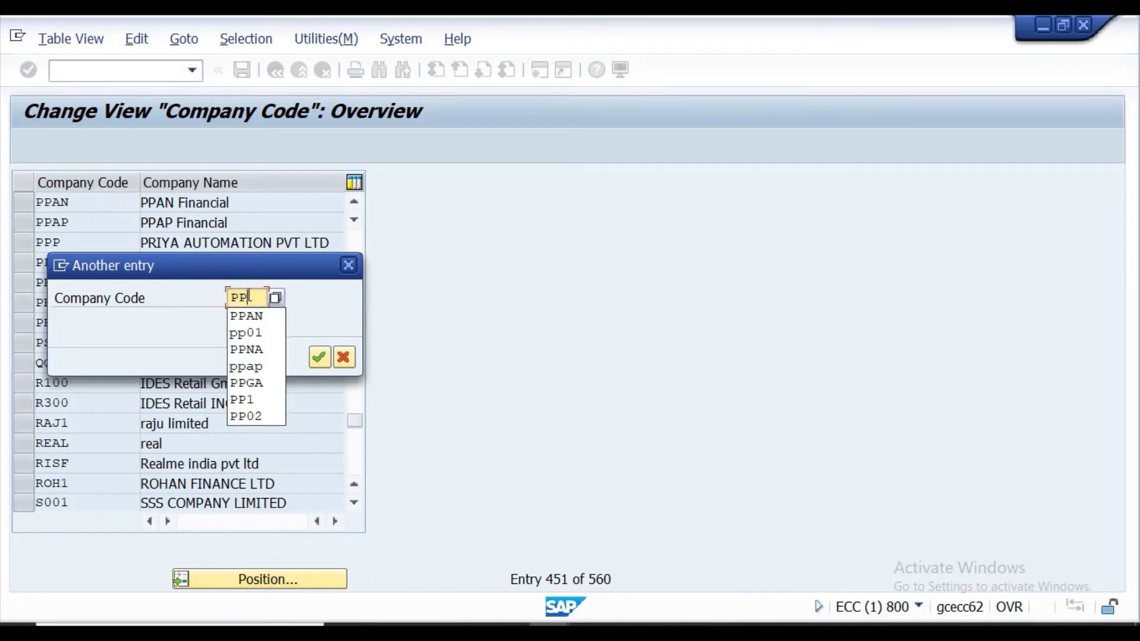
{"action": "left_click", "coordinate": [255, 316]}
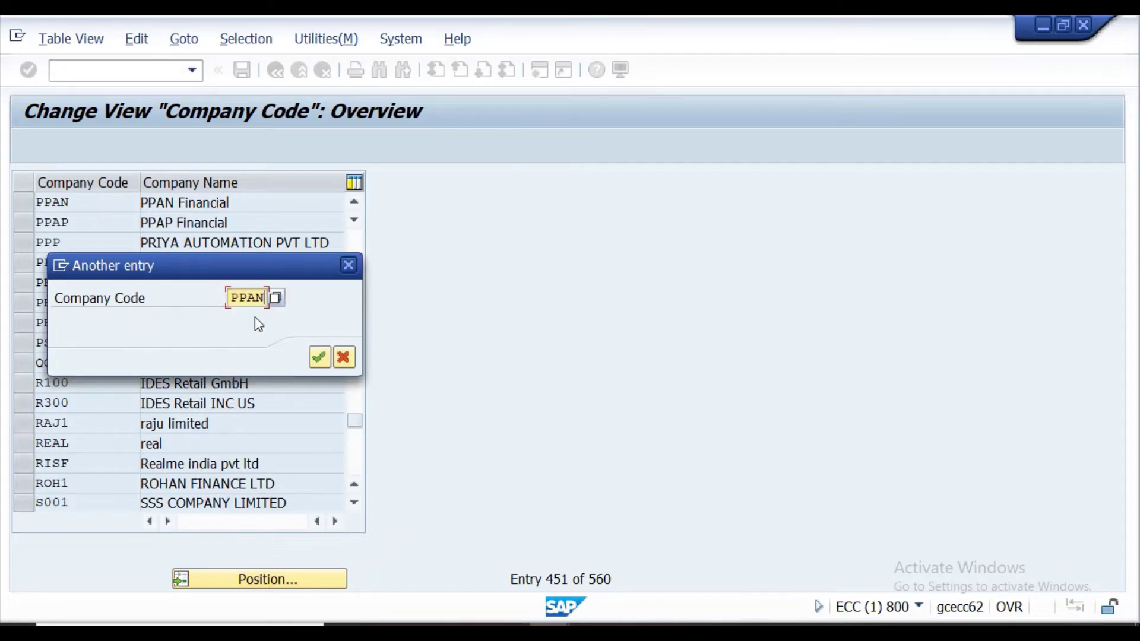
{"action": "left_click", "coordinate": [318, 359]}
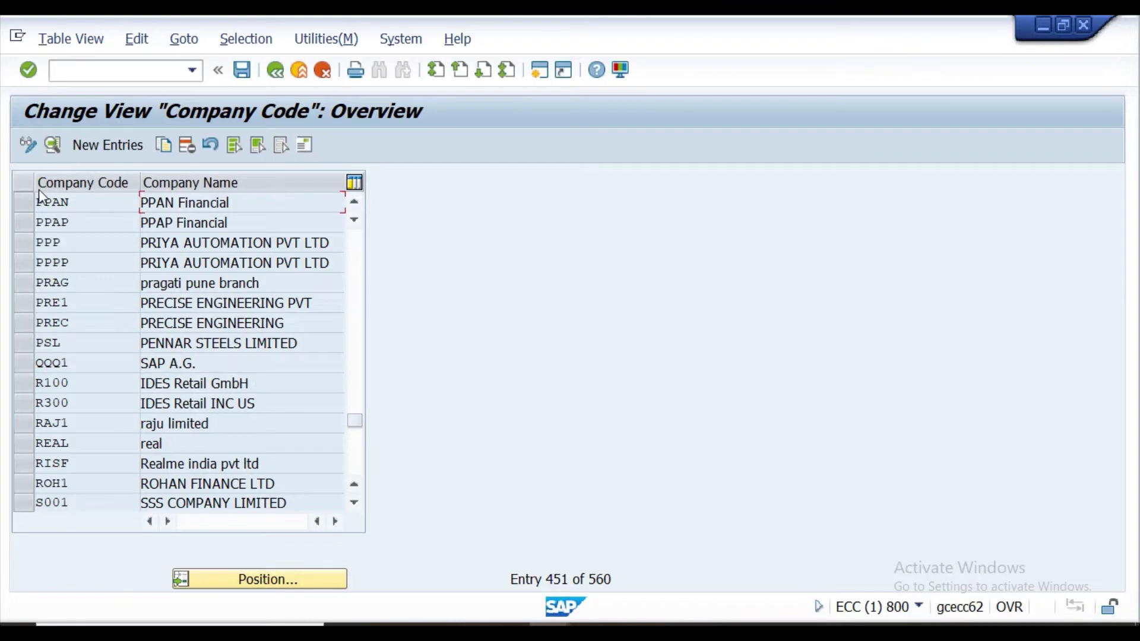
{"action": "left_click", "coordinate": [283, 205]}
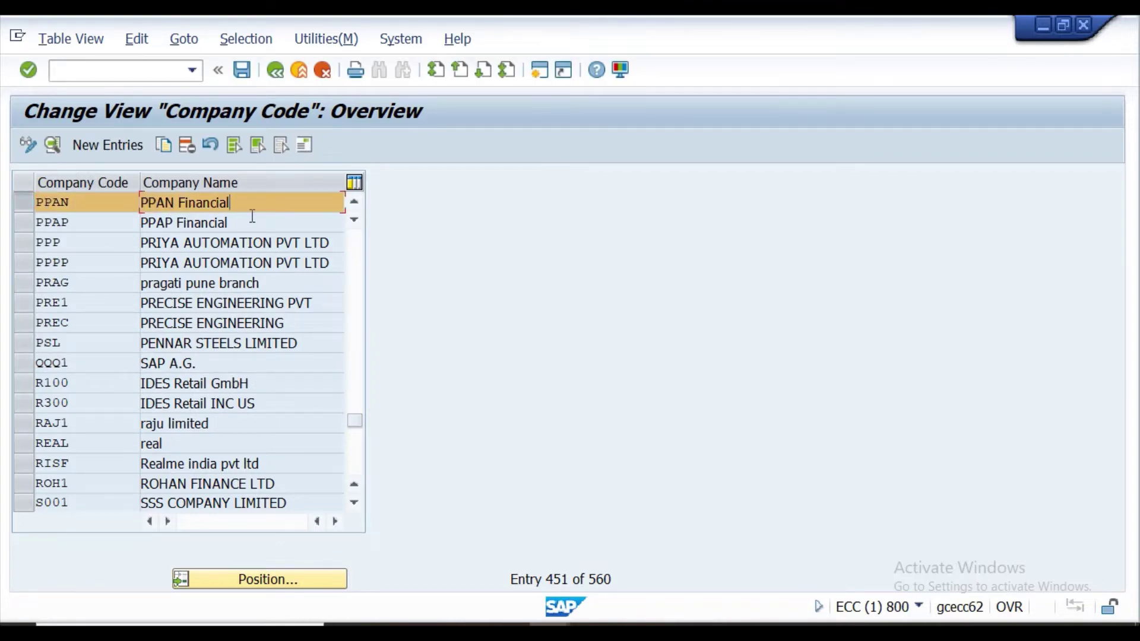
{"action": "left_click", "coordinate": [52, 145]}
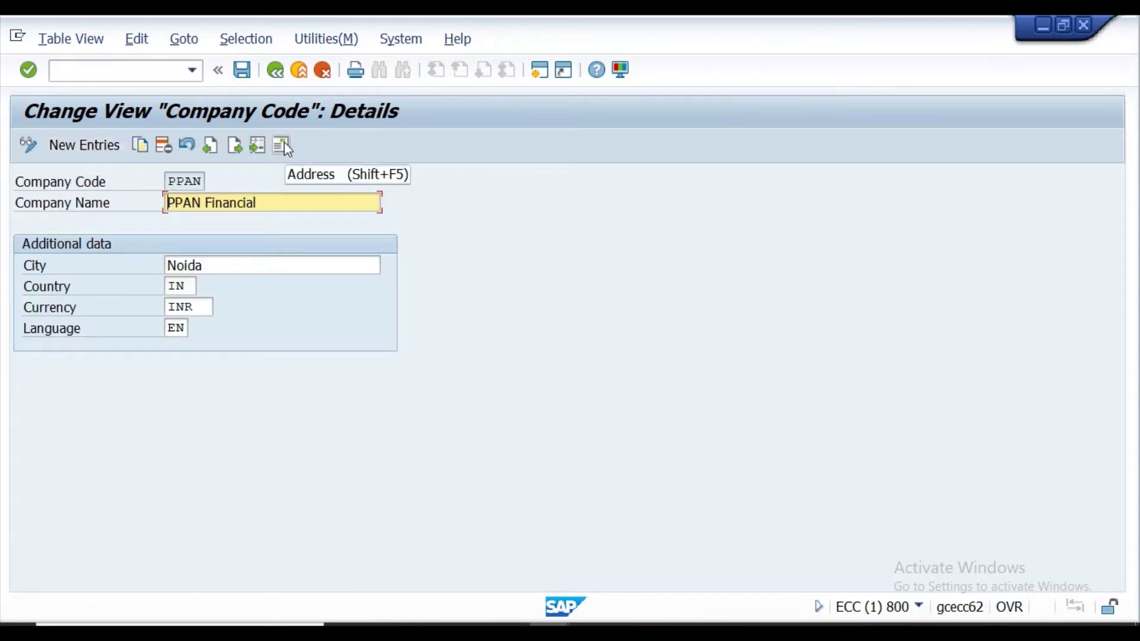
Check PPAN's address keeps title Company, then close it and return to the company code list.
{"action": "left_click", "coordinate": [283, 145]}
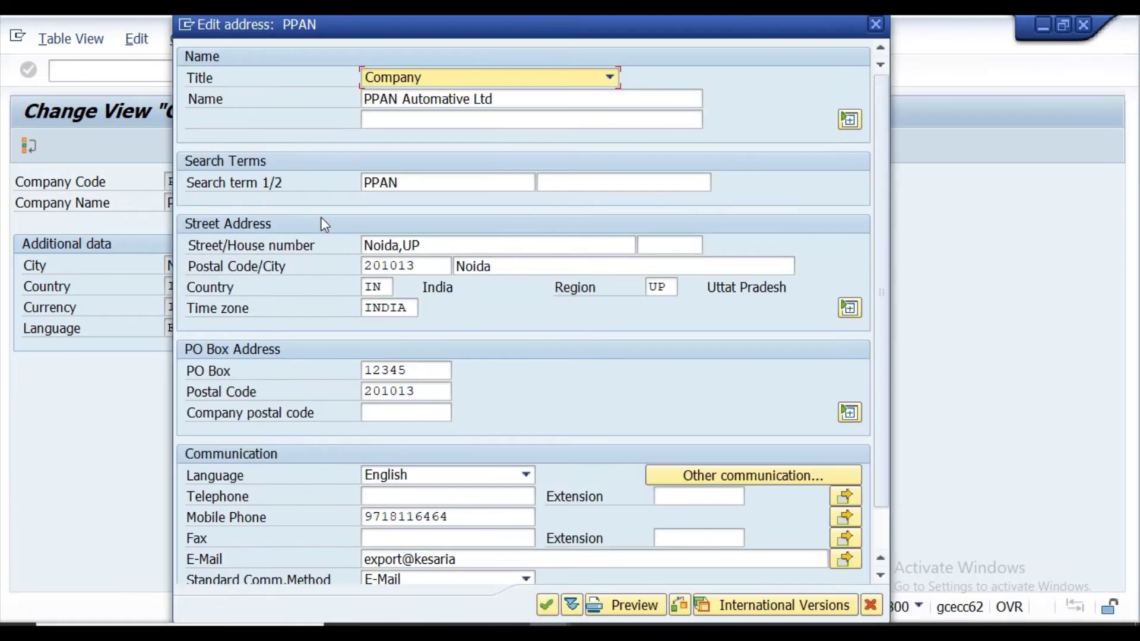
{"action": "key", "text": "F4"}
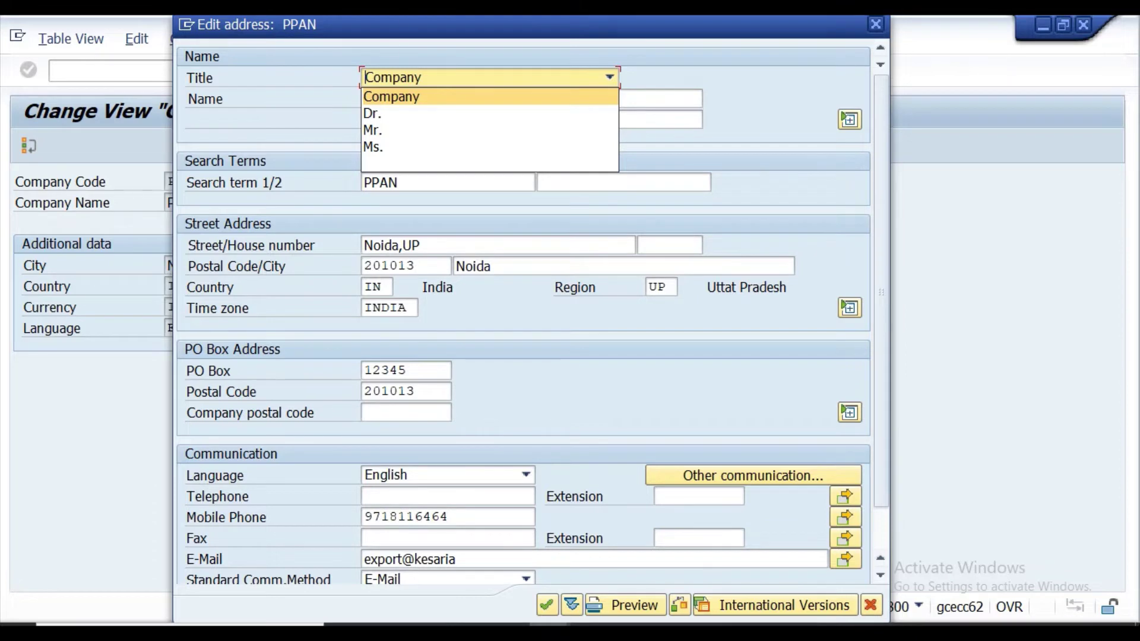
{"action": "left_click", "coordinate": [455, 94]}
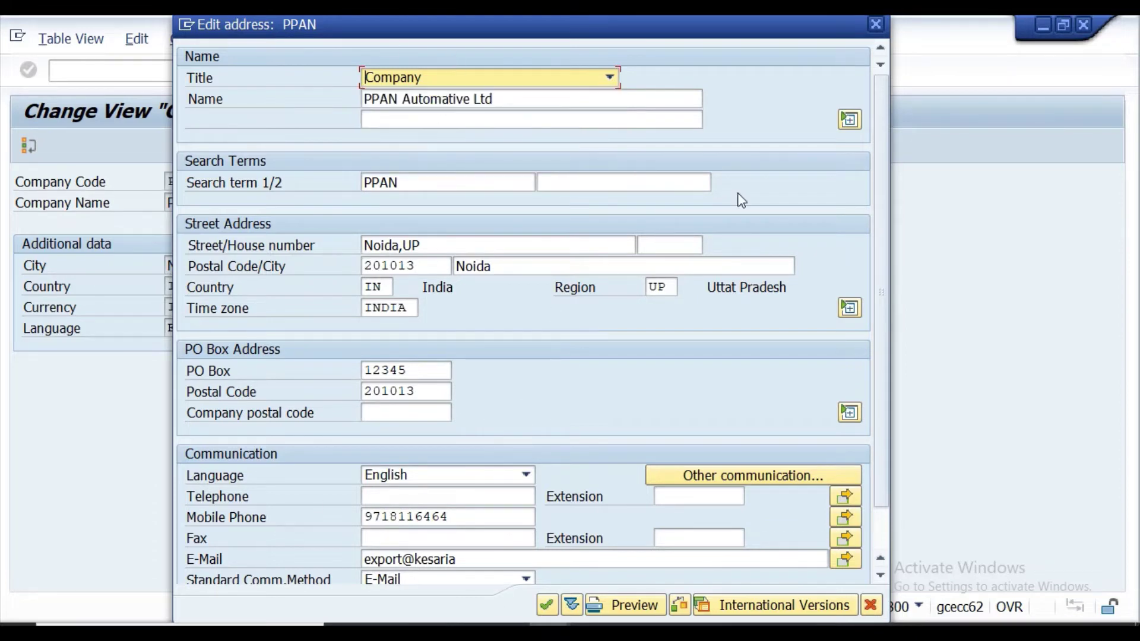
{"action": "left_click", "coordinate": [876, 24]}
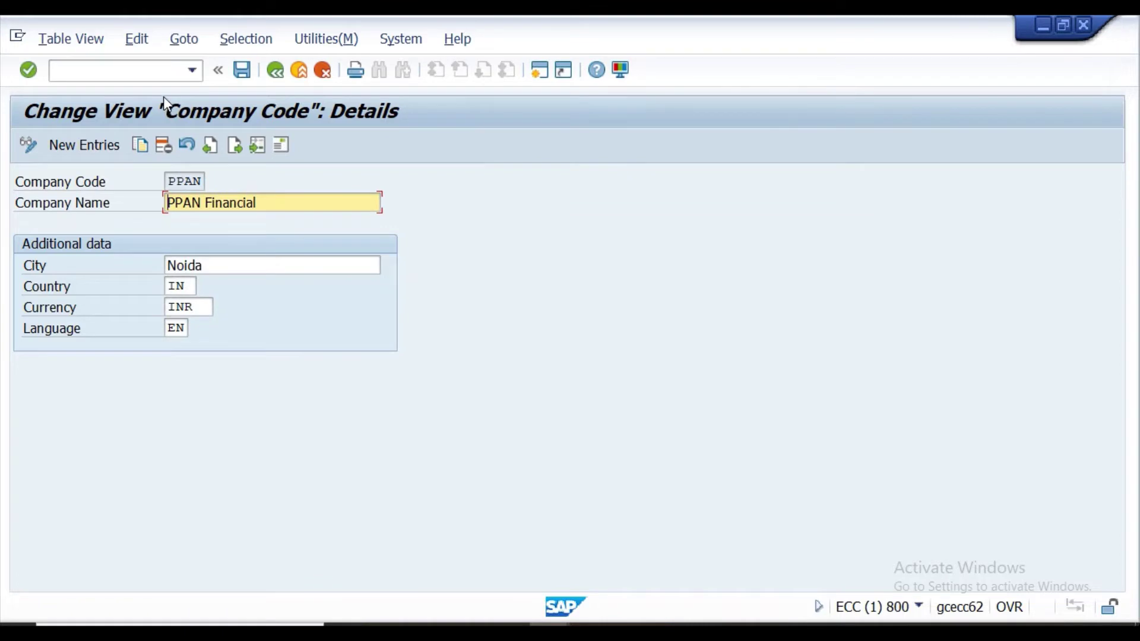
{"action": "left_click", "coordinate": [274, 72]}
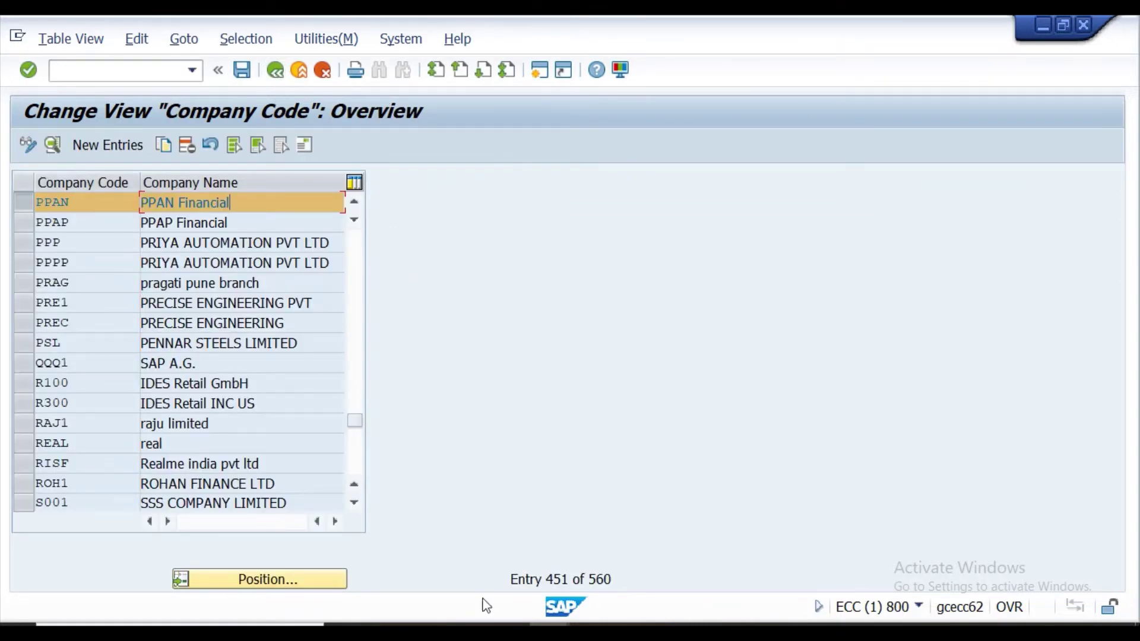
{"action": "mouse_move", "coordinate": [468, 633]}
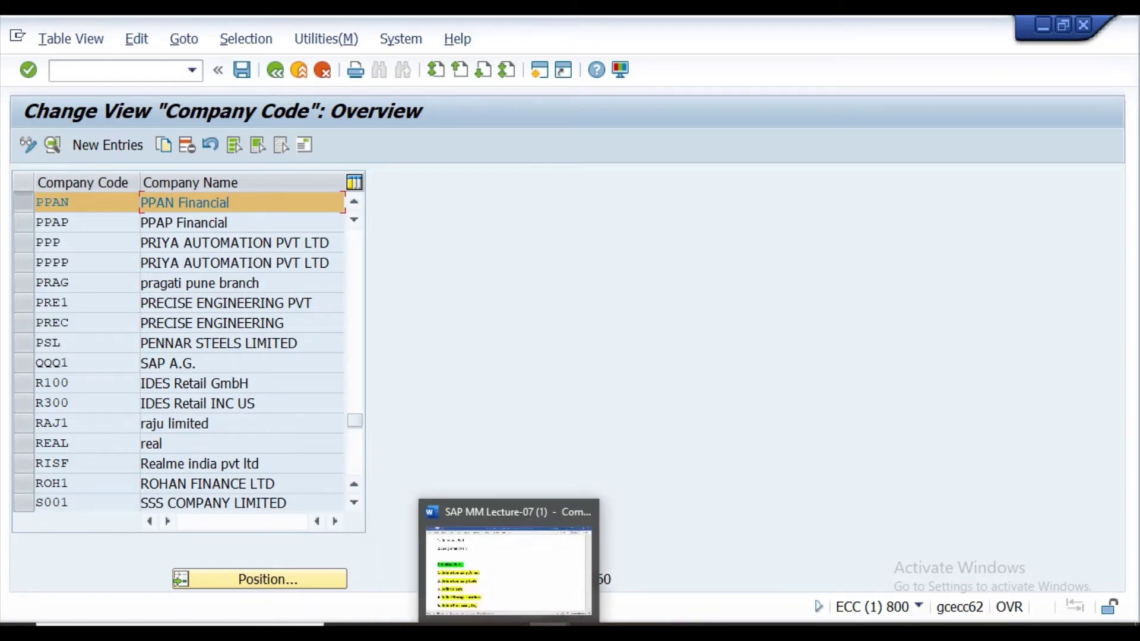
{"action": "left_click", "coordinate": [510, 633]}
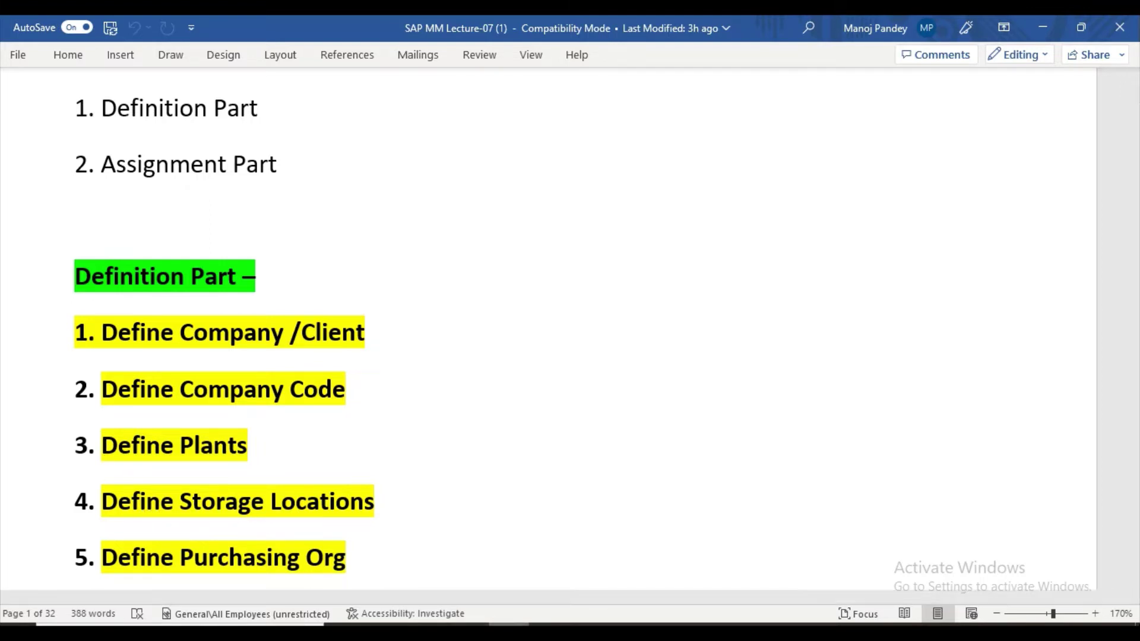
{"action": "mouse_move", "coordinate": [531, 625]}
{"action": "left_click", "coordinate": [651, 551]}
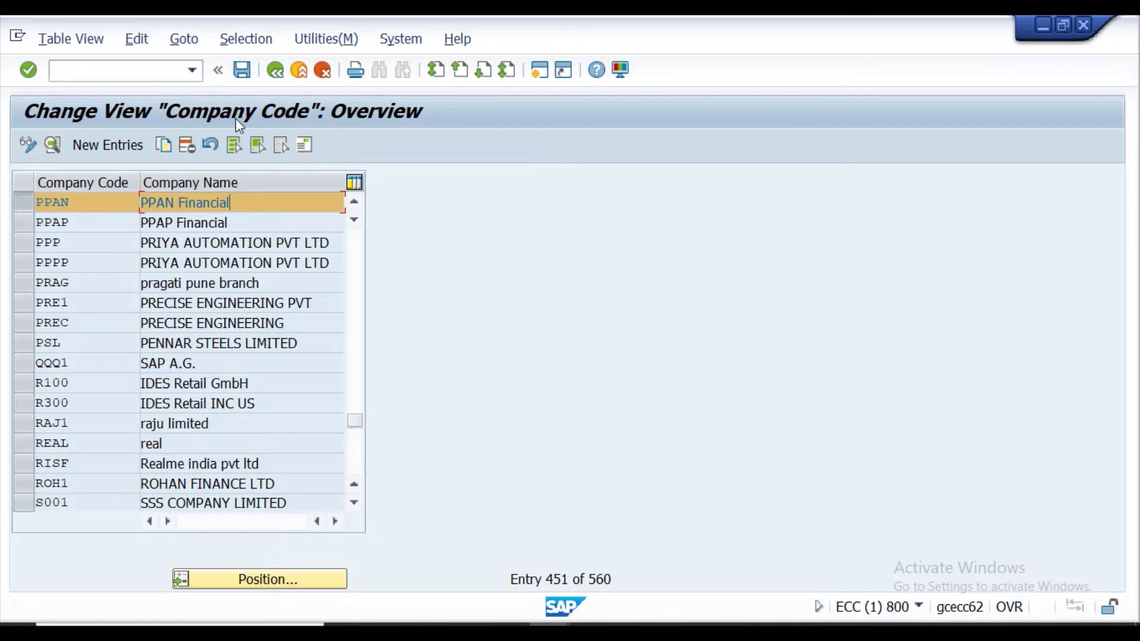
Start a new SAP session and run transaction SPRO.
{"action": "left_click", "coordinate": [539, 77]}
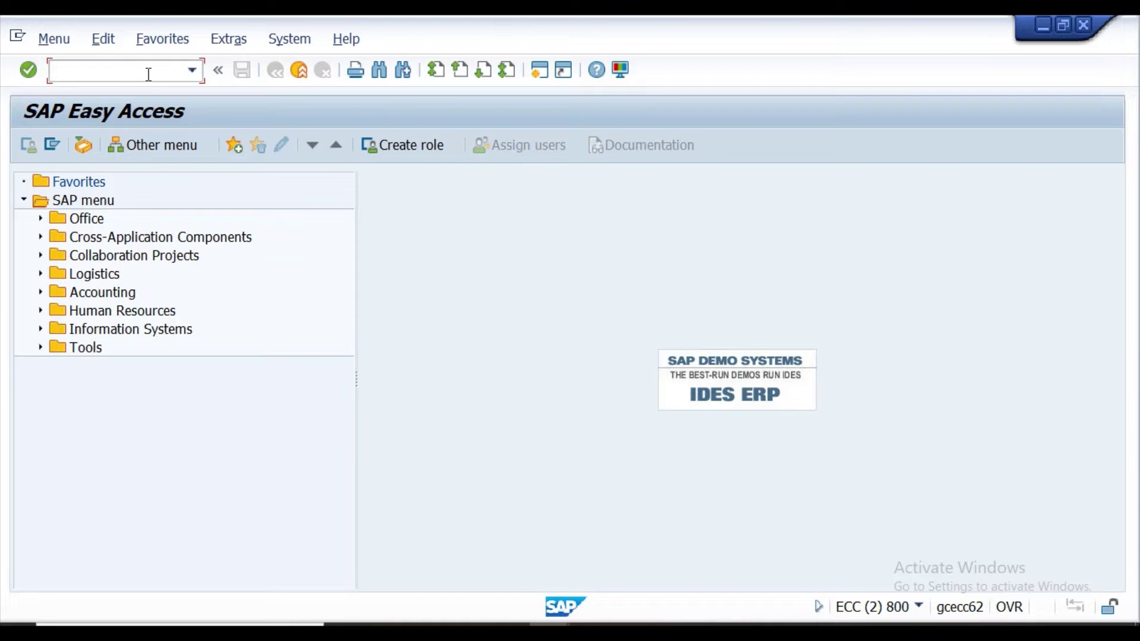
{"action": "type", "text": "SPRO"}
{"action": "key", "text": "Return"}
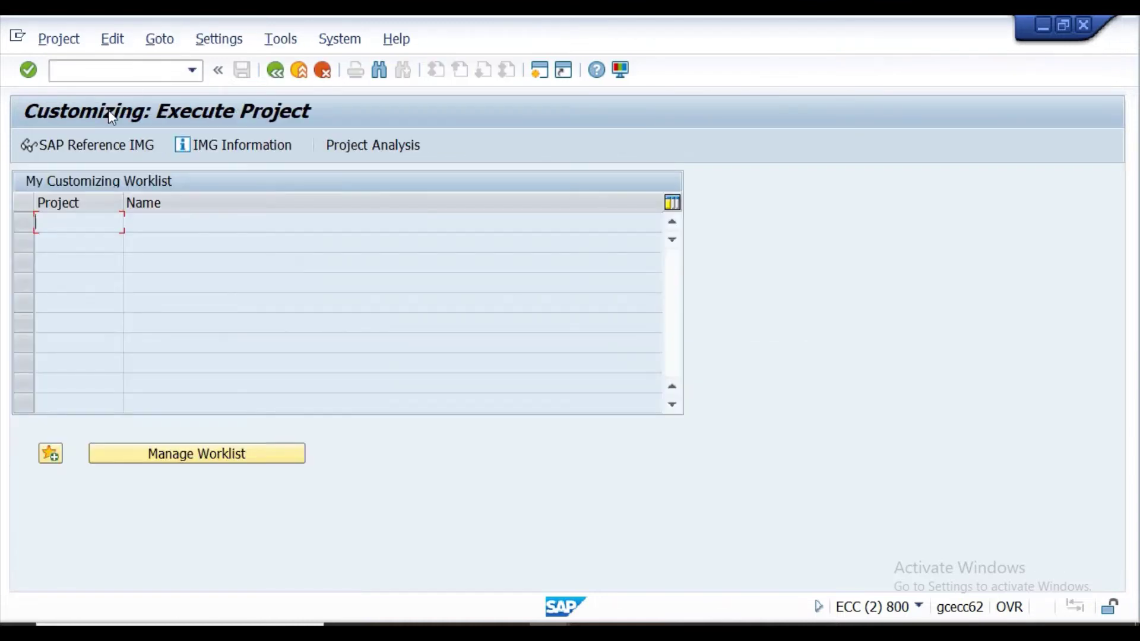
In the SAP Reference IMG, execute Enterprise Structure > Definition > Financial Accounting > Define company.
{"action": "left_click", "coordinate": [109, 145]}
{"action": "left_click", "coordinate": [105, 145]}
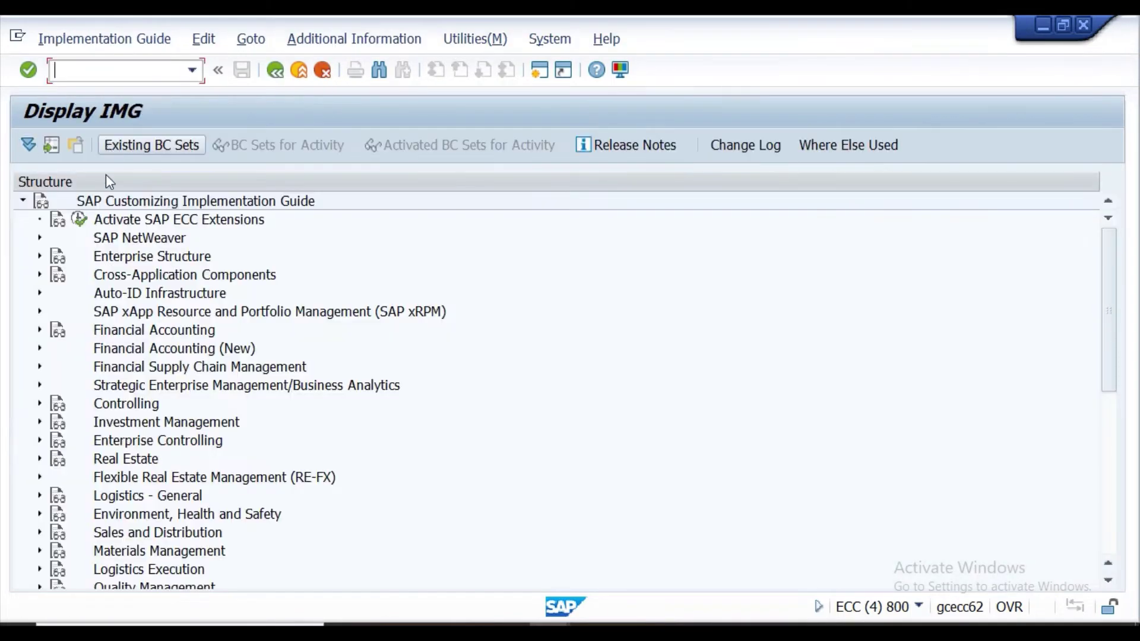
{"action": "left_click", "coordinate": [40, 256]}
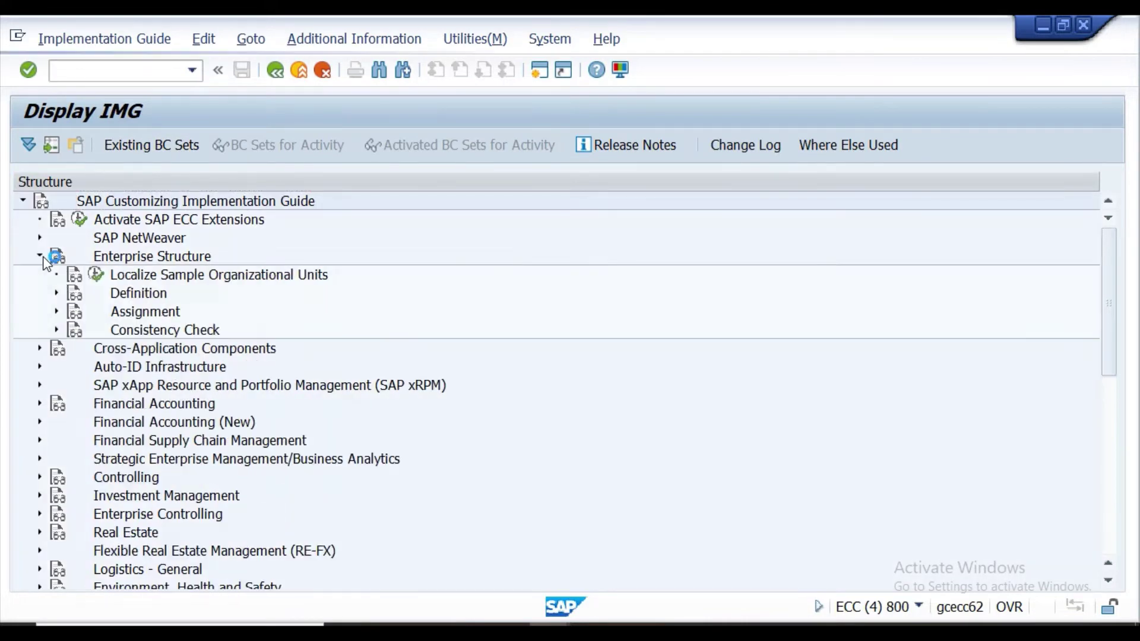
{"action": "left_click", "coordinate": [56, 292]}
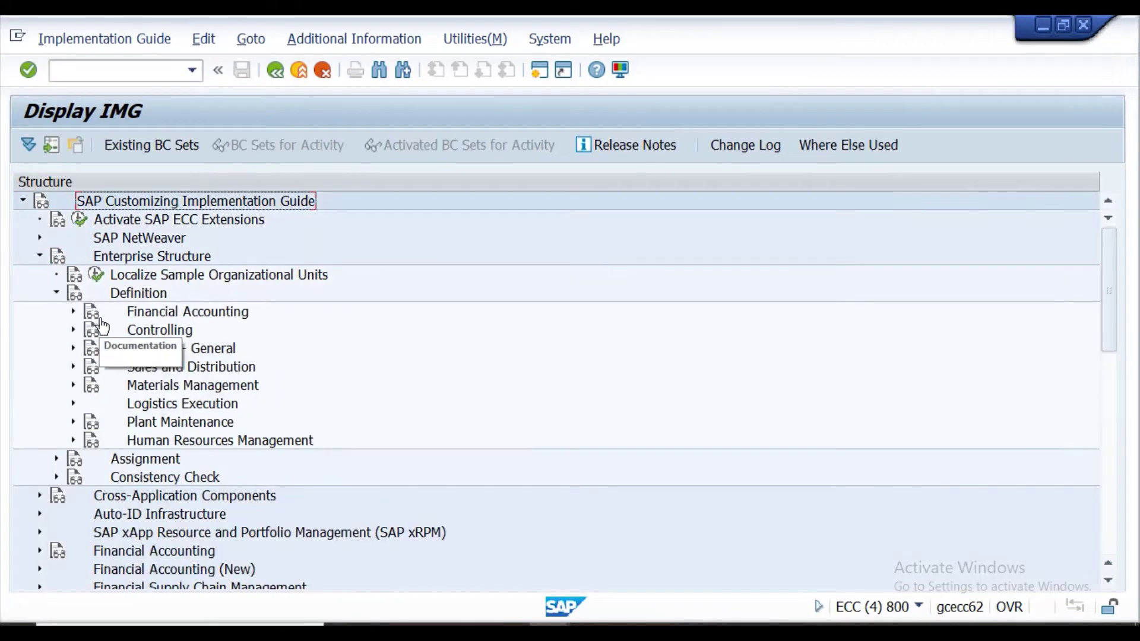
{"action": "left_click", "coordinate": [73, 312]}
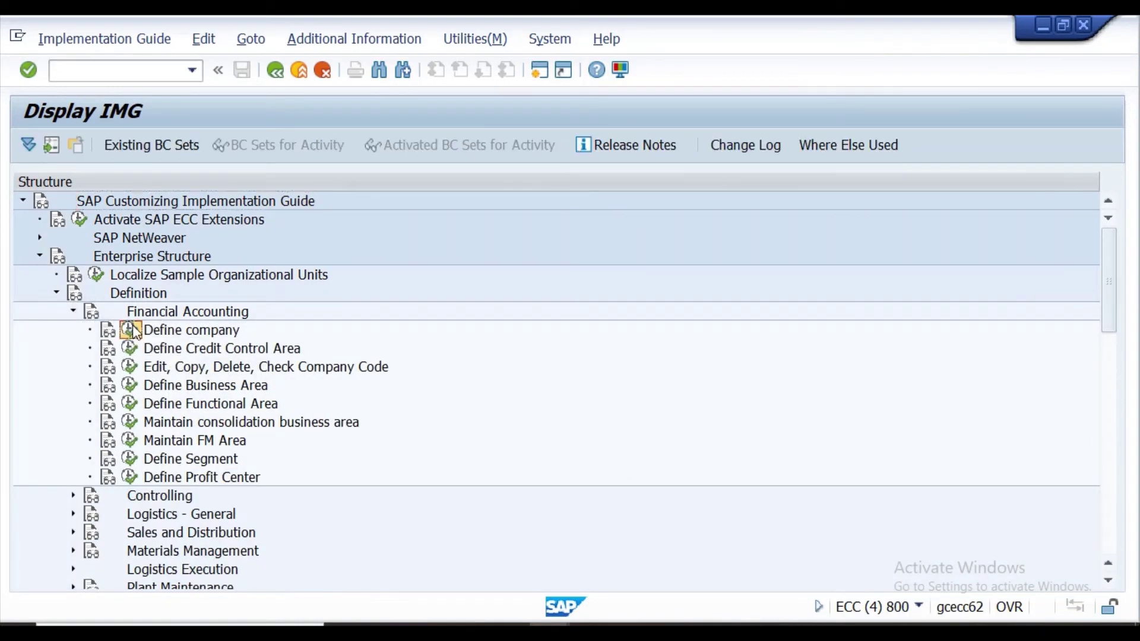
{"action": "left_click", "coordinate": [130, 330]}
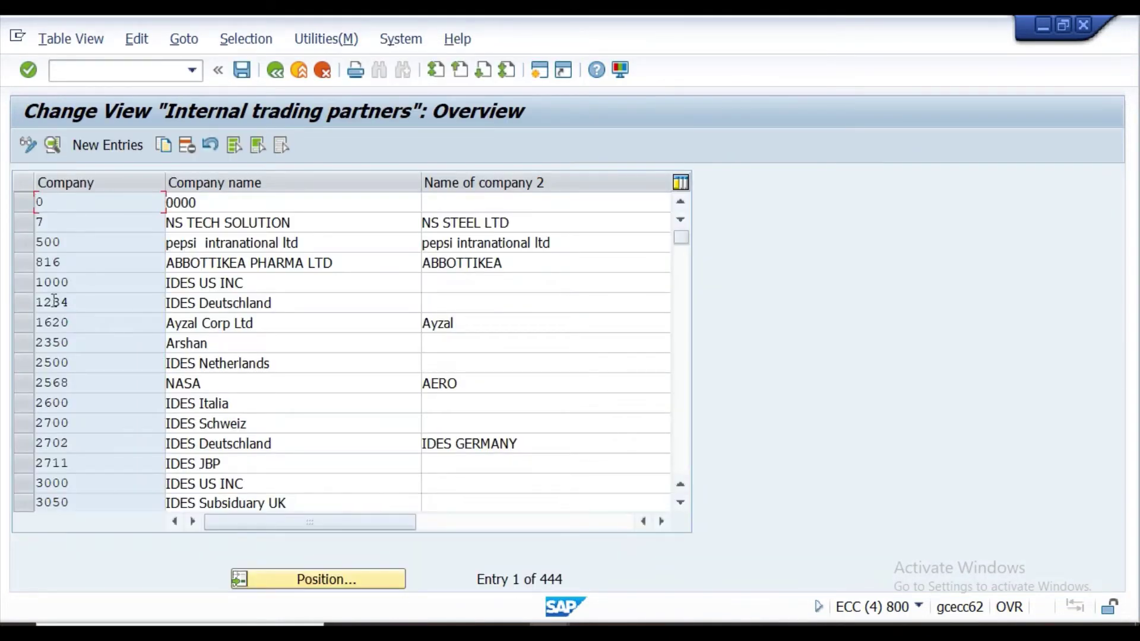
Copy company 1000 IDES US INC as new company PPOP, then start a new session.
{"action": "left_click", "coordinate": [24, 282]}
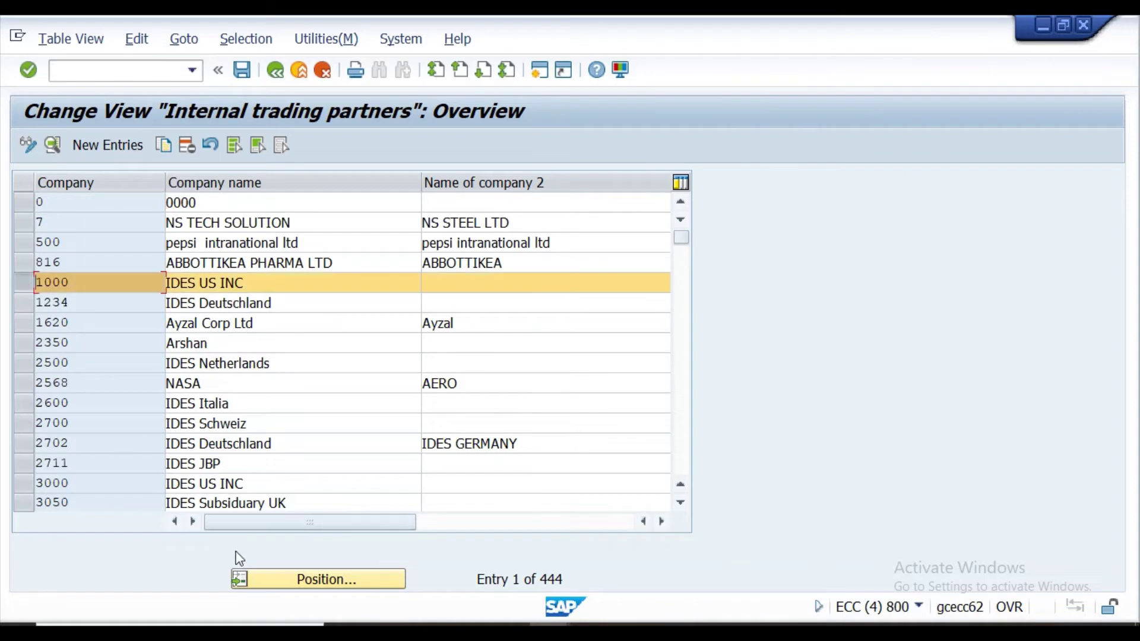
{"action": "key", "text": "F2"}
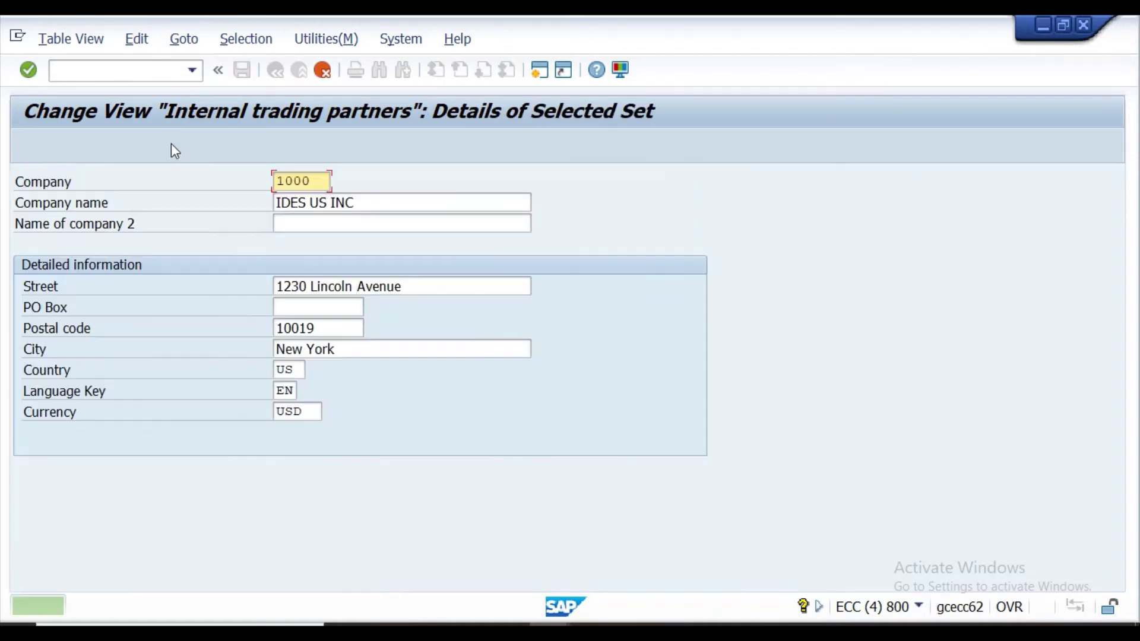
{"action": "left_click", "coordinate": [320, 181]}
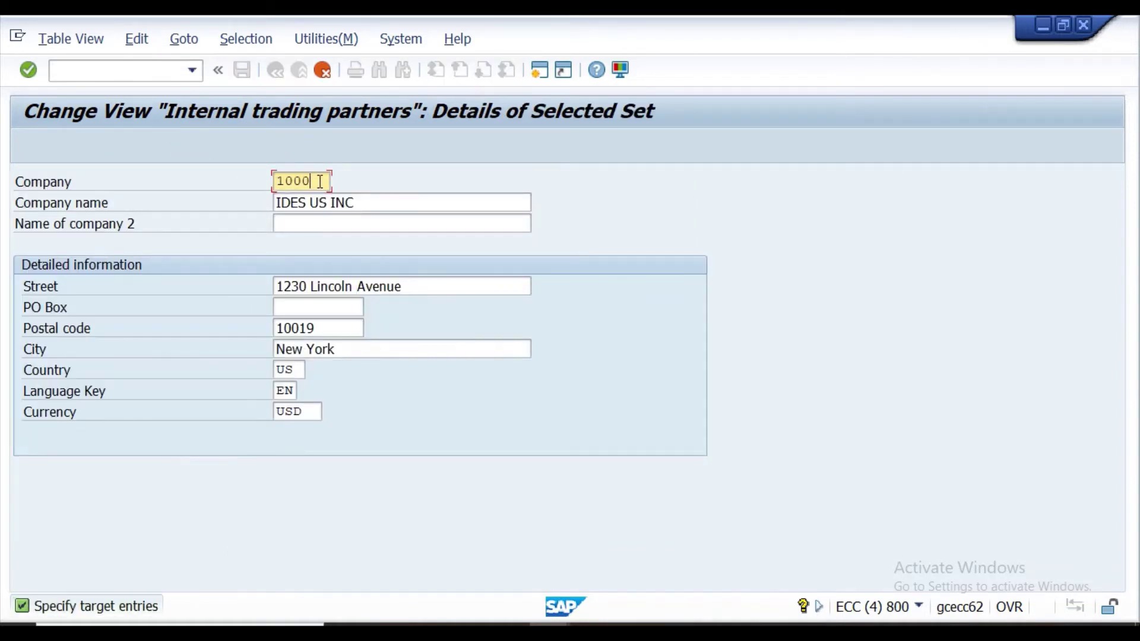
{"action": "key", "text": "BackSpace"}
{"action": "key", "text": "BackSpace"}
{"action": "key", "text": "BackSpace"}
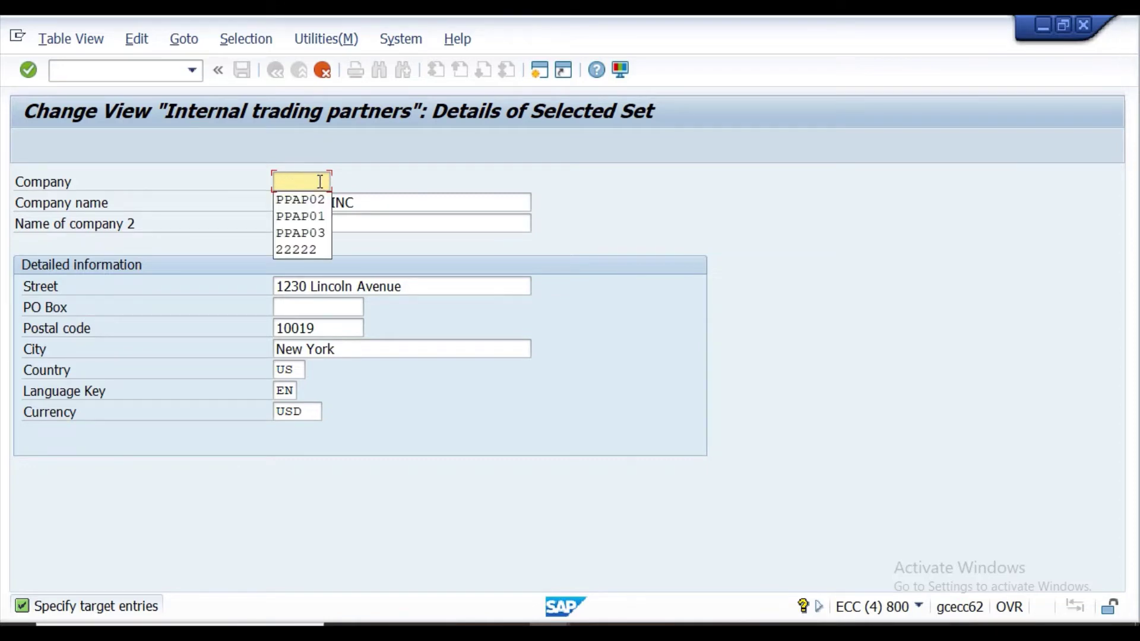
{"action": "type", "text": "pp"}
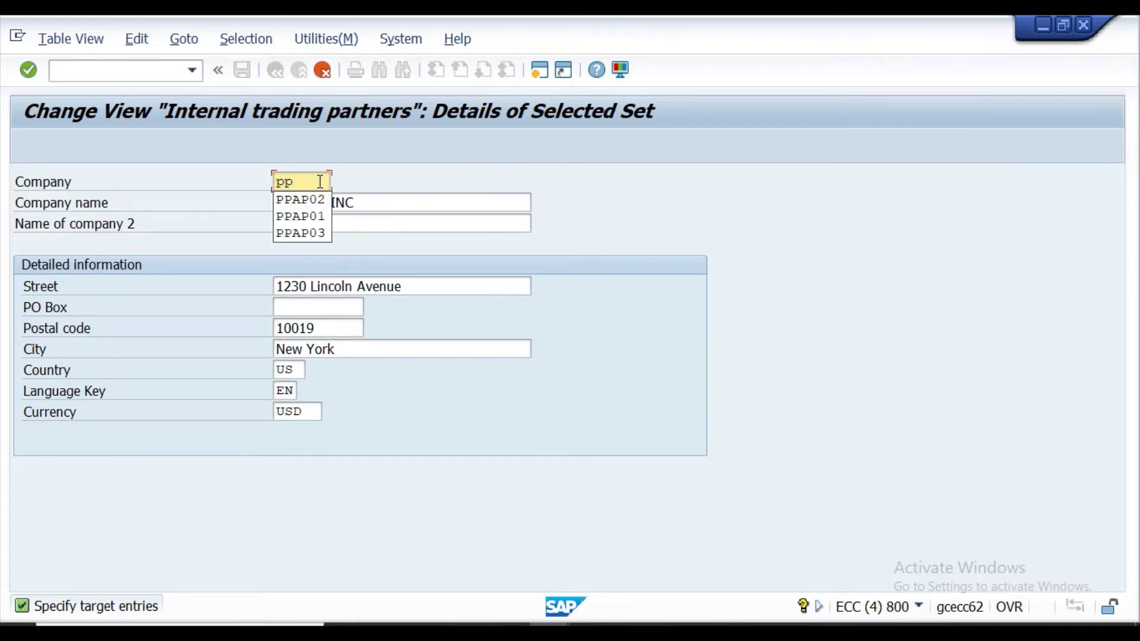
{"action": "type", "text": "op"}
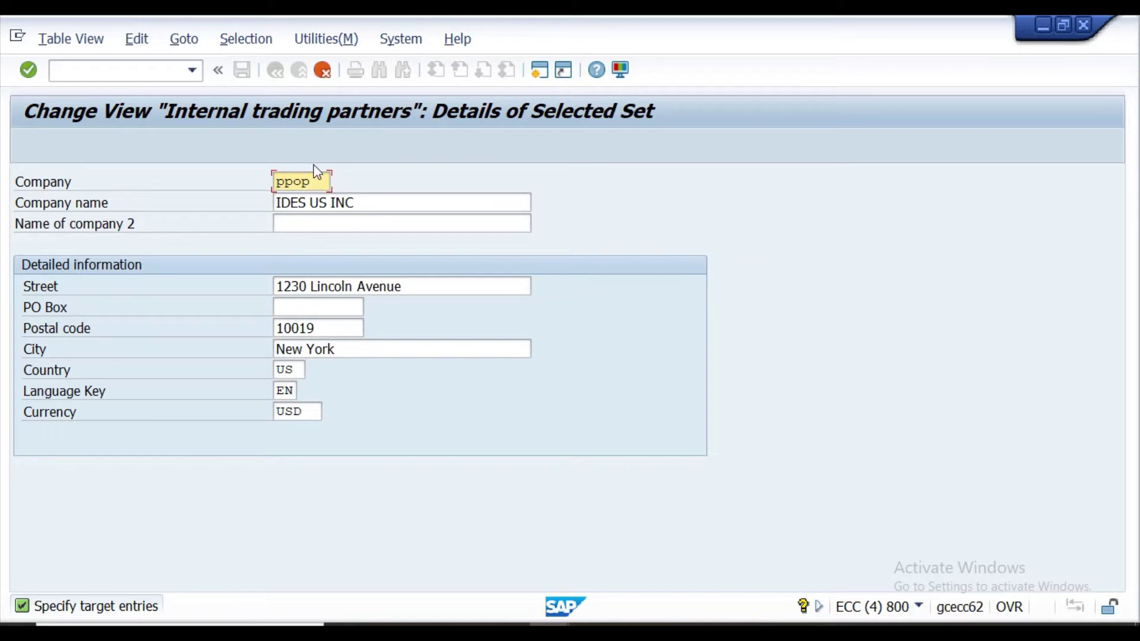
{"action": "left_click", "coordinate": [29, 70]}
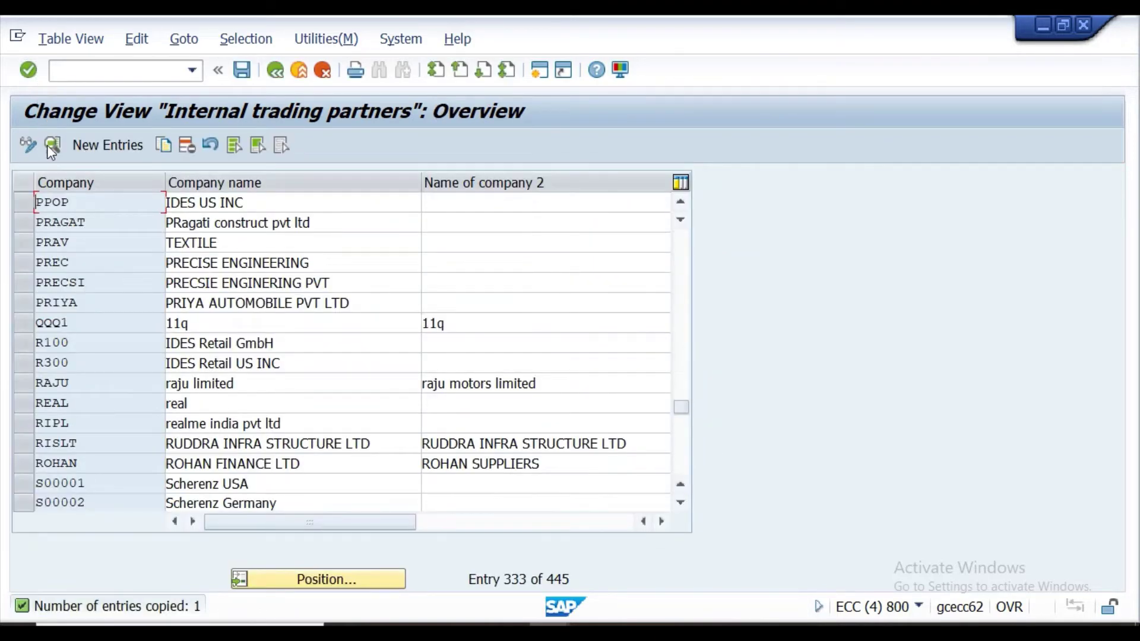
{"action": "left_click", "coordinate": [28, 198]}
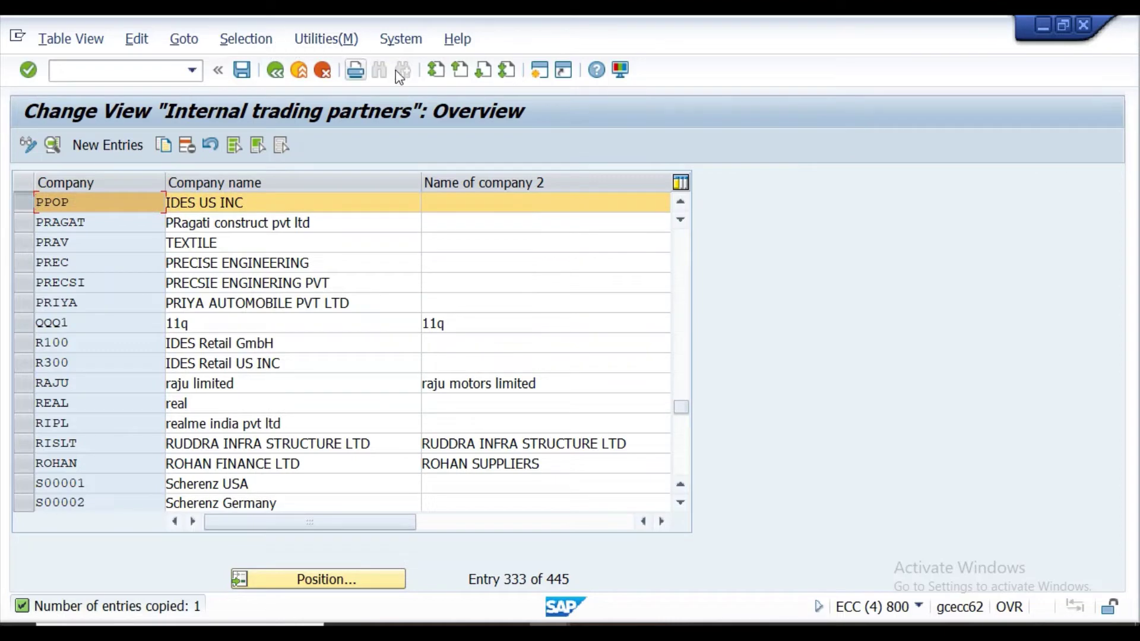
{"action": "left_click", "coordinate": [535, 77]}
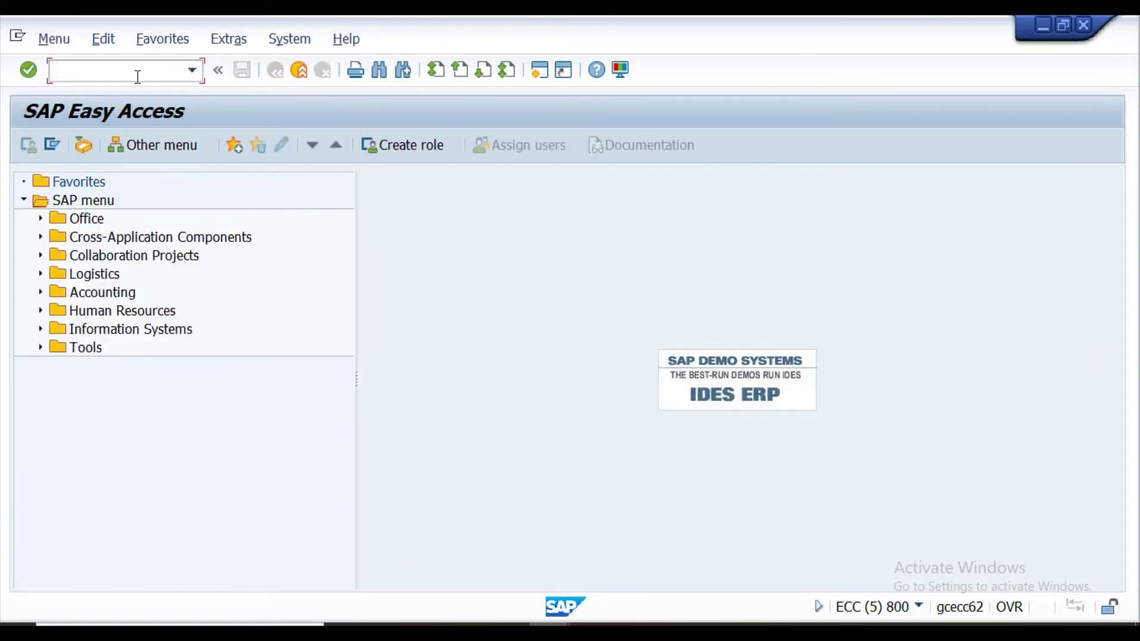
Run SPRO and execute Enterprise Structure > Definition > Financial Accounting > Define company again.
{"action": "type", "text": "spro"}
{"action": "key", "text": "Return"}
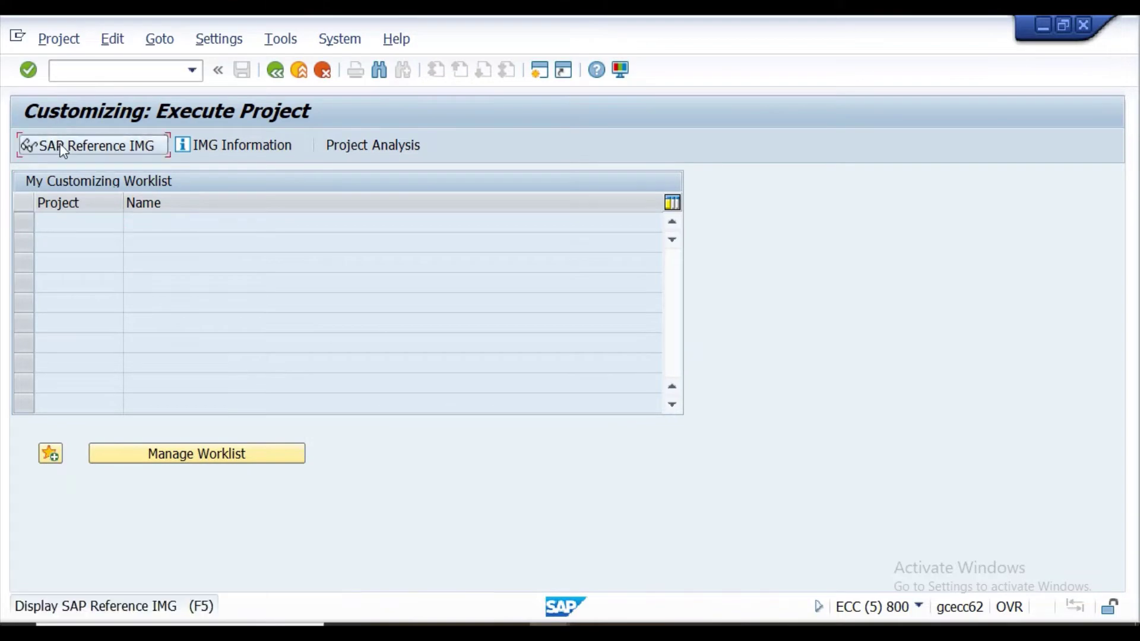
{"action": "left_click", "coordinate": [66, 145]}
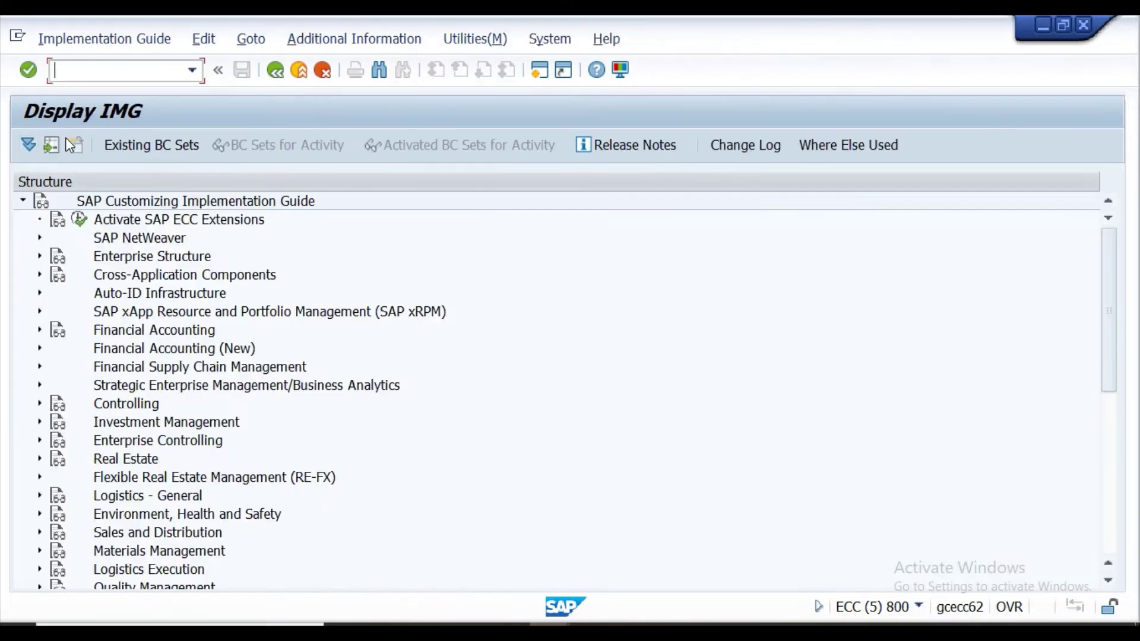
{"action": "left_click", "coordinate": [40, 256]}
{"action": "left_click", "coordinate": [57, 292]}
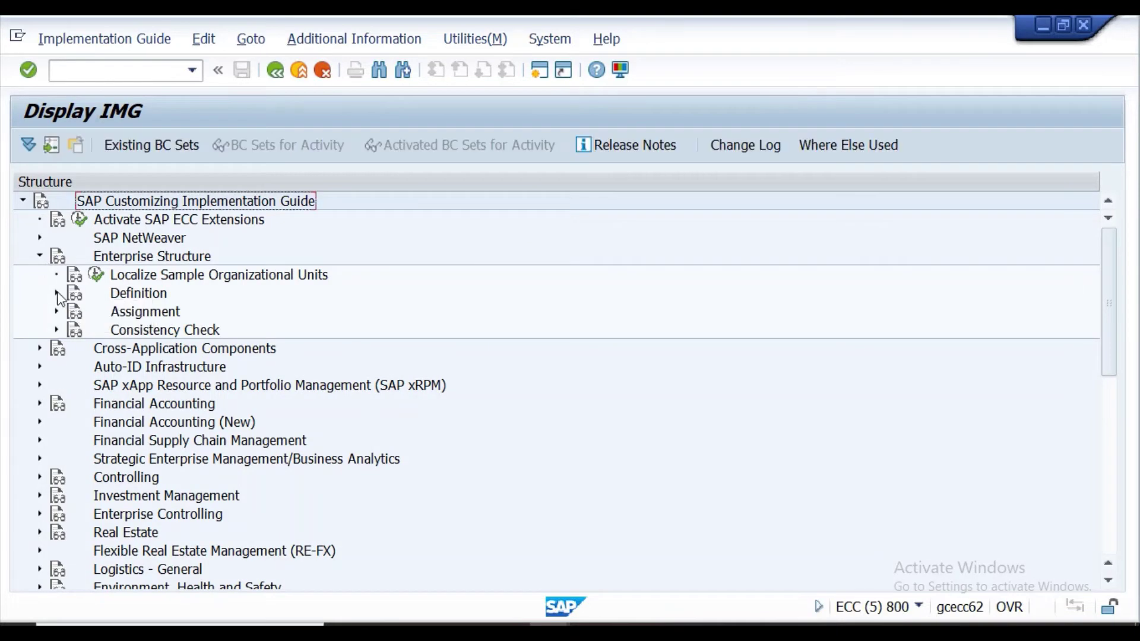
{"action": "left_click", "coordinate": [73, 311]}
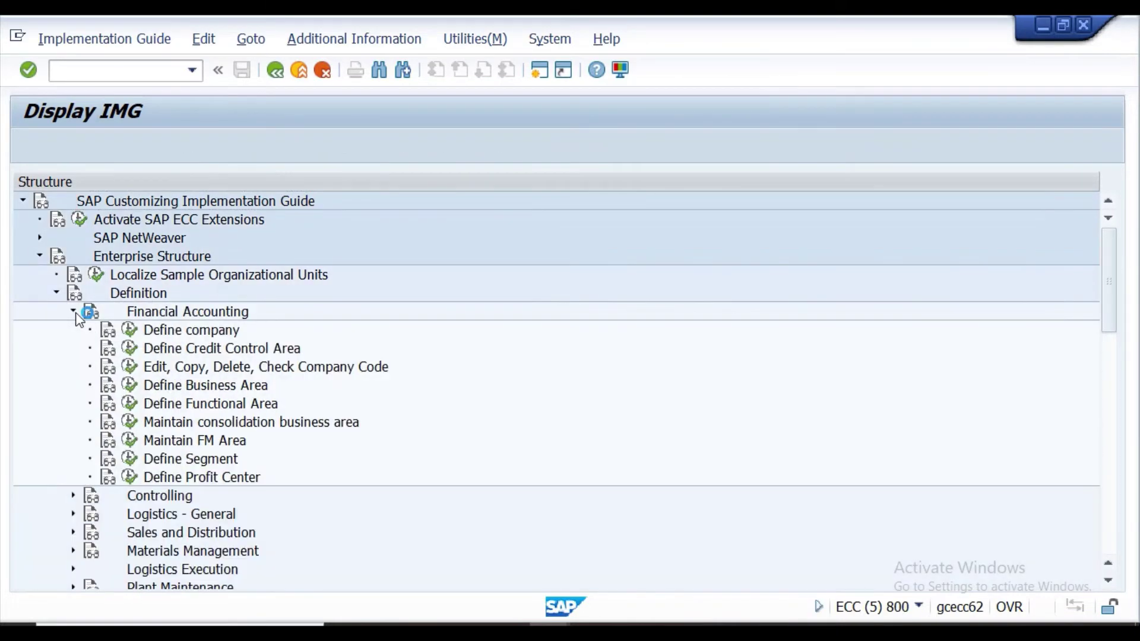
{"action": "left_click", "coordinate": [130, 330]}
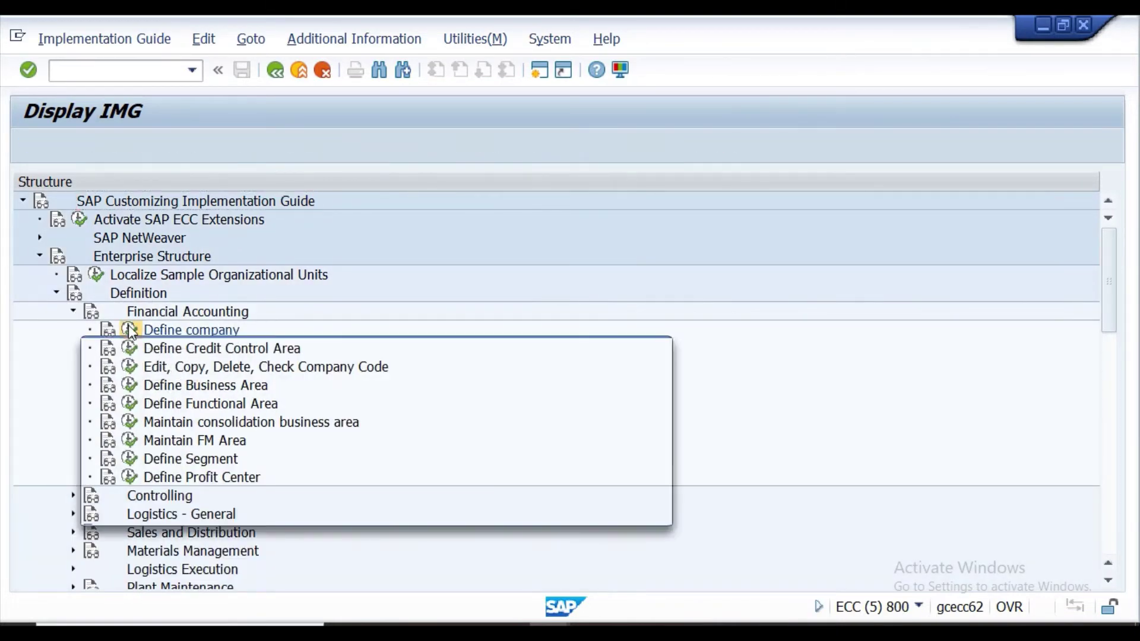
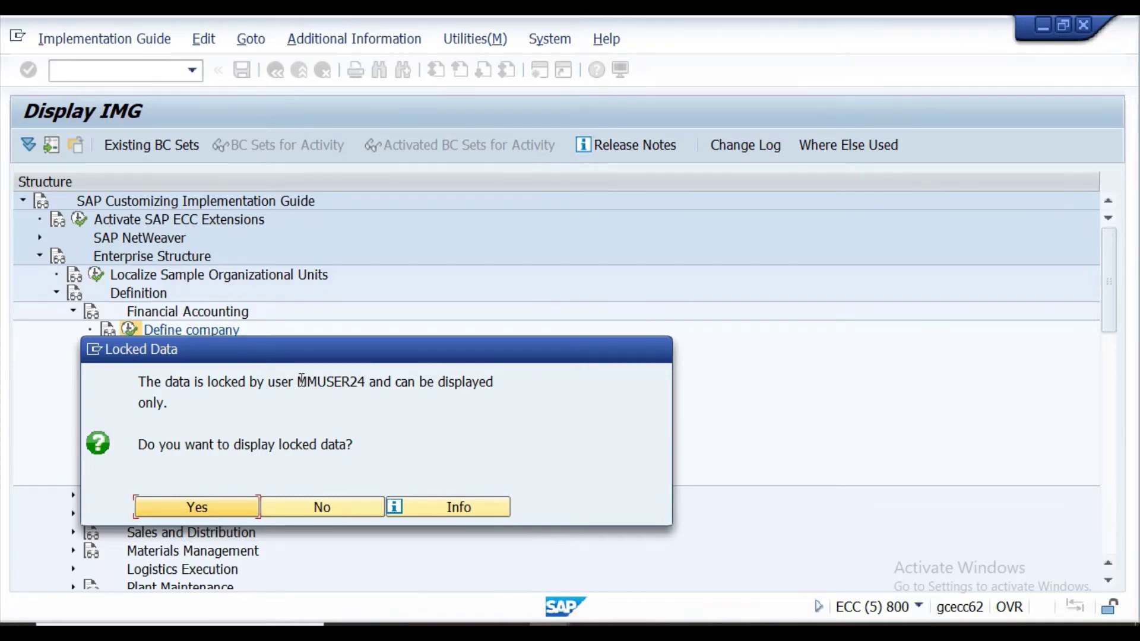
Select the locking user's name and snip the Display IMG screen showing the Locked Data message.
{"action": "left_click_drag", "start_coordinate": [302, 379], "coordinate": [367, 380]}
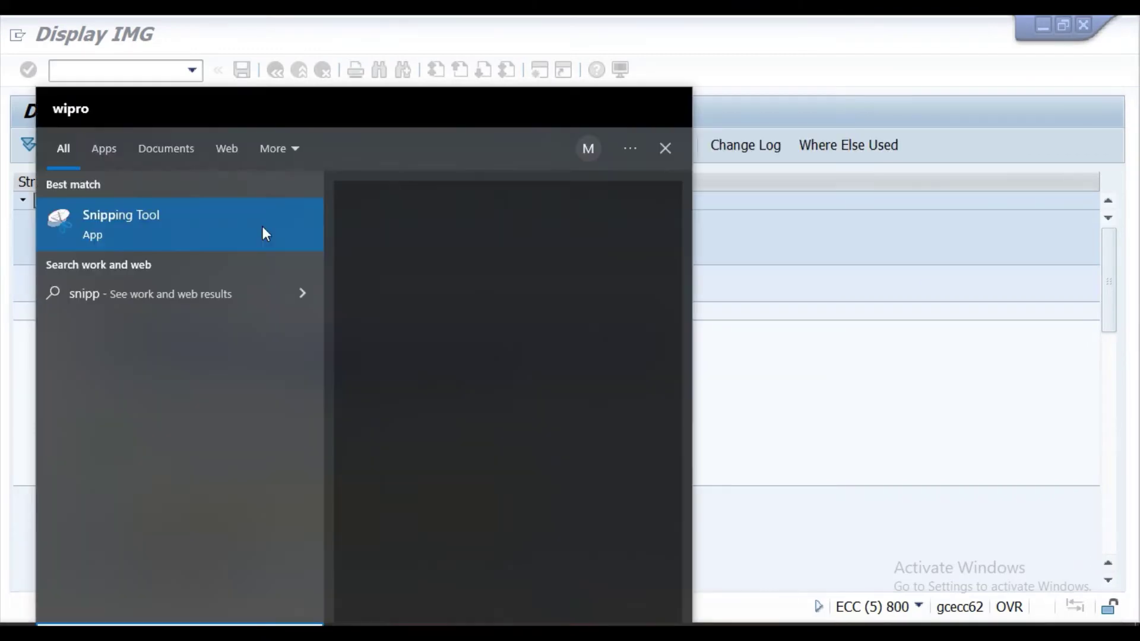
{"action": "left_click", "coordinate": [263, 227]}
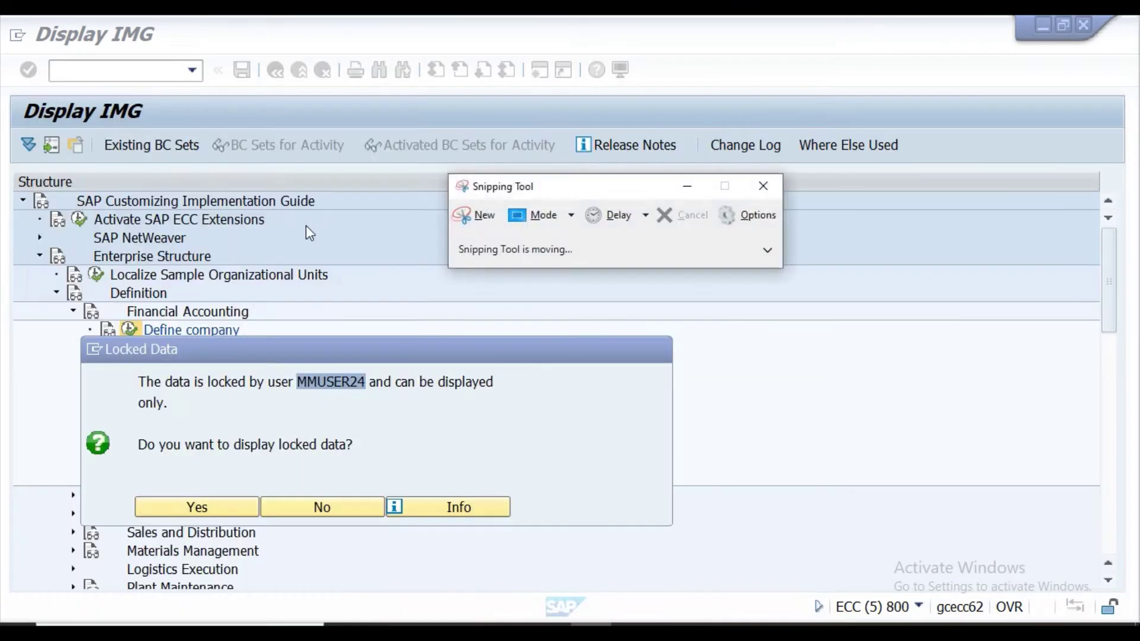
{"action": "left_click", "coordinate": [468, 215]}
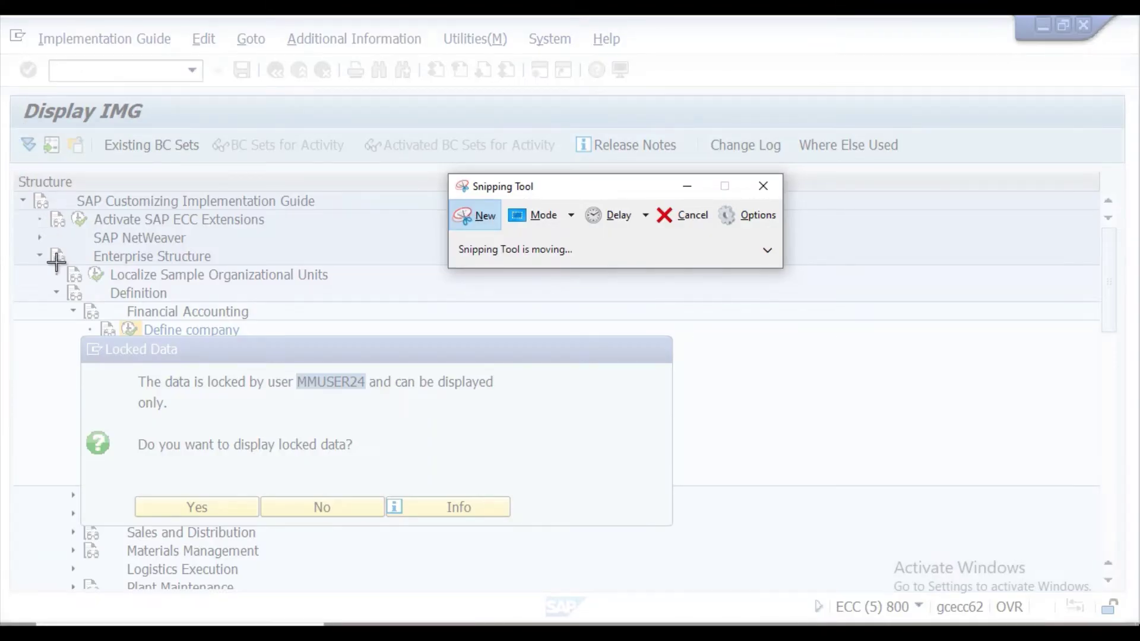
{"action": "left_click_drag", "start_coordinate": [12, 95], "coordinate": [917, 616]}
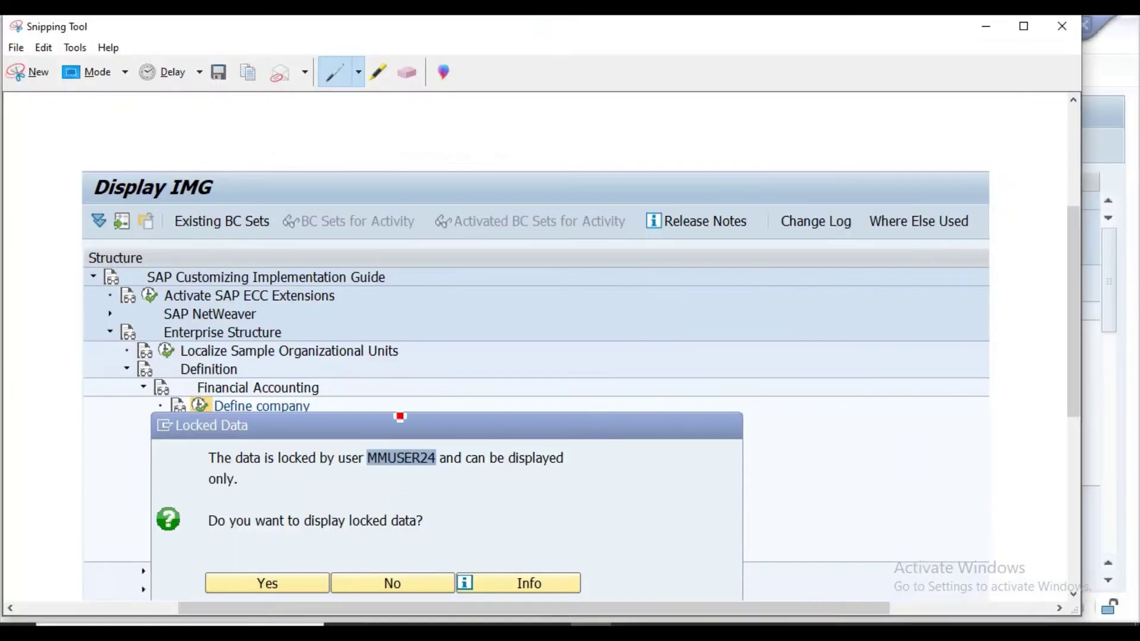
Mark the locked-data message and the locking user's name with yellow highlighter in the snip.
{"action": "left_click", "coordinate": [382, 73]}
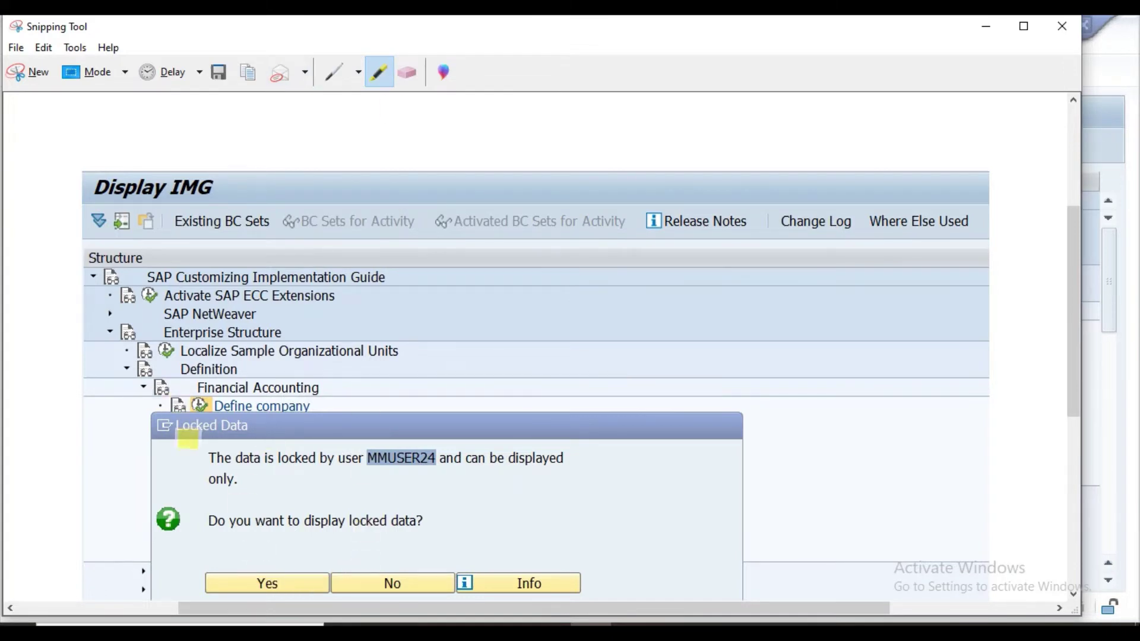
{"action": "left_click_drag", "start_coordinate": [160, 458], "coordinate": [366, 386]}
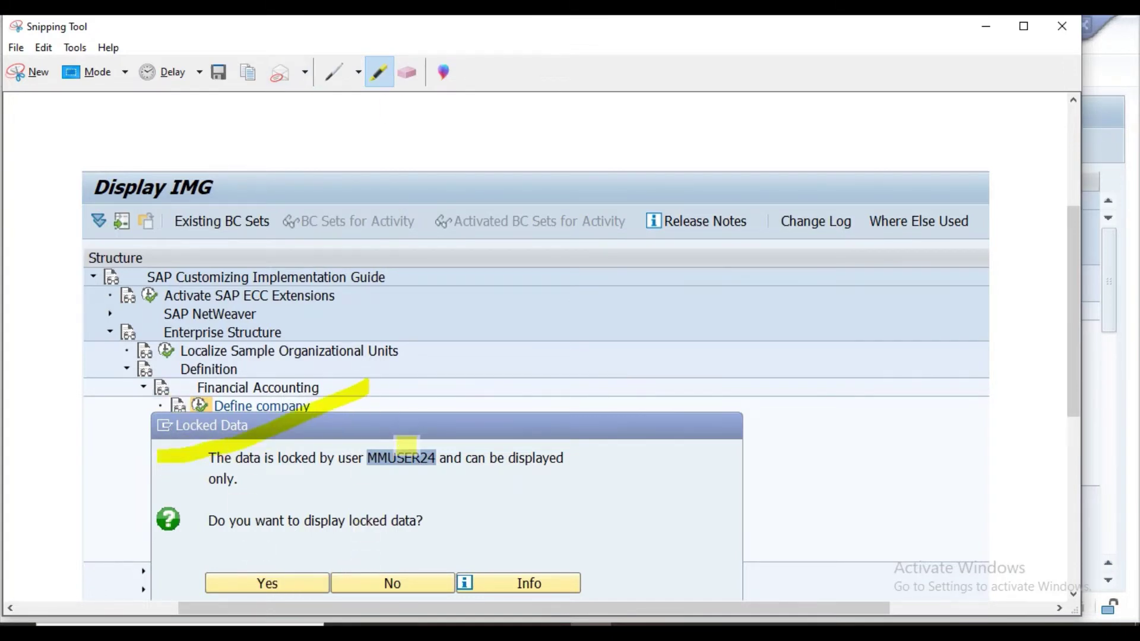
{"action": "mouse_move", "coordinate": [366, 450]}
{"action": "left_mouse_down"}
{"action": "mouse_move", "coordinate": [382, 465]}
{"action": "mouse_move", "coordinate": [445, 459]}
{"action": "mouse_move", "coordinate": [396, 460]}
{"action": "left_mouse_up"}
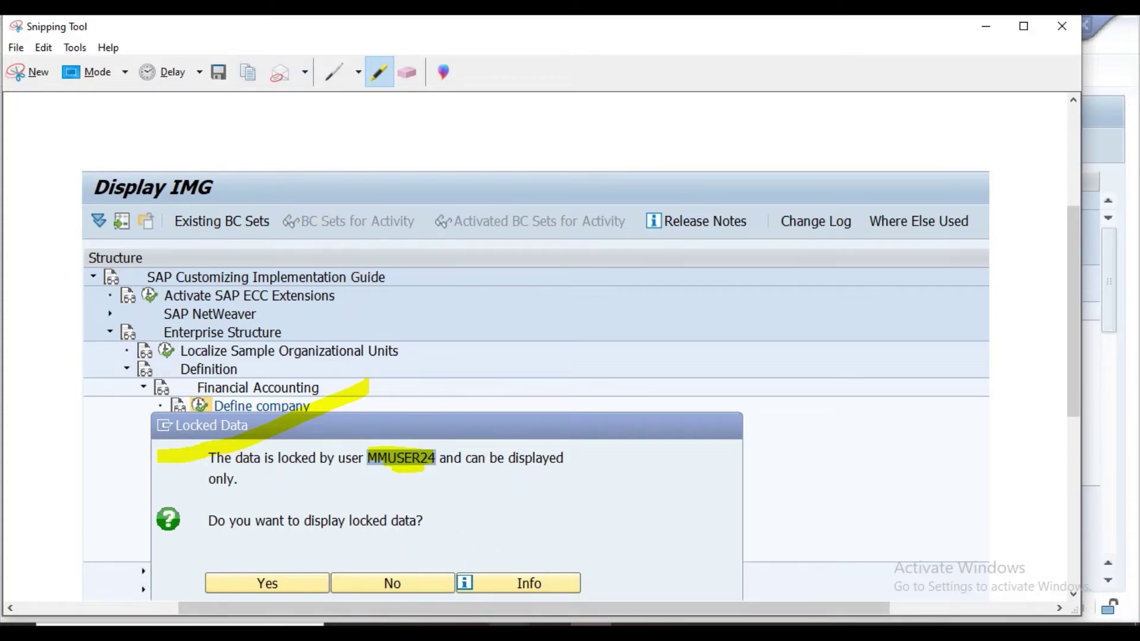
{"action": "key", "text": "alt+Tab"}
Paste the highlighted Locked Data screenshot near the top of page 1 of the Word notes.
{"action": "scroll", "coordinate": [534, 420], "scroll_direction": "up", "scroll_amount": 5}
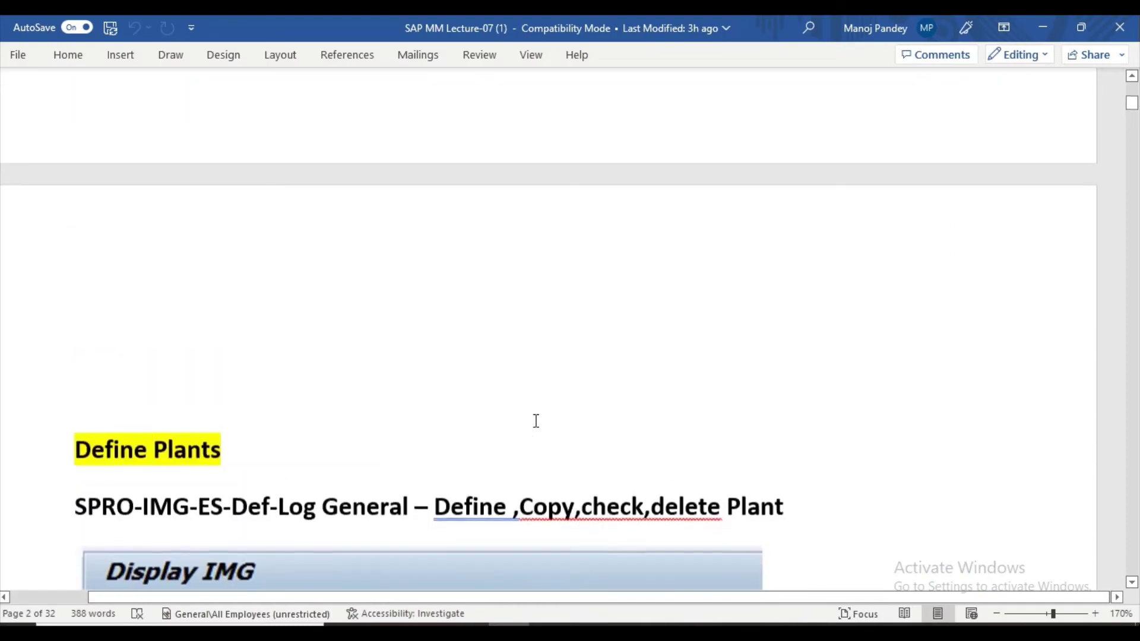
{"action": "scroll", "coordinate": [535, 421], "scroll_direction": "up", "scroll_amount": 15}
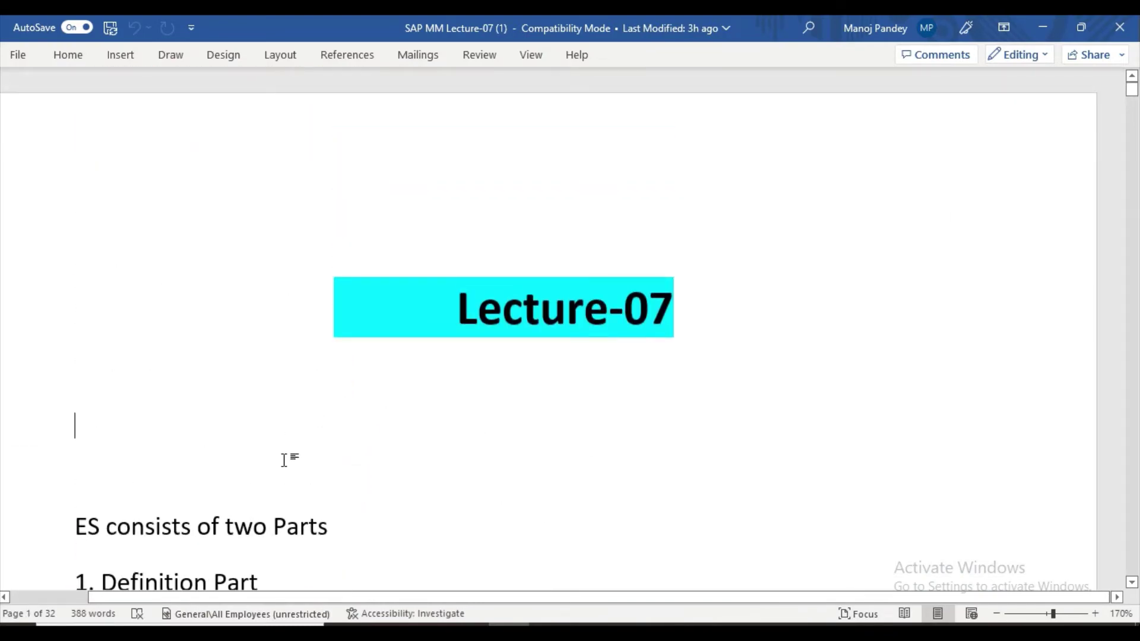
{"action": "key", "text": "ctrl+v"}
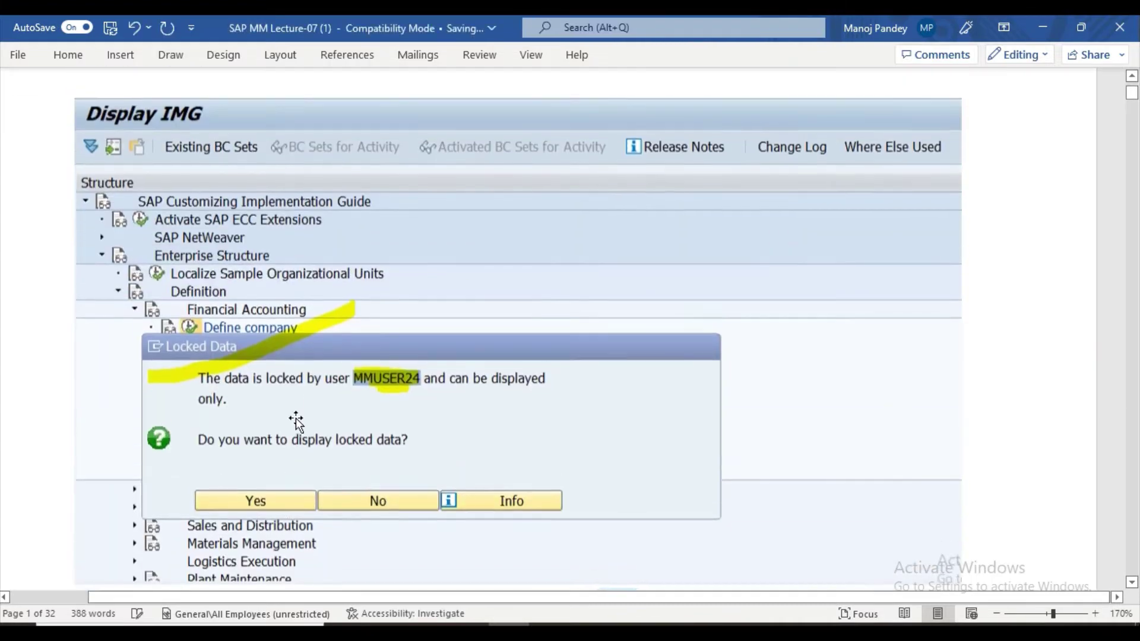
{"action": "scroll", "coordinate": [337, 382], "scroll_direction": "down", "scroll_amount": 5}
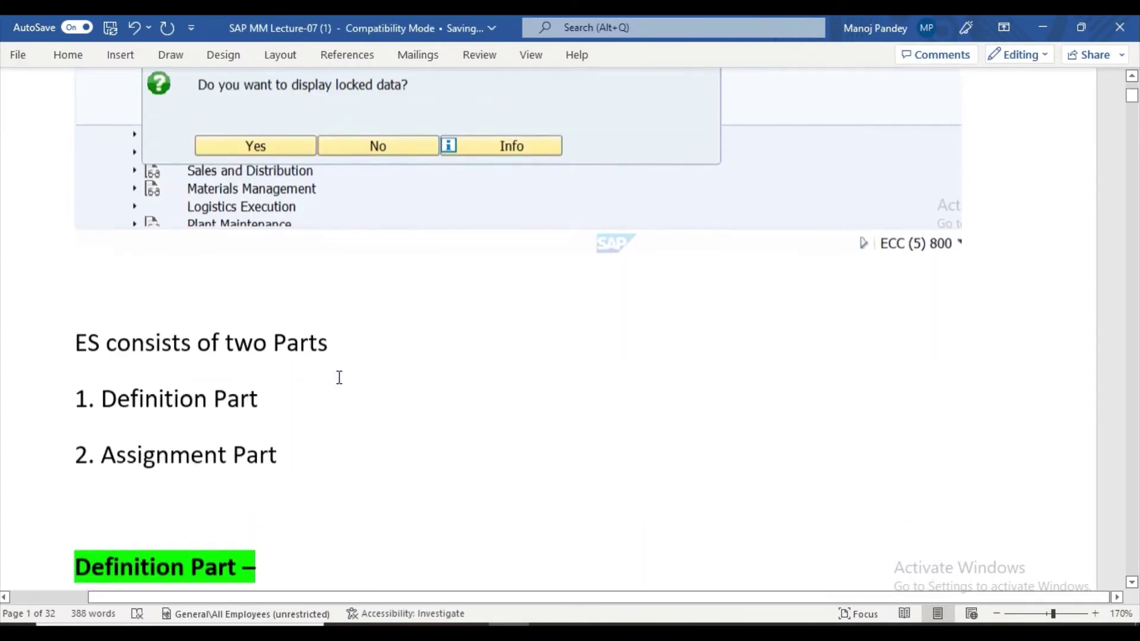
{"action": "scroll", "coordinate": [339, 377], "scroll_direction": "up", "scroll_amount": 3}
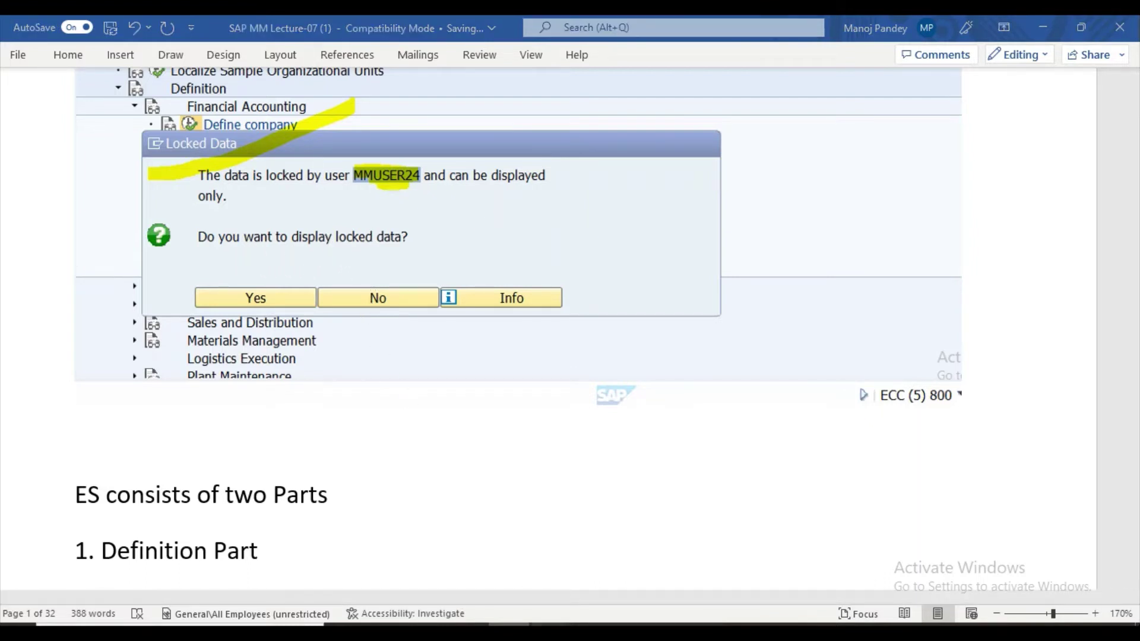
{"action": "mouse_move", "coordinate": [720, 557]}
{"action": "left_click", "coordinate": [968, 561]}
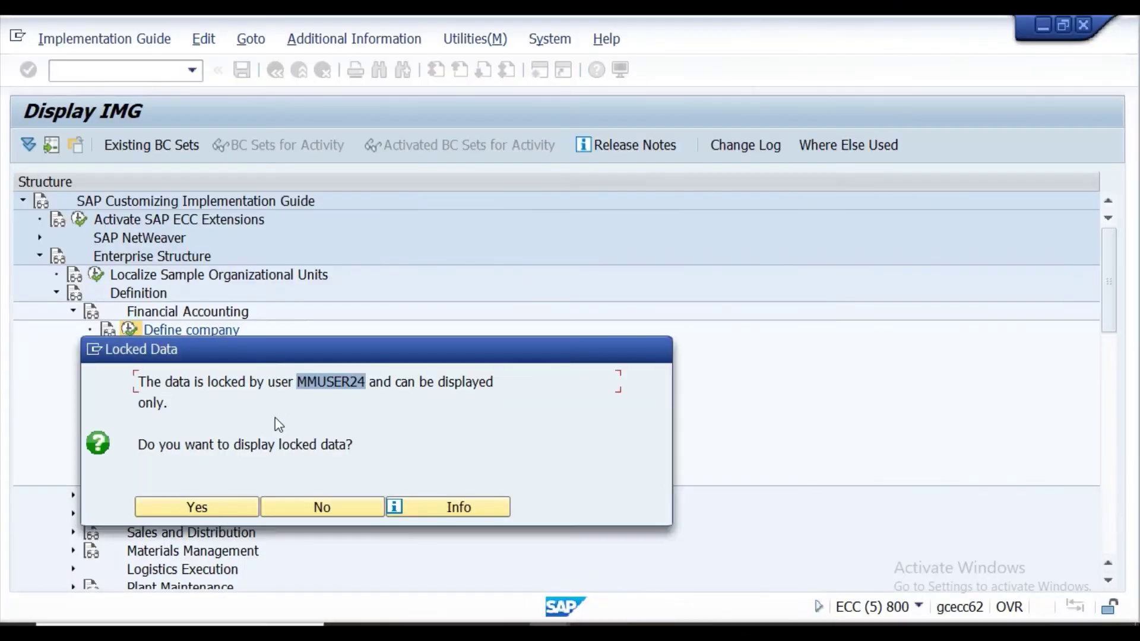
Create a new SAP session and run transaction SM12 to reach Select Lock Entries.
{"action": "left_click", "coordinate": [95, 351]}
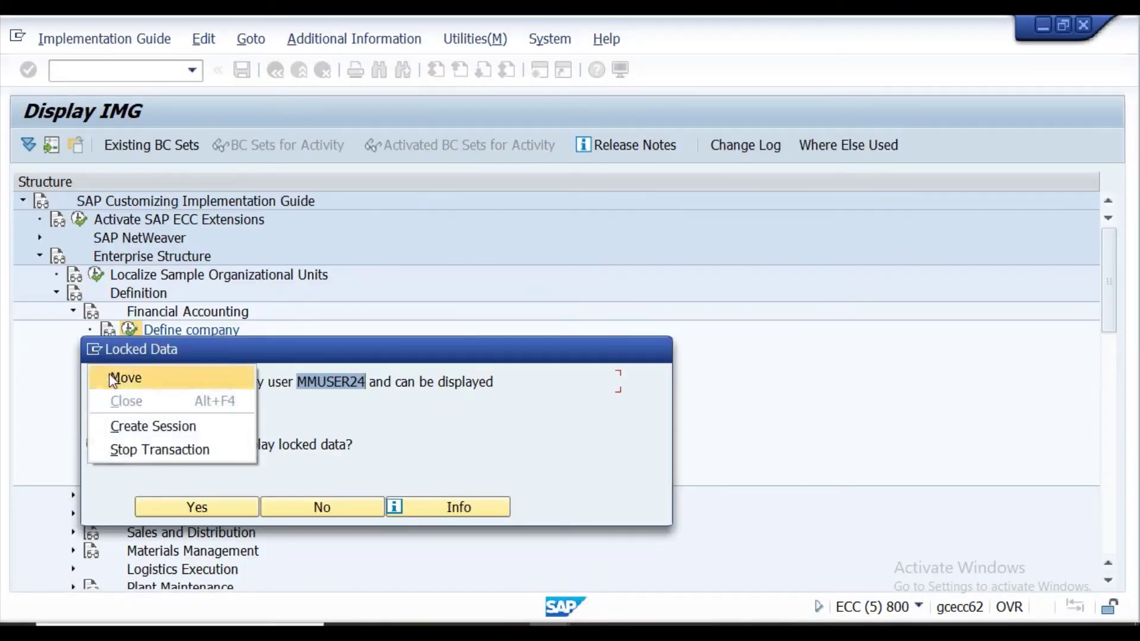
{"action": "left_click", "coordinate": [127, 434]}
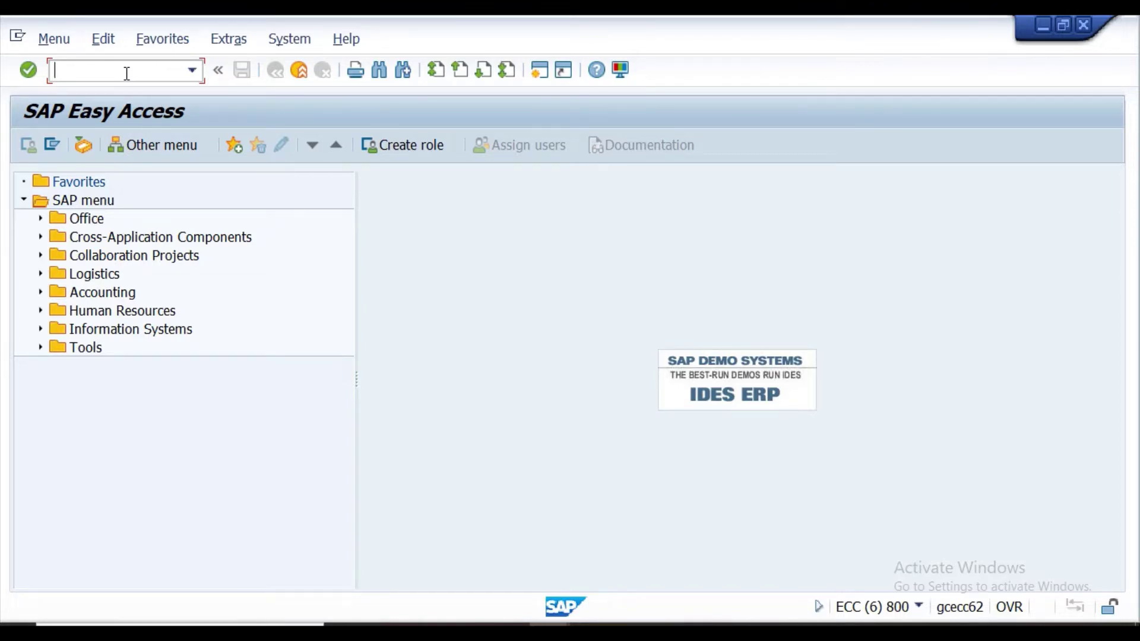
{"action": "type", "text": "sm12"}
{"action": "key", "text": "Return"}
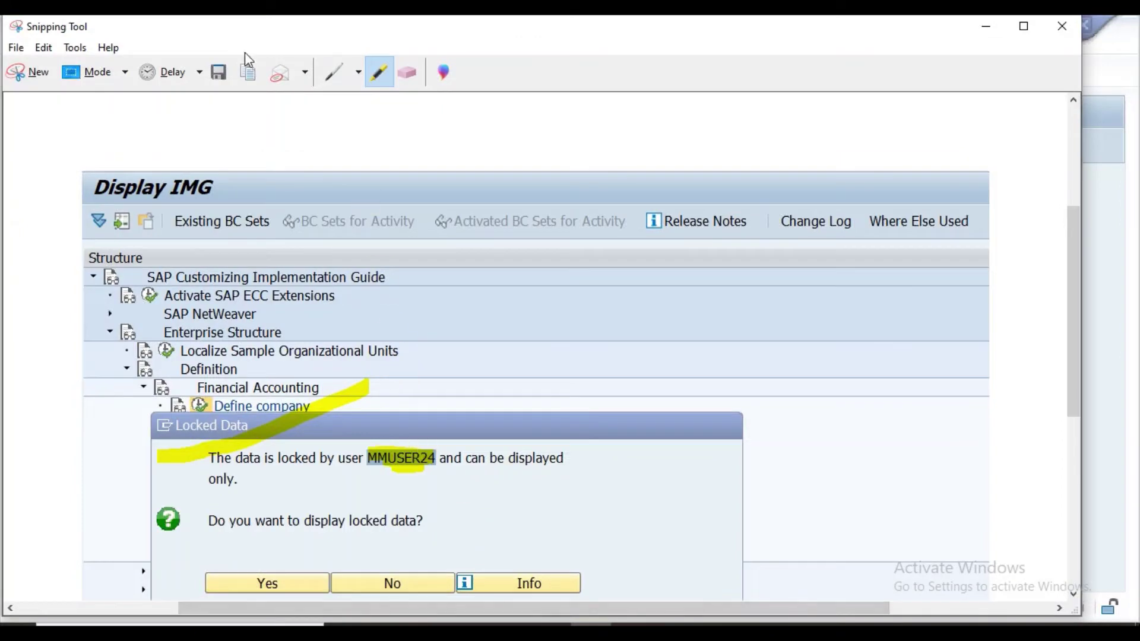
Snip the Select Lock Entries screen with client 800 and copy the capture.
{"action": "left_click", "coordinate": [33, 71]}
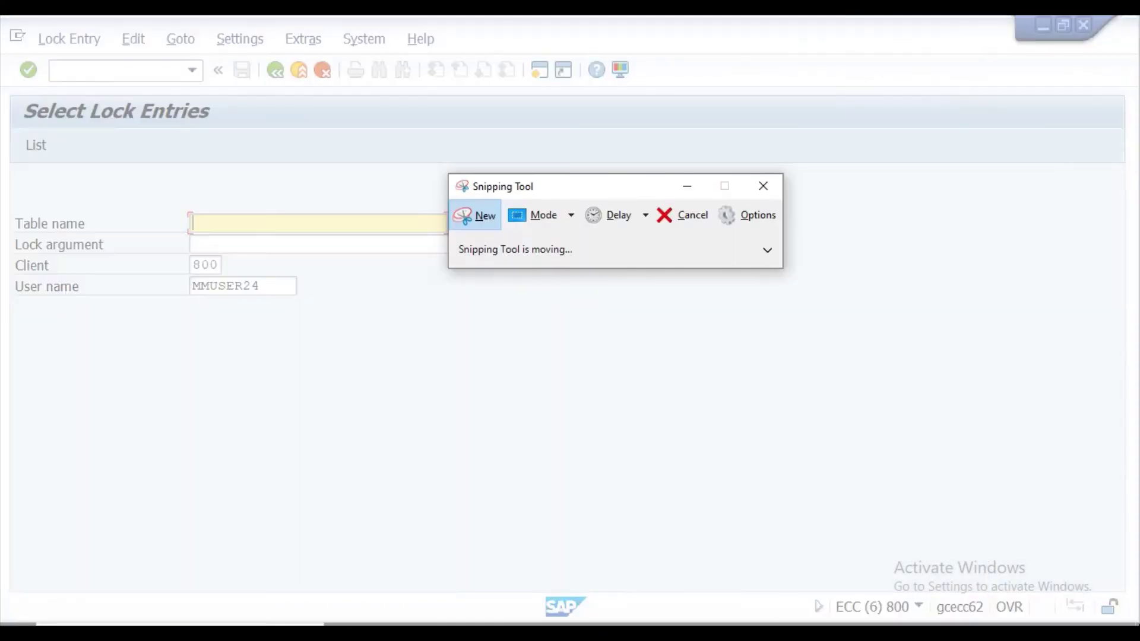
{"action": "mouse_move", "coordinate": [1, 49]}
{"action": "left_mouse_down"}
{"action": "mouse_move", "coordinate": [247, 273]}
{"action": "mouse_move", "coordinate": [625, 371]}
{"action": "mouse_move", "coordinate": [757, 380]}
{"action": "left_mouse_up"}
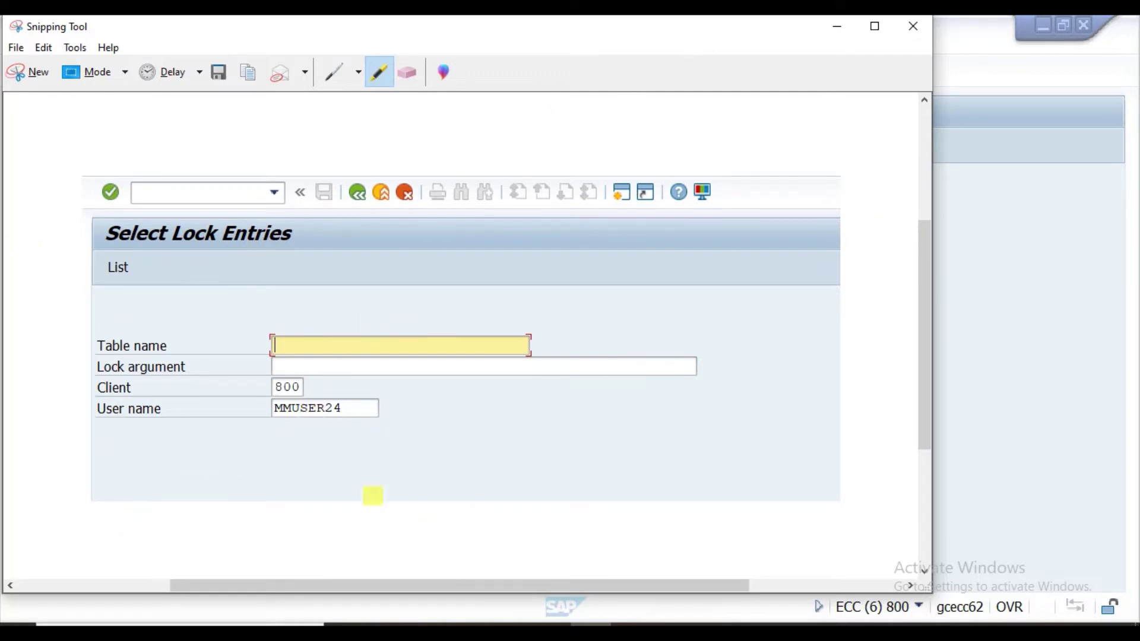
{"action": "left_click", "coordinate": [257, 77]}
{"action": "key", "text": "alt+Tab"}
Type the note 'Use TC-SM12' and paste the Select Lock Entries screenshot beneath it.
{"action": "scroll", "coordinate": [542, 363], "scroll_direction": "down", "scroll_amount": 2}
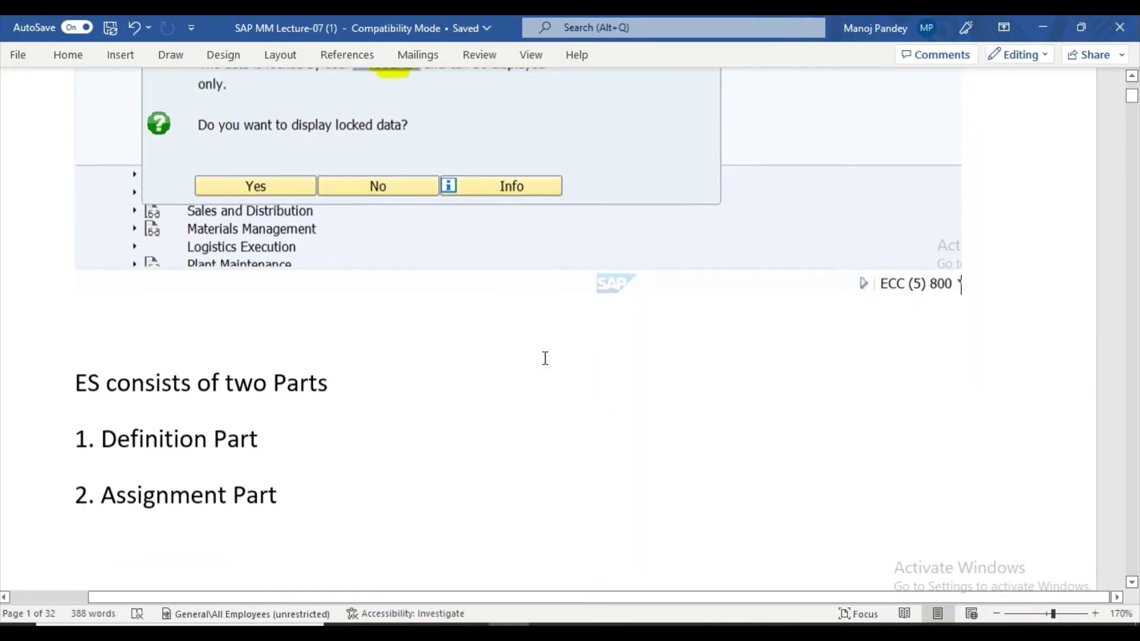
{"action": "scroll", "coordinate": [161, 448], "scroll_direction": "up", "scroll_amount": 2}
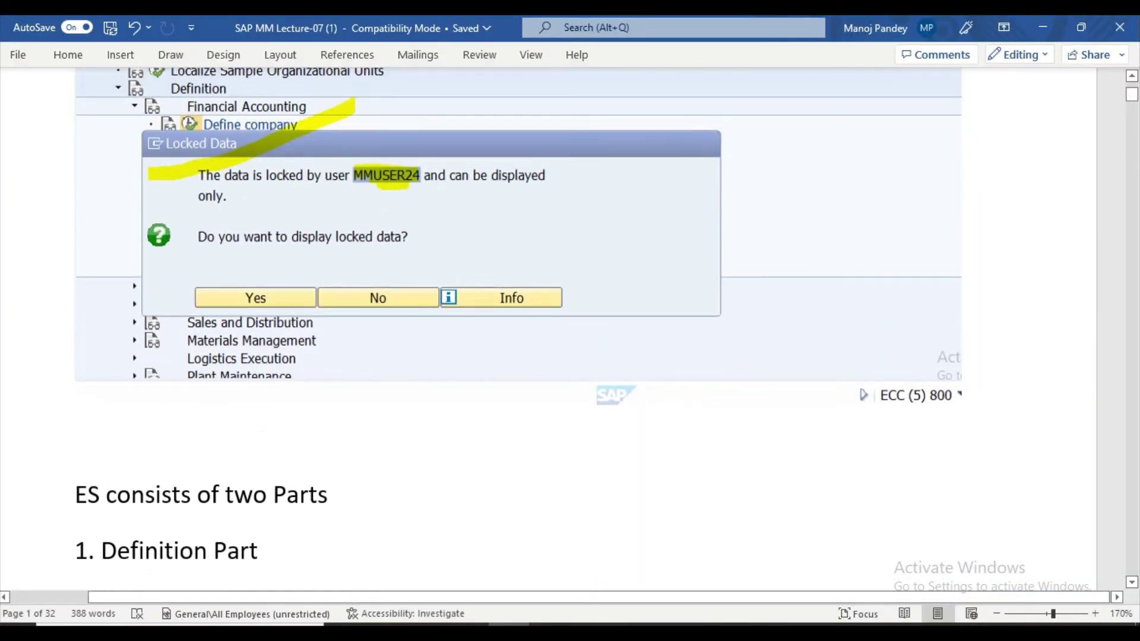
{"action": "type", "text": "Use "}
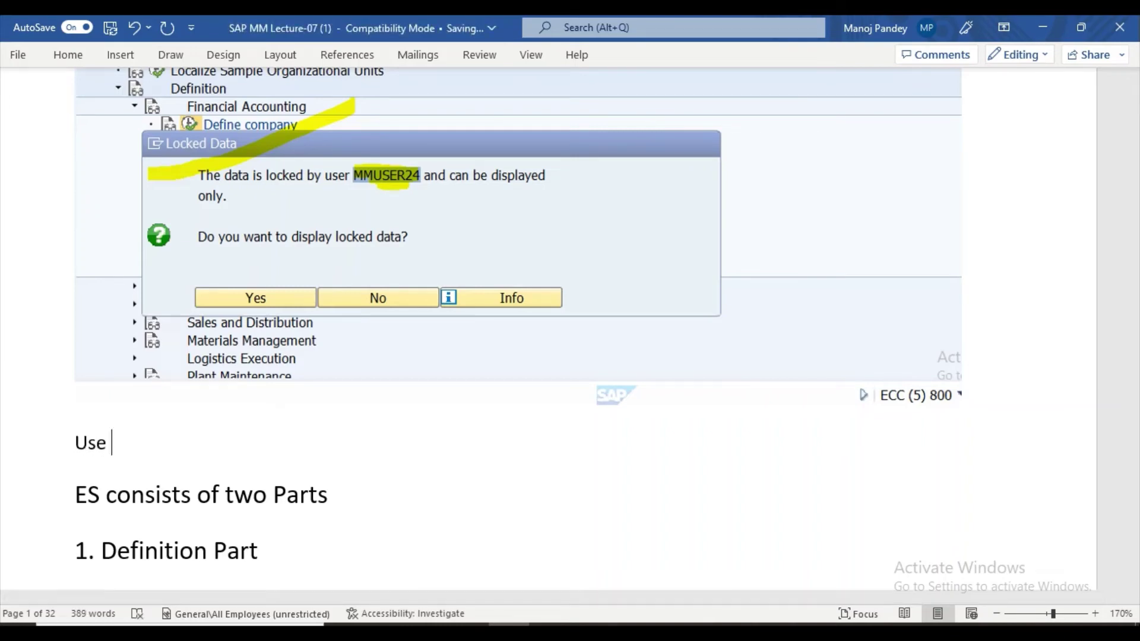
{"action": "type", "text": "tC-SM12"}
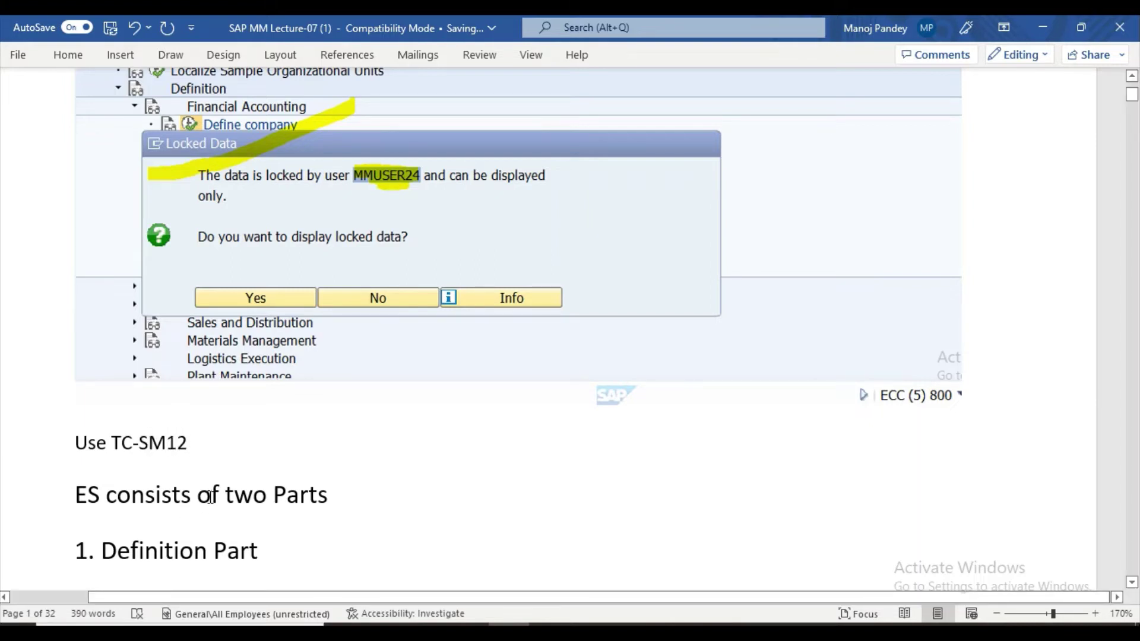
{"action": "key", "text": "Return"}
{"action": "key", "text": "ctrl+v"}
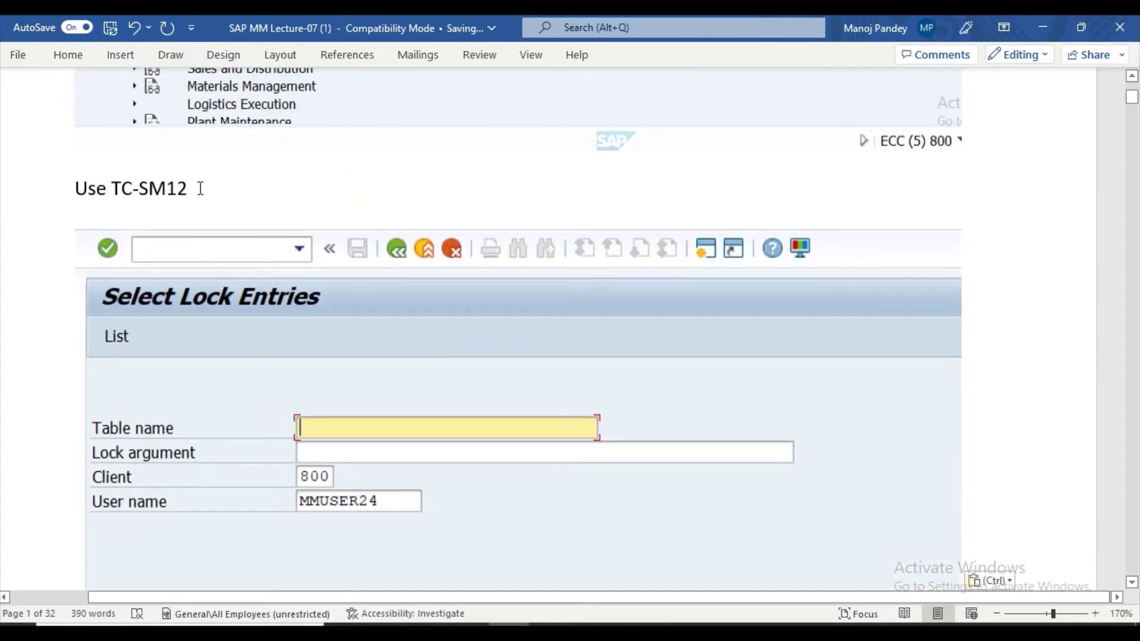
Highlight the 'Use TC-SM12' line in cyan.
{"action": "left_click_drag", "start_coordinate": [201, 188], "coordinate": [73, 190]}
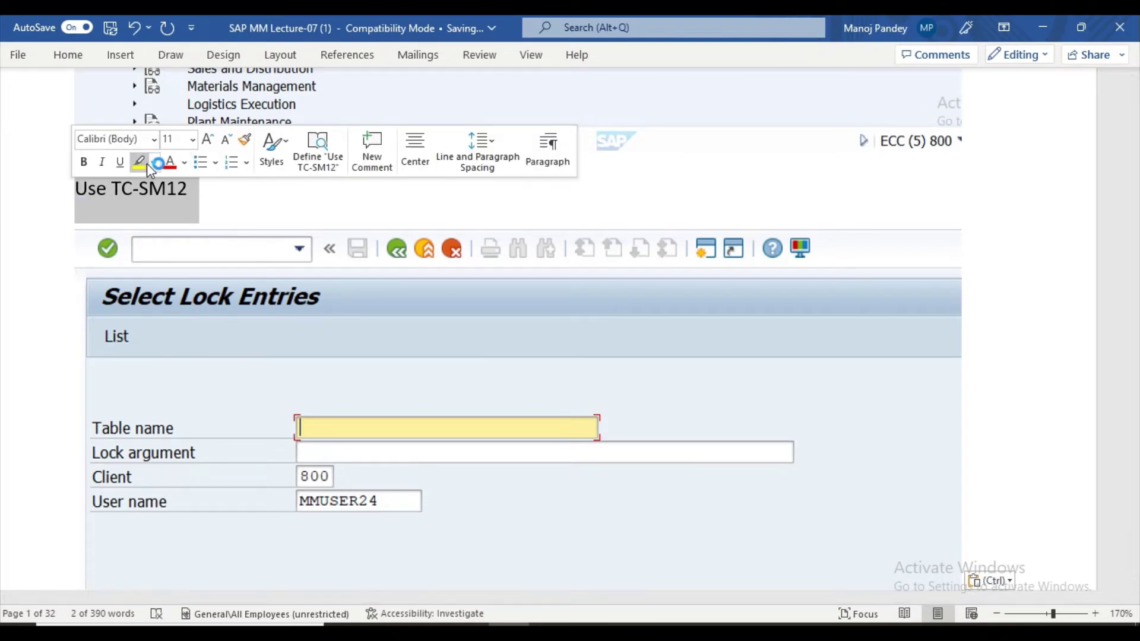
{"action": "left_click", "coordinate": [153, 164]}
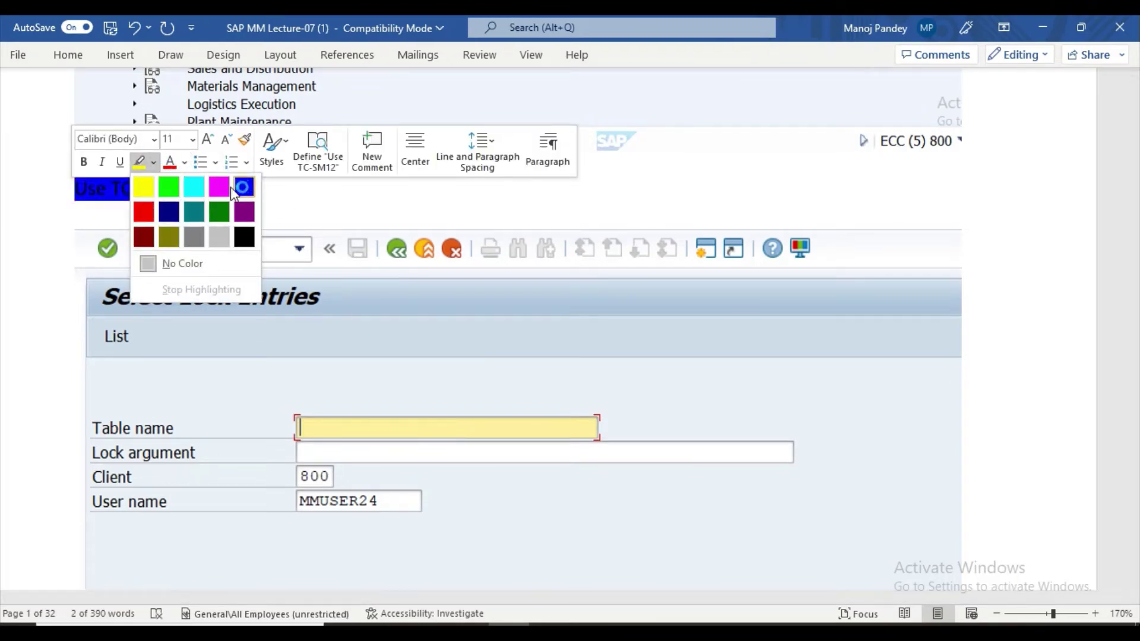
{"action": "left_click", "coordinate": [199, 191]}
{"action": "scroll", "coordinate": [255, 212], "scroll_direction": "down", "scroll_amount": 5}
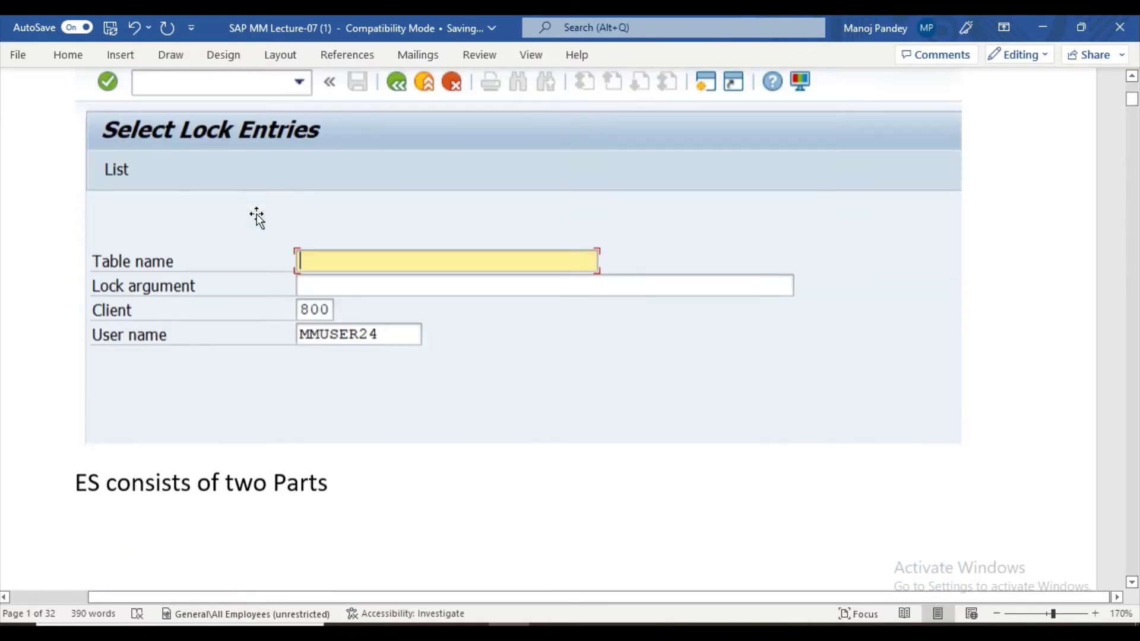
{"action": "scroll", "coordinate": [261, 218], "scroll_direction": "down", "scroll_amount": 1}
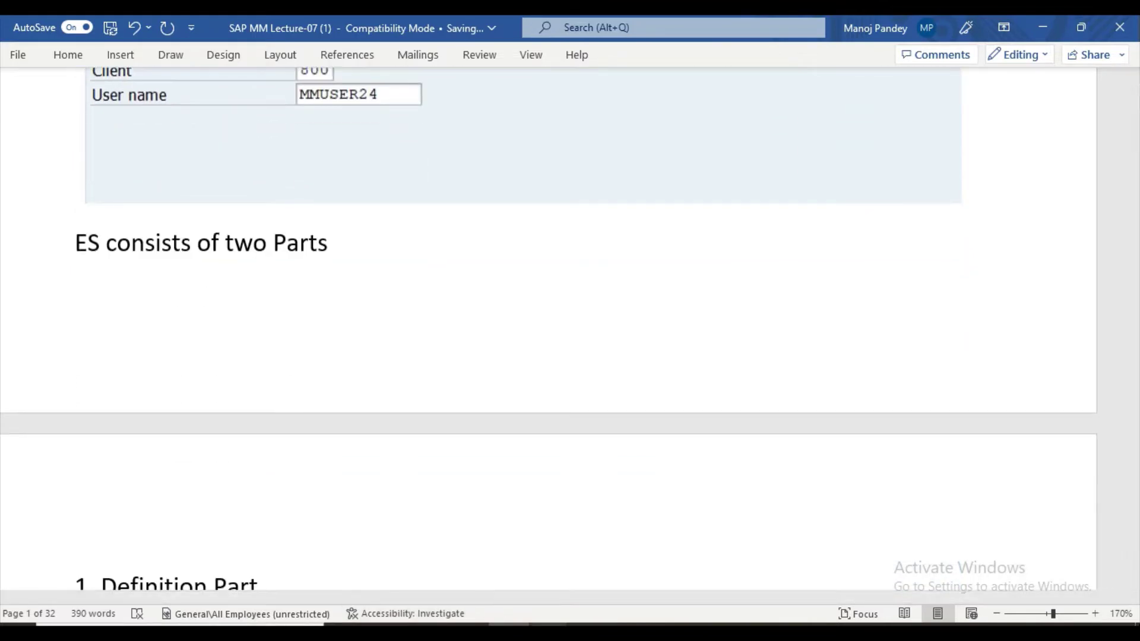
{"action": "mouse_move", "coordinate": [577, 622]}
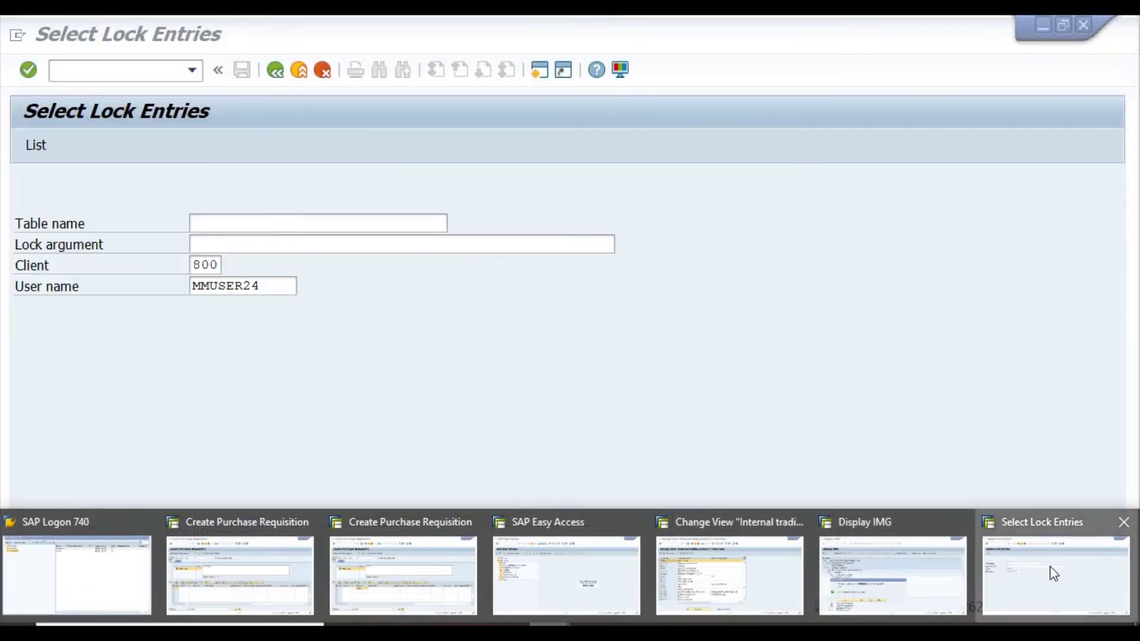
List the lock entries, showing one exclusive lock on RSTABLE with argument T880.
{"action": "left_click", "coordinate": [1050, 565]}
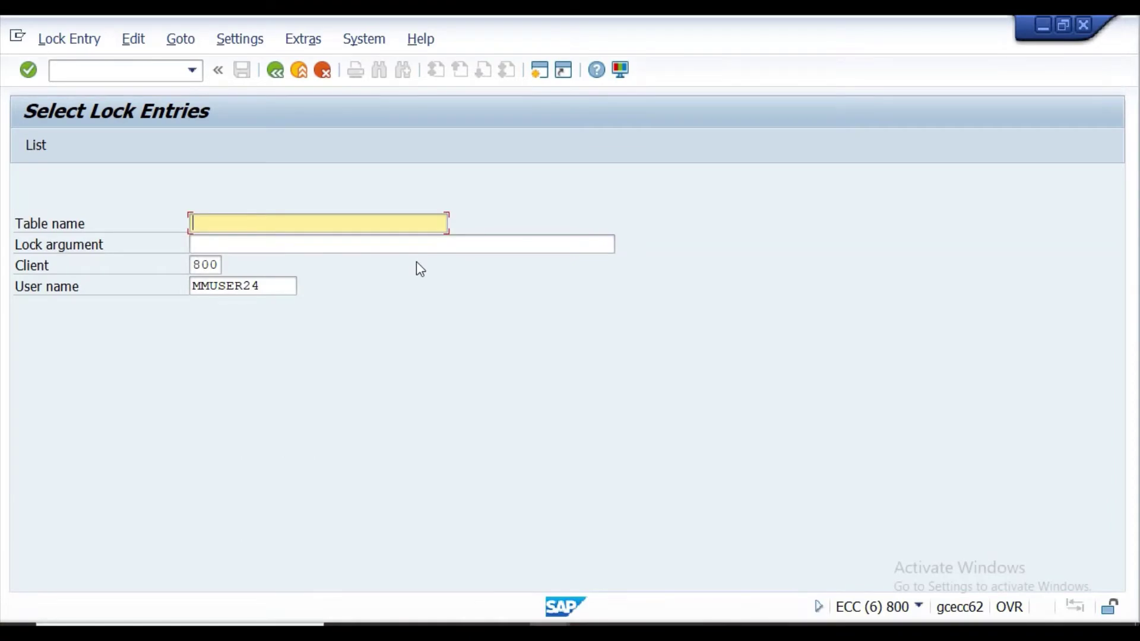
{"action": "left_click", "coordinate": [34, 147]}
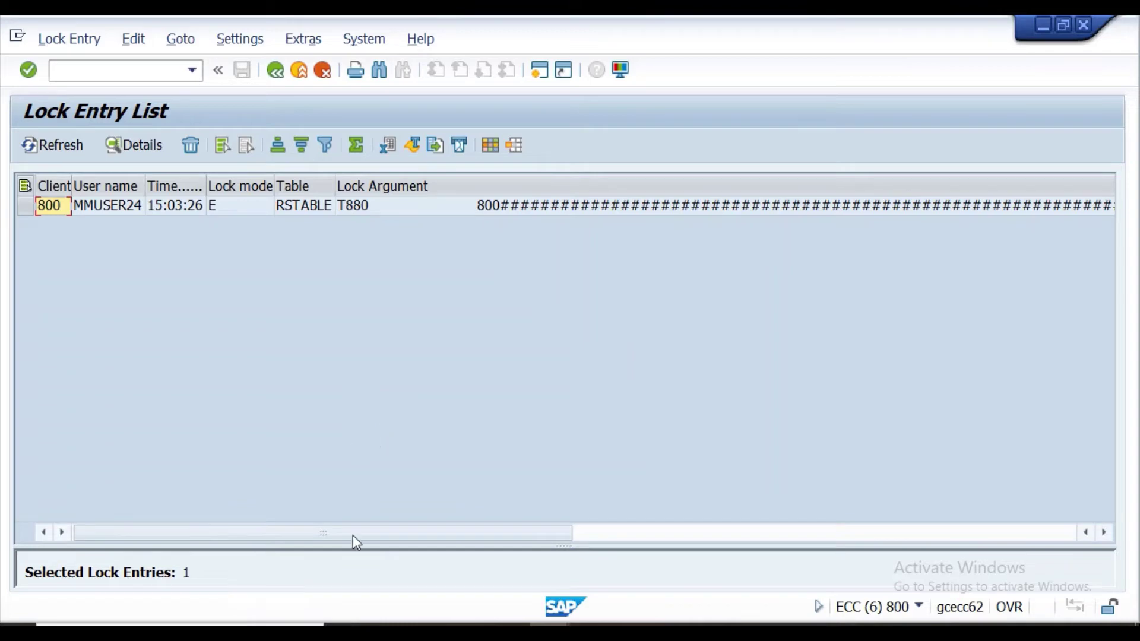
{"action": "key", "text": "alt+Tab"}
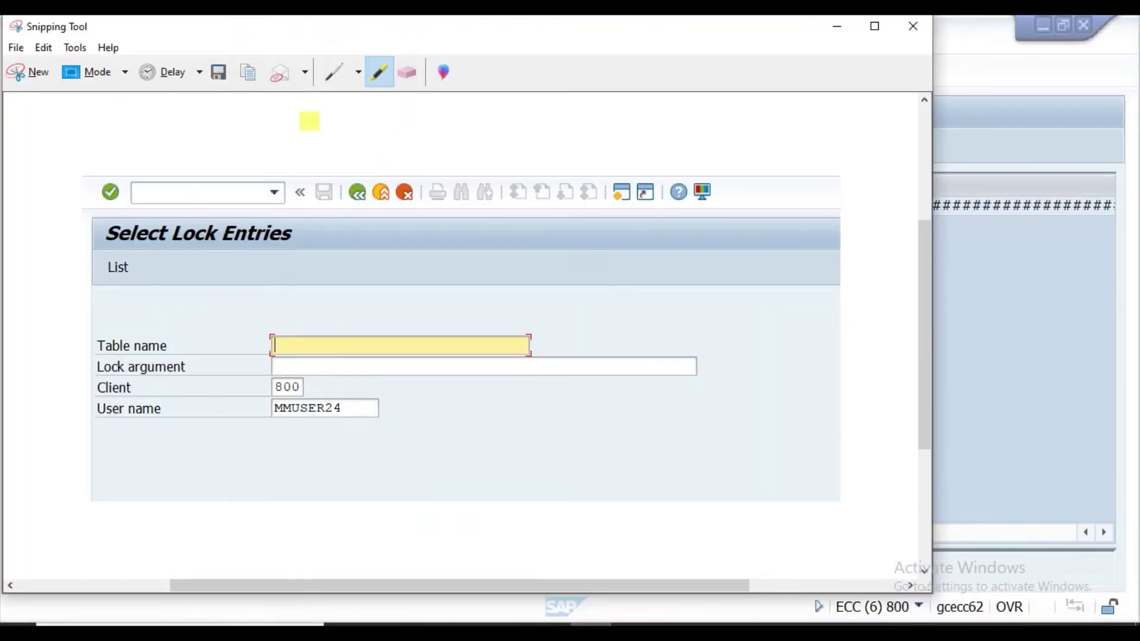
Snip the Lock Entry List and highlight client 800, the user name and the Delete function in yellow.
{"action": "left_click", "coordinate": [36, 72]}
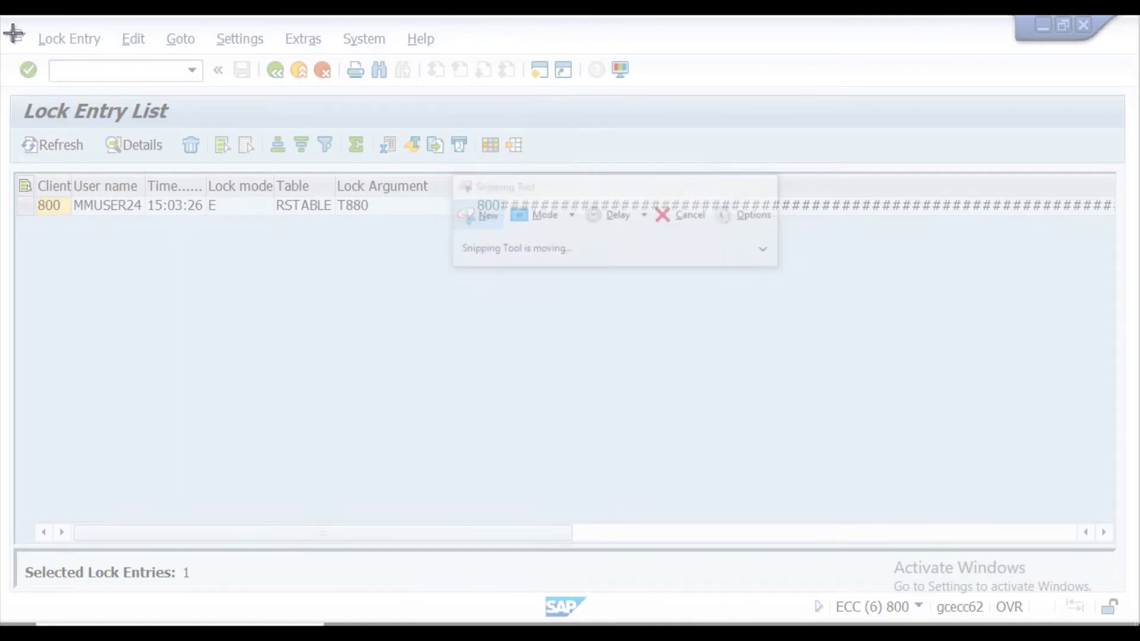
{"action": "mouse_move", "coordinate": [10, 32]}
{"action": "left_mouse_down"}
{"action": "mouse_move", "coordinate": [419, 336]}
{"action": "mouse_move", "coordinate": [1120, 374]}
{"action": "mouse_move", "coordinate": [1134, 355]}
{"action": "left_mouse_up"}
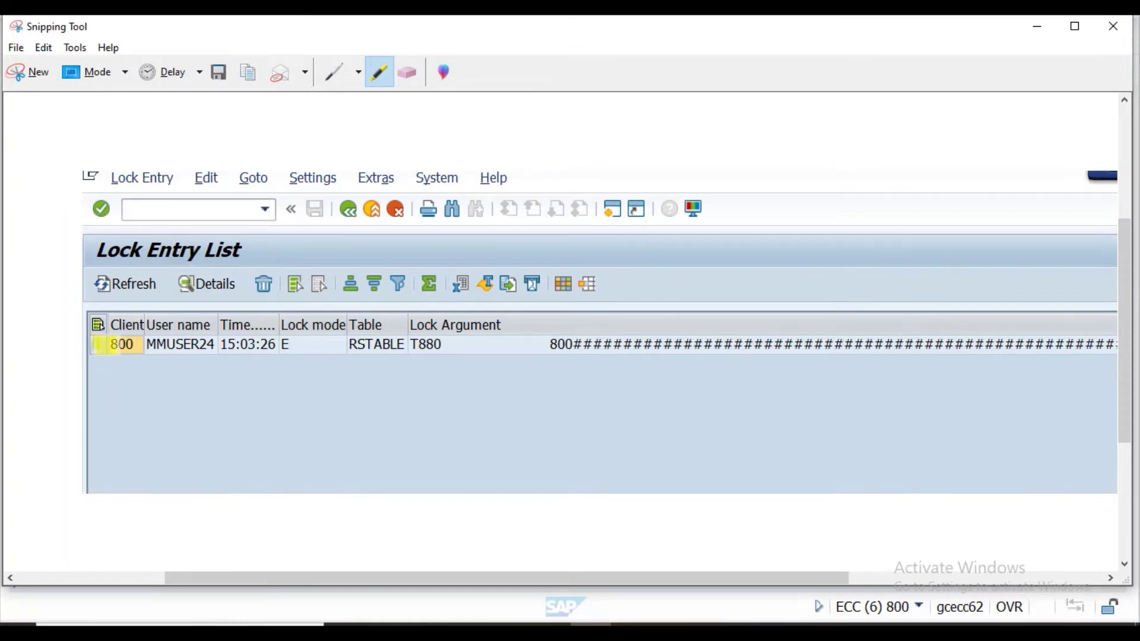
{"action": "mouse_move", "coordinate": [113, 345]}
{"action": "left_mouse_down"}
{"action": "mouse_move", "coordinate": [156, 326]}
{"action": "mouse_move", "coordinate": [202, 330]}
{"action": "left_mouse_up"}
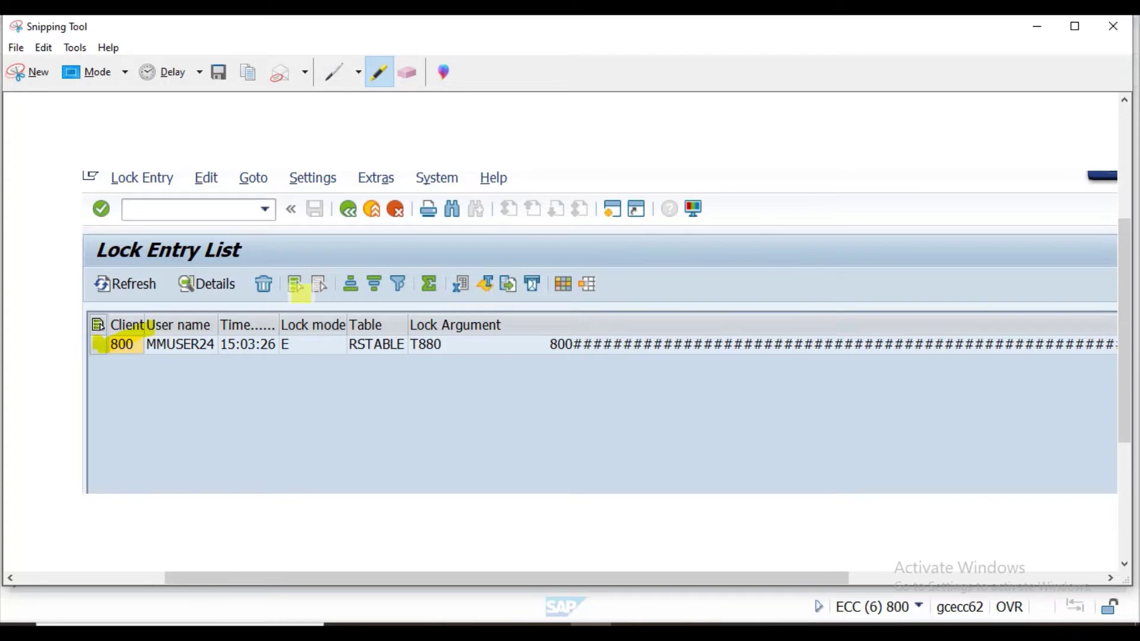
{"action": "left_click_drag", "start_coordinate": [252, 261], "coordinate": [368, 238]}
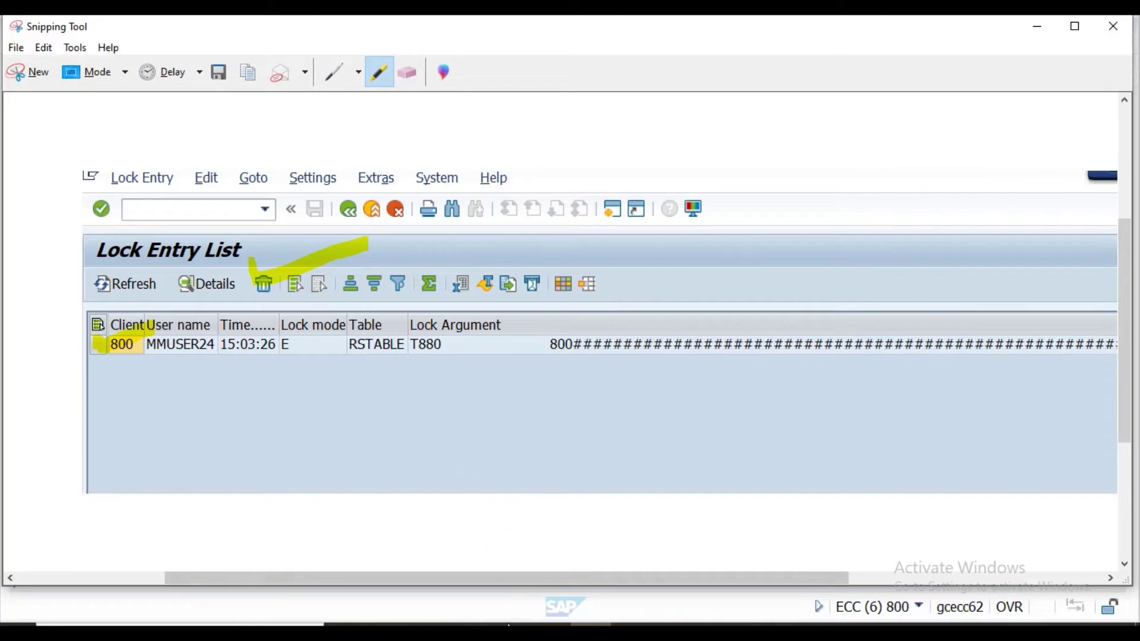
{"action": "key", "text": "alt+Tab"}
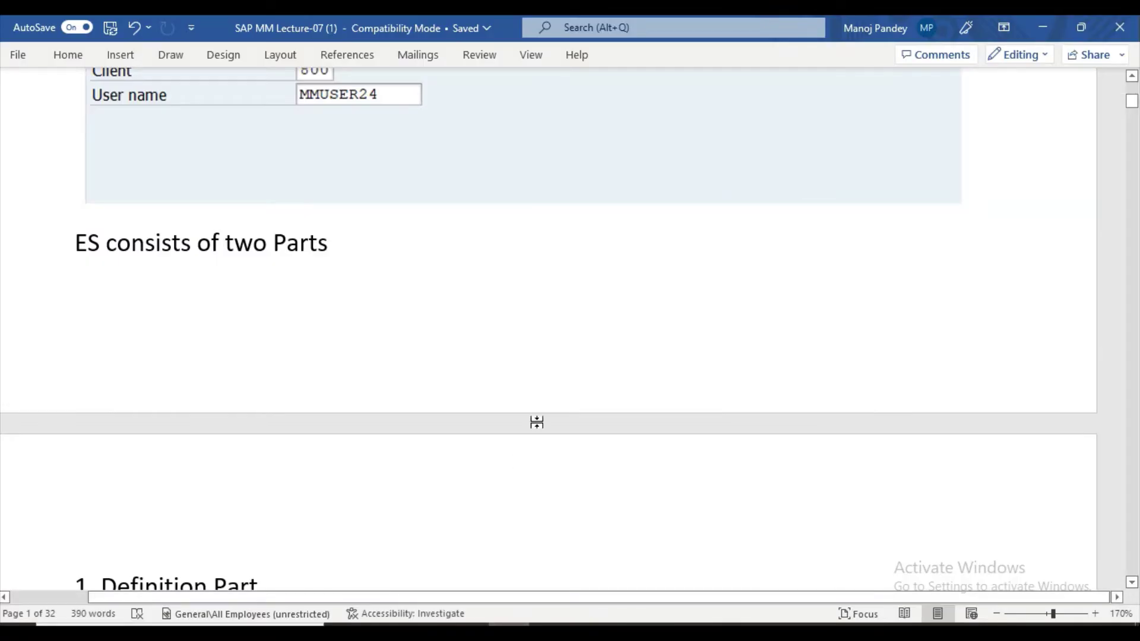
Paste the highlighted Lock Entry List snip on a new line below the Select Lock Entries screenshot.
{"action": "scroll", "coordinate": [537, 422], "scroll_direction": "down", "scroll_amount": 1}
{"action": "scroll", "coordinate": [536, 421], "scroll_direction": "up", "scroll_amount": 6}
{"action": "scroll", "coordinate": [537, 421], "scroll_direction": "down", "scroll_amount": 2}
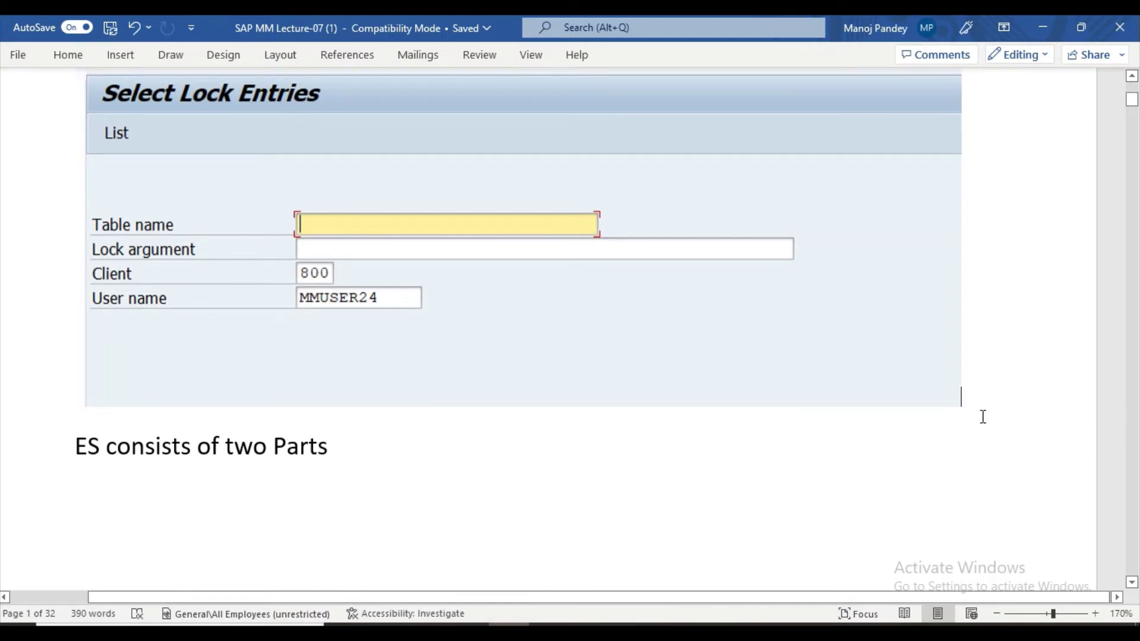
{"action": "key", "text": "Return"}
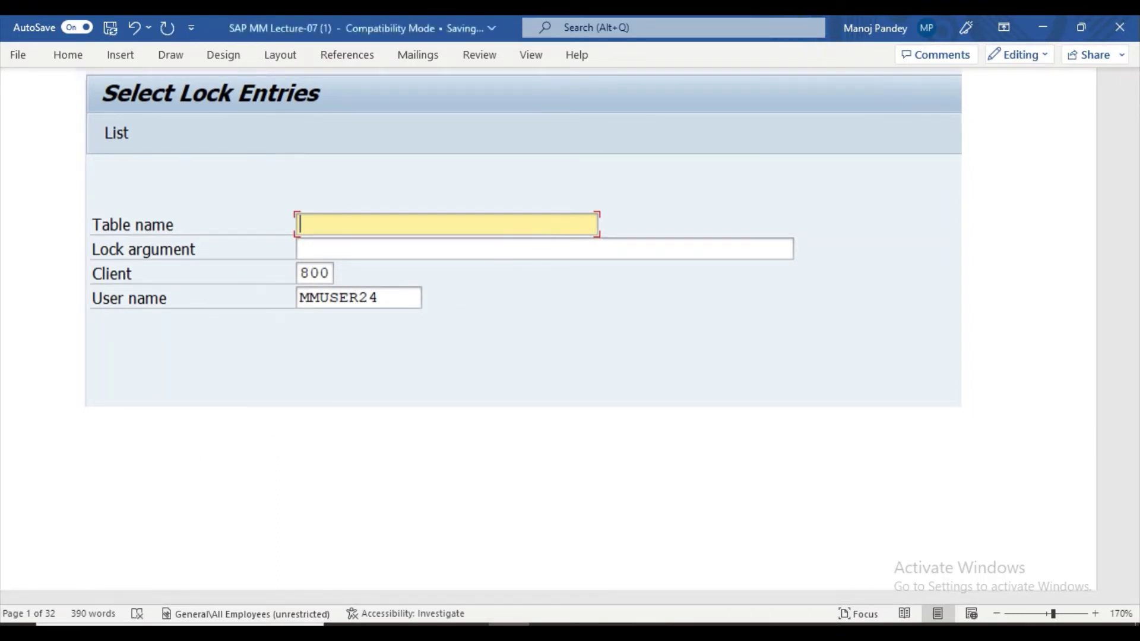
{"action": "key", "text": "ctrl+v"}
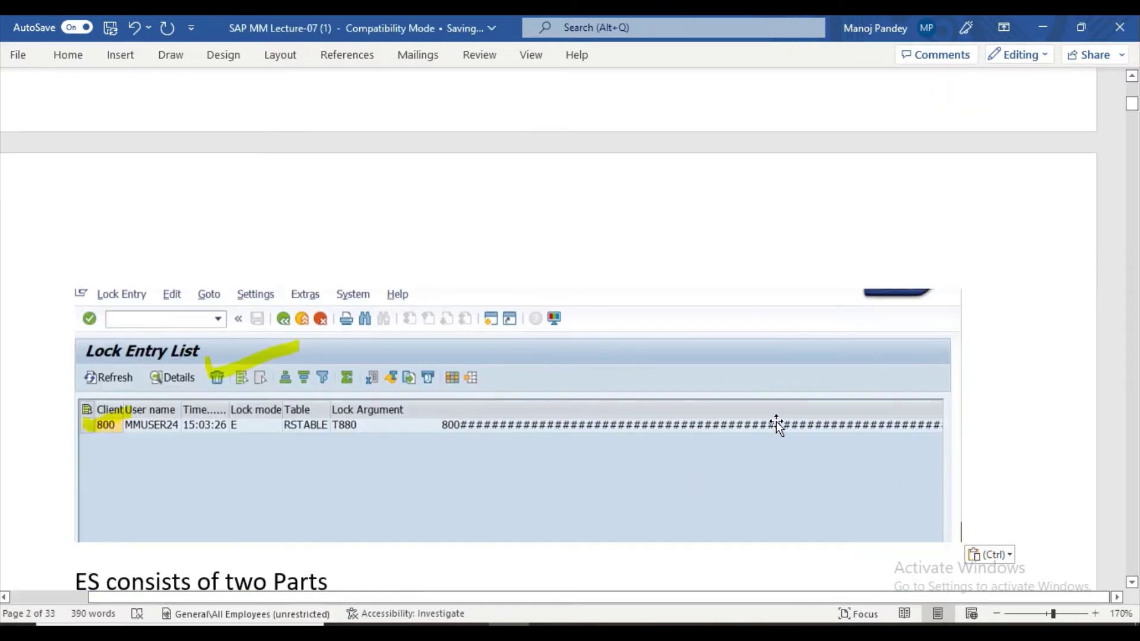
{"action": "scroll", "coordinate": [776, 422], "scroll_direction": "down", "scroll_amount": 5}
{"action": "scroll", "coordinate": [778, 422], "scroll_direction": "up", "scroll_amount": 1}
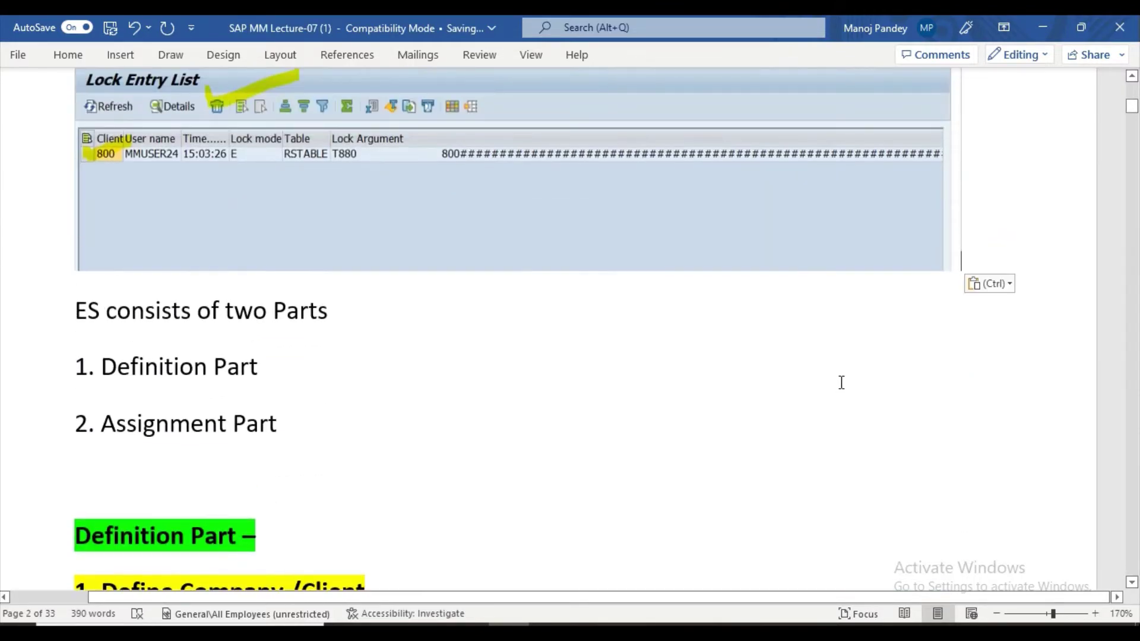
{"action": "key", "text": "Return"}
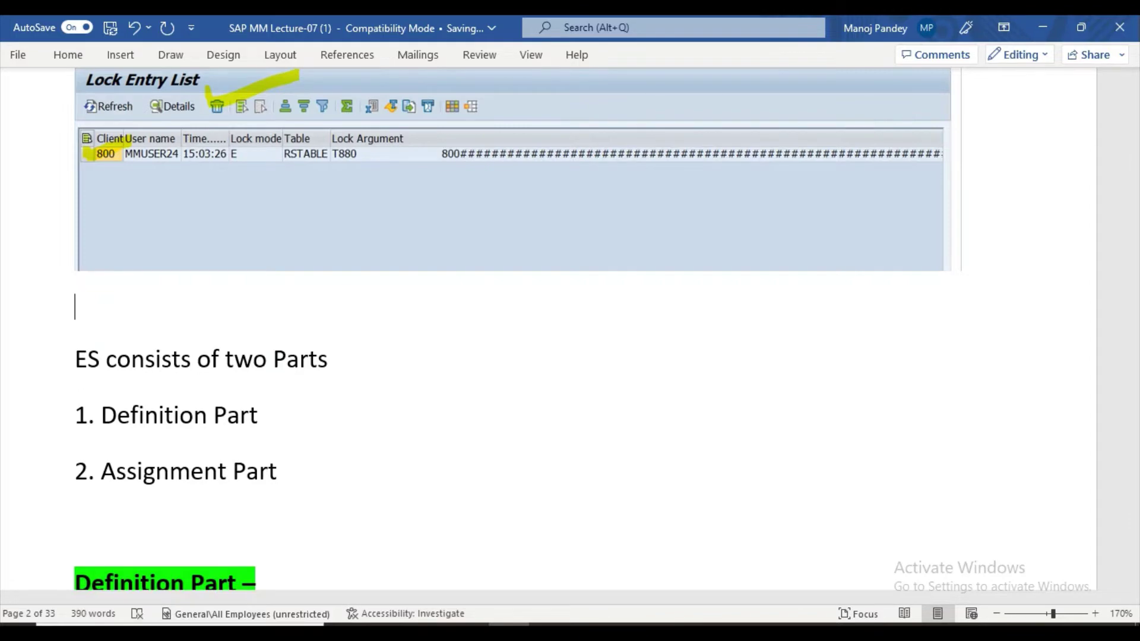
{"action": "scroll", "coordinate": [548, 320], "scroll_direction": "up", "scroll_amount": 3}
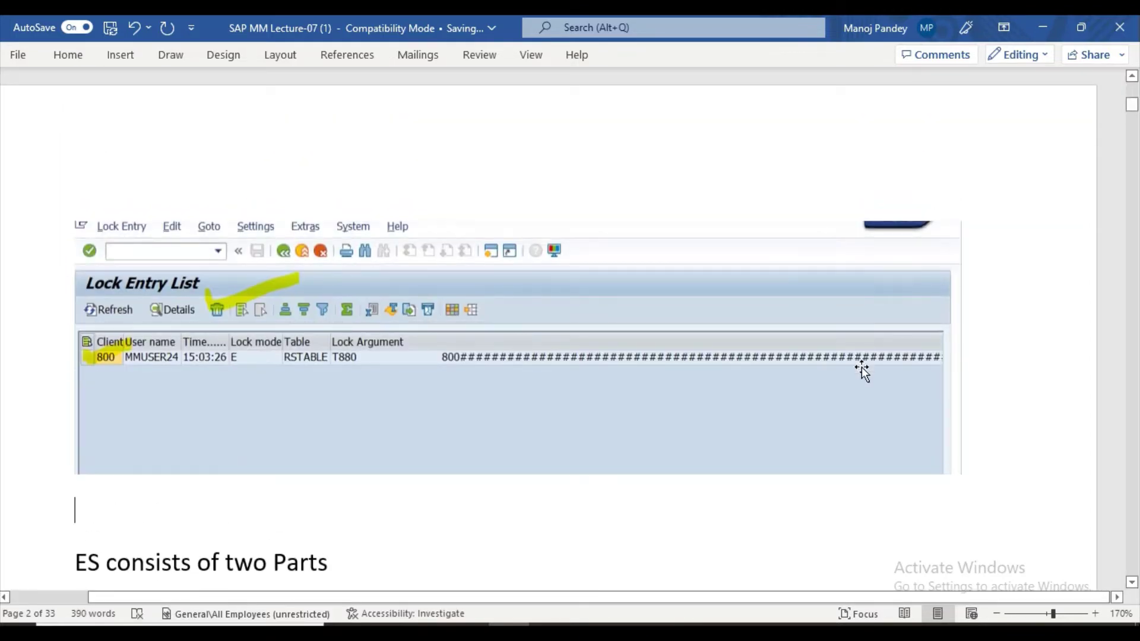
{"action": "mouse_move", "coordinate": [549, 623]}
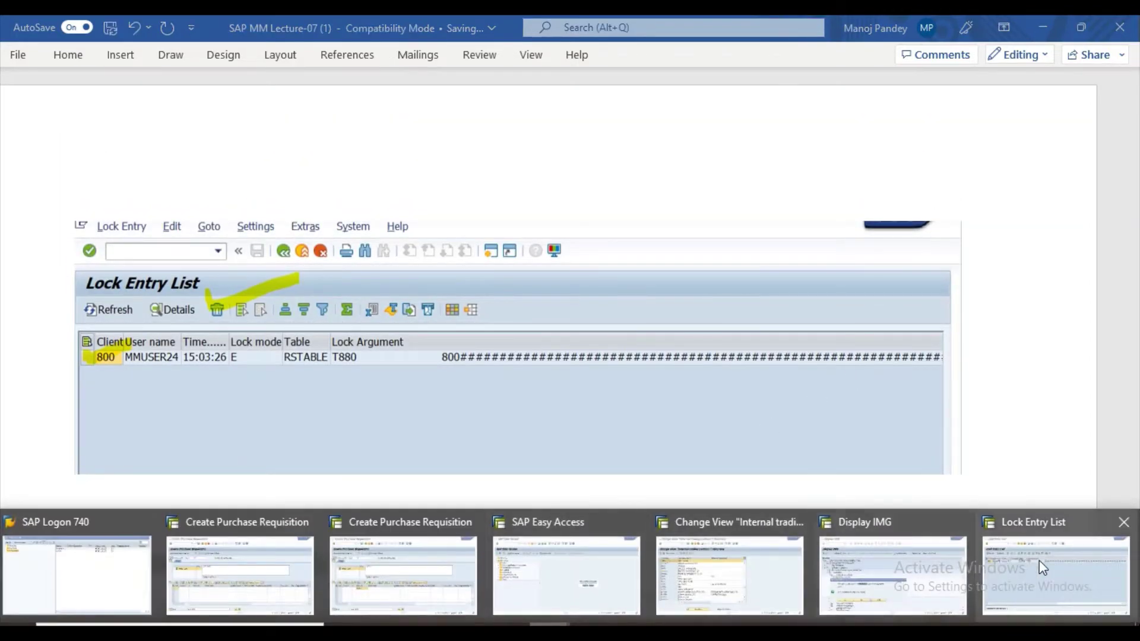
{"action": "left_click", "coordinate": [1039, 560]}
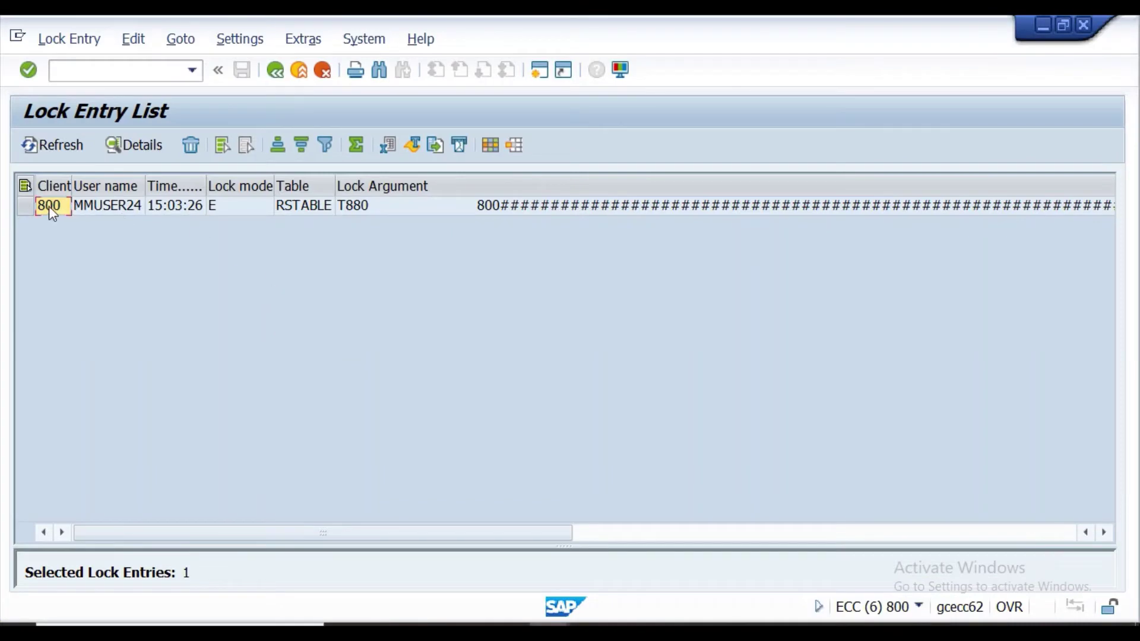
Select the RSTABLE lock entry, choose Delete, and snip the 'Delete lock entry?' confirmation.
{"action": "left_click", "coordinate": [24, 208]}
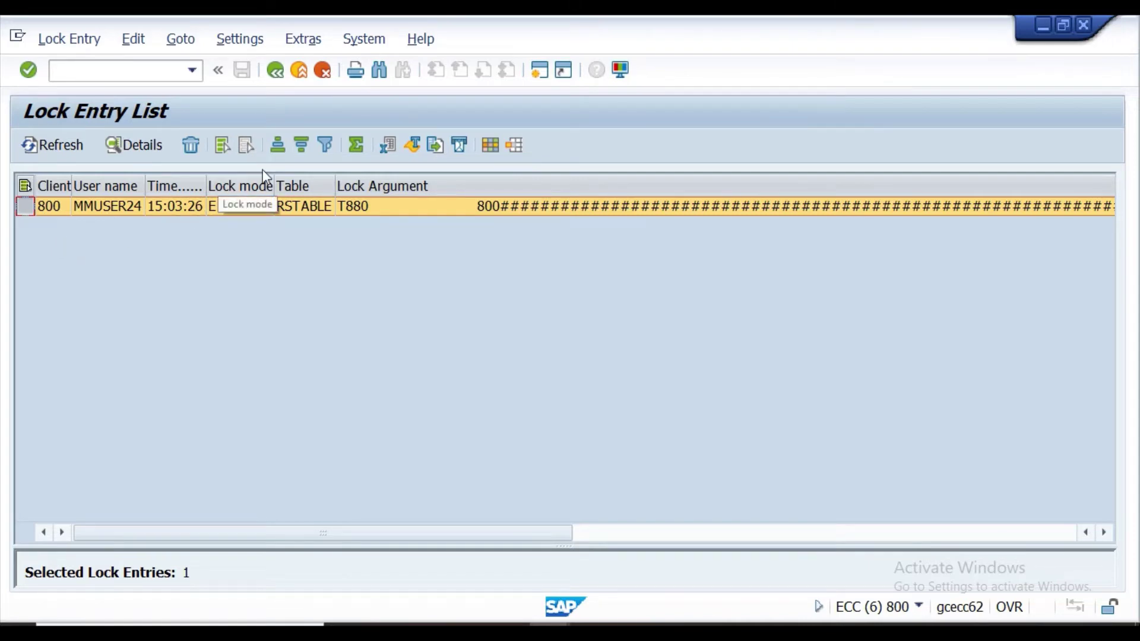
{"action": "left_click", "coordinate": [219, 143]}
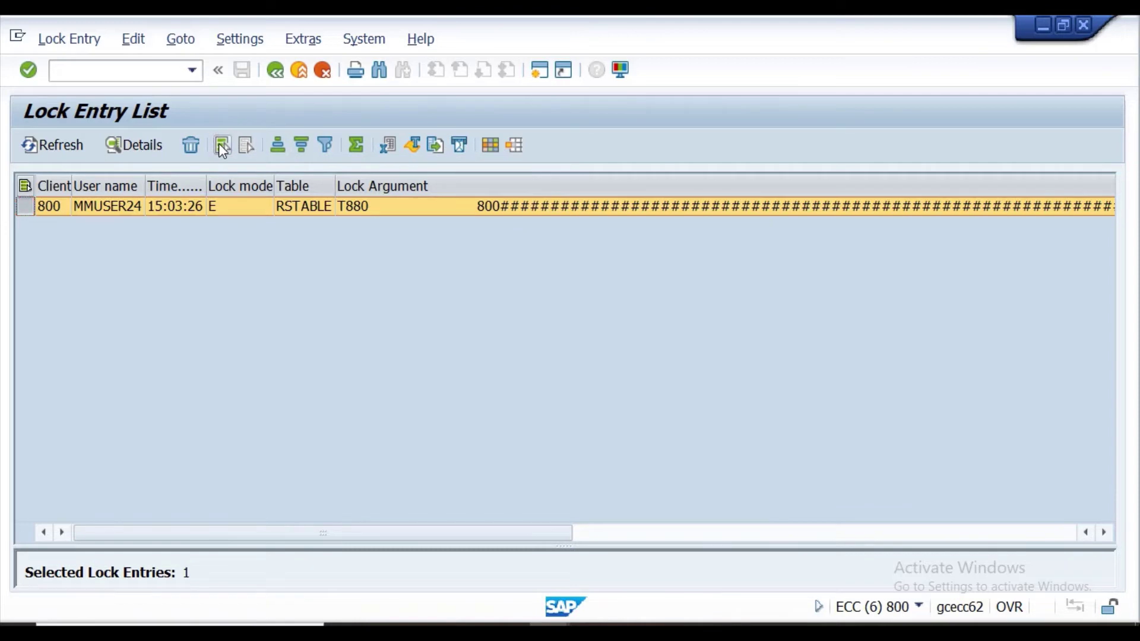
{"action": "left_click", "coordinate": [188, 150]}
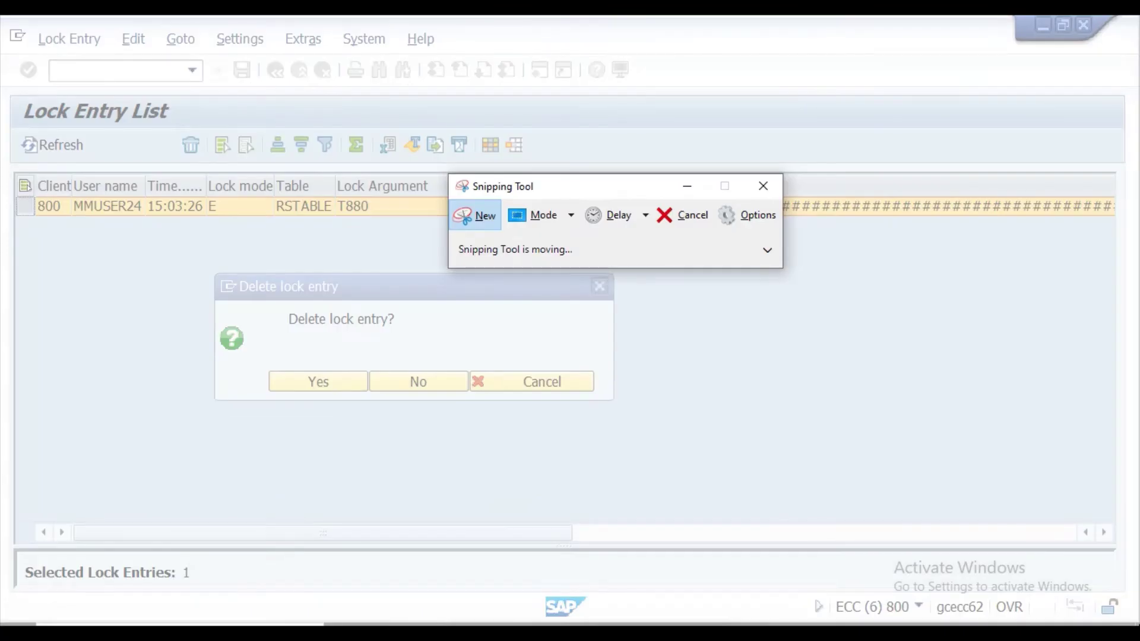
{"action": "left_click_drag", "start_coordinate": [14, 92], "coordinate": [1134, 517]}
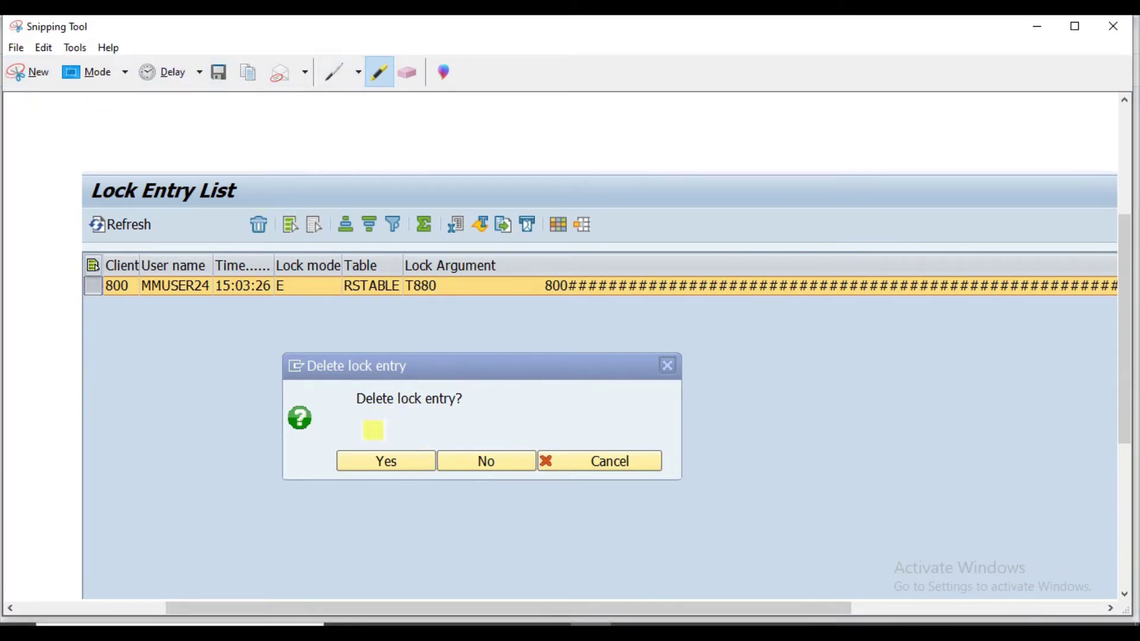
Mark the Yes answer, a toolbar icon and the Delete function on the snip with yellow highlighter.
{"action": "mouse_move", "coordinate": [338, 455]}
{"action": "left_mouse_down"}
{"action": "mouse_move", "coordinate": [342, 470]}
{"action": "mouse_move", "coordinate": [469, 413]}
{"action": "left_mouse_up"}
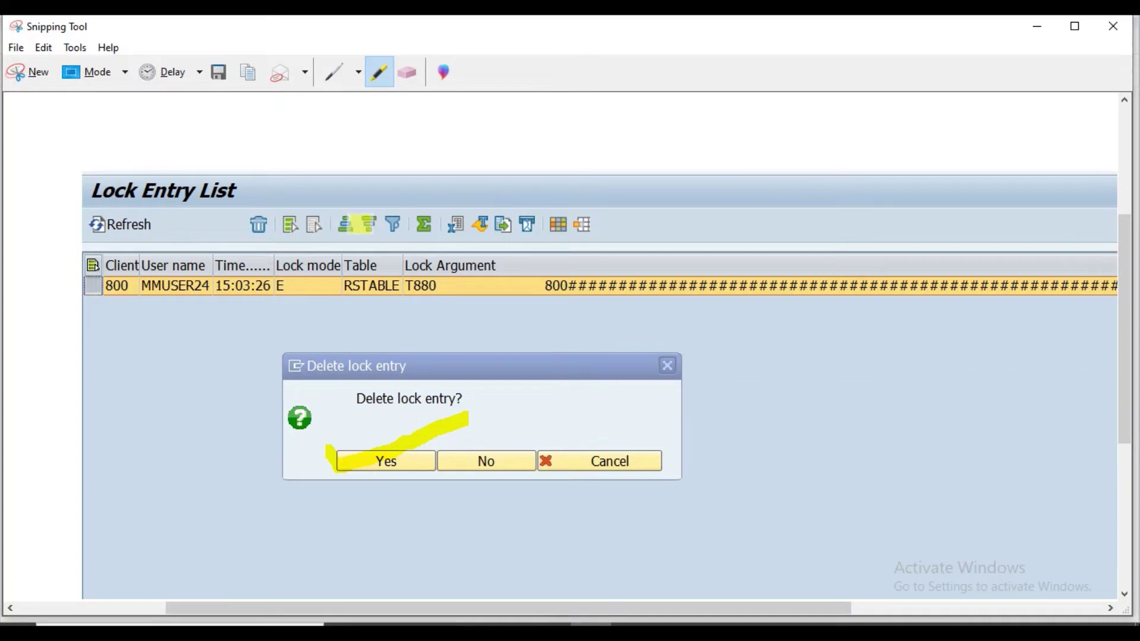
{"action": "mouse_move", "coordinate": [315, 205]}
{"action": "left_mouse_down"}
{"action": "mouse_move", "coordinate": [276, 193]}
{"action": "mouse_move", "coordinate": [274, 229]}
{"action": "mouse_move", "coordinate": [292, 251]}
{"action": "mouse_move", "coordinate": [314, 251]}
{"action": "mouse_move", "coordinate": [311, 192]}
{"action": "left_mouse_up"}
{"action": "mouse_move", "coordinate": [226, 205]}
{"action": "left_mouse_down"}
{"action": "mouse_move", "coordinate": [240, 249]}
{"action": "mouse_move", "coordinate": [263, 243]}
{"action": "mouse_move", "coordinate": [329, 117]}
{"action": "left_mouse_up"}
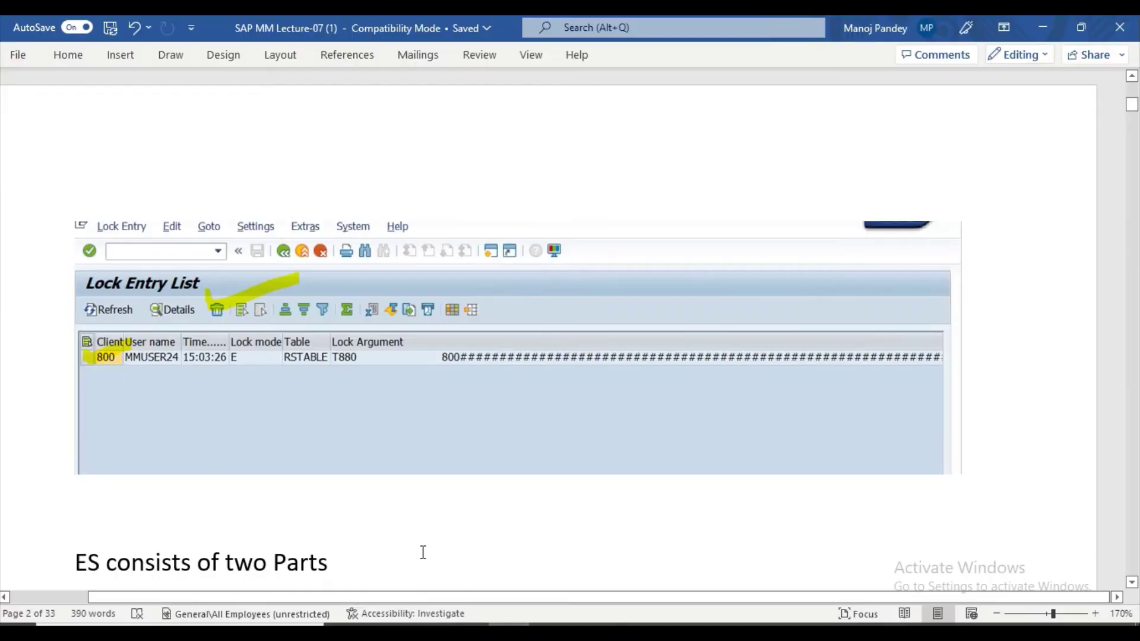
Paste the annotated deletion-confirmation snip into the Word notes.
{"action": "scroll", "coordinate": [419, 524], "scroll_direction": "down", "scroll_amount": 5}
{"action": "key", "text": "ctrl+v"}
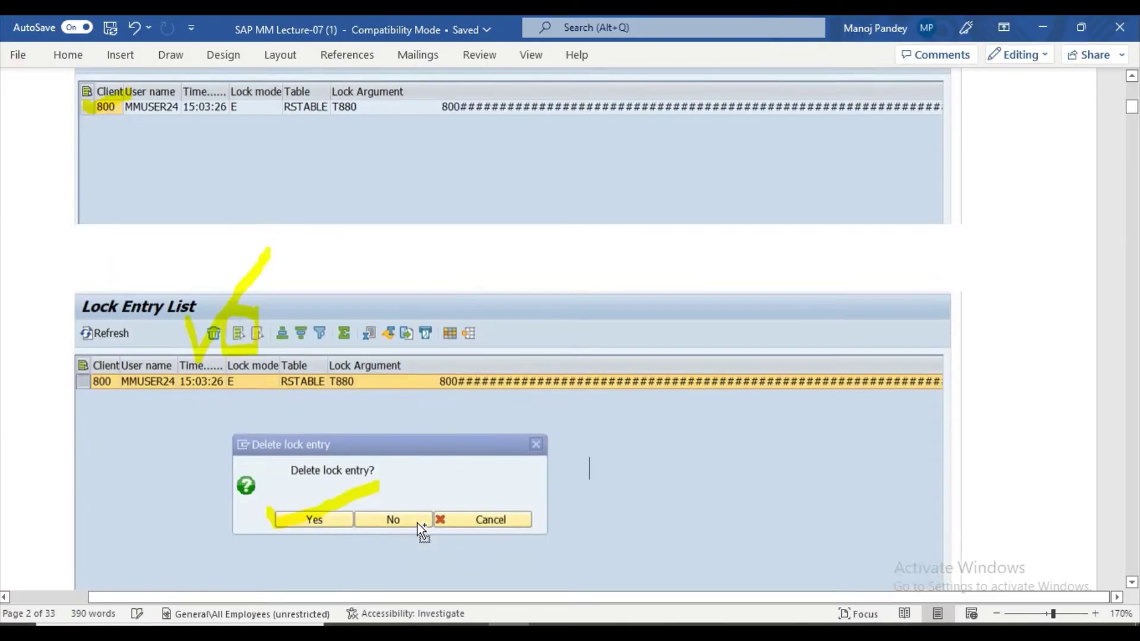
{"action": "scroll", "coordinate": [332, 414], "scroll_direction": "down", "scroll_amount": 3}
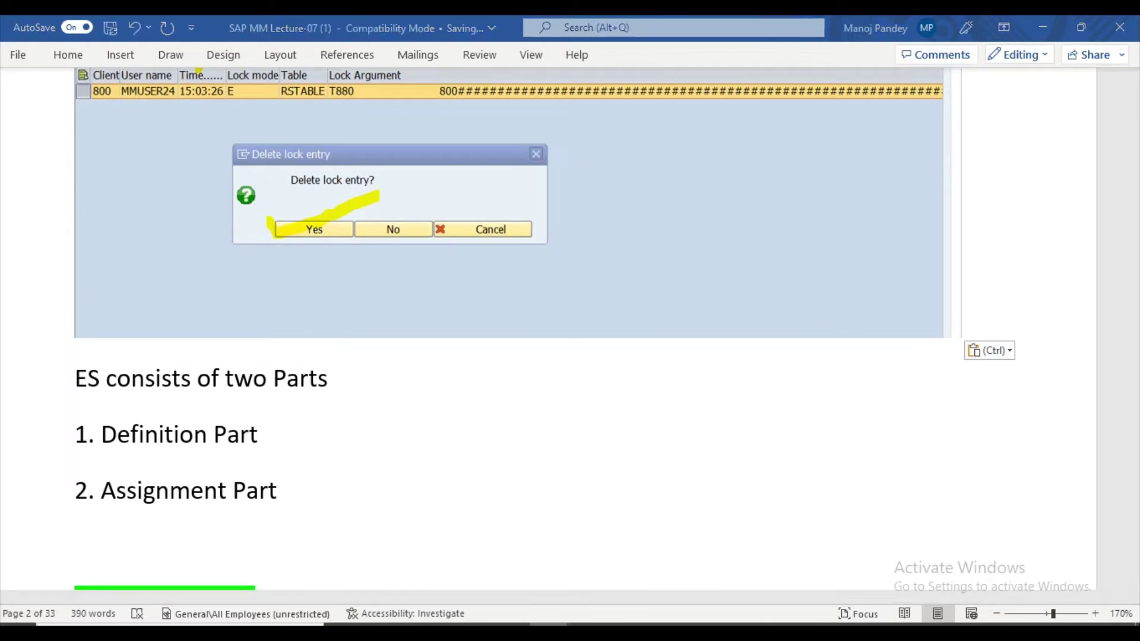
Close the Performance Assistant window and return to the SAP deletion prompt.
{"action": "mouse_move", "coordinate": [1063, 632]}
{"action": "left_click", "coordinate": [1051, 584]}
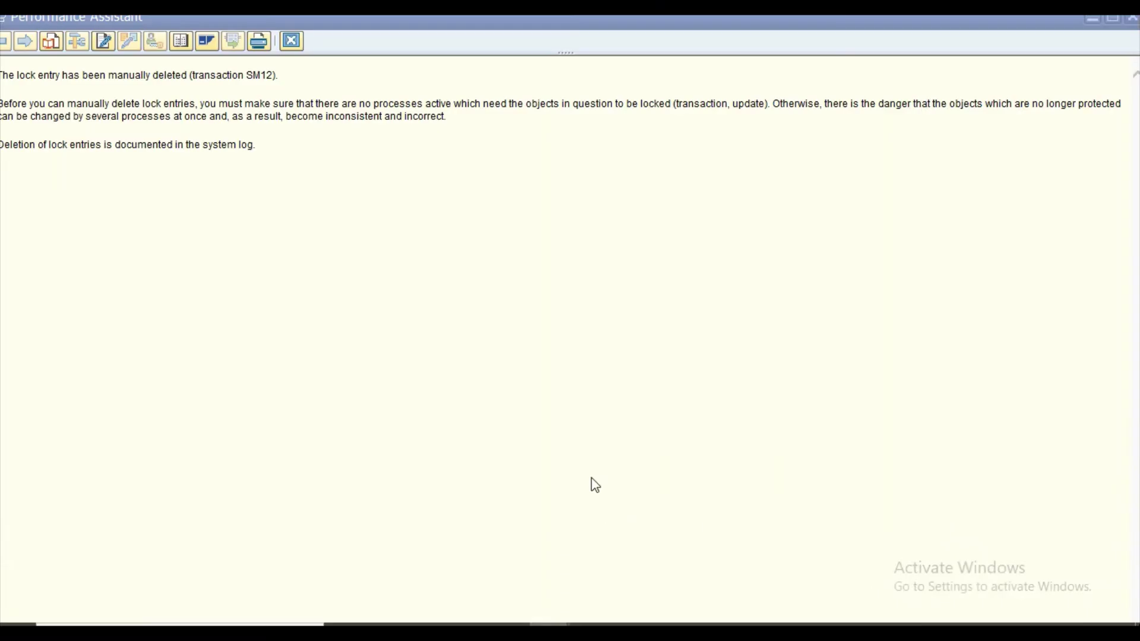
{"action": "left_click", "coordinate": [295, 40]}
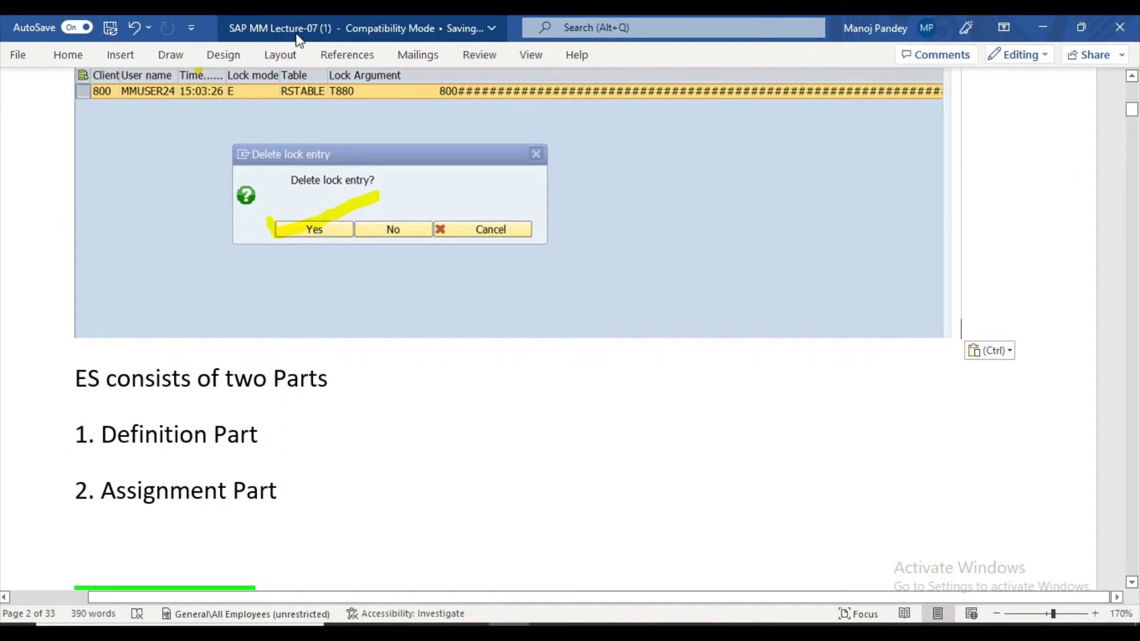
{"action": "mouse_move", "coordinate": [1056, 633]}
{"action": "left_click", "coordinate": [1055, 575]}
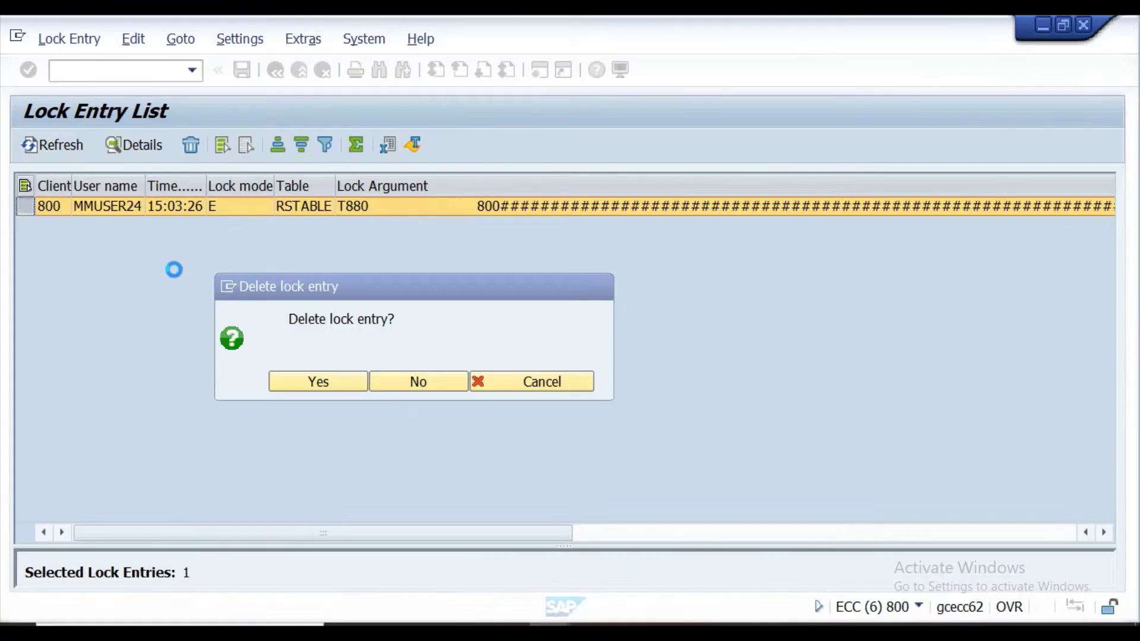
Confirm deleting the RSTABLE lock entry, then run /NSPRO.
{"action": "left_click", "coordinate": [321, 382]}
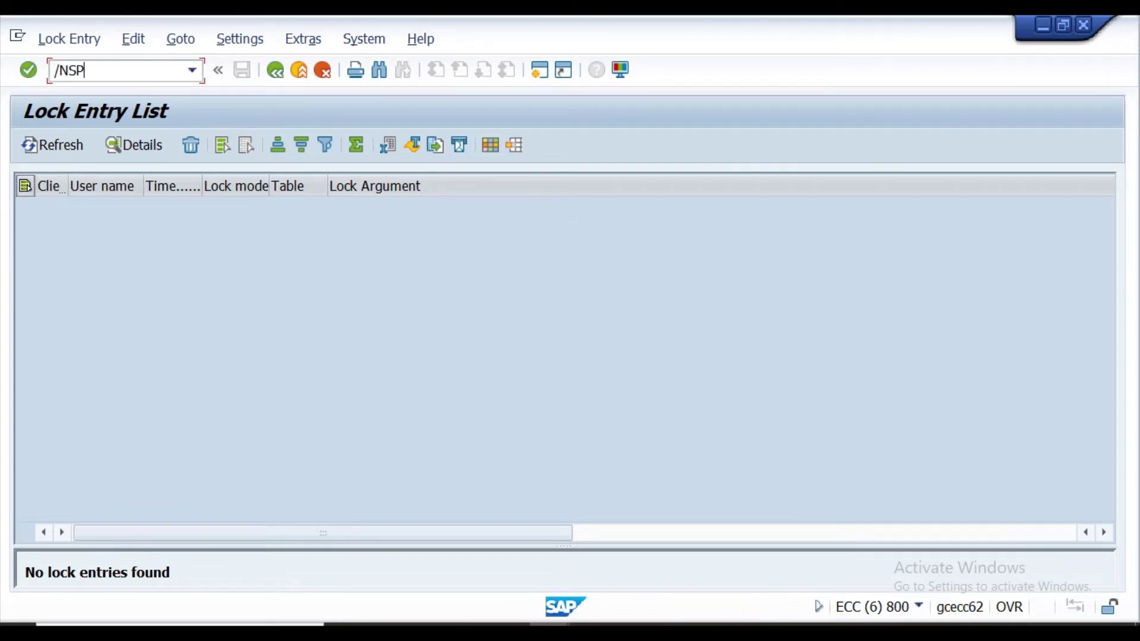
{"action": "key", "text": "Return"}
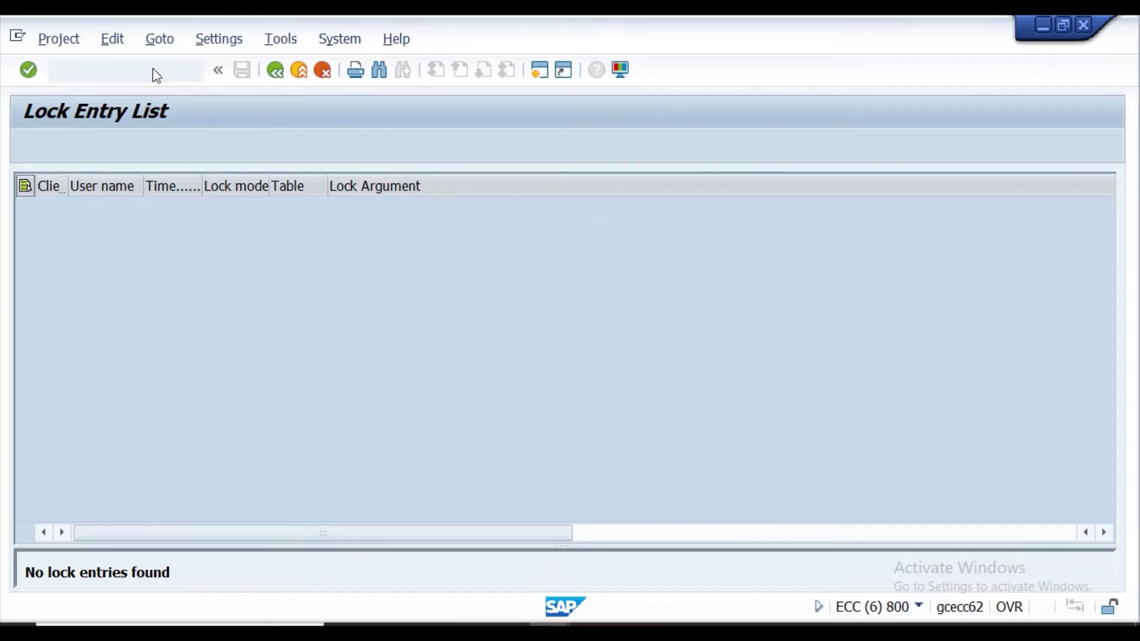
Open Enterprise Structure > Definition > Financial Accounting > Define company in the Reference IMG.
{"action": "left_click", "coordinate": [89, 148]}
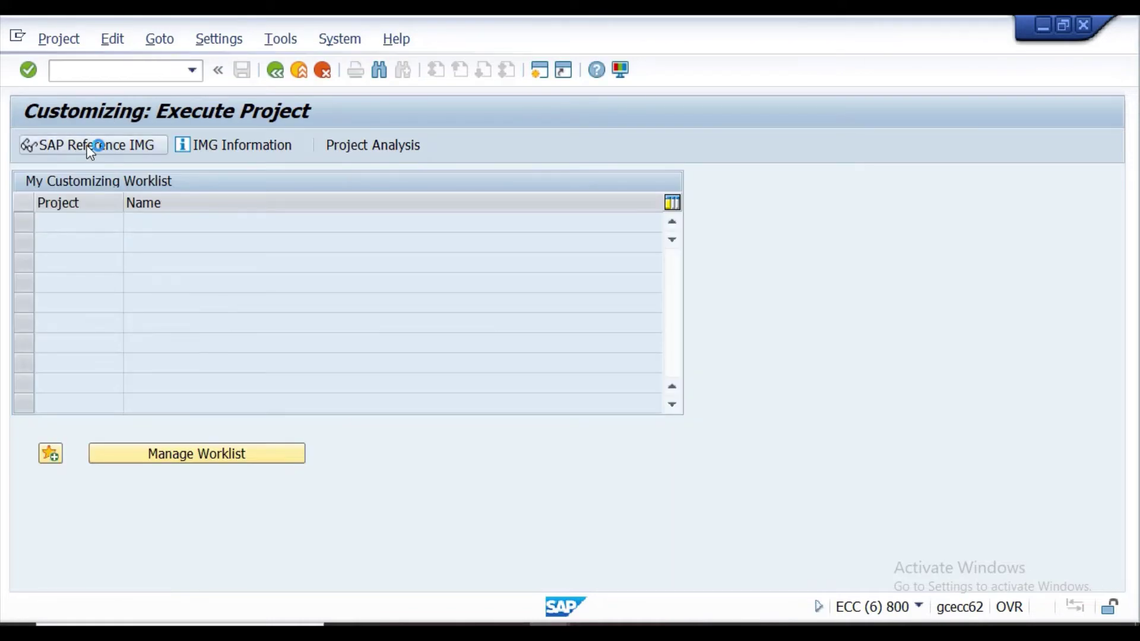
{"action": "left_click", "coordinate": [39, 256]}
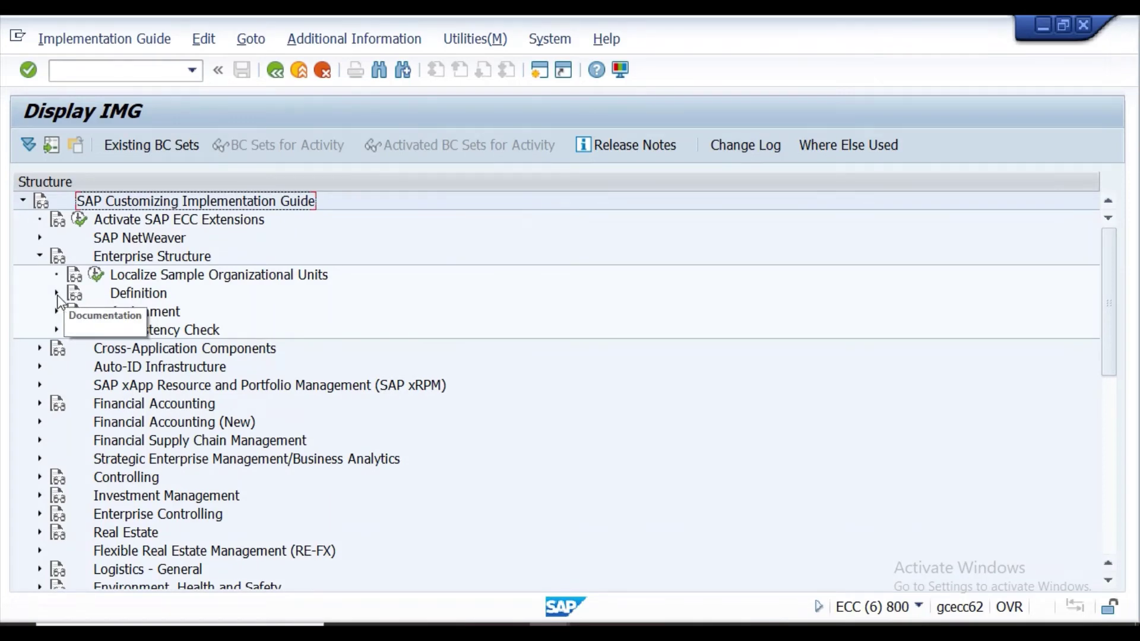
{"action": "left_click", "coordinate": [57, 294]}
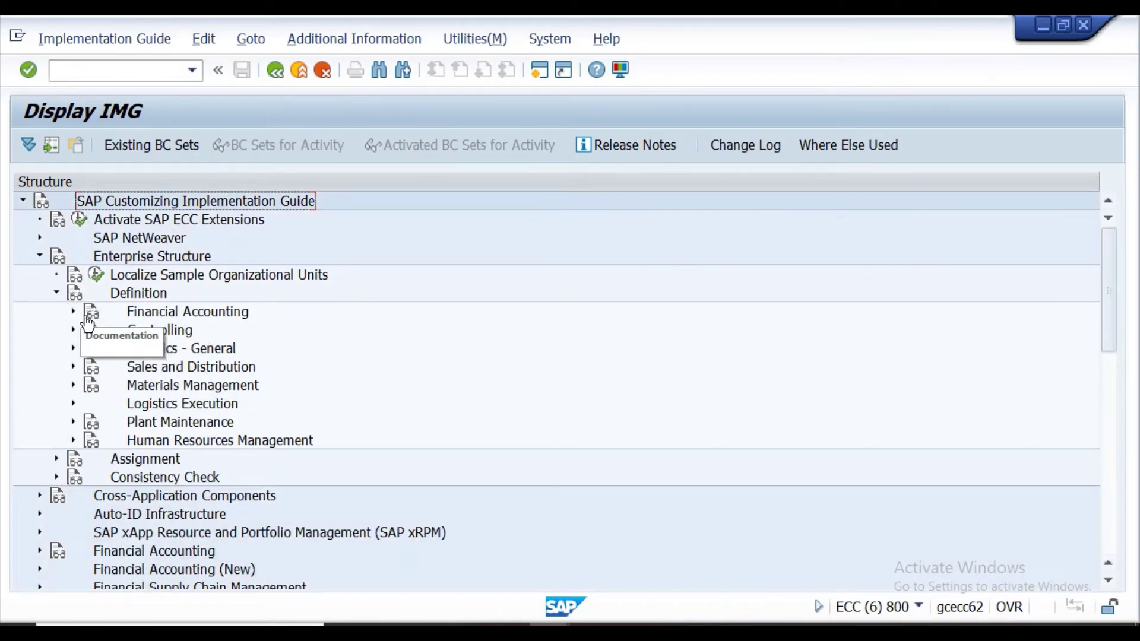
{"action": "left_click", "coordinate": [72, 313]}
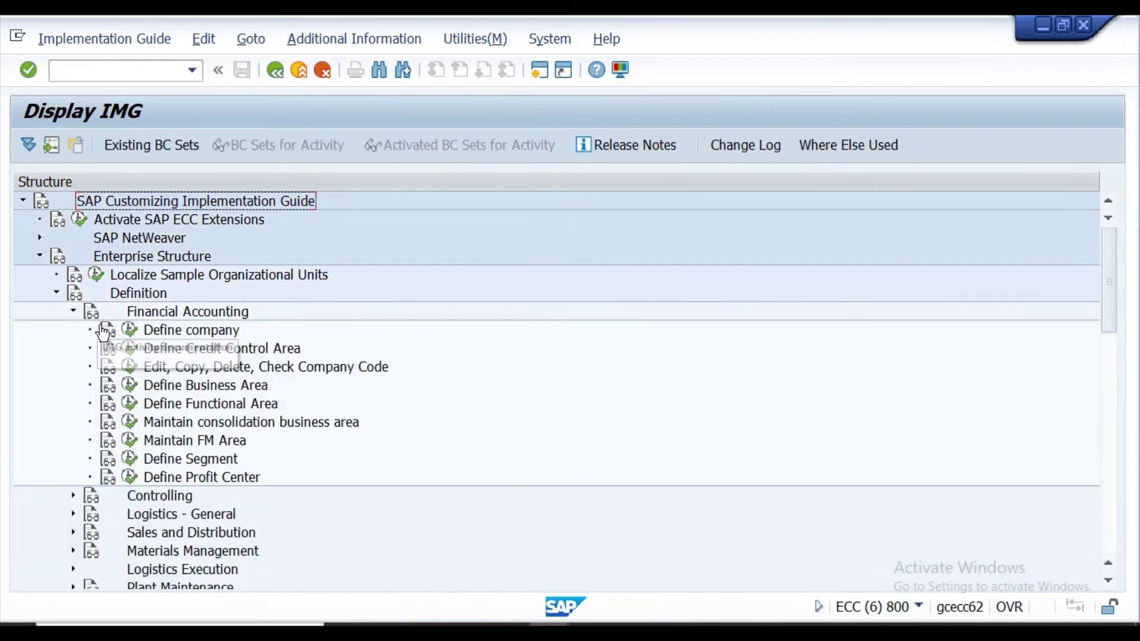
{"action": "left_click", "coordinate": [134, 330]}
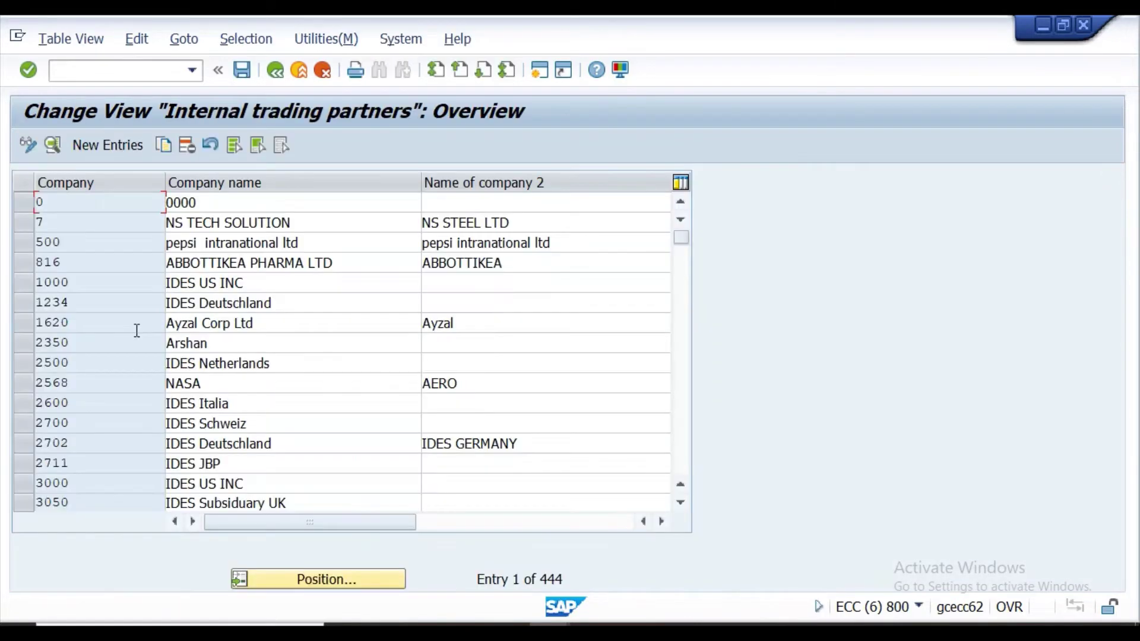
Open company 1000 IDES US INC as a copy, then return to SAP Easy Access with /N.
{"action": "left_click", "coordinate": [23, 284]}
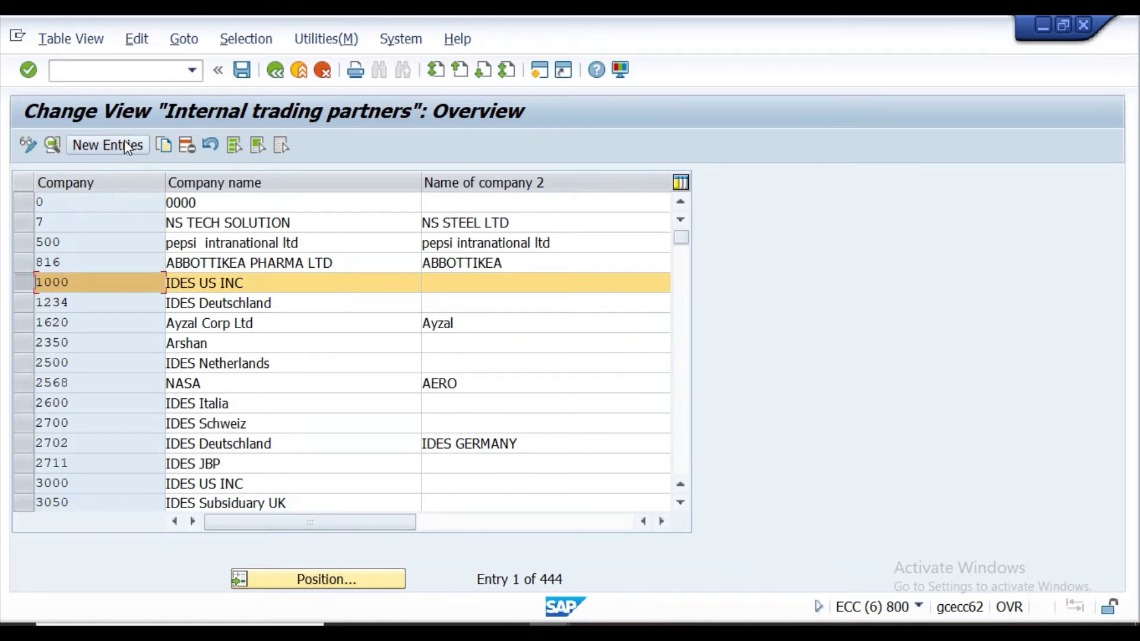
{"action": "left_click", "coordinate": [171, 146]}
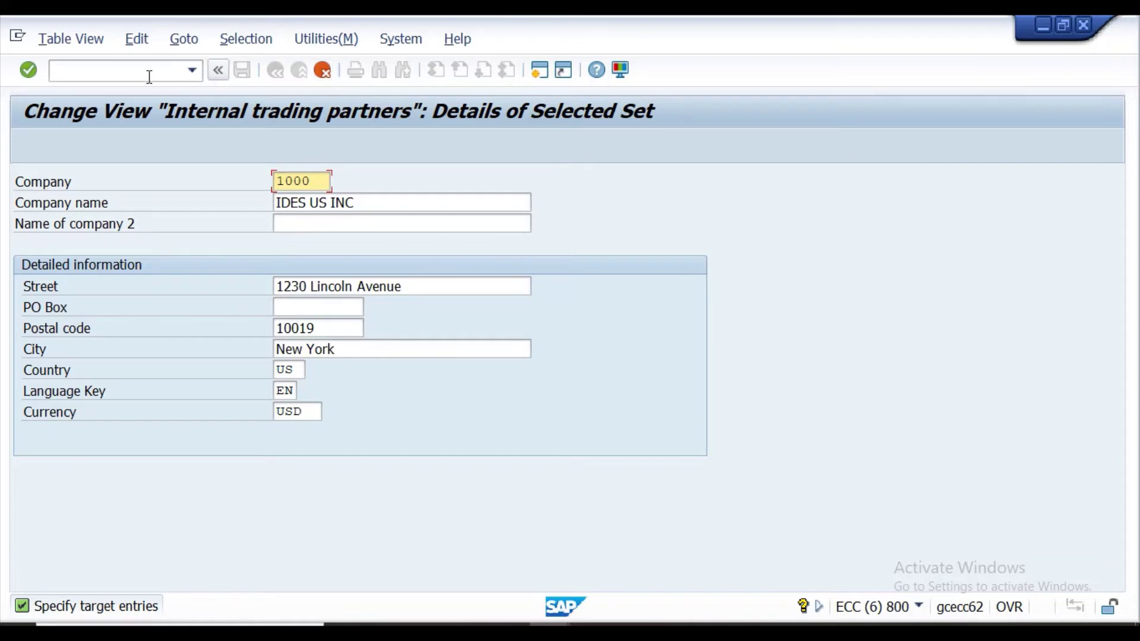
{"action": "left_click", "coordinate": [179, 67]}
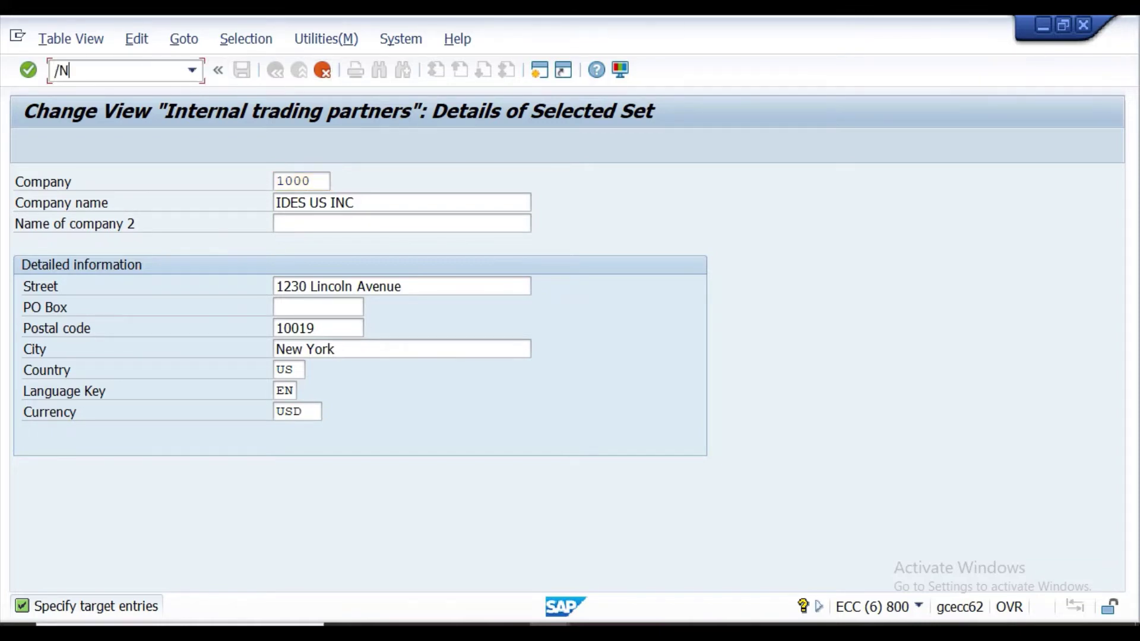
{"action": "key", "text": "Return"}
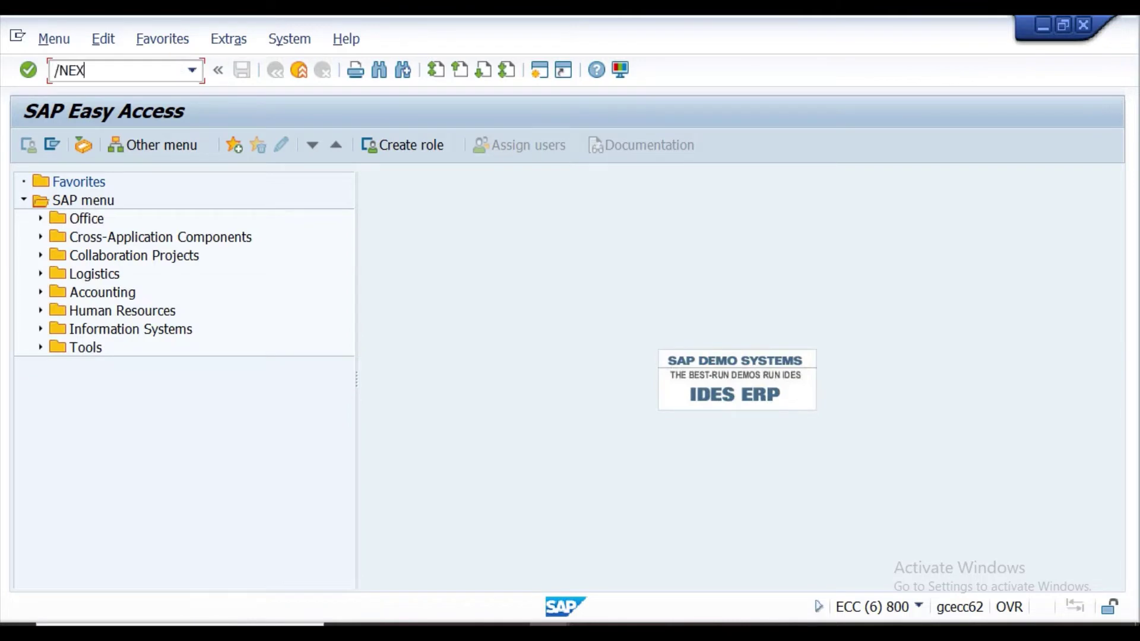
Close SAP with /NEX and scroll through the Delete lock entry capture in Snipping Tool.
{"action": "type", "text": "/NEX"}
{"action": "key", "text": "Return"}
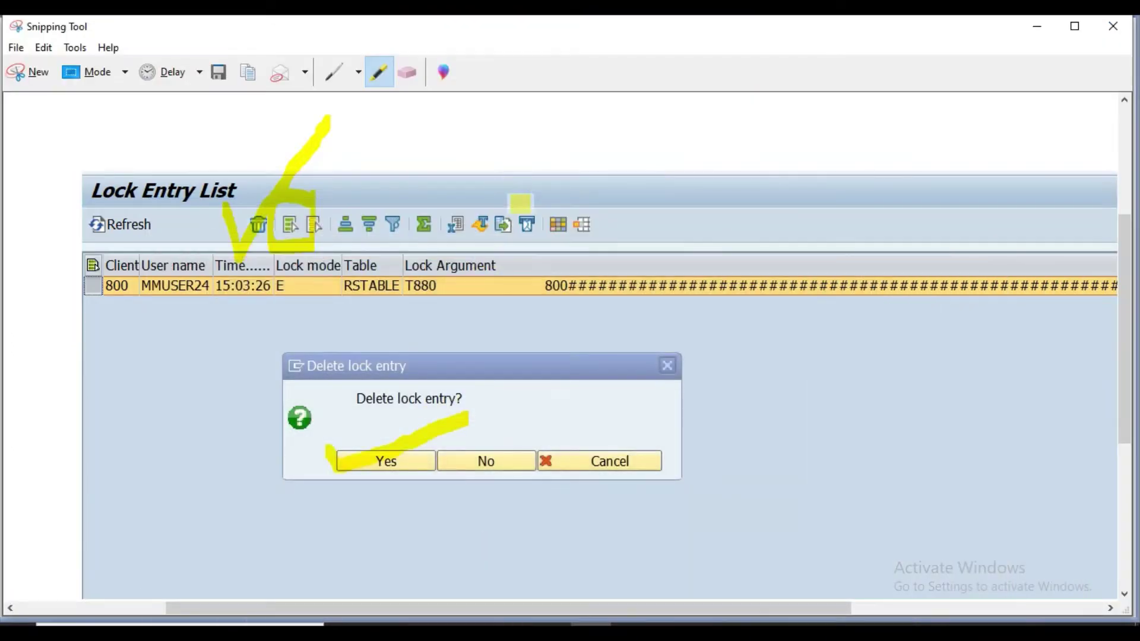
{"action": "scroll", "coordinate": [528, 279], "scroll_direction": "down", "scroll_amount": 2}
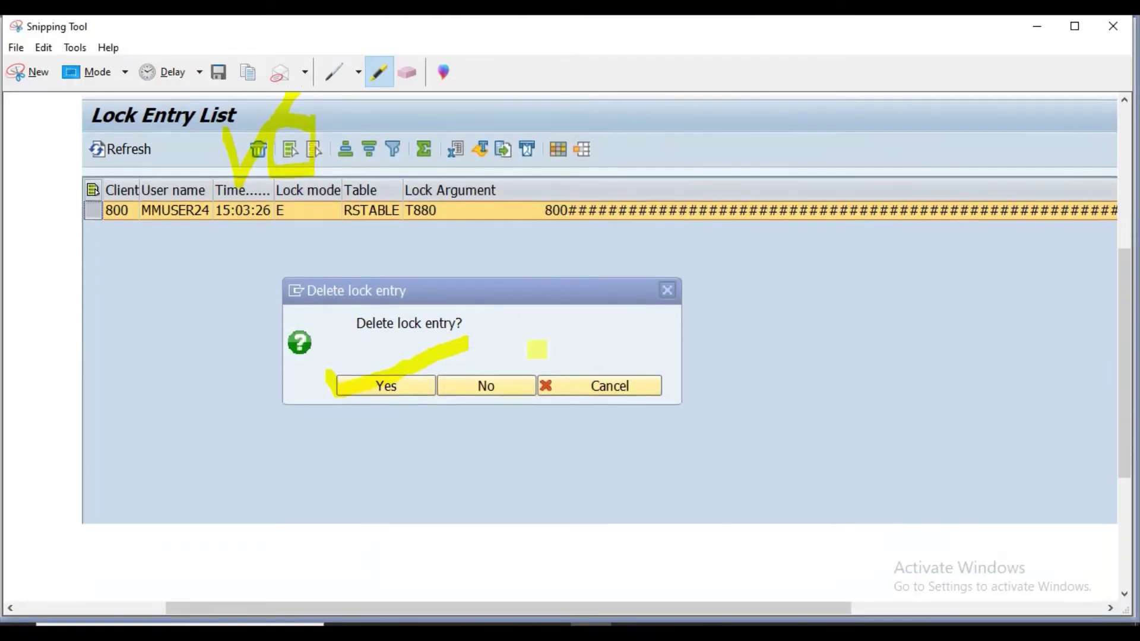
{"action": "scroll", "coordinate": [537, 349], "scroll_direction": "up", "scroll_amount": 8}
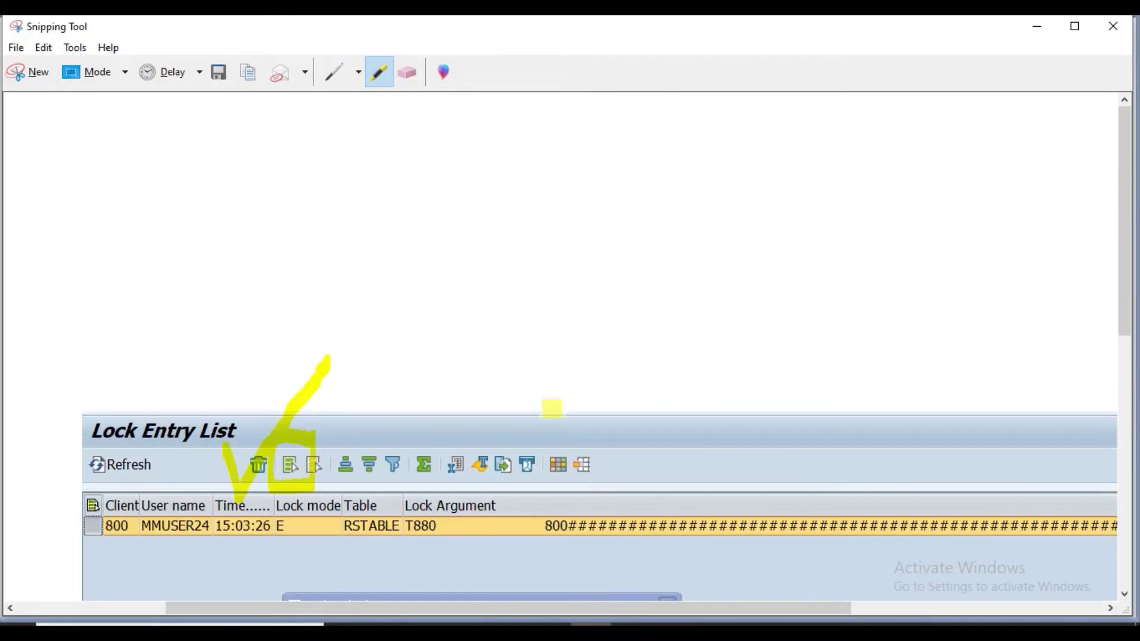
{"action": "left_click", "coordinate": [1125, 594]}
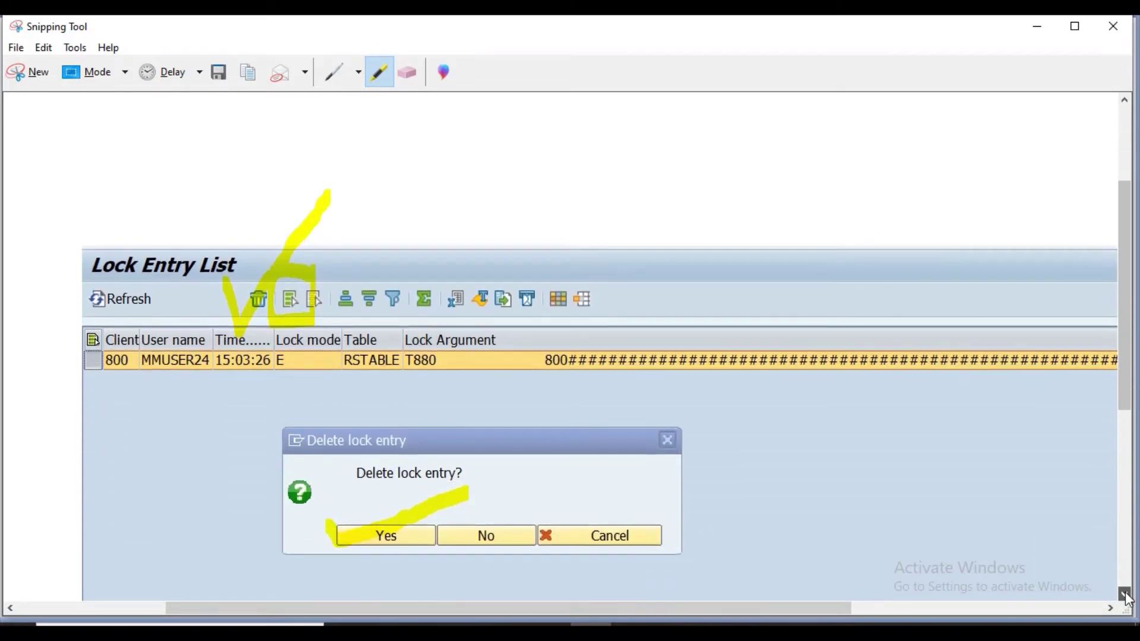
{"action": "scroll", "coordinate": [1128, 600], "scroll_direction": "down", "scroll_amount": 7}
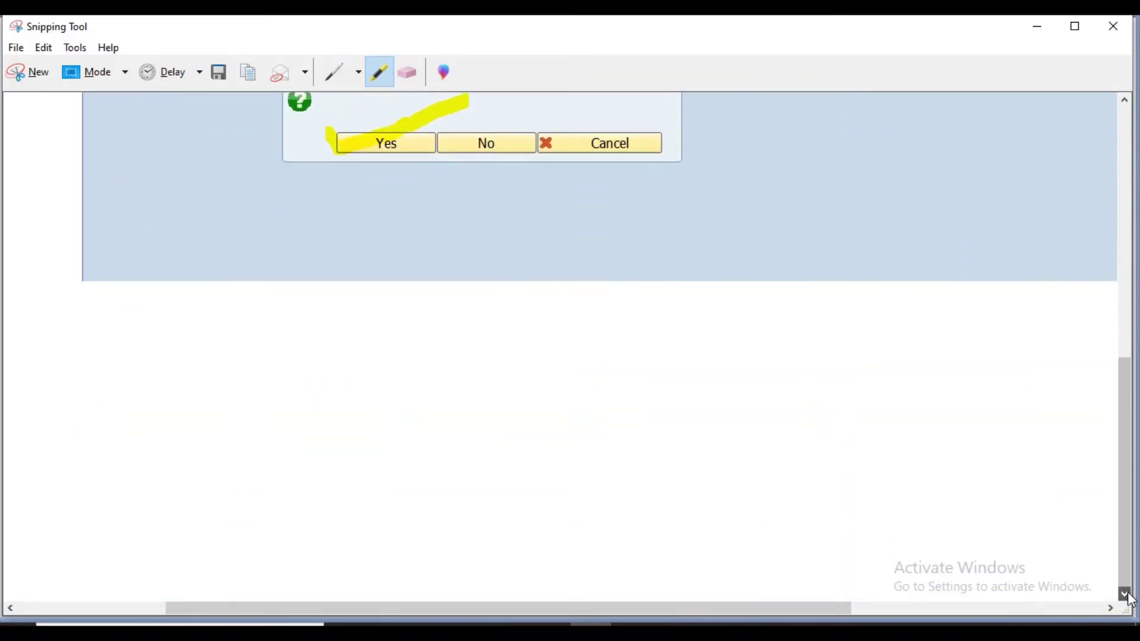
{"action": "left_click", "coordinate": [1126, 101]}
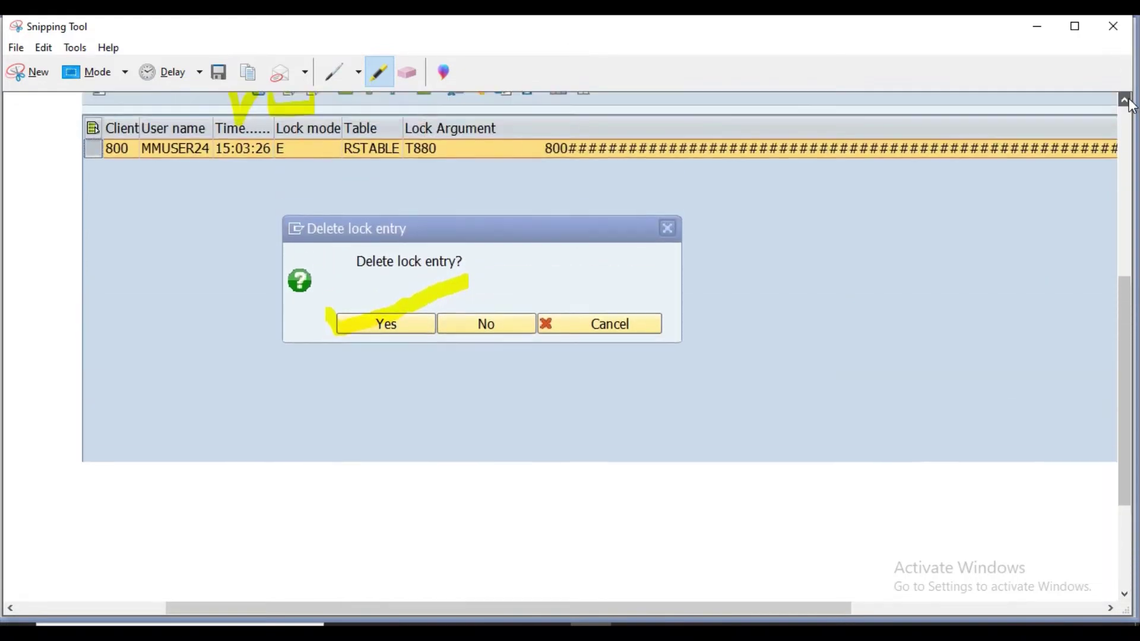
{"action": "scroll", "coordinate": [1126, 104], "scroll_direction": "up", "scroll_amount": 7}
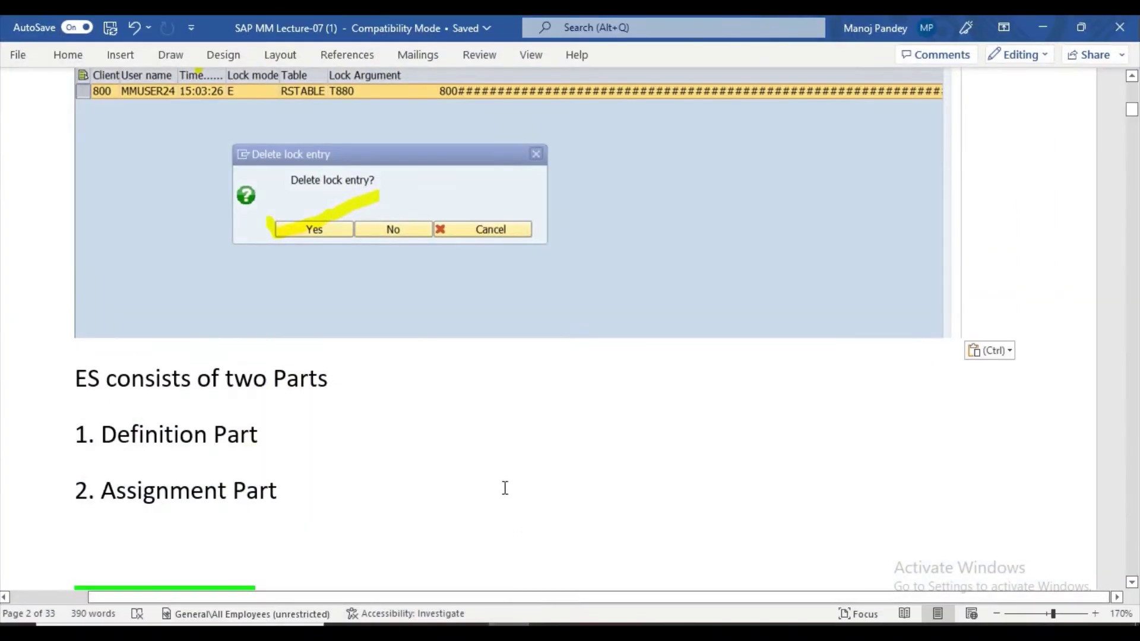
Start a new empty paragraph directly below the Lecture-07 heading.
{"action": "scroll", "coordinate": [497, 423], "scroll_direction": "down", "scroll_amount": 2}
{"action": "scroll", "coordinate": [497, 422], "scroll_direction": "up", "scroll_amount": 10}
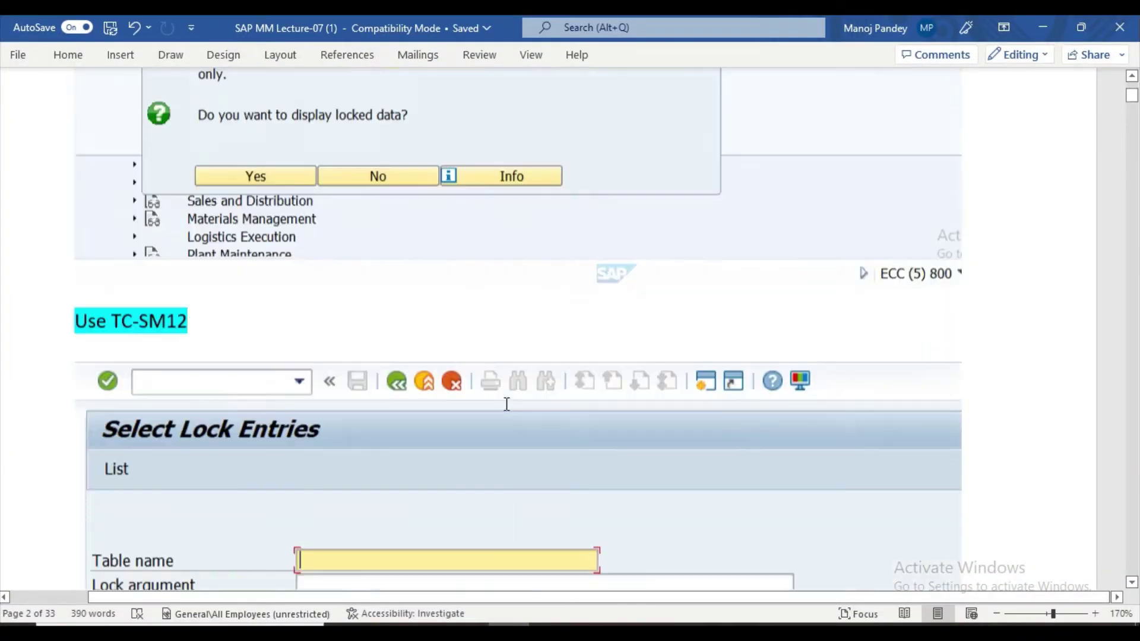
{"action": "scroll", "coordinate": [507, 403], "scroll_direction": "up", "scroll_amount": 11}
{"action": "scroll", "coordinate": [507, 401], "scroll_direction": "down", "scroll_amount": 4}
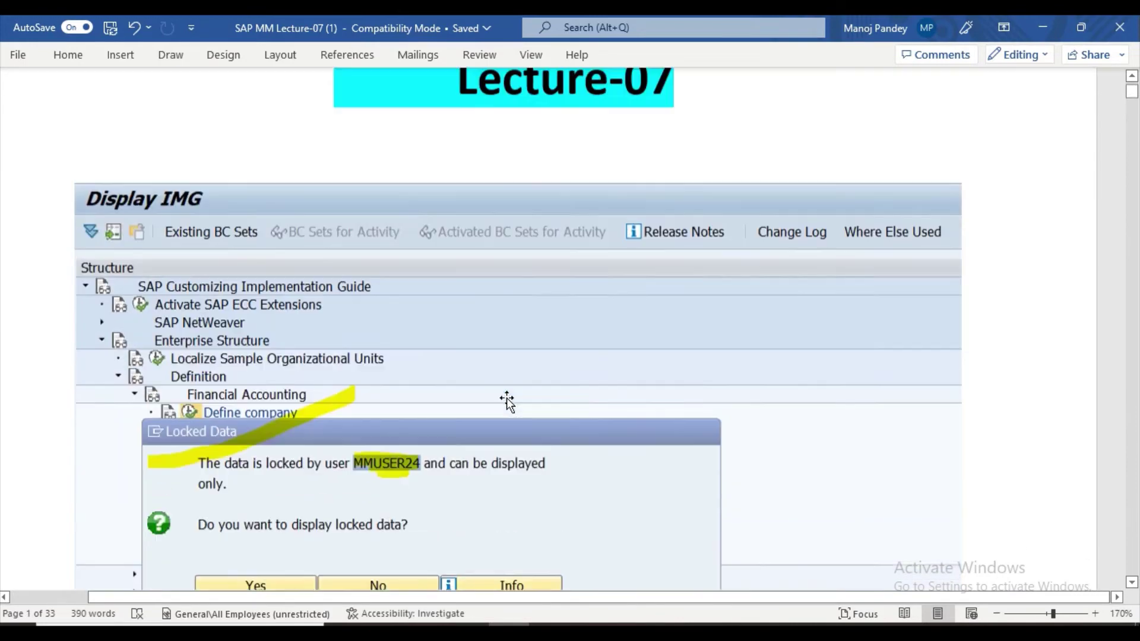
{"action": "scroll", "coordinate": [507, 397], "scroll_direction": "up", "scroll_amount": 2}
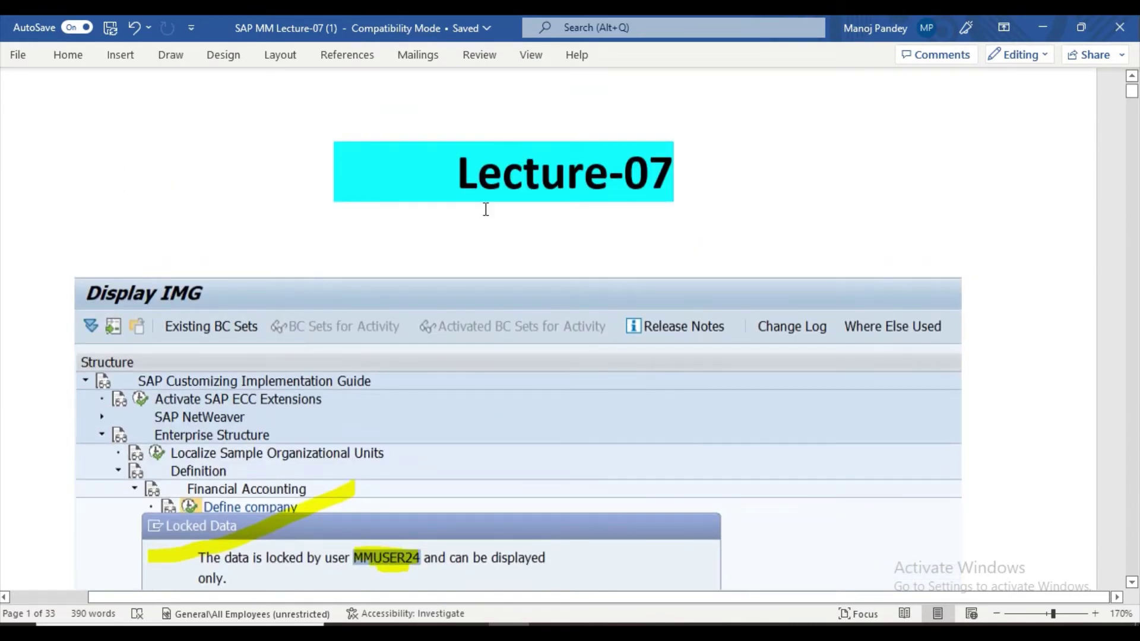
{"action": "left_click", "coordinate": [702, 223]}
{"action": "key", "text": "Return"}
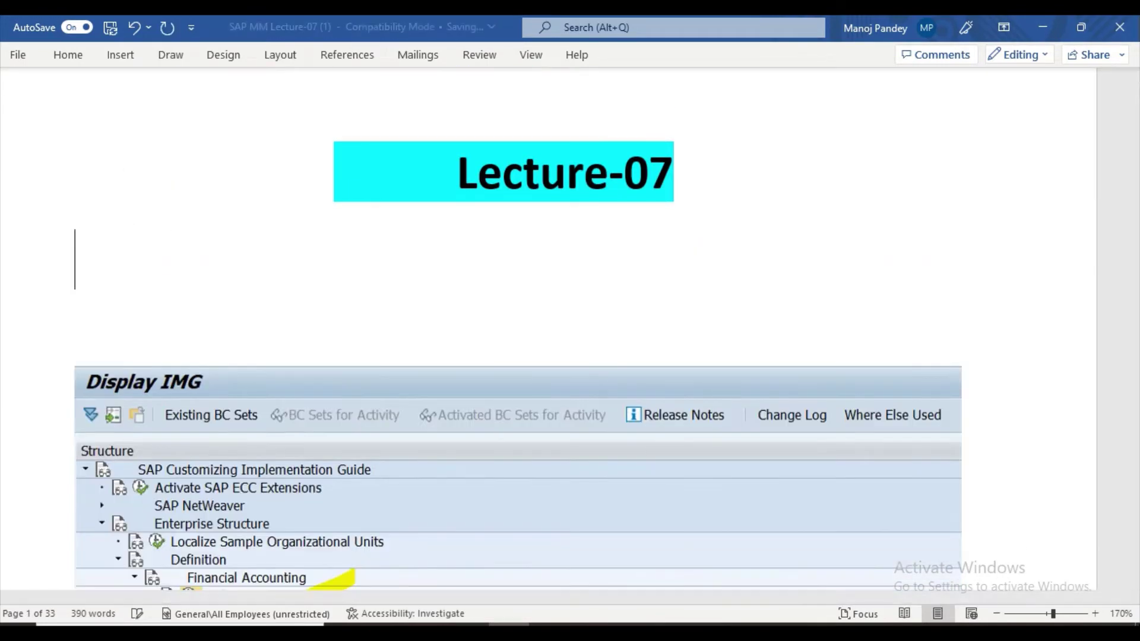
{"action": "type", "text": "e"}
{"action": "key", "text": "BackSpace"}
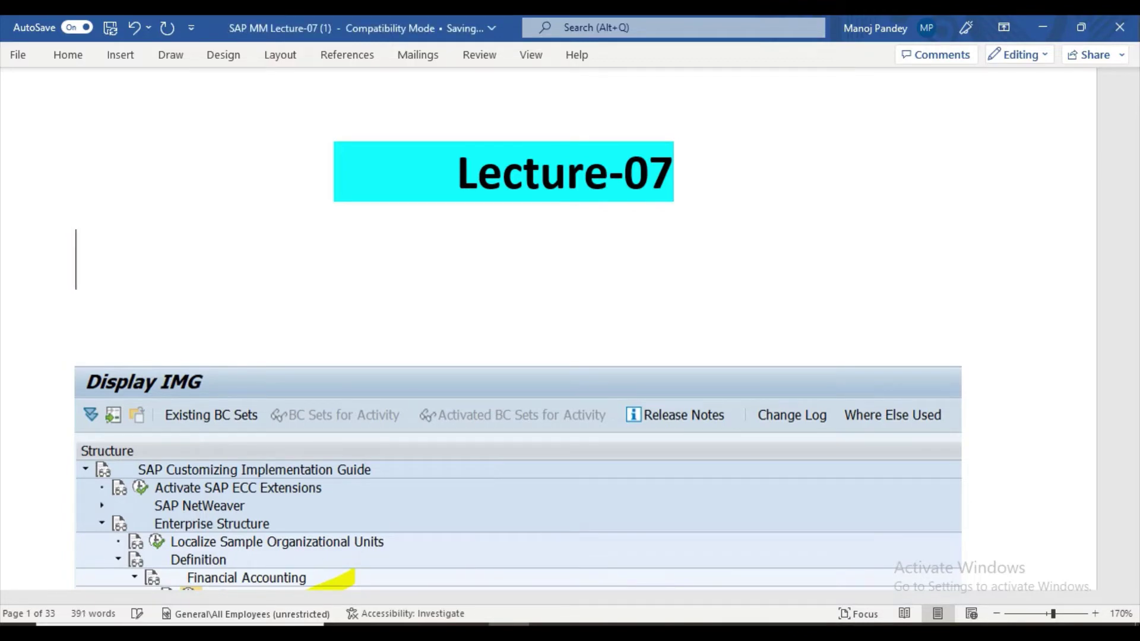
{"action": "type", "text": "Whe"}
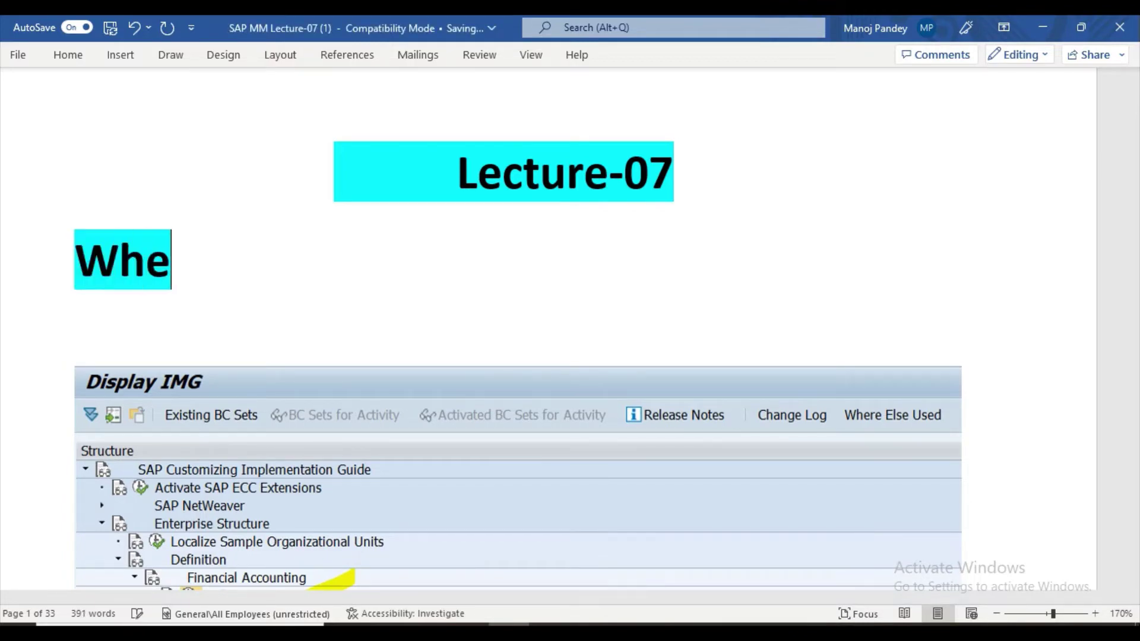
{"action": "key", "text": "BackSpace"}
{"action": "key", "text": "BackSpace"}
{"action": "key", "text": "BackSpace"}
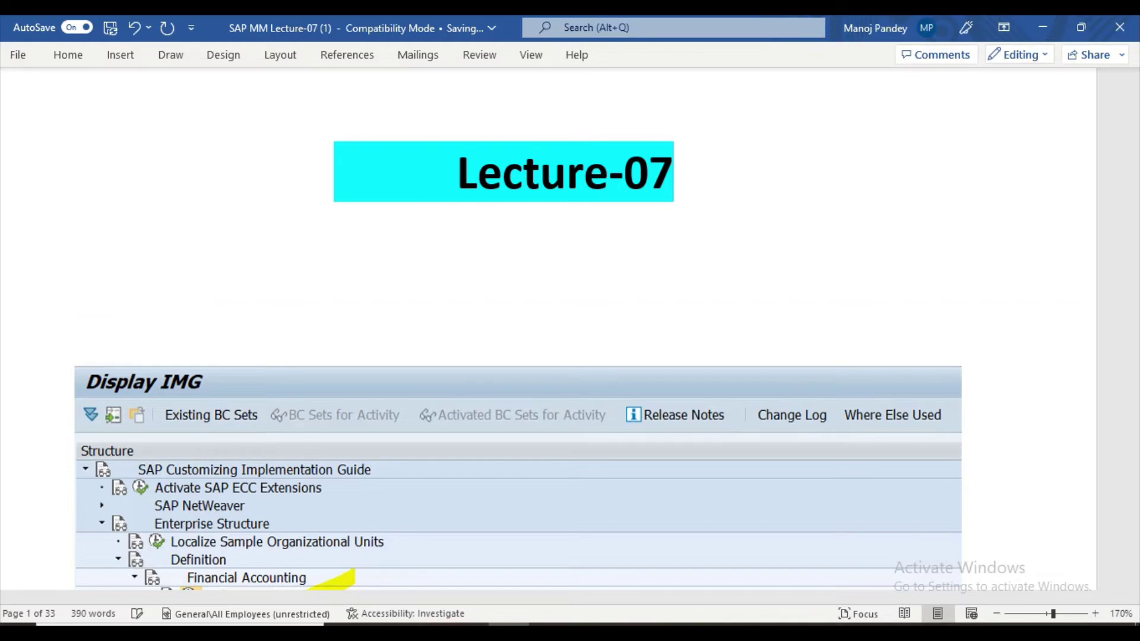
Type 'whenever entry is locked by some another user' in 10 pt font.
{"action": "left_click", "coordinate": [79, 61]}
{"action": "left_click", "coordinate": [195, 87]}
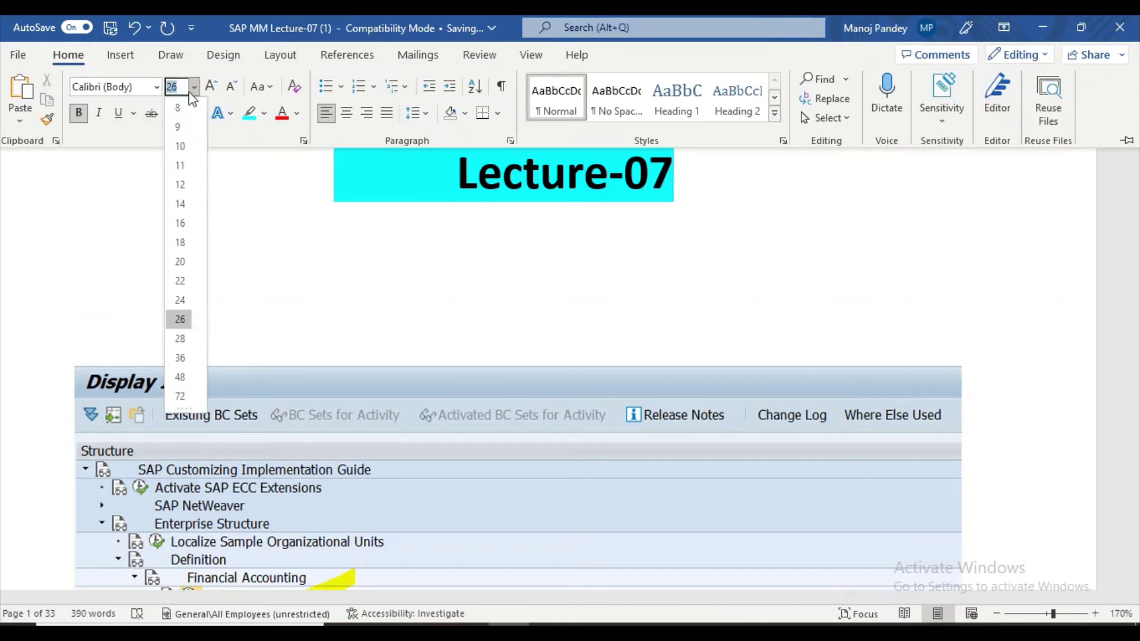
{"action": "left_click", "coordinate": [180, 146]}
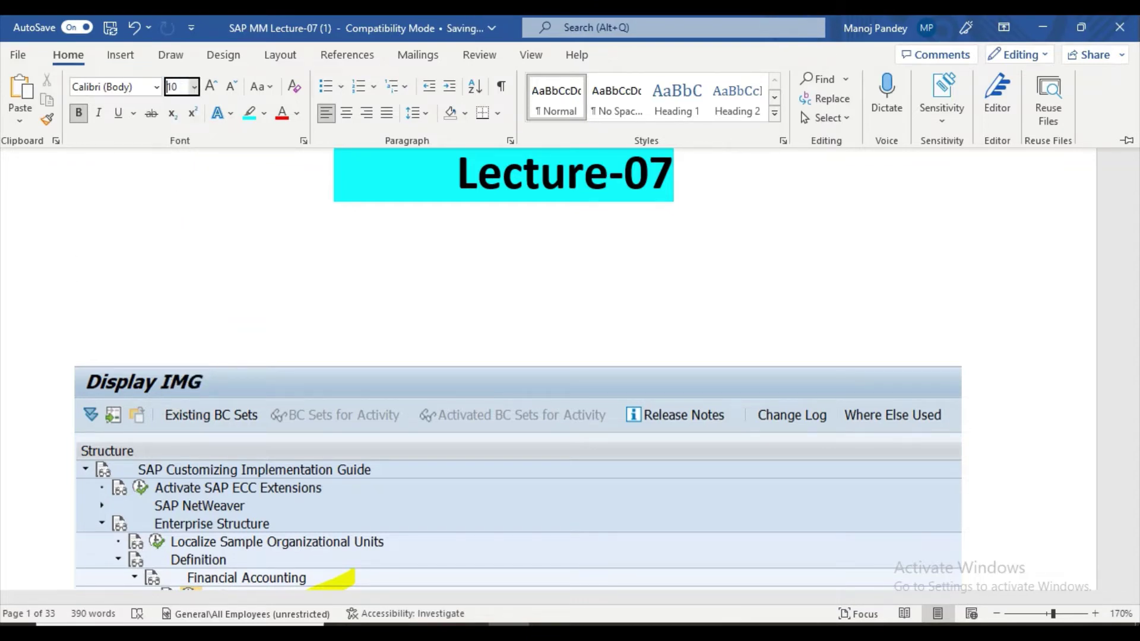
{"action": "left_click", "coordinate": [98, 261]}
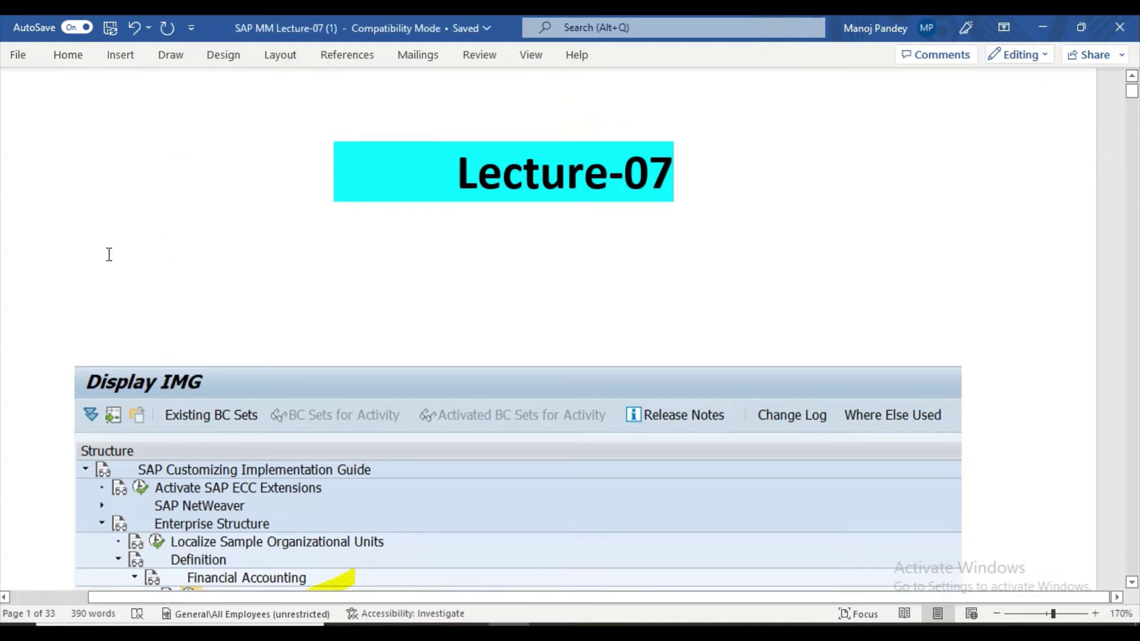
{"action": "type", "text": "whe"}
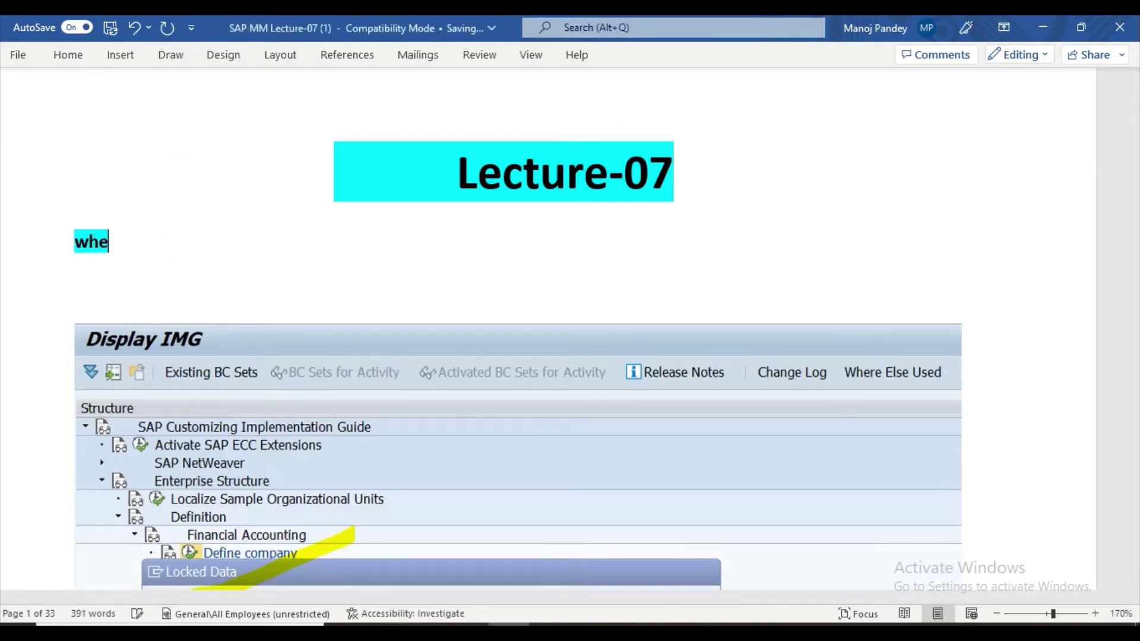
{"action": "type", "text": "never"}
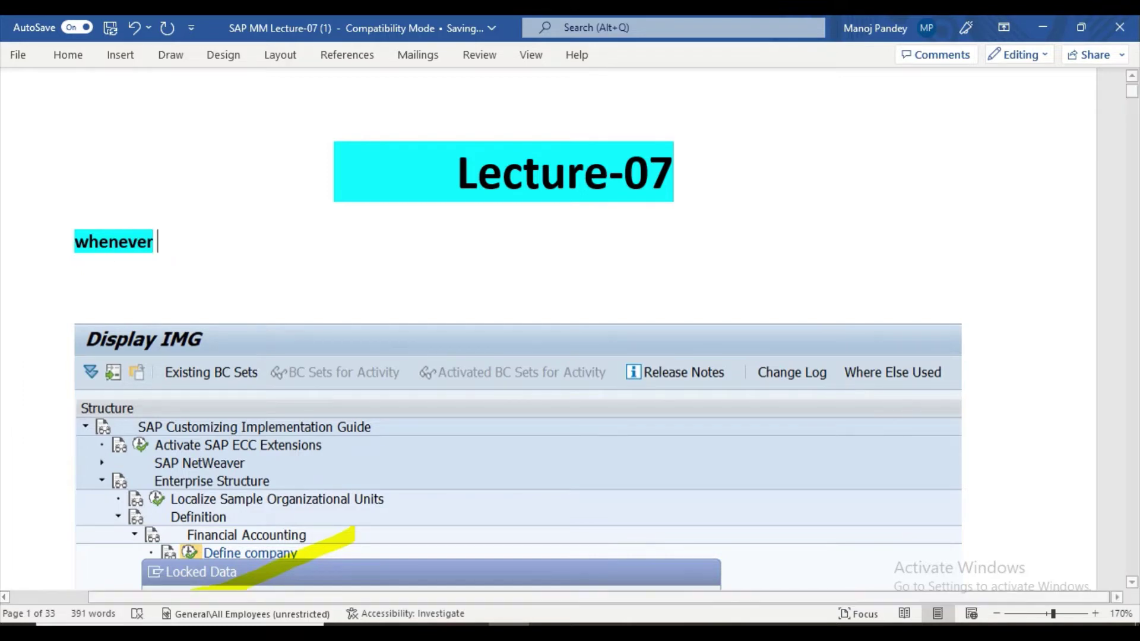
{"action": "type", "text": " entr"}
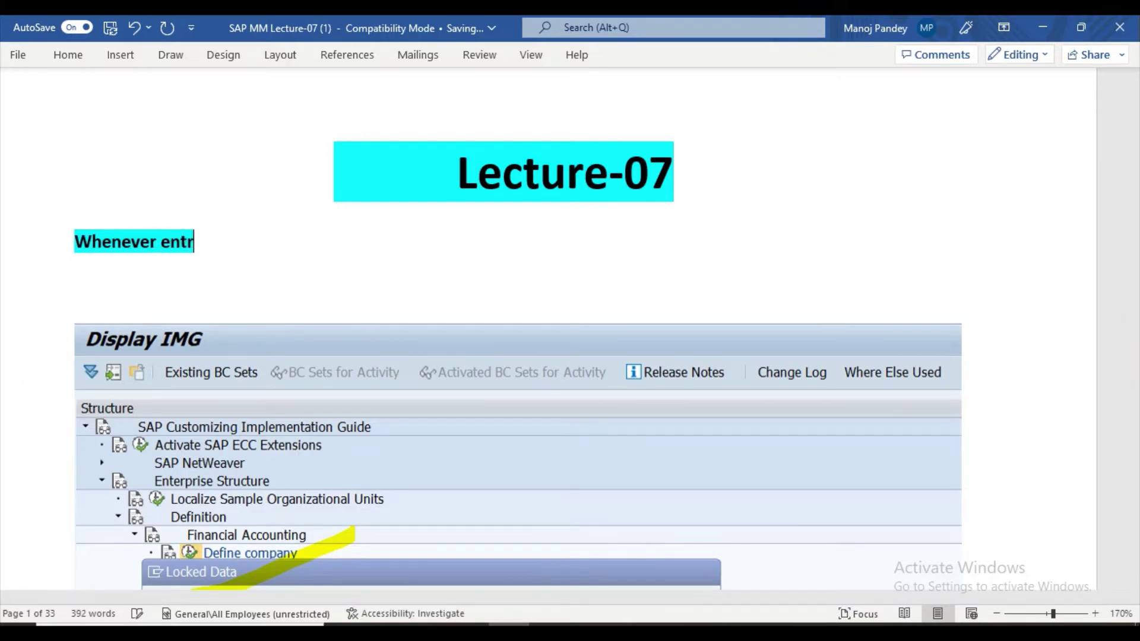
{"action": "type", "text": "y is "}
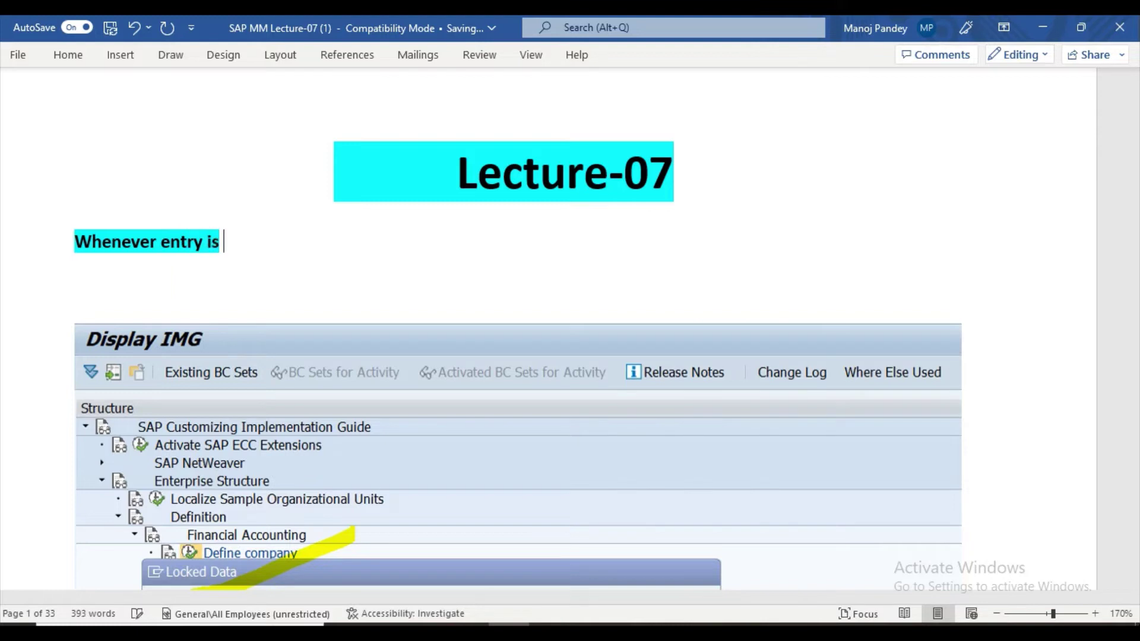
{"action": "type", "text": "locke"}
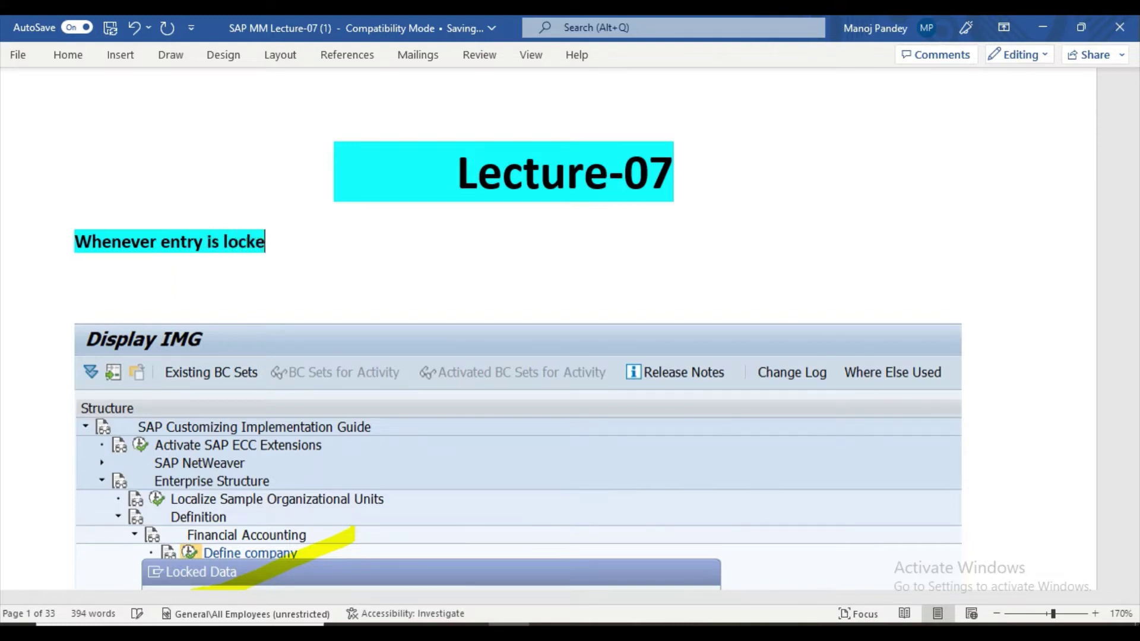
{"action": "type", "text": "d by "}
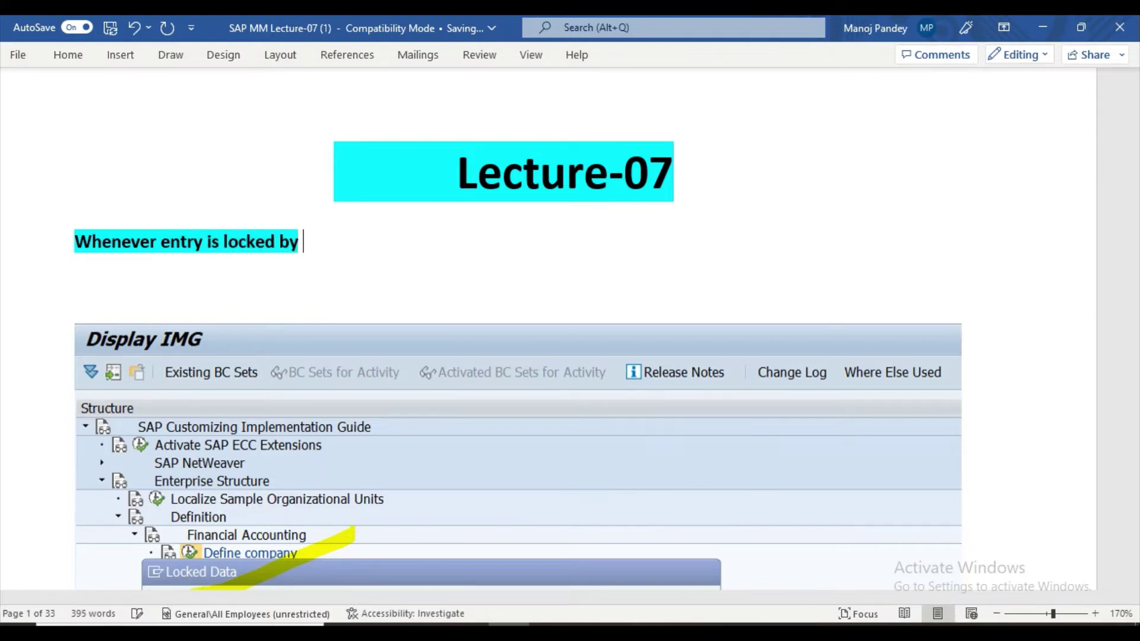
{"action": "type", "text": "some "}
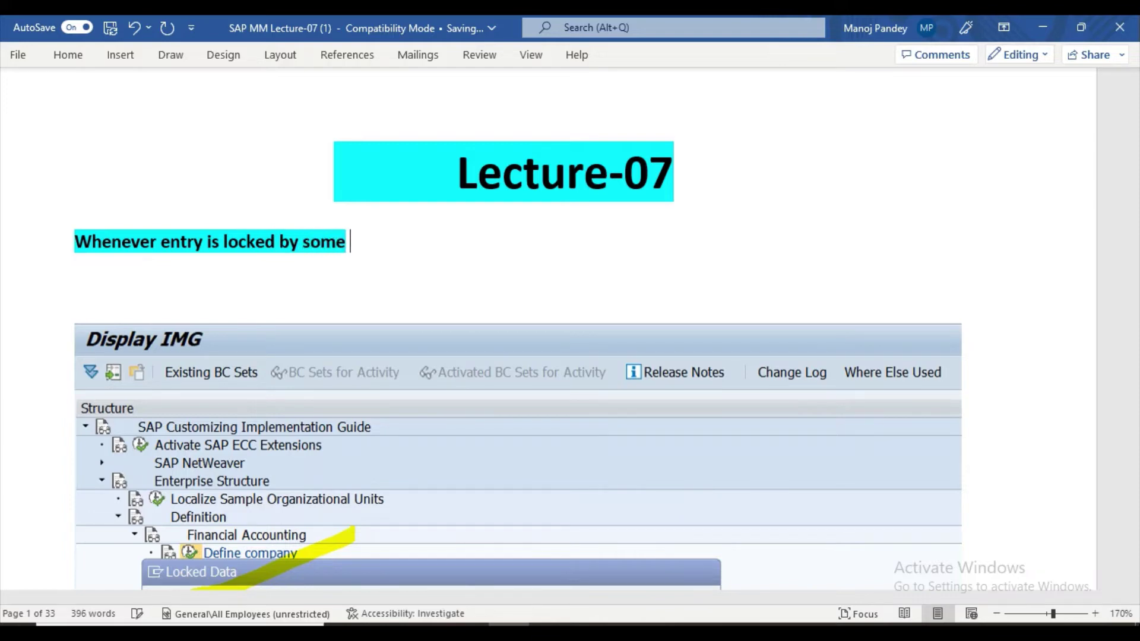
{"action": "type", "text": "anothe"}
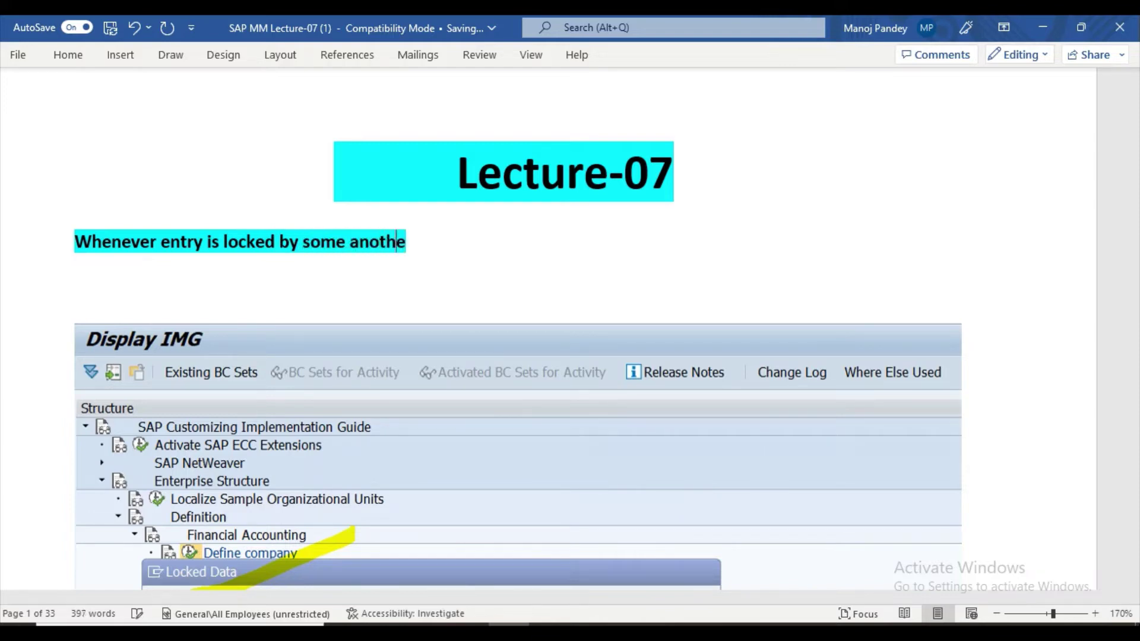
{"action": "type", "text": "r user"}
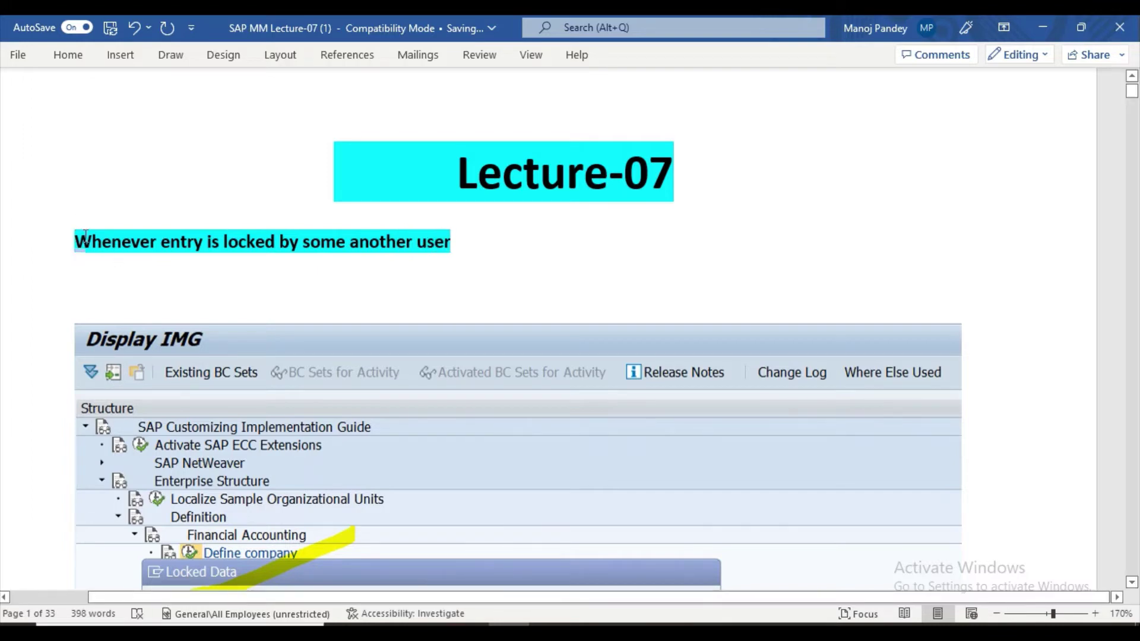
Highlight the new locked-entry line in yellow.
{"action": "left_click_drag", "start_coordinate": [85, 236], "coordinate": [479, 256]}
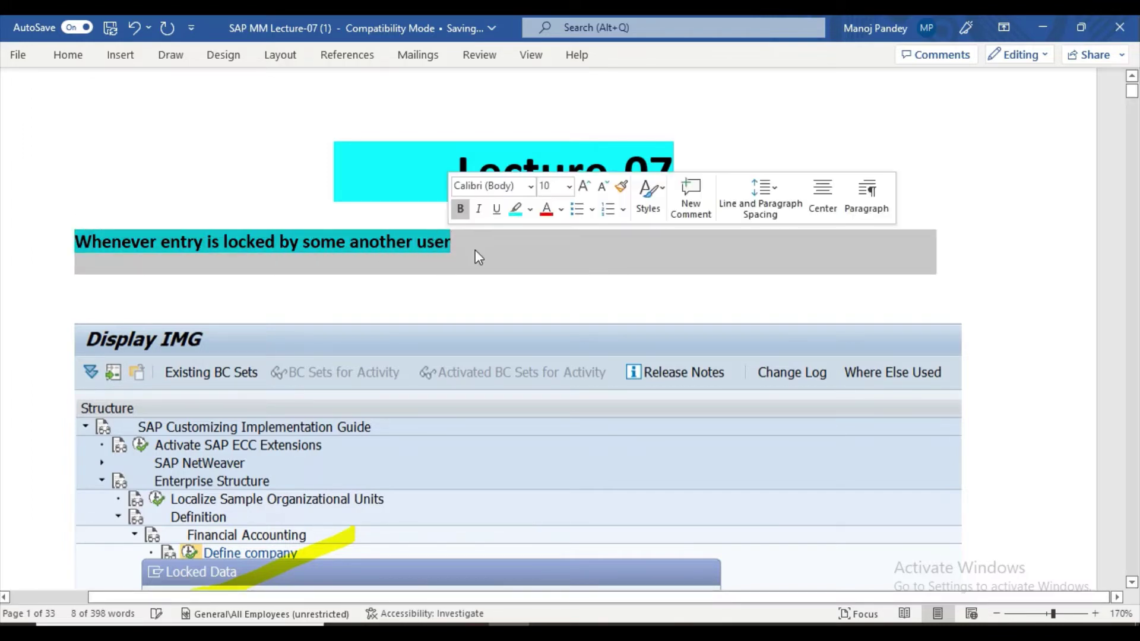
{"action": "left_click", "coordinate": [530, 209]}
{"action": "left_click", "coordinate": [531, 230]}
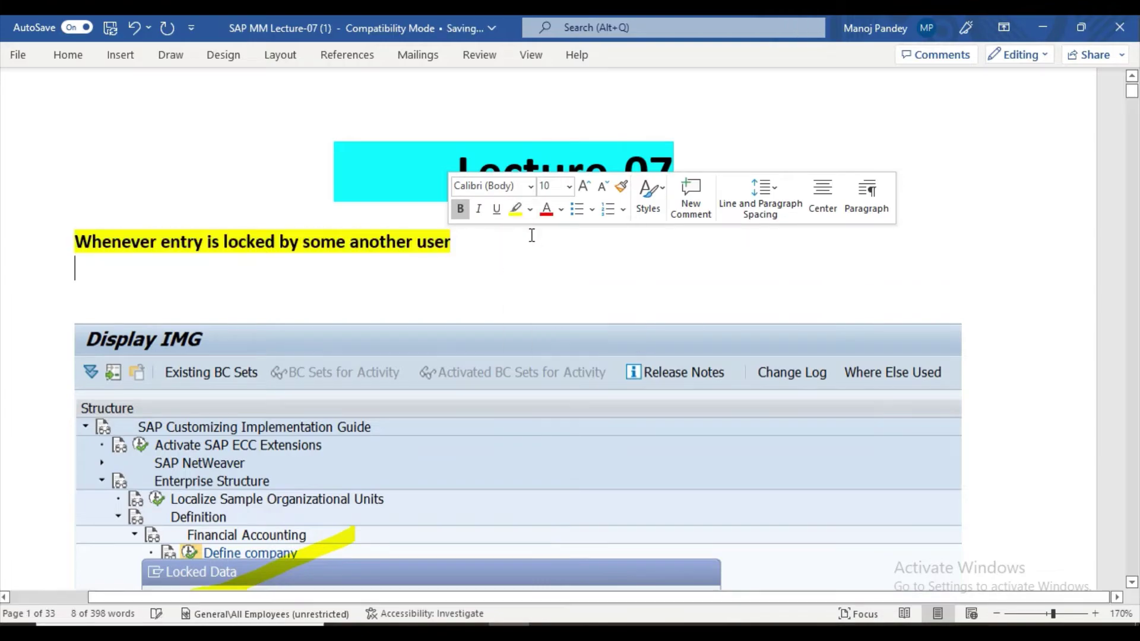
{"action": "scroll", "coordinate": [499, 283], "scroll_direction": "down", "scroll_amount": 12}
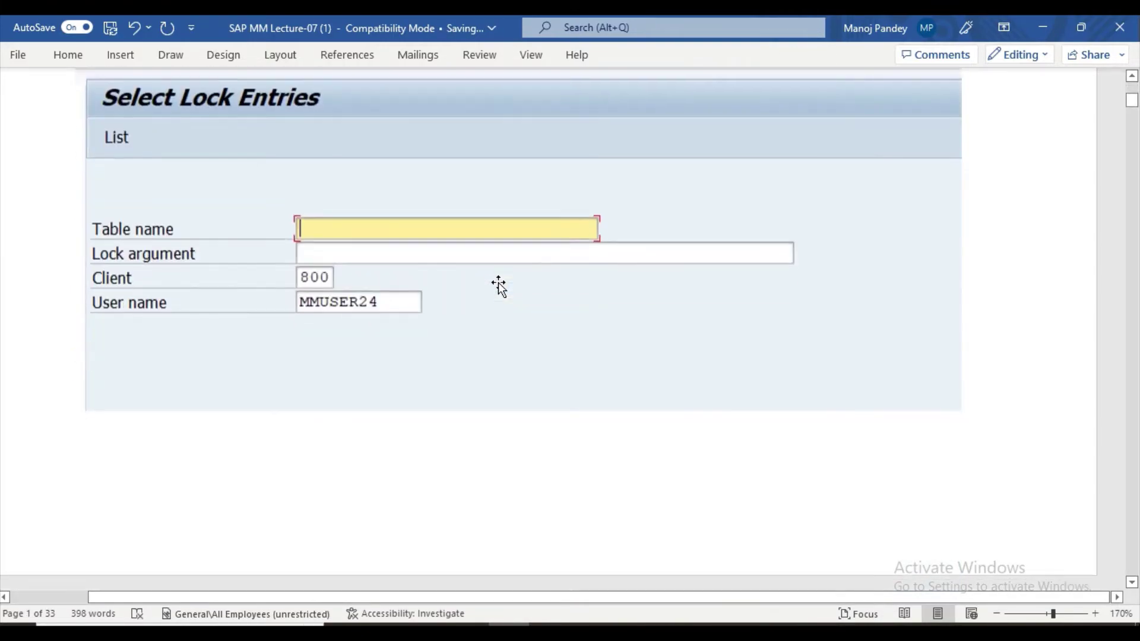
Highlight the 'SPRO-IMG-ES-Def-Log General – Define ,Copy,check,delete Plant' heading in turquoise.
{"action": "scroll", "coordinate": [499, 284], "scroll_direction": "down", "scroll_amount": 15}
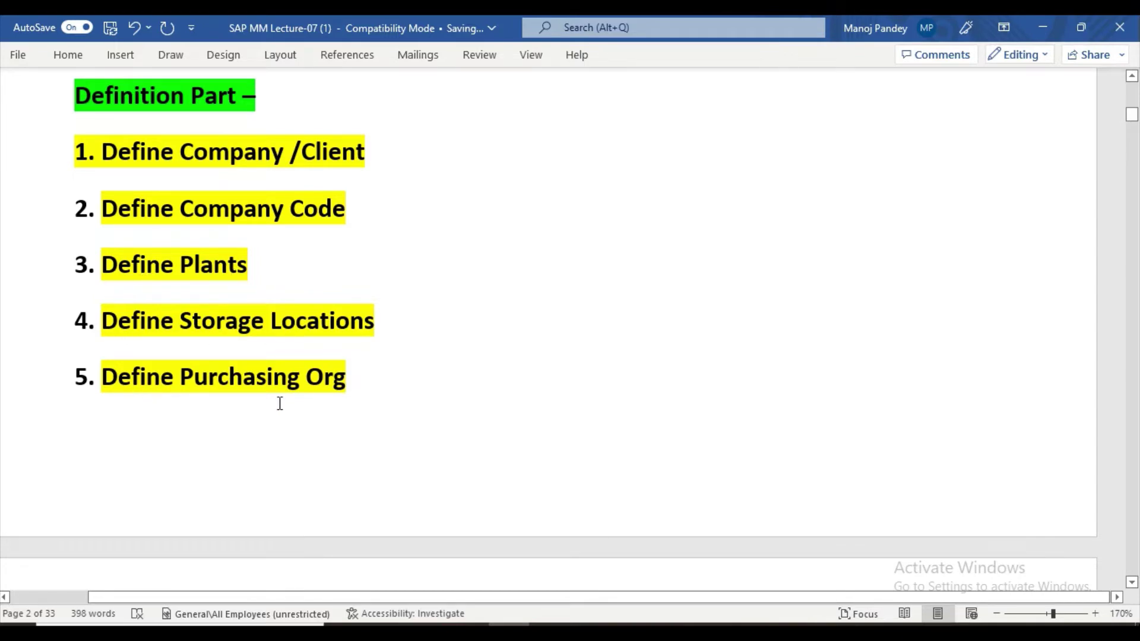
{"action": "scroll", "coordinate": [308, 378], "scroll_direction": "down", "scroll_amount": 10}
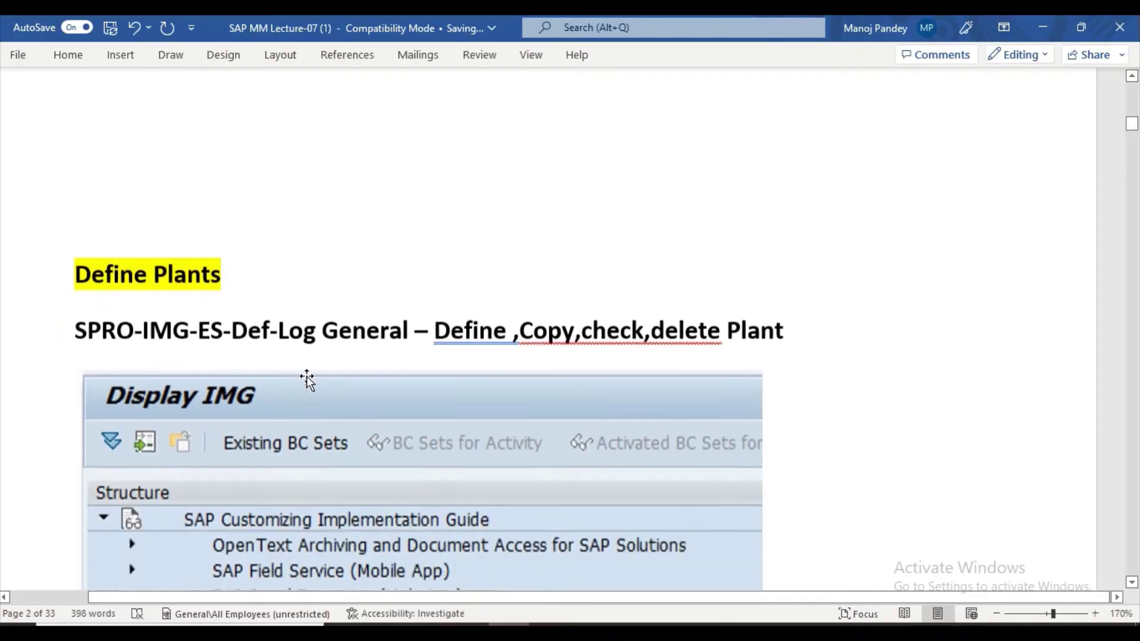
{"action": "scroll", "coordinate": [305, 376], "scroll_direction": "down", "scroll_amount": 1}
{"action": "left_click_drag", "start_coordinate": [74, 253], "coordinate": [799, 279]}
{"action": "left_click", "coordinate": [642, 252]}
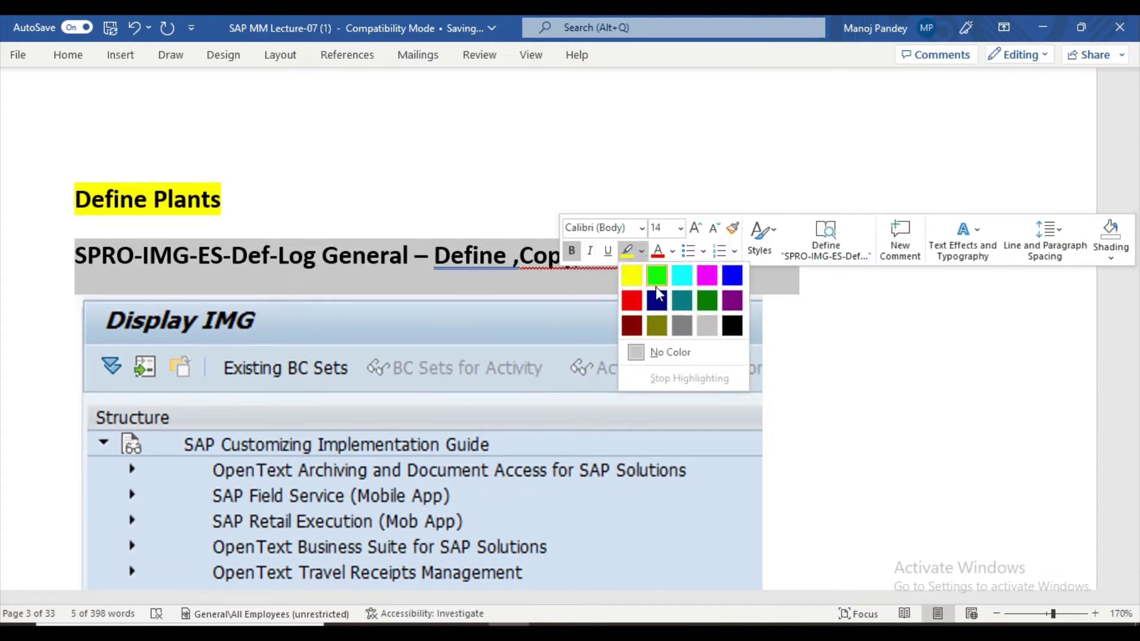
{"action": "left_click", "coordinate": [681, 273]}
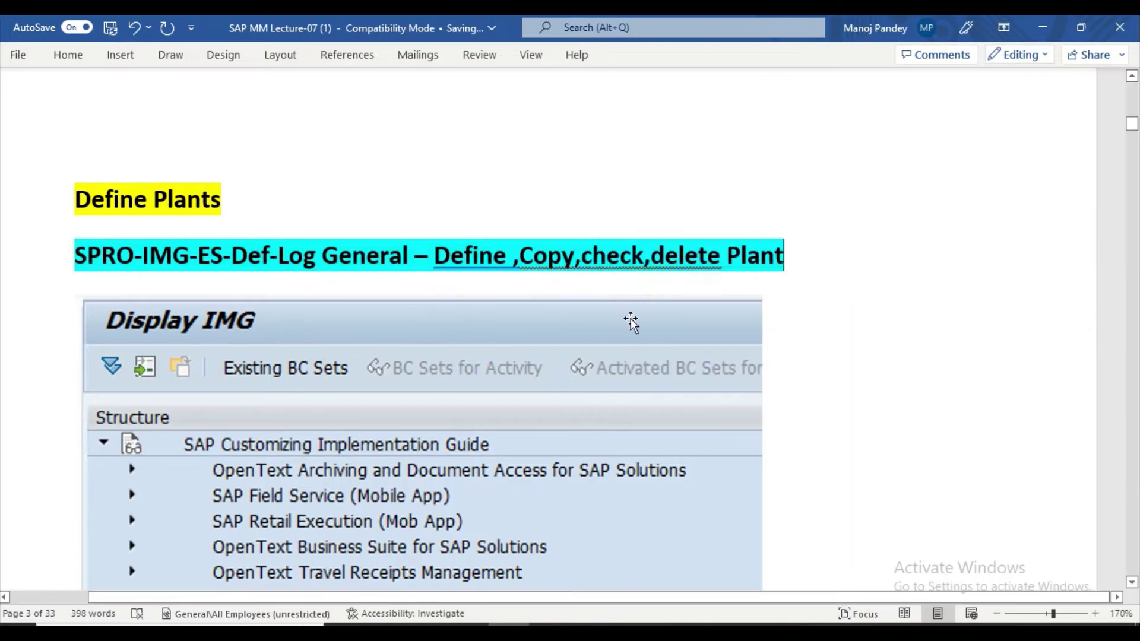
Switch from Word to the SAP Logon window.
{"action": "scroll", "coordinate": [793, 302], "scroll_direction": "down", "scroll_amount": 4}
{"action": "scroll", "coordinate": [796, 299], "scroll_direction": "up", "scroll_amount": 2}
{"action": "scroll", "coordinate": [795, 303], "scroll_direction": "up", "scroll_amount": 3}
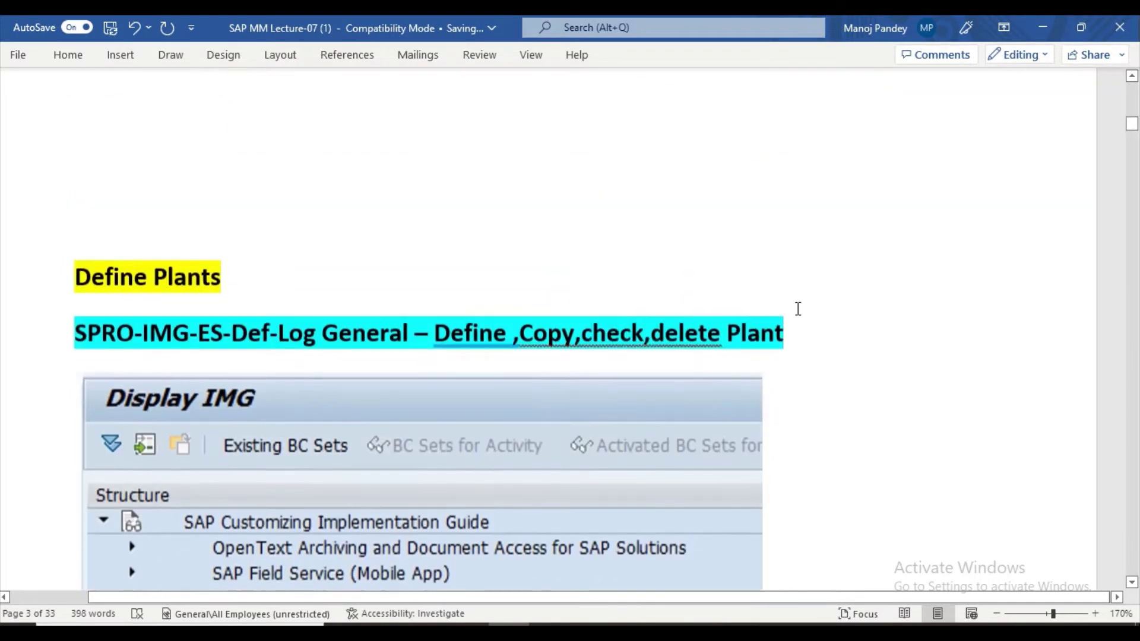
{"action": "scroll", "coordinate": [778, 323], "scroll_direction": "down", "scroll_amount": 2}
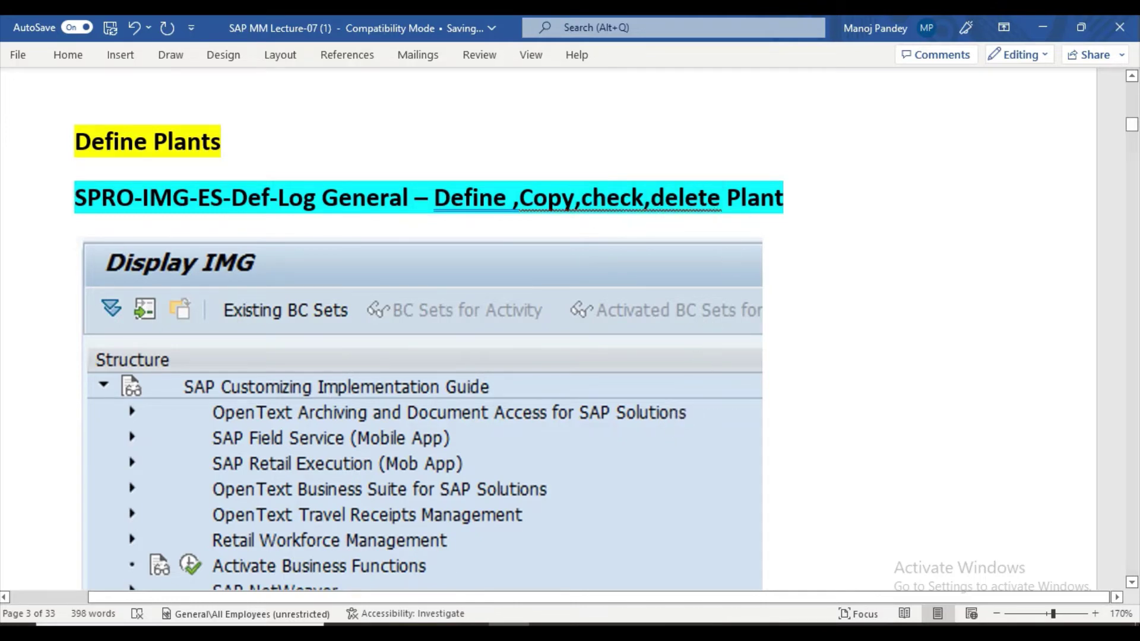
{"action": "key", "text": "alt+Tab"}
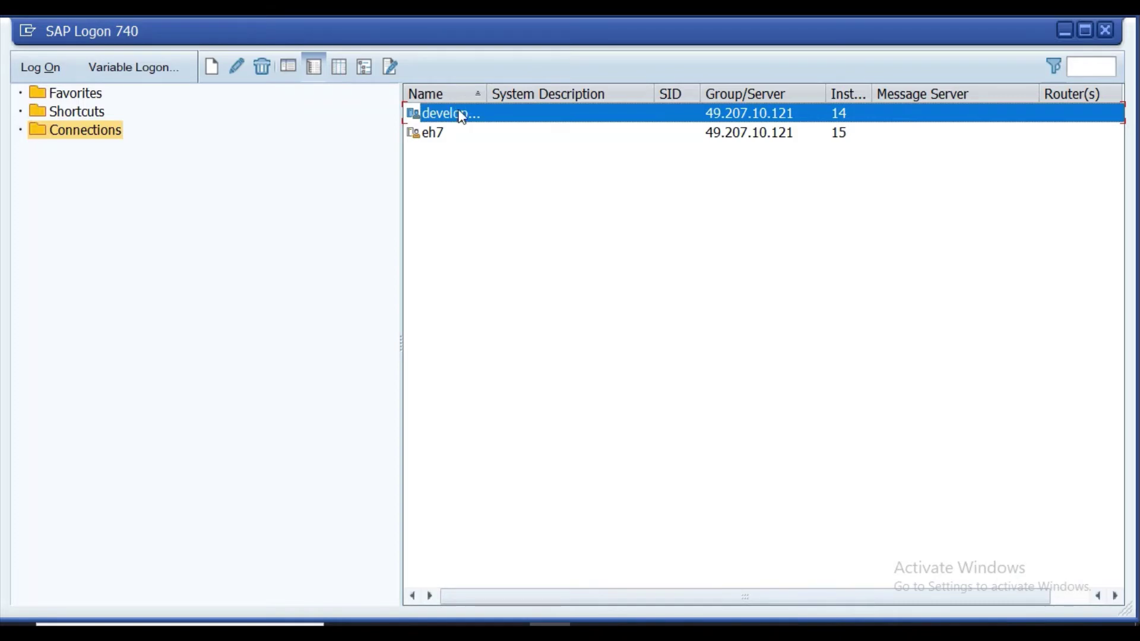
Log on to the first SAP connection with the saved user name.
{"action": "left_click", "coordinate": [39, 67]}
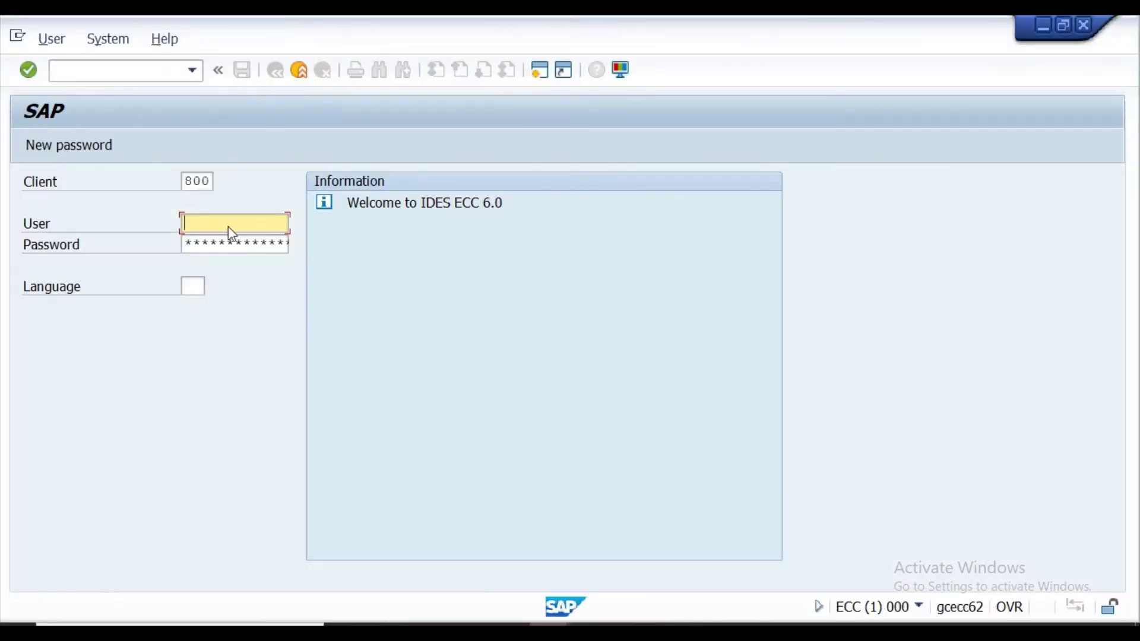
{"action": "left_click", "coordinate": [231, 232]}
{"action": "left_click", "coordinate": [234, 240]}
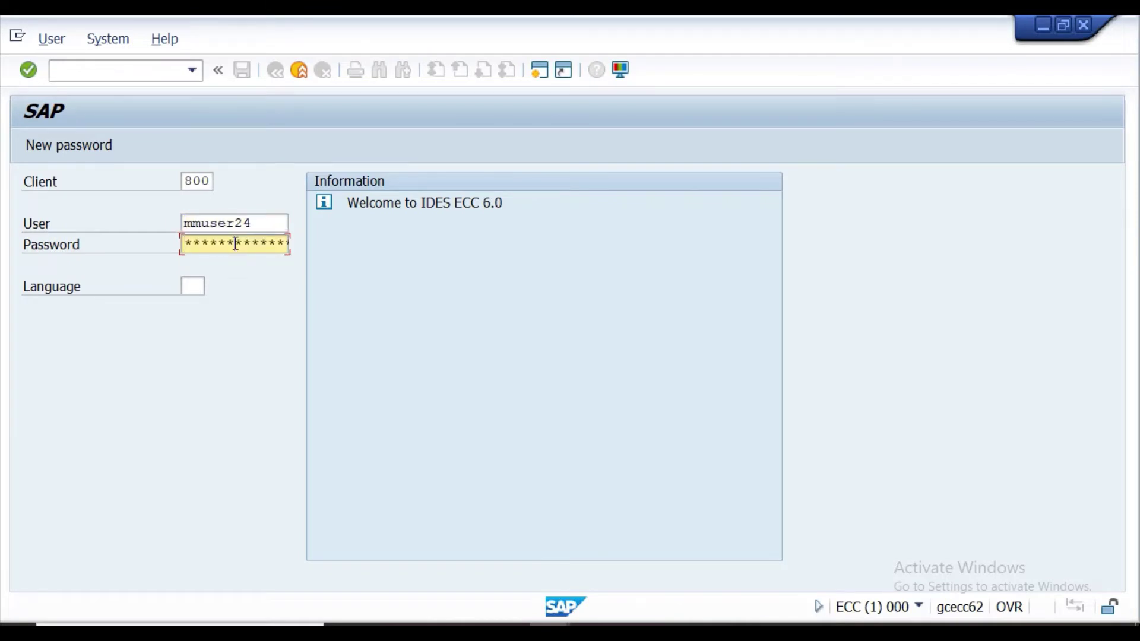
{"action": "key", "text": "Return"}
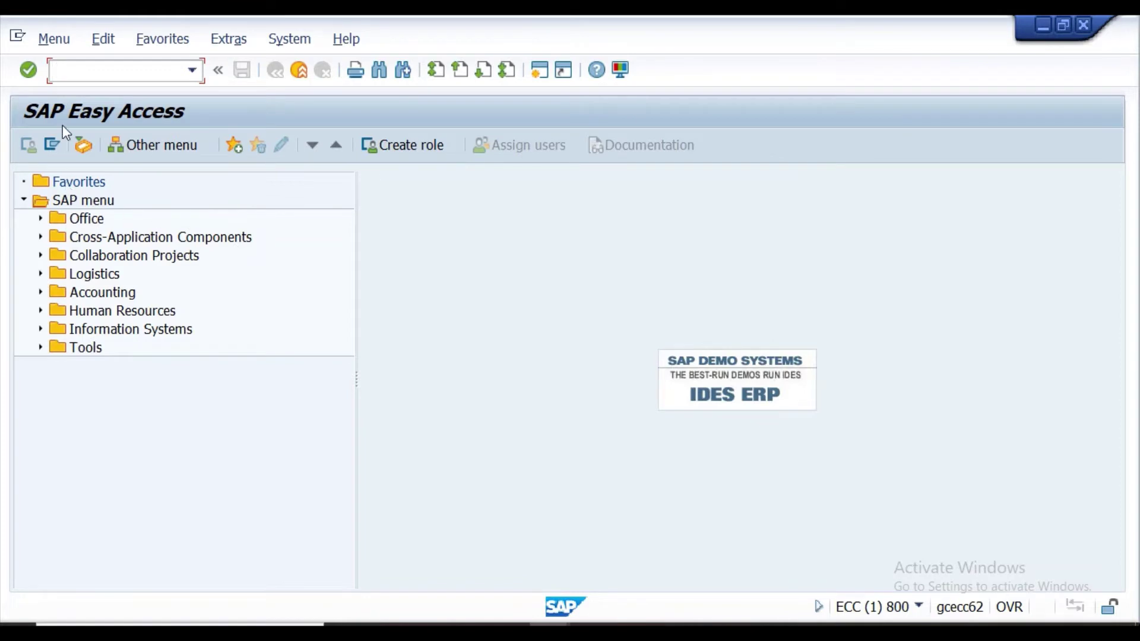
Run SPRO and execute Enterprise Structure > Definition > Logistics - General > Define, copy, delete, check plant.
{"action": "type", "text": "spro"}
{"action": "key", "text": "Return"}
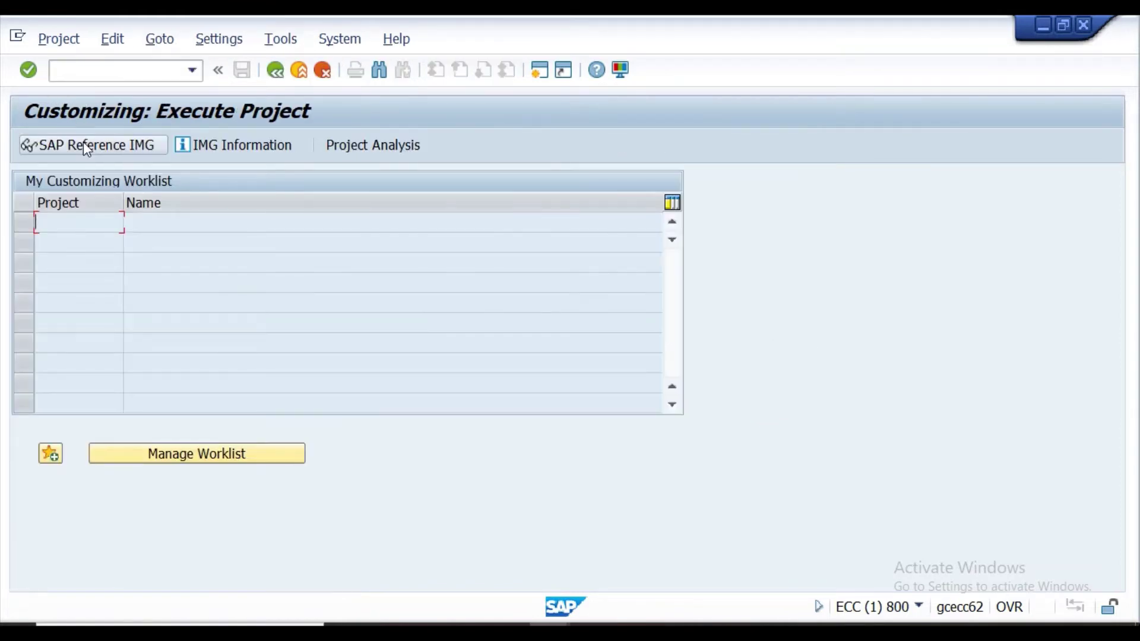
{"action": "left_click", "coordinate": [84, 142]}
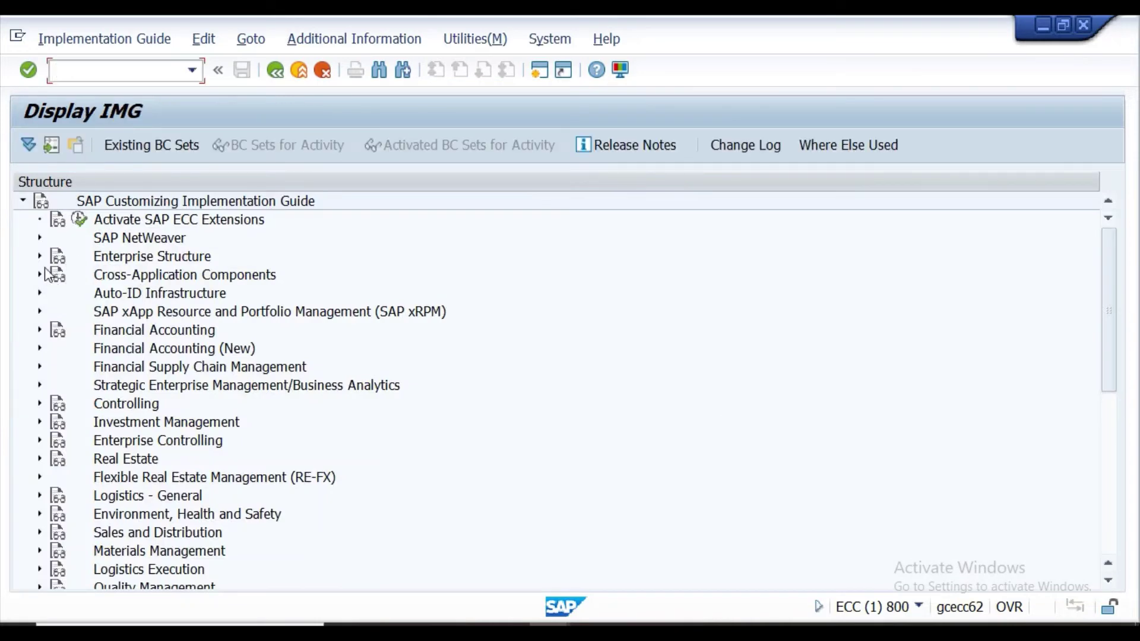
{"action": "left_click", "coordinate": [40, 257]}
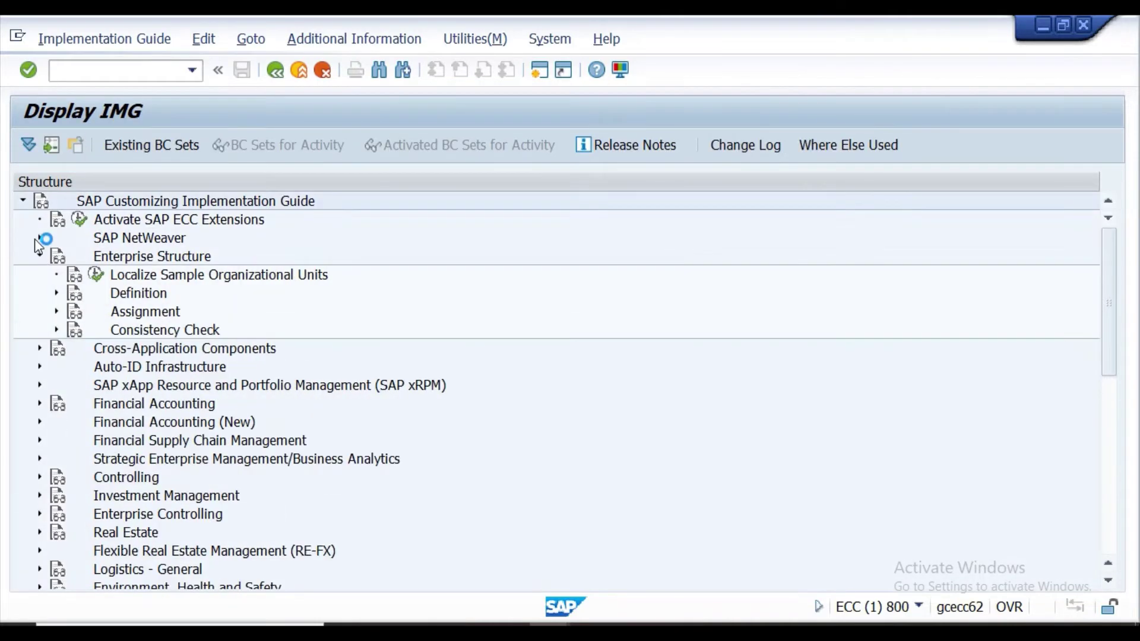
{"action": "left_click", "coordinate": [55, 293]}
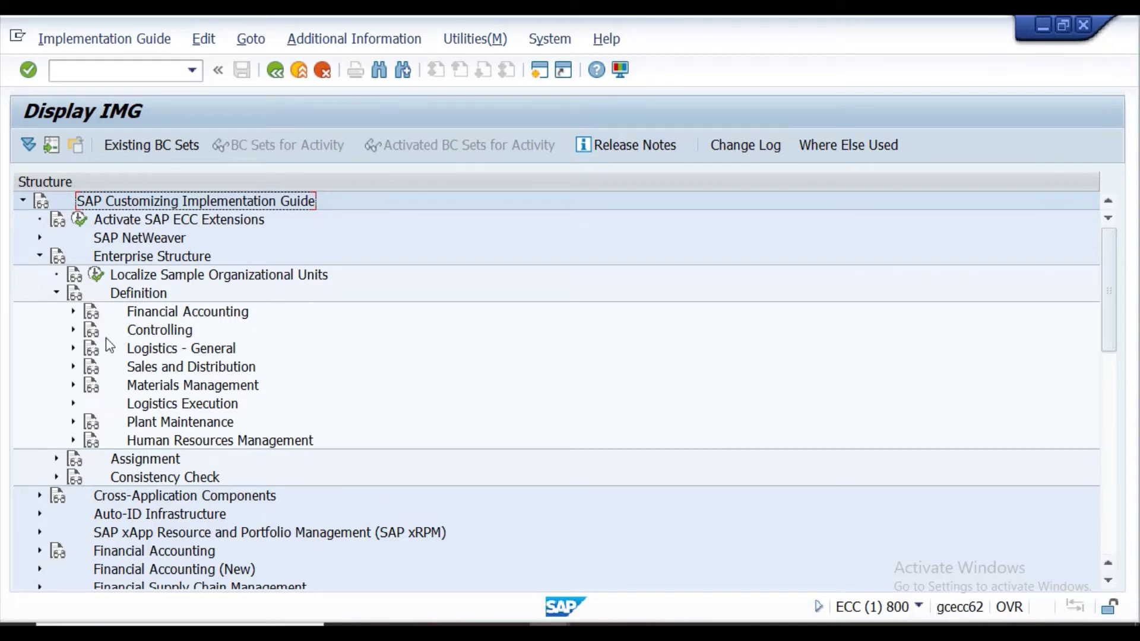
{"action": "left_click", "coordinate": [74, 349]}
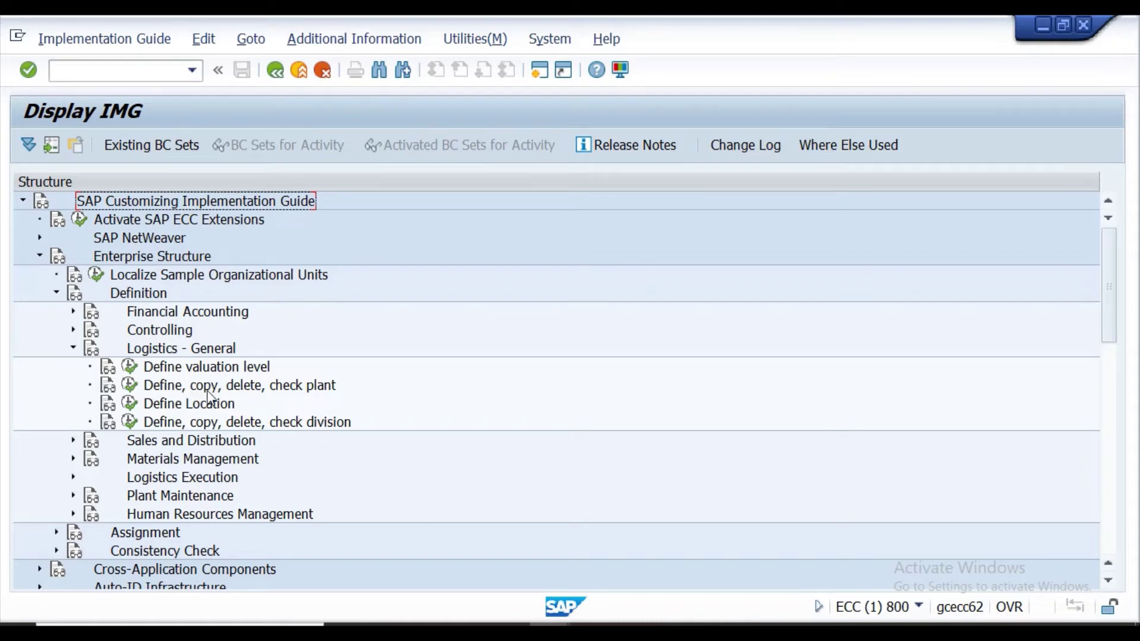
{"action": "left_click", "coordinate": [128, 386]}
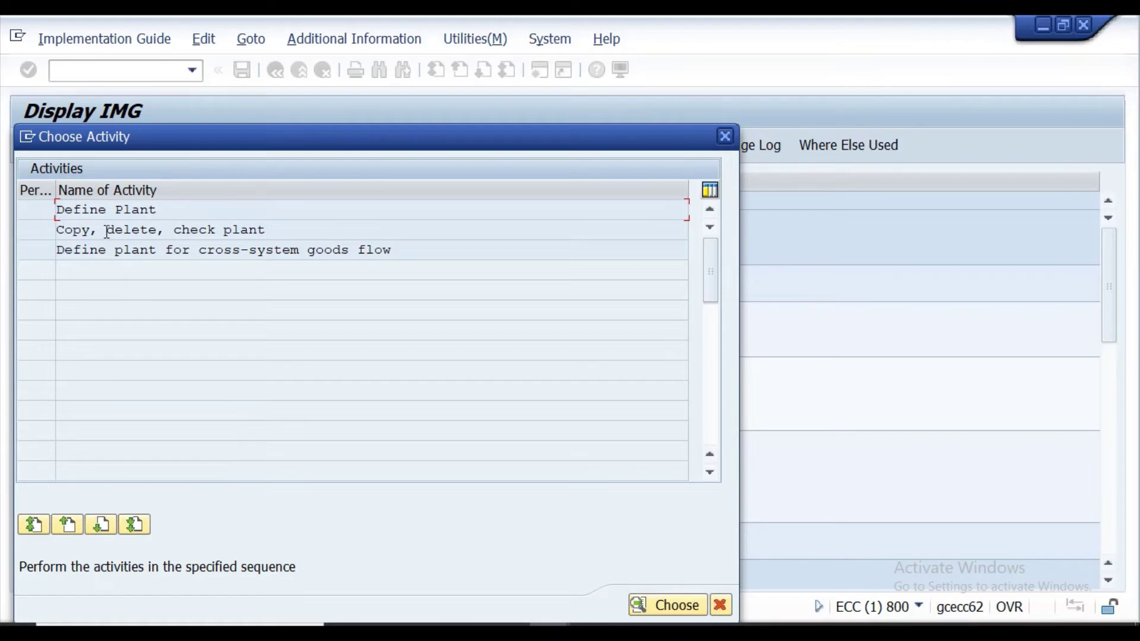
Open Copy, delete, check plant and start the plant organizational-object copy.
{"action": "left_click", "coordinate": [107, 231]}
{"action": "double_click", "coordinate": [106, 231]}
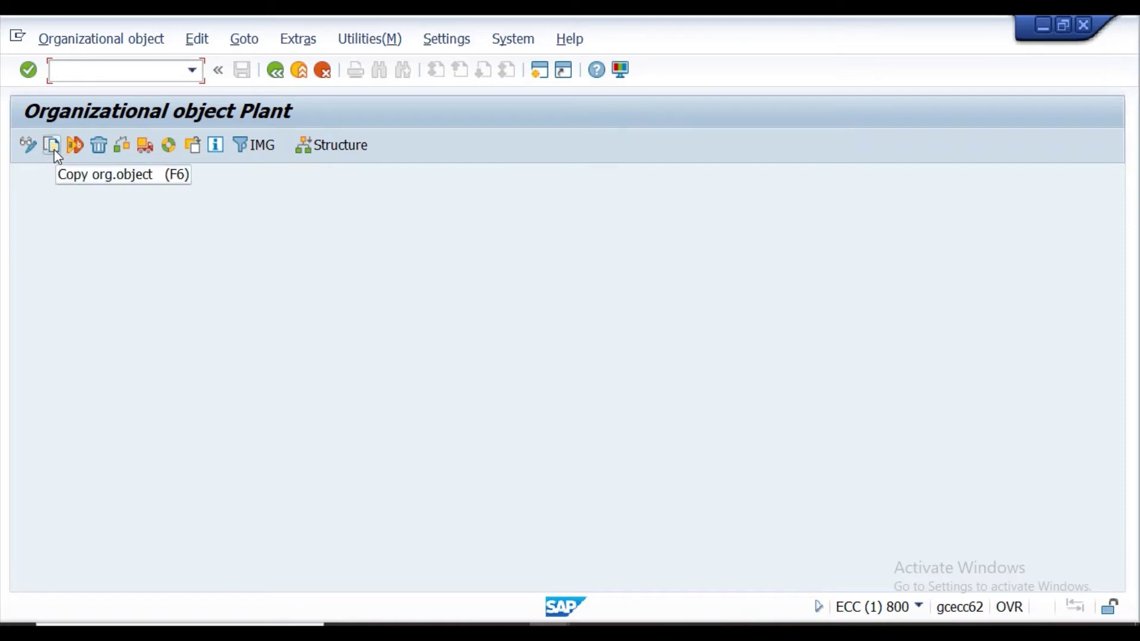
{"action": "left_click", "coordinate": [55, 153]}
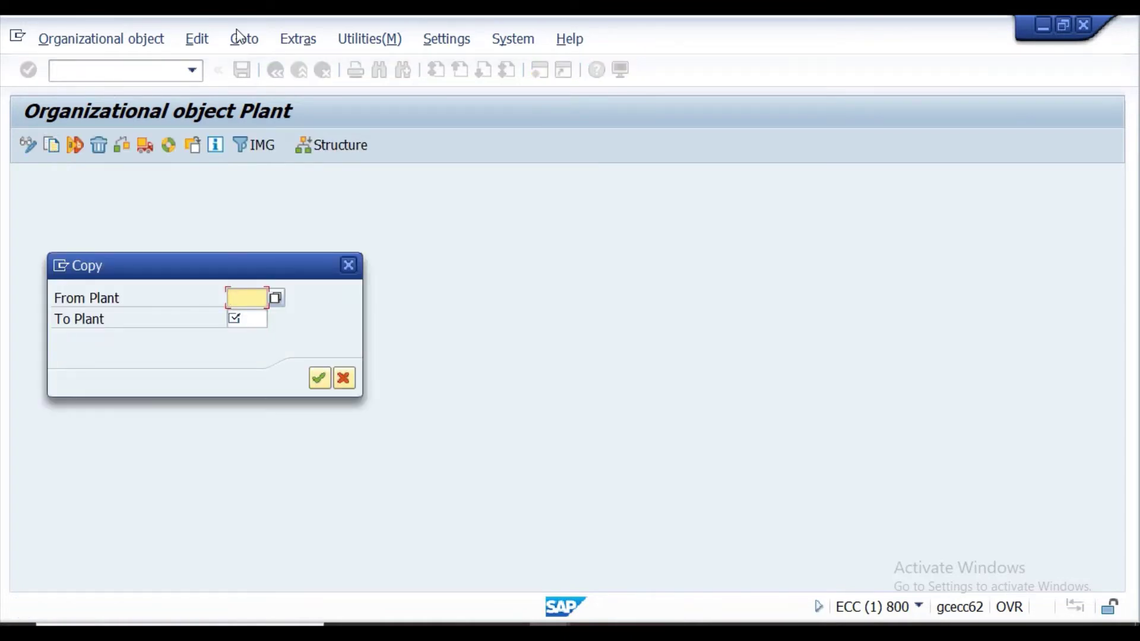
Enter From Plant PPNA and To Plant PPNO, checking codes in the Excel workbook, and confirm.
{"action": "type", "text": "kr"}
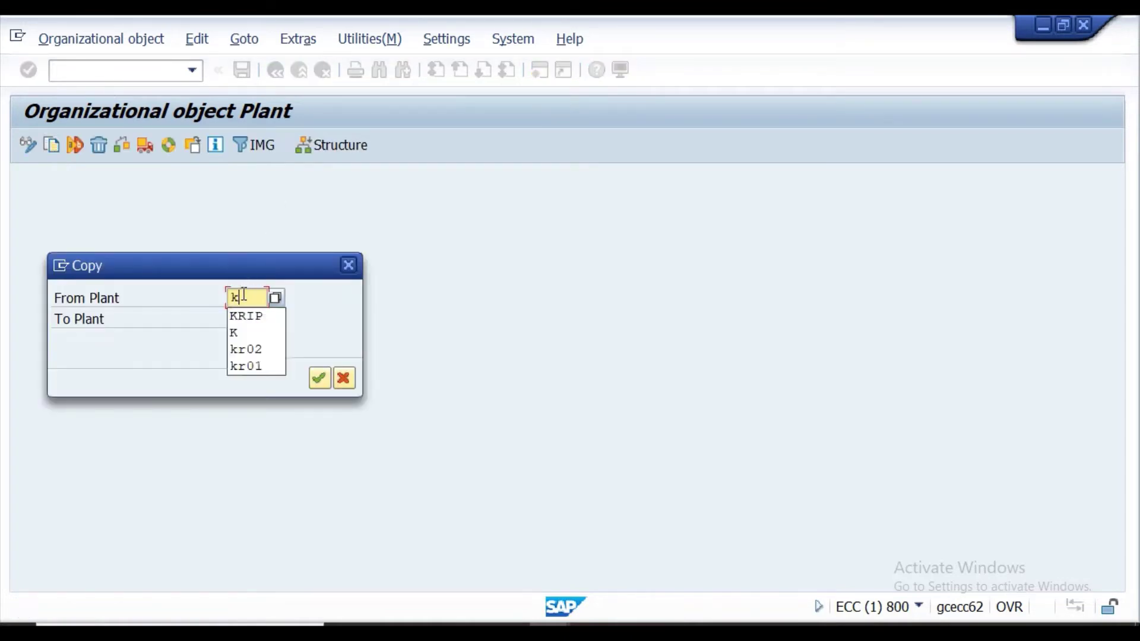
{"action": "key", "text": "BackSpace"}
{"action": "key", "text": "BackSpace"}
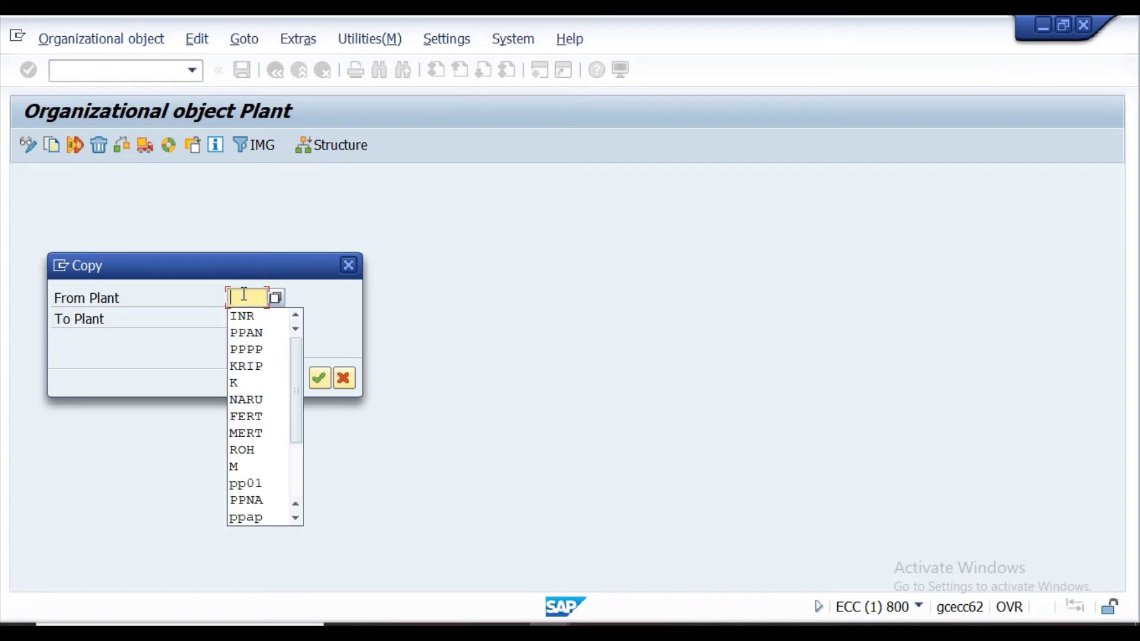
{"action": "type", "text": "PP"}
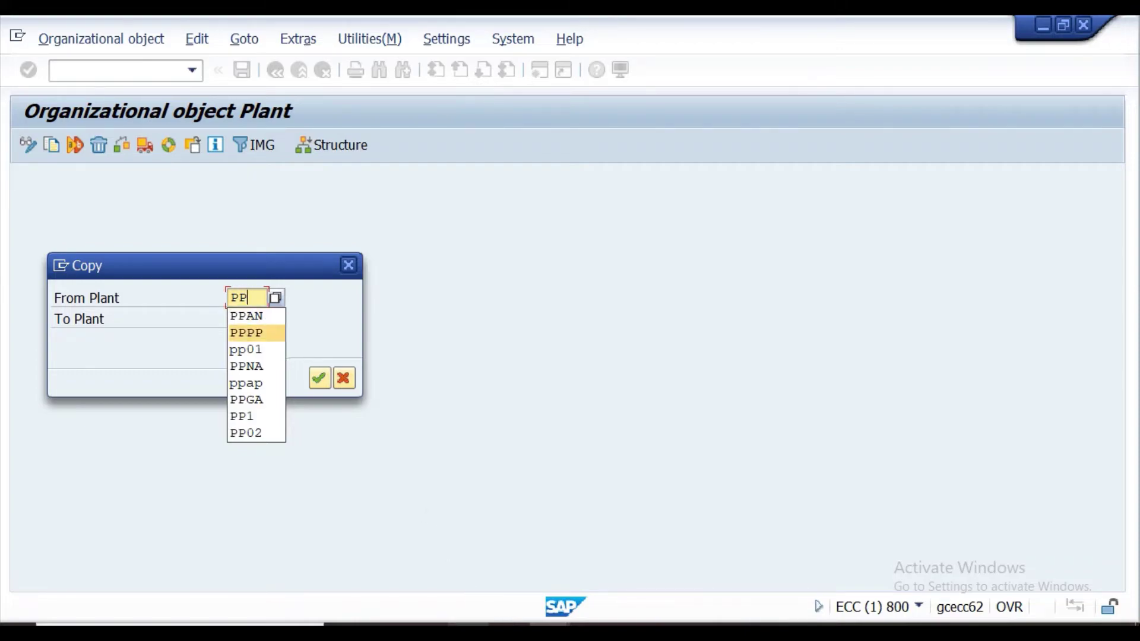
{"action": "left_click", "coordinate": [486, 622]}
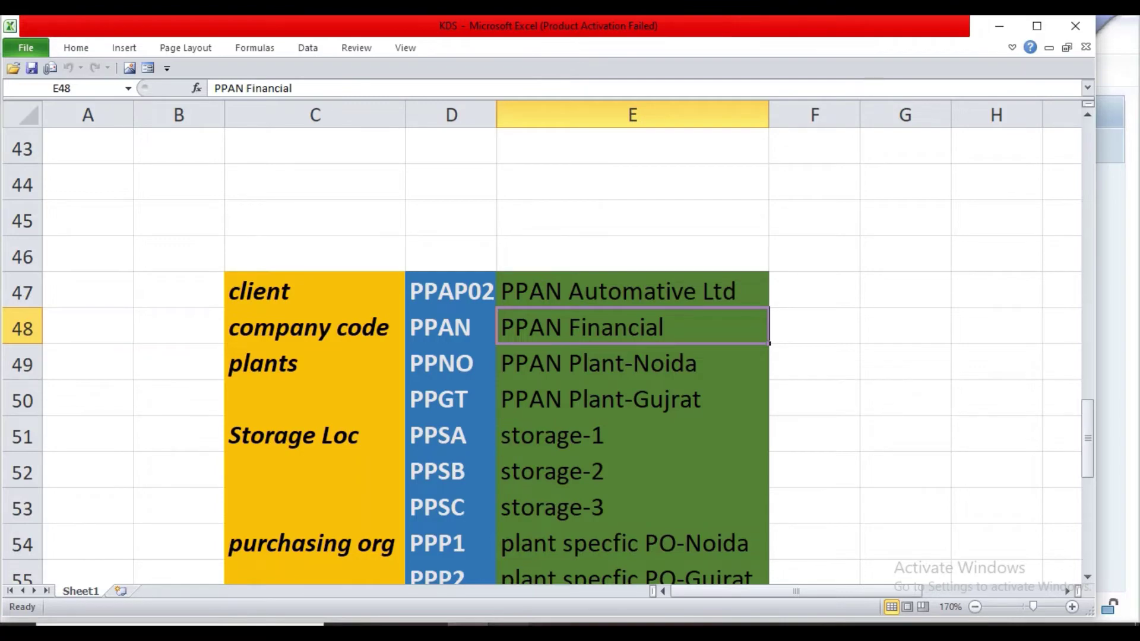
{"action": "mouse_move", "coordinate": [549, 623]}
{"action": "left_click", "coordinate": [653, 558]}
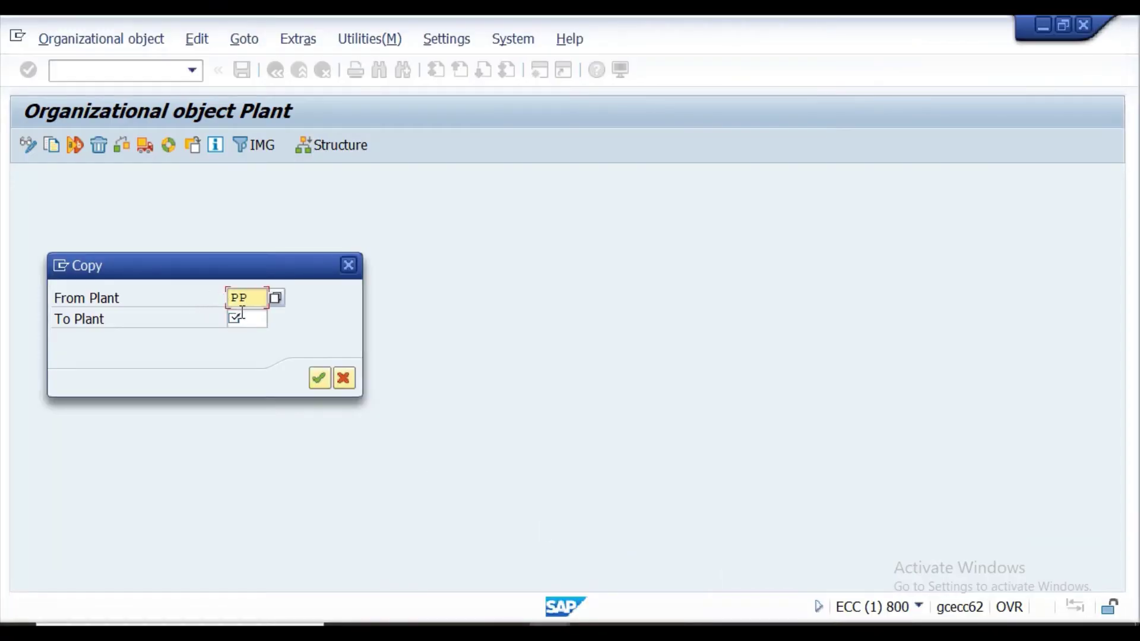
{"action": "type", "text": "NA"}
{"action": "left_click", "coordinate": [247, 318]}
{"action": "type", "text": "PPNO"}
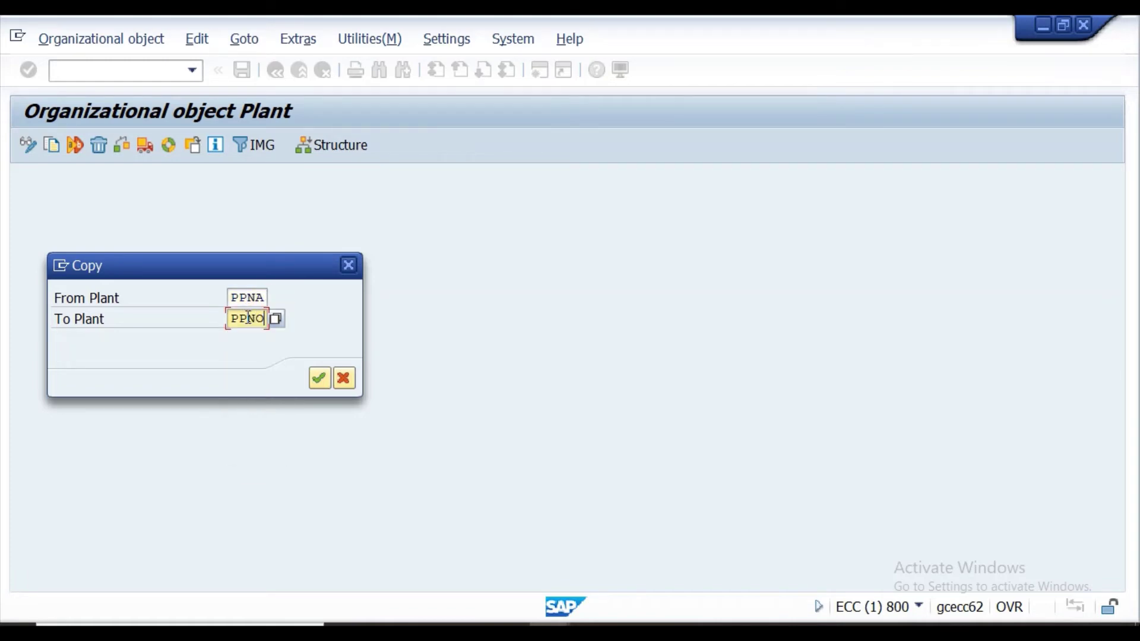
{"action": "key", "text": "Return"}
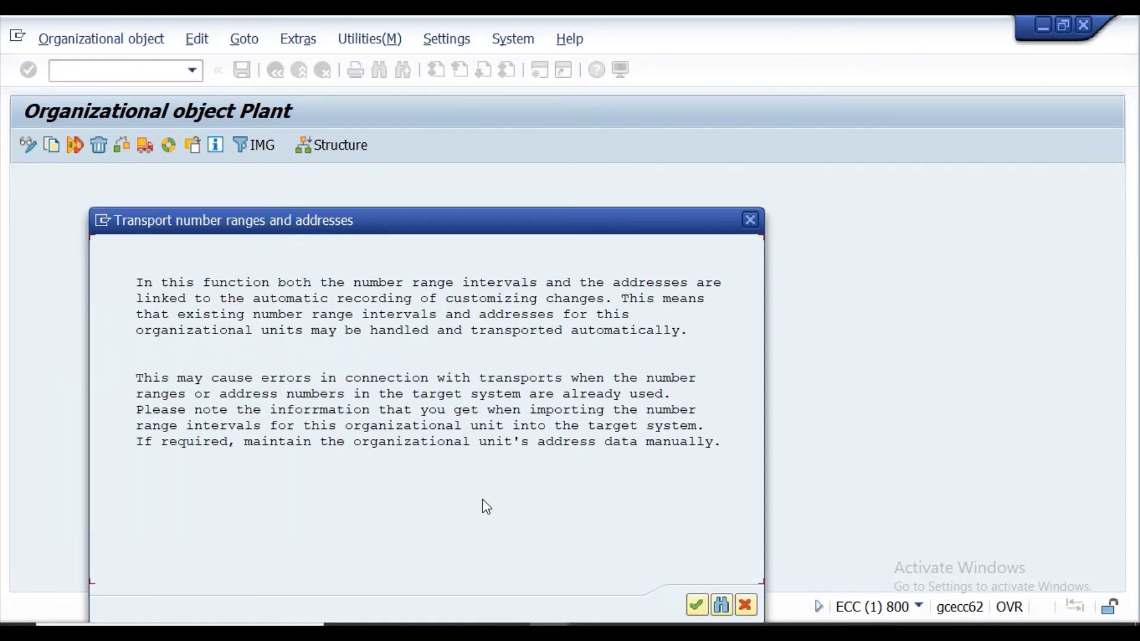
Accept the transport notice and customizing request, review completed copy actions, then go back.
{"action": "left_click", "coordinate": [698, 602]}
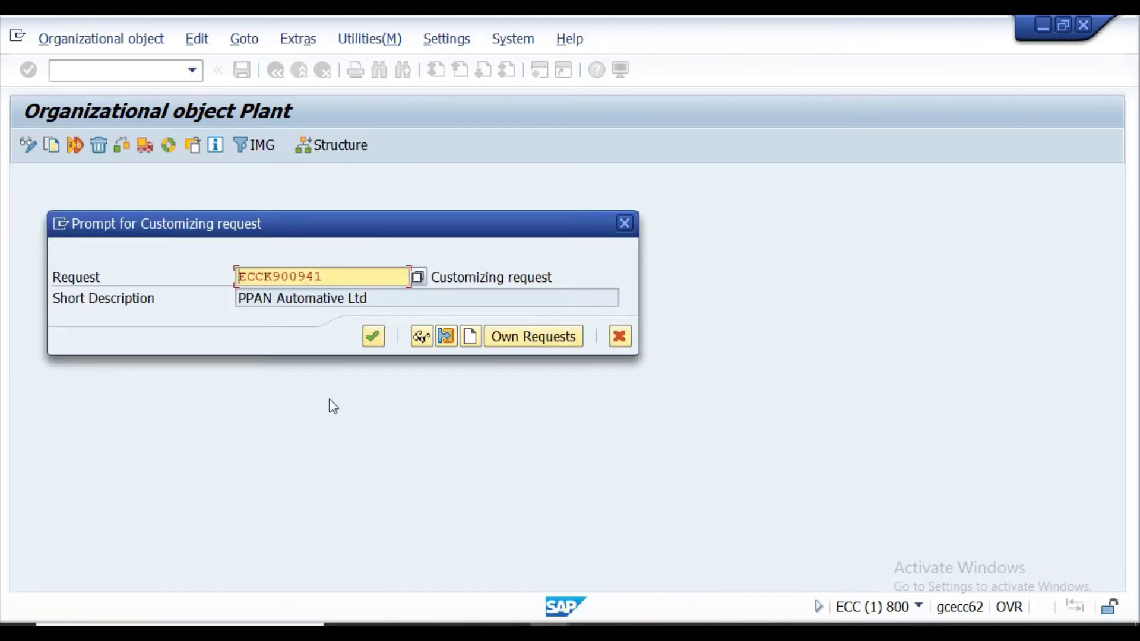
{"action": "left_click", "coordinate": [373, 337]}
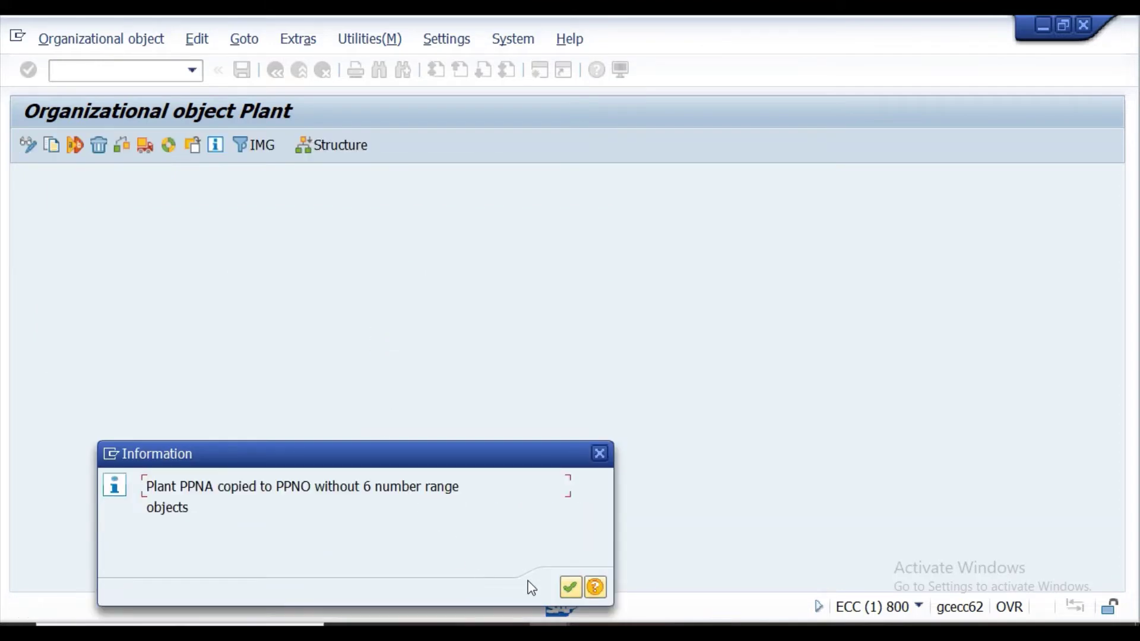
{"action": "left_click", "coordinate": [569, 589]}
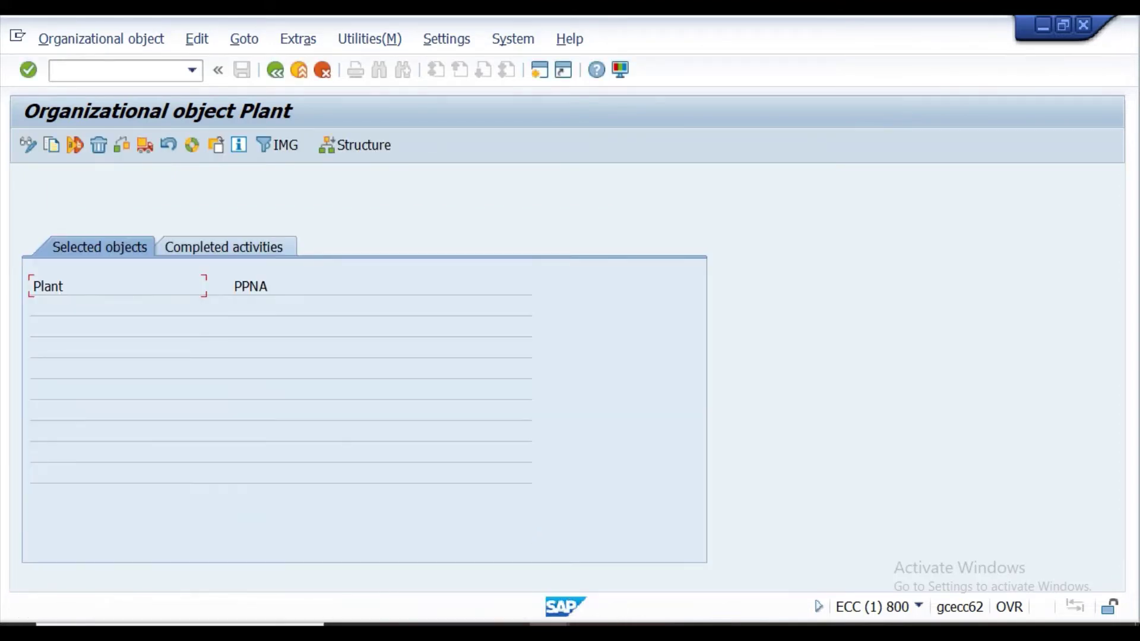
{"action": "left_click", "coordinate": [213, 249]}
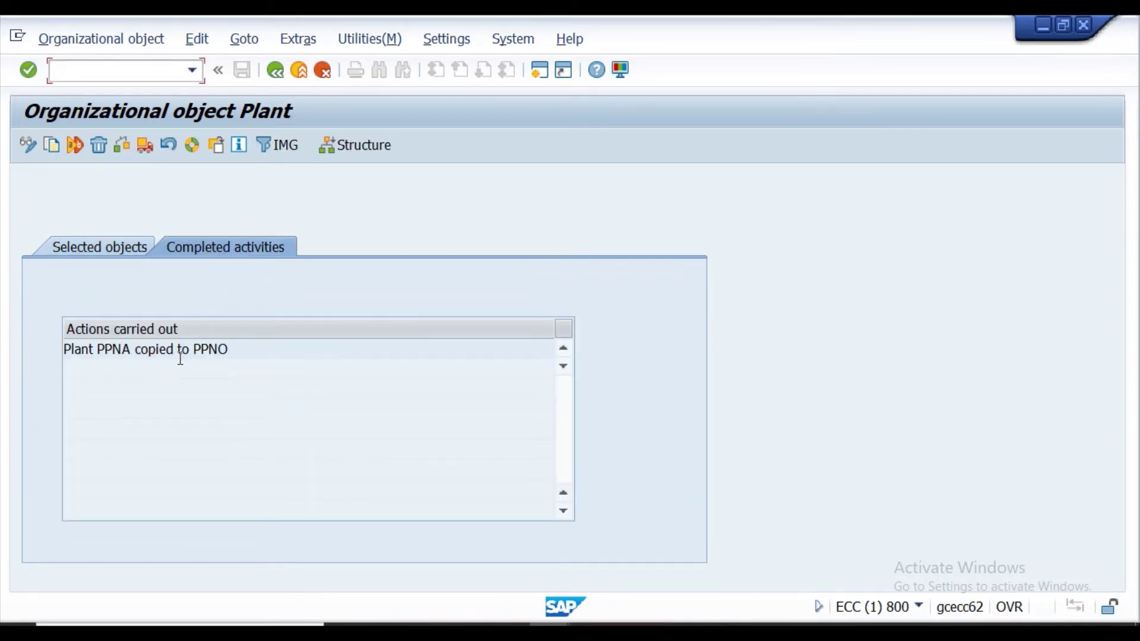
{"action": "left_click", "coordinate": [275, 71]}
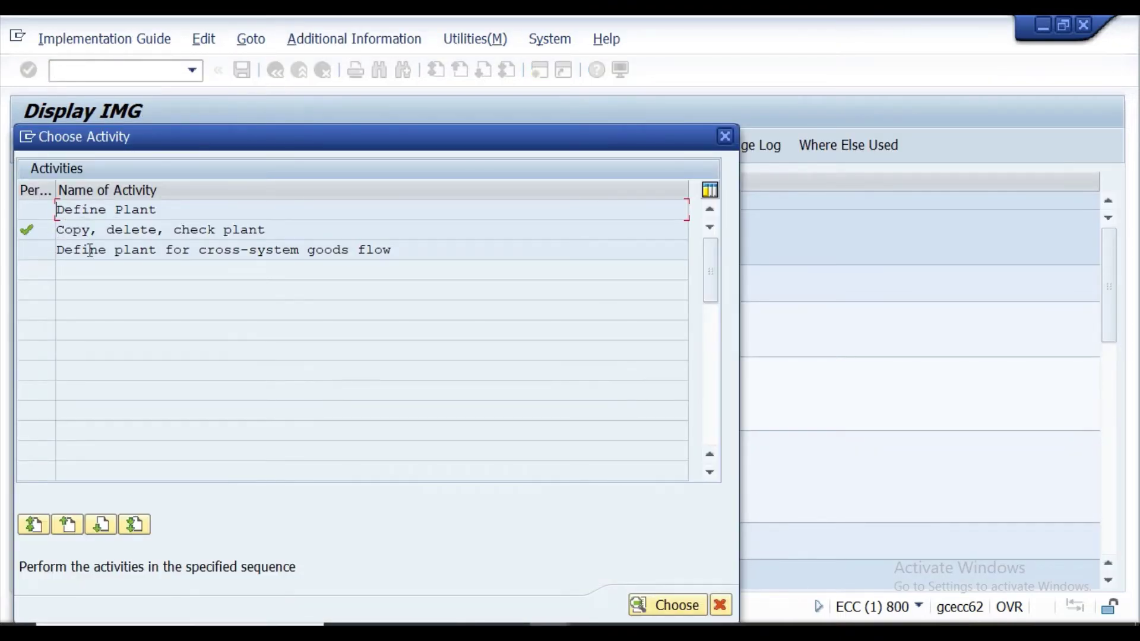
Find plant PPNO in the Define Plant table and open its details.
{"action": "double_click", "coordinate": [105, 208]}
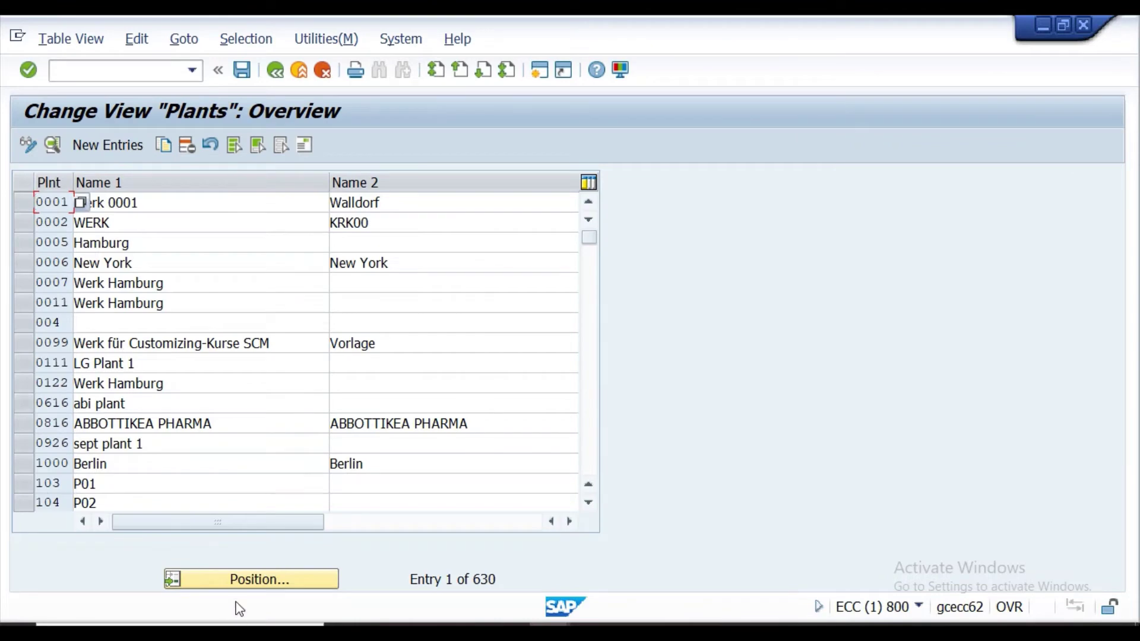
{"action": "left_click", "coordinate": [237, 580]}
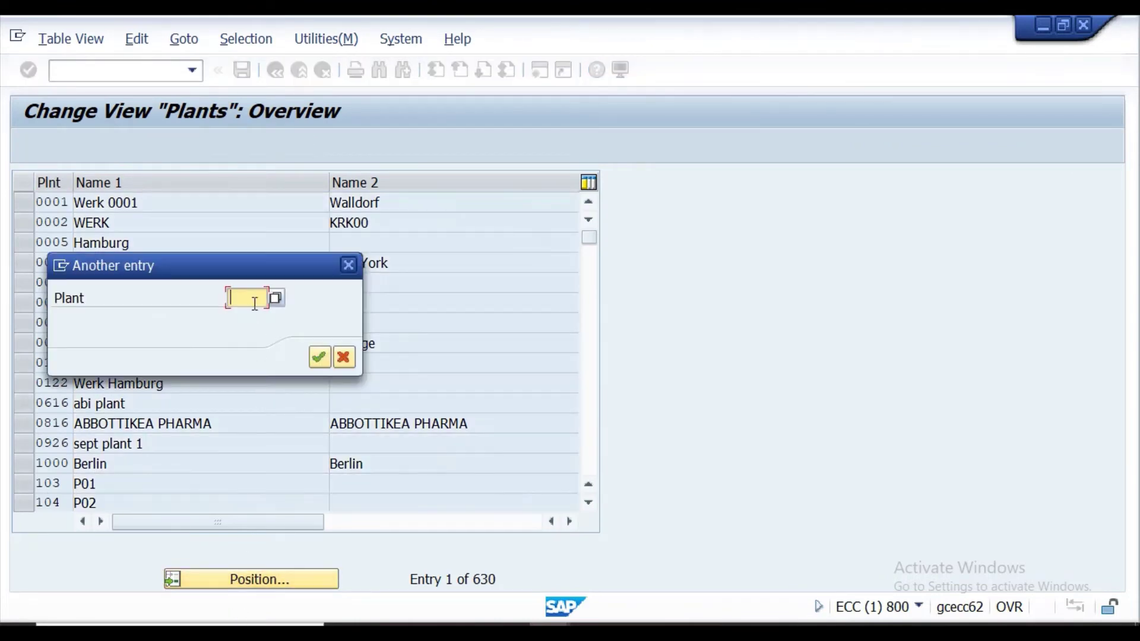
{"action": "type", "text": "PPNO"}
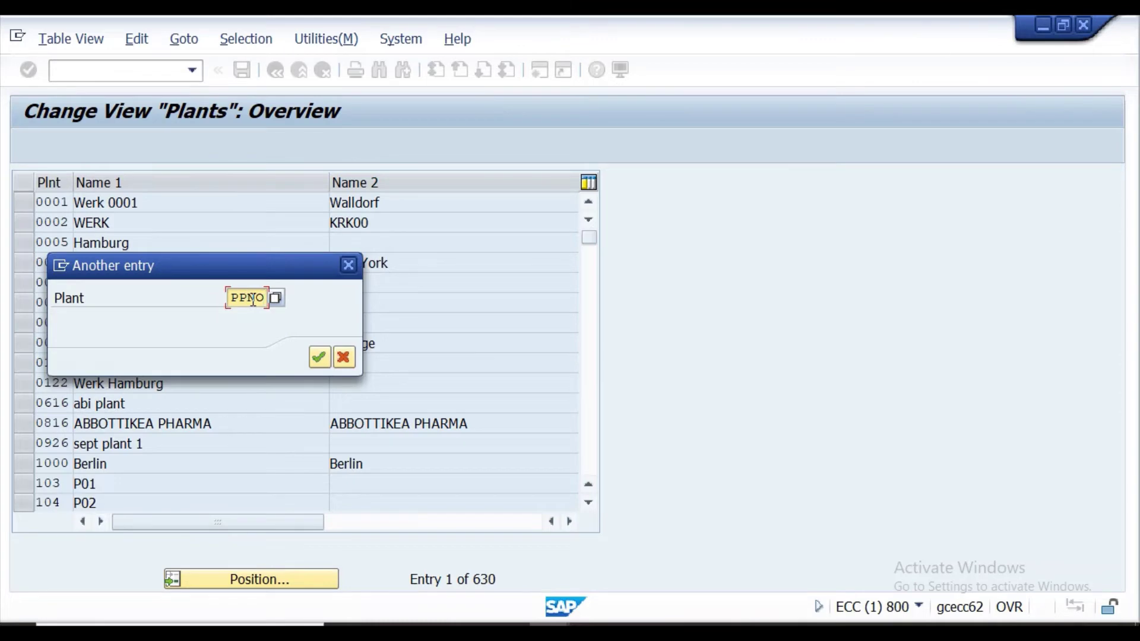
{"action": "key", "text": "Return"}
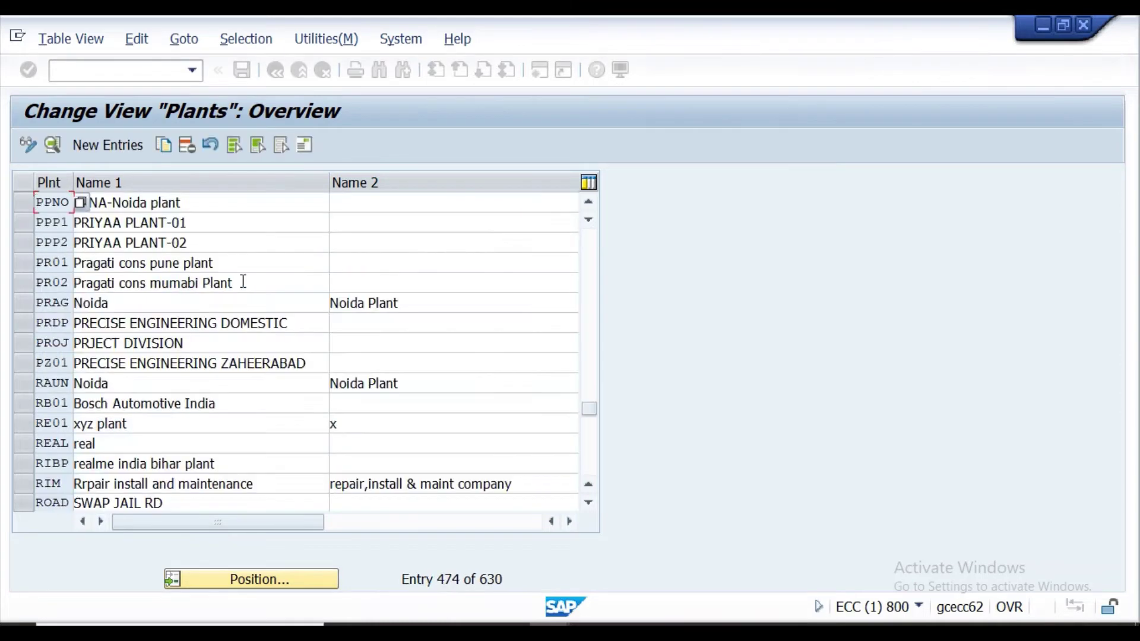
{"action": "left_click", "coordinate": [24, 203]}
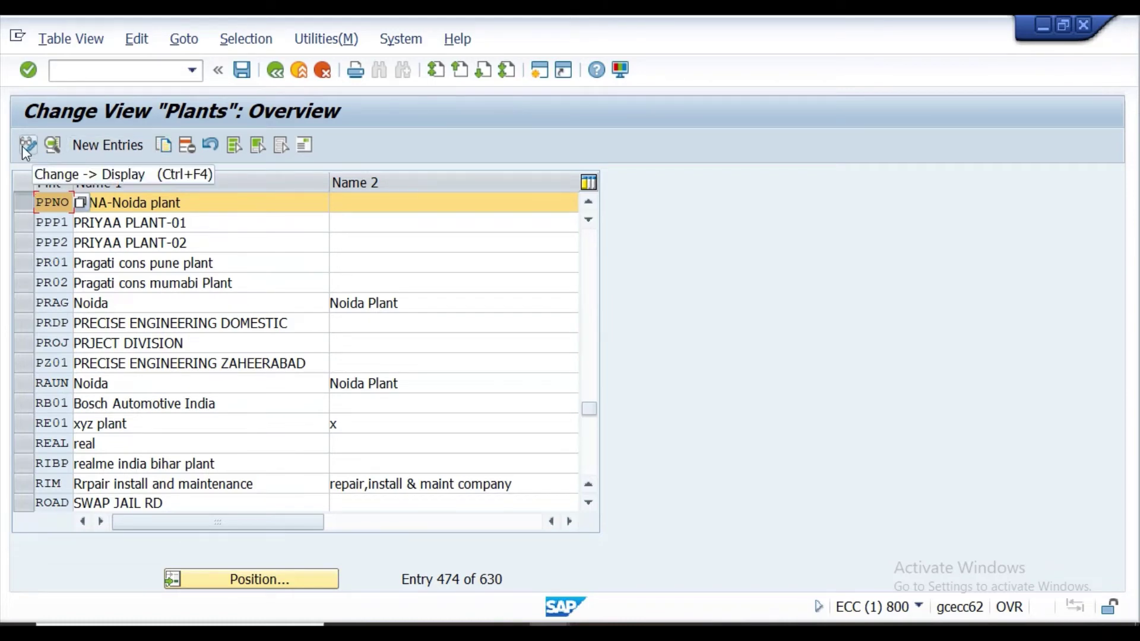
{"action": "left_click", "coordinate": [51, 147]}
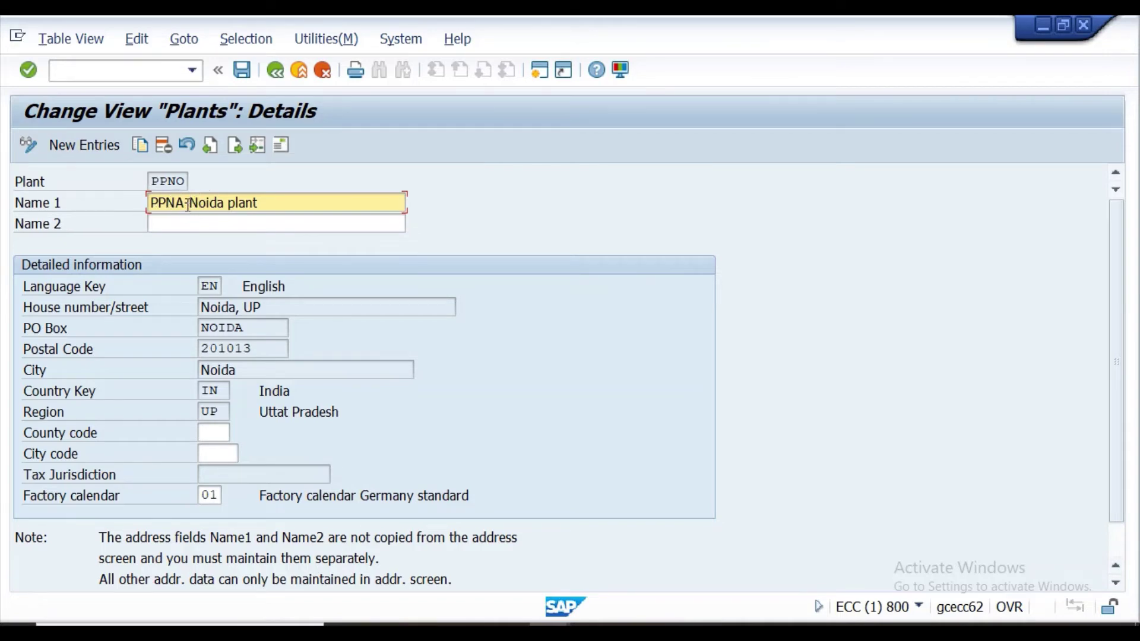
Correct plant PPNO's Name 1 to 'PPNO - Noida Plant'.
{"action": "key", "text": "BackSpace"}
{"action": "key", "text": "BackSpace"}
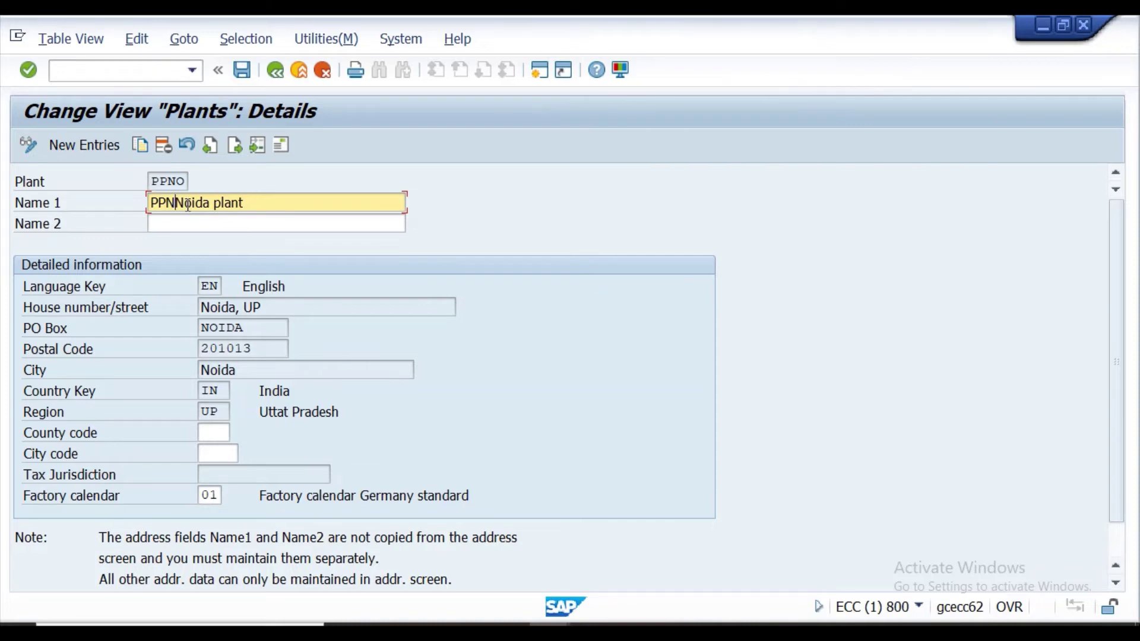
{"action": "type", "text": "O"}
{"action": "key", "text": "Delete"}
{"action": "type", "text": "- Noida"}
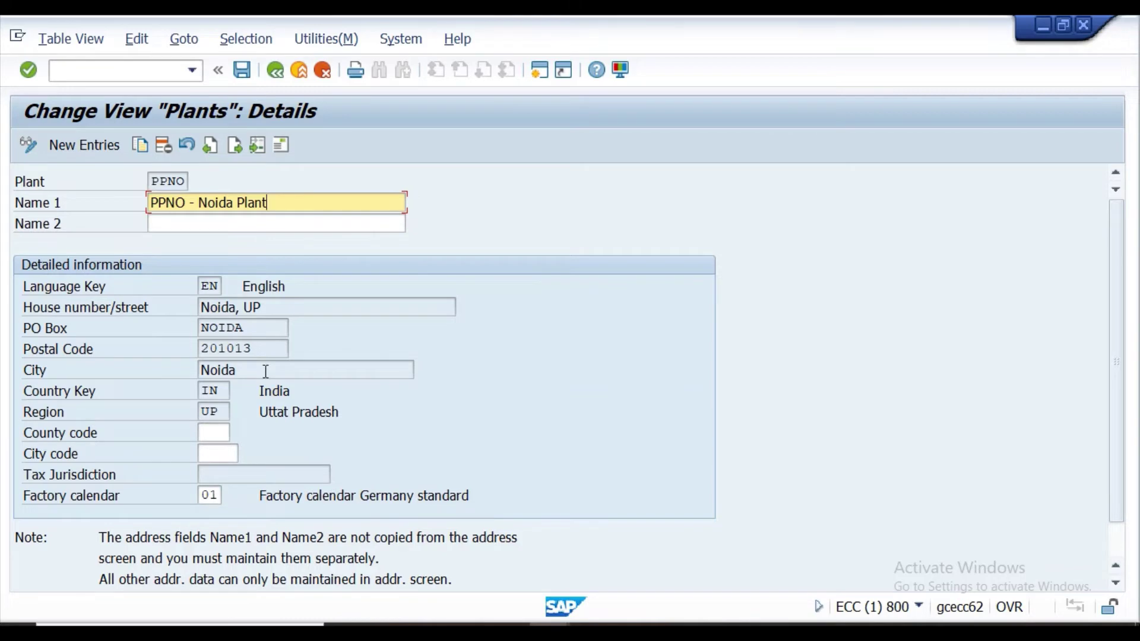
{"action": "scroll", "coordinate": [249, 365], "scroll_direction": "down", "scroll_amount": 1}
{"action": "scroll", "coordinate": [238, 356], "scroll_direction": "up", "scroll_amount": 1}
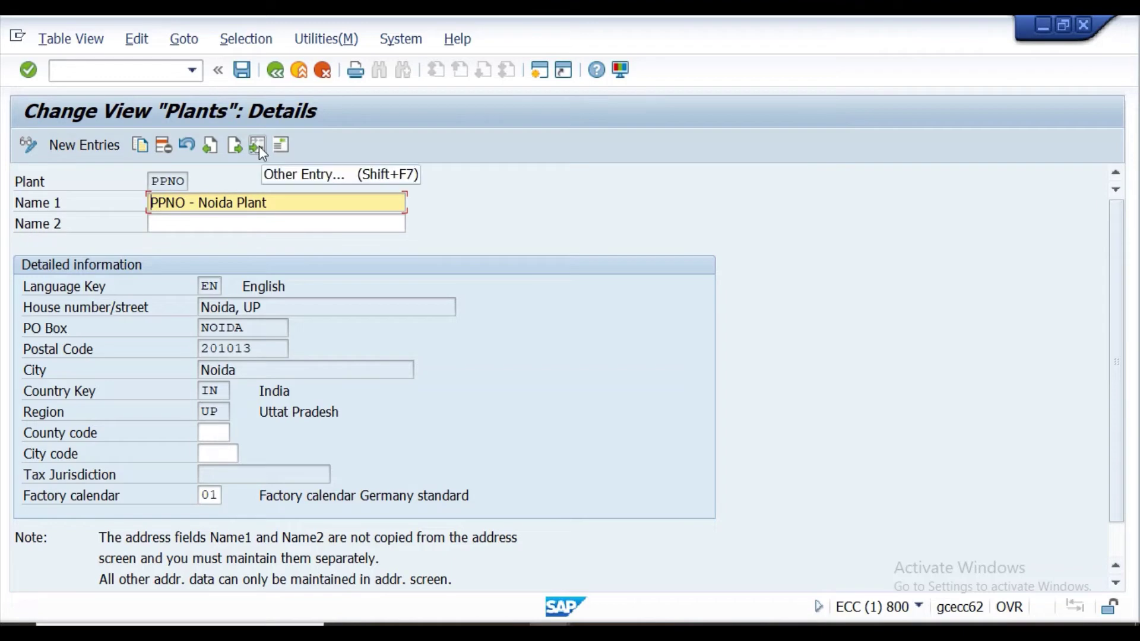
{"action": "left_click", "coordinate": [280, 147]}
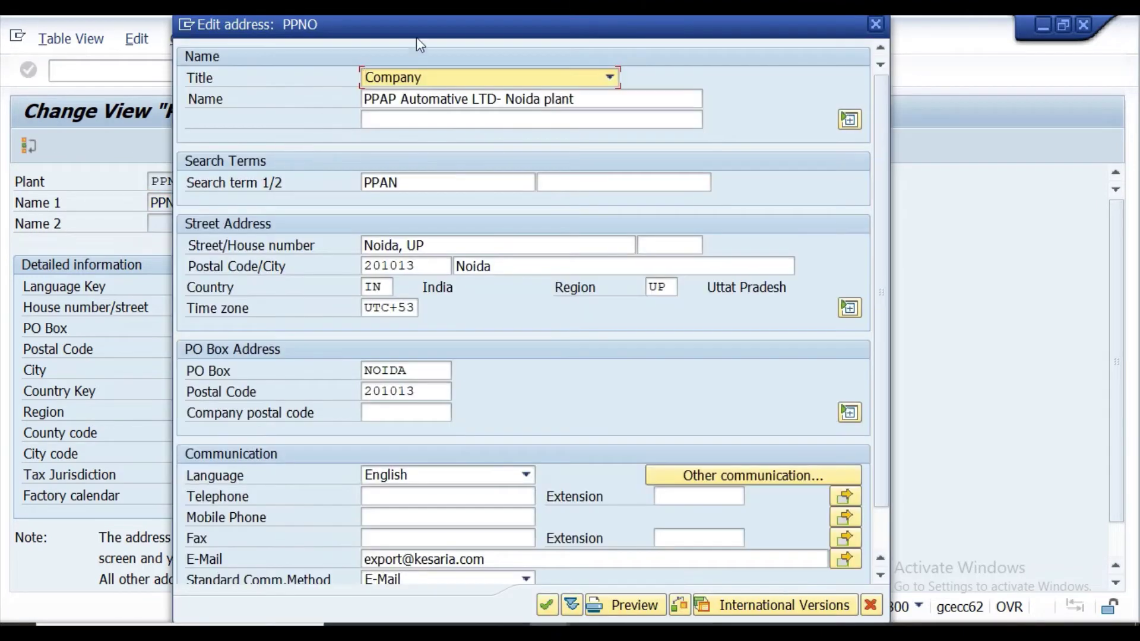
Change the address Name to 'PPAN Automative Ltd-Noida plant'.
{"action": "left_click", "coordinate": [402, 99]}
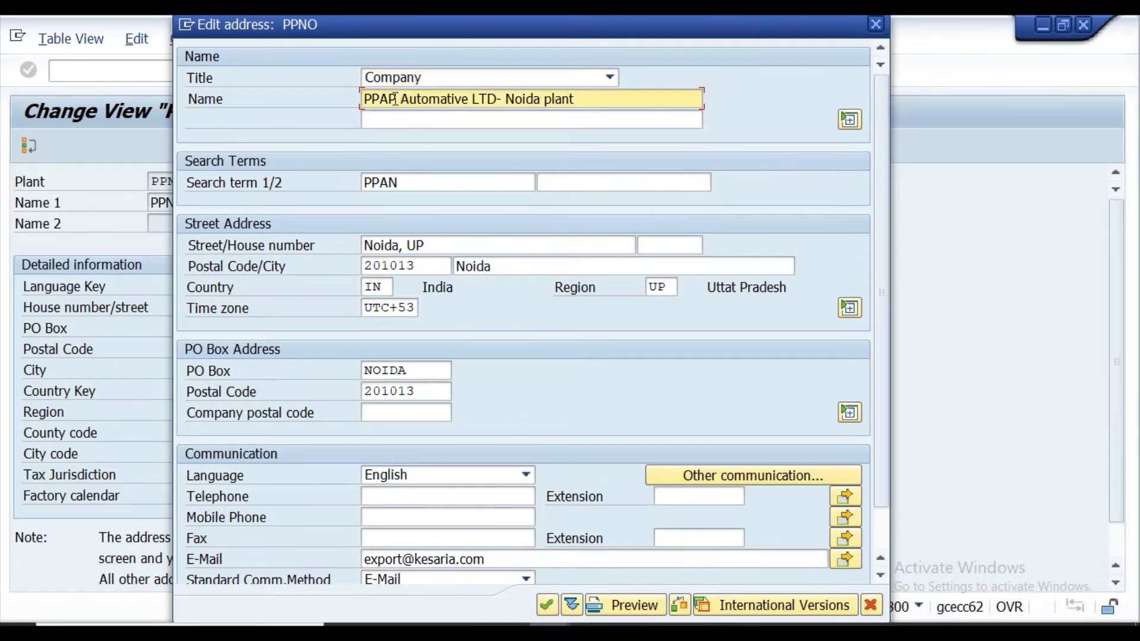
{"action": "key", "text": "BackSpace"}
{"action": "key", "text": "BackSpace"}
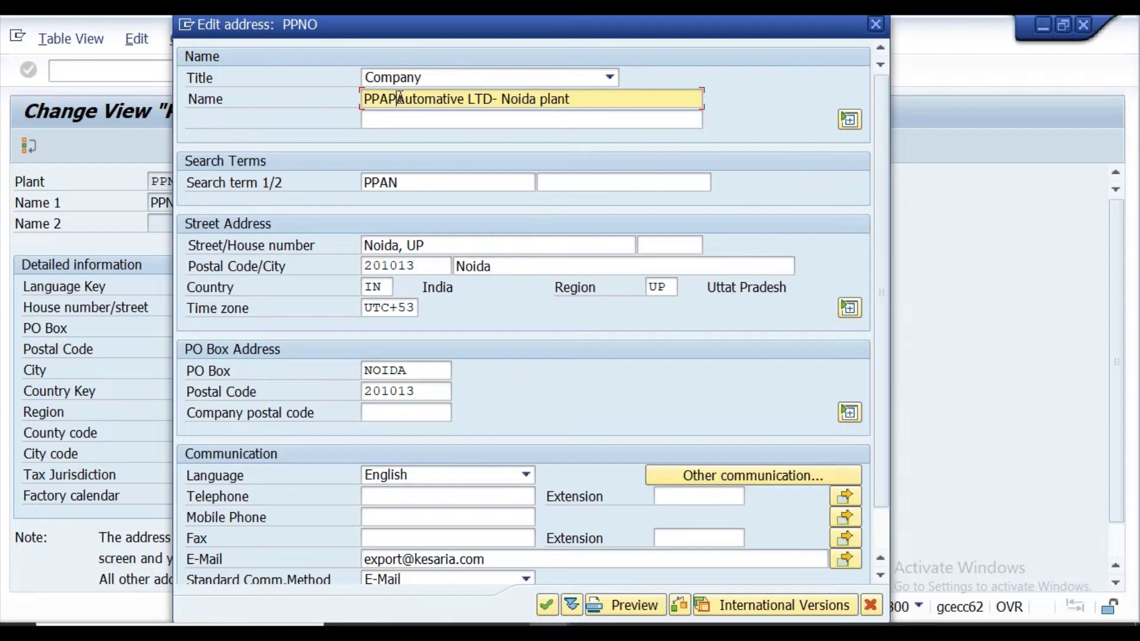
{"action": "type", "text": "n"}
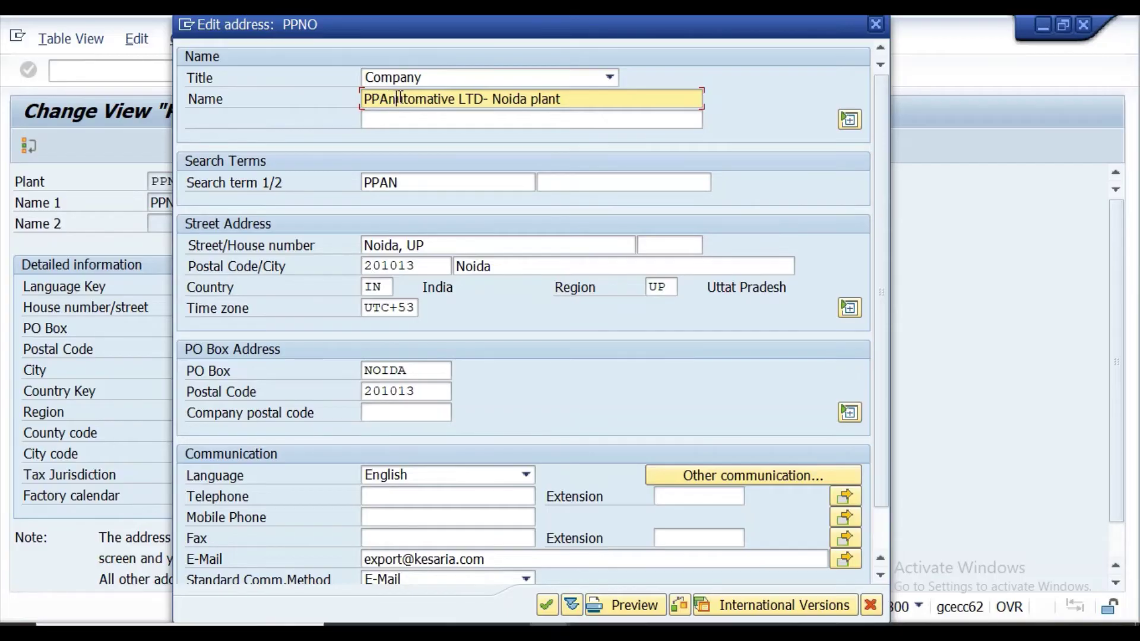
{"action": "key", "text": "BackSpace"}
{"action": "type", "text": "N "}
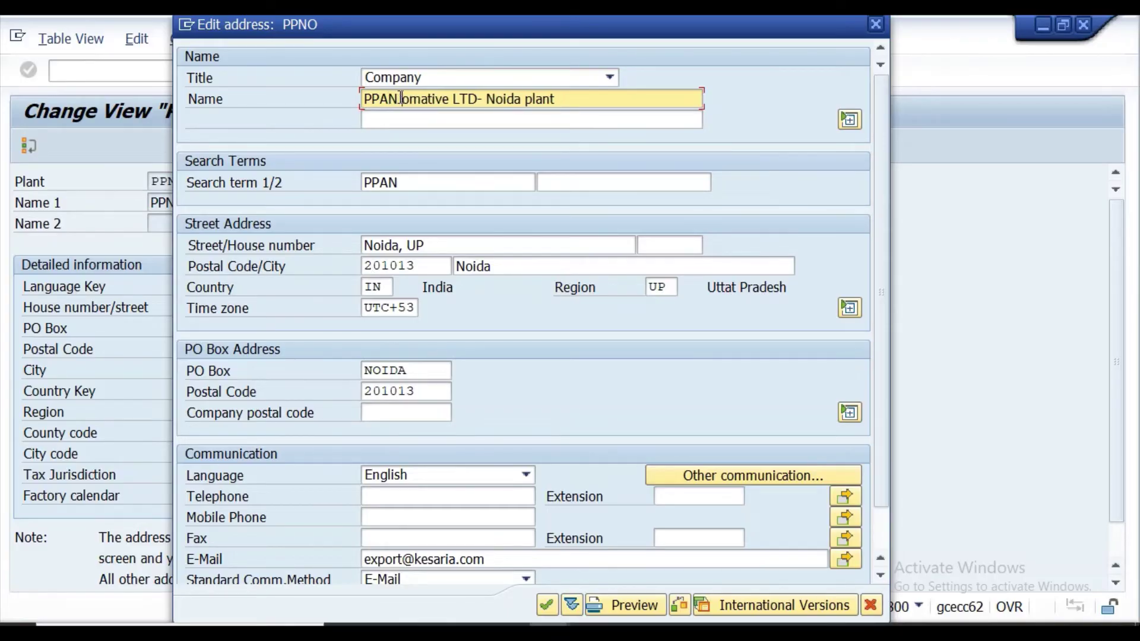
{"action": "type", "text": "Aut"}
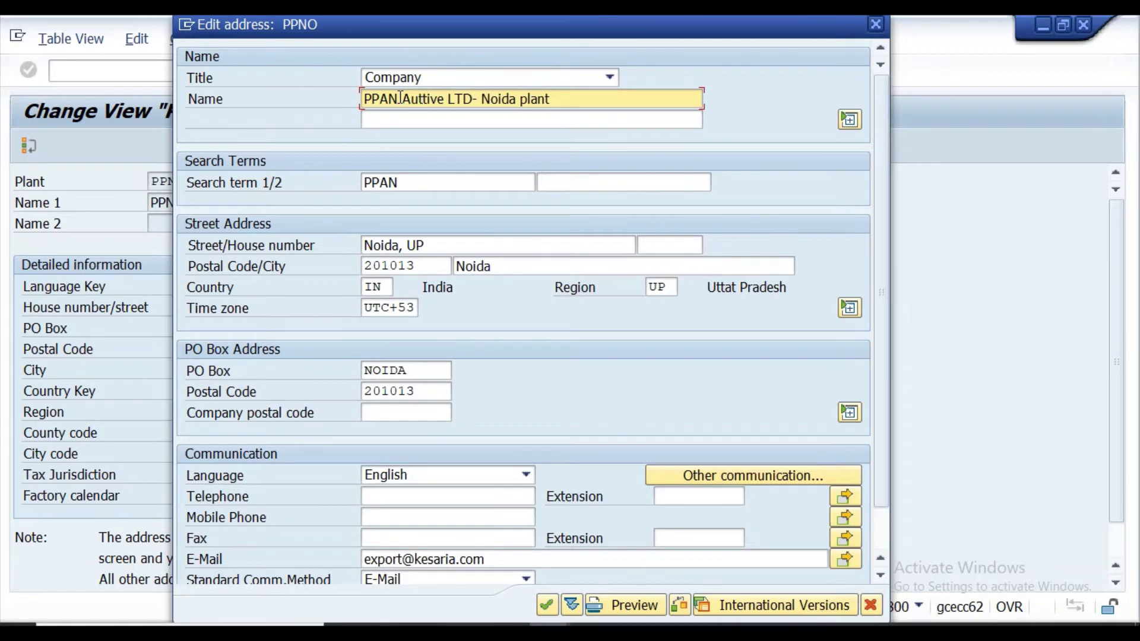
{"action": "type", "text": "omativ"}
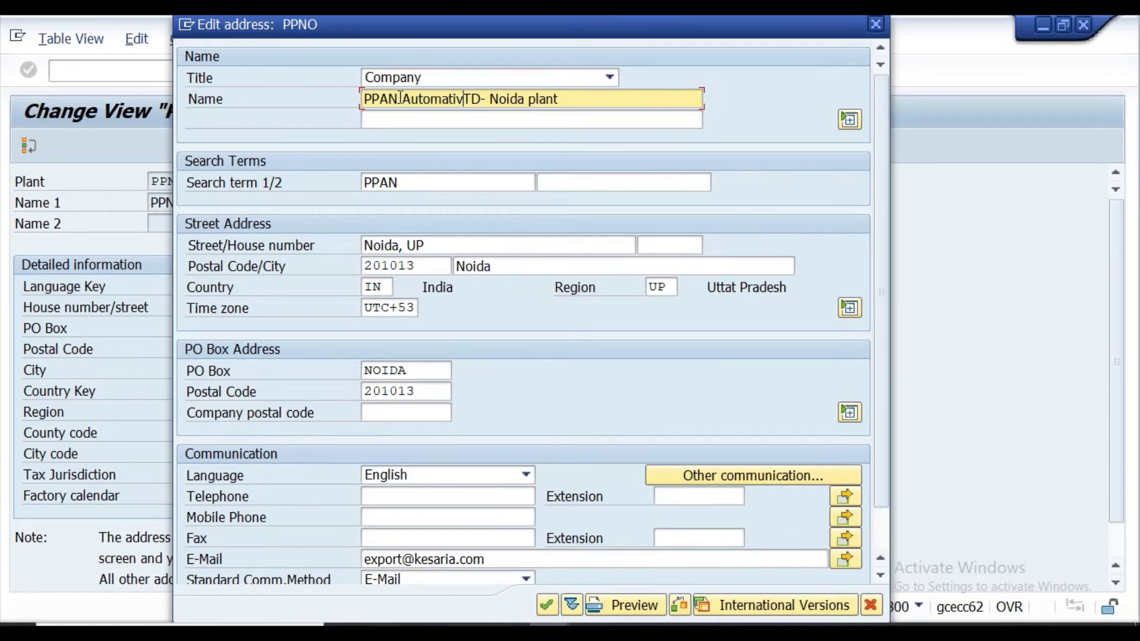
{"action": "type", "text": "e It"}
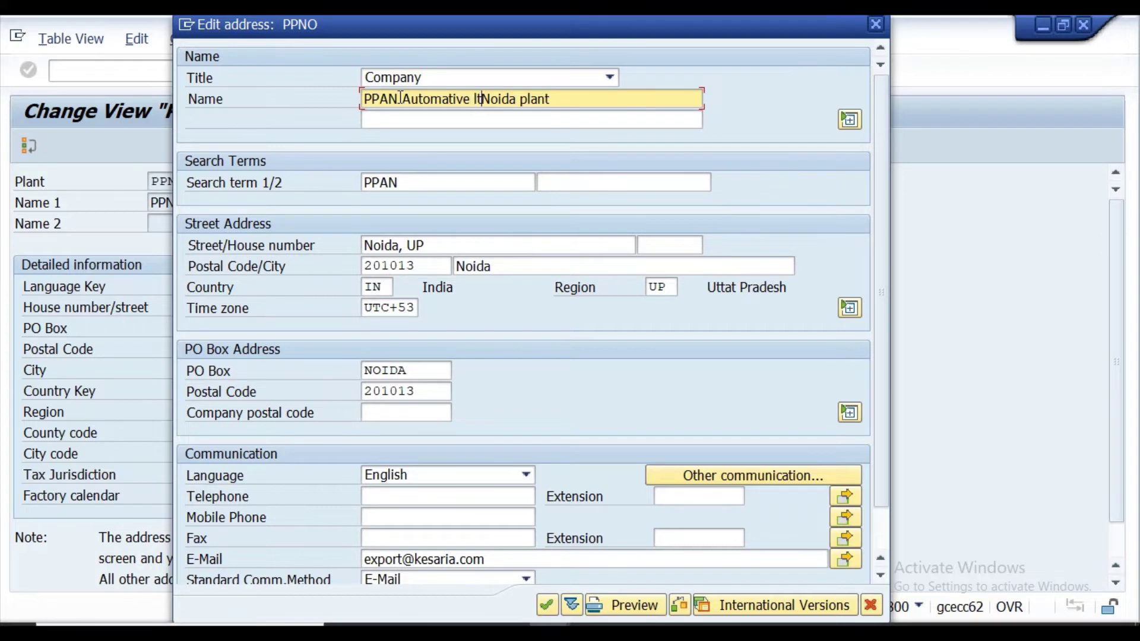
{"action": "key", "text": "BackSpace"}
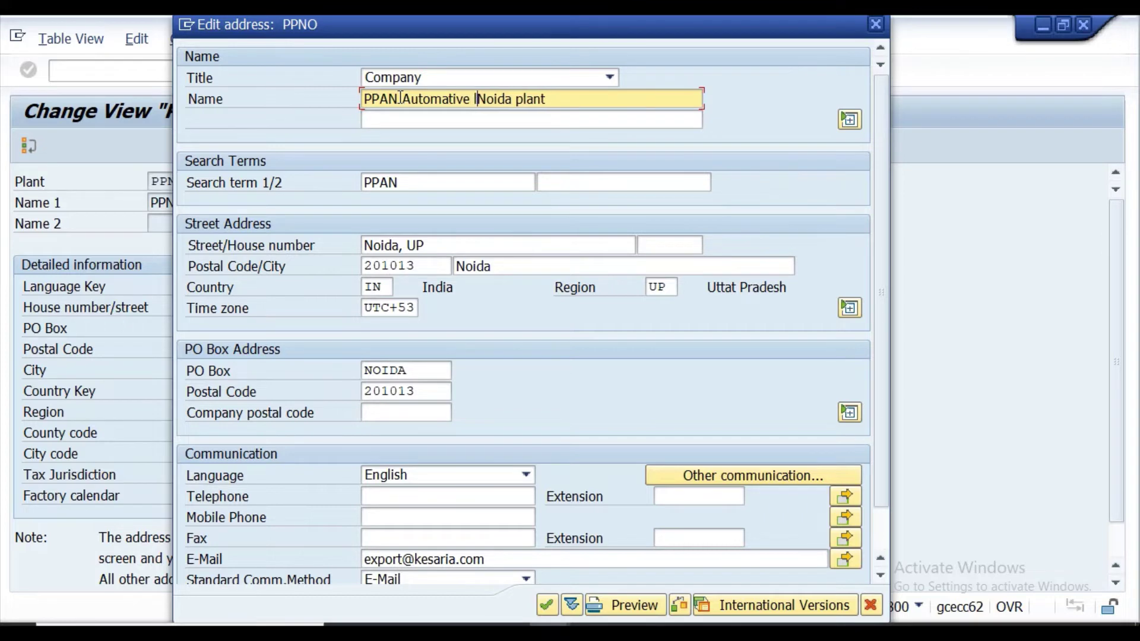
{"action": "type", "text": "Ltd-Noida "}
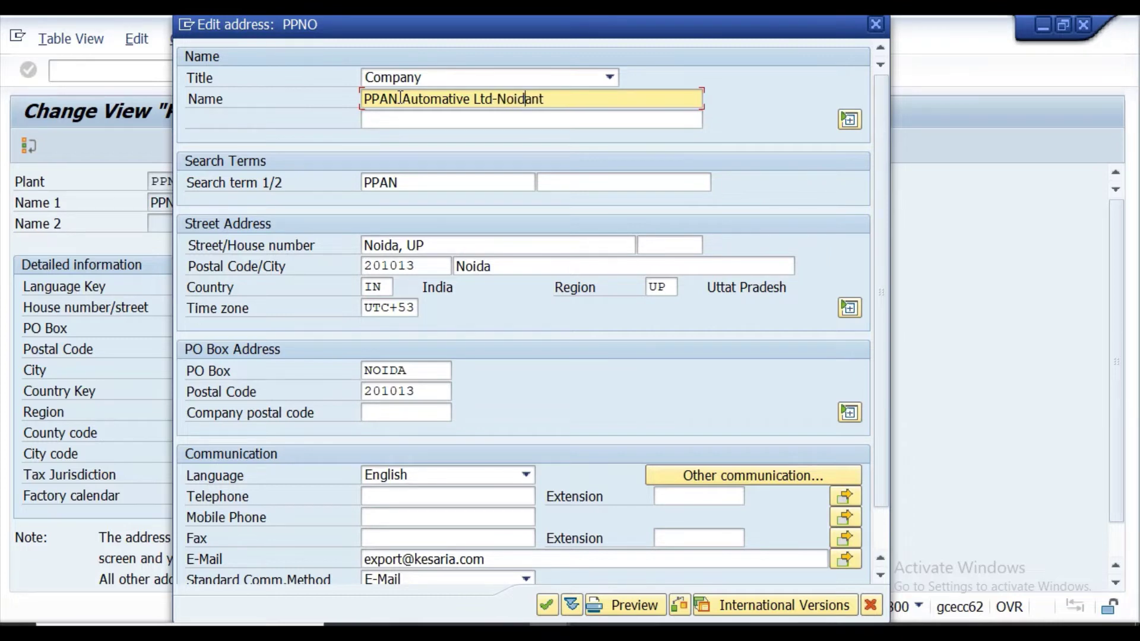
{"action": "type", "text": "pla"}
Change Search term 1 in the address to 'PPNO'.
{"action": "left_click", "coordinate": [408, 184]}
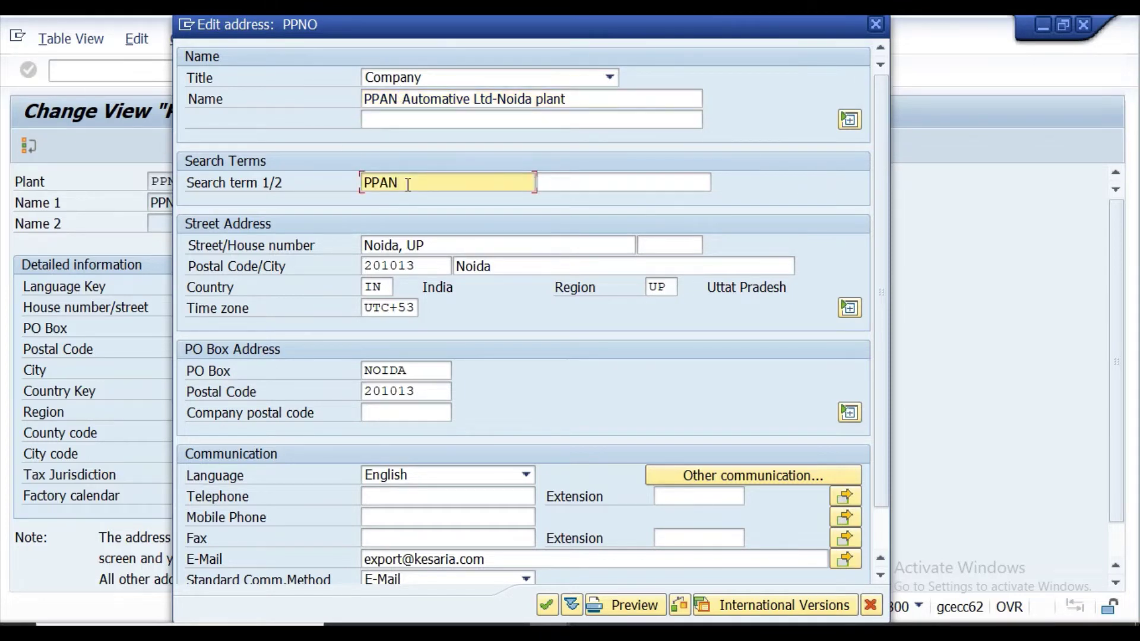
{"action": "key", "text": "BackSpace"}
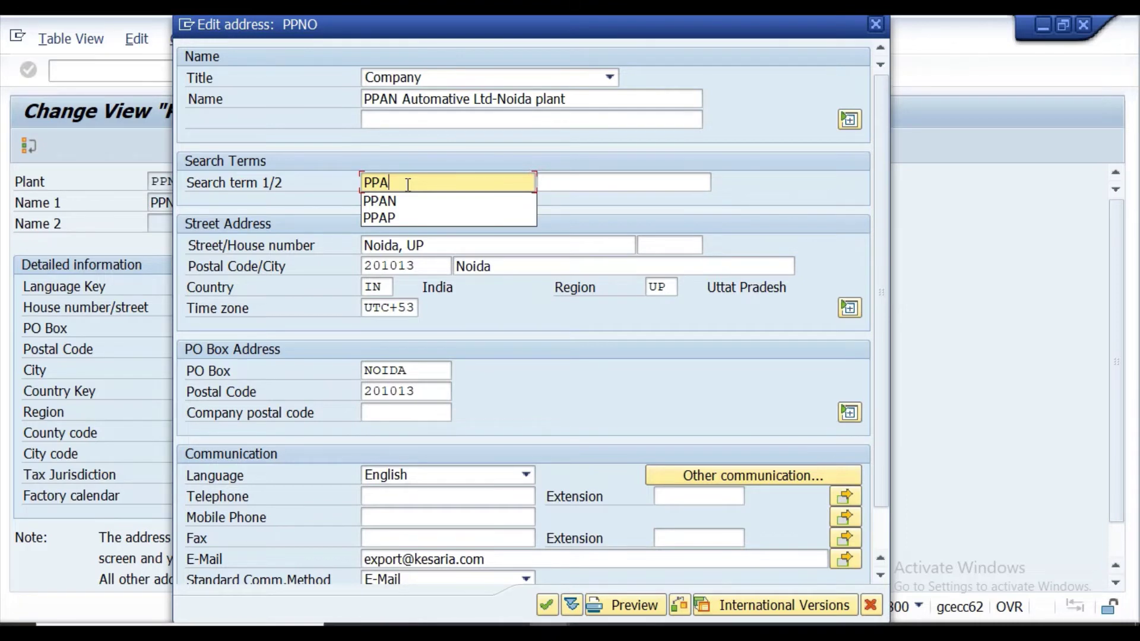
{"action": "key", "text": "BackSpace"}
{"action": "type", "text": "NO"}
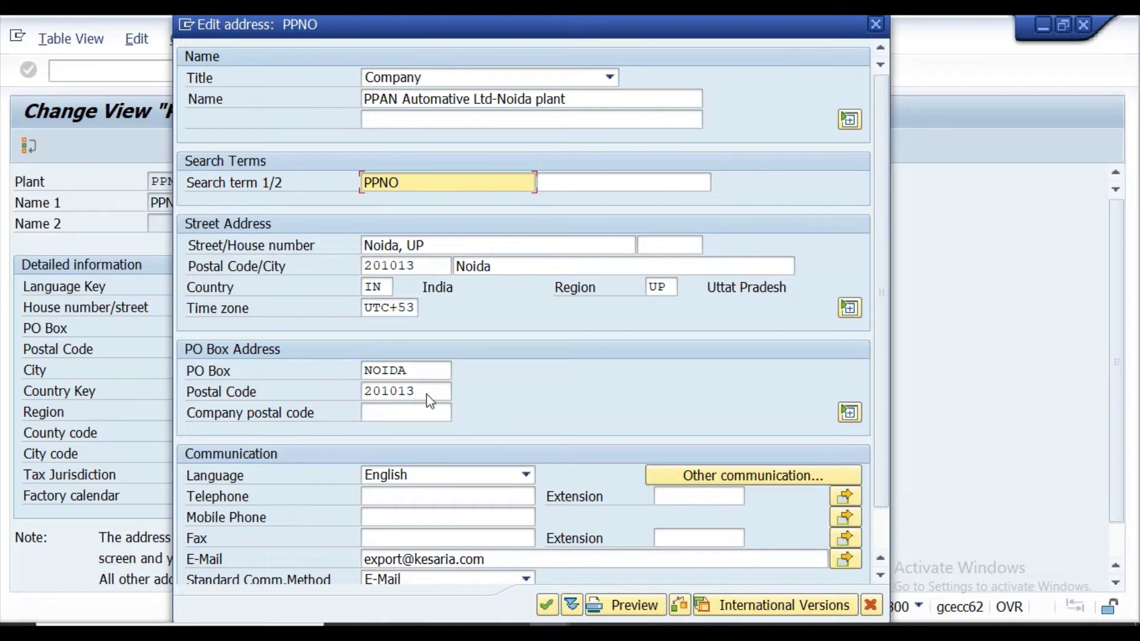
{"action": "mouse_move", "coordinate": [509, 634]}
{"action": "mouse_move", "coordinate": [467, 634]}
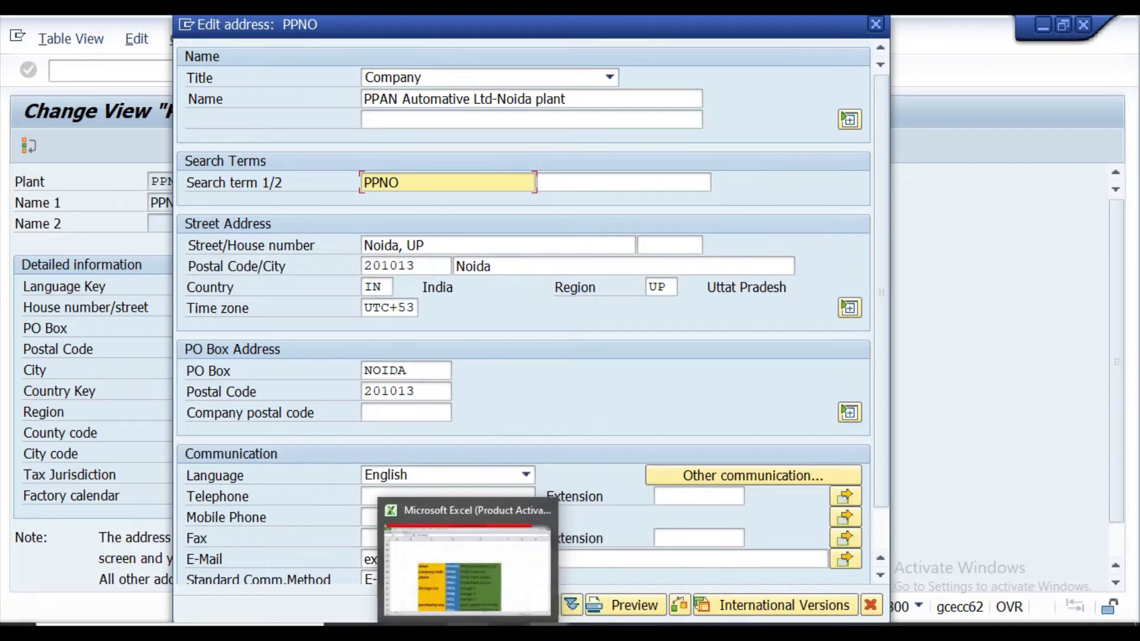
{"action": "left_click", "coordinate": [454, 519]}
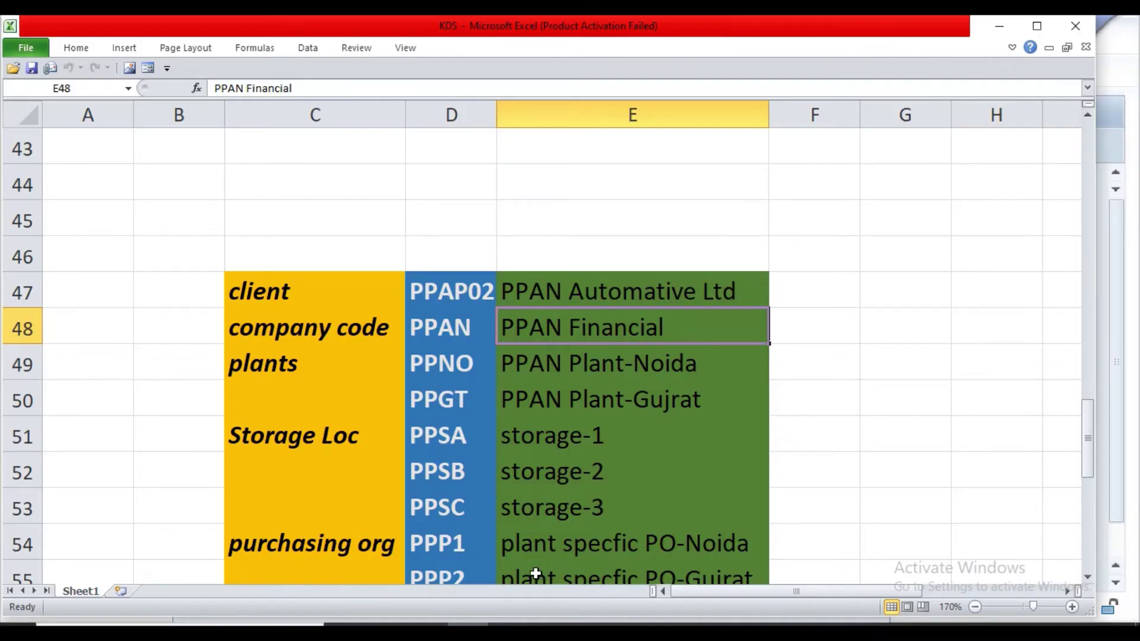
{"action": "left_click", "coordinate": [549, 634]}
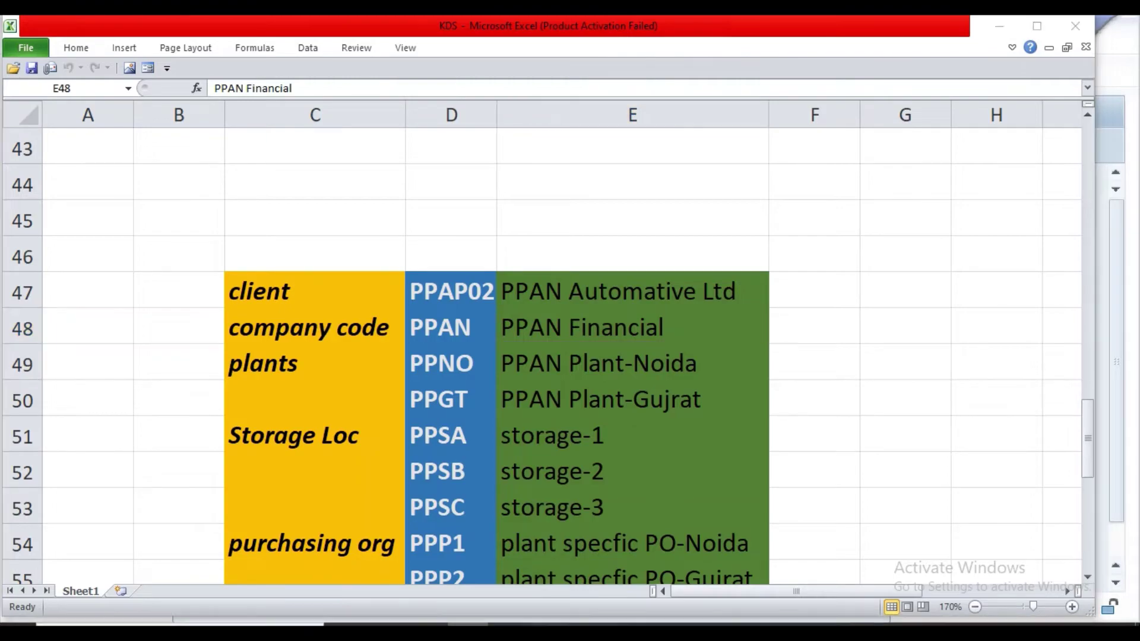
{"action": "left_click", "coordinate": [618, 553]}
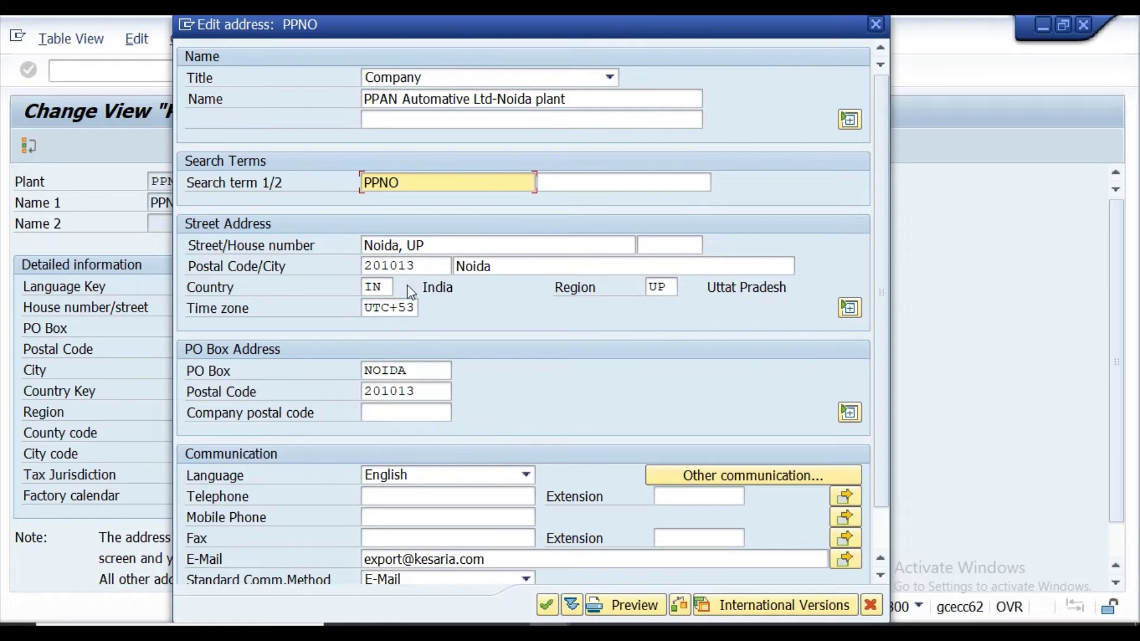
{"action": "scroll", "coordinate": [484, 463], "scroll_direction": "down", "scroll_amount": 2}
Confirm the address and save plant PPNO under the customizing request.
{"action": "left_click", "coordinate": [548, 605]}
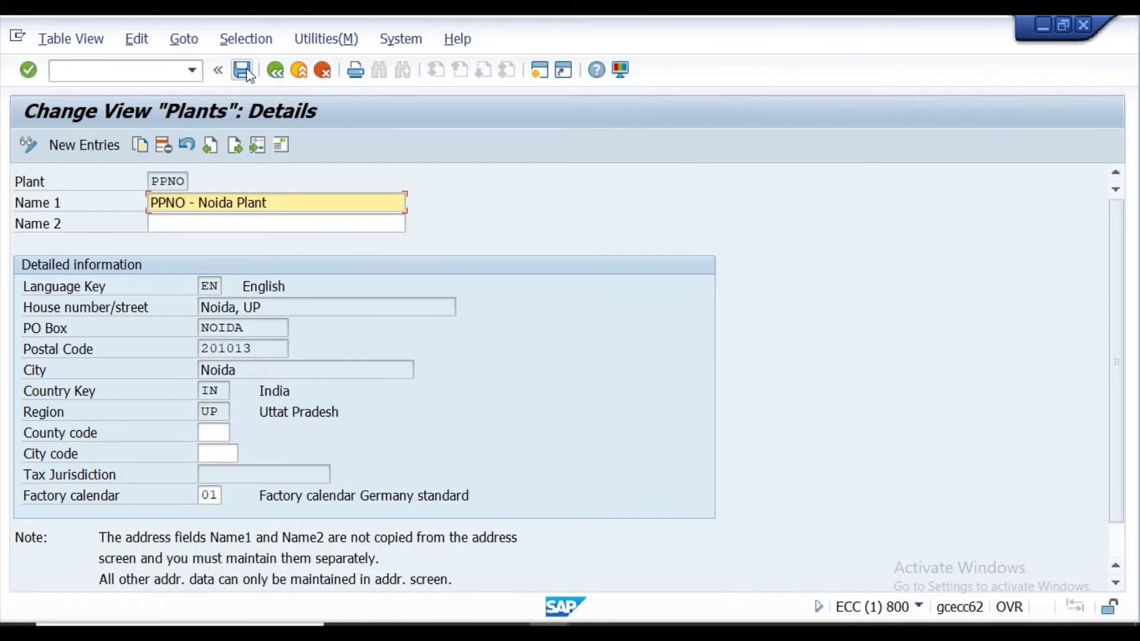
{"action": "left_click", "coordinate": [247, 69]}
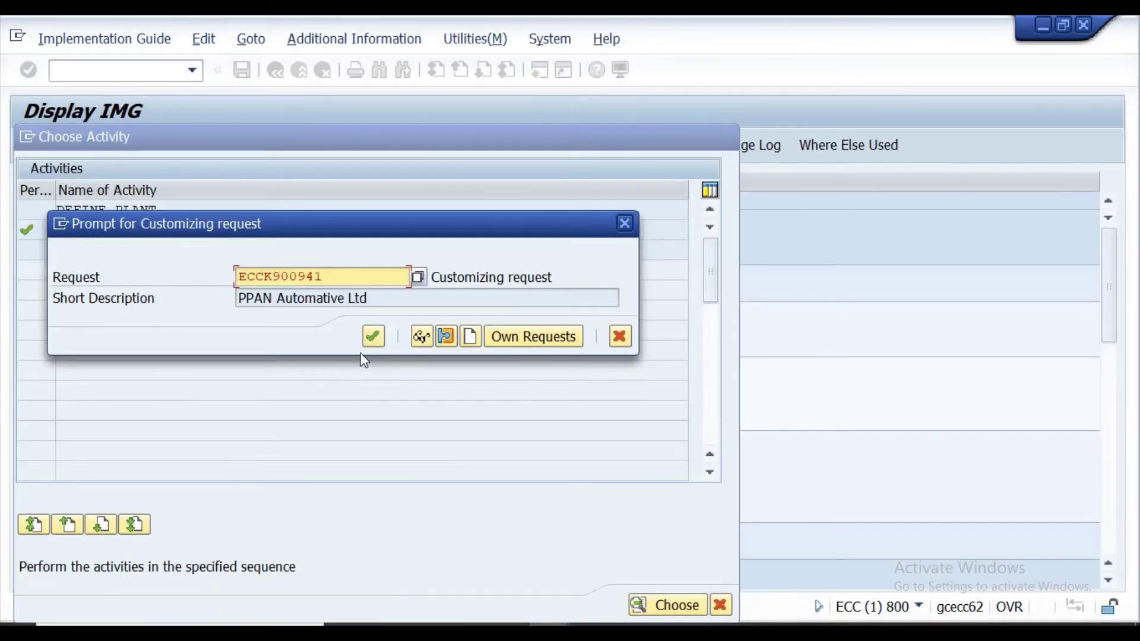
{"action": "left_click", "coordinate": [367, 343]}
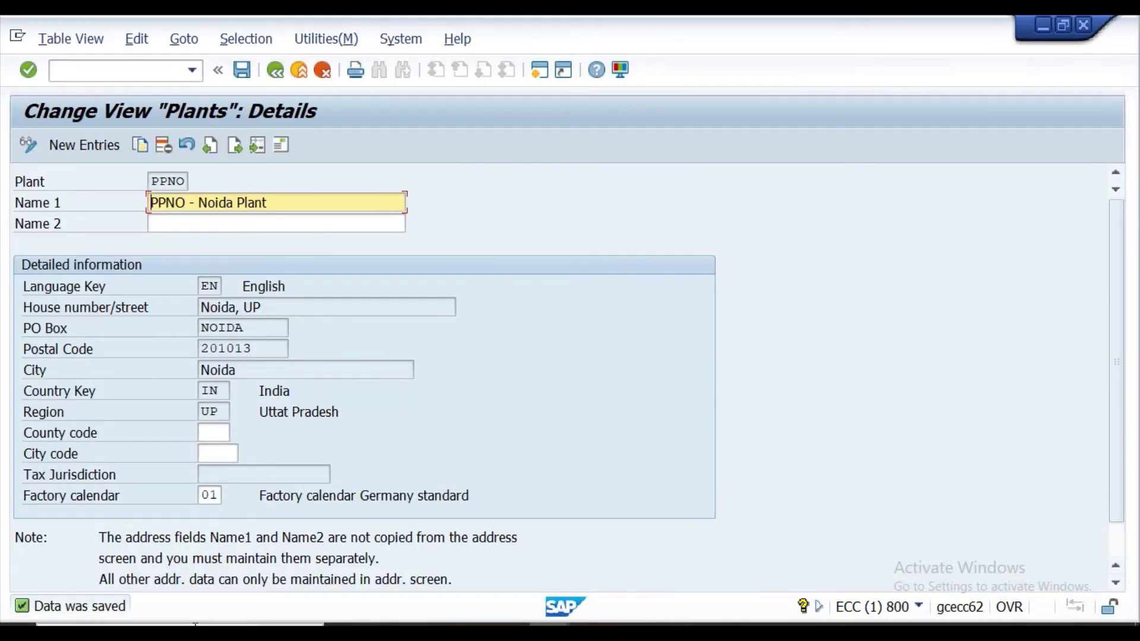
Check the Excel plant reference sheet, then go to the Word lecture notes.
{"action": "mouse_move", "coordinate": [468, 626]}
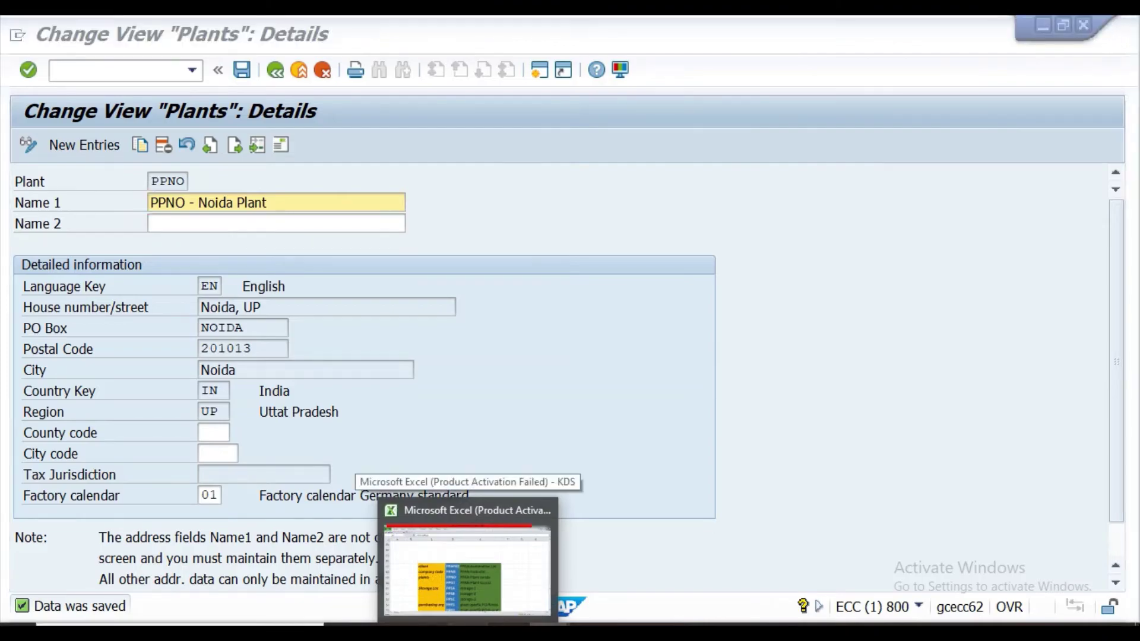
{"action": "left_click", "coordinate": [468, 571]}
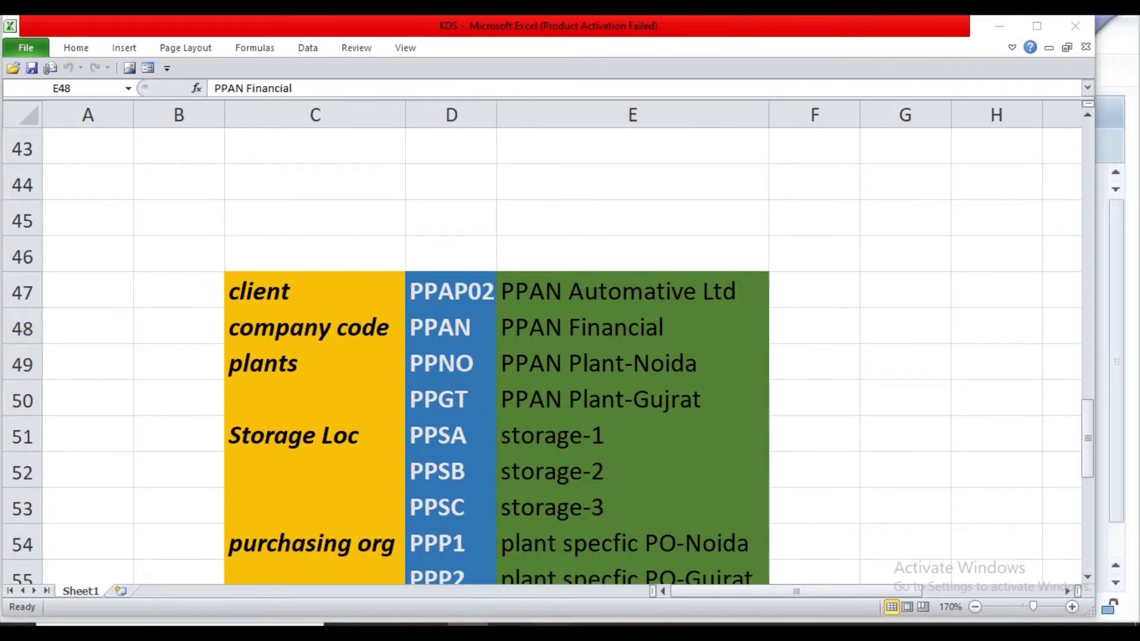
{"action": "mouse_move", "coordinate": [556, 620]}
{"action": "left_click", "coordinate": [628, 580]}
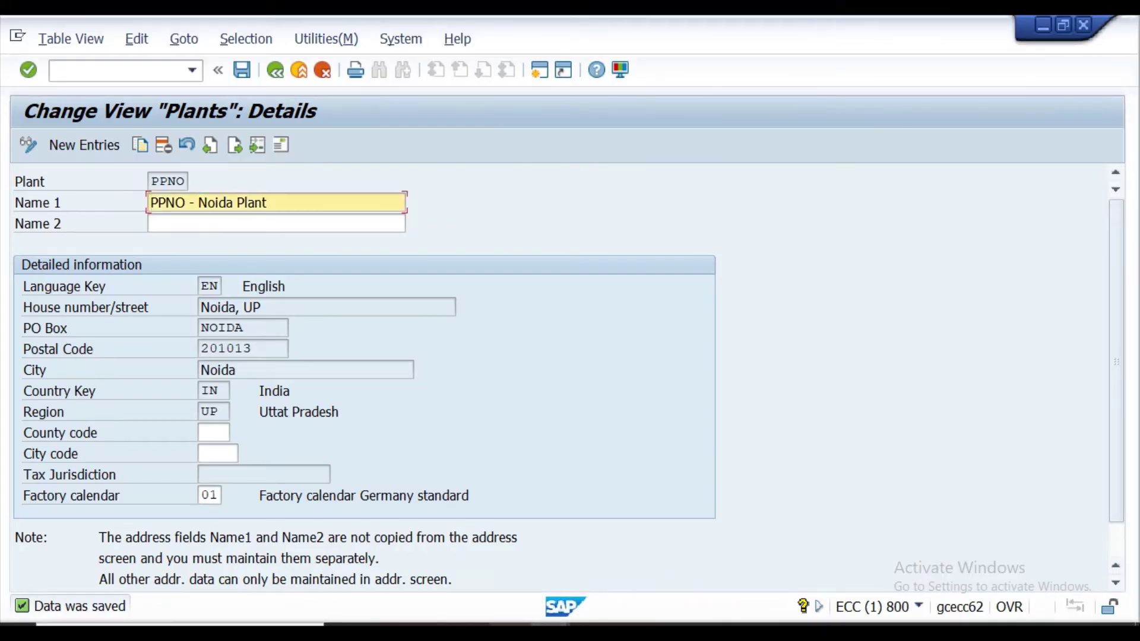
{"action": "key", "text": "alt+Tab"}
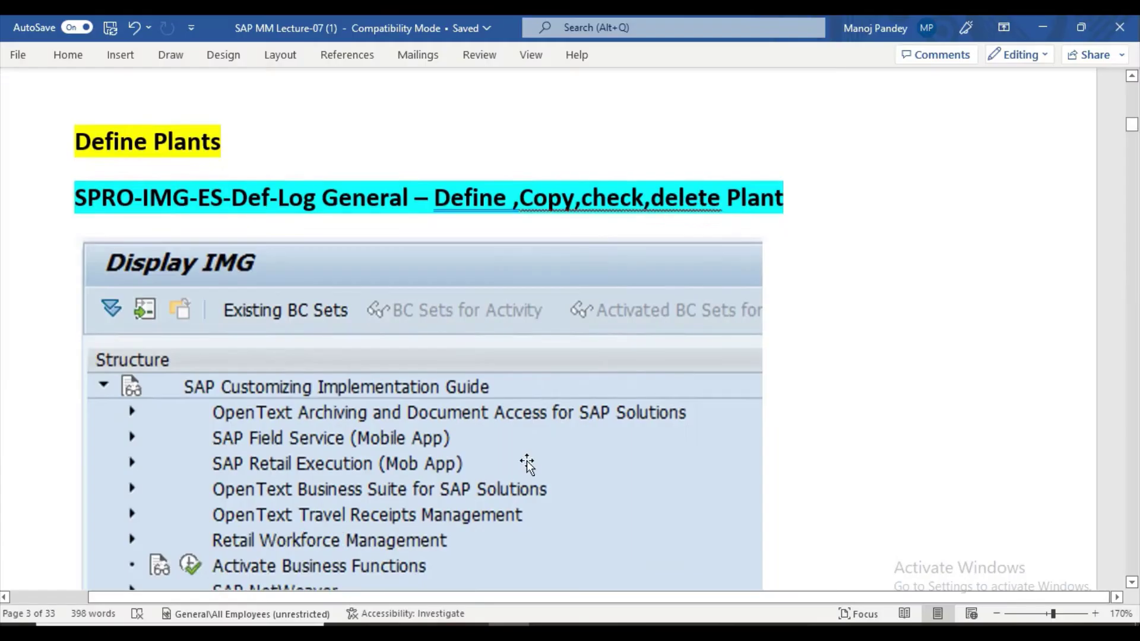
{"action": "scroll", "coordinate": [526, 461], "scroll_direction": "down", "scroll_amount": 3}
{"action": "scroll", "coordinate": [526, 461], "scroll_direction": "down", "scroll_amount": 2}
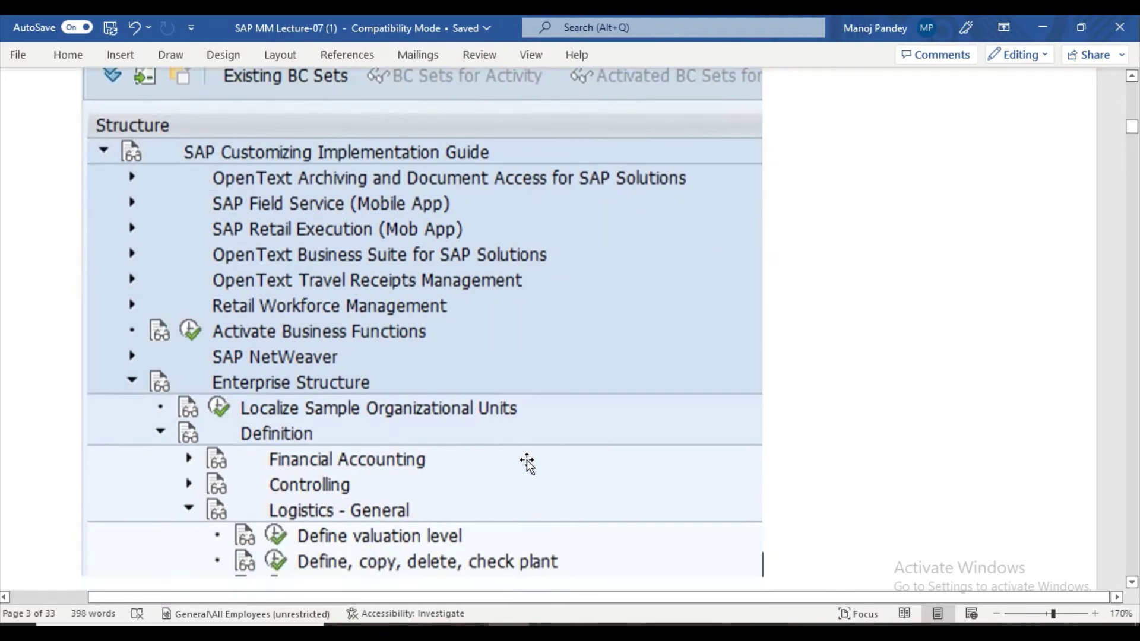
{"action": "scroll", "coordinate": [526, 459], "scroll_direction": "up", "scroll_amount": 5}
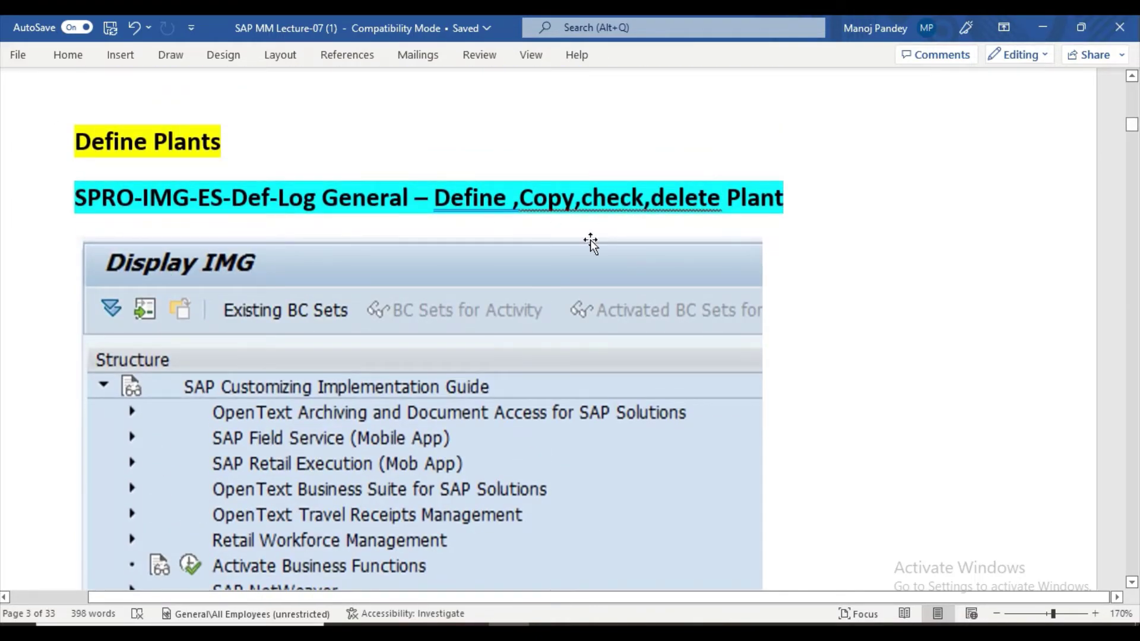
{"action": "scroll", "coordinate": [590, 244], "scroll_direction": "down", "scroll_amount": 4}
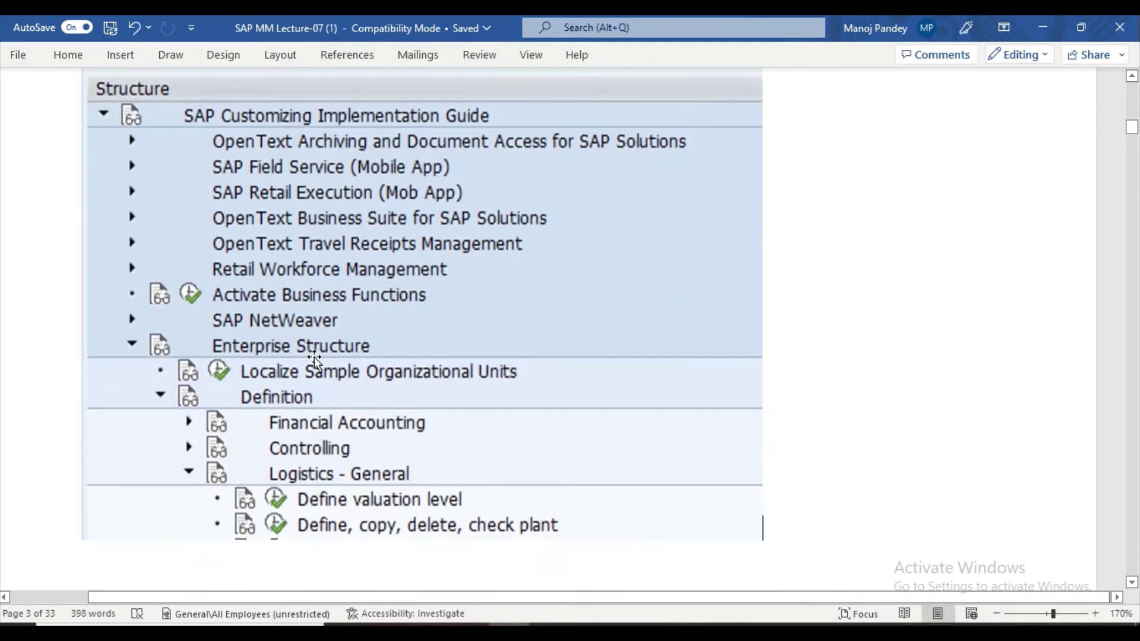
{"action": "scroll", "coordinate": [184, 333], "scroll_direction": "up", "scroll_amount": 1}
{"action": "scroll", "coordinate": [184, 330], "scroll_direction": "down", "scroll_amount": 1}
{"action": "scroll", "coordinate": [199, 301], "scroll_direction": "up", "scroll_amount": 1}
{"action": "scroll", "coordinate": [198, 301], "scroll_direction": "down", "scroll_amount": 1}
{"action": "scroll", "coordinate": [279, 475], "scroll_direction": "down", "scroll_amount": 1}
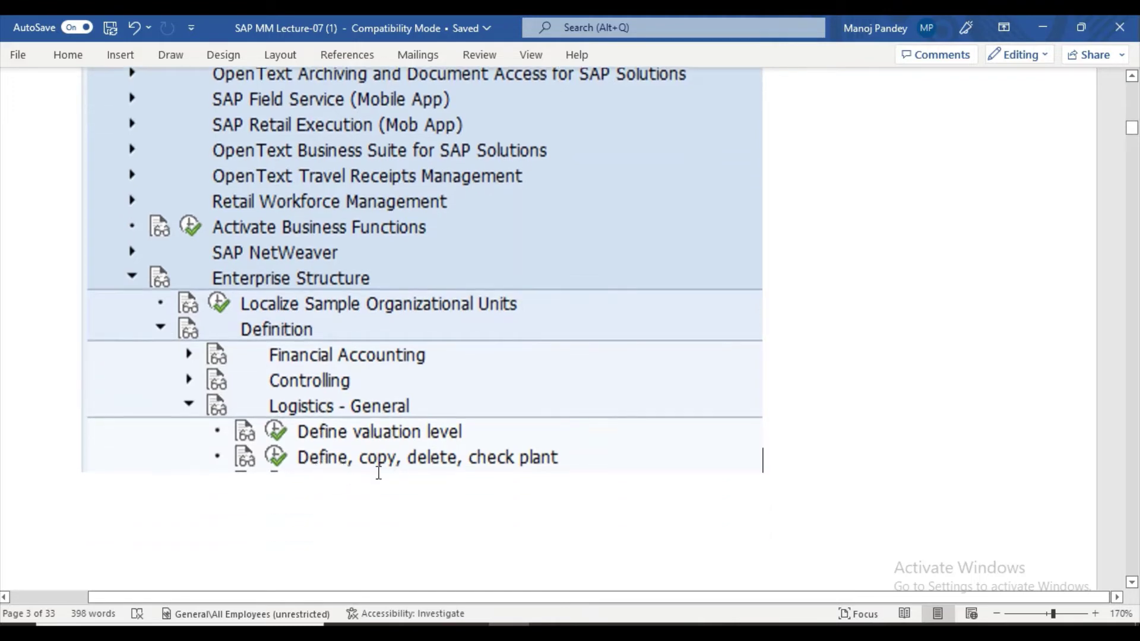
{"action": "scroll", "coordinate": [427, 475], "scroll_direction": "down", "scroll_amount": 8}
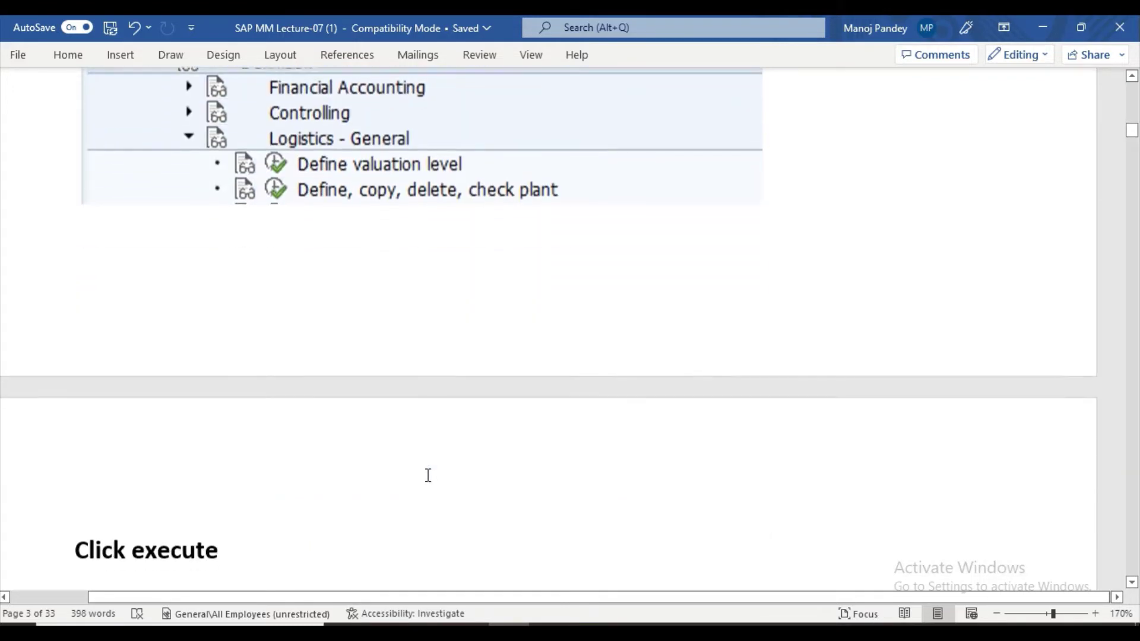
{"action": "scroll", "coordinate": [416, 472], "scroll_direction": "up", "scroll_amount": 5}
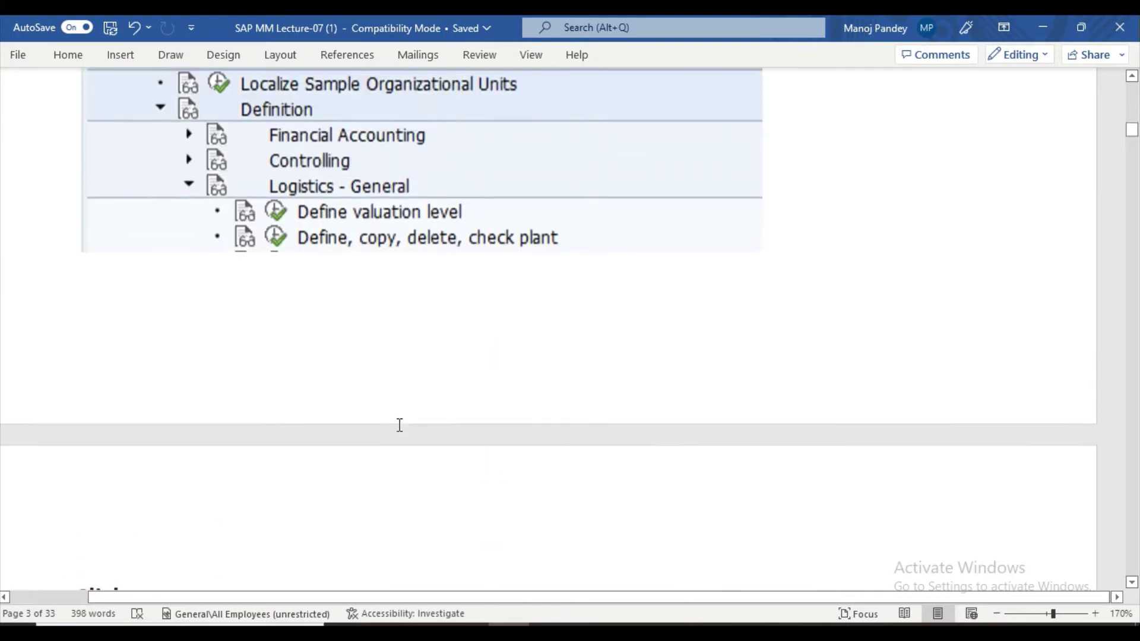
{"action": "left_click", "coordinate": [242, 264]}
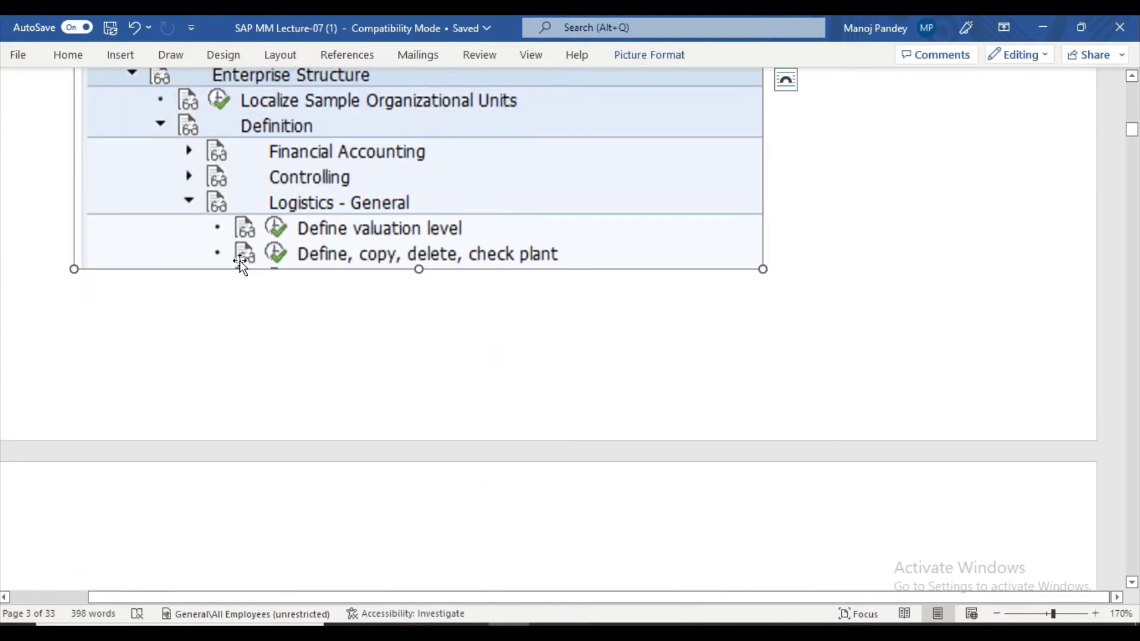
Scroll the notes' plant copy pages down to the 'Define storage Locations' heading.
{"action": "scroll", "coordinate": [263, 352], "scroll_direction": "down", "scroll_amount": 3}
{"action": "scroll", "coordinate": [263, 352], "scroll_direction": "down", "scroll_amount": 4}
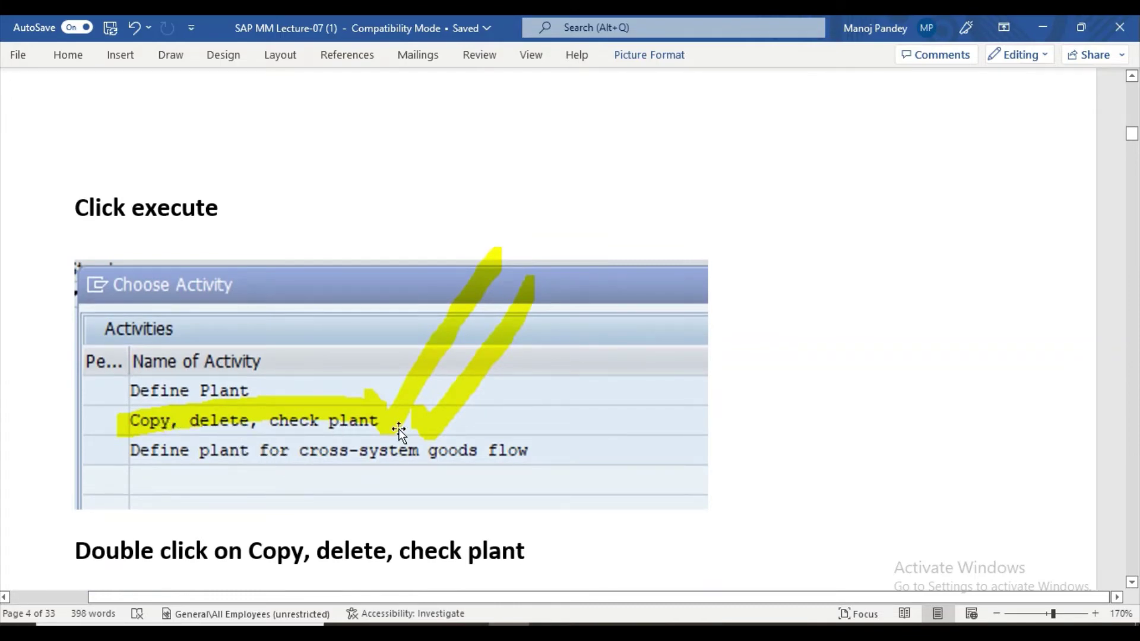
{"action": "scroll", "coordinate": [397, 428], "scroll_direction": "down", "scroll_amount": 5}
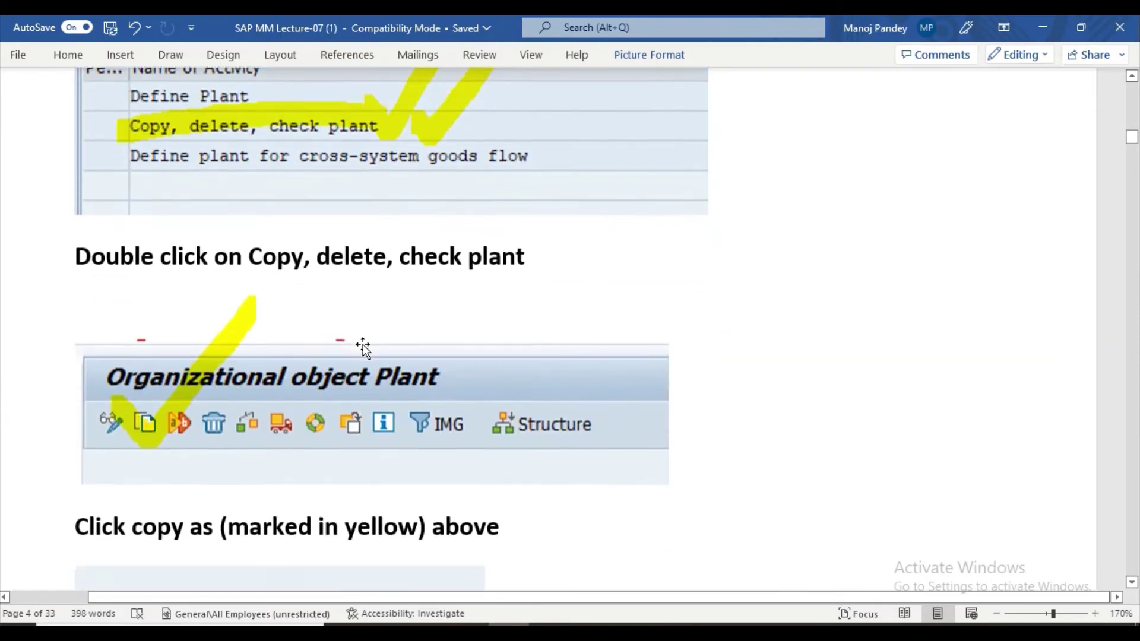
{"action": "scroll", "coordinate": [251, 440], "scroll_direction": "down", "scroll_amount": 4}
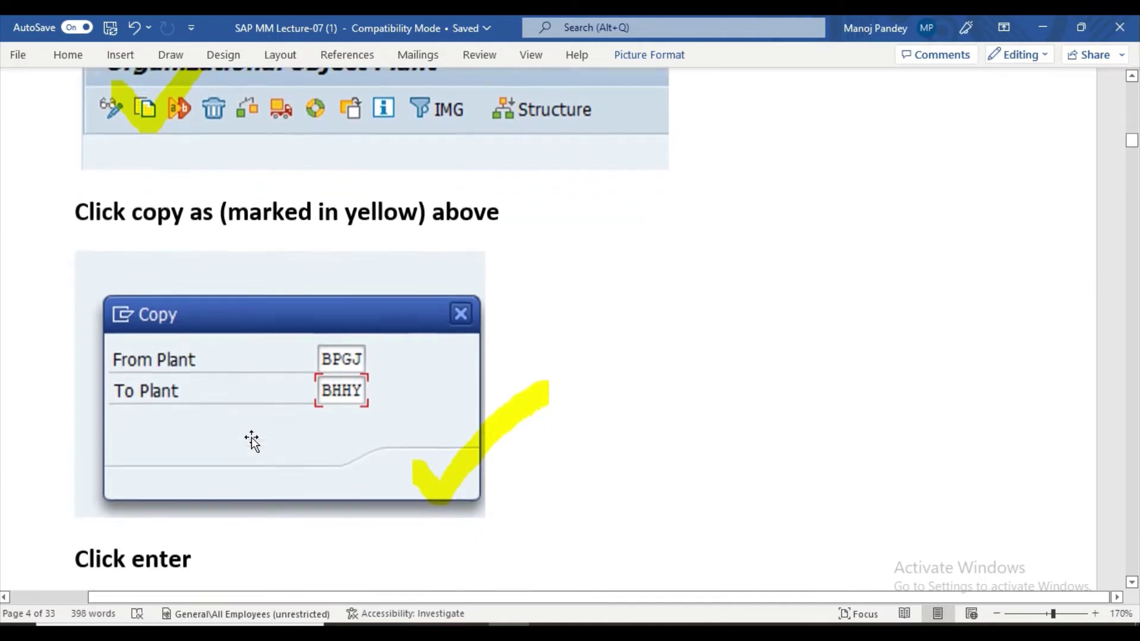
{"action": "scroll", "coordinate": [252, 440], "scroll_direction": "down", "scroll_amount": 1}
{"action": "scroll", "coordinate": [374, 358], "scroll_direction": "down", "scroll_amount": 3}
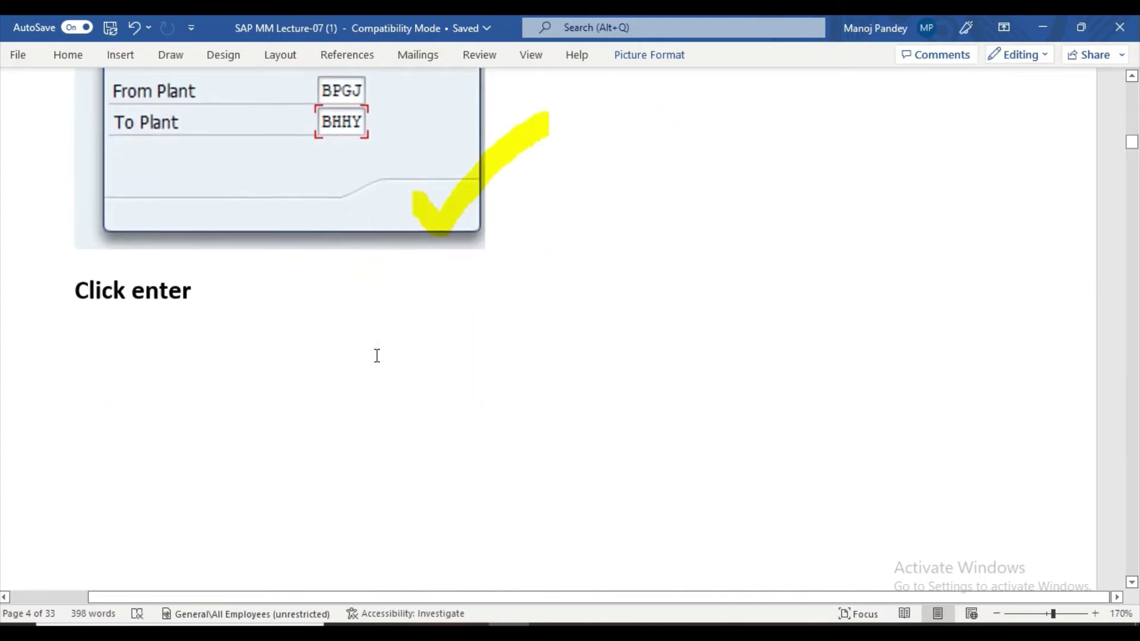
{"action": "scroll", "coordinate": [279, 342], "scroll_direction": "down", "scroll_amount": 3}
{"action": "scroll", "coordinate": [281, 343], "scroll_direction": "down", "scroll_amount": 14}
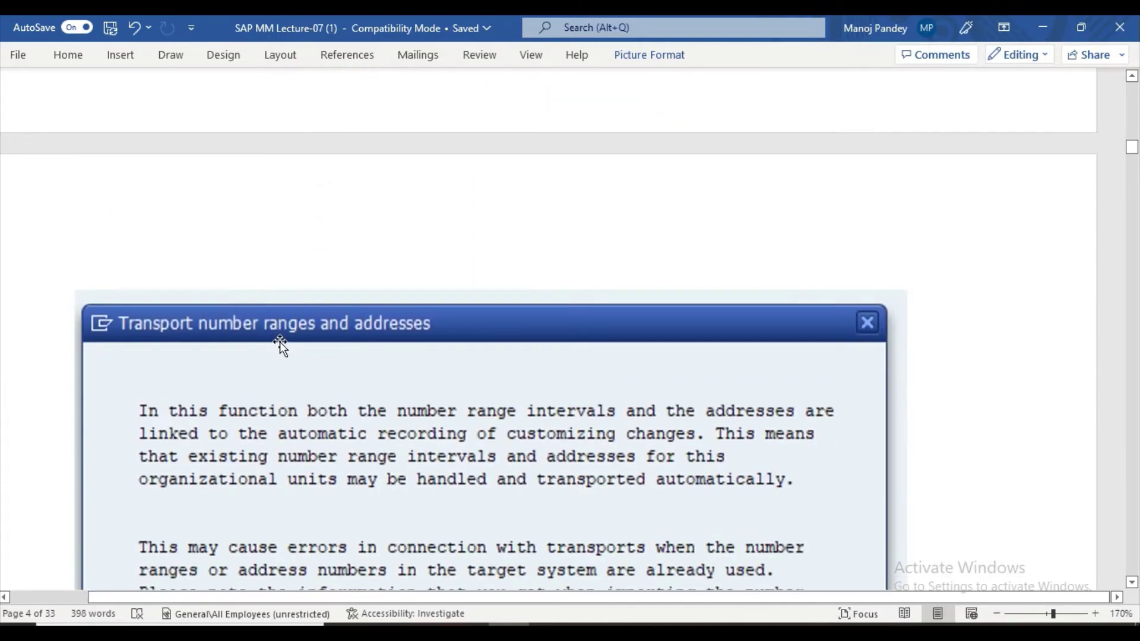
{"action": "scroll", "coordinate": [282, 343], "scroll_direction": "down", "scroll_amount": 15}
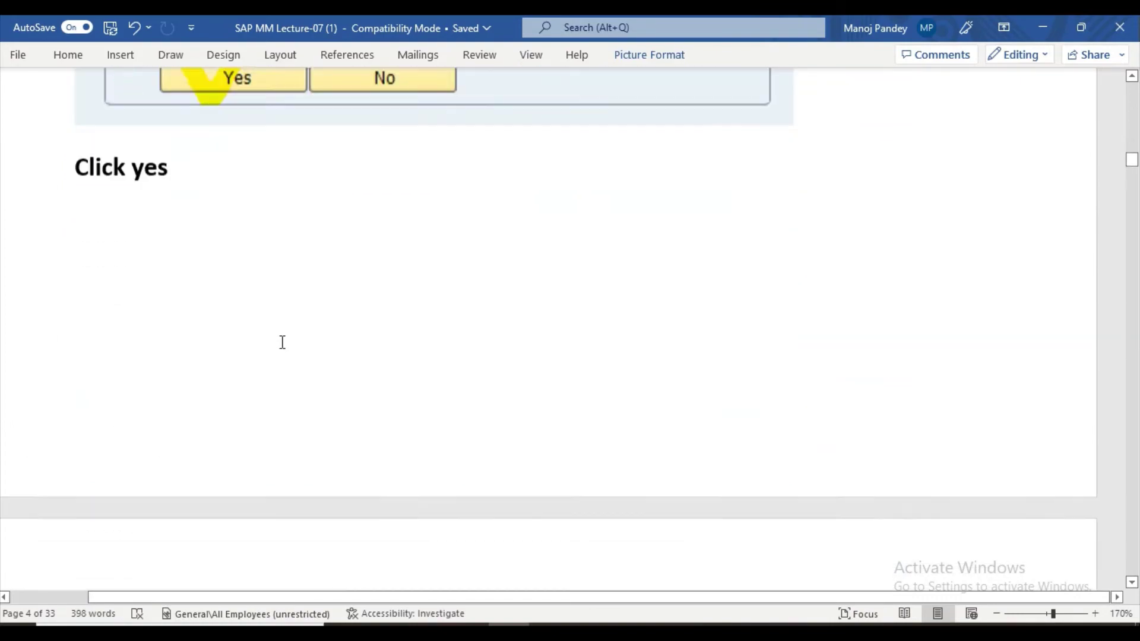
{"action": "scroll", "coordinate": [281, 342], "scroll_direction": "down", "scroll_amount": 15}
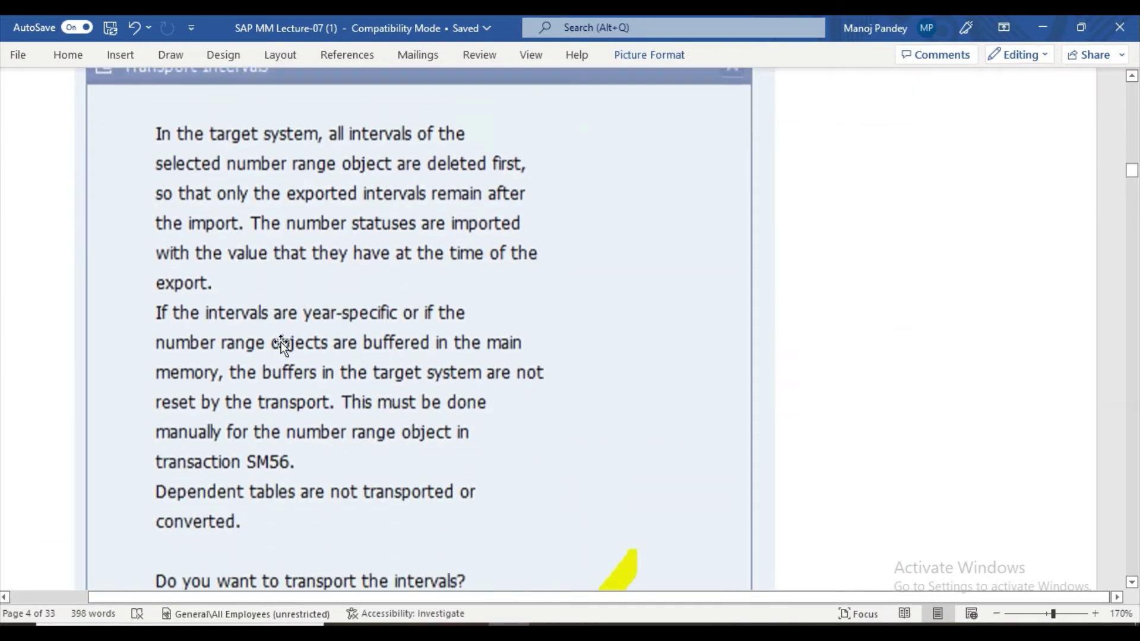
{"action": "scroll", "coordinate": [281, 344], "scroll_direction": "down", "scroll_amount": 15}
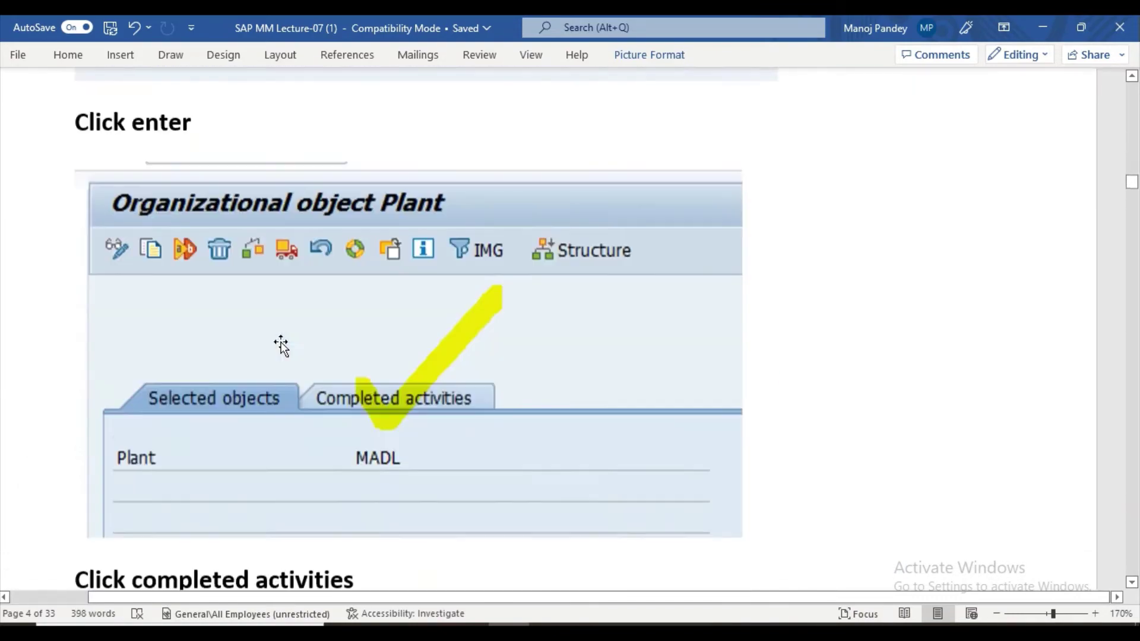
{"action": "scroll", "coordinate": [282, 342], "scroll_direction": "down", "scroll_amount": 15}
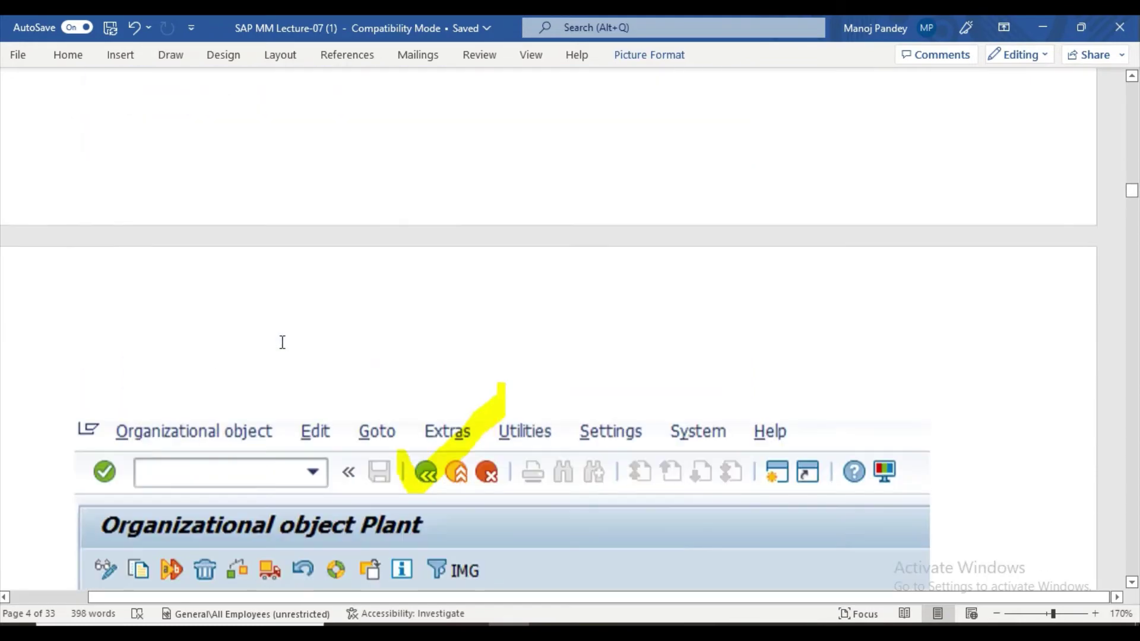
{"action": "scroll", "coordinate": [282, 343], "scroll_direction": "down", "scroll_amount": 8}
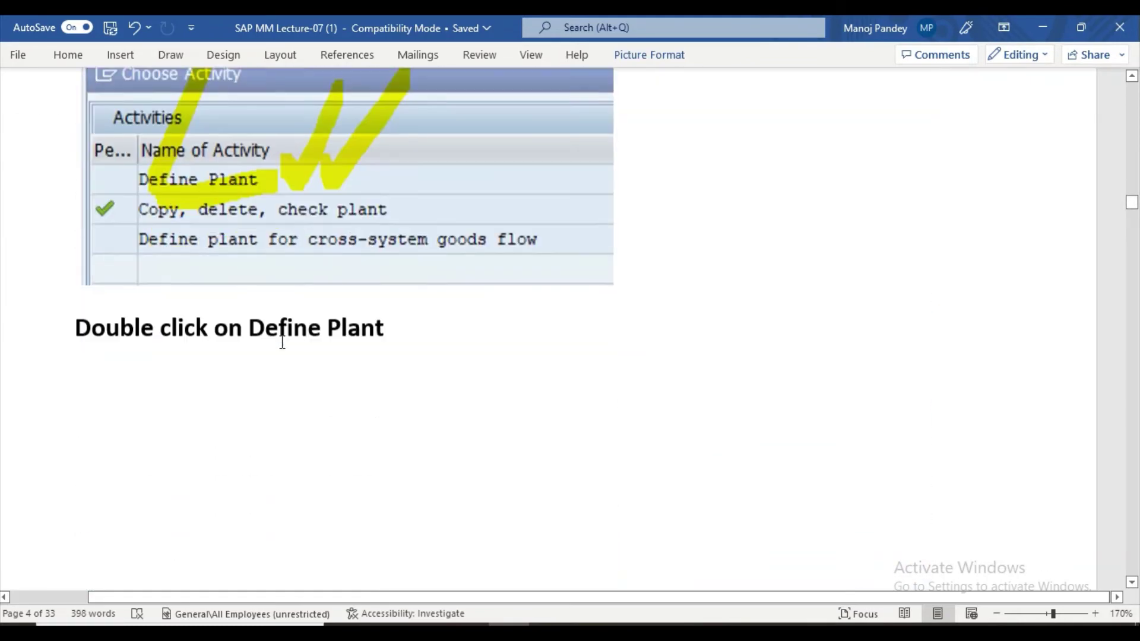
{"action": "scroll", "coordinate": [282, 343], "scroll_direction": "up", "scroll_amount": 2}
{"action": "scroll", "coordinate": [281, 343], "scroll_direction": "down", "scroll_amount": 3}
{"action": "scroll", "coordinate": [282, 342], "scroll_direction": "down", "scroll_amount": 12}
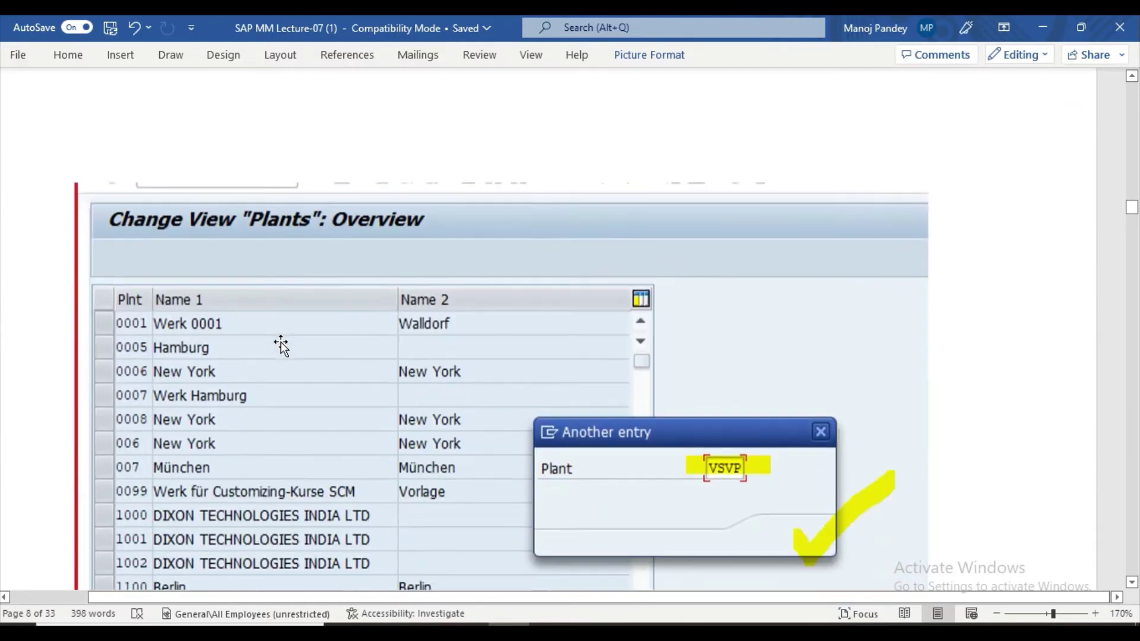
{"action": "scroll", "coordinate": [282, 343], "scroll_direction": "down", "scroll_amount": 10}
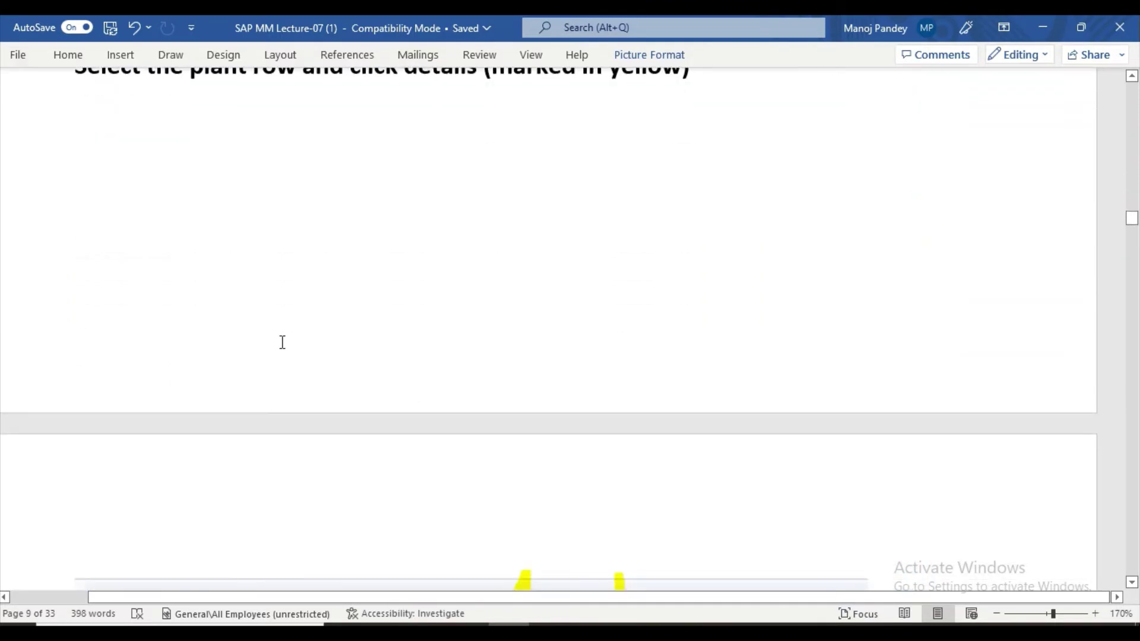
{"action": "scroll", "coordinate": [282, 342], "scroll_direction": "down", "scroll_amount": 10}
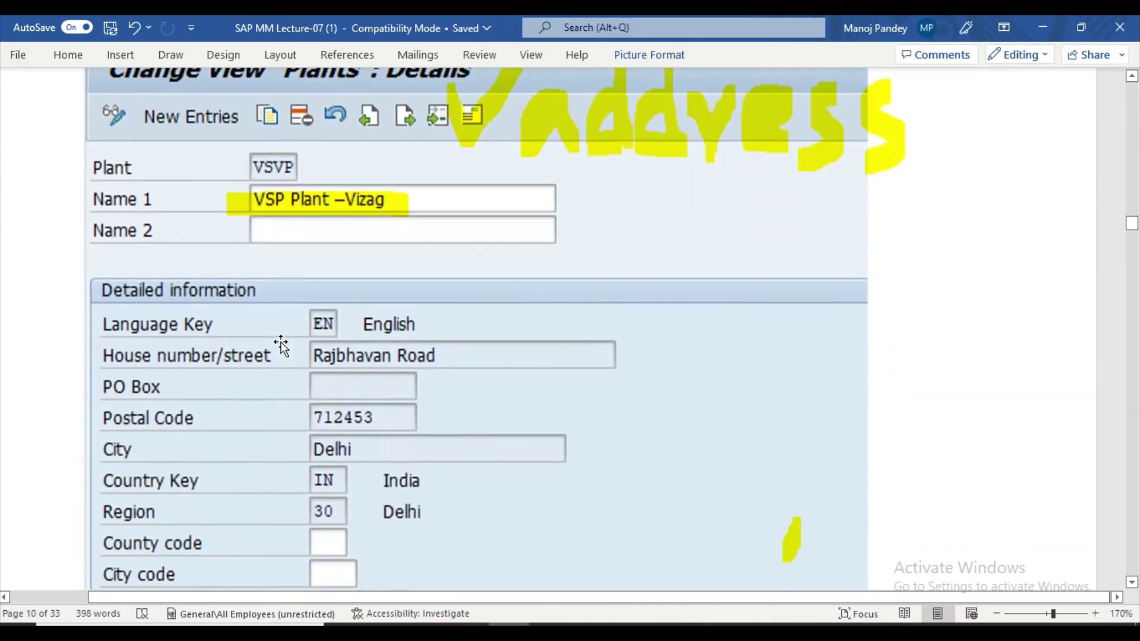
{"action": "scroll", "coordinate": [281, 344], "scroll_direction": "up", "scroll_amount": 1}
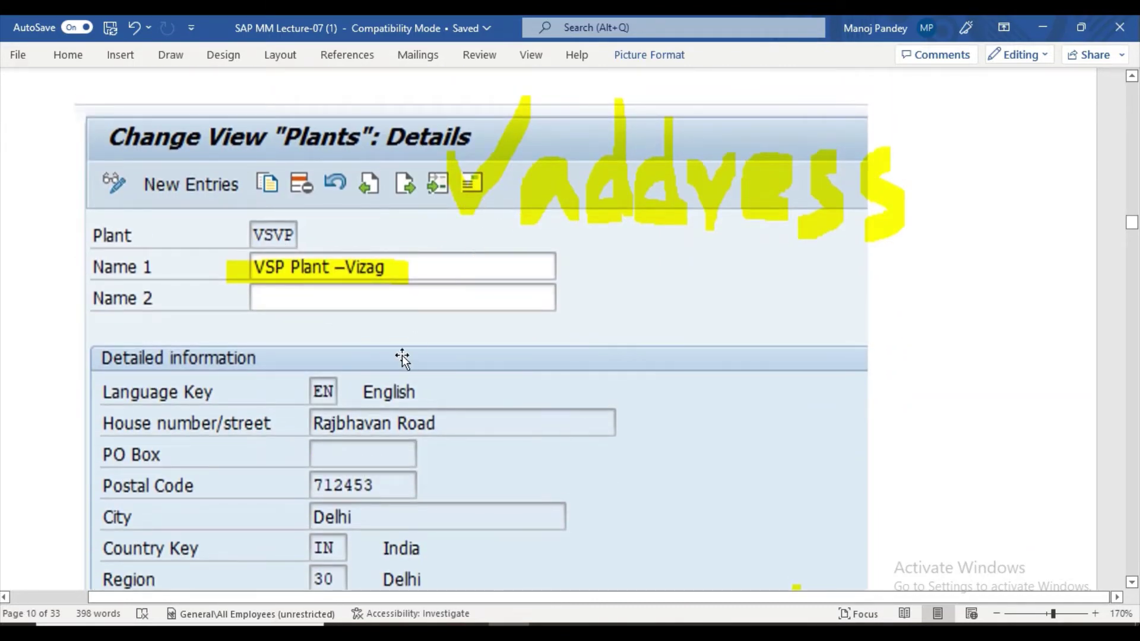
{"action": "scroll", "coordinate": [401, 355], "scroll_direction": "down", "scroll_amount": 15}
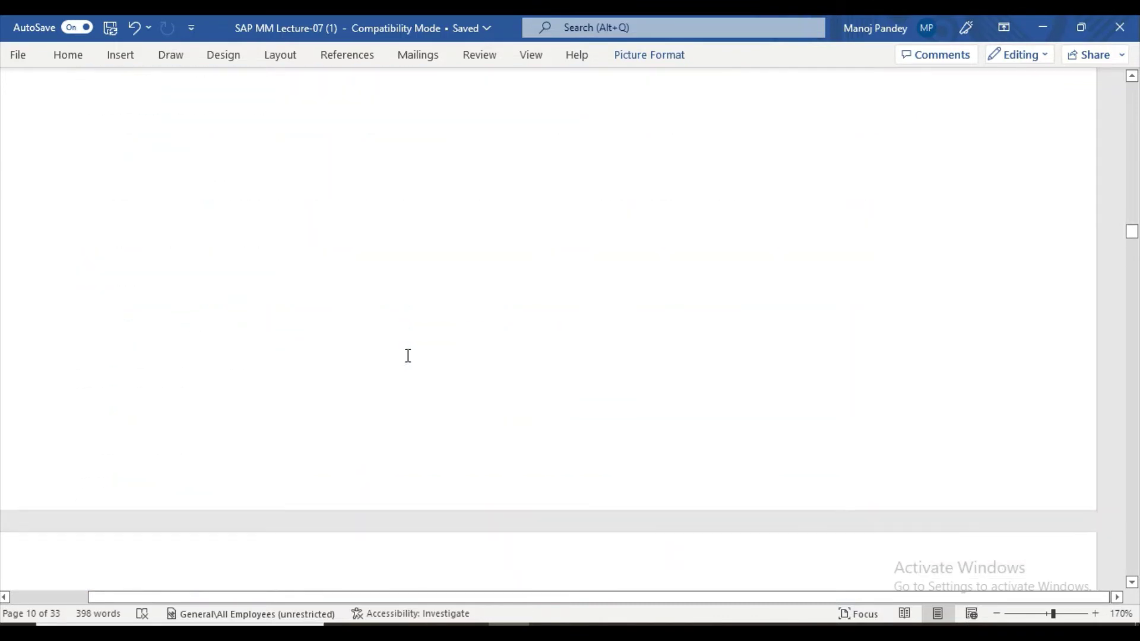
{"action": "scroll", "coordinate": [407, 355], "scroll_direction": "down", "scroll_amount": 15}
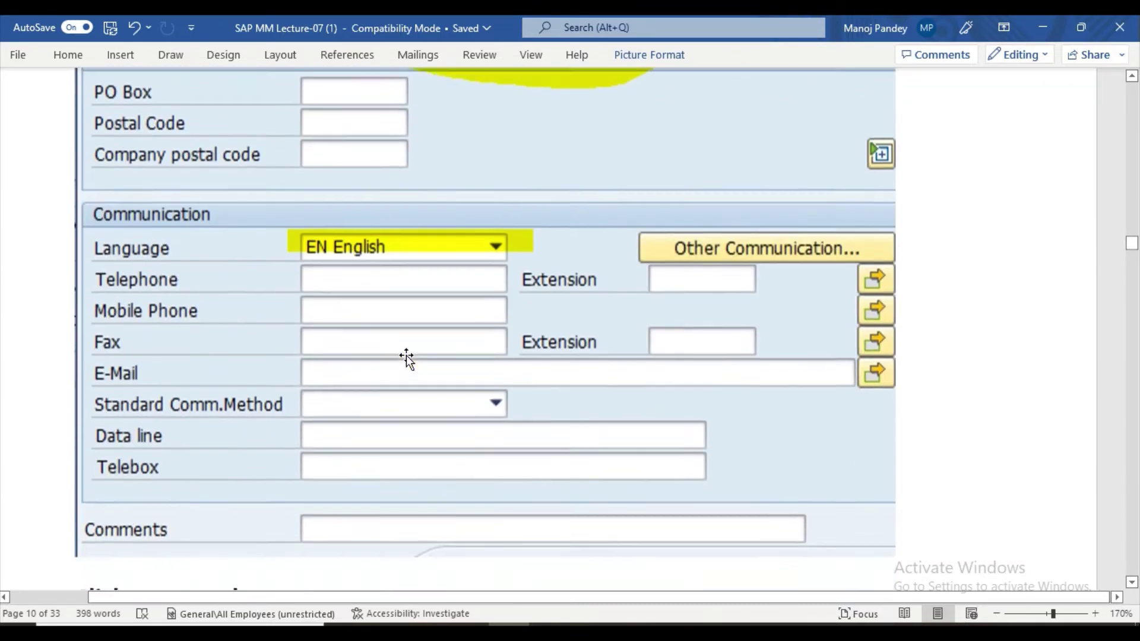
{"action": "scroll", "coordinate": [406, 355], "scroll_direction": "down", "scroll_amount": 15}
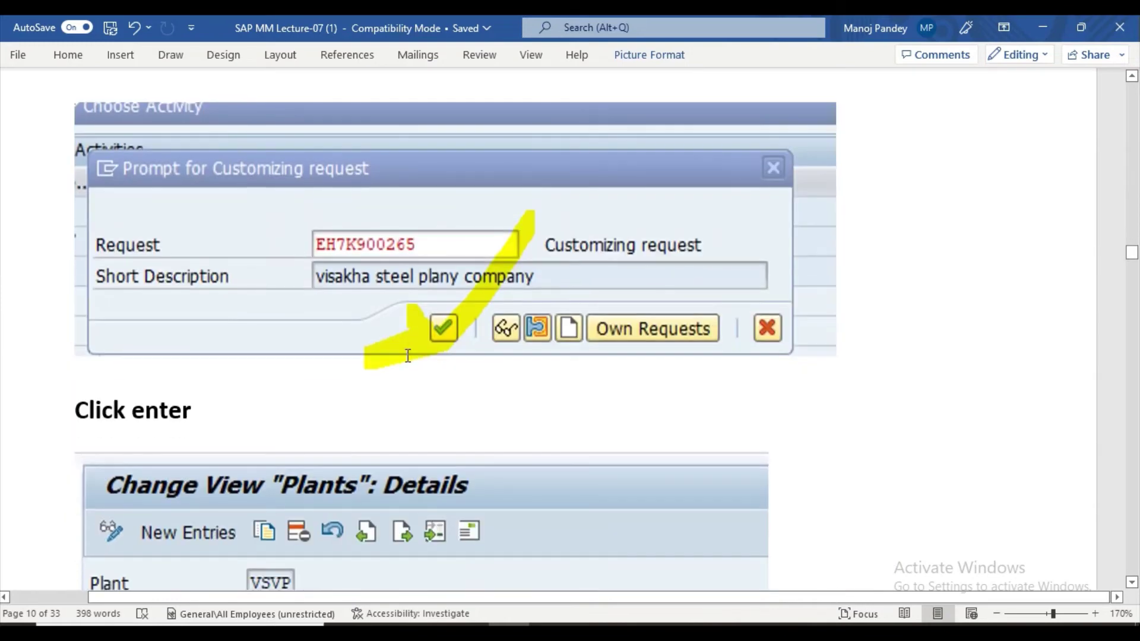
{"action": "scroll", "coordinate": [408, 356], "scroll_direction": "down", "scroll_amount": 15}
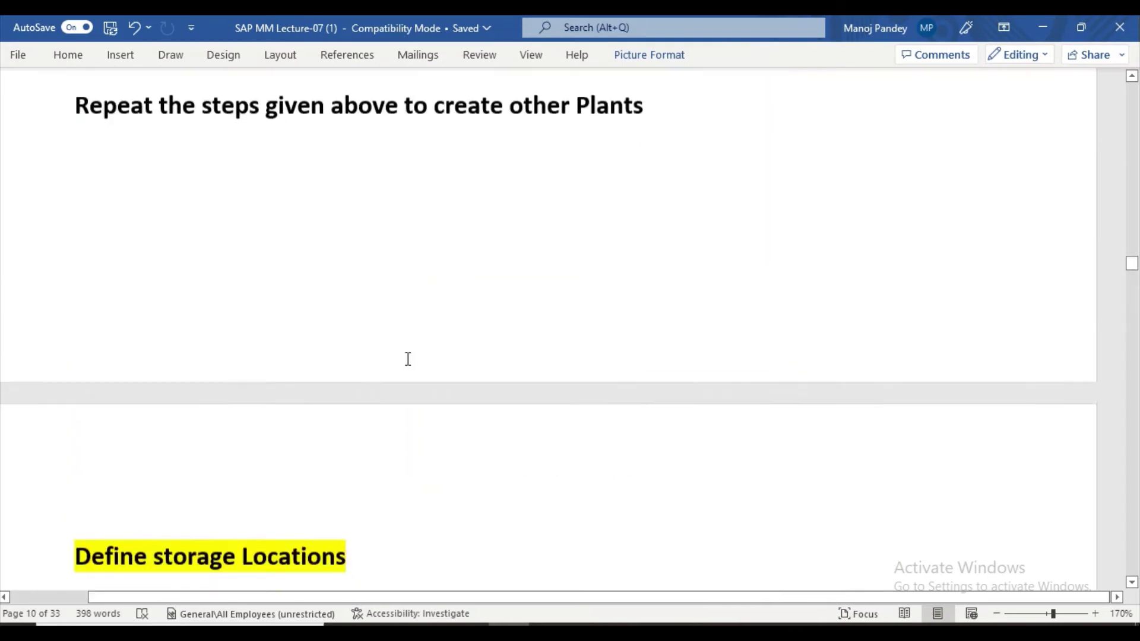
{"action": "scroll", "coordinate": [406, 358], "scroll_direction": "down", "scroll_amount": 6}
{"action": "scroll", "coordinate": [406, 359], "scroll_direction": "up", "scroll_amount": 1}
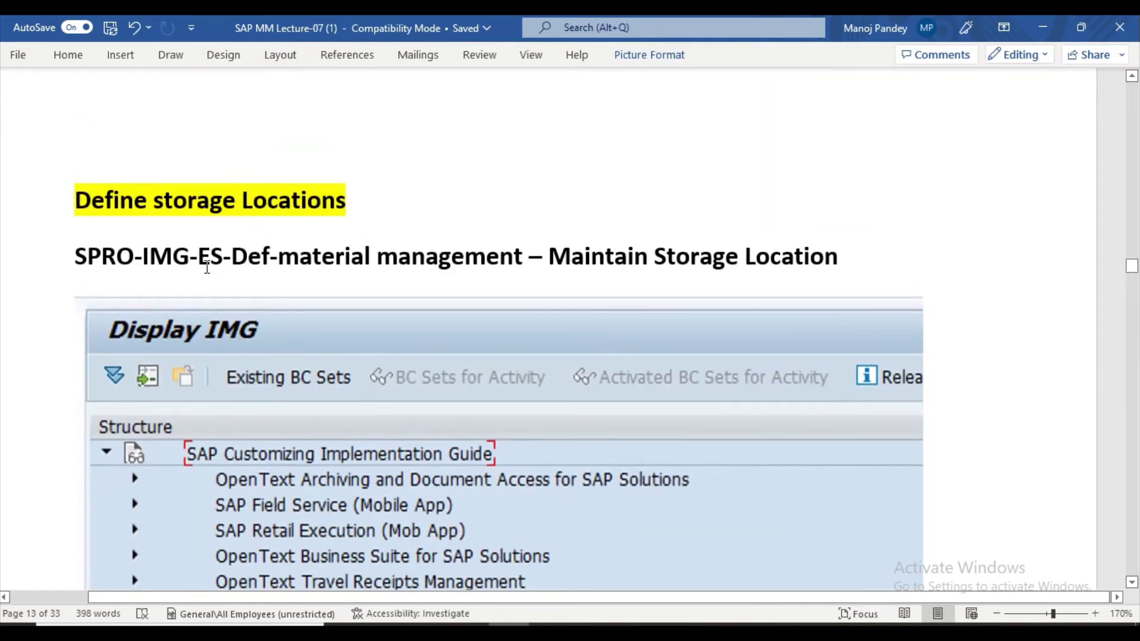
{"action": "scroll", "coordinate": [208, 267], "scroll_direction": "up", "scroll_amount": 1}
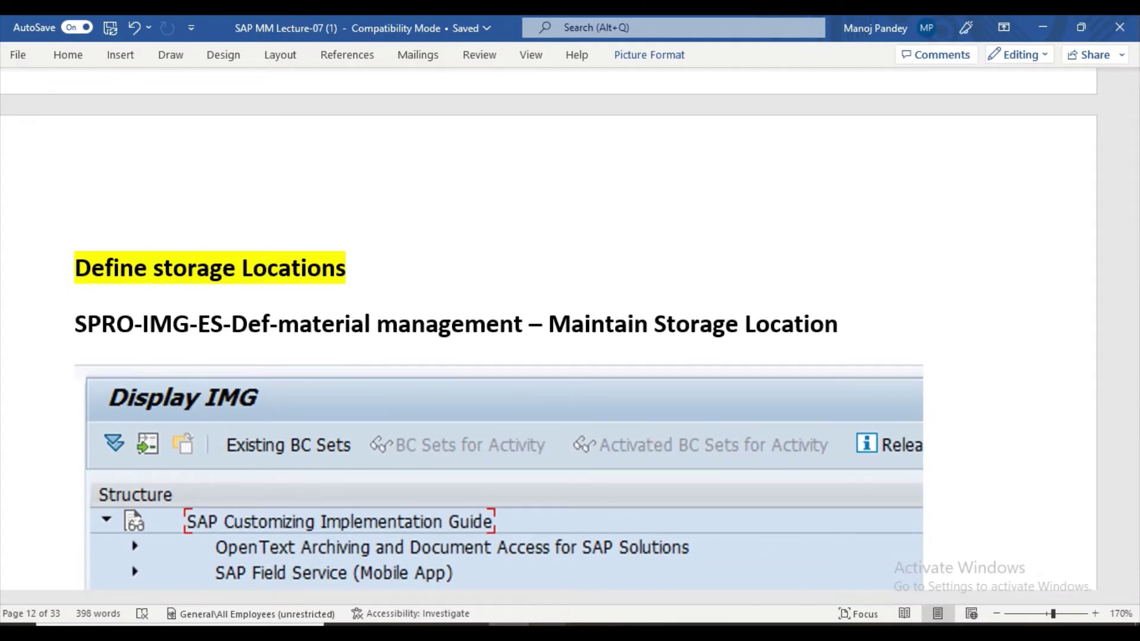
{"action": "mouse_move", "coordinate": [549, 633]}
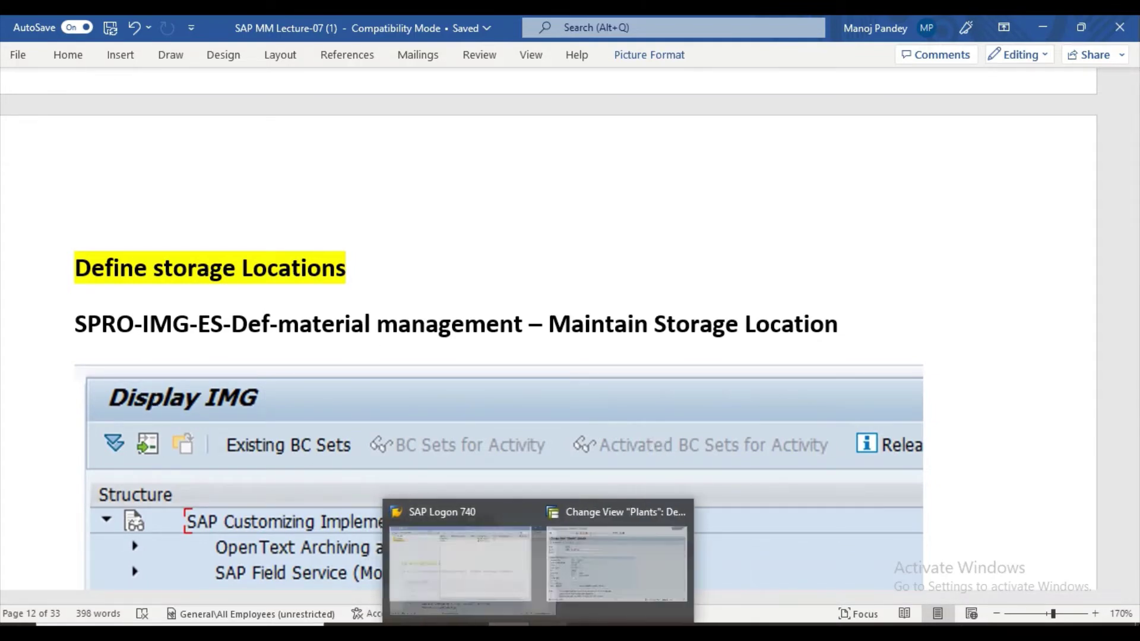
Save the PPNO plant details in SAP and back out of the plant screens.
{"action": "left_click", "coordinate": [637, 553]}
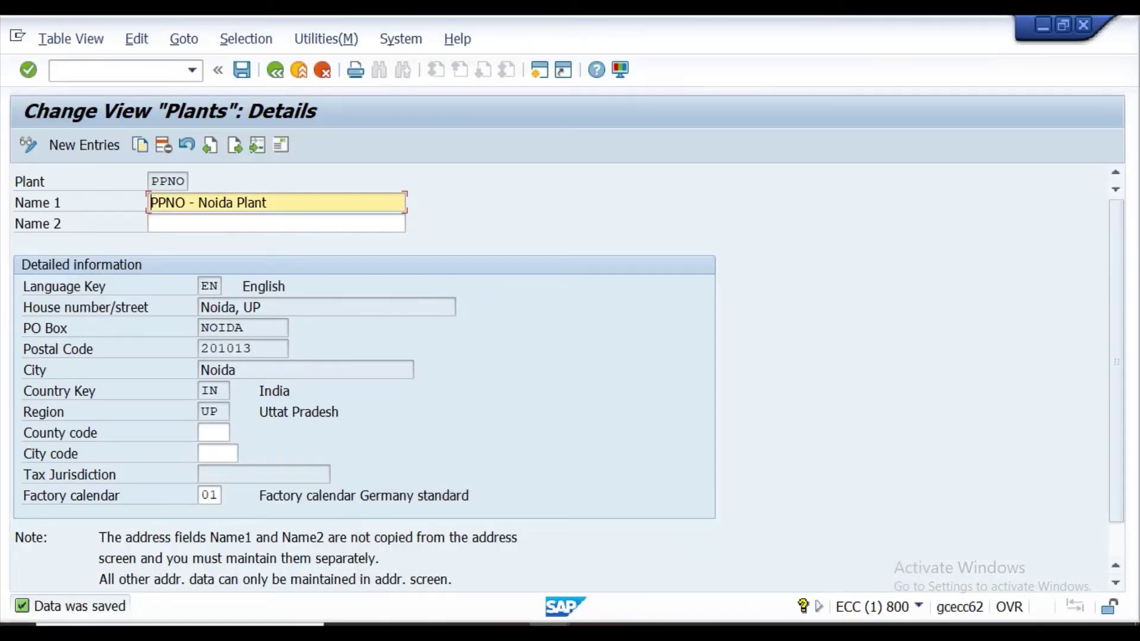
{"action": "left_click", "coordinate": [244, 74]}
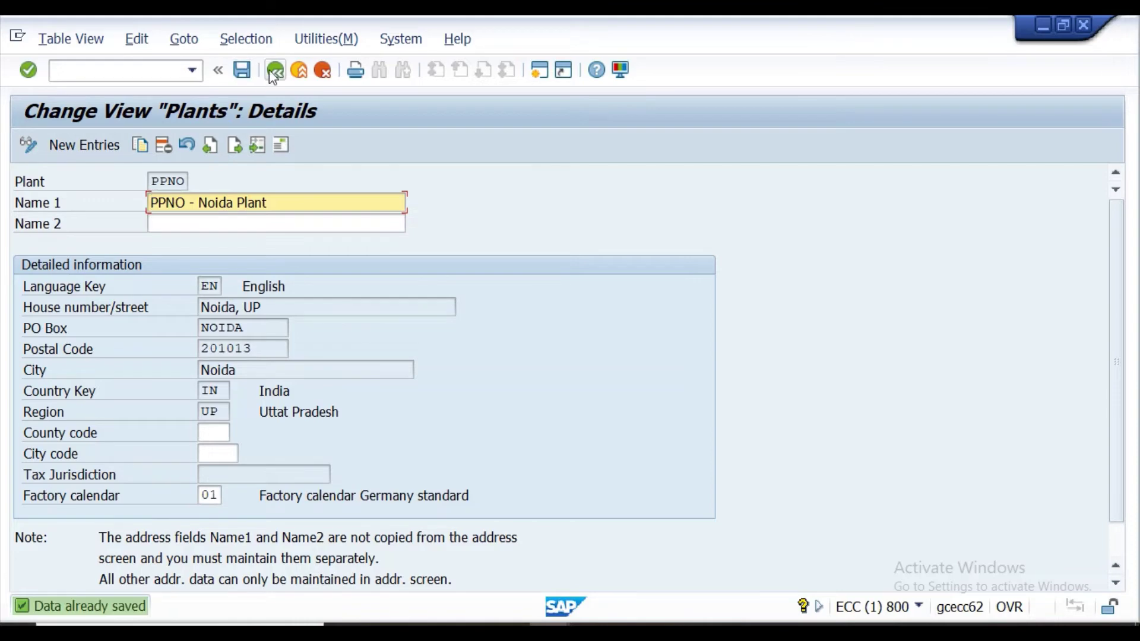
{"action": "left_click", "coordinate": [271, 72]}
{"action": "left_click", "coordinate": [271, 72]}
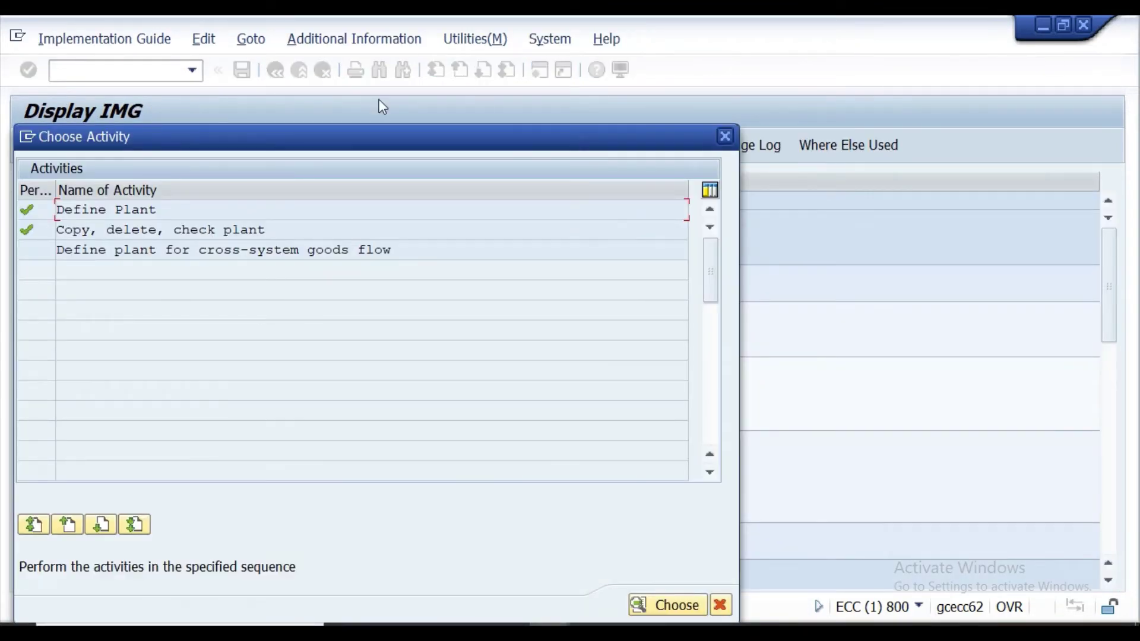
{"action": "left_click", "coordinate": [724, 137]}
In SPRO, go to Enterprise Structure > Definition > Logistics - General and open 'Copy, delete, check plant'.
{"action": "left_click", "coordinate": [74, 75]}
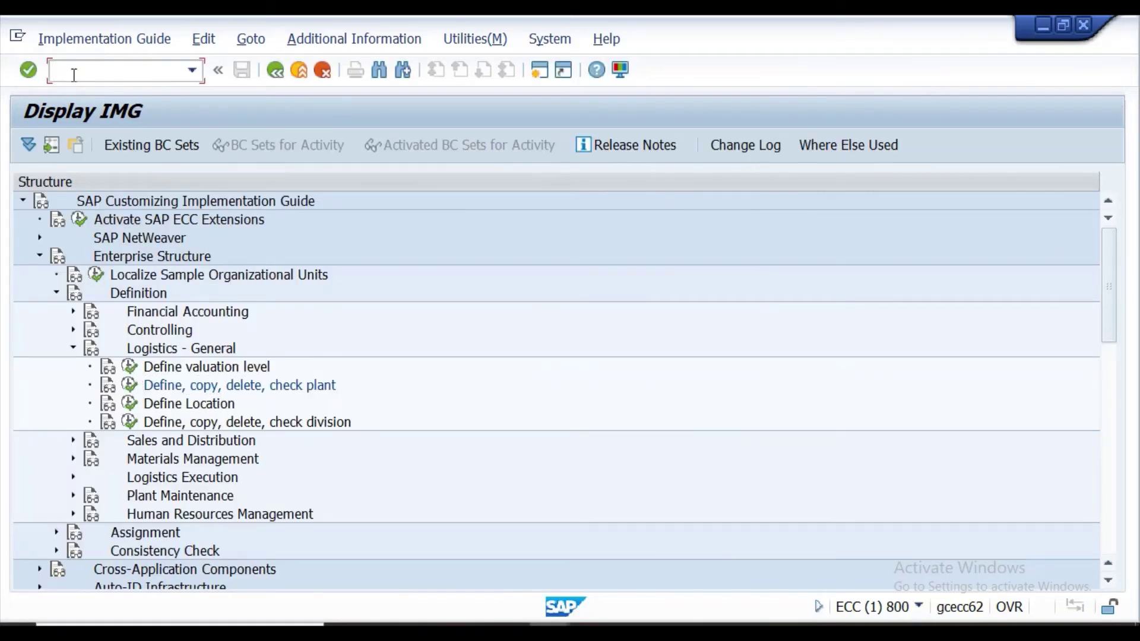
{"action": "type", "text": "/NSPRO"}
{"action": "key", "text": "Return"}
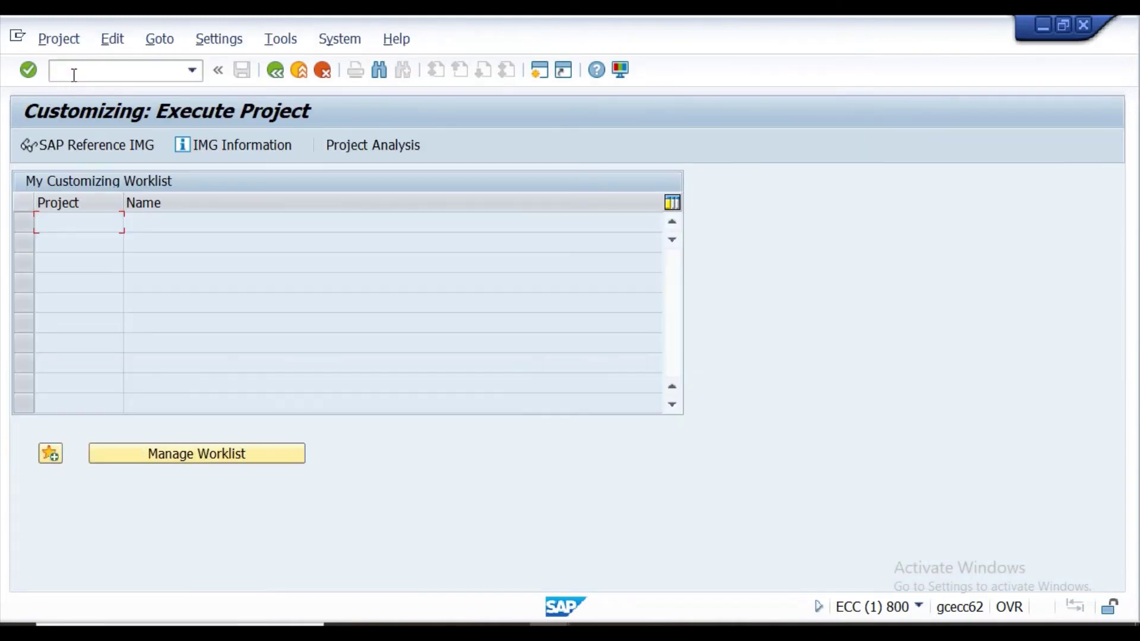
{"action": "left_click", "coordinate": [84, 151]}
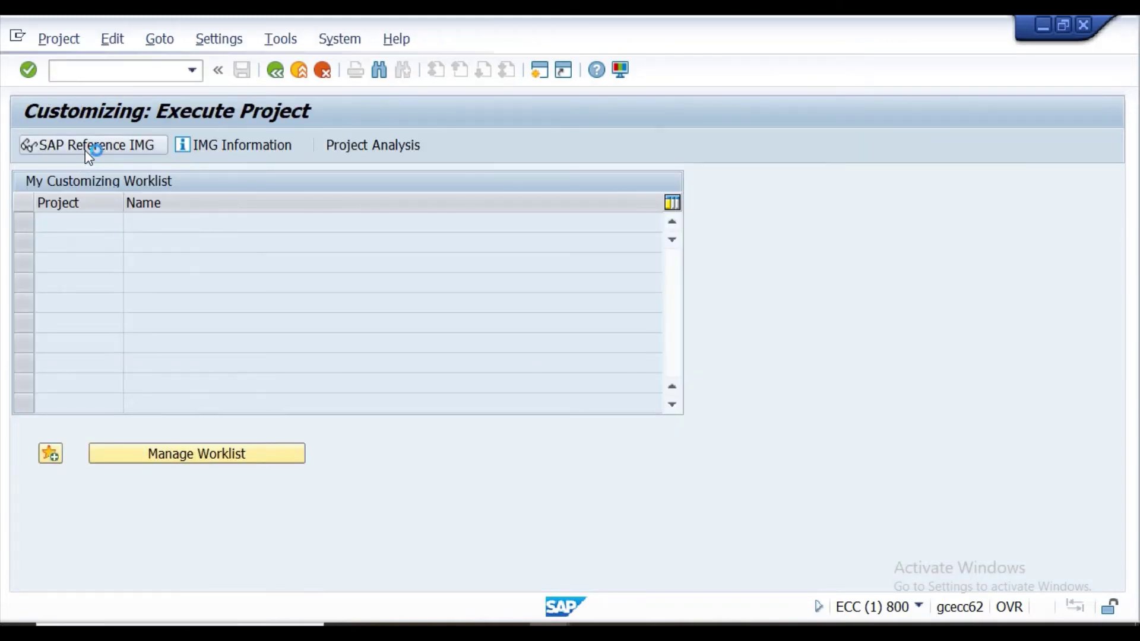
{"action": "left_click", "coordinate": [39, 256]}
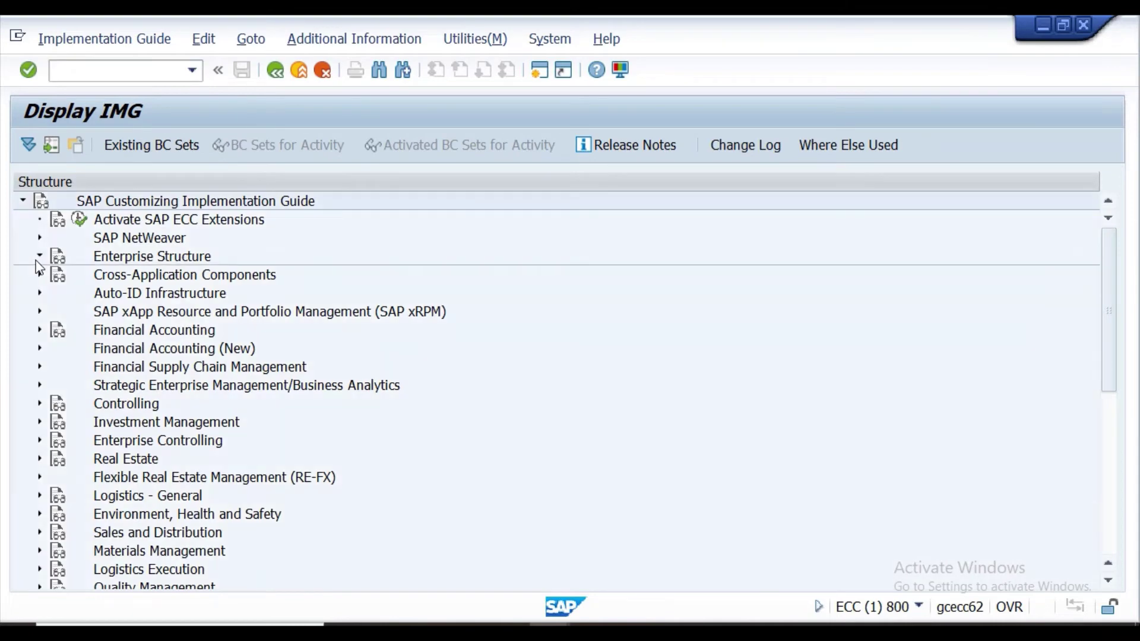
{"action": "left_click", "coordinate": [56, 294]}
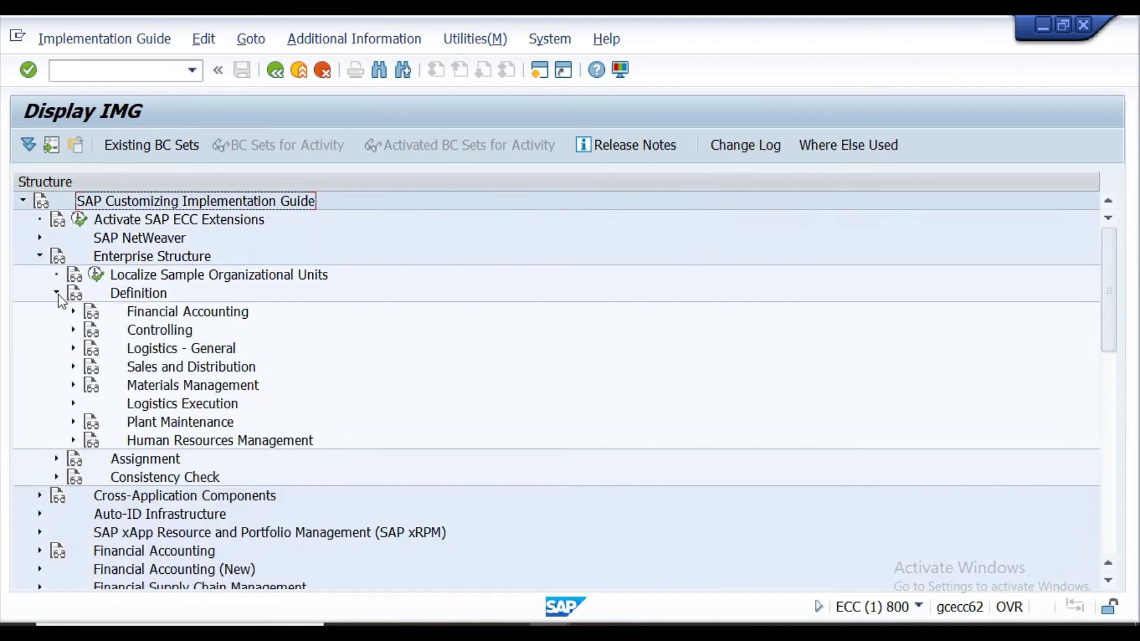
{"action": "left_click", "coordinate": [73, 348]}
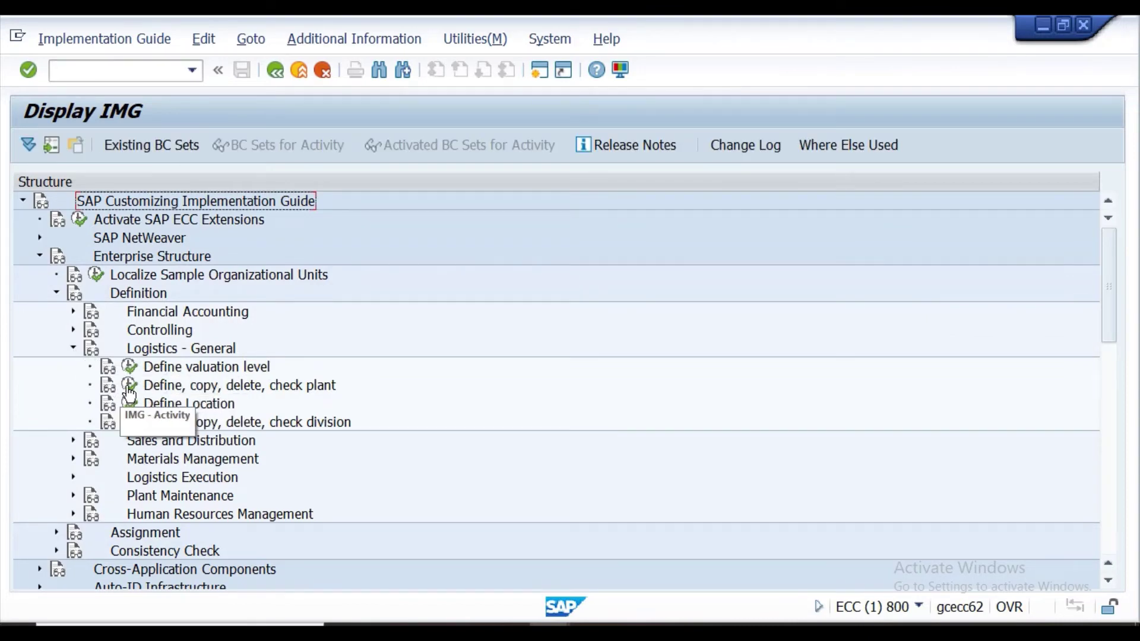
{"action": "left_click", "coordinate": [129, 385]}
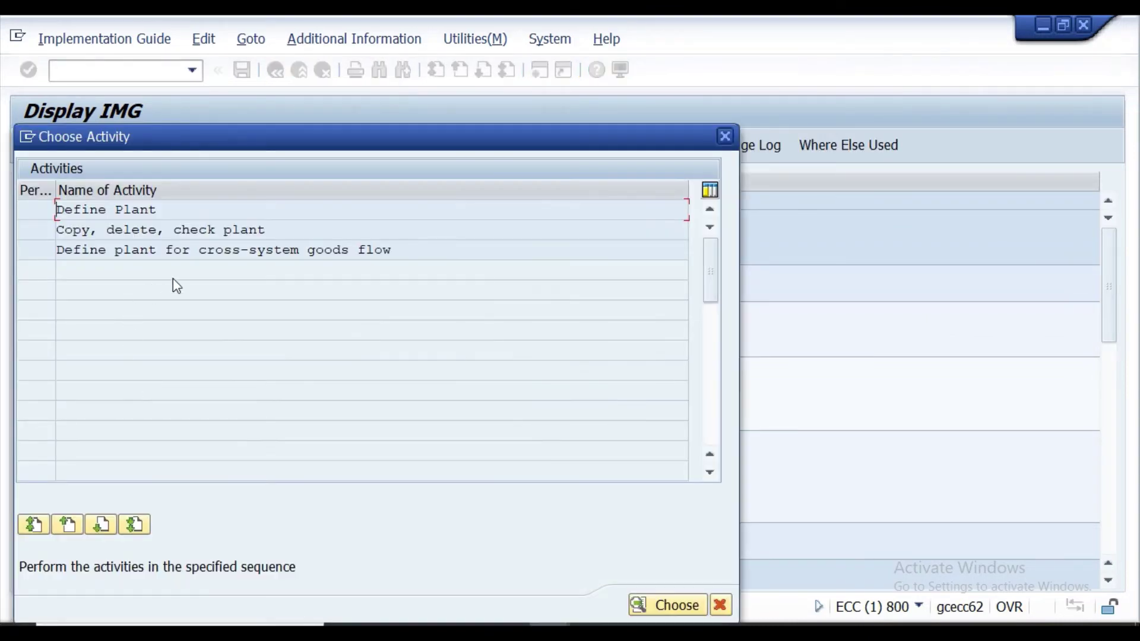
{"action": "double_click", "coordinate": [146, 231]}
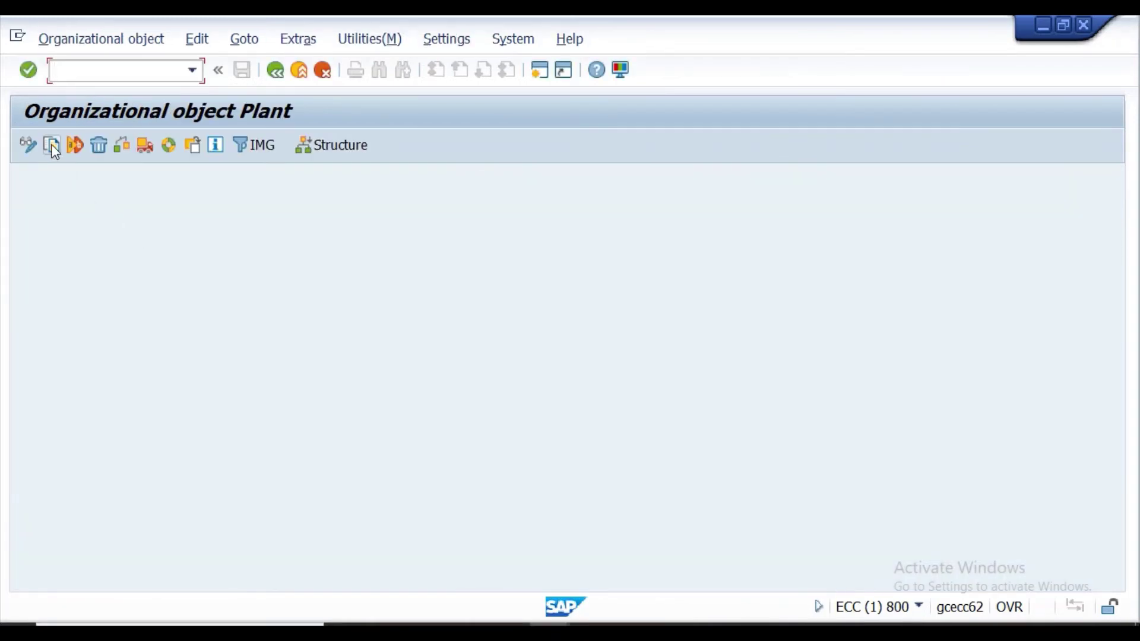
Start a plant copy with From Plant PPGA and To Plant PPGT, checking codes in Excel.
{"action": "left_click", "coordinate": [53, 146]}
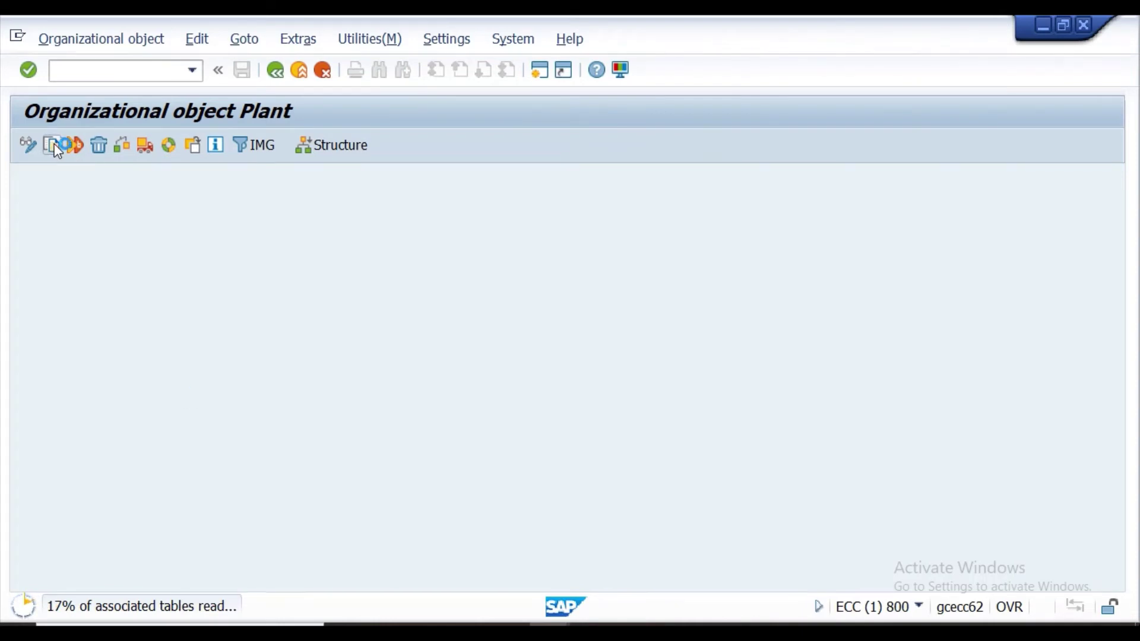
{"action": "key", "text": "alt+Tab"}
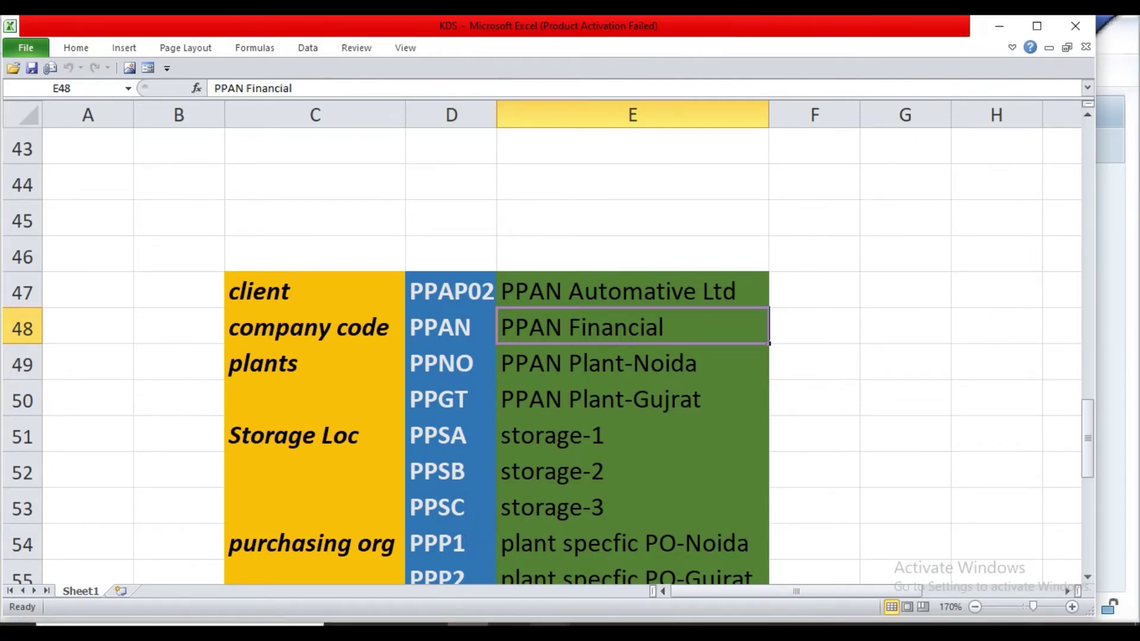
{"action": "left_click", "coordinate": [540, 624]}
{"action": "left_click", "coordinate": [588, 594]}
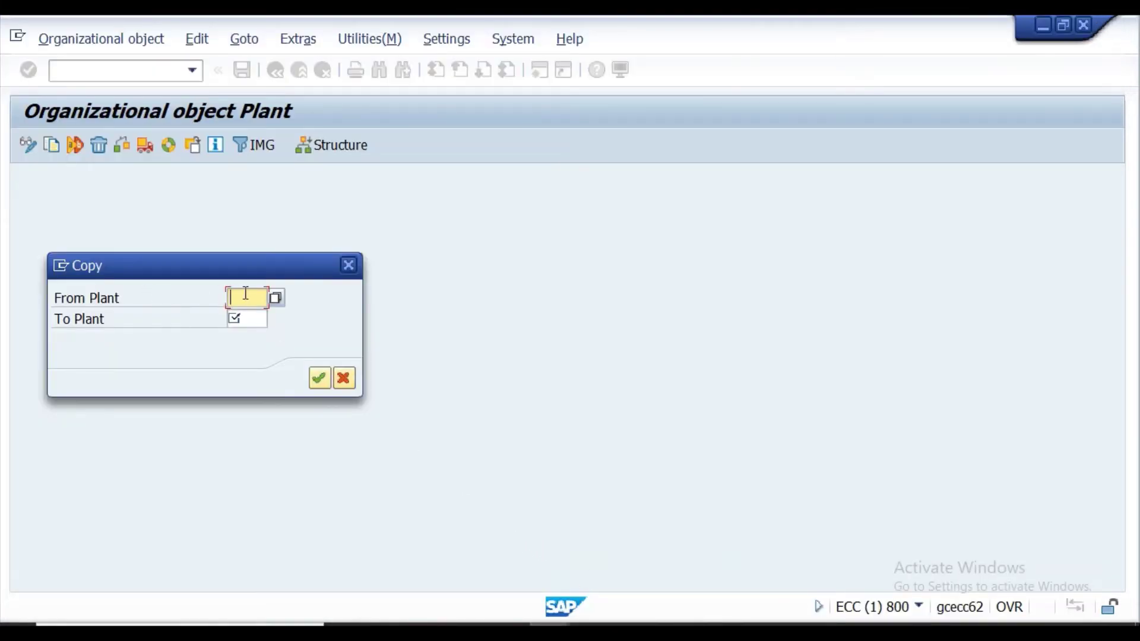
{"action": "type", "text": "PPGA"}
{"action": "left_click", "coordinate": [254, 318]}
{"action": "type", "text": "PP"}
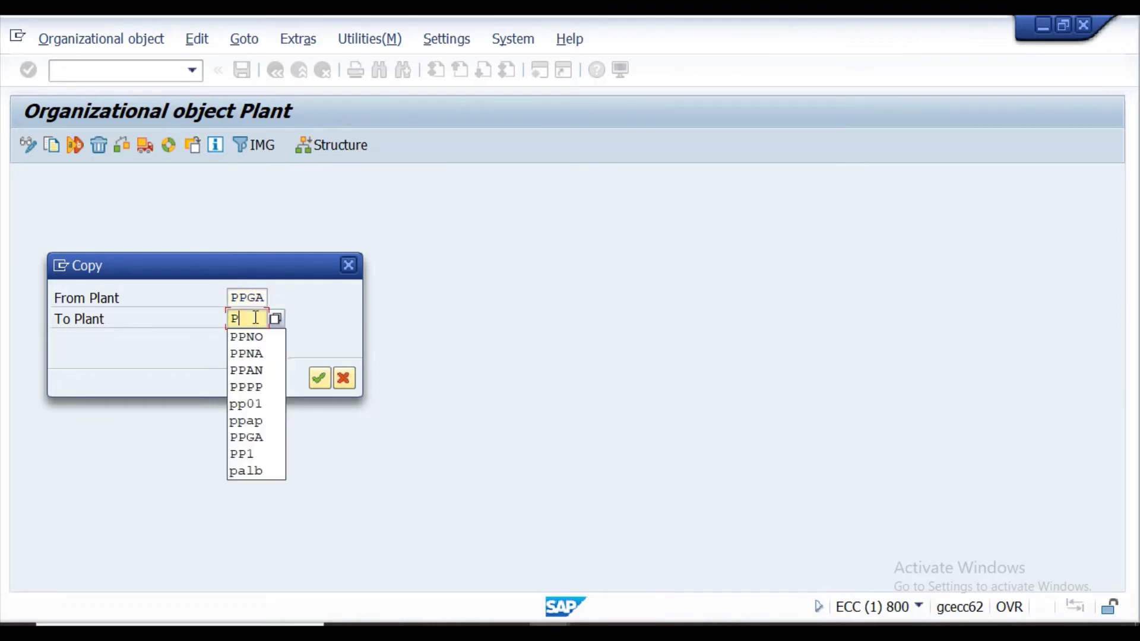
{"action": "type", "text": "GT"}
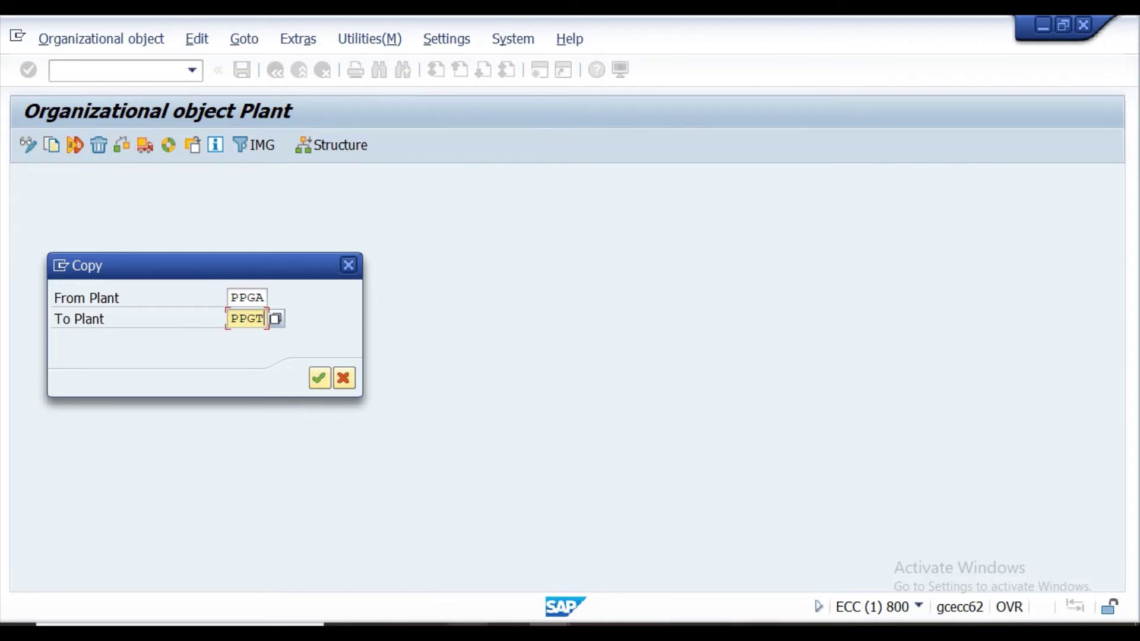
{"action": "left_click", "coordinate": [469, 623]}
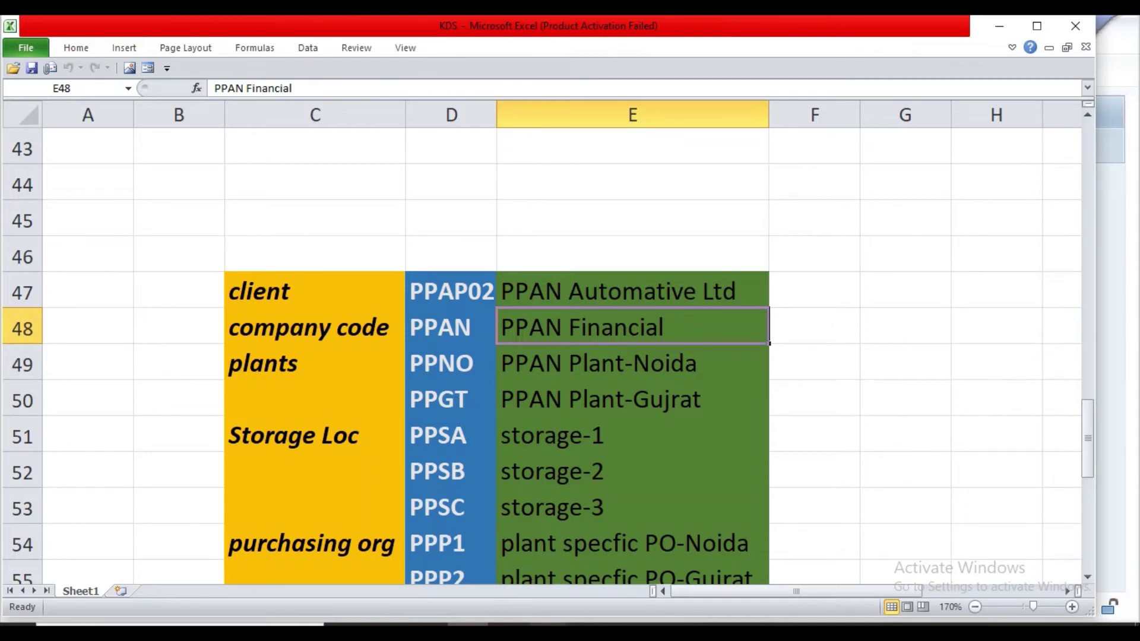
{"action": "mouse_move", "coordinate": [549, 623]}
{"action": "left_click", "coordinate": [593, 598]}
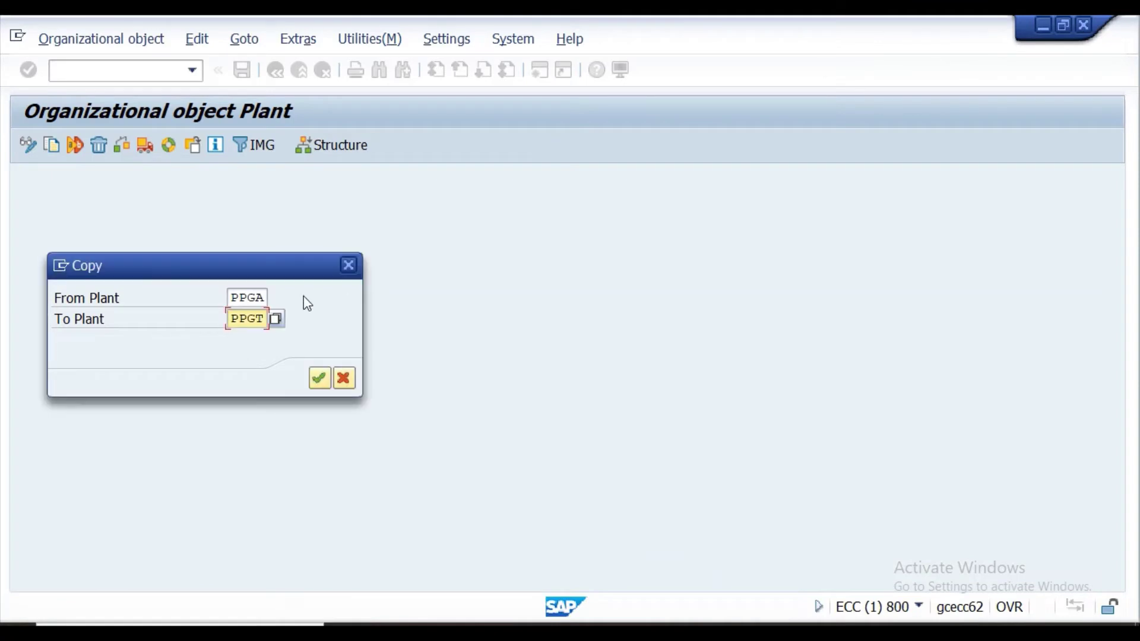
Enter source plant KR01 and target plant PPNA in the Copy dialog.
{"action": "left_click", "coordinate": [265, 298]}
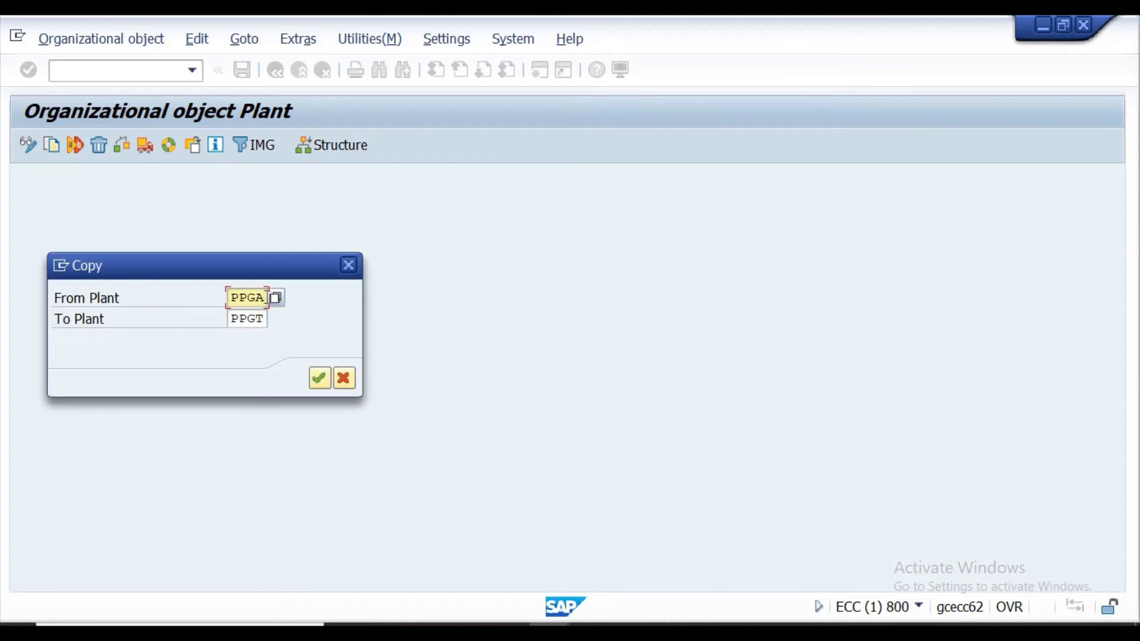
{"action": "key", "text": "BackSpace"}
{"action": "key", "text": "BackSpace"}
{"action": "key", "text": "BackSpace"}
{"action": "key", "text": "BackSpace"}
{"action": "type", "text": "KE"}
{"action": "key", "text": "BackSpace"}
{"action": "type", "text": "R01"}
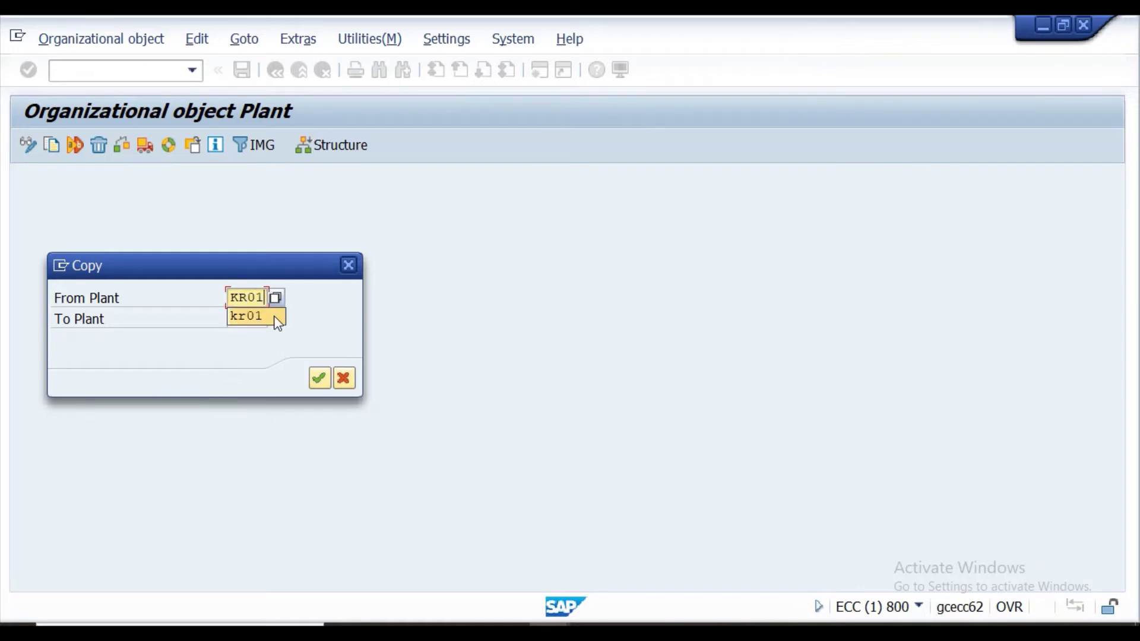
{"action": "left_click", "coordinate": [274, 317]}
{"action": "left_click", "coordinate": [274, 319]}
{"action": "key", "text": "BackSpace"}
{"action": "key", "text": "BackSpace"}
{"action": "key", "text": "BackSpace"}
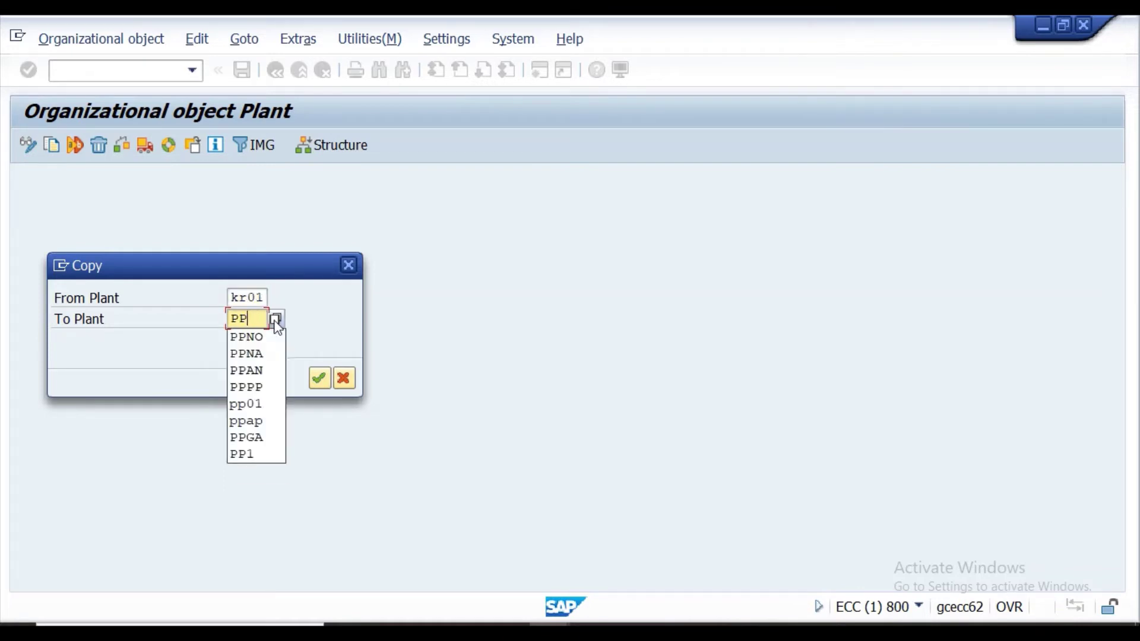
{"action": "type", "text": "PNA"}
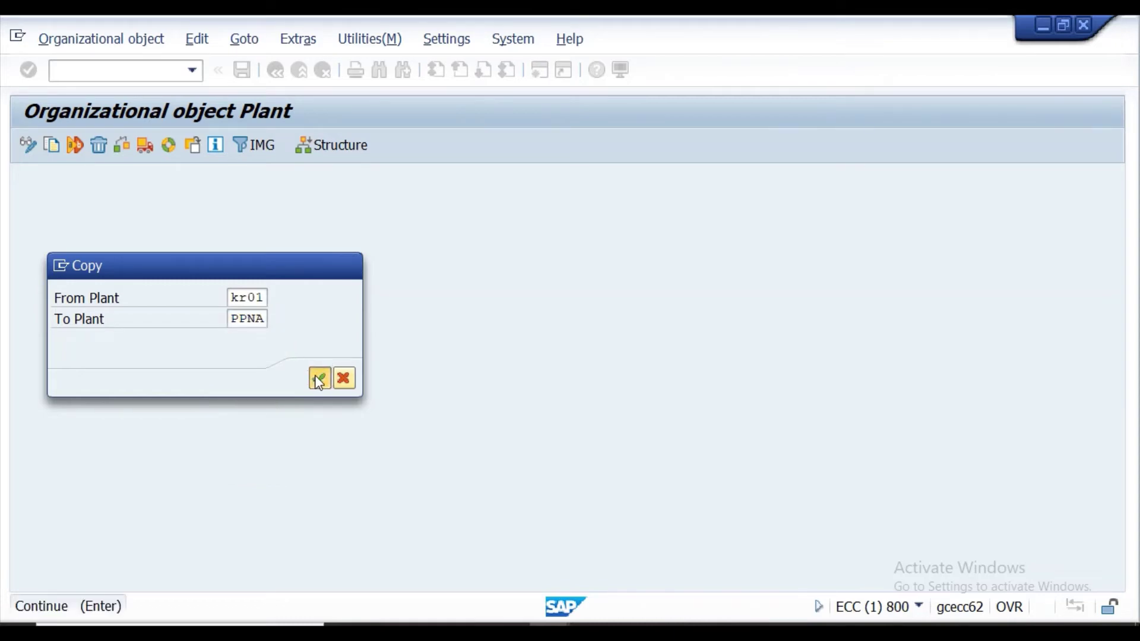
Run the copy, cancel at 'Data already exists', and start a fresh plant copy.
{"action": "left_click", "coordinate": [320, 378]}
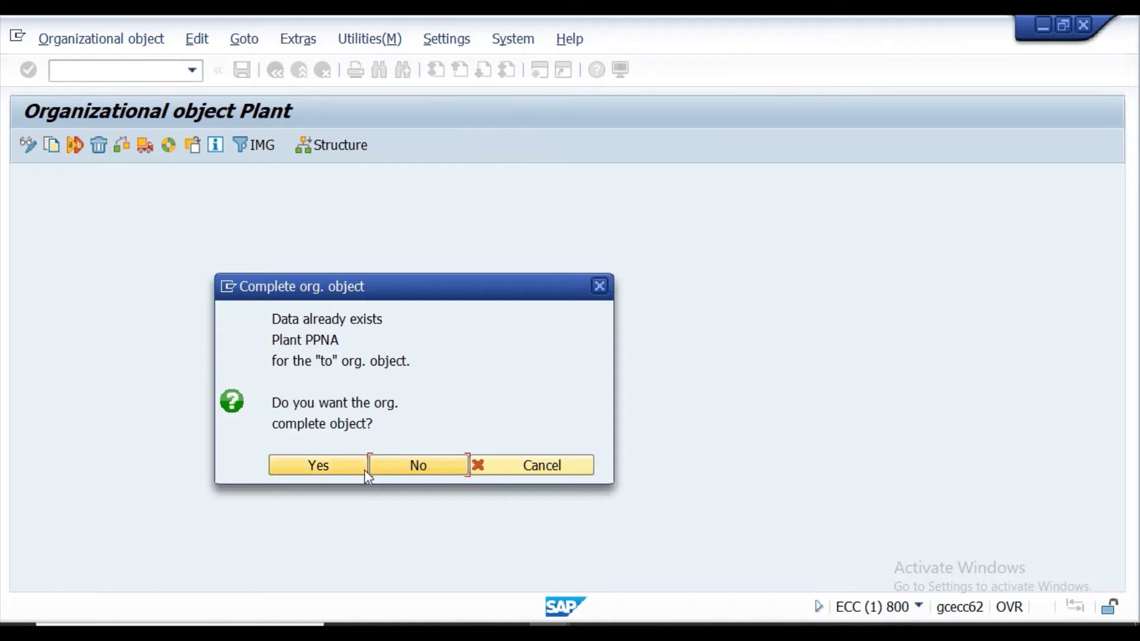
{"action": "left_click", "coordinate": [561, 466]}
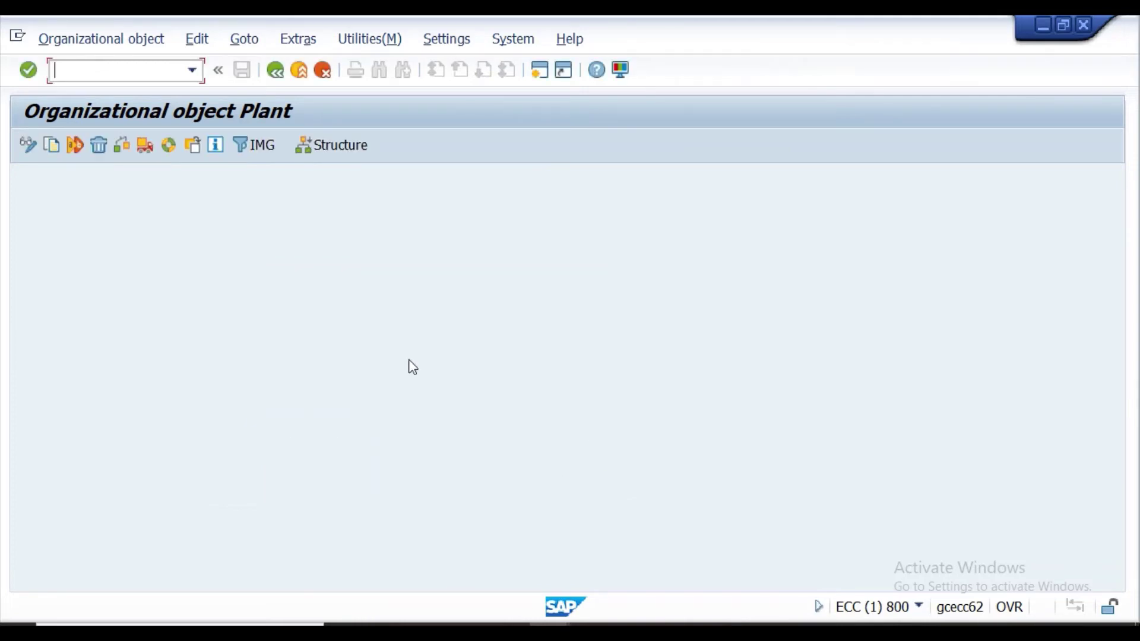
{"action": "left_click", "coordinate": [56, 146]}
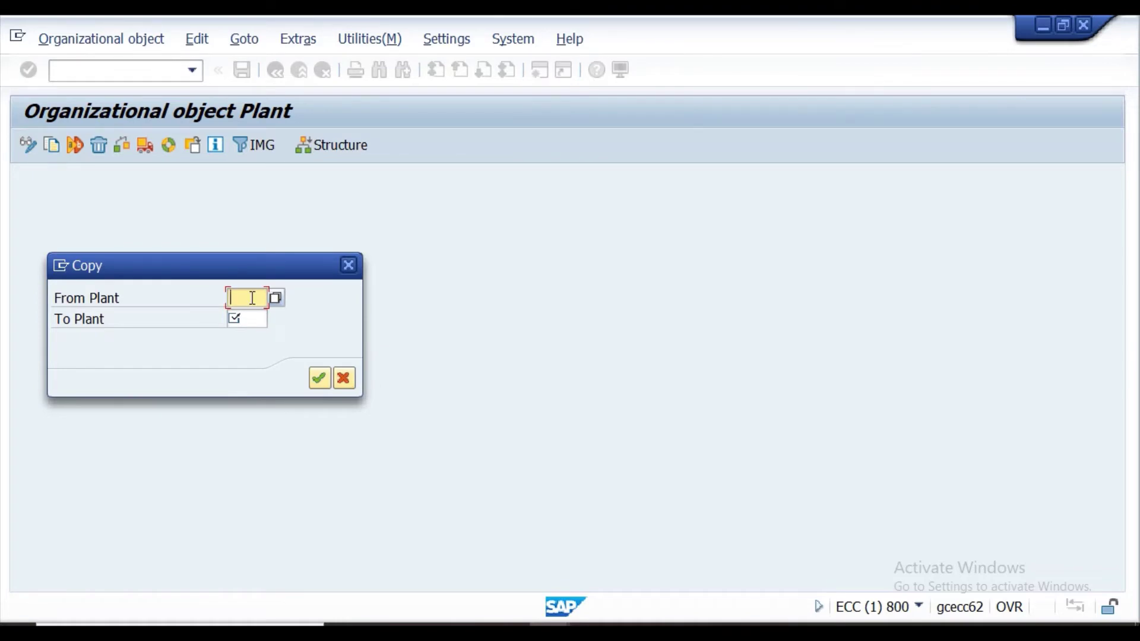
Pick PPNA from the source plant suggestions and move to the target plant field.
{"action": "type", "text": "P"}
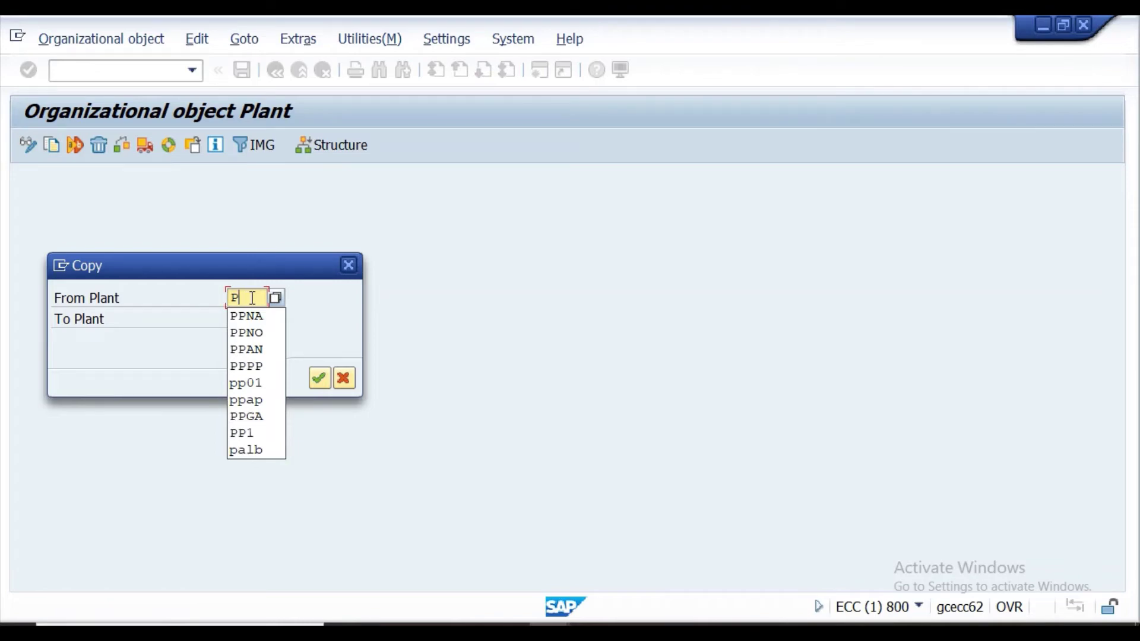
{"action": "type", "text": "P"}
{"action": "key", "text": "Down"}
{"action": "key", "text": "Return"}
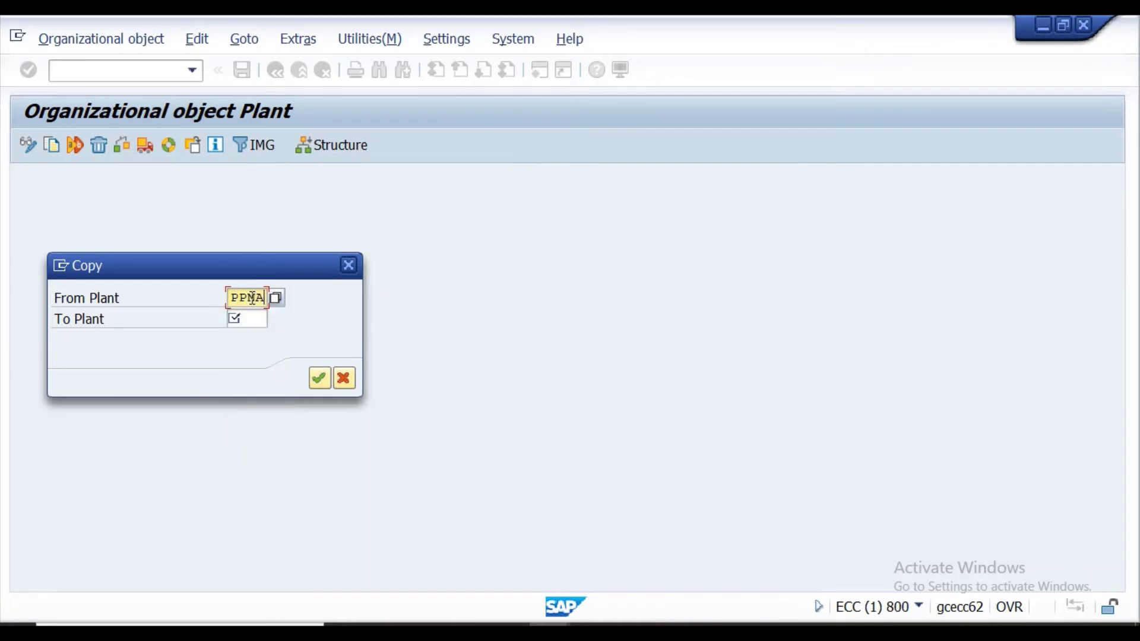
{"action": "left_click", "coordinate": [248, 318]}
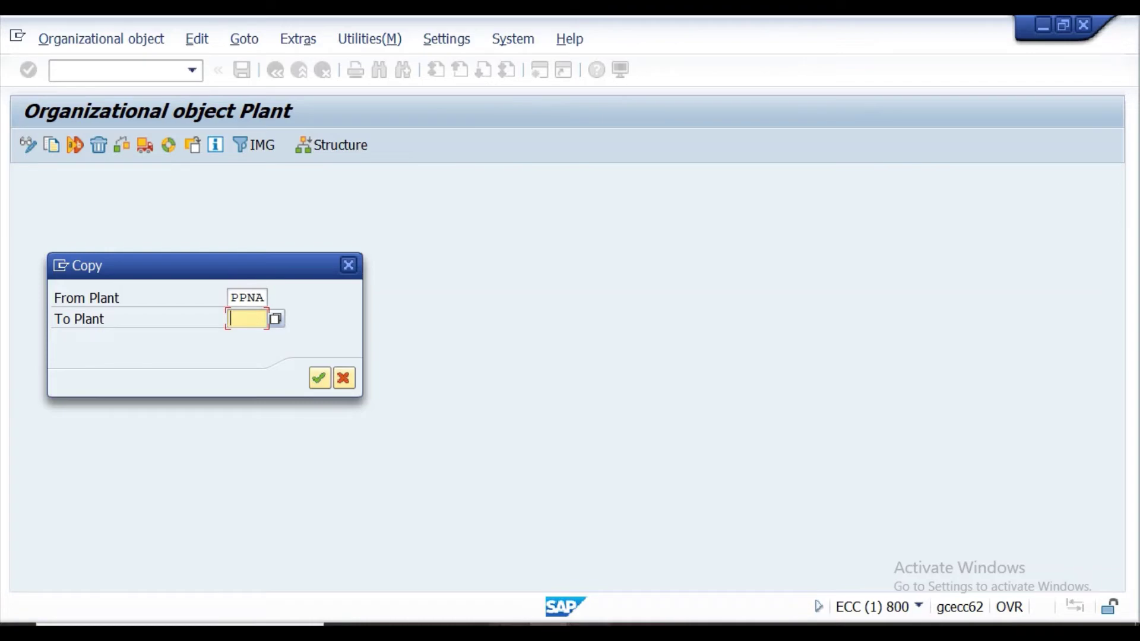
Set From Plant PPGA and To Plant PPGT, continue, and acknowledge the transport notice.
{"action": "left_click", "coordinate": [264, 297]}
{"action": "left_click", "coordinate": [276, 299]}
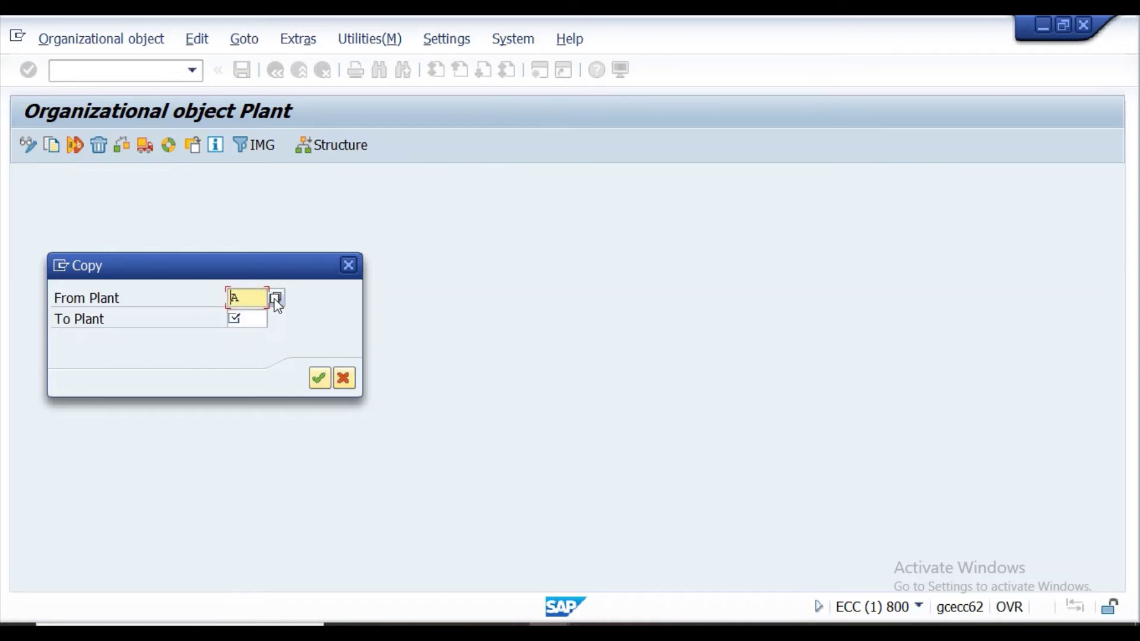
{"action": "type", "text": "PPGA"}
{"action": "left_click", "coordinate": [264, 318]}
{"action": "type", "text": "P"}
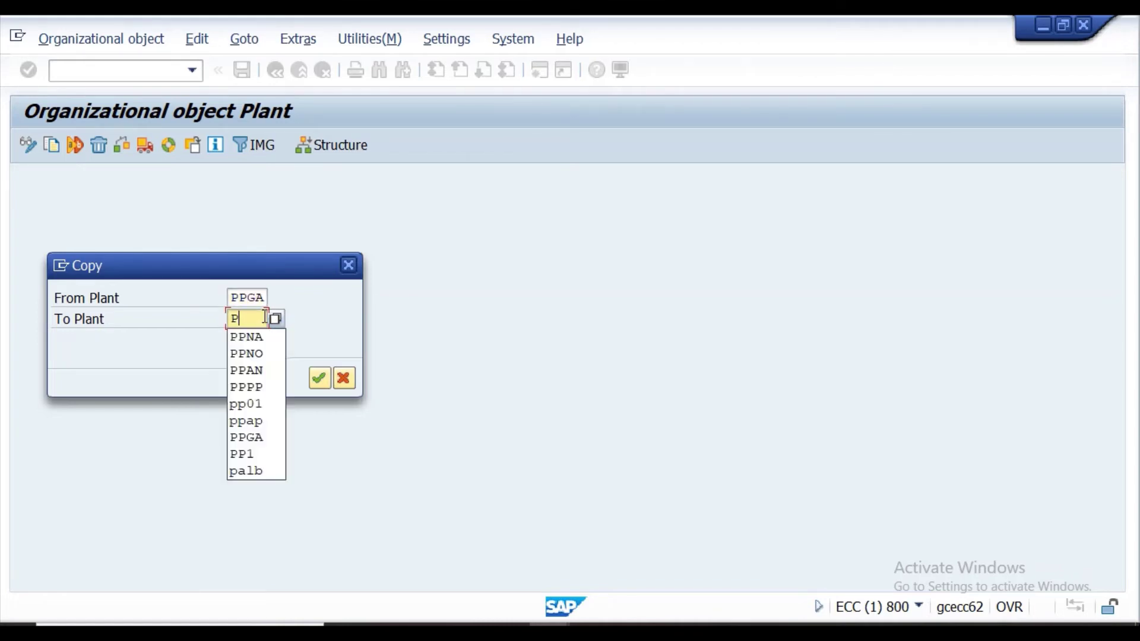
{"action": "type", "text": "PGT"}
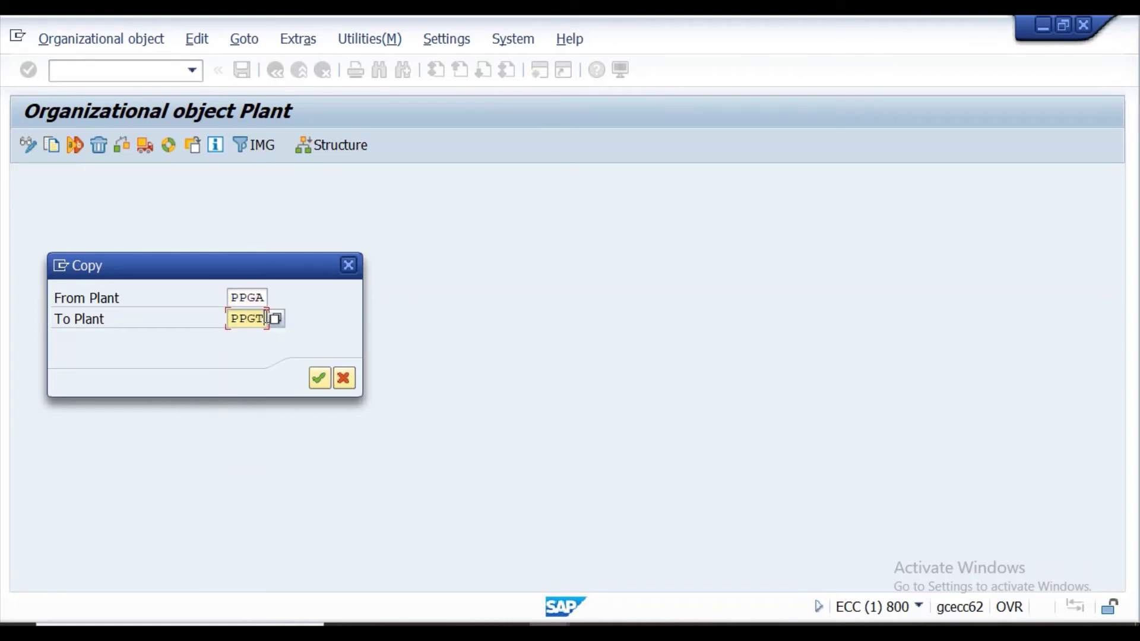
{"action": "left_click", "coordinate": [318, 374]}
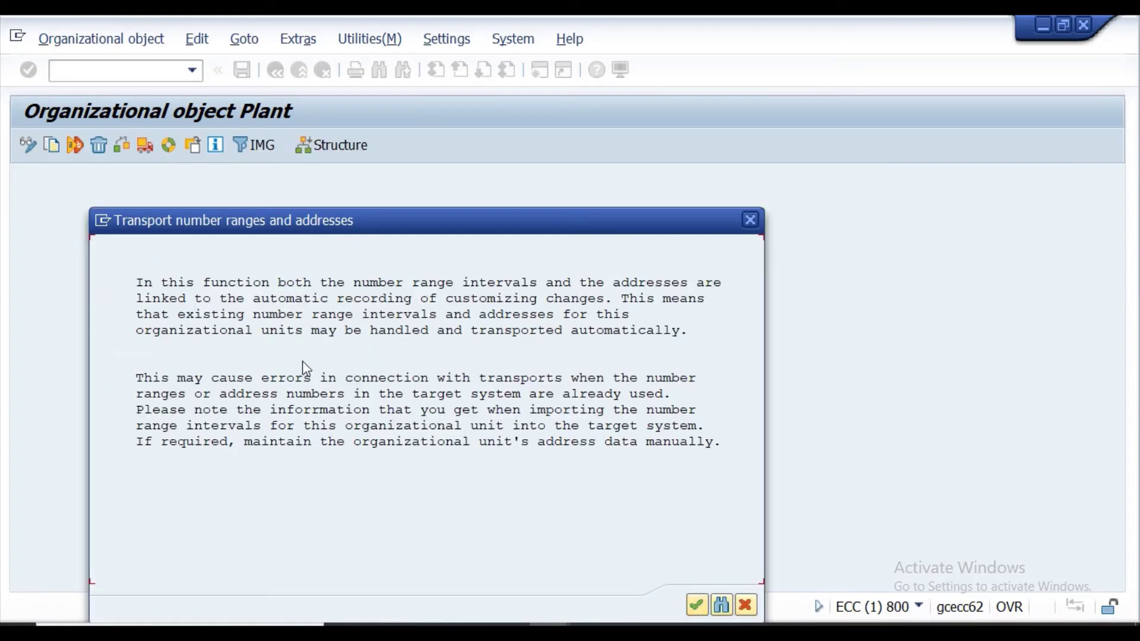
{"action": "left_click", "coordinate": [701, 607]}
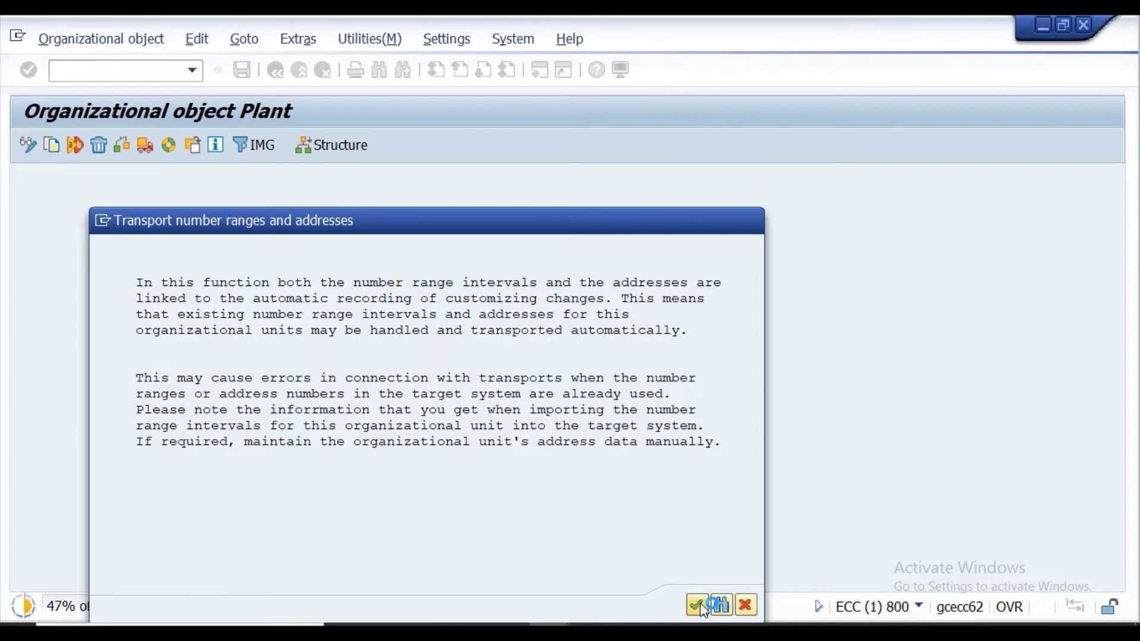
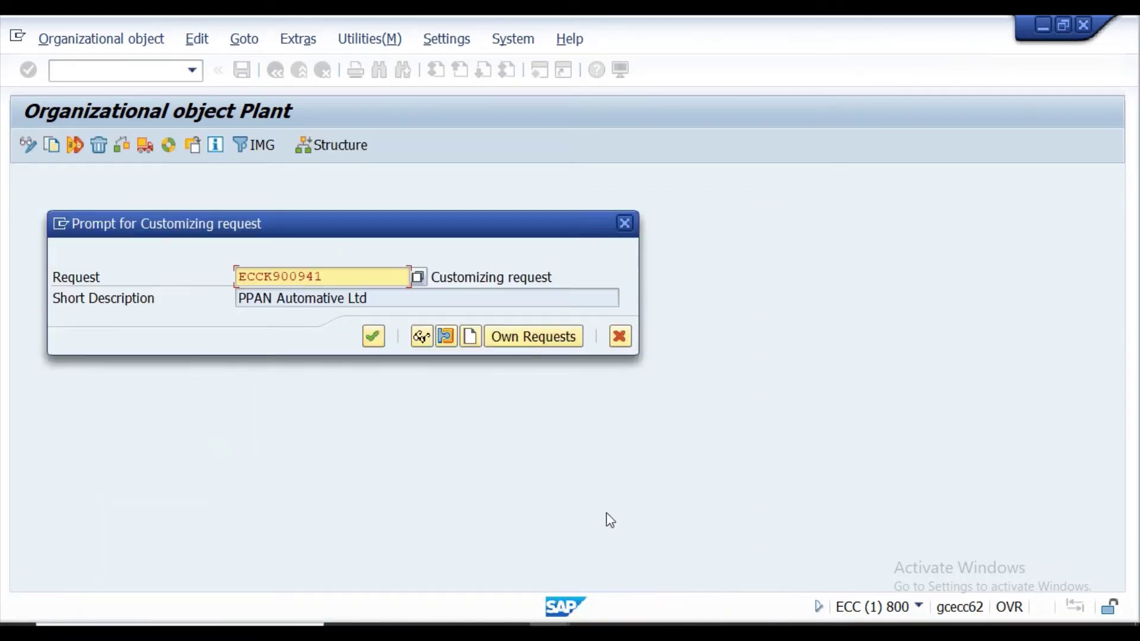
Confirm the request and completion message for the PPGA-to-PPGT copy, check completed activities, and go back.
{"action": "left_click", "coordinate": [375, 338]}
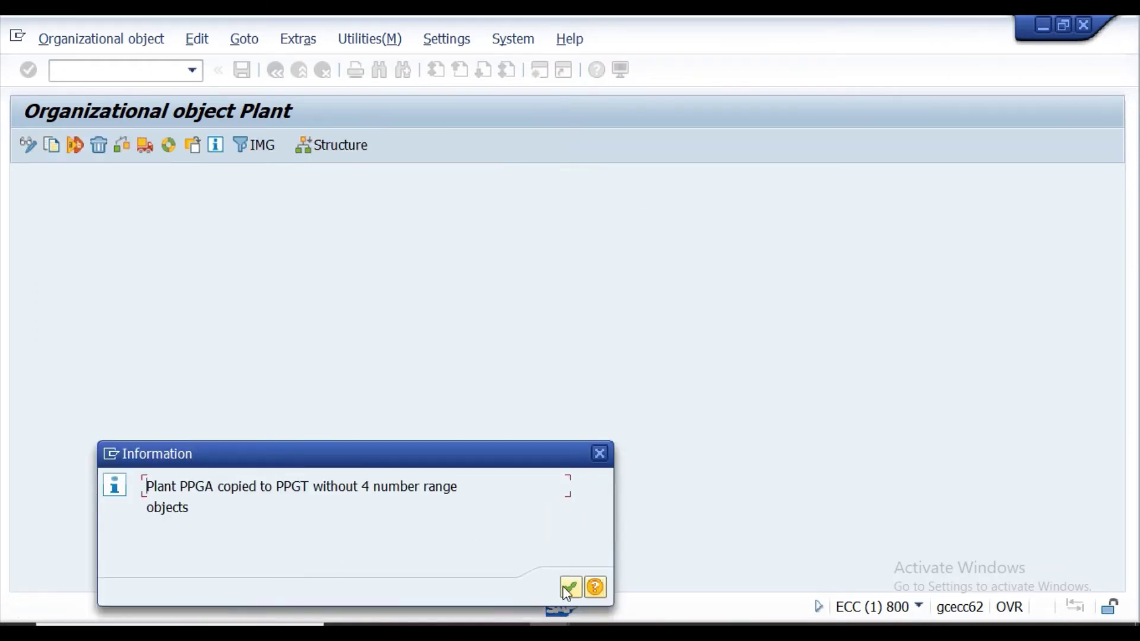
{"action": "left_click", "coordinate": [569, 589]}
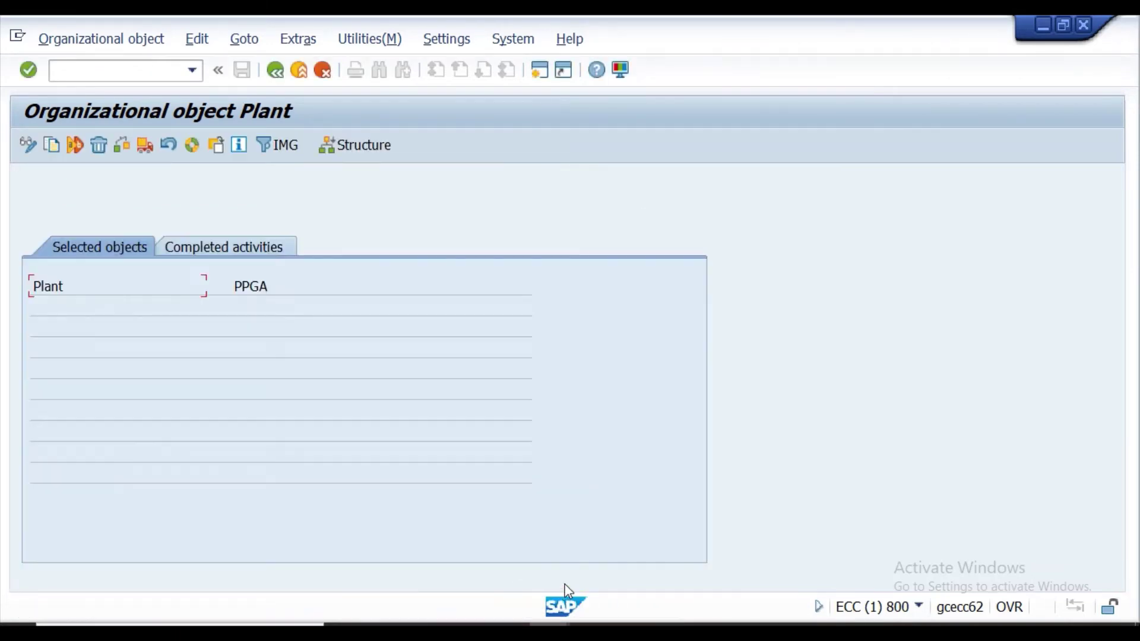
{"action": "left_click", "coordinate": [254, 250]}
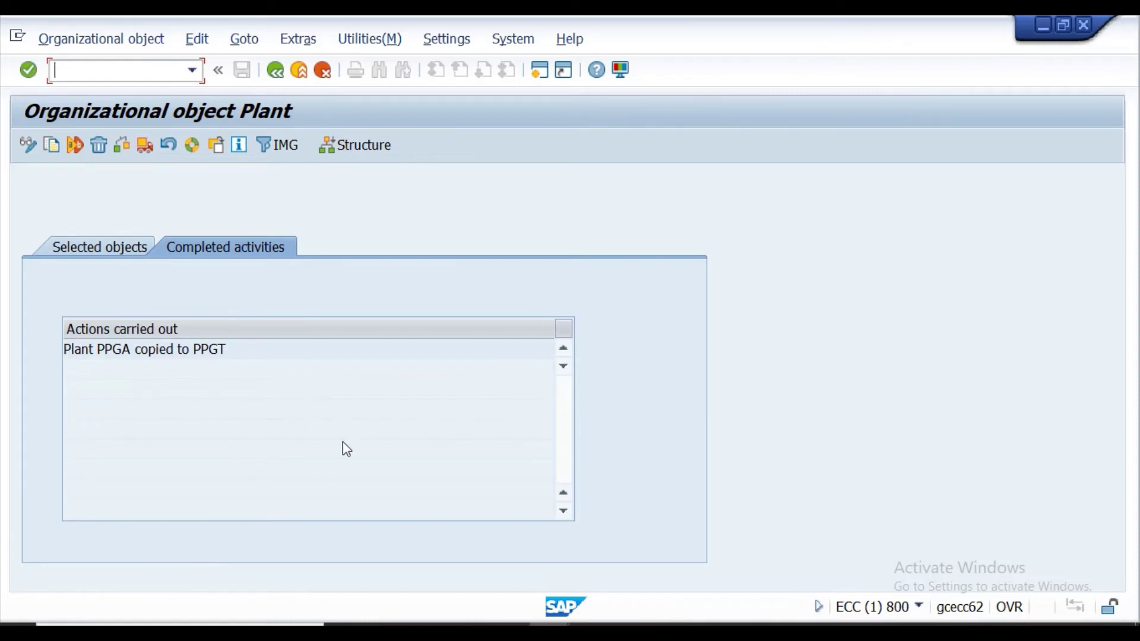
{"action": "left_click", "coordinate": [275, 70]}
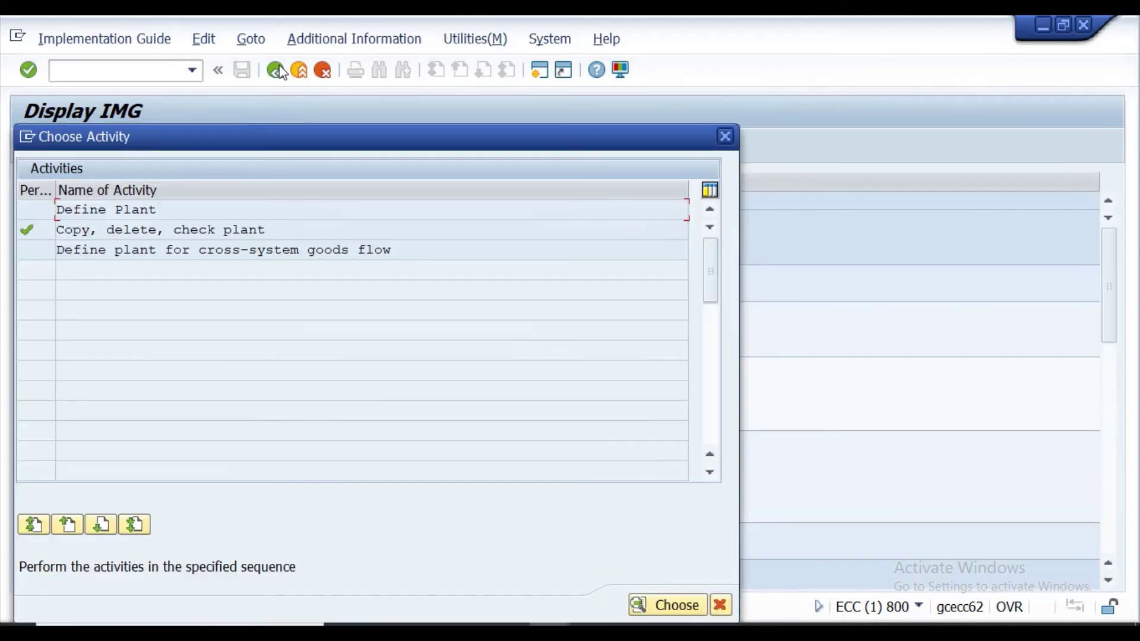
In Define Plant, locate plant PPGT with Position and open its details.
{"action": "double_click", "coordinate": [120, 210]}
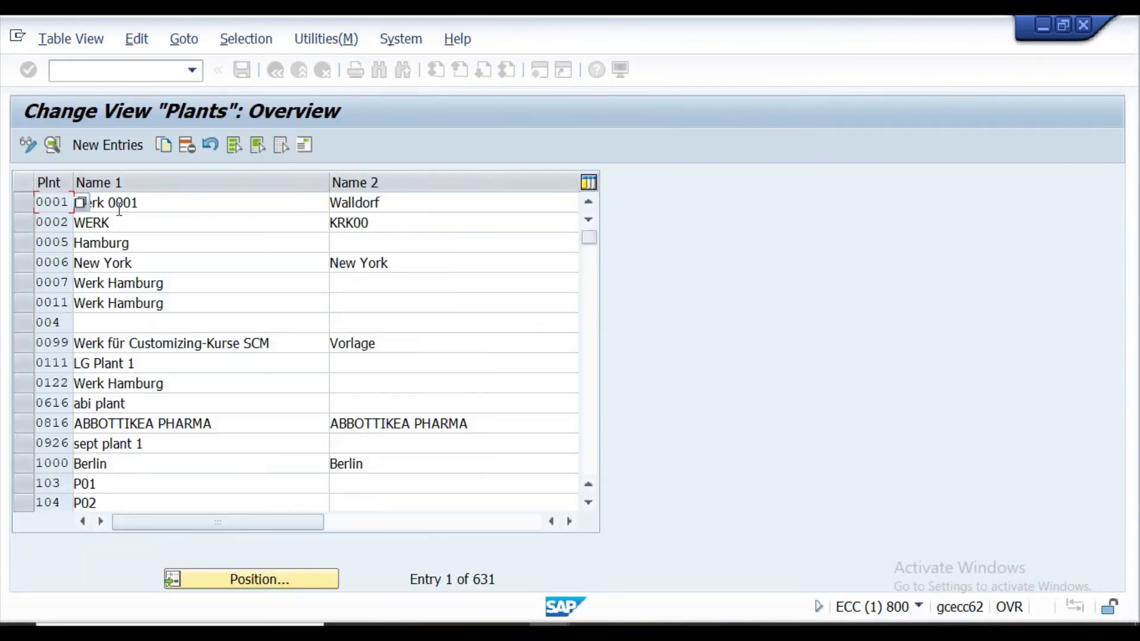
{"action": "left_click", "coordinate": [257, 579]}
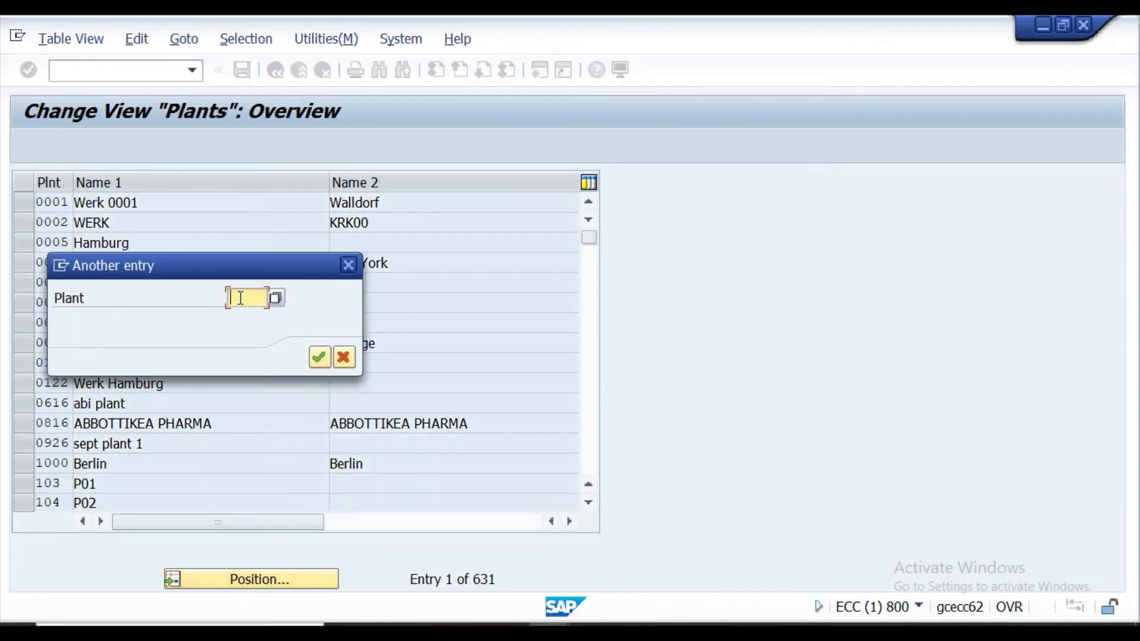
{"action": "type", "text": "PP"}
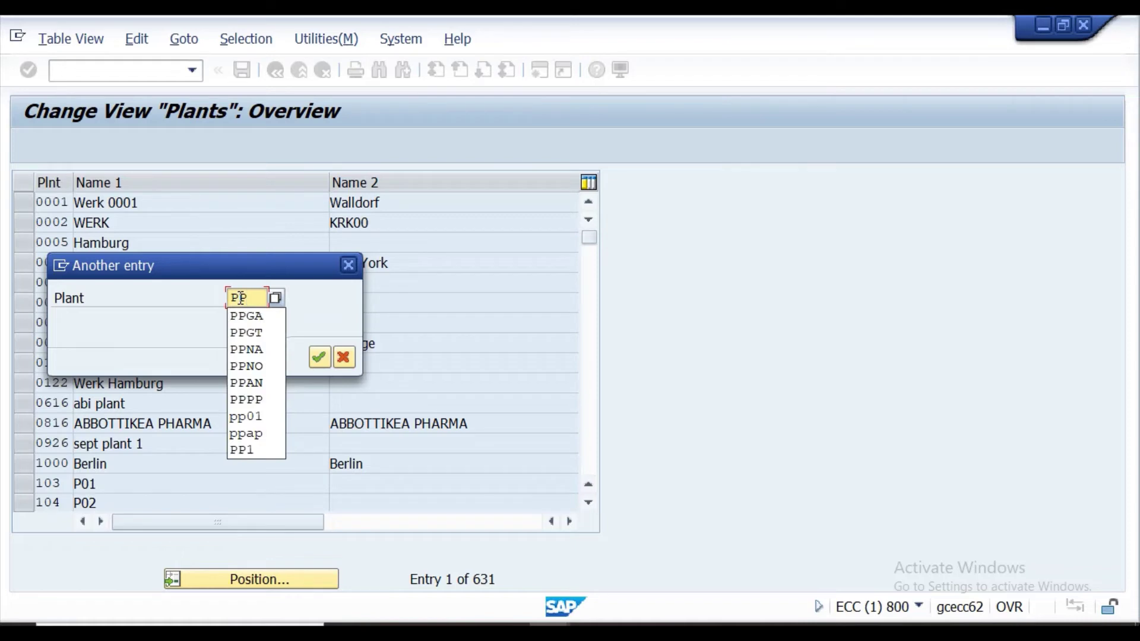
{"action": "type", "text": "GT"}
{"action": "key", "text": "Return"}
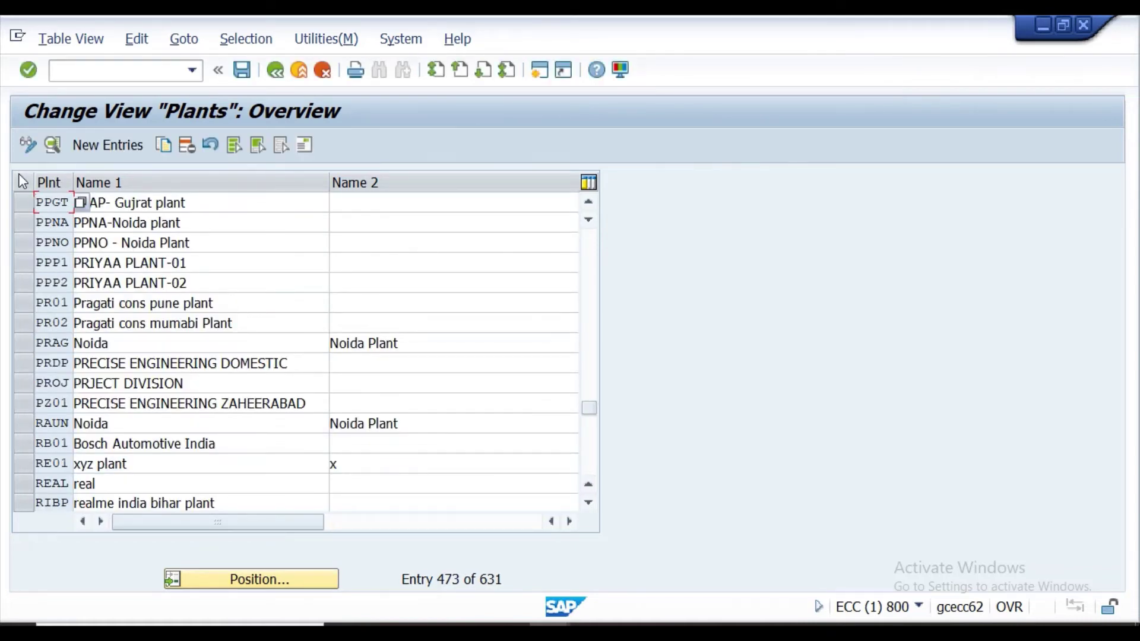
{"action": "left_click", "coordinate": [20, 203]}
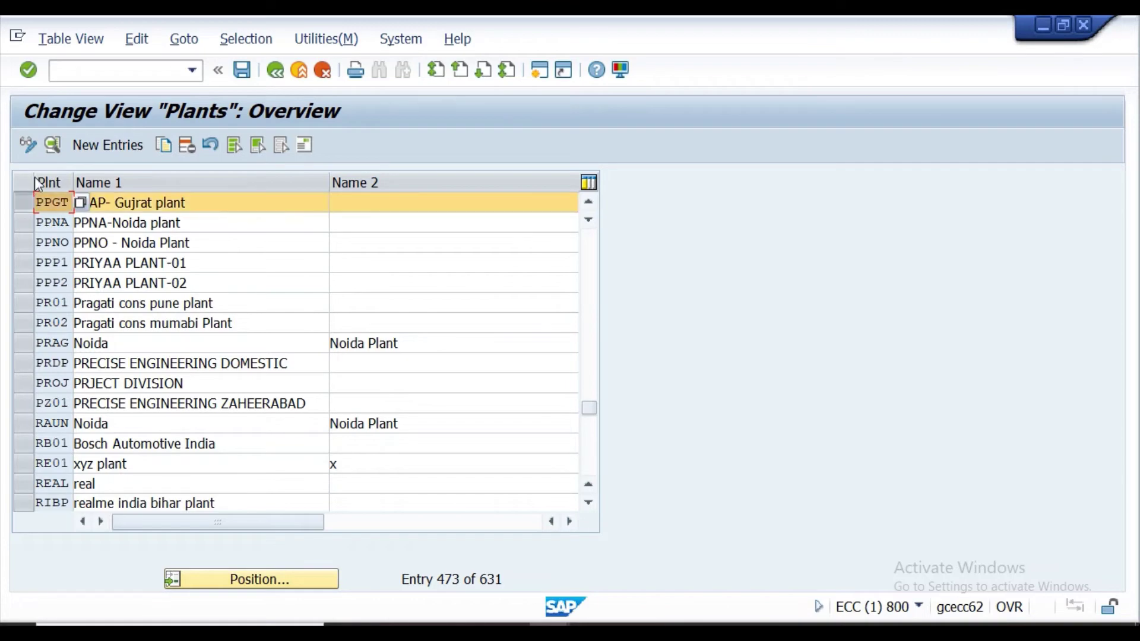
{"action": "left_click", "coordinate": [52, 143]}
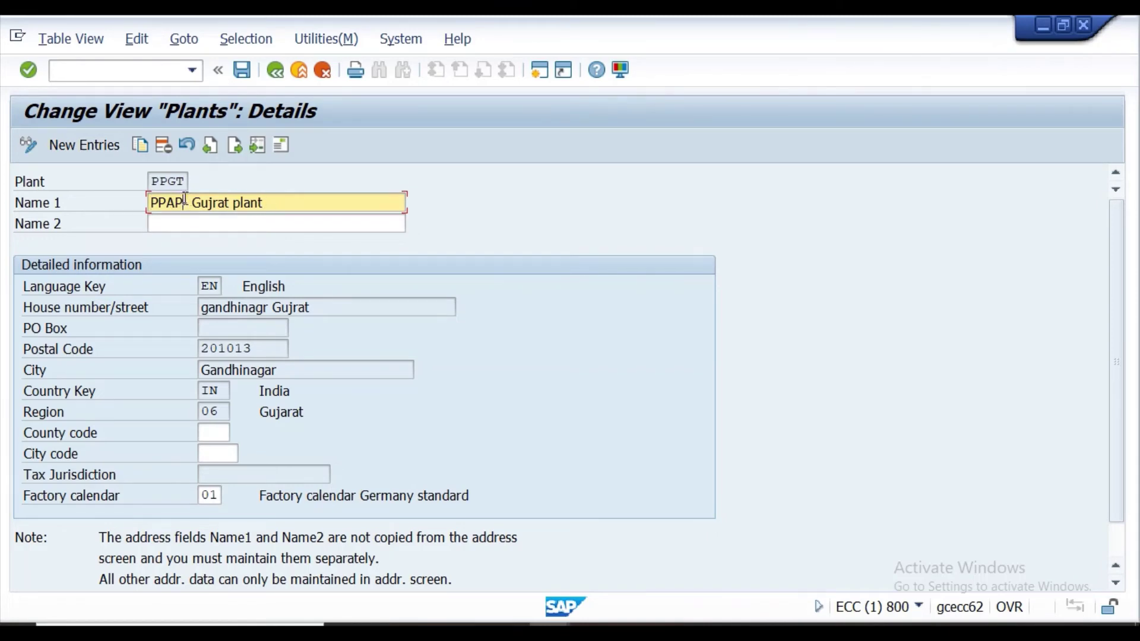
Change Name 1 from the copied PPAP name to 'PPGT-Gujrat Plant'.
{"action": "key", "text": "BackSpace"}
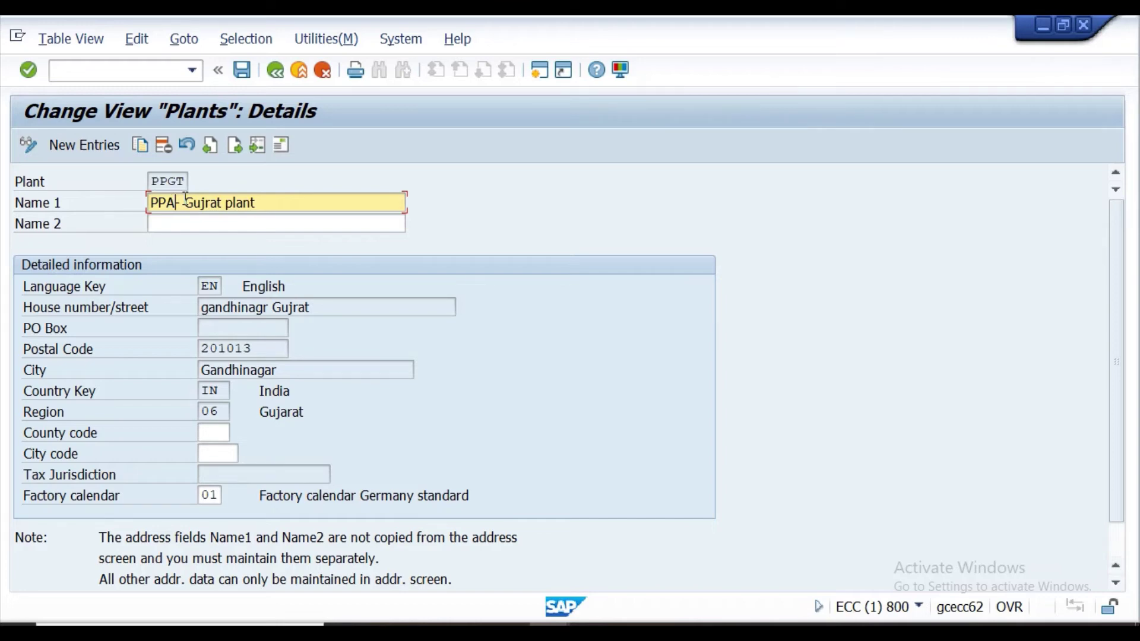
{"action": "key", "text": "BackSpace"}
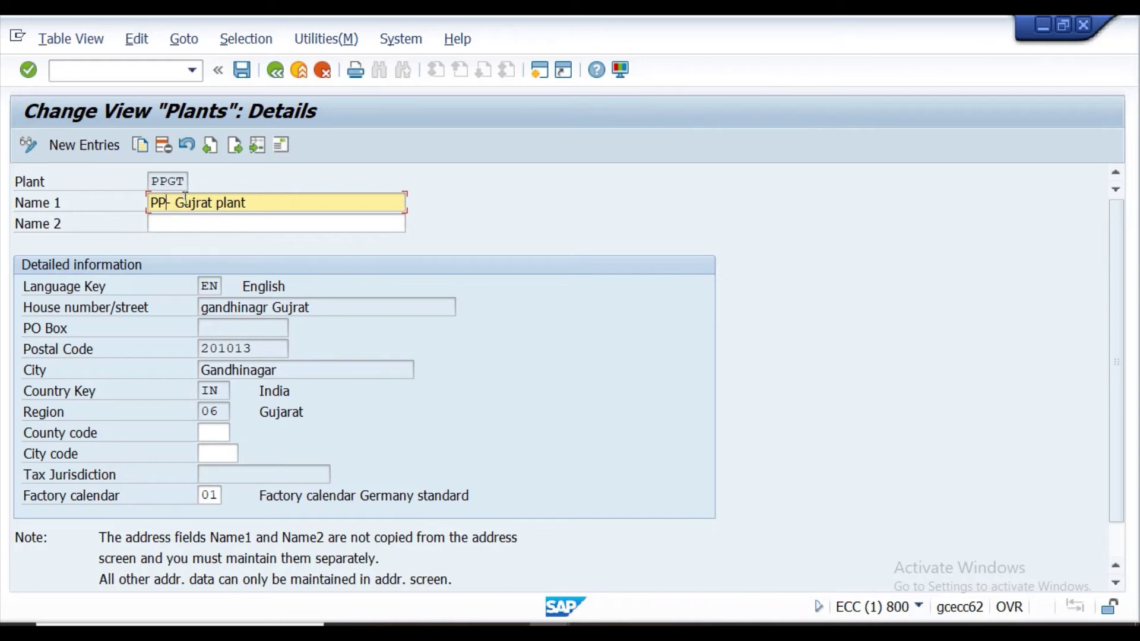
{"action": "type", "text": "G"}
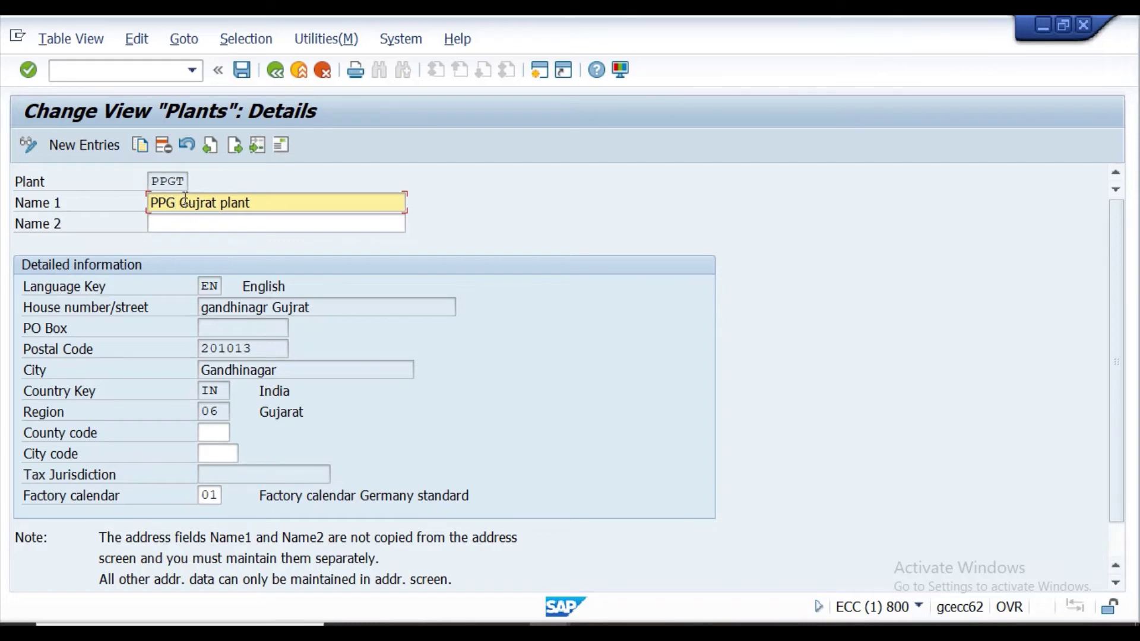
{"action": "type", "text": "T"}
{"action": "type", "text": "-"}
{"action": "type", "text": "Gujr"}
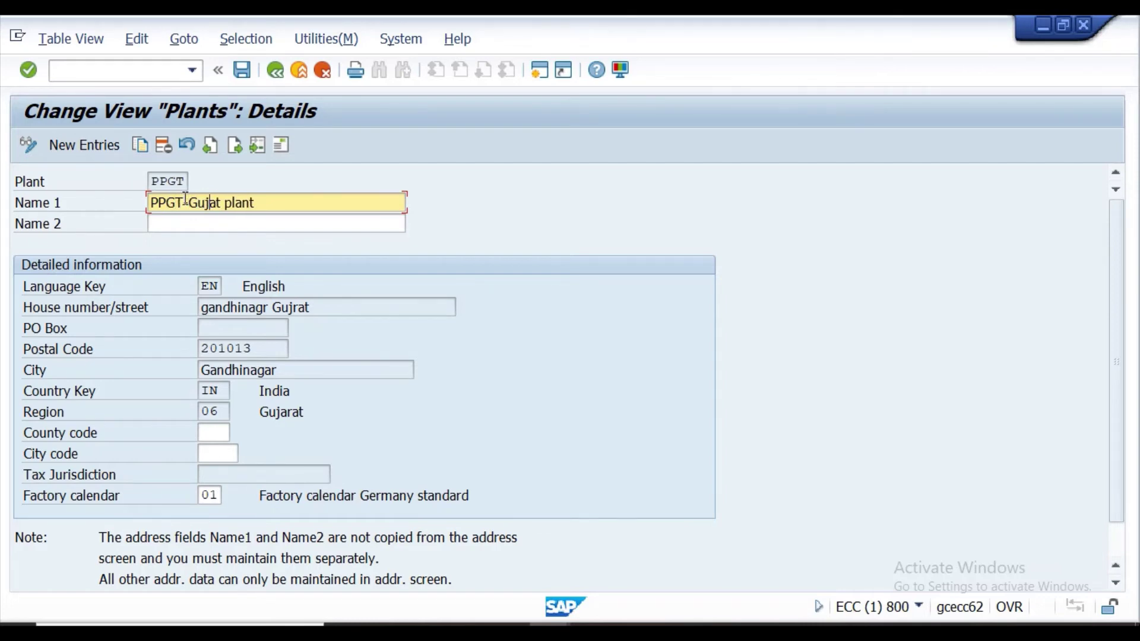
{"action": "type", "text": "at p"}
{"action": "key", "text": "BackSpace"}
{"action": "type", "text": "Pl"}
{"action": "key", "text": "BackSpace"}
{"action": "key", "text": "BackSpace"}
{"action": "type", "text": "Plan"}
Check the PPGT plant code in Excel cell D50, then return to SAP.
{"action": "left_click", "coordinate": [467, 623]}
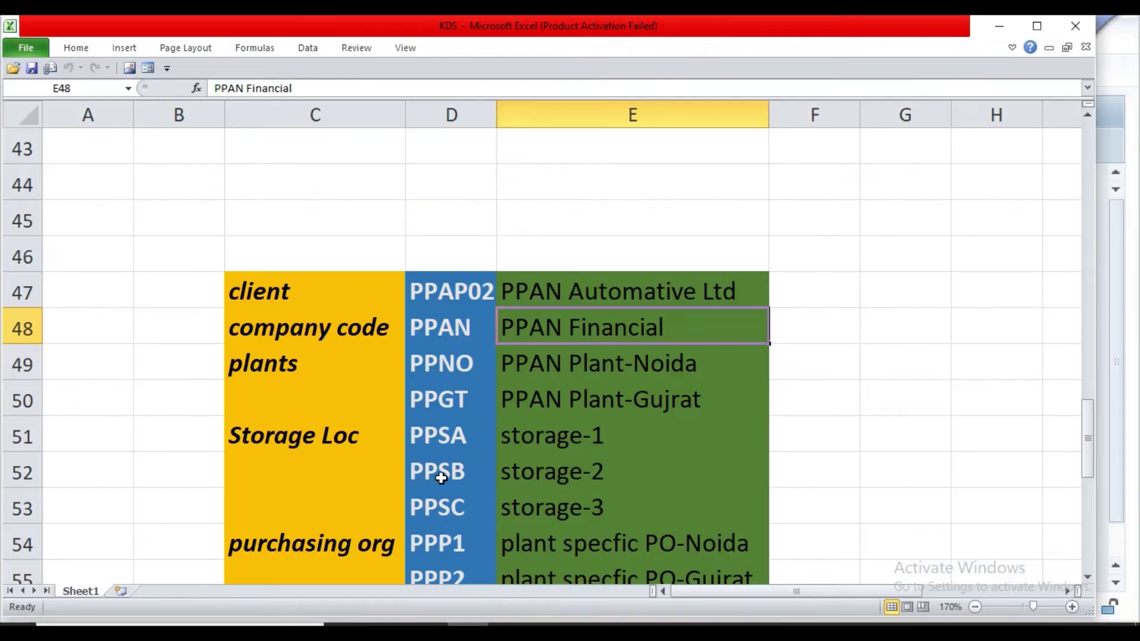
{"action": "left_click", "coordinate": [451, 404]}
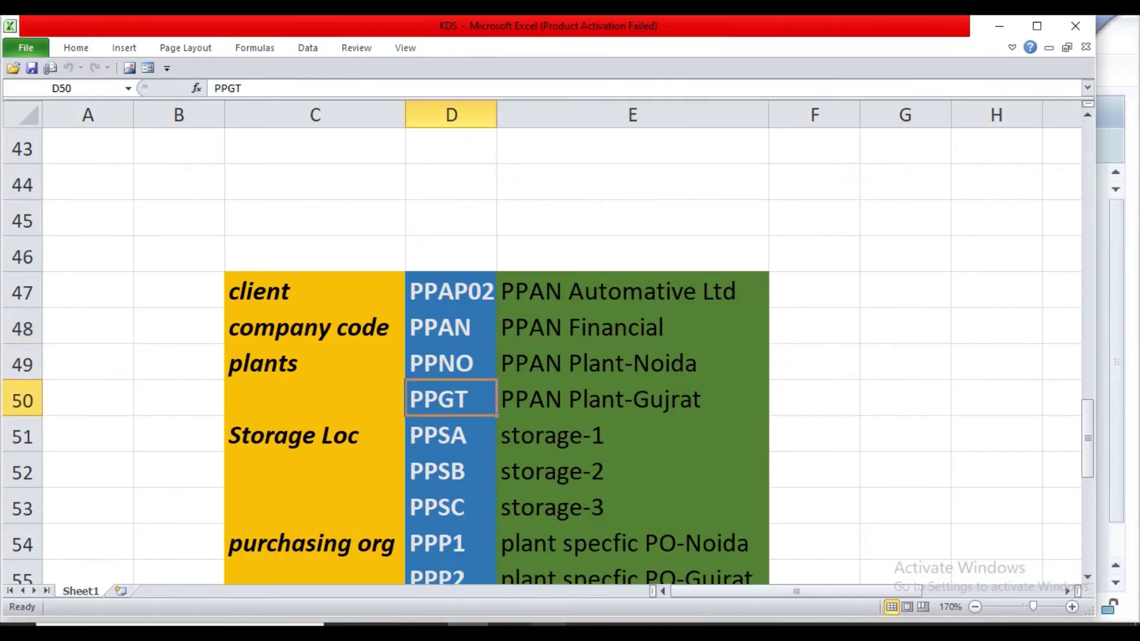
{"action": "mouse_move", "coordinate": [551, 623]}
{"action": "left_click", "coordinate": [620, 503]}
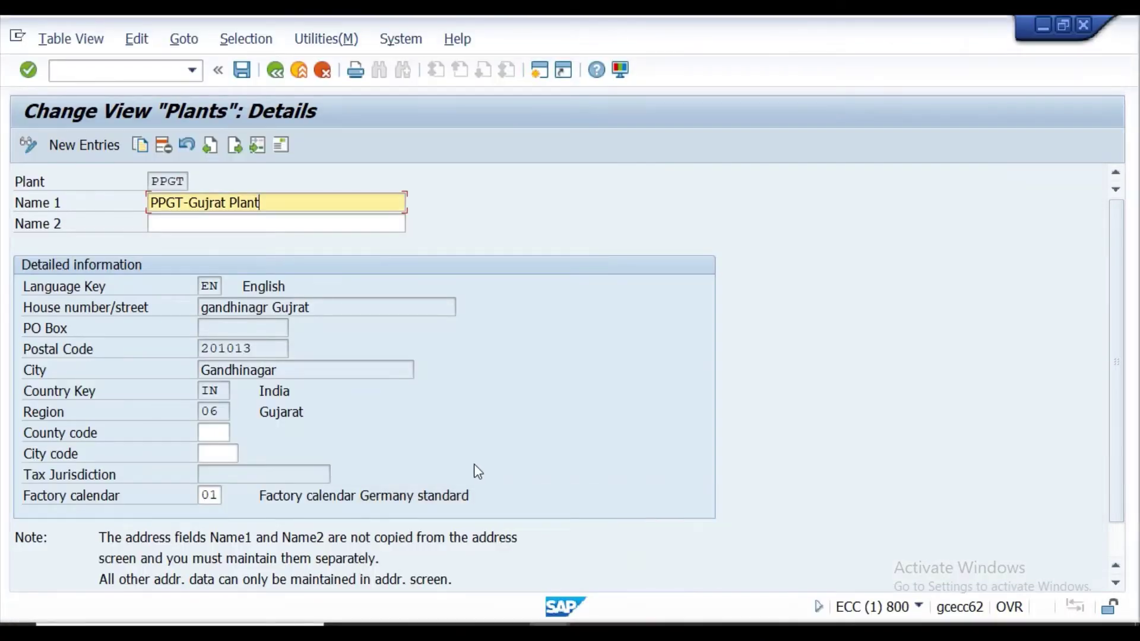
Confirm the new plant name, open PPGT's address, and keep the title Company.
{"action": "left_click", "coordinate": [28, 70]}
{"action": "left_click", "coordinate": [282, 147]}
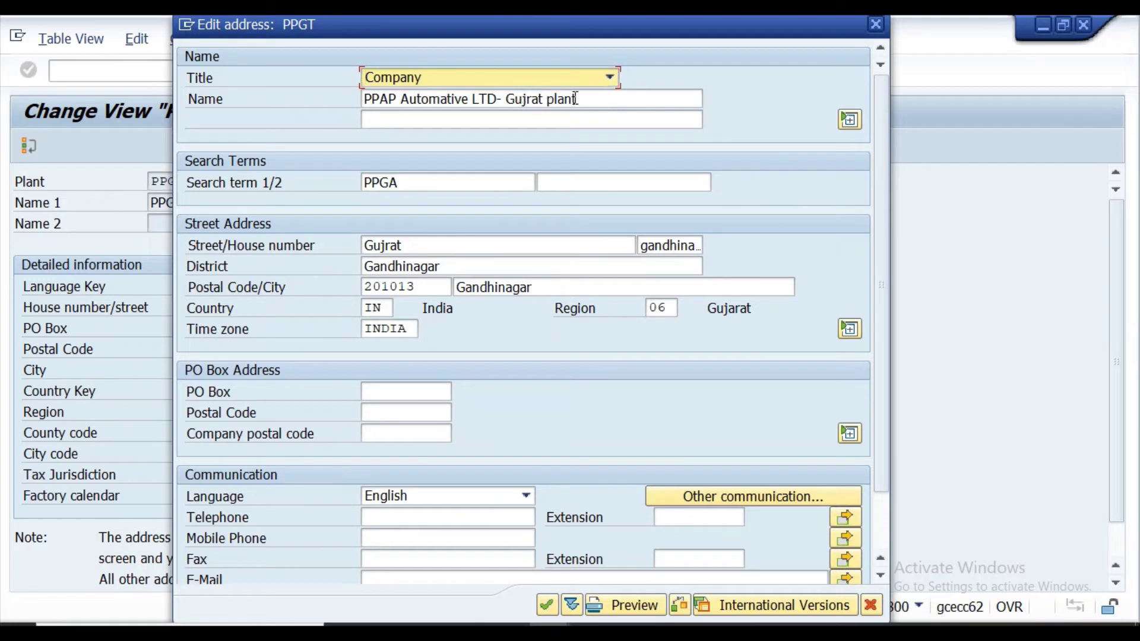
{"action": "left_click", "coordinate": [592, 83]}
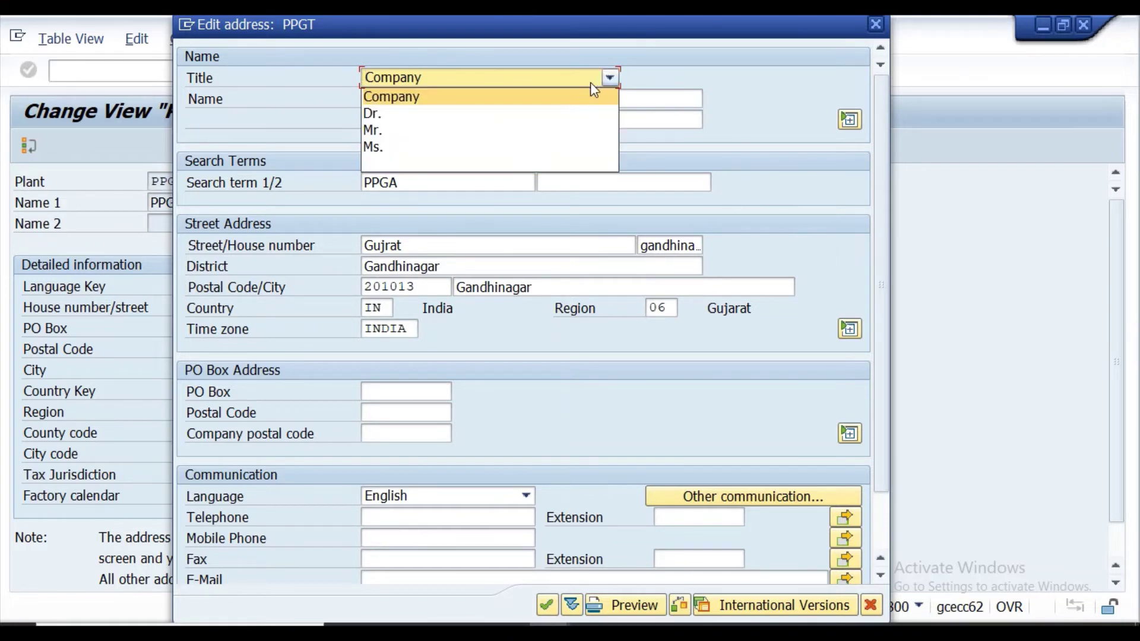
{"action": "left_click", "coordinate": [477, 92]}
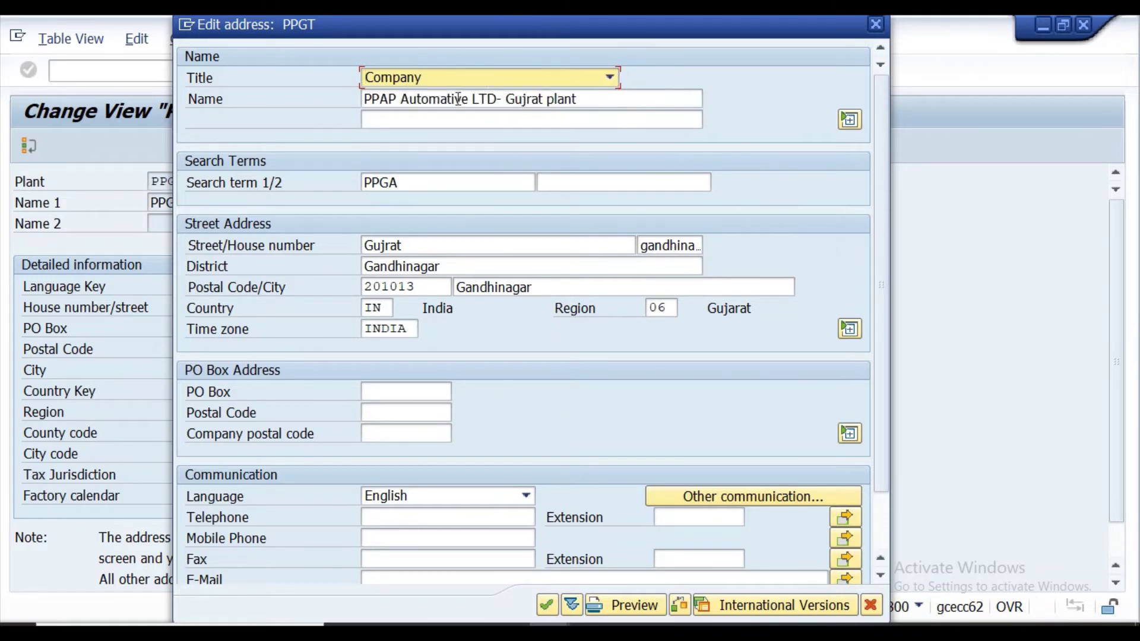
Change the address name to 'PPGT Automative Ltd- Gujrat plant'.
{"action": "left_click", "coordinate": [396, 98]}
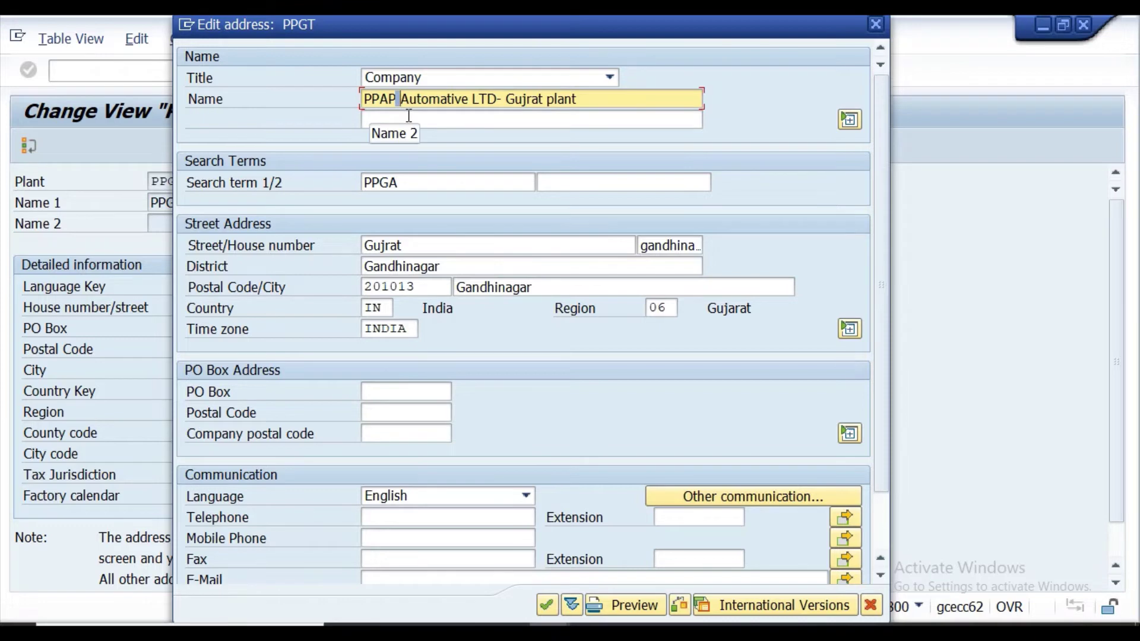
{"action": "key", "text": "Delete"}
{"action": "key", "text": "BackSpace"}
{"action": "key", "text": "BackSpace"}
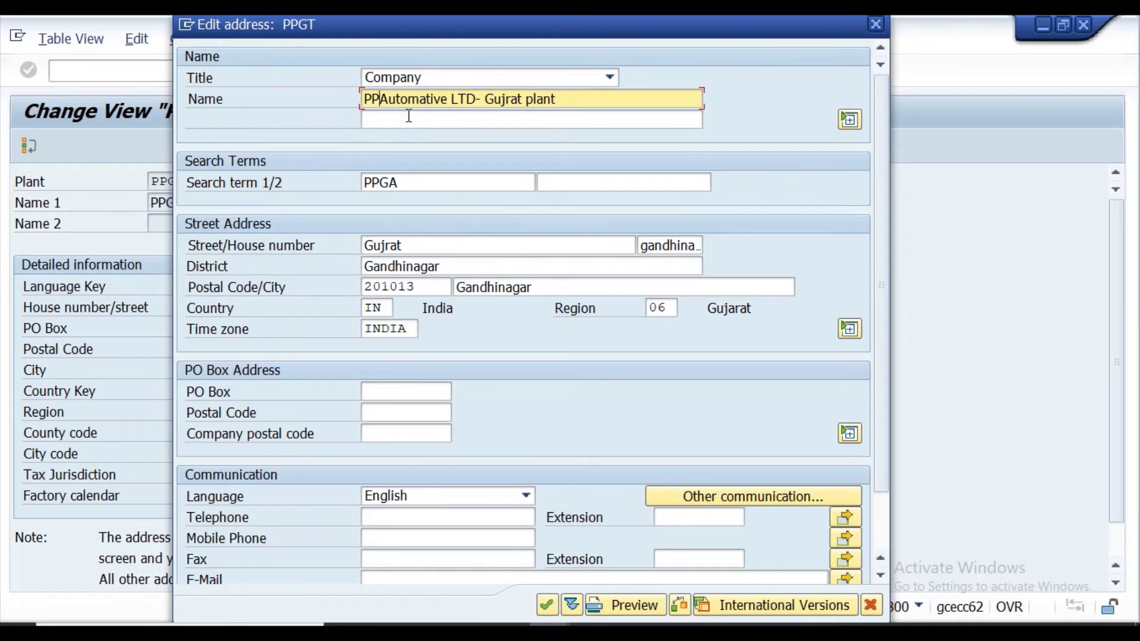
{"action": "type", "text": "GT"}
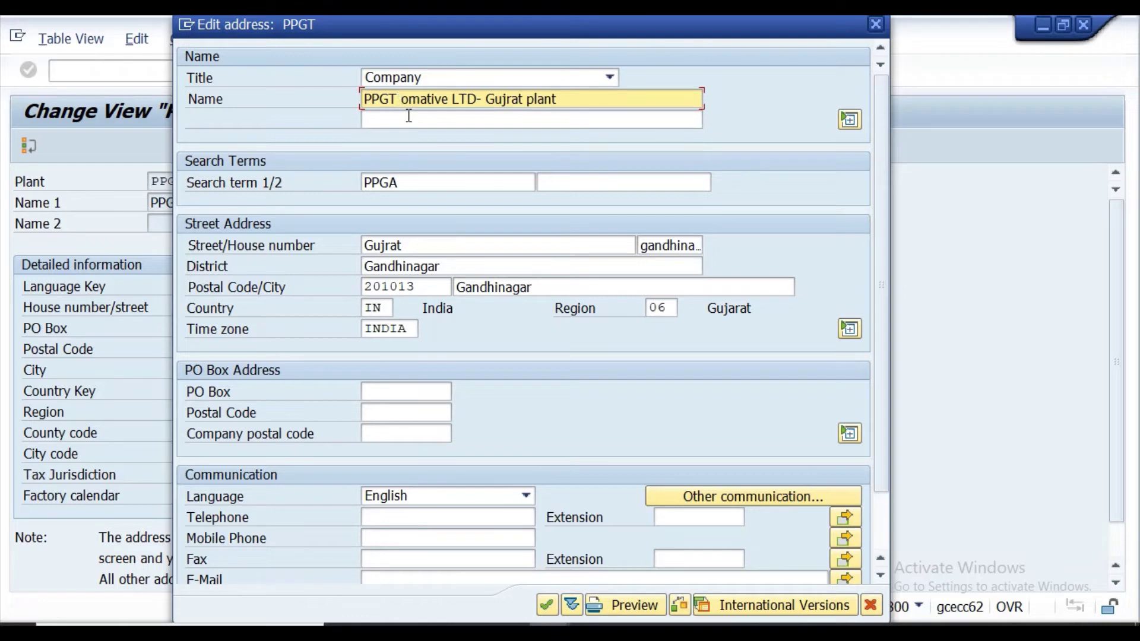
{"action": "type", "text": " Auto"}
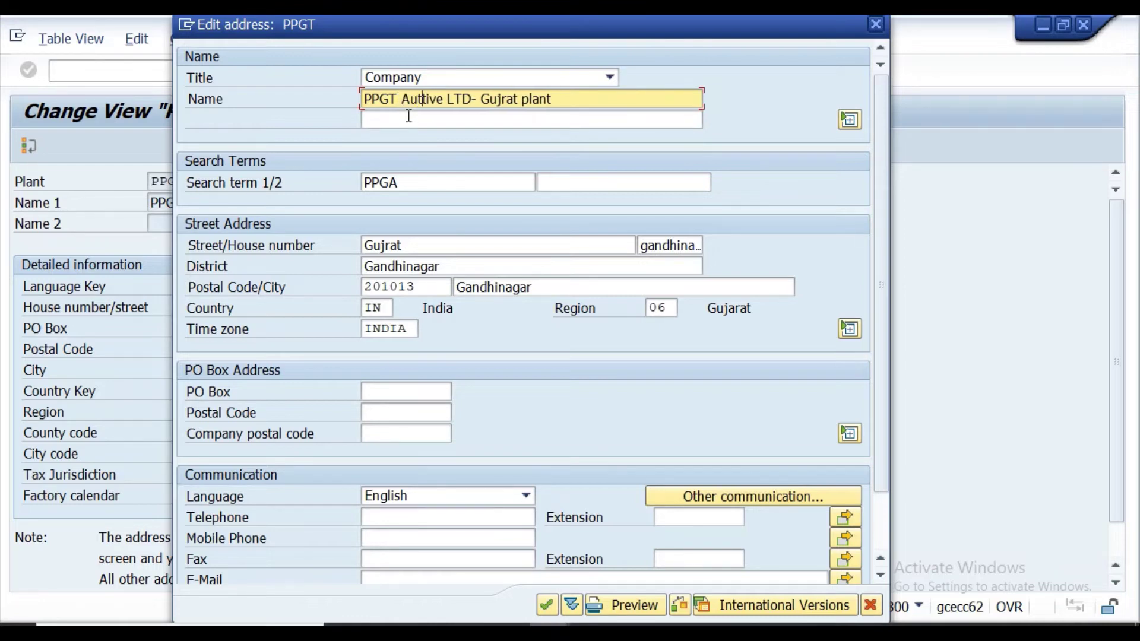
{"action": "type", "text": "mat"}
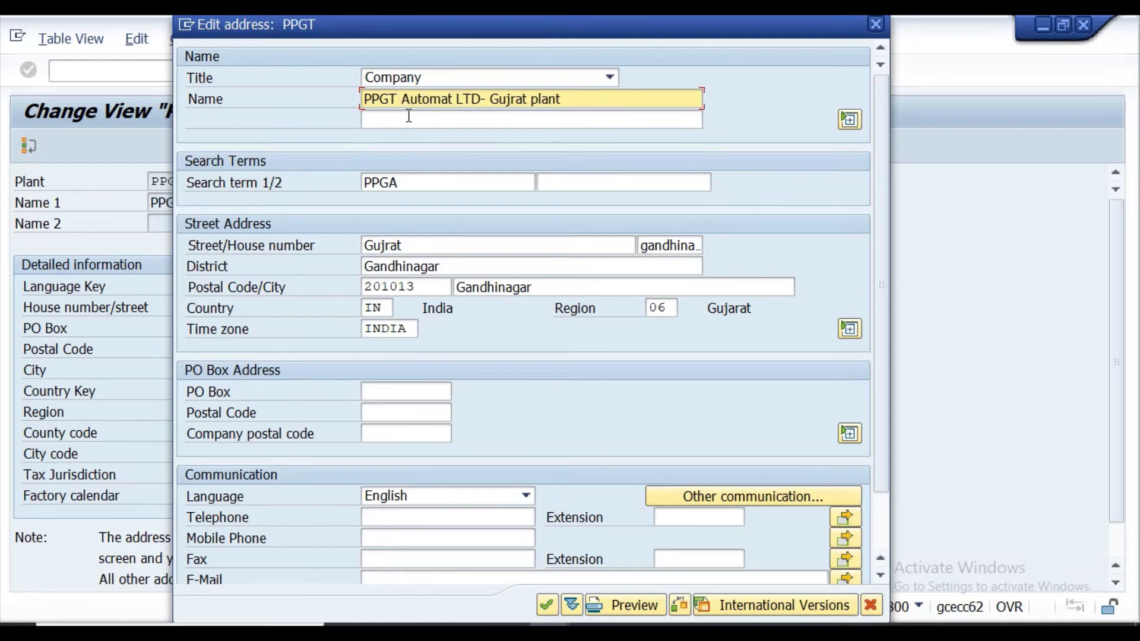
{"action": "type", "text": "ive "}
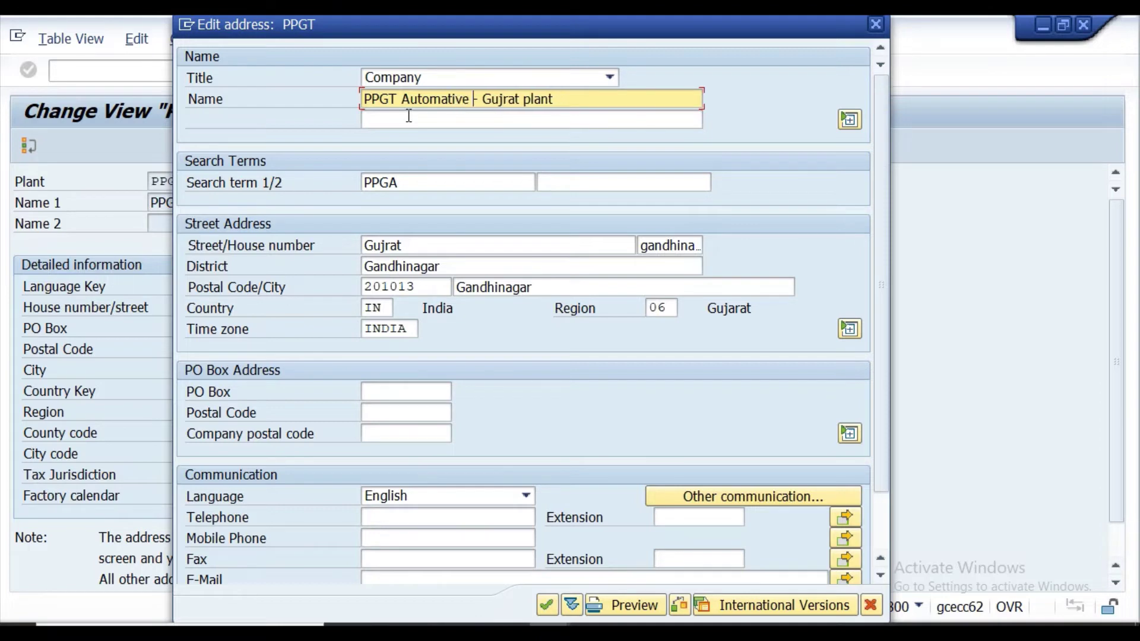
{"action": "type", "text": "Ltd-"}
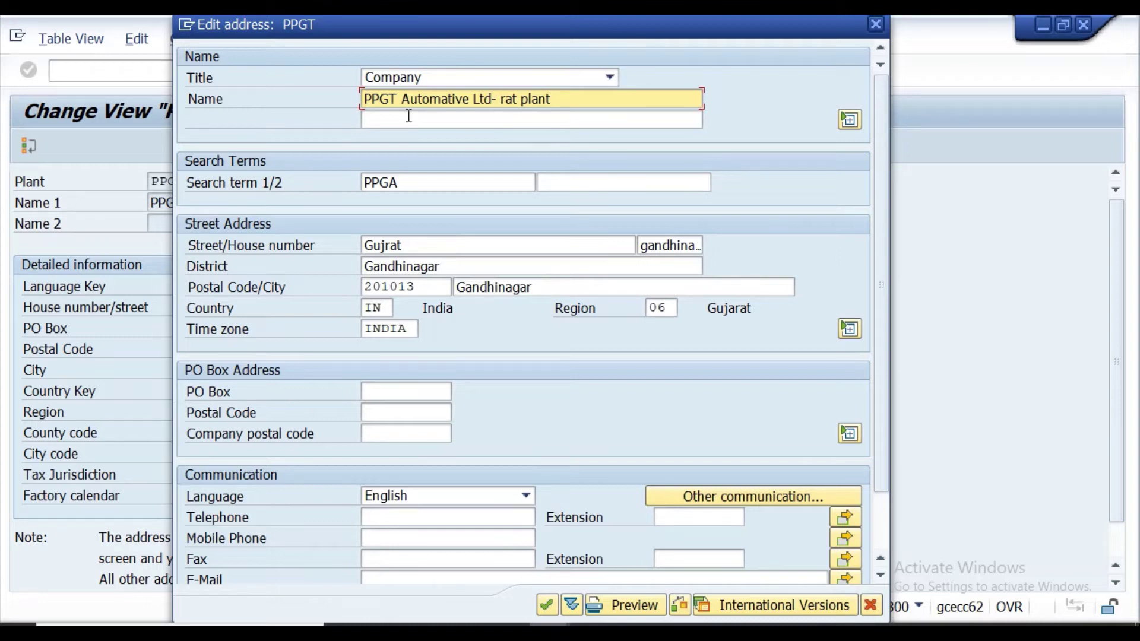
{"action": "type", "text": " g"}
{"action": "key", "text": "BackSpace"}
{"action": "type", "text": "Gujrat plant"}
Change search term PPGA to PPGT and confirm the address.
{"action": "left_click", "coordinate": [404, 181]}
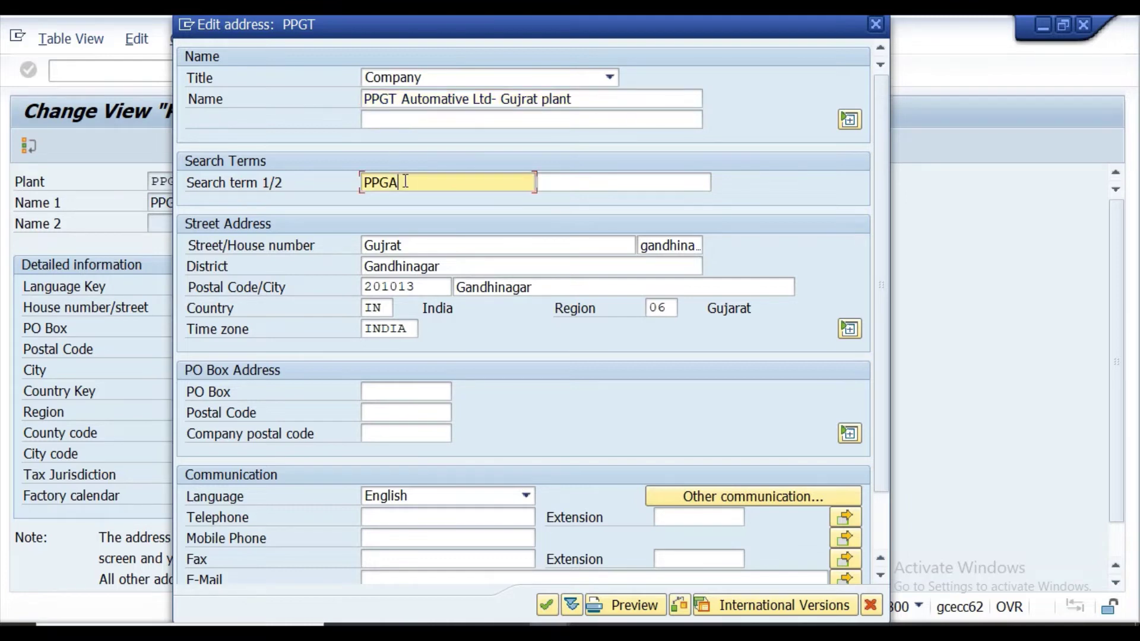
{"action": "key", "text": "BackSpace"}
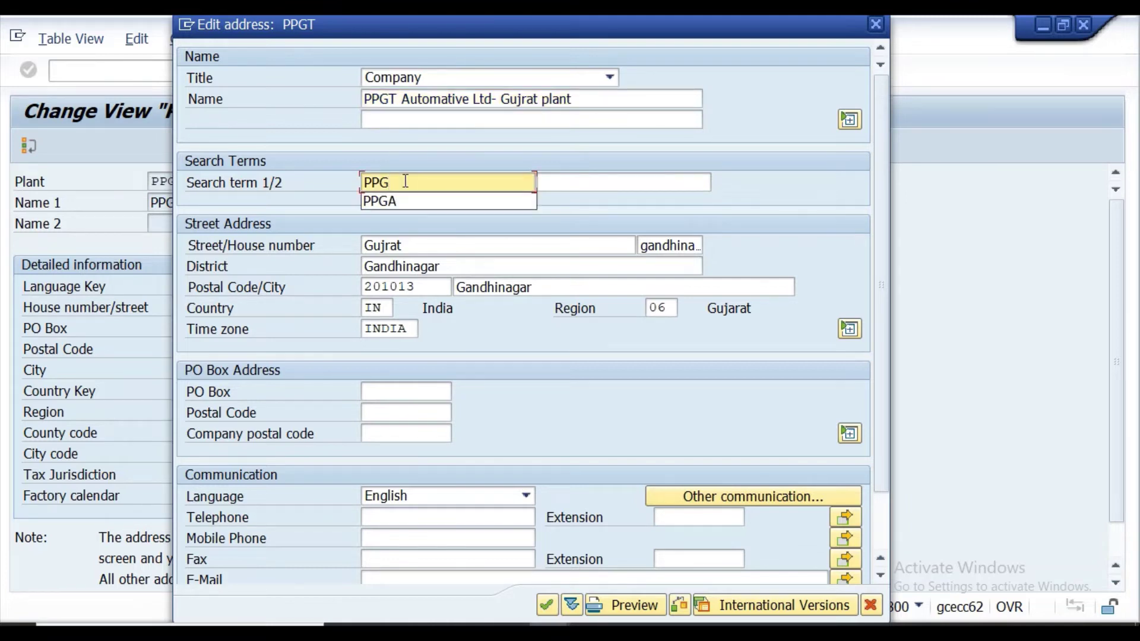
{"action": "type", "text": "T"}
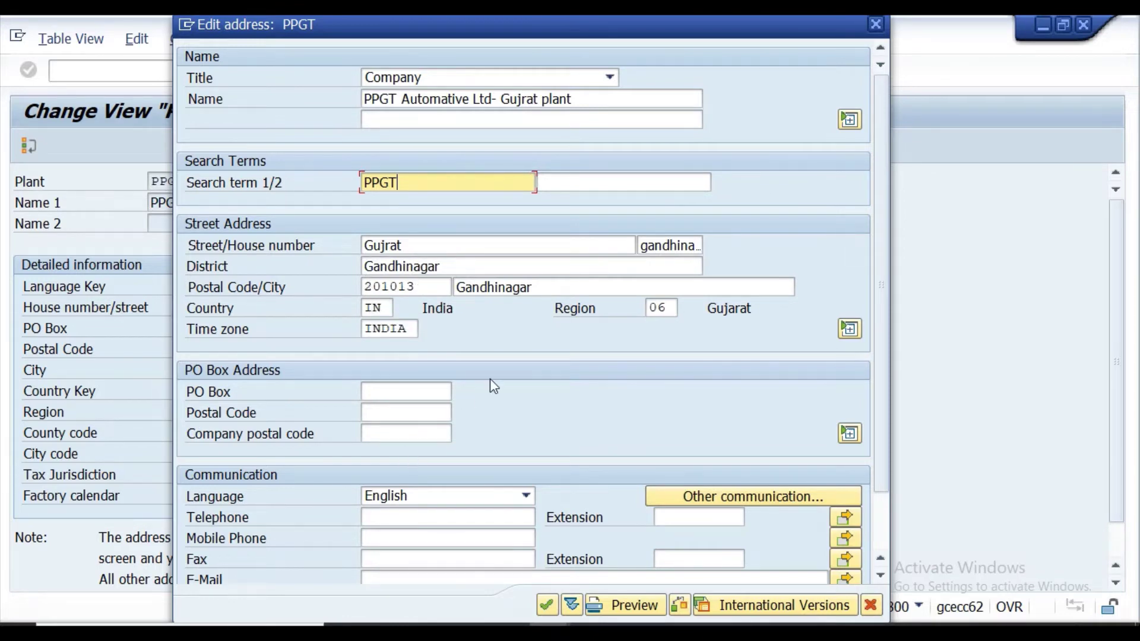
{"action": "scroll", "coordinate": [491, 430], "scroll_direction": "down", "scroll_amount": 3}
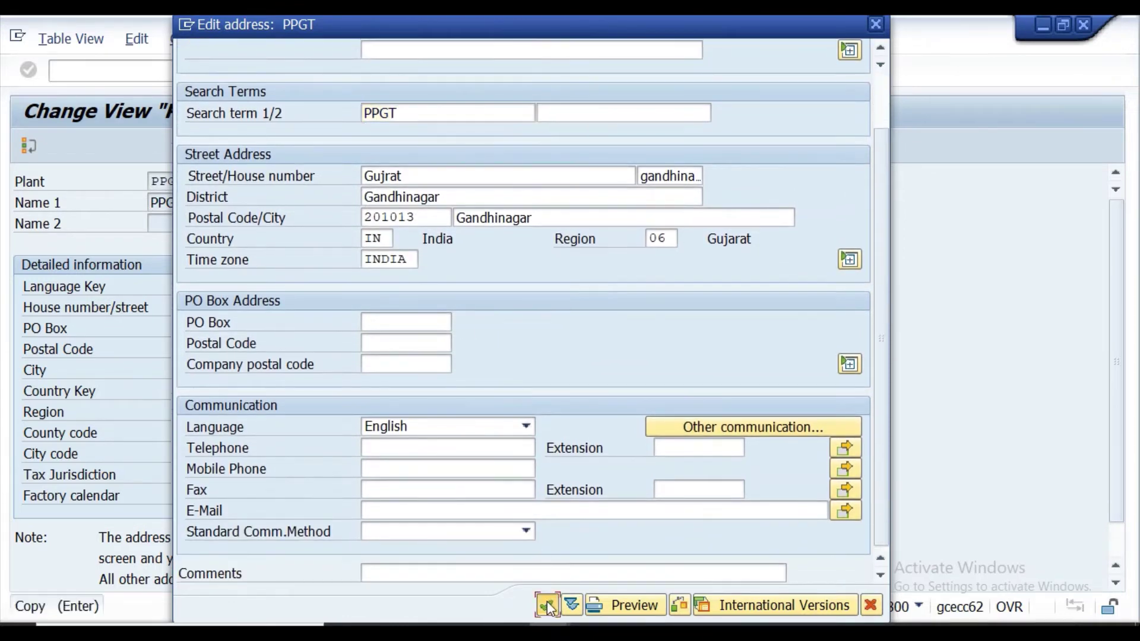
{"action": "left_click", "coordinate": [547, 604]}
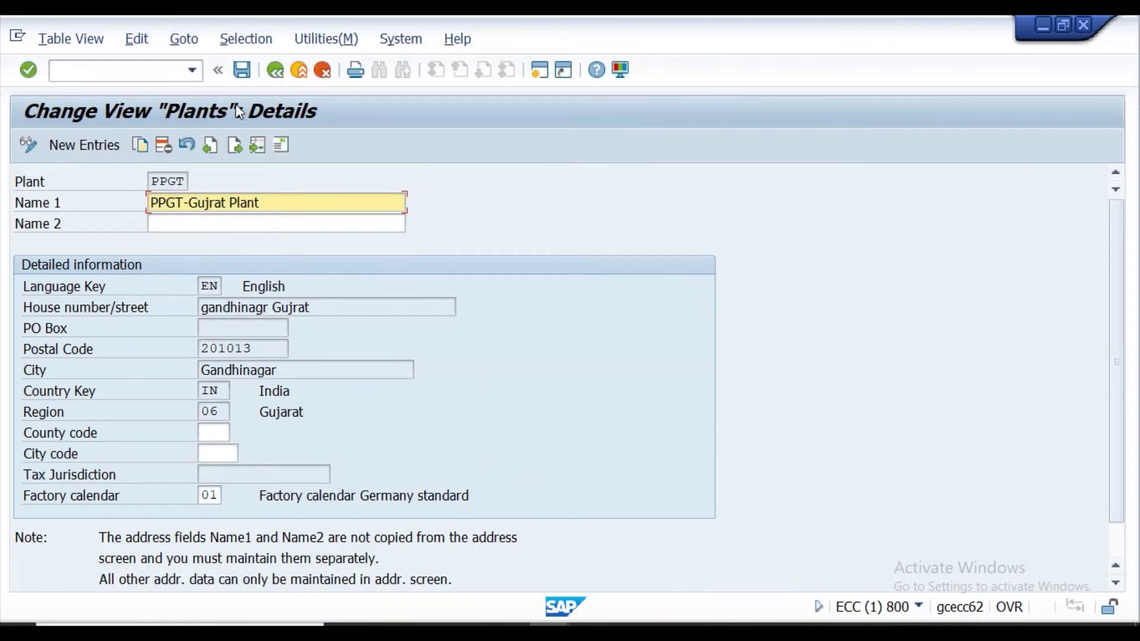
Save plant PPGT under request ECCK900941, then review its details and address.
{"action": "left_click", "coordinate": [244, 70]}
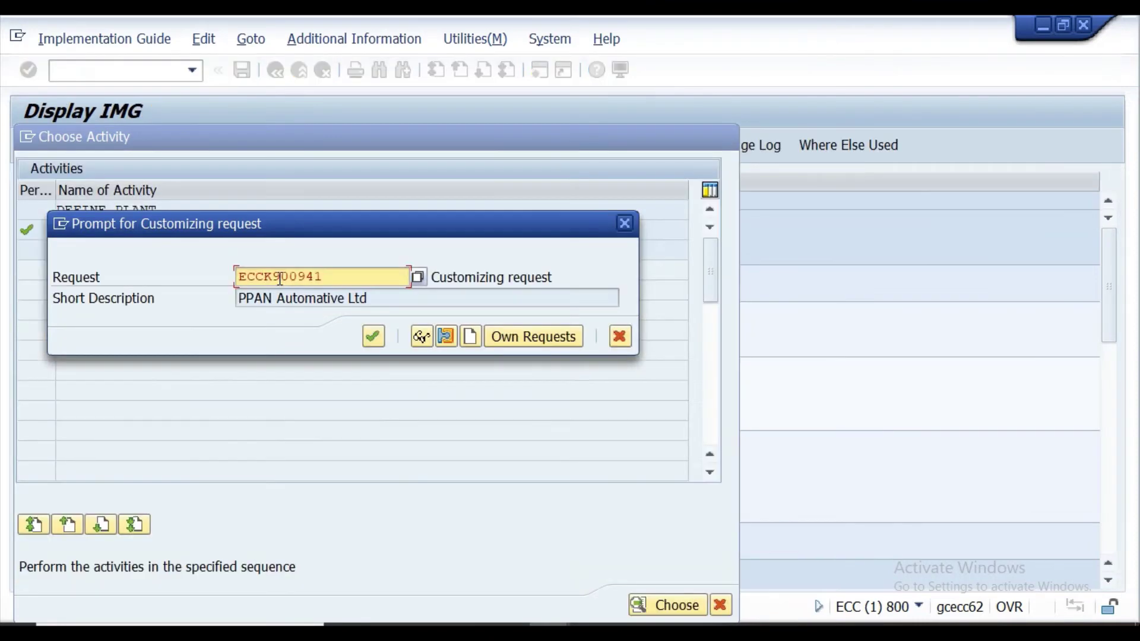
{"action": "left_click", "coordinate": [373, 336]}
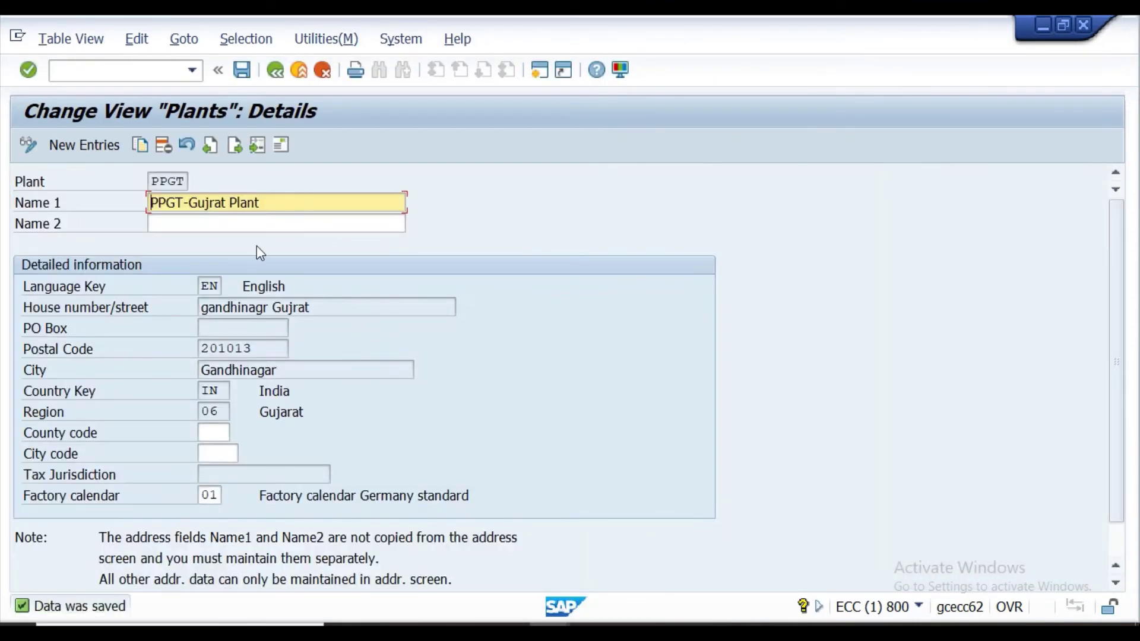
{"action": "left_click", "coordinate": [271, 72]}
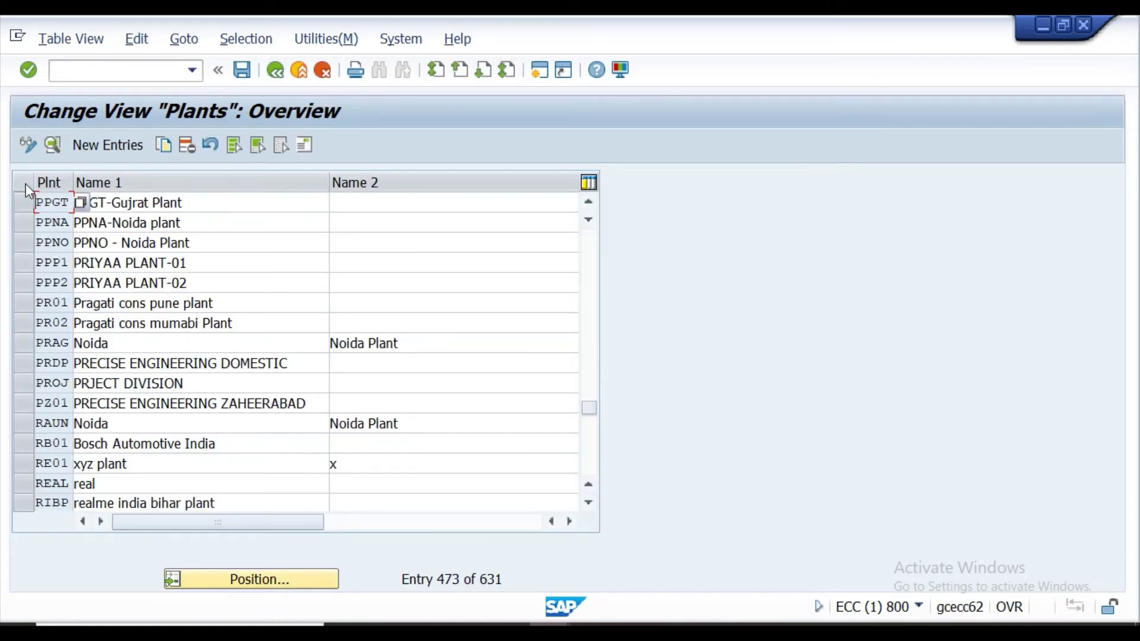
{"action": "left_click", "coordinate": [25, 202]}
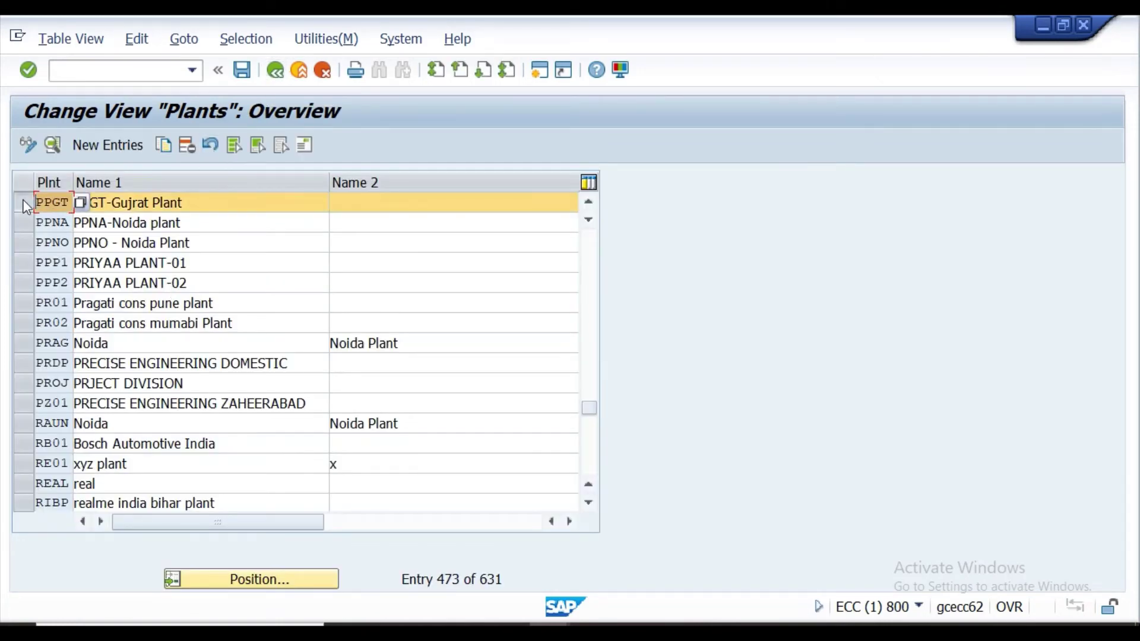
{"action": "left_click", "coordinate": [198, 202]}
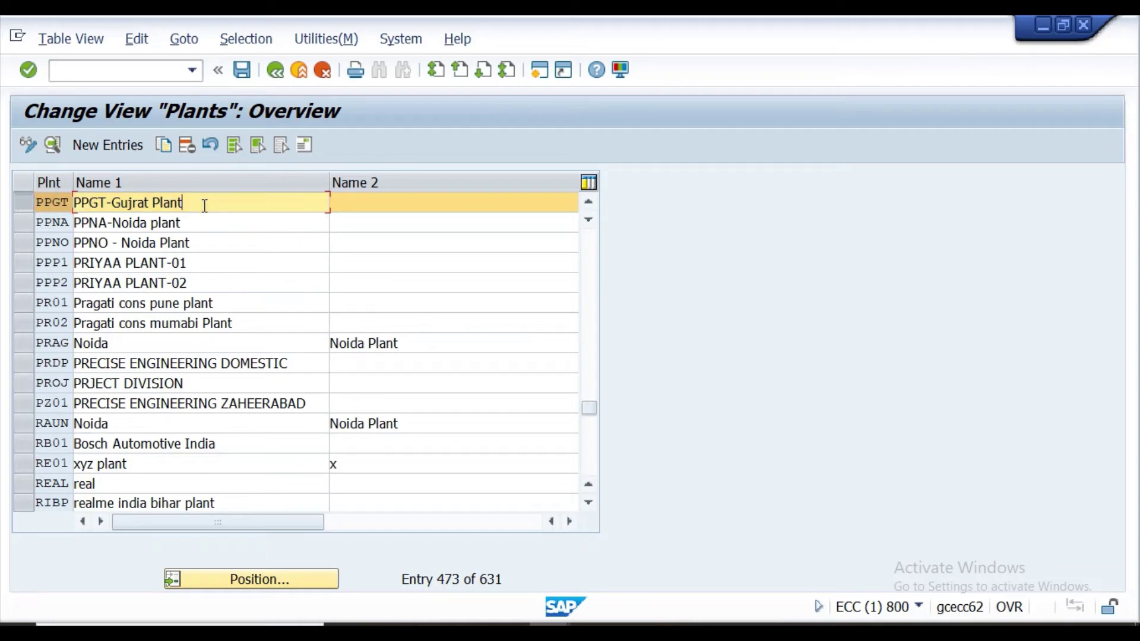
{"action": "left_click", "coordinate": [57, 145]}
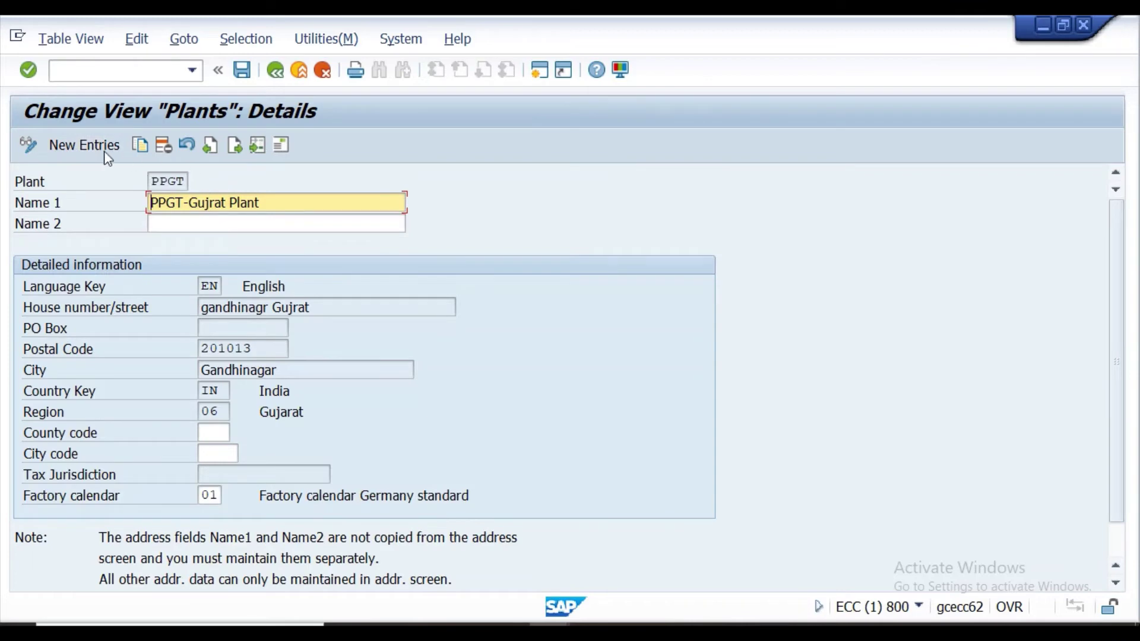
{"action": "left_click", "coordinate": [281, 146]}
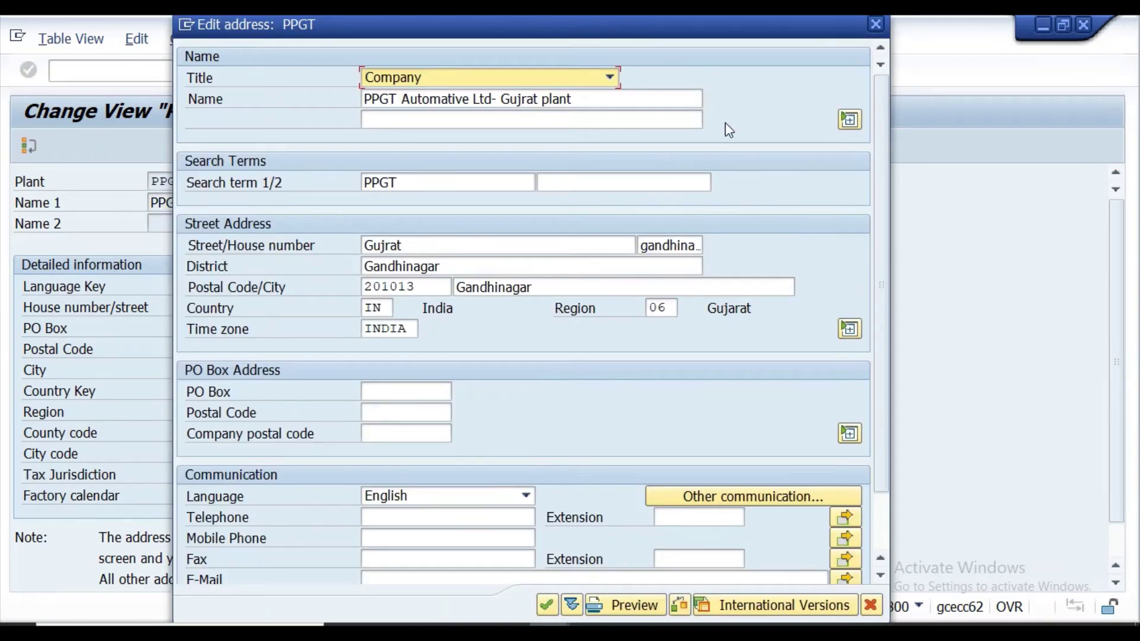
{"action": "left_click", "coordinate": [872, 24]}
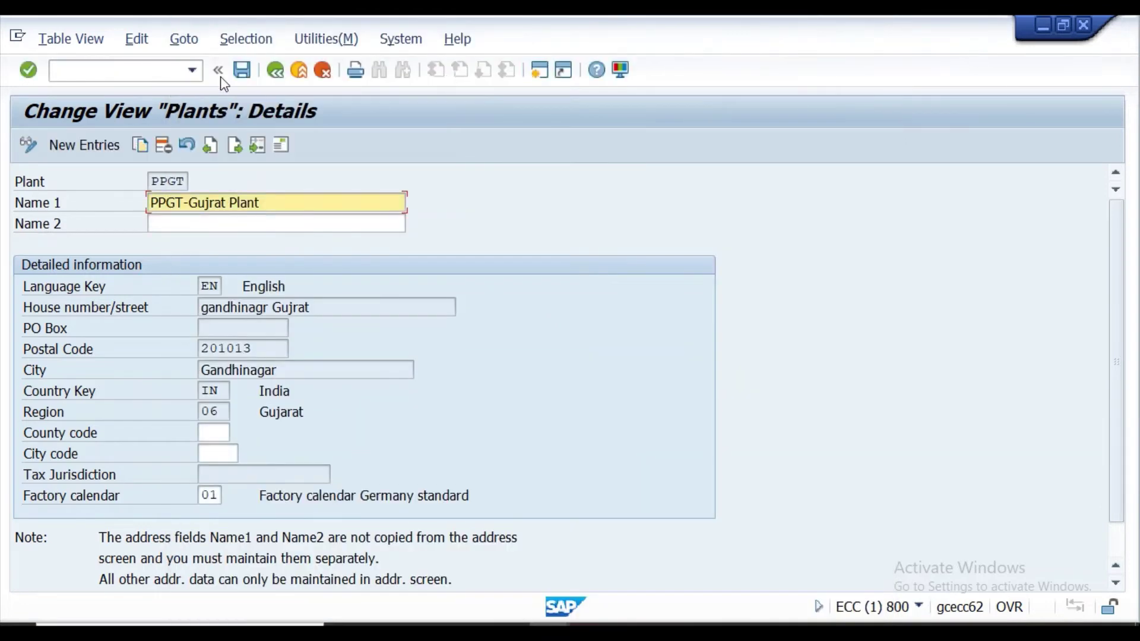
Exit SAP with /nex and switch to the Excel structure sheet.
{"action": "left_click", "coordinate": [158, 69]}
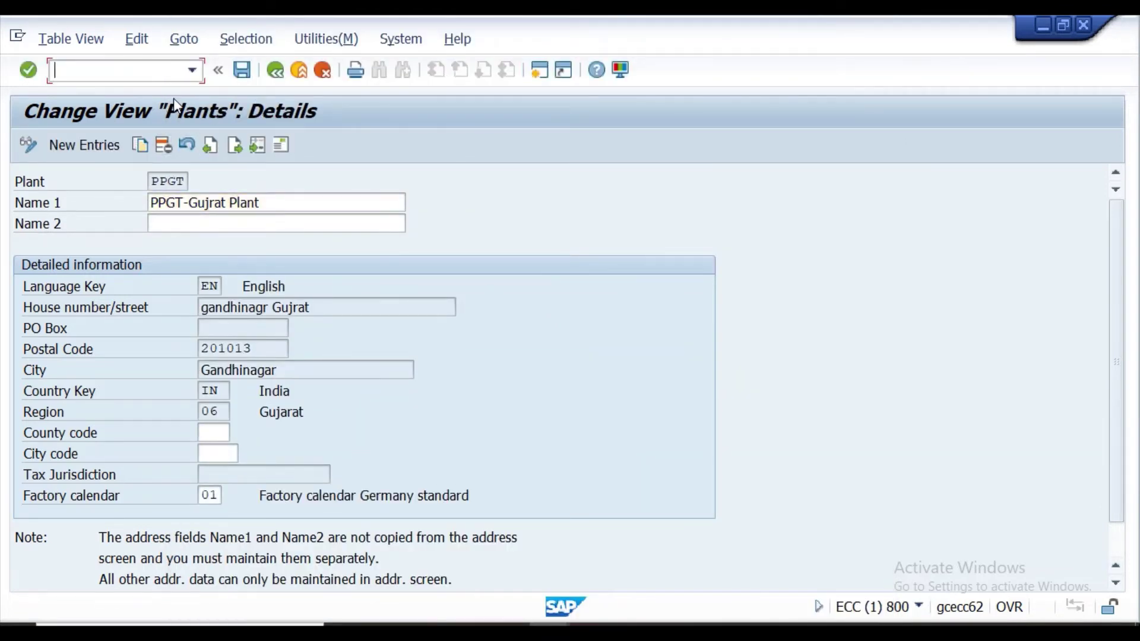
{"action": "type", "text": "/nex"}
{"action": "key", "text": "alt+Tab"}
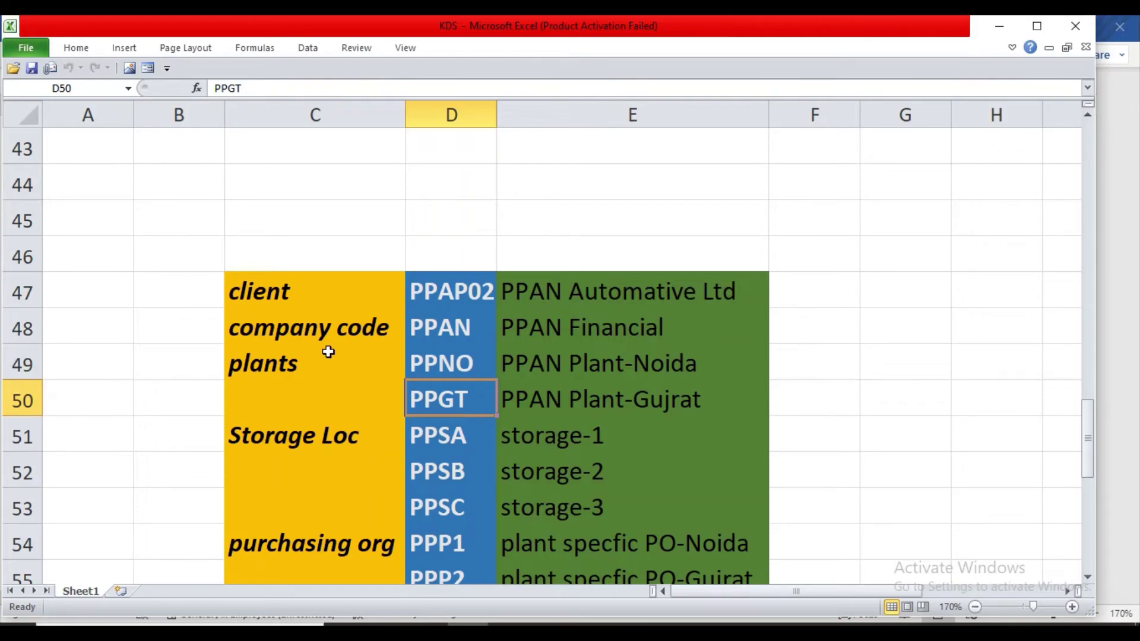
Switch to the Word lecture notes and select the Define storage Locations heading and path.
{"action": "scroll", "coordinate": [328, 352], "scroll_direction": "down", "scroll_amount": 1}
{"action": "key", "text": "alt+Tab"}
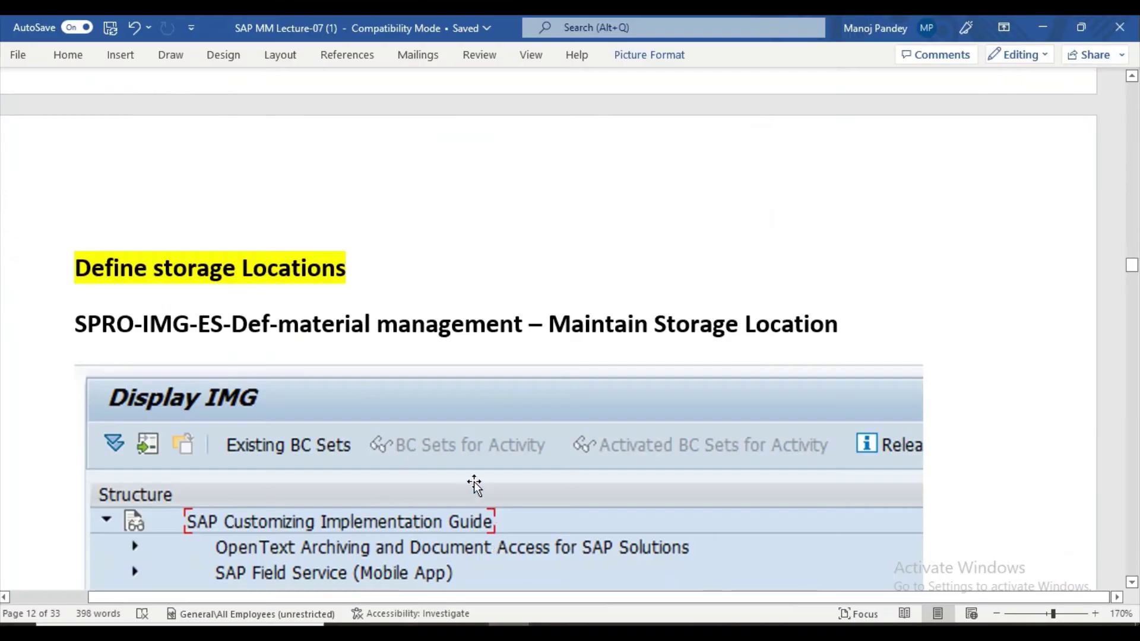
{"action": "scroll", "coordinate": [473, 484], "scroll_direction": "down", "scroll_amount": 1}
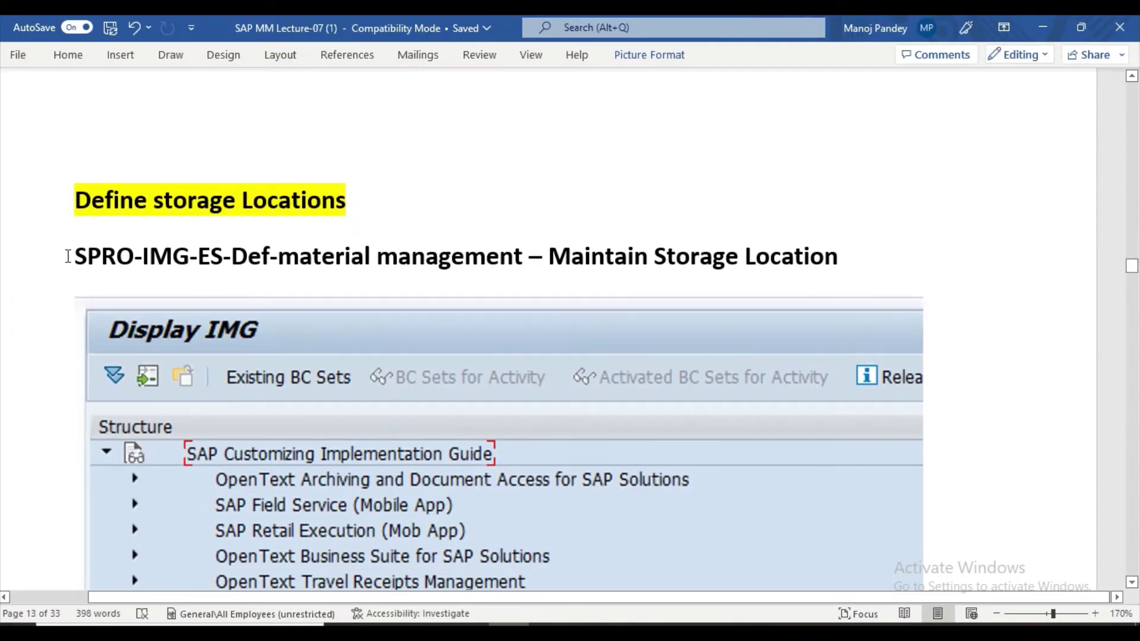
{"action": "left_click_drag", "start_coordinate": [67, 256], "coordinate": [530, 256]}
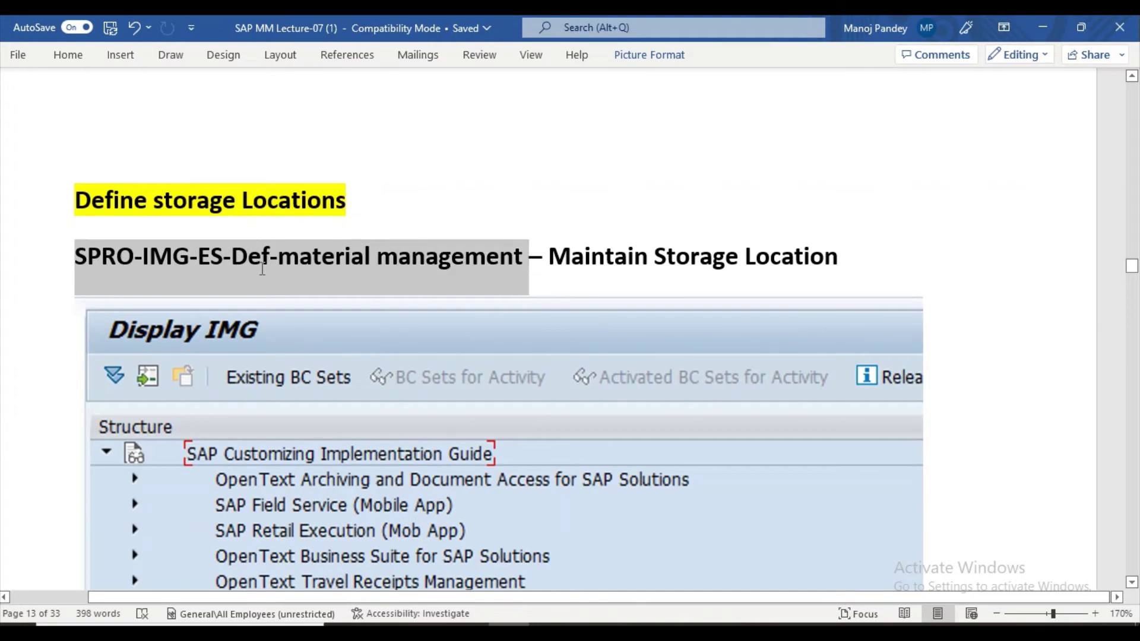
{"action": "left_click", "coordinate": [63, 200]}
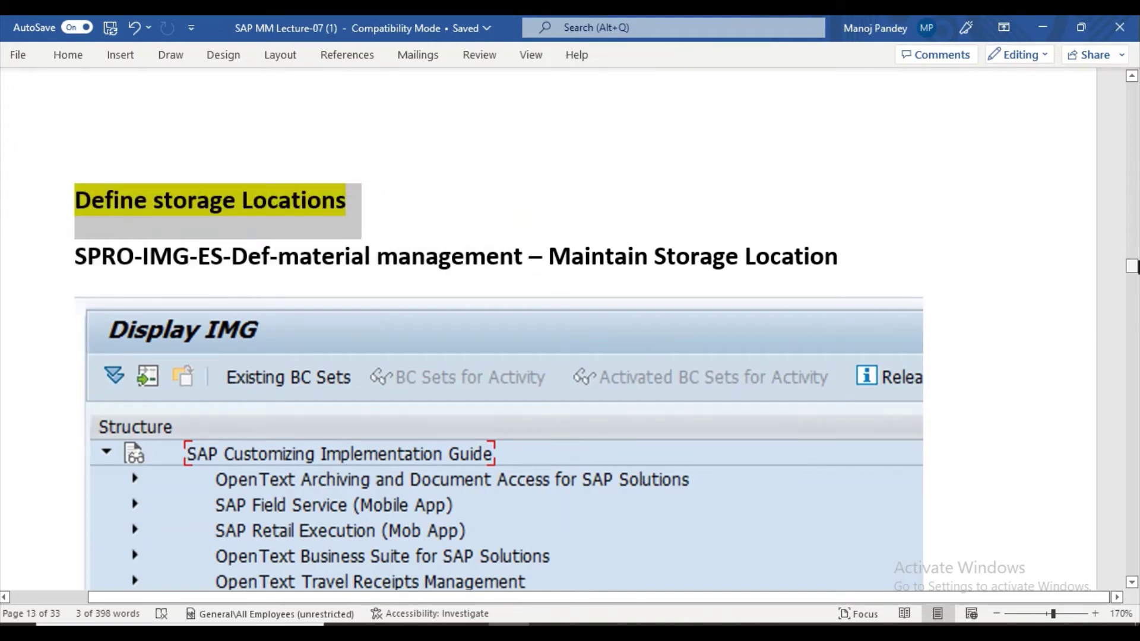
Scroll through the notes' plant copy steps down to 'Click completed activities'.
{"action": "left_click_drag", "start_coordinate": [1132, 266], "coordinate": [1132, 171]}
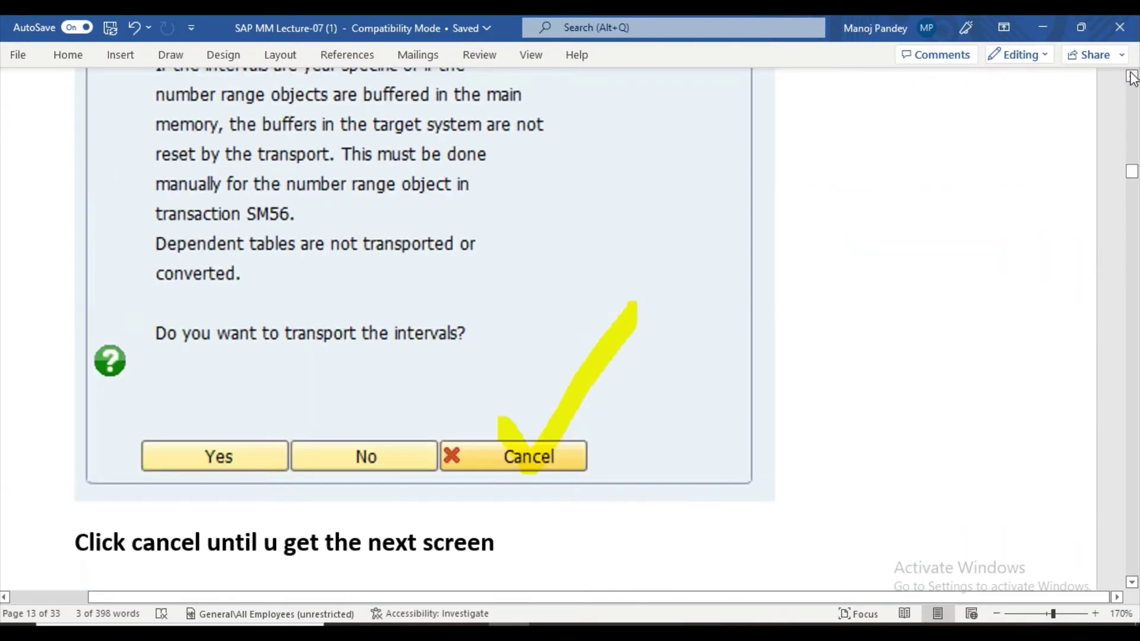
{"action": "left_click_drag", "start_coordinate": [1132, 76], "coordinate": [1132, 76]}
{"action": "left_click_drag", "start_coordinate": [1132, 173], "coordinate": [1133, 126]}
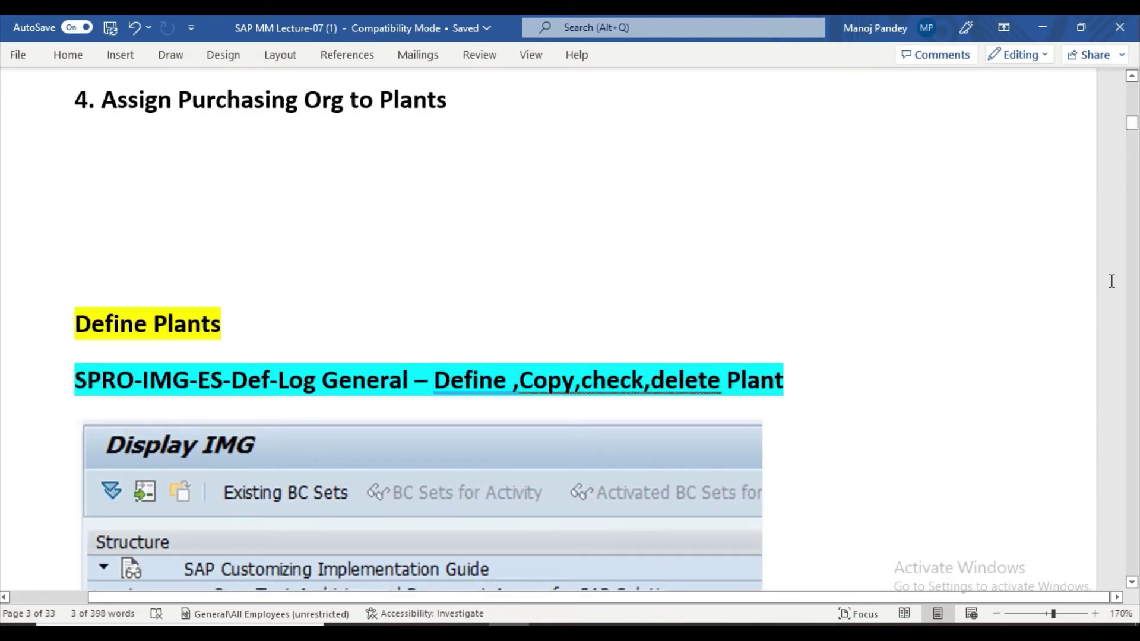
{"action": "left_click_drag", "start_coordinate": [1134, 126], "coordinate": [1132, 176]}
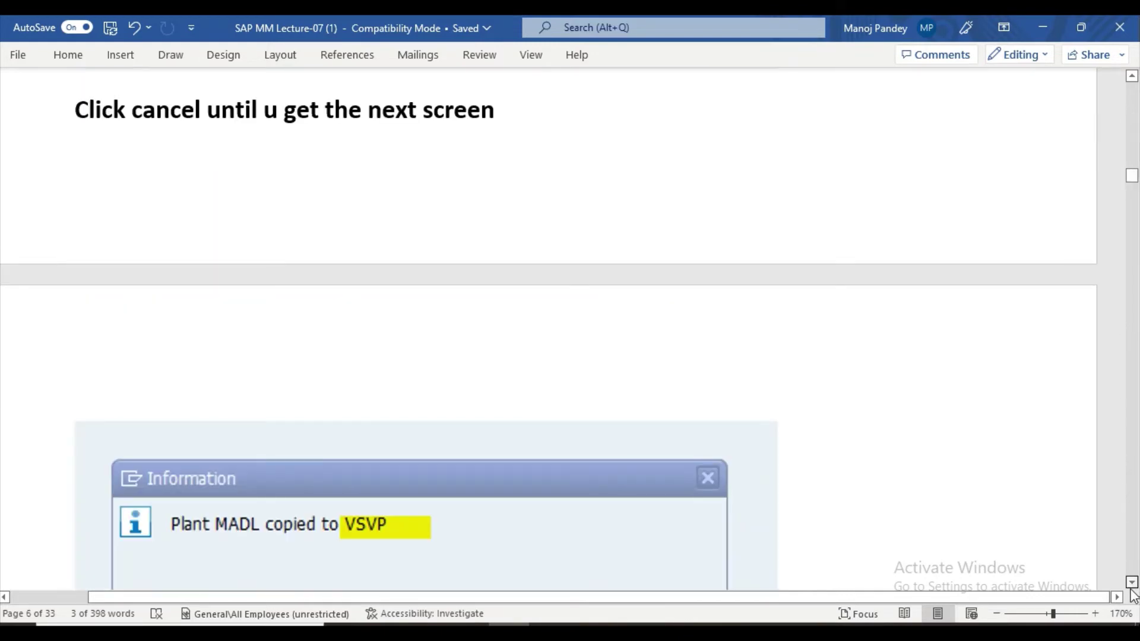
{"action": "scroll", "coordinate": [1131, 587], "scroll_direction": "down", "scroll_amount": 2}
{"action": "scroll", "coordinate": [1132, 594], "scroll_direction": "down", "scroll_amount": 6}
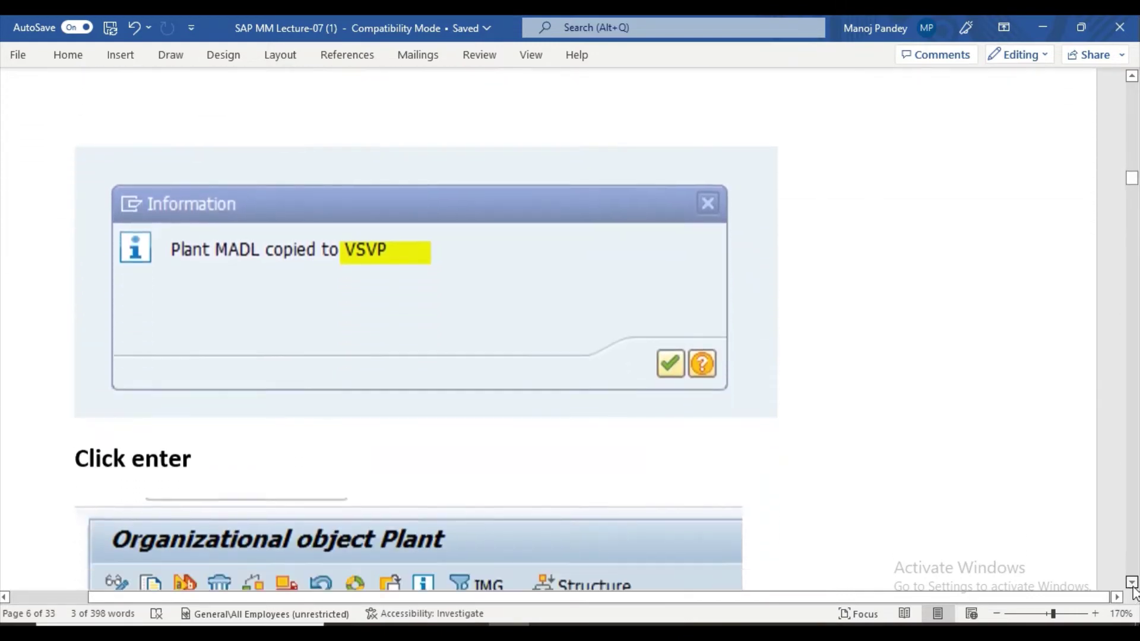
{"action": "scroll", "coordinate": [1133, 590], "scroll_direction": "down", "scroll_amount": 7}
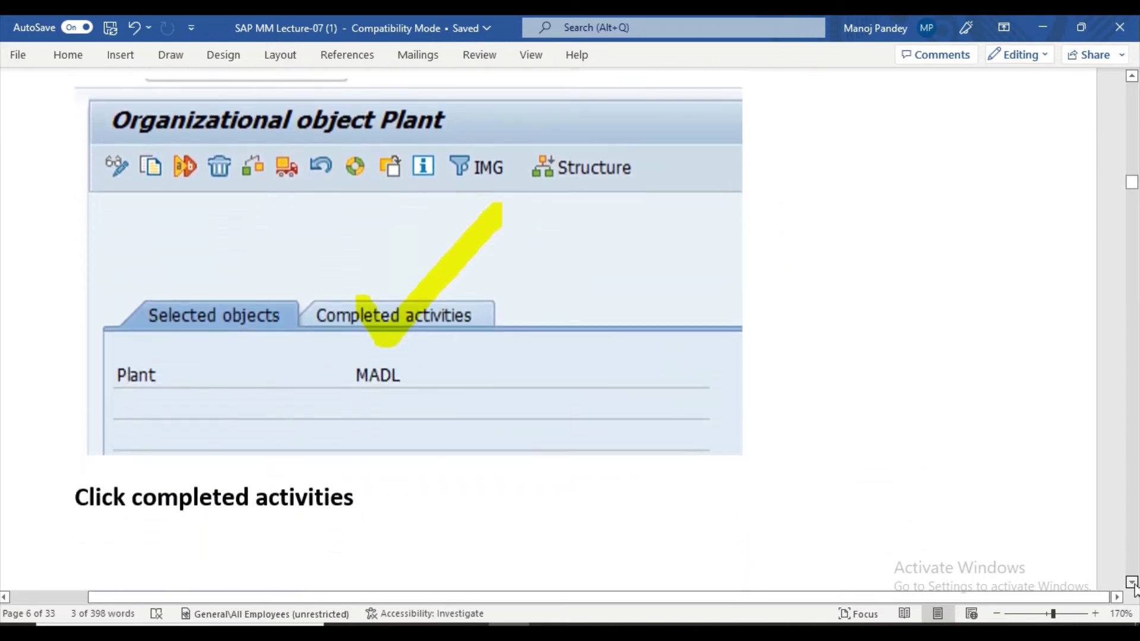
{"action": "scroll", "coordinate": [1134, 587], "scroll_direction": "down", "scroll_amount": 6}
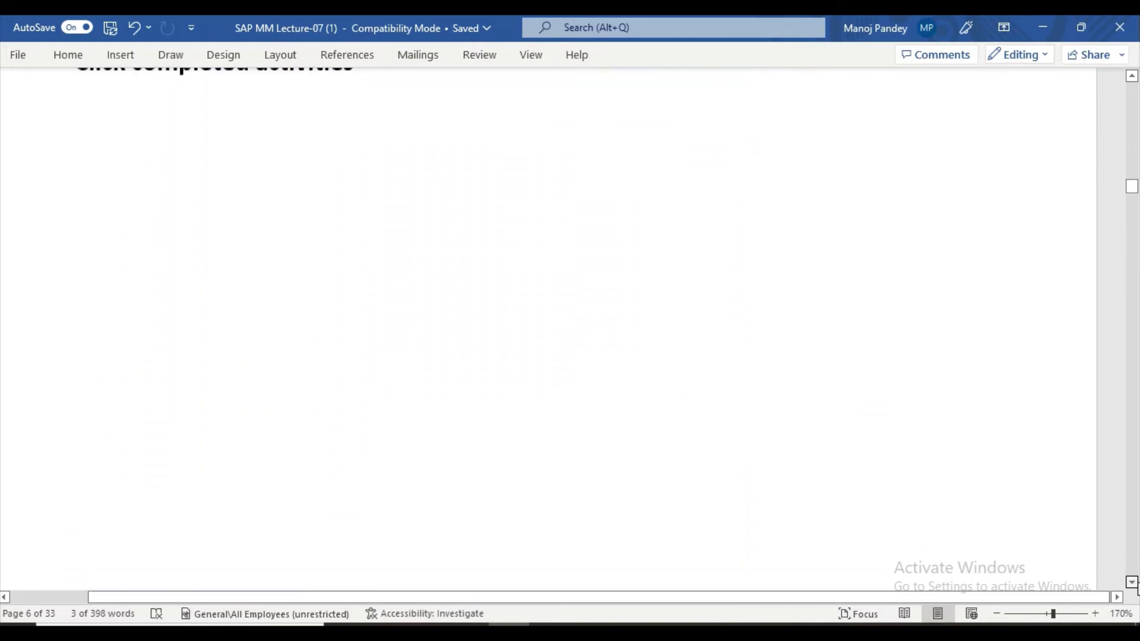
{"action": "scroll", "coordinate": [1138, 588], "scroll_direction": "down", "scroll_amount": 2}
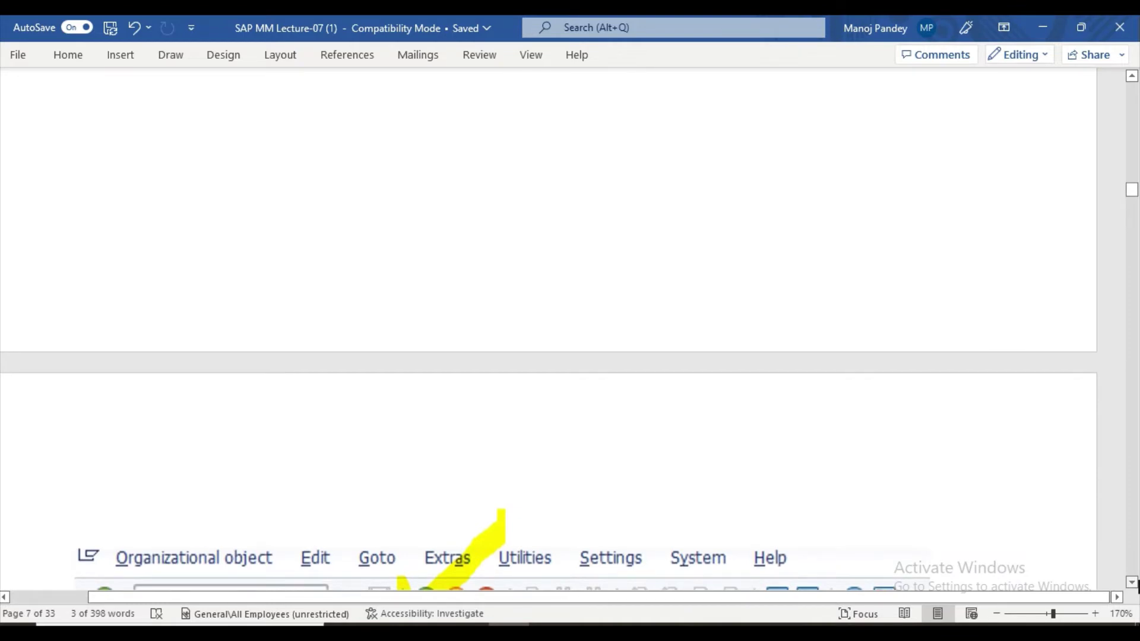
{"action": "scroll", "coordinate": [1137, 587], "scroll_direction": "down", "scroll_amount": 2}
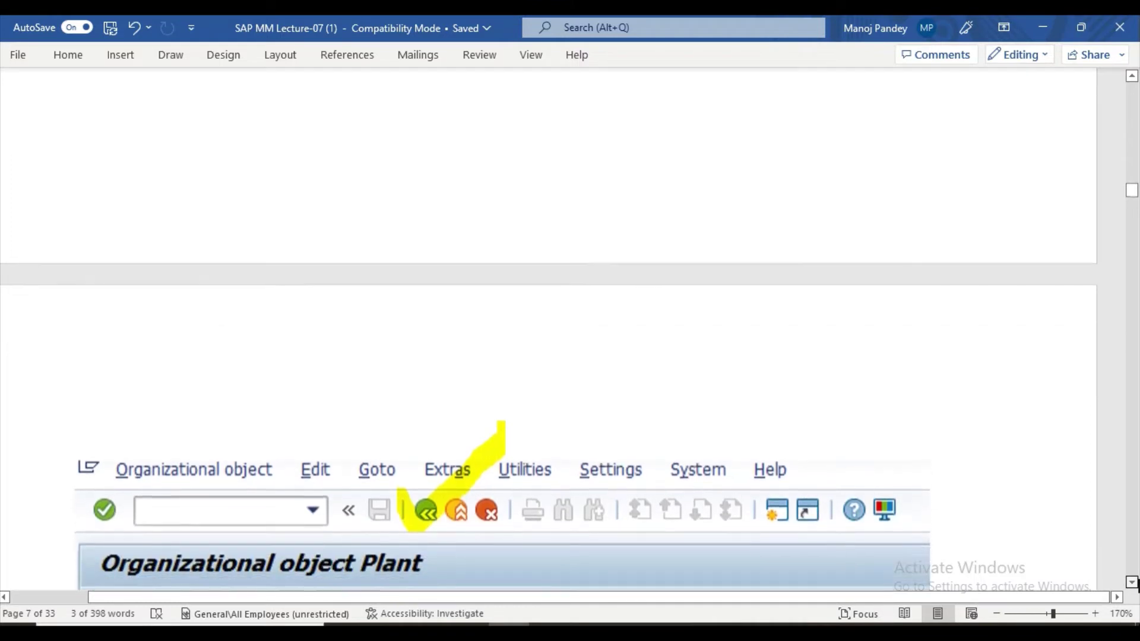
{"action": "scroll", "coordinate": [1138, 588], "scroll_direction": "down", "scroll_amount": 5}
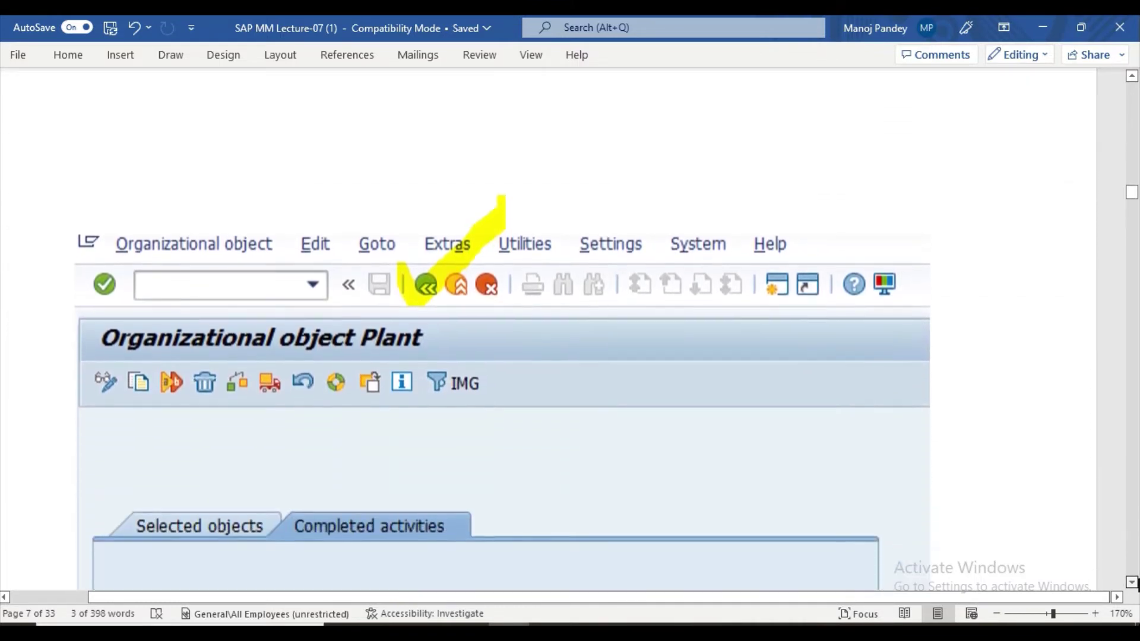
{"action": "scroll", "coordinate": [1138, 587], "scroll_direction": "down", "scroll_amount": 3}
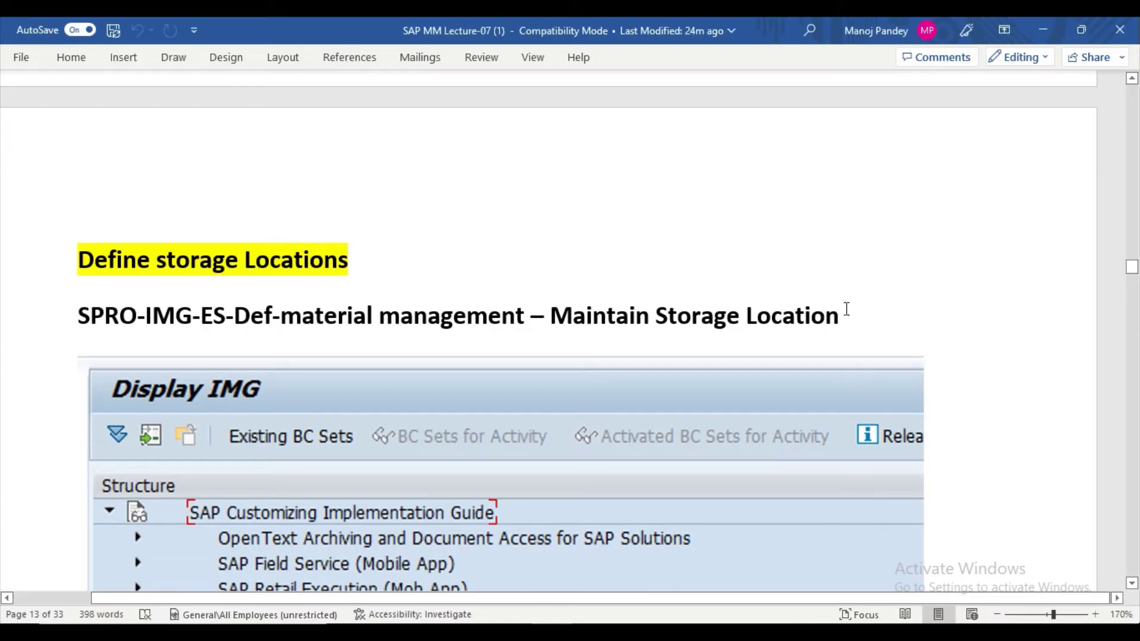
Highlight the Maintain Storage Location path heading in turquoise, then switch to SAP Logon.
{"action": "left_click_drag", "start_coordinate": [847, 309], "coordinate": [76, 332]}
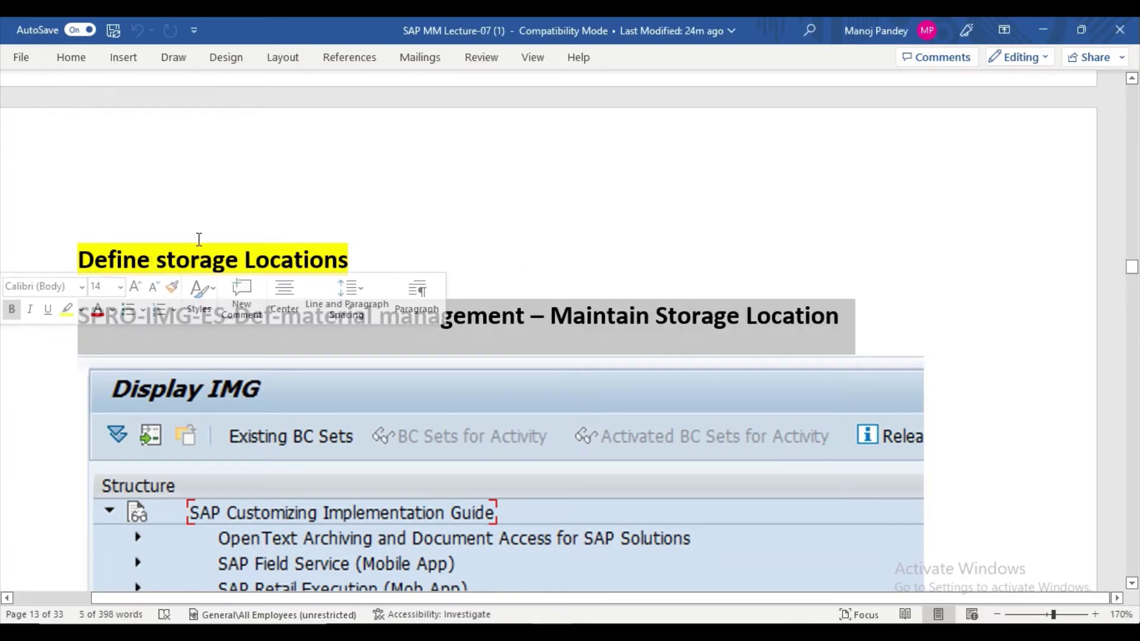
{"action": "left_click", "coordinate": [81, 310]}
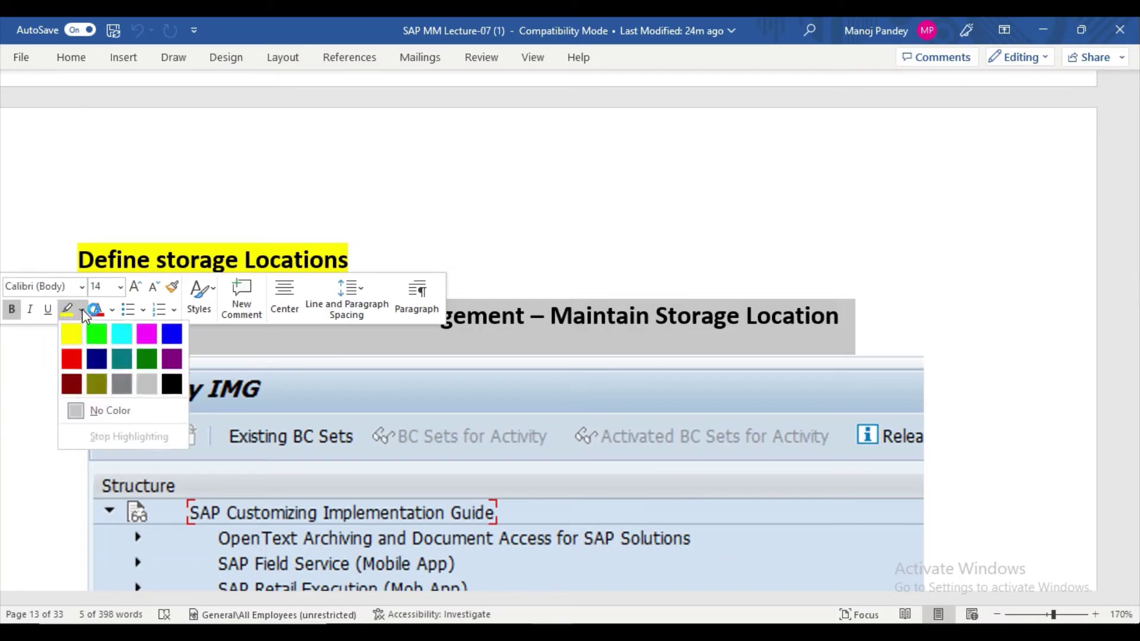
{"action": "left_click", "coordinate": [116, 333]}
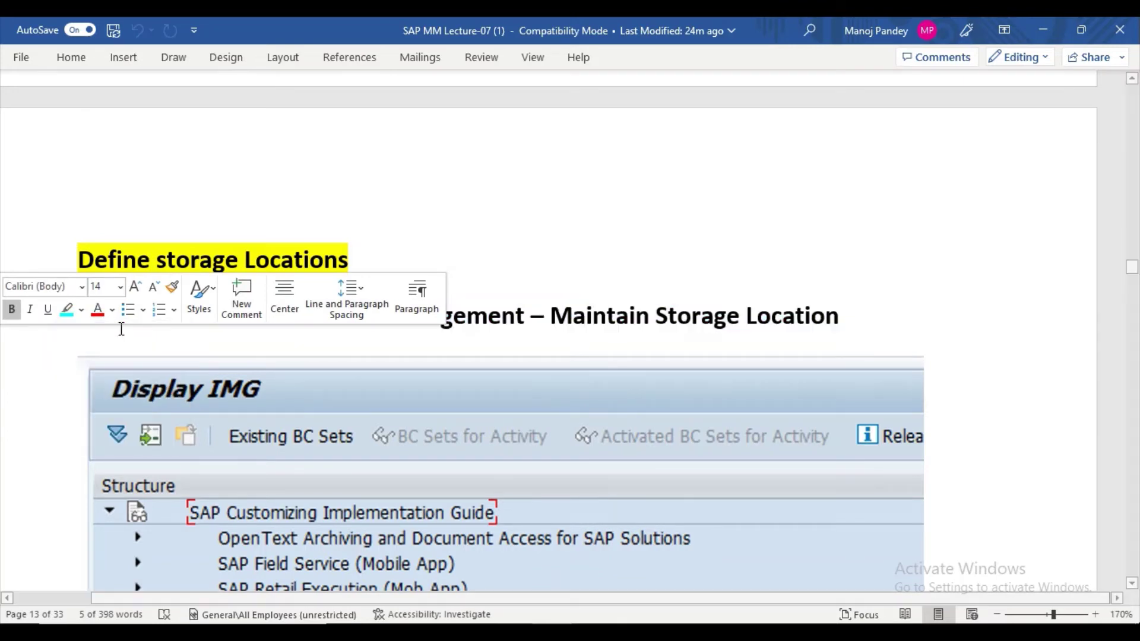
{"action": "left_click", "coordinate": [869, 323]}
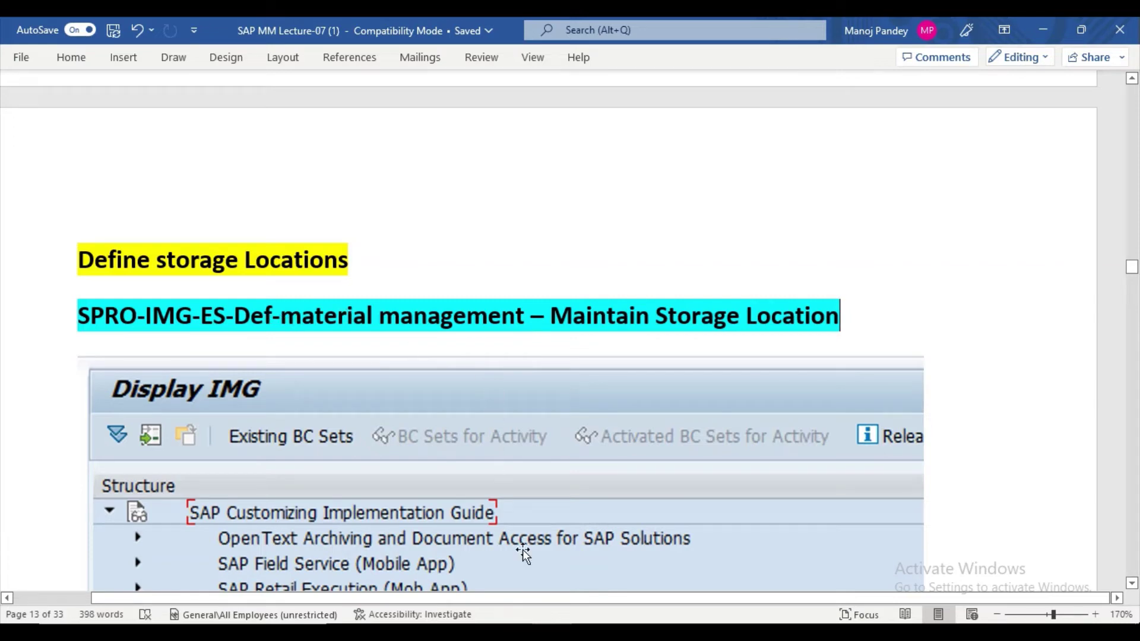
{"action": "key", "text": "alt+Tab"}
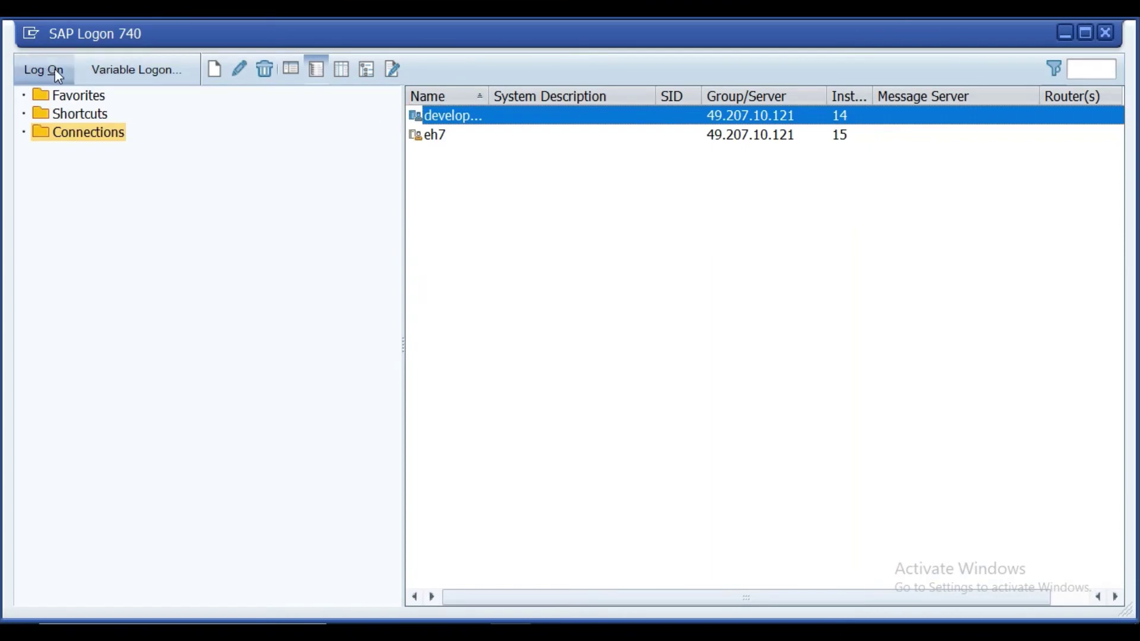
Log on to the first system connection using the saved user name.
{"action": "left_click", "coordinate": [55, 70]}
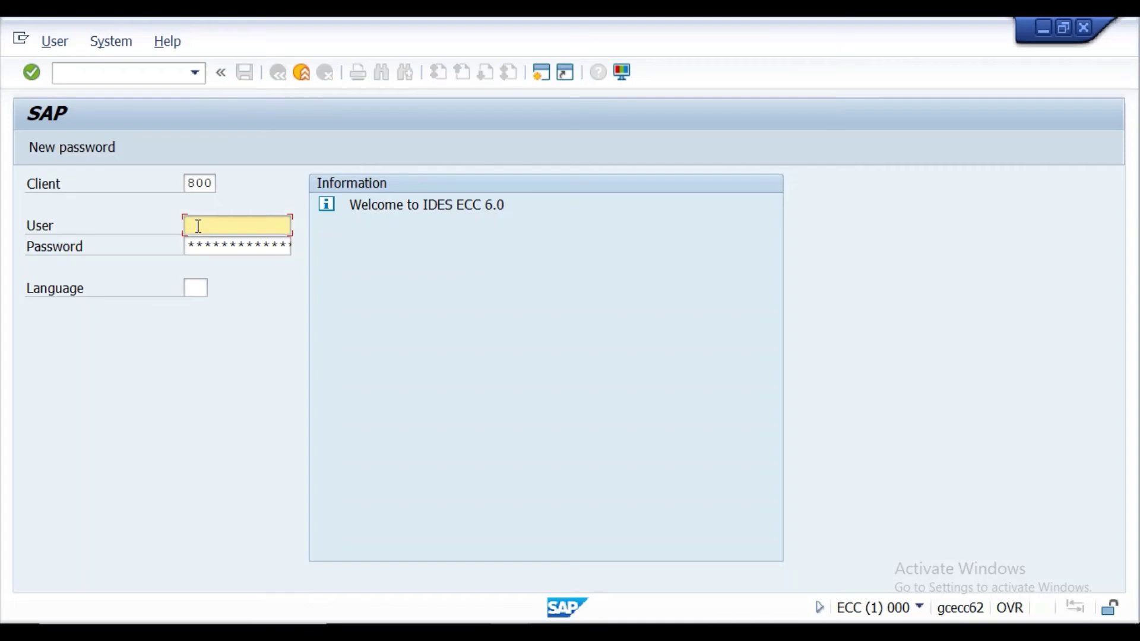
{"action": "left_click", "coordinate": [200, 225]}
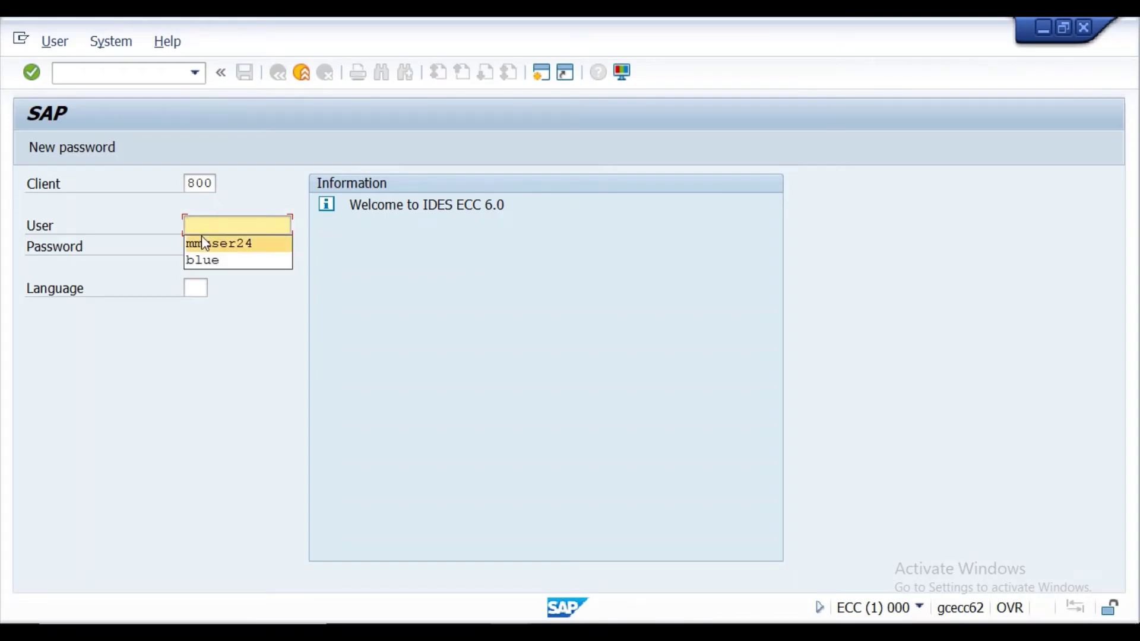
{"action": "left_click", "coordinate": [209, 244]}
{"action": "left_click", "coordinate": [207, 243]}
{"action": "key", "text": "Right"}
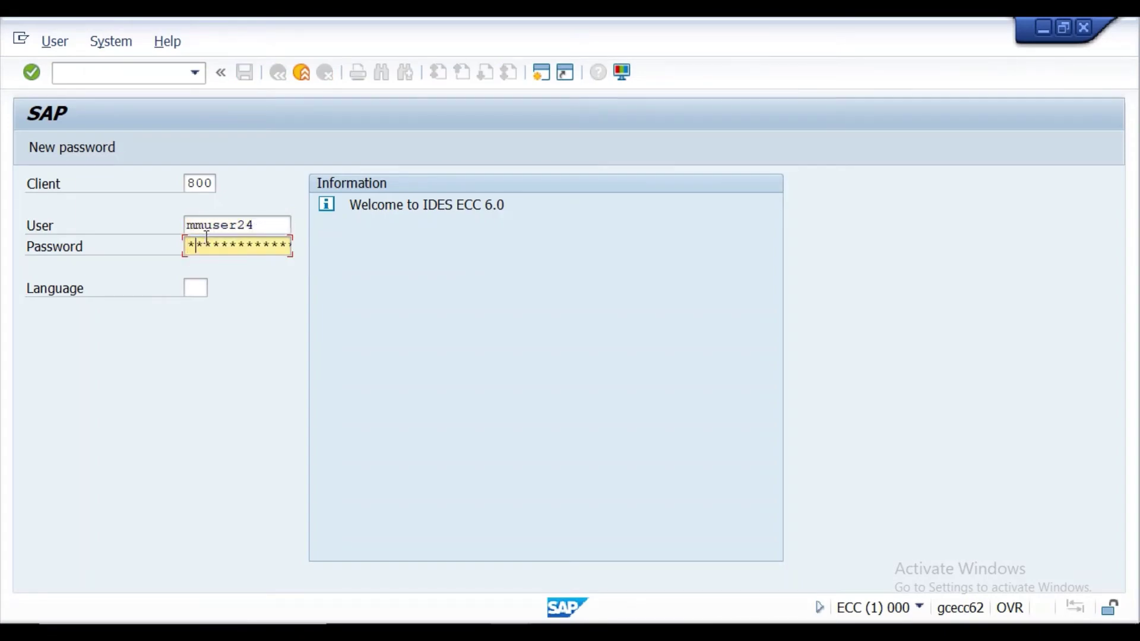
{"action": "key", "text": "Return"}
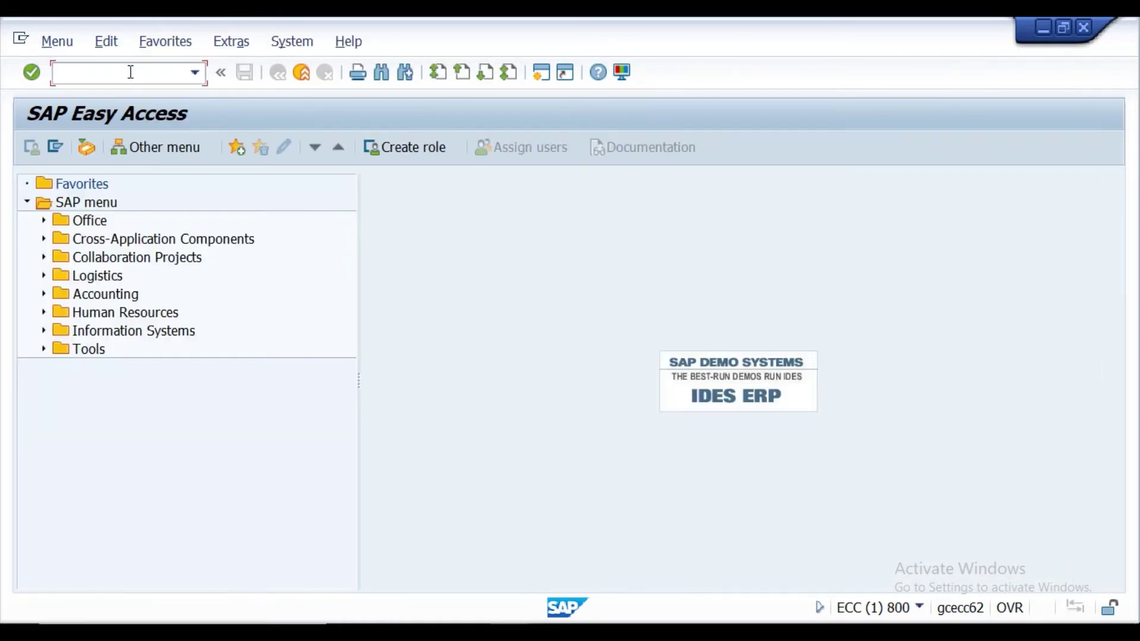
Run SPRO and open Enterprise Structure > Definition > Materials Management > Maintain storage location.
{"action": "type", "text": "spro"}
{"action": "key", "text": "Return"}
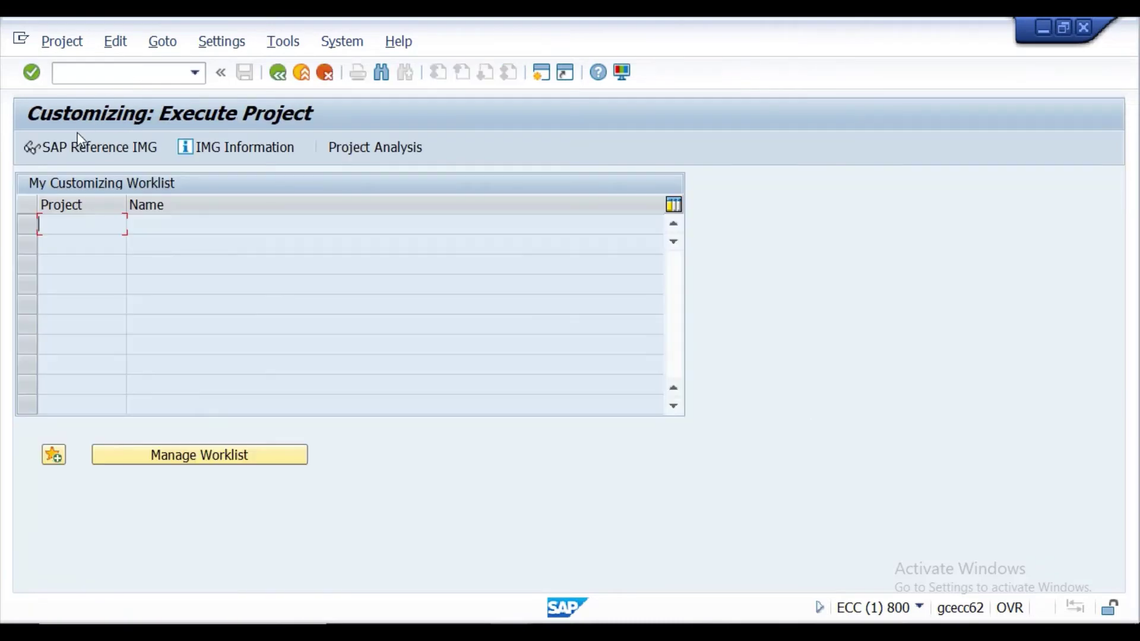
{"action": "left_click", "coordinate": [94, 148]}
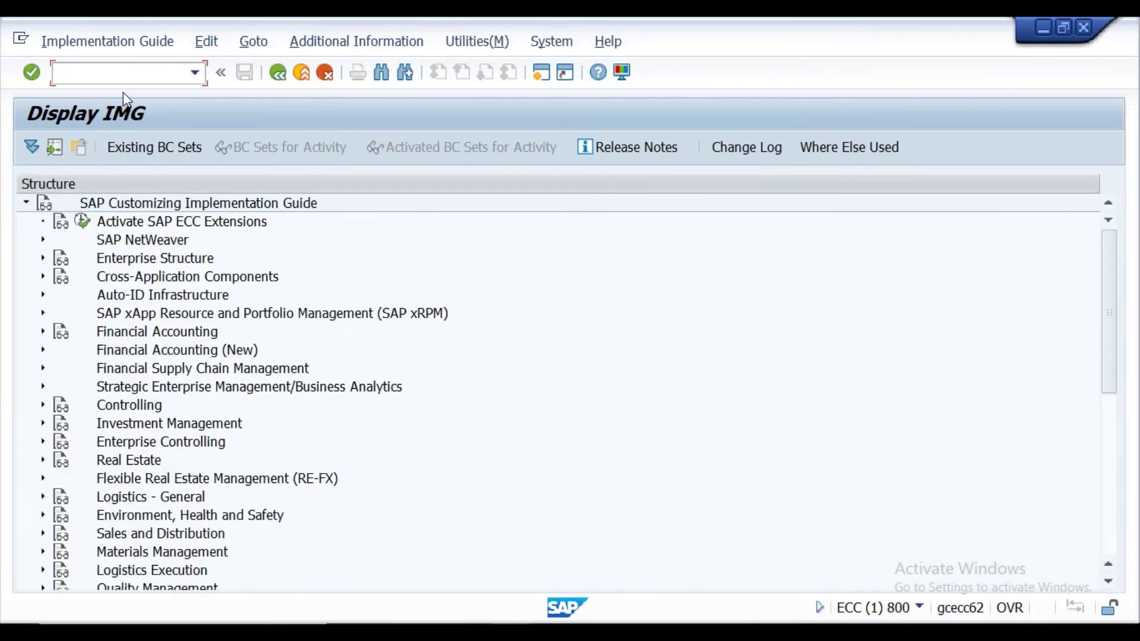
{"action": "left_click", "coordinate": [44, 258]}
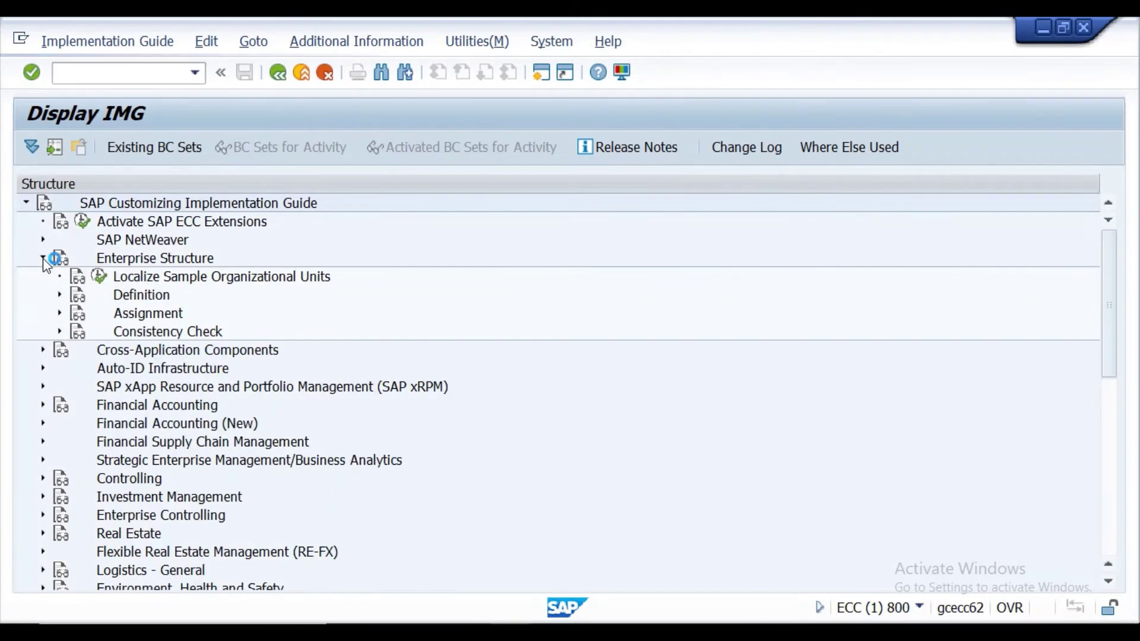
{"action": "left_click", "coordinate": [60, 296]}
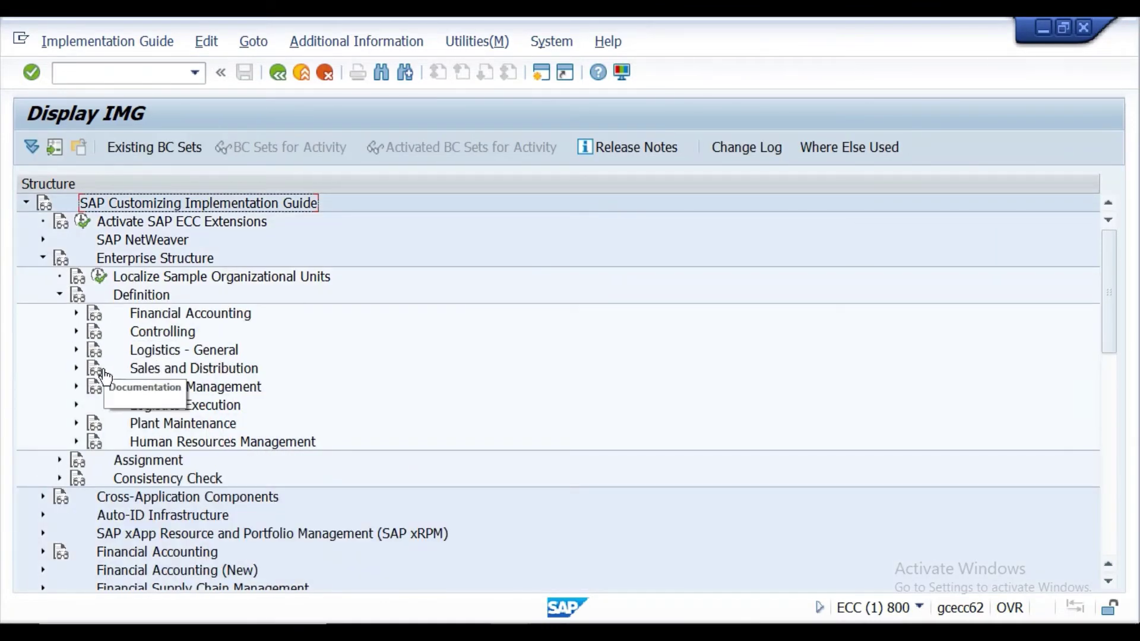
{"action": "left_click", "coordinate": [76, 387]}
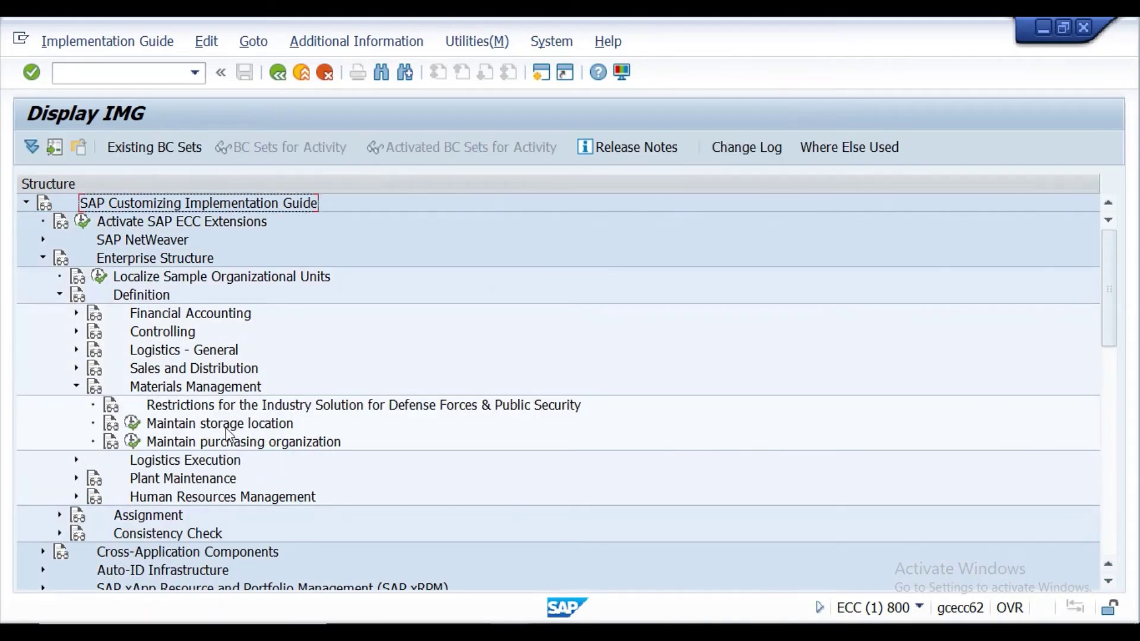
{"action": "left_click", "coordinate": [135, 426]}
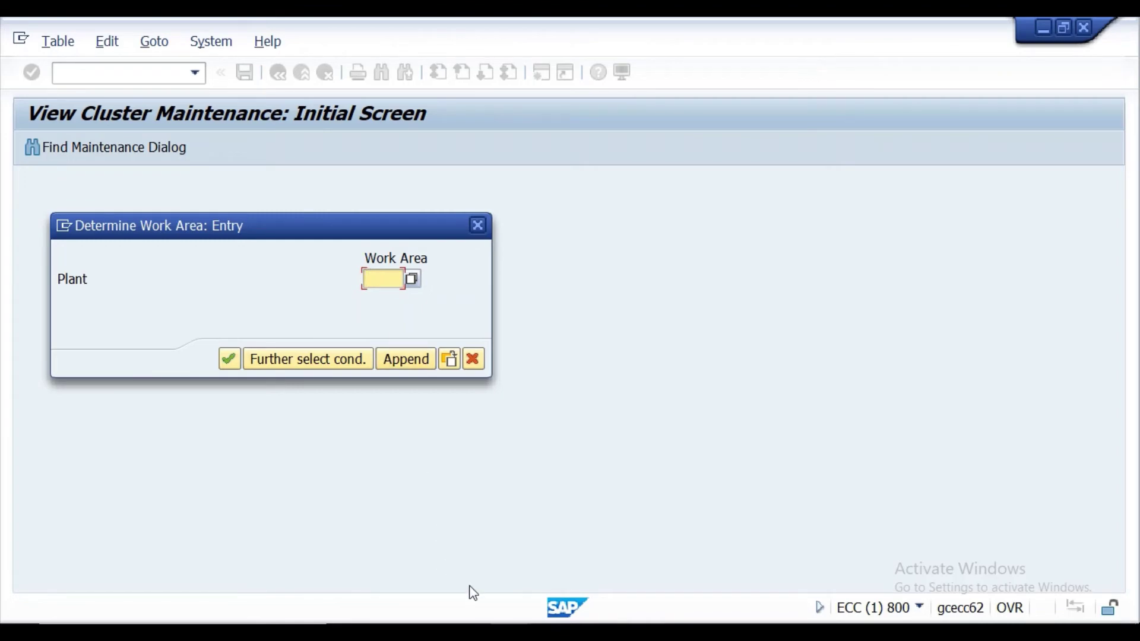
Enter work area plant PPNO to list its storage locations PPS1, PPS2 and PPS3.
{"action": "key", "text": "alt+Tab"}
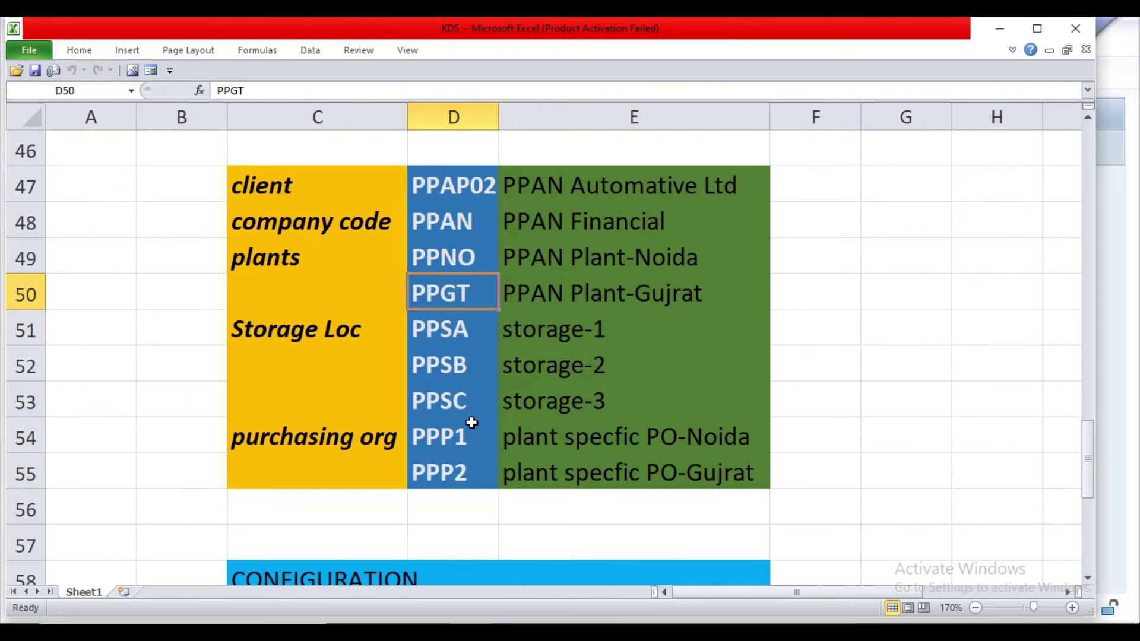
{"action": "left_click", "coordinate": [512, 620]}
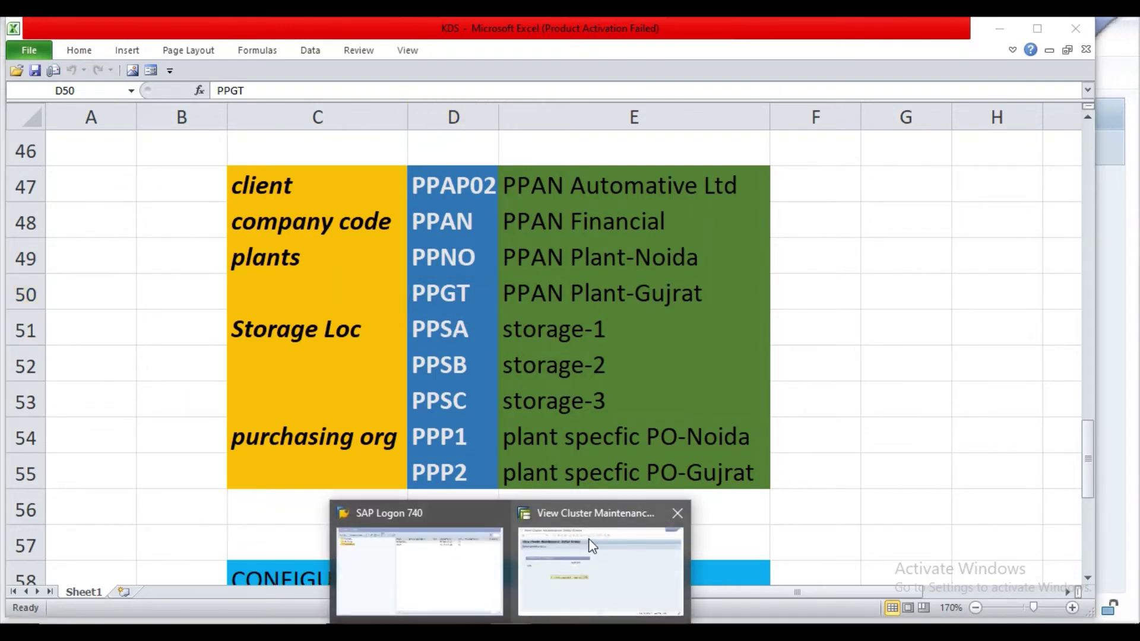
{"action": "left_click", "coordinate": [596, 558]}
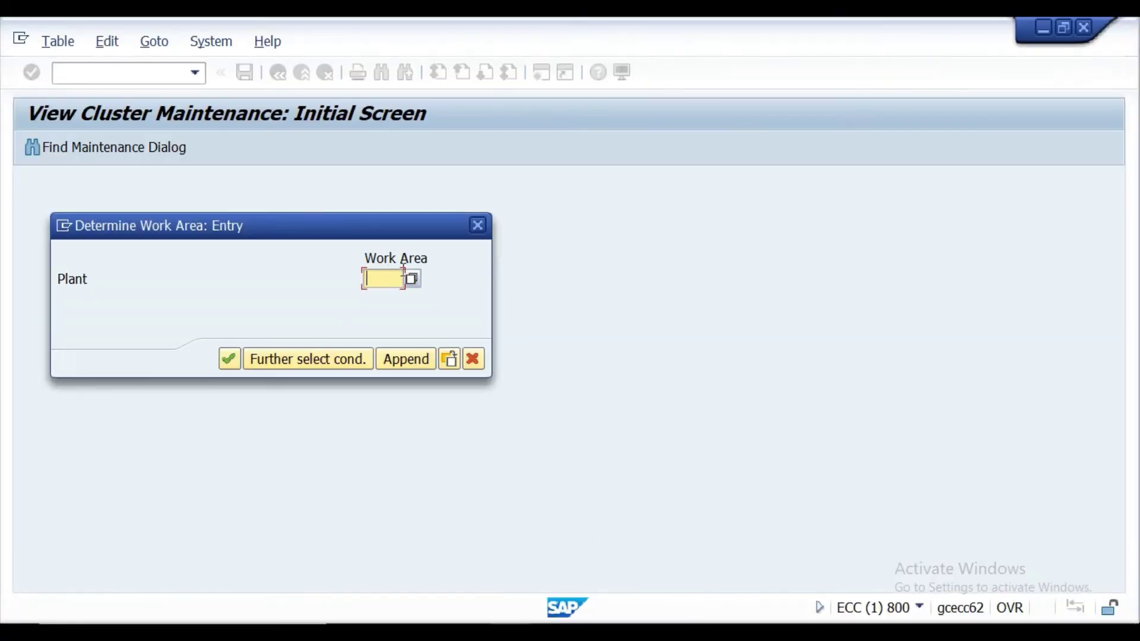
{"action": "type", "text": "PPNO"}
{"action": "left_click", "coordinate": [235, 362]}
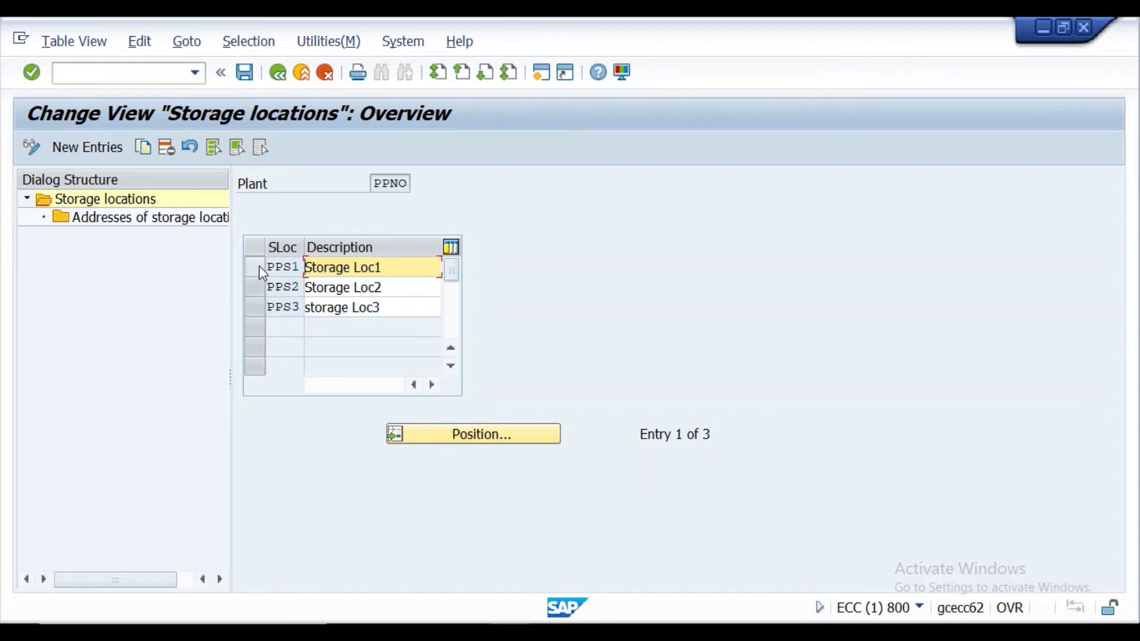
Delete storage locations PPS1, PPS2 and PPS3 and save under the customizing request.
{"action": "left_click_drag", "start_coordinate": [258, 266], "coordinate": [259, 302]}
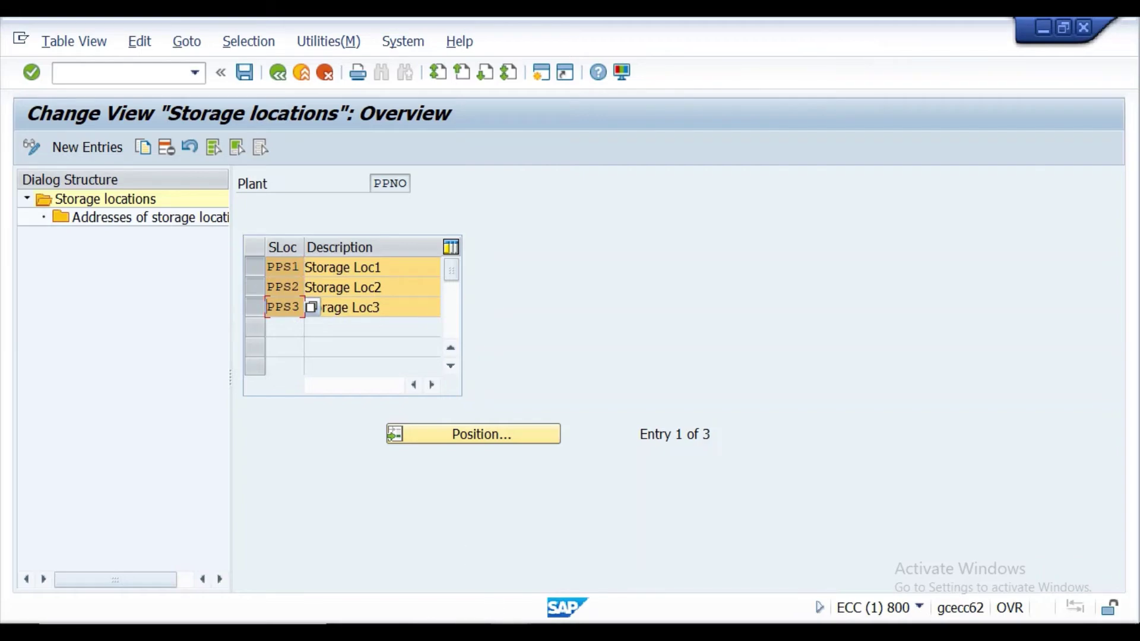
{"action": "key", "text": "alt+Tab"}
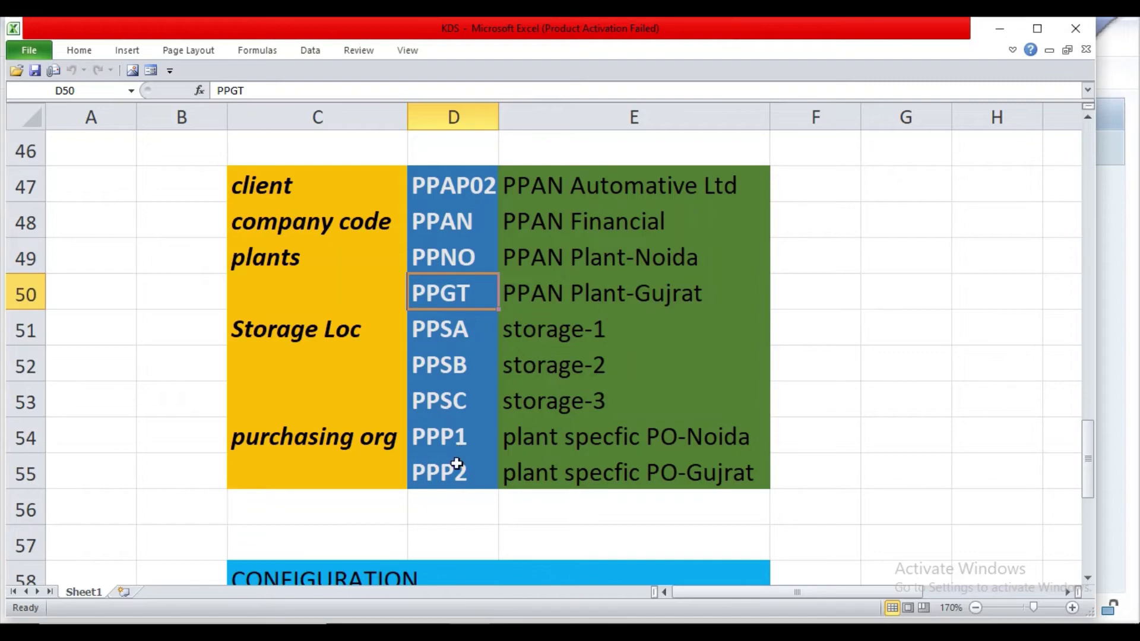
{"action": "left_click", "coordinate": [594, 585]}
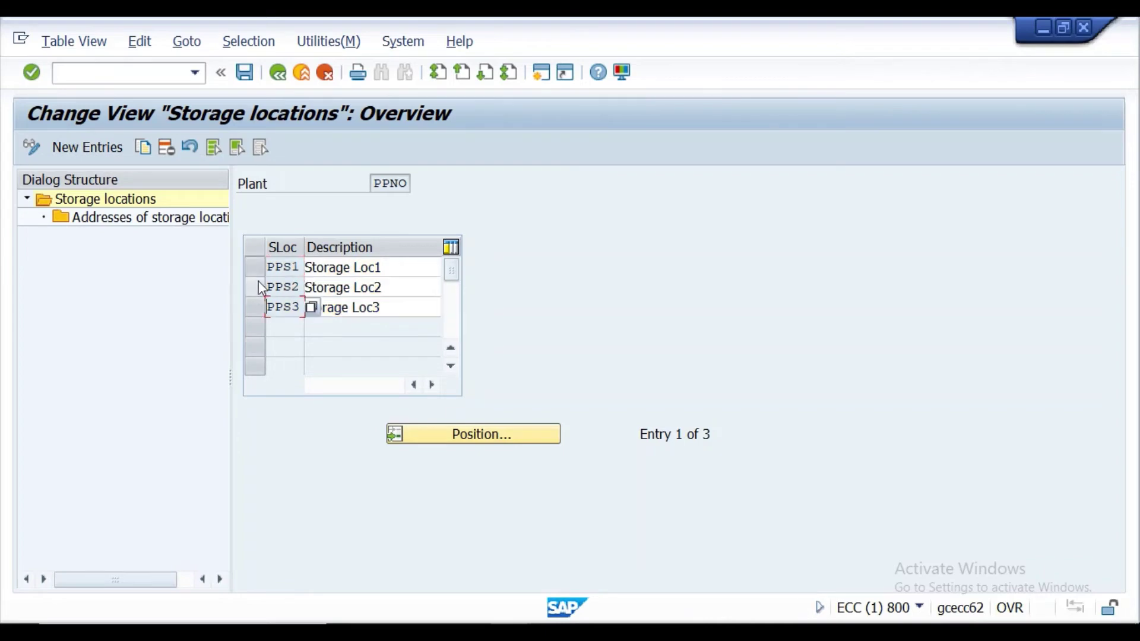
{"action": "left_click", "coordinate": [212, 148]}
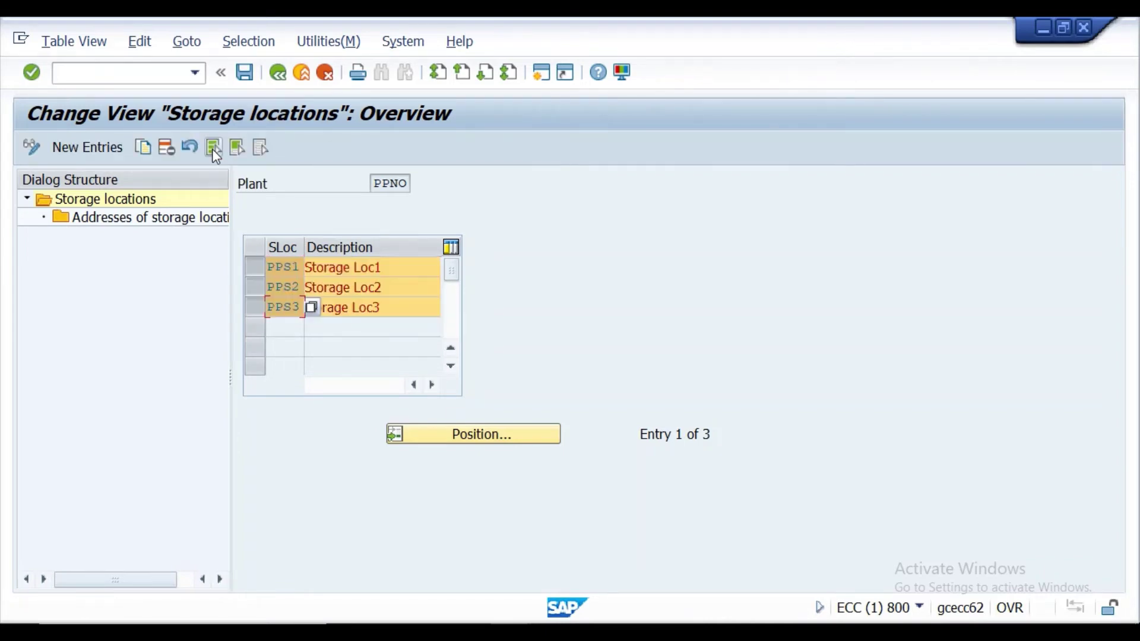
{"action": "left_click", "coordinate": [165, 150]}
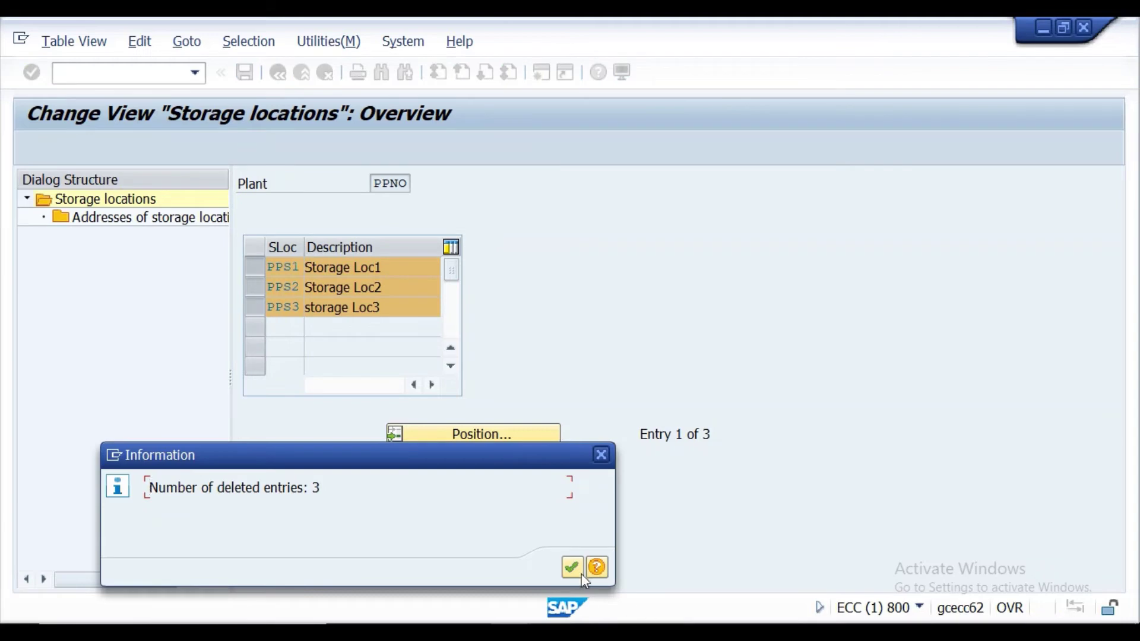
{"action": "left_click", "coordinate": [573, 565]}
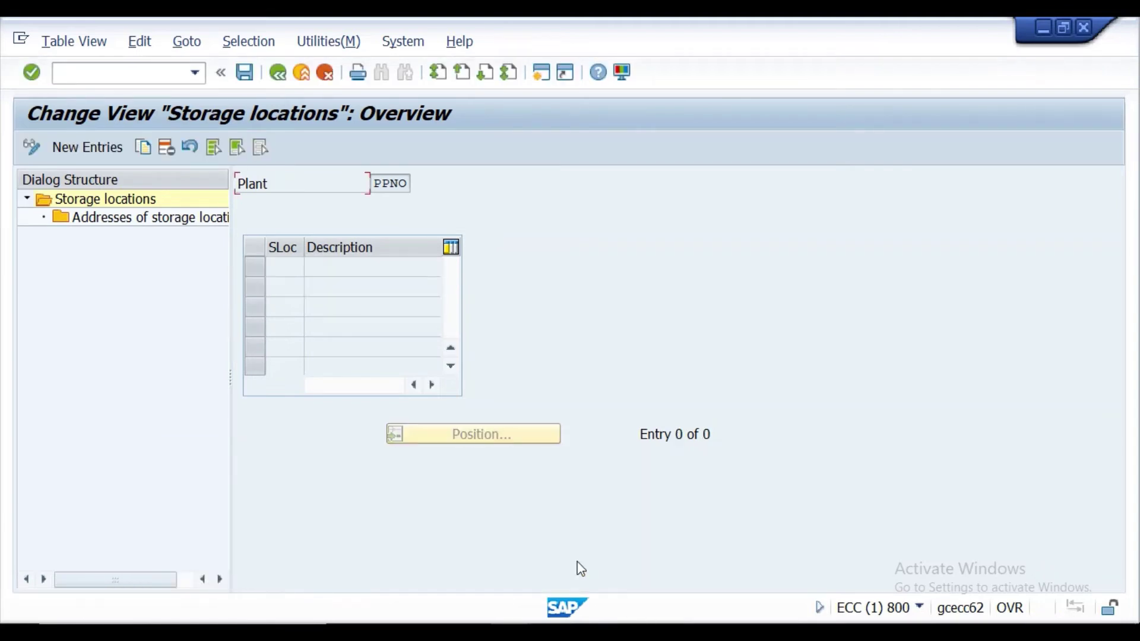
{"action": "left_click", "coordinate": [244, 72]}
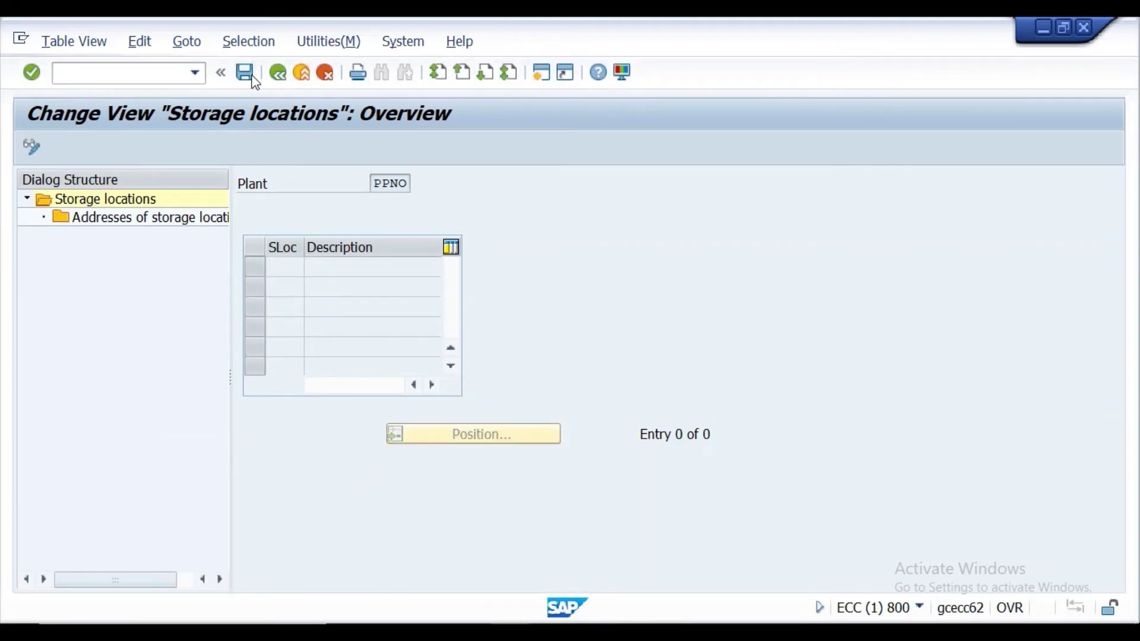
{"action": "left_click", "coordinate": [374, 359]}
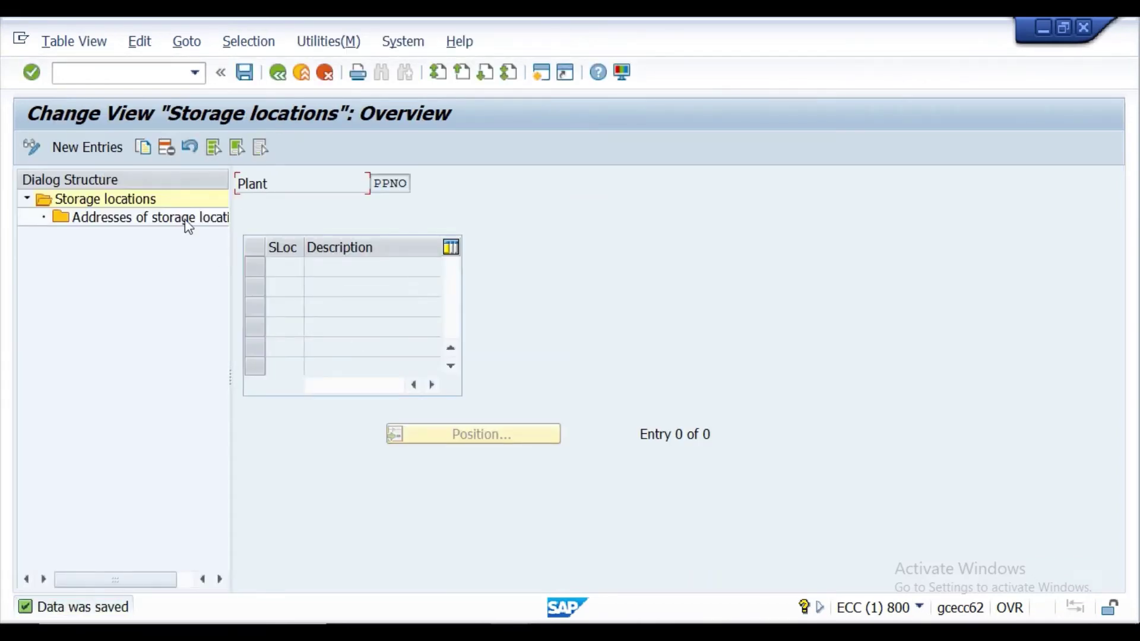
Add new storage location entries PPSA, PPSB and PPSC copied from the Excel workbook's D51 range.
{"action": "left_click", "coordinate": [80, 149]}
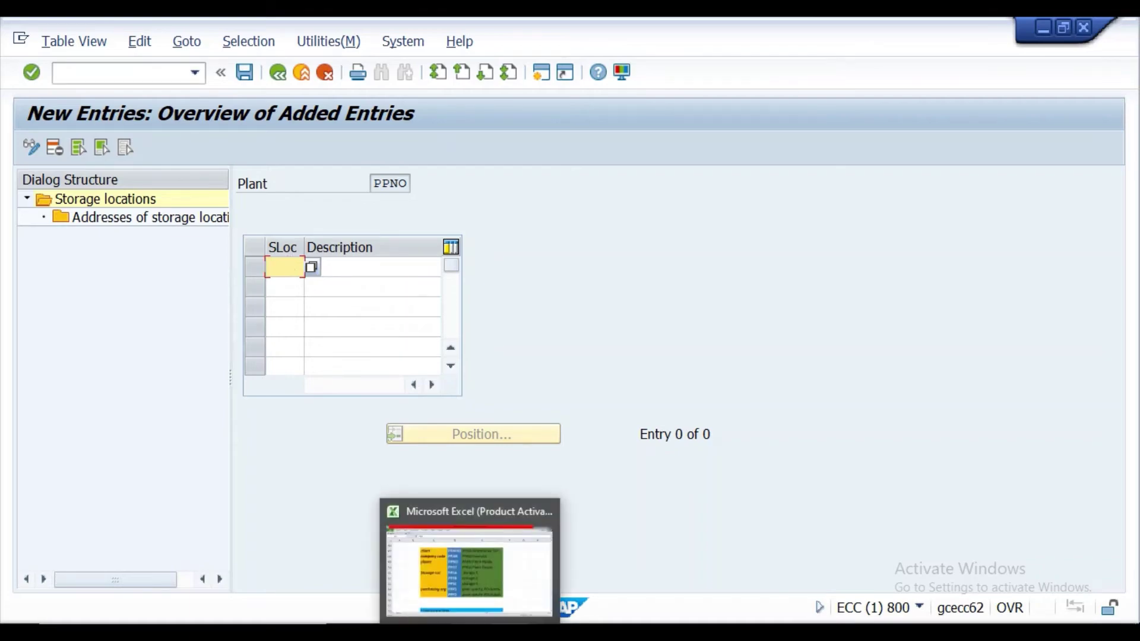
{"action": "left_click", "coordinate": [469, 558]}
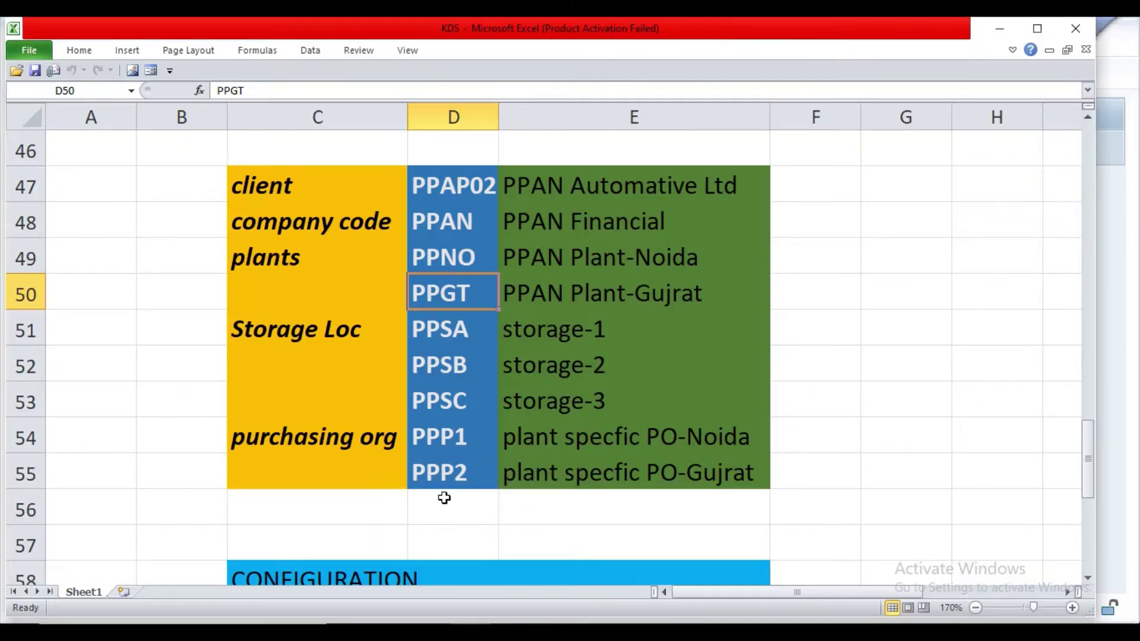
{"action": "left_click", "coordinate": [461, 342]}
{"action": "left_click_drag", "start_coordinate": [462, 344], "coordinate": [470, 394]}
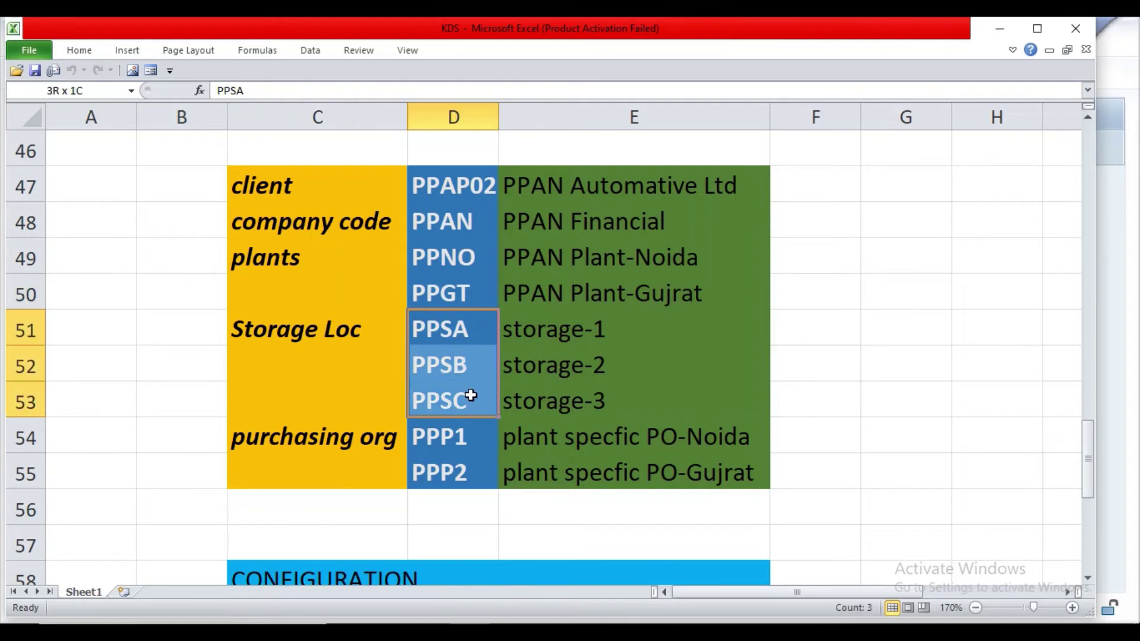
{"action": "key", "text": "ctrl+c"}
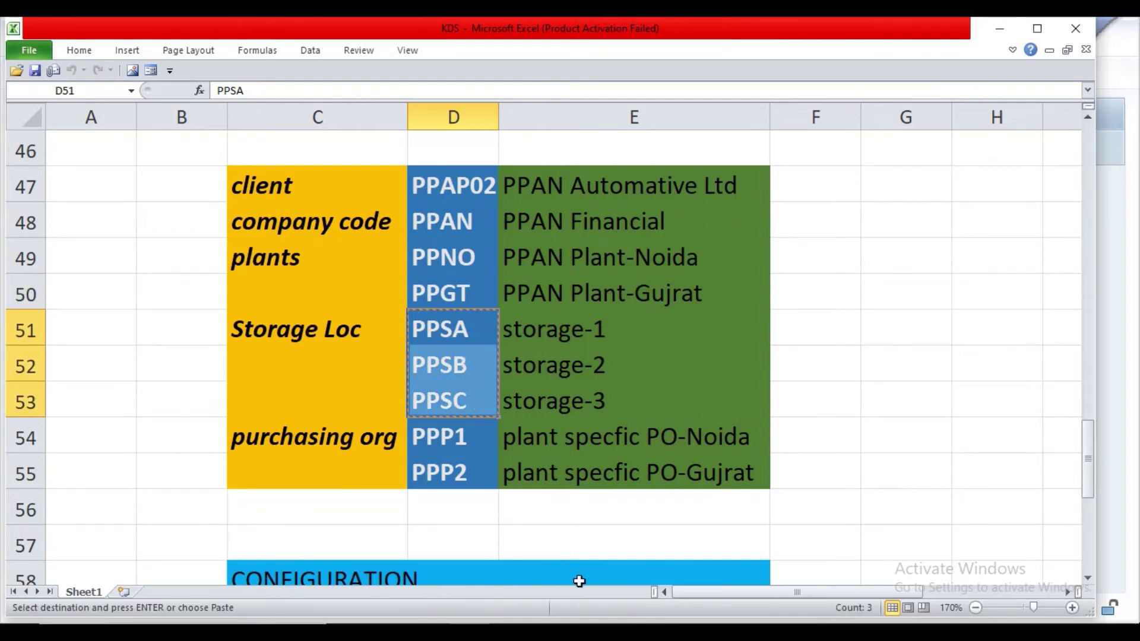
{"action": "left_click", "coordinate": [511, 632]}
{"action": "left_click", "coordinate": [595, 575]}
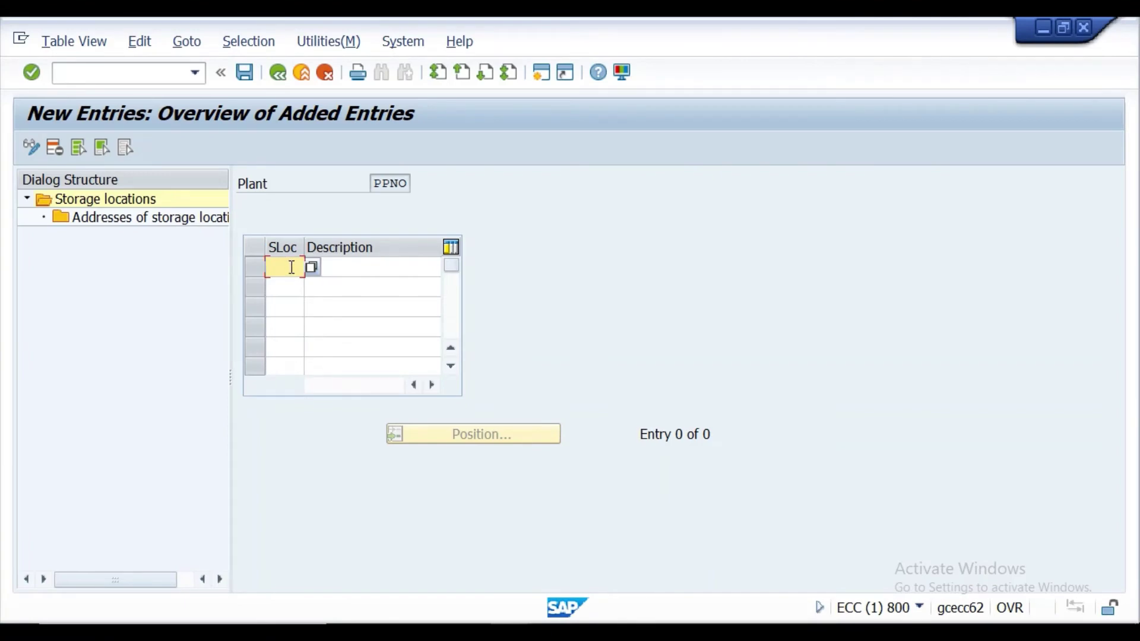
{"action": "key", "text": "ctrl+v"}
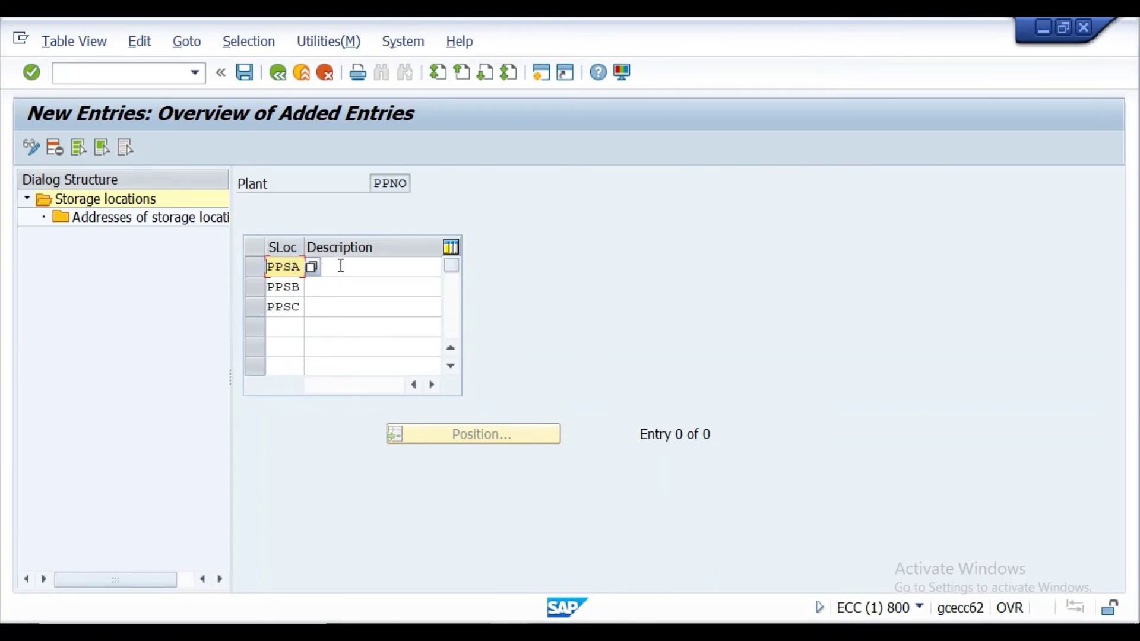
Describe them as Storage Loc1, Storage Loc2 and storage Loc3, confirm, and save.
{"action": "left_click", "coordinate": [341, 266]}
{"action": "type", "text": "S"}
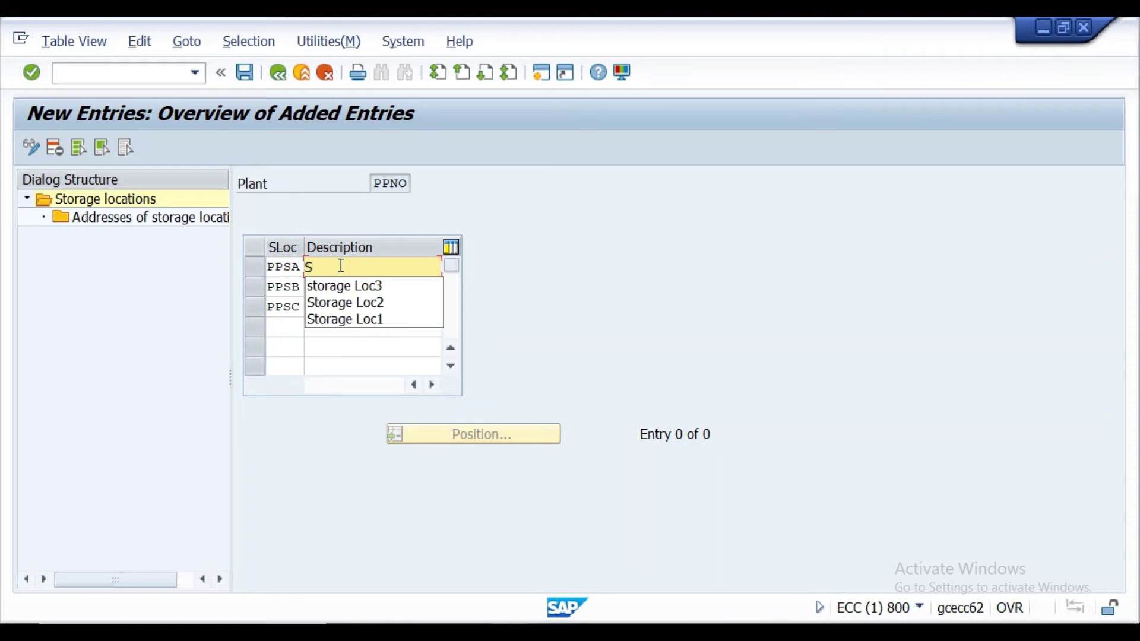
{"action": "left_click", "coordinate": [355, 314]}
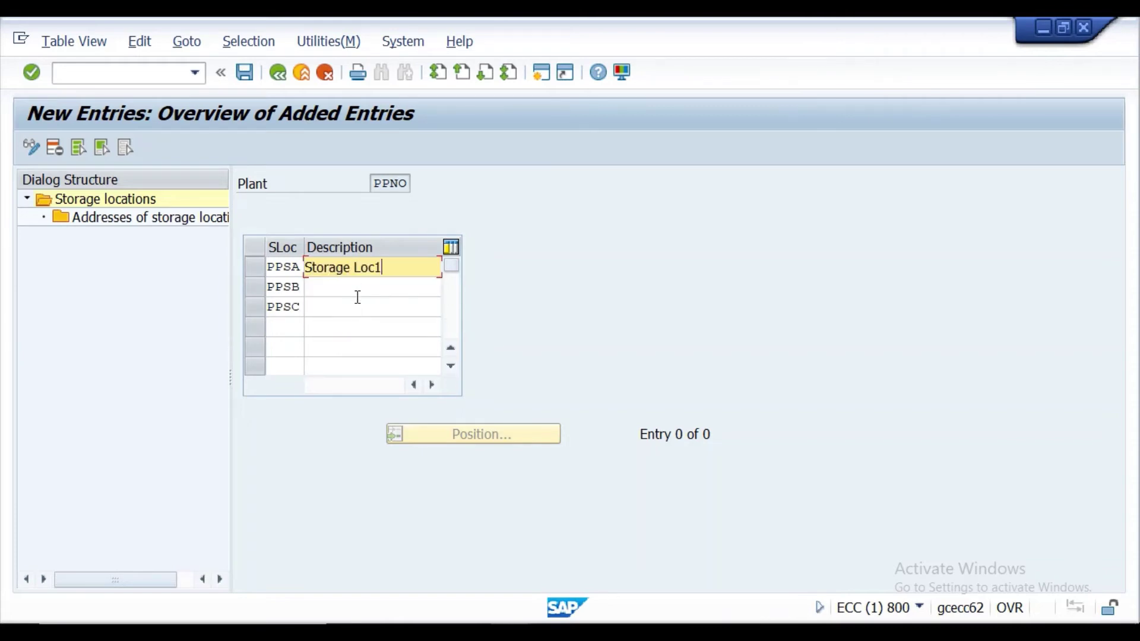
{"action": "left_click", "coordinate": [356, 291]}
{"action": "type", "text": "A"}
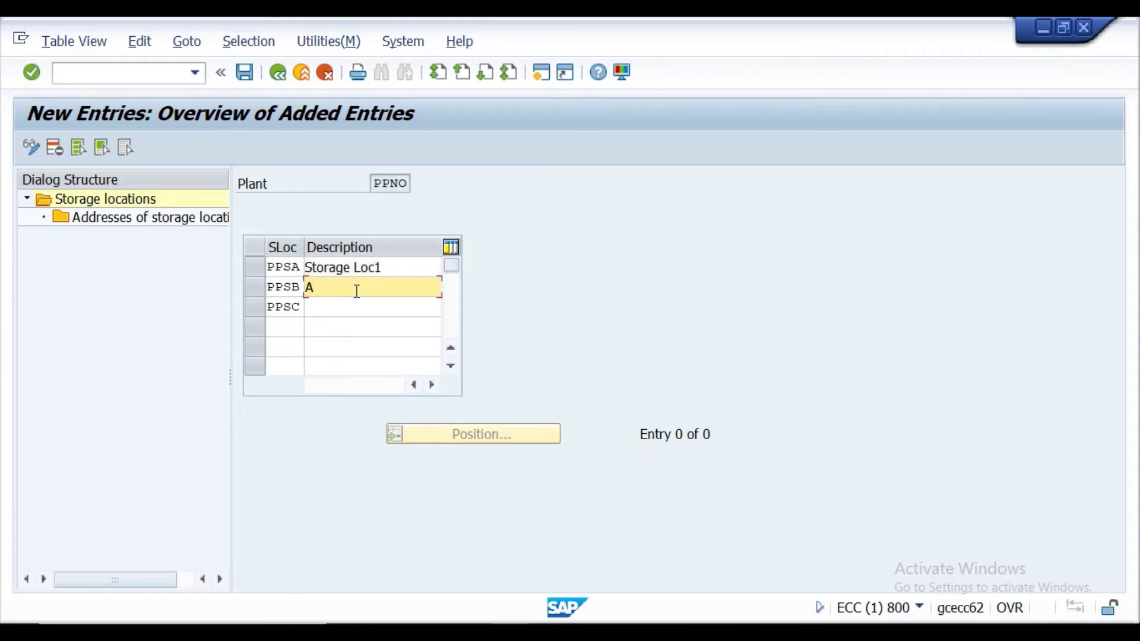
{"action": "key", "text": "BackSpace"}
{"action": "type", "text": "S"}
{"action": "left_click", "coordinate": [355, 321]}
{"action": "left_click", "coordinate": [362, 315]}
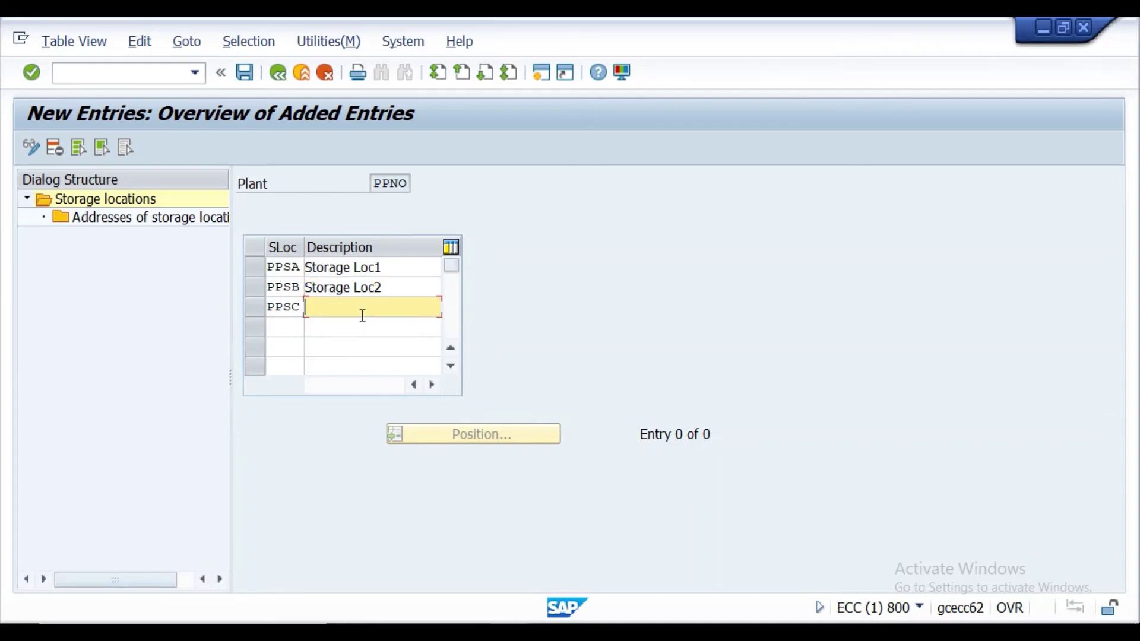
{"action": "type", "text": "s"}
{"action": "left_click", "coordinate": [366, 324]}
{"action": "left_click", "coordinate": [31, 72]}
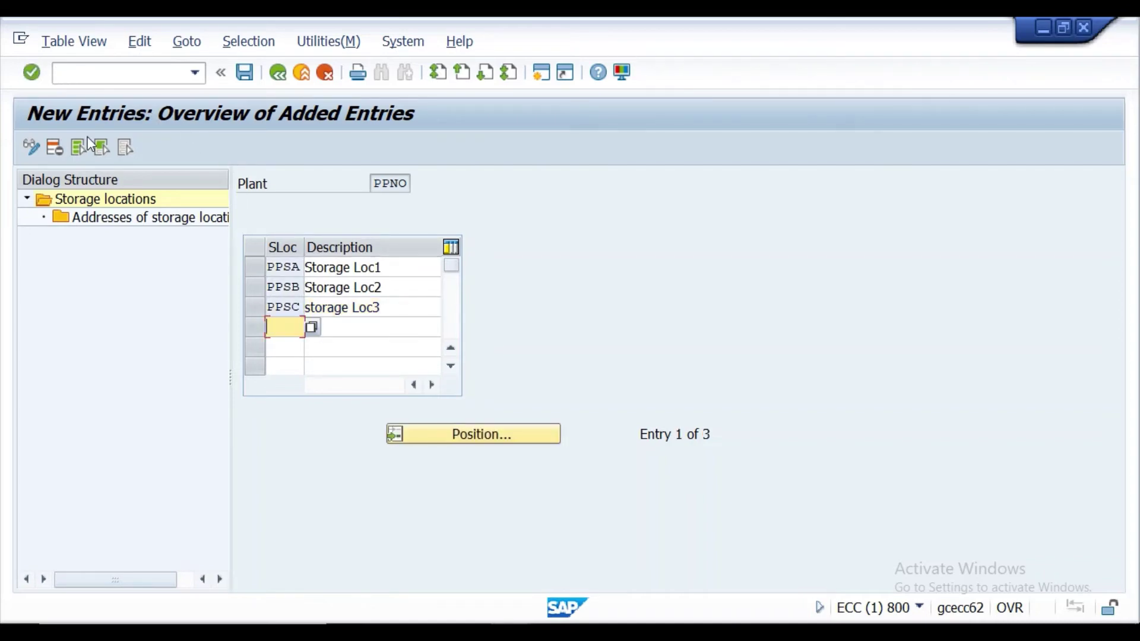
{"action": "left_click", "coordinate": [245, 73]}
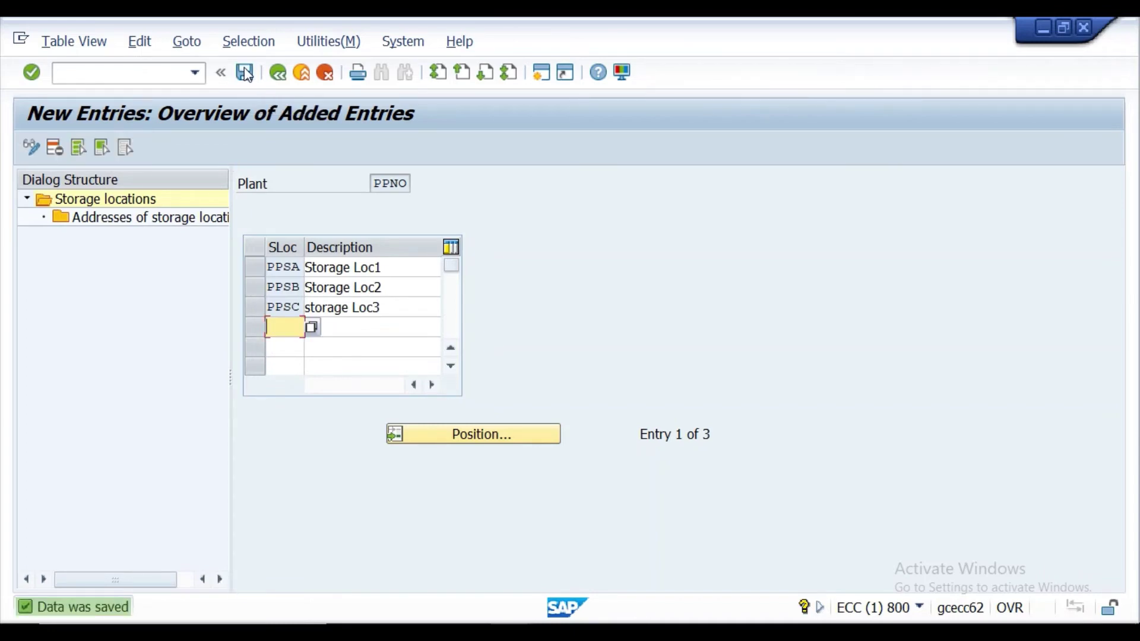
Reopen Maintain storage location for plant PPNO to check PPSA–PPSC, then go back to the IMG tree.
{"action": "left_click", "coordinate": [277, 73]}
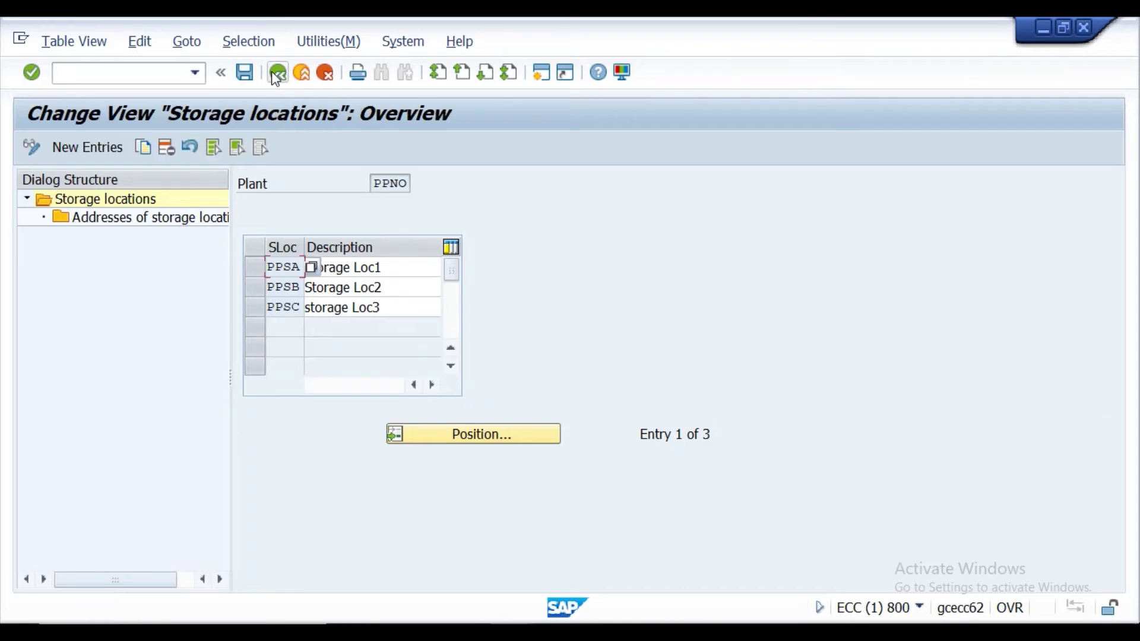
{"action": "left_click", "coordinate": [275, 75]}
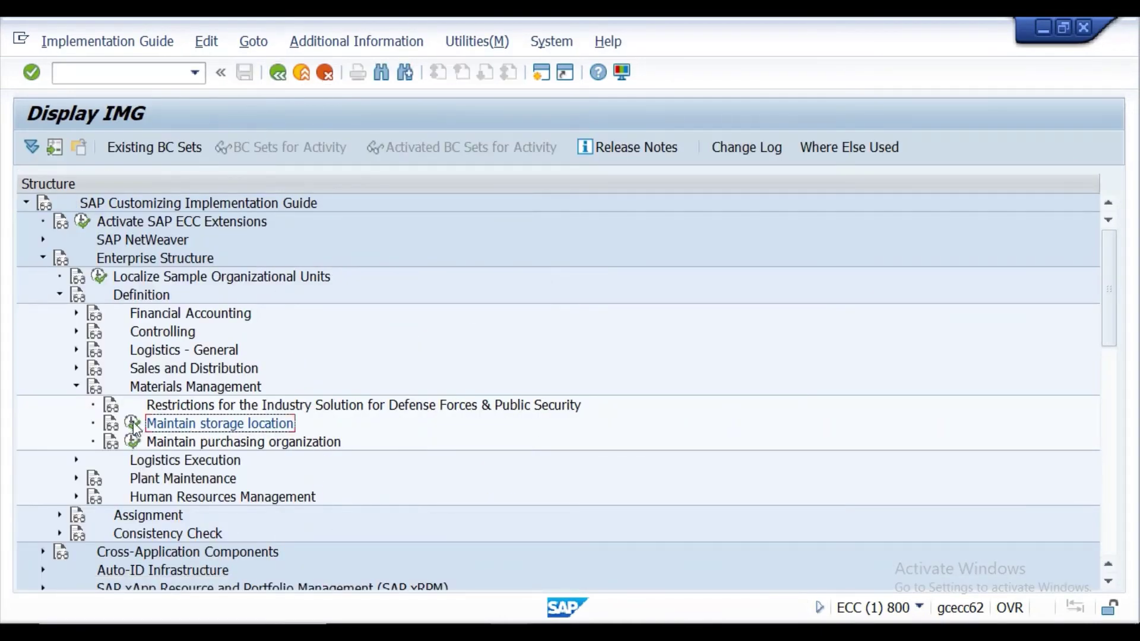
{"action": "left_click", "coordinate": [133, 423]}
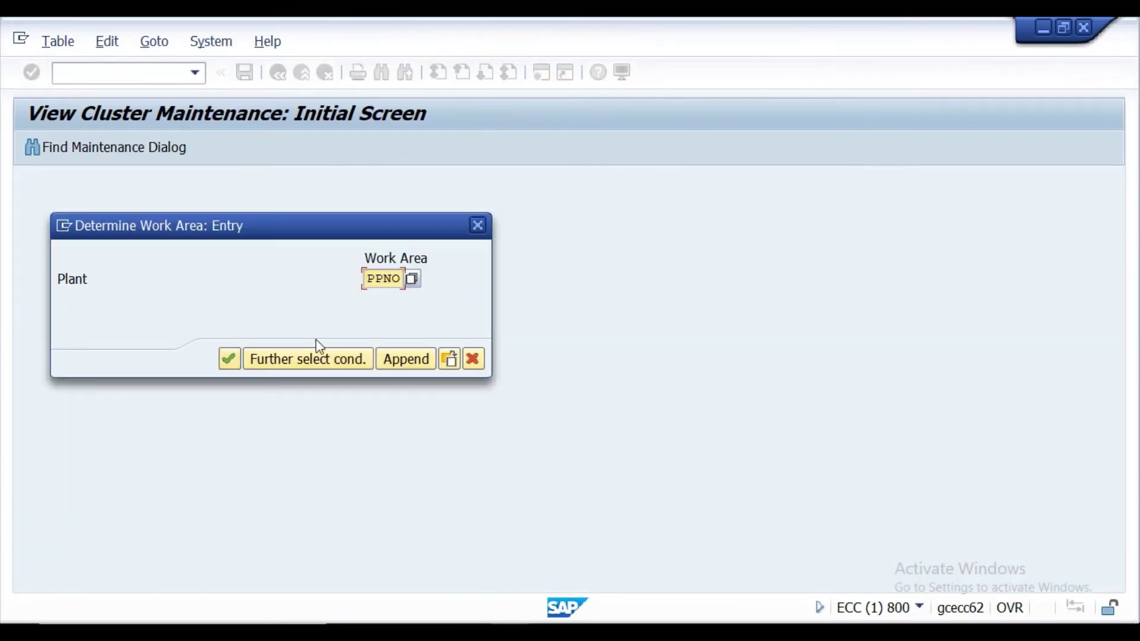
{"action": "left_click", "coordinate": [230, 362]}
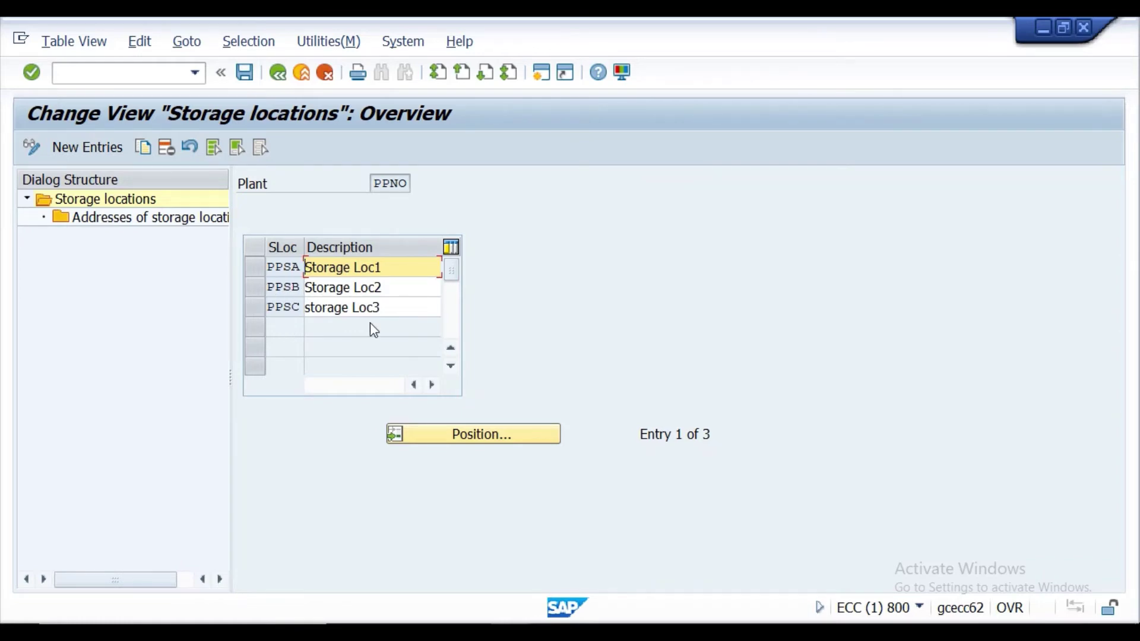
{"action": "left_click", "coordinate": [279, 73]}
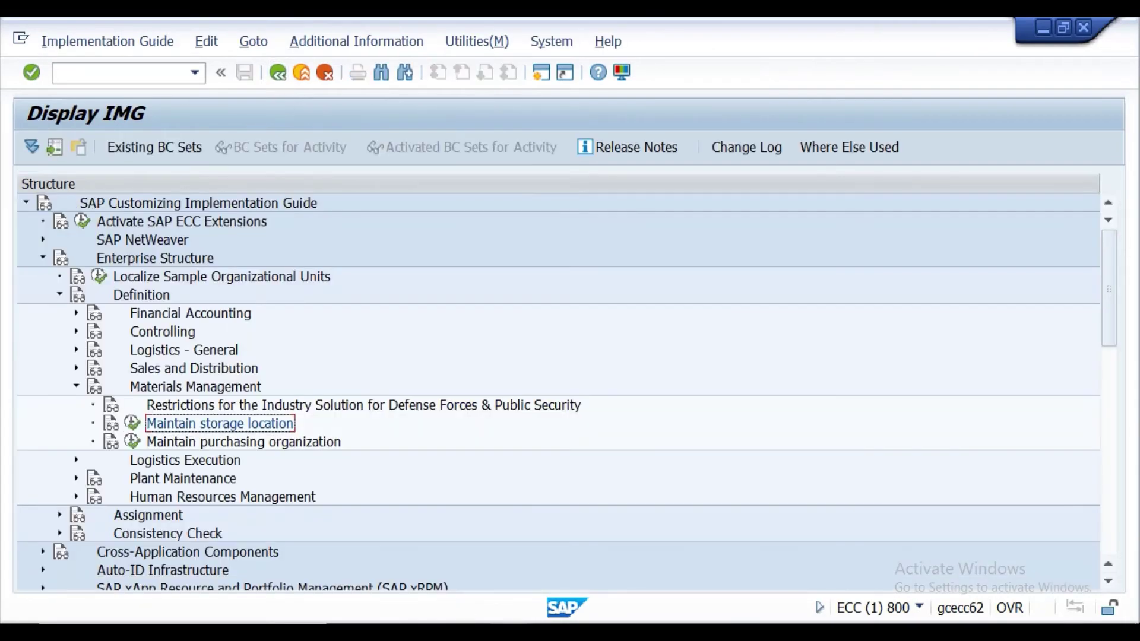
Scroll the Word notes through Define storage Locations down to 'Click enter and save' on page 15.
{"action": "mouse_move", "coordinate": [551, 632]}
{"action": "scroll", "coordinate": [536, 567], "scroll_direction": "down", "scroll_amount": 5}
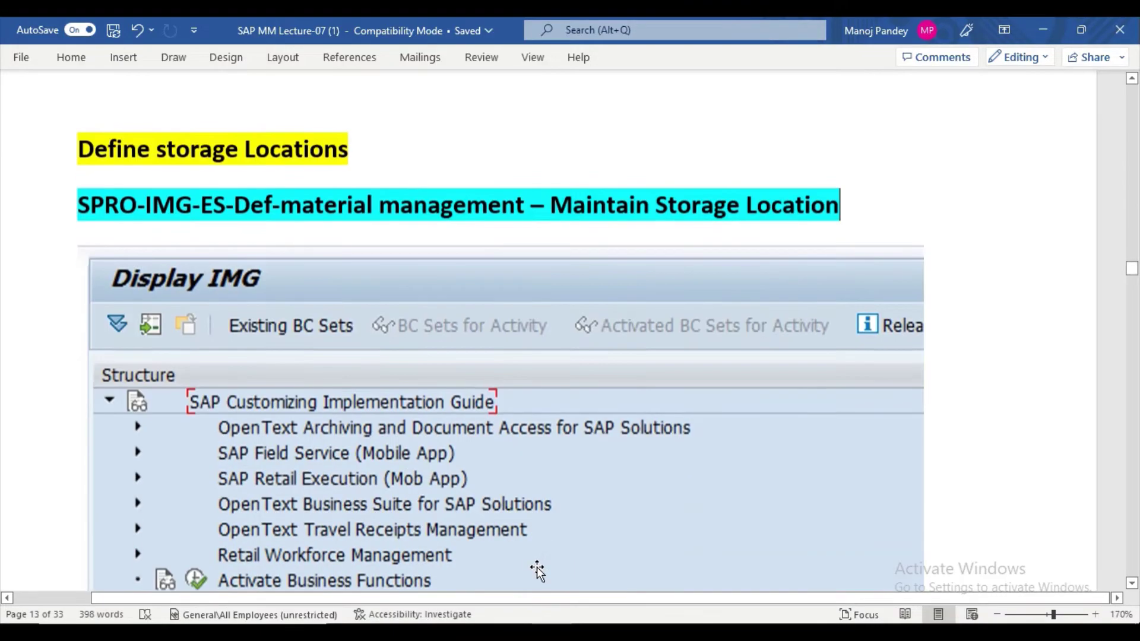
{"action": "scroll", "coordinate": [539, 567], "scroll_direction": "up", "scroll_amount": 1}
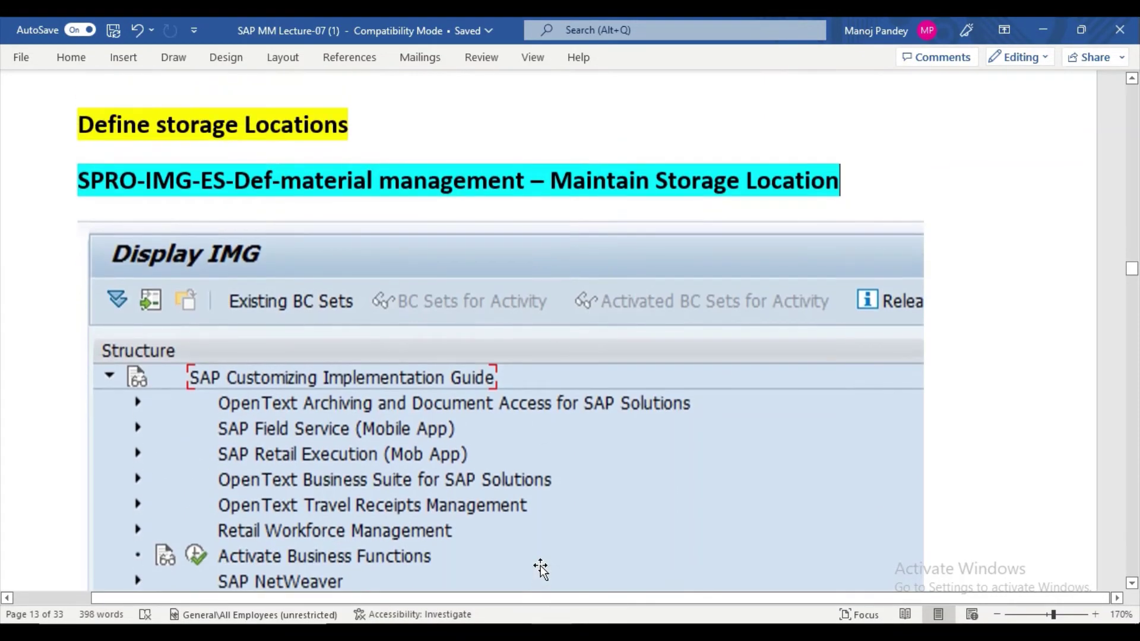
{"action": "scroll", "coordinate": [529, 543], "scroll_direction": "down", "scroll_amount": 5}
{"action": "scroll", "coordinate": [279, 474], "scroll_direction": "down", "scroll_amount": 7}
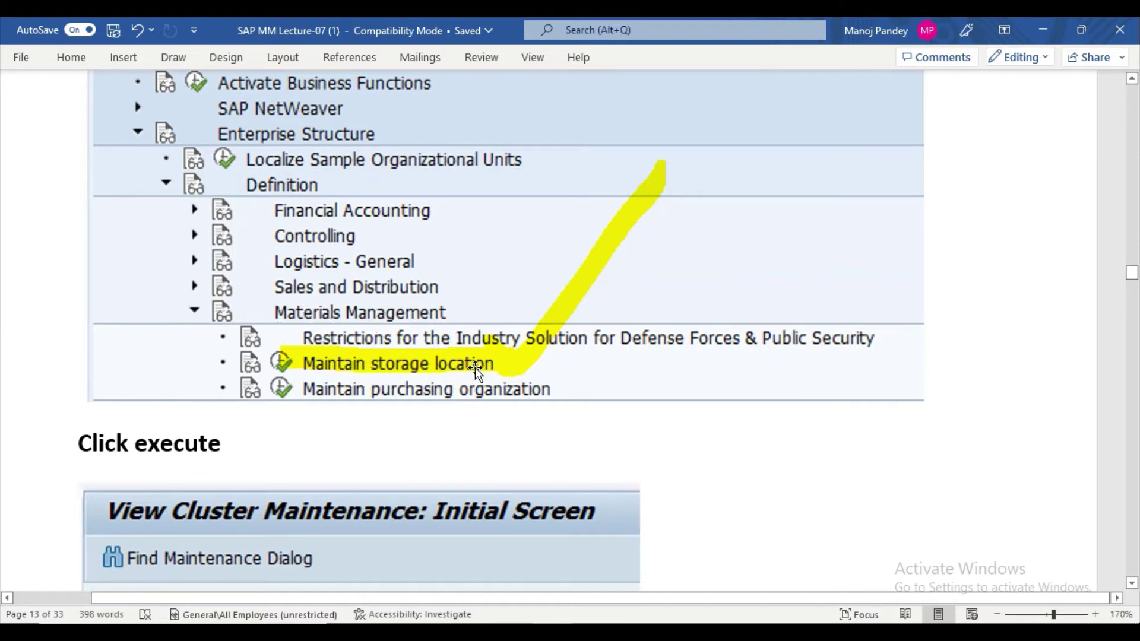
{"action": "scroll", "coordinate": [474, 371], "scroll_direction": "down", "scroll_amount": 5}
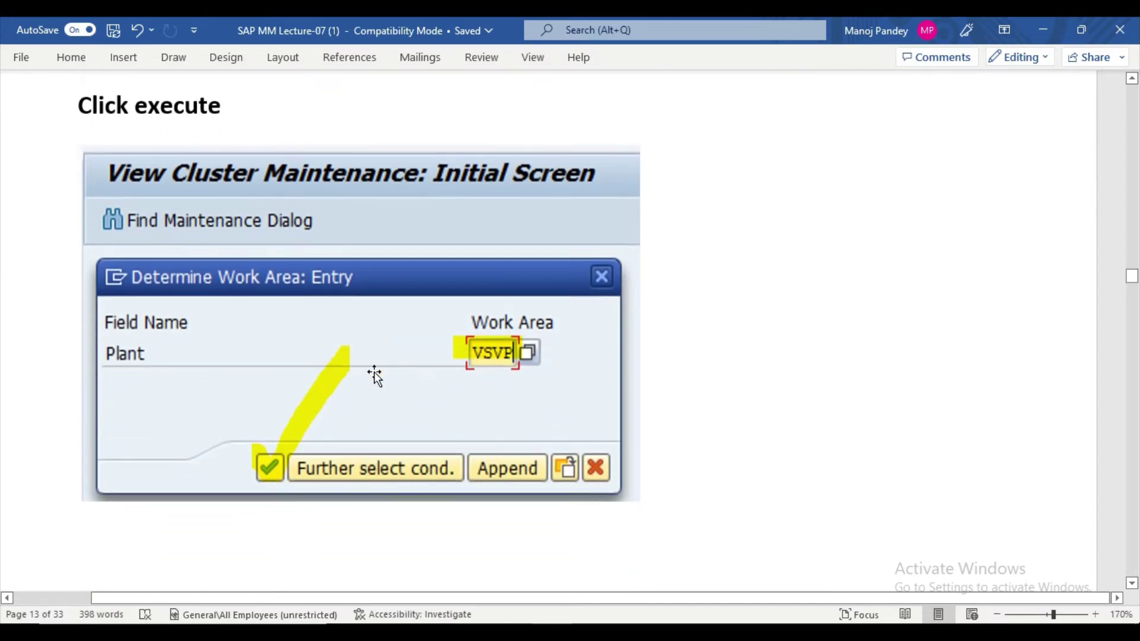
{"action": "scroll", "coordinate": [507, 371], "scroll_direction": "down", "scroll_amount": 2}
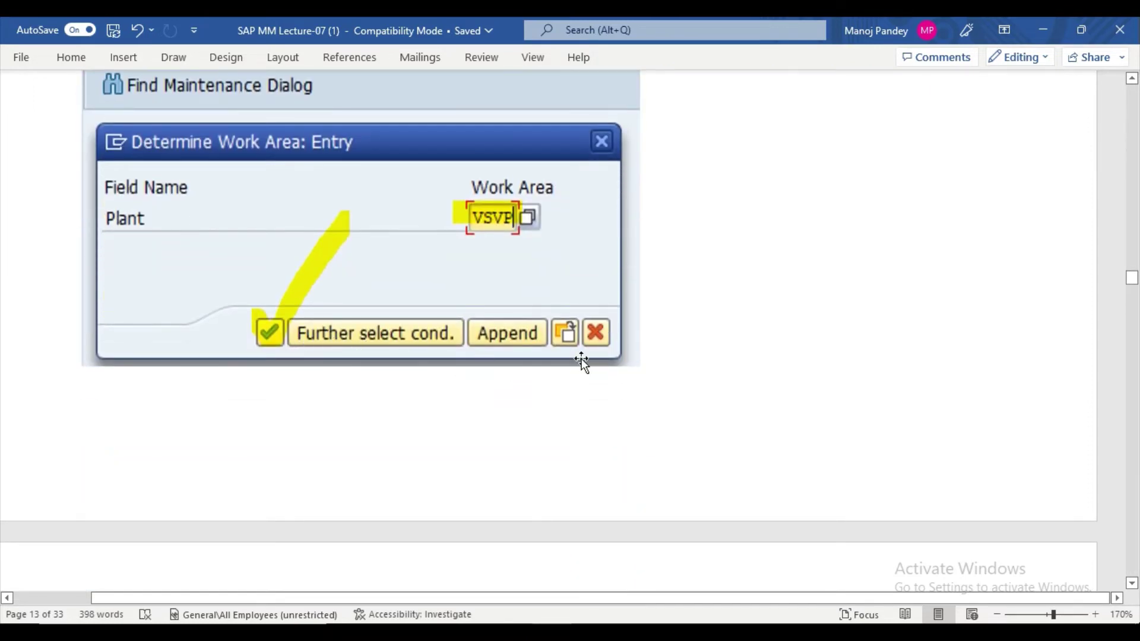
{"action": "scroll", "coordinate": [583, 359], "scroll_direction": "down", "scroll_amount": 8}
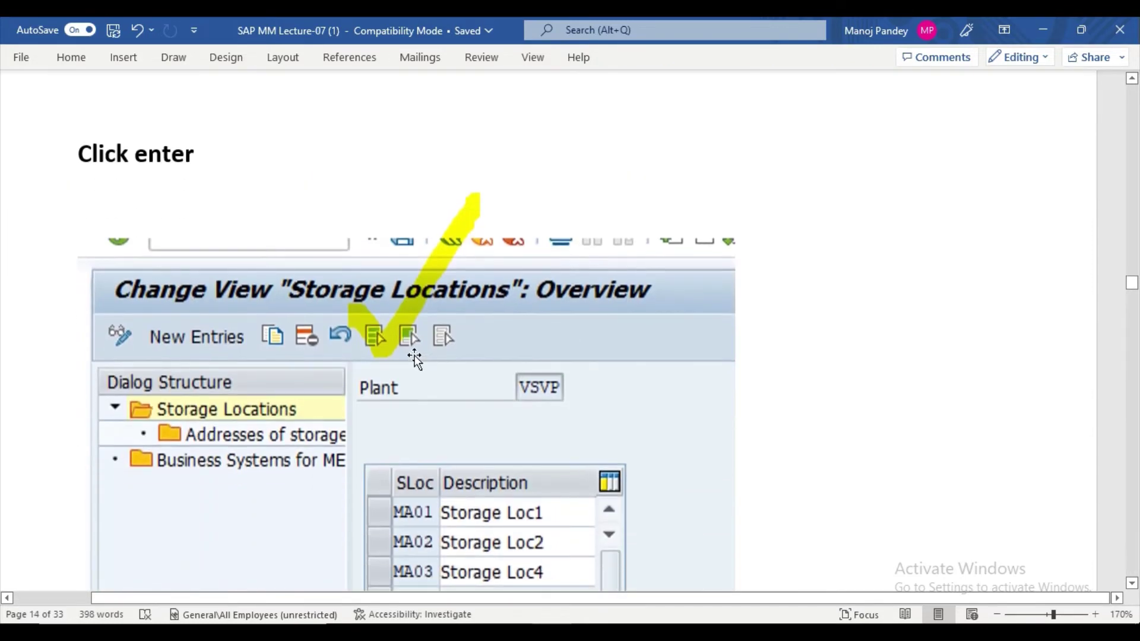
{"action": "scroll", "coordinate": [412, 350], "scroll_direction": "up", "scroll_amount": 3}
{"action": "scroll", "coordinate": [412, 351], "scroll_direction": "down", "scroll_amount": 2}
{"action": "scroll", "coordinate": [411, 350], "scroll_direction": "down", "scroll_amount": 2}
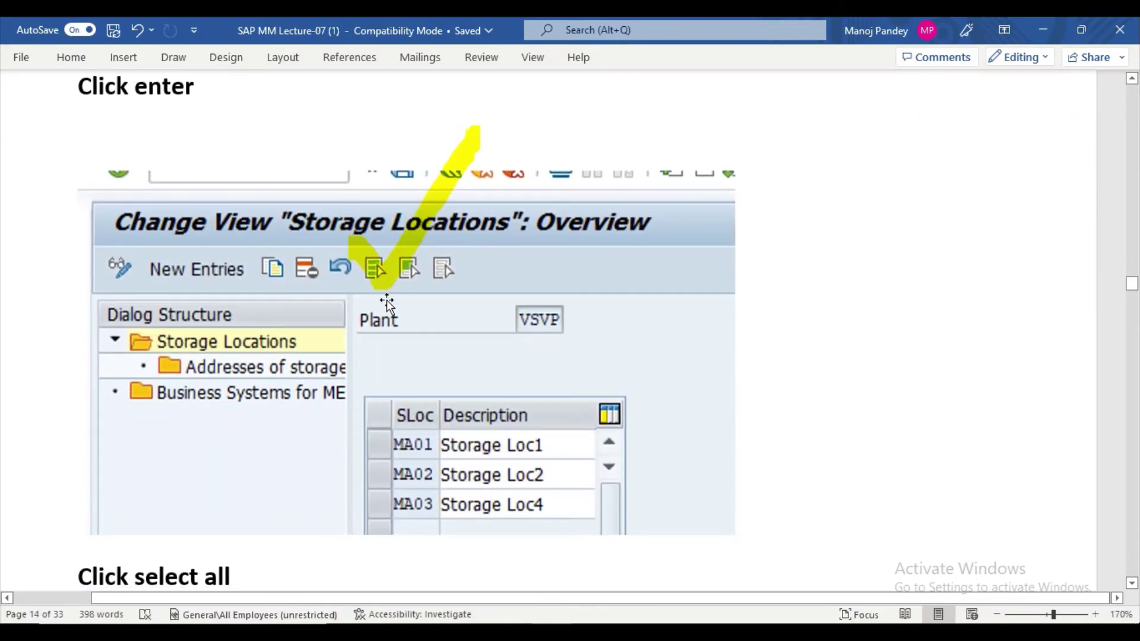
{"action": "scroll", "coordinate": [490, 427], "scroll_direction": "down", "scroll_amount": 2}
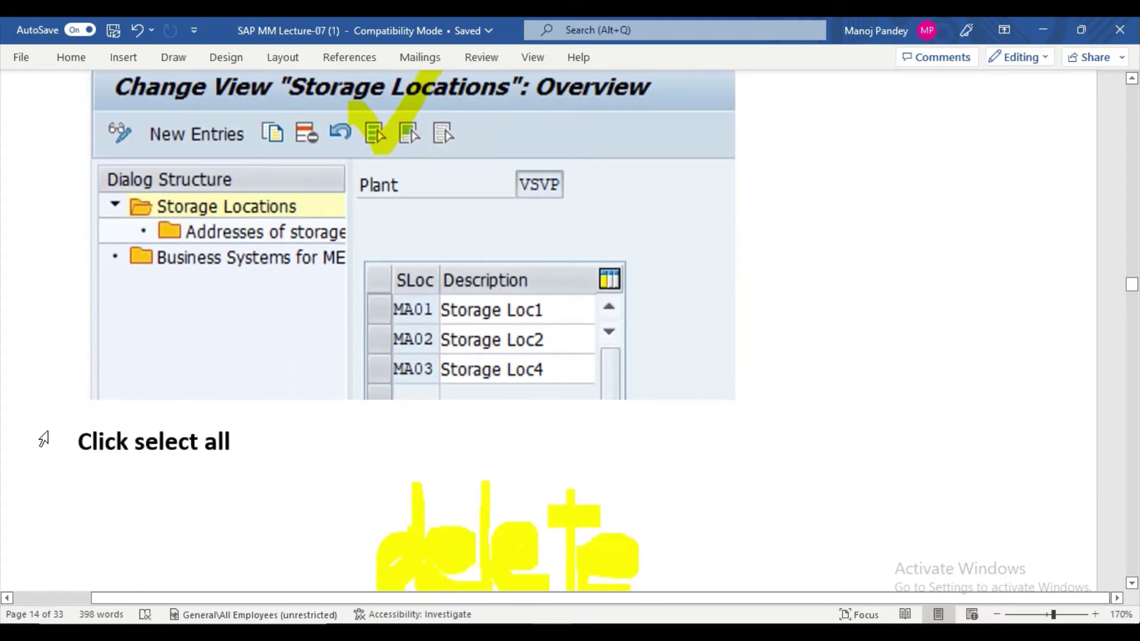
{"action": "scroll", "coordinate": [450, 525], "scroll_direction": "down", "scroll_amount": 2}
{"action": "scroll", "coordinate": [450, 526], "scroll_direction": "down", "scroll_amount": 4}
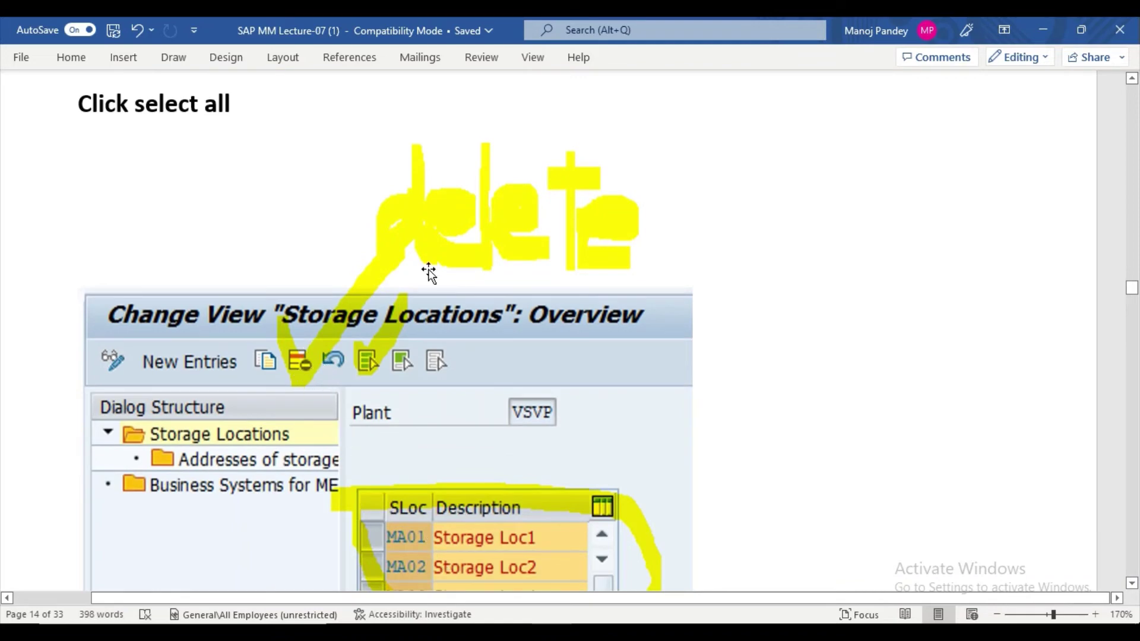
{"action": "scroll", "coordinate": [428, 272], "scroll_direction": "down", "scroll_amount": 6}
{"action": "scroll", "coordinate": [433, 431], "scroll_direction": "down", "scroll_amount": 6}
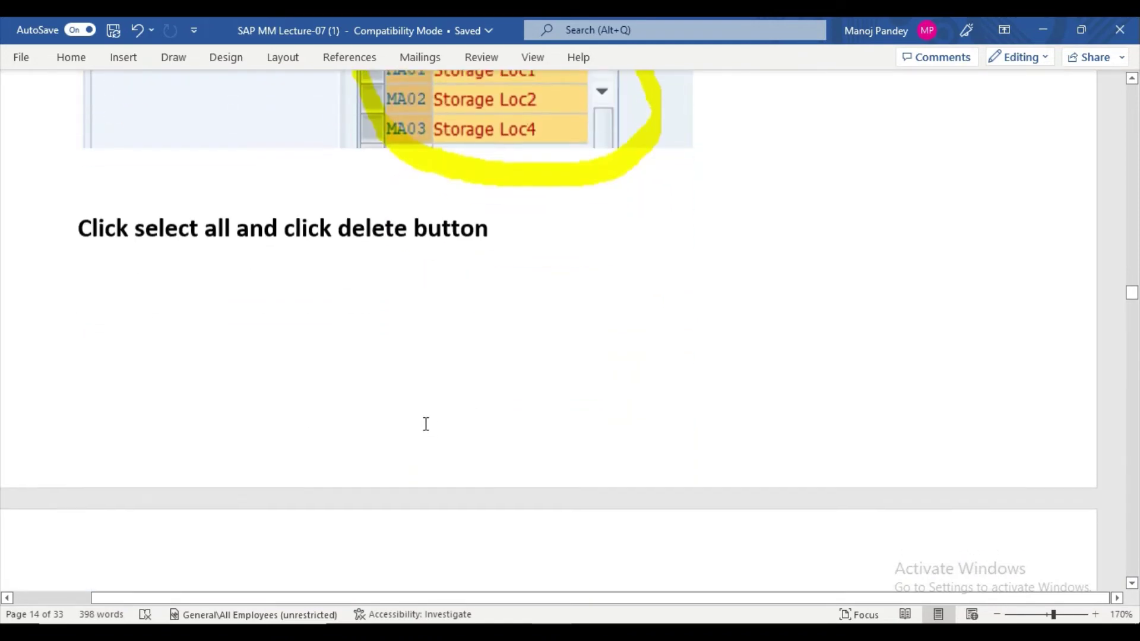
{"action": "scroll", "coordinate": [425, 422], "scroll_direction": "down", "scroll_amount": 8}
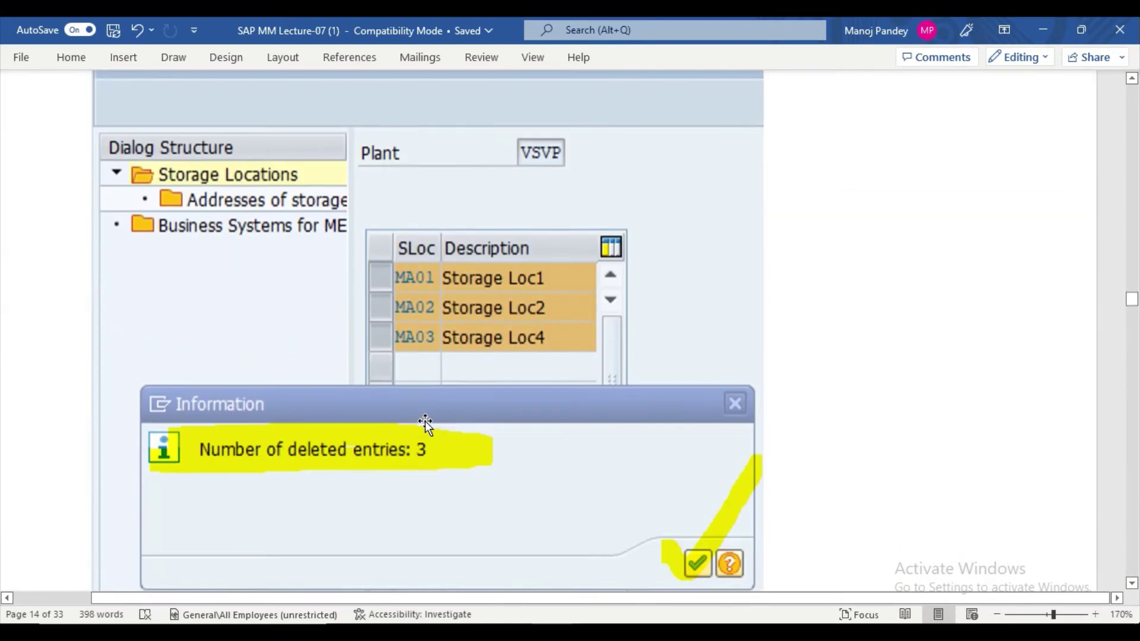
{"action": "scroll", "coordinate": [427, 421], "scroll_direction": "down", "scroll_amount": 2}
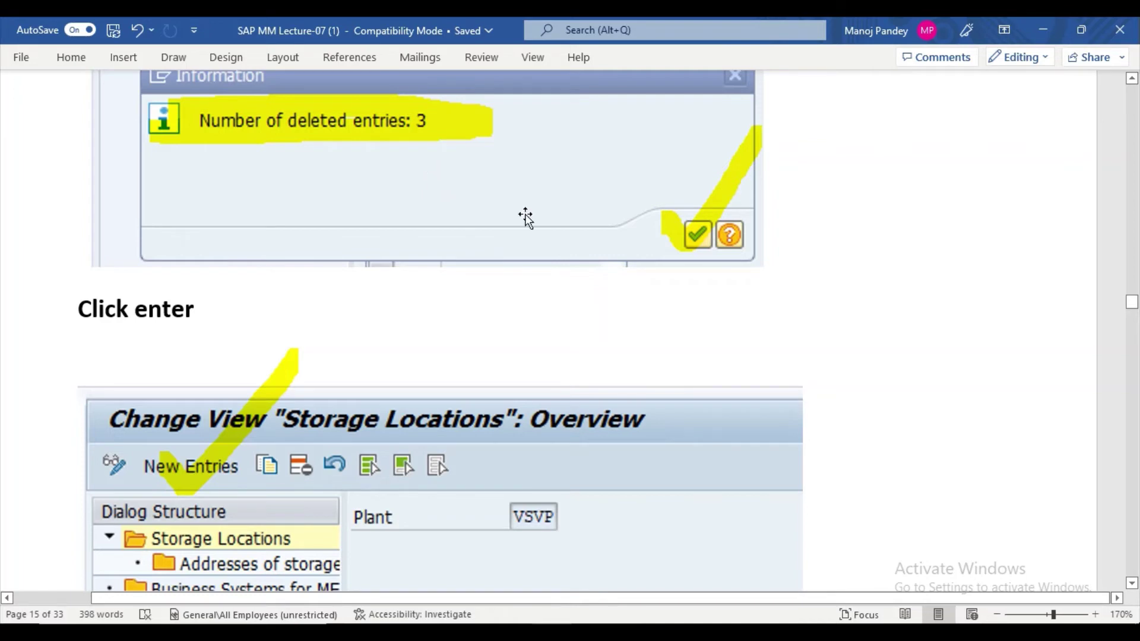
{"action": "scroll", "coordinate": [525, 217], "scroll_direction": "down", "scroll_amount": 2}
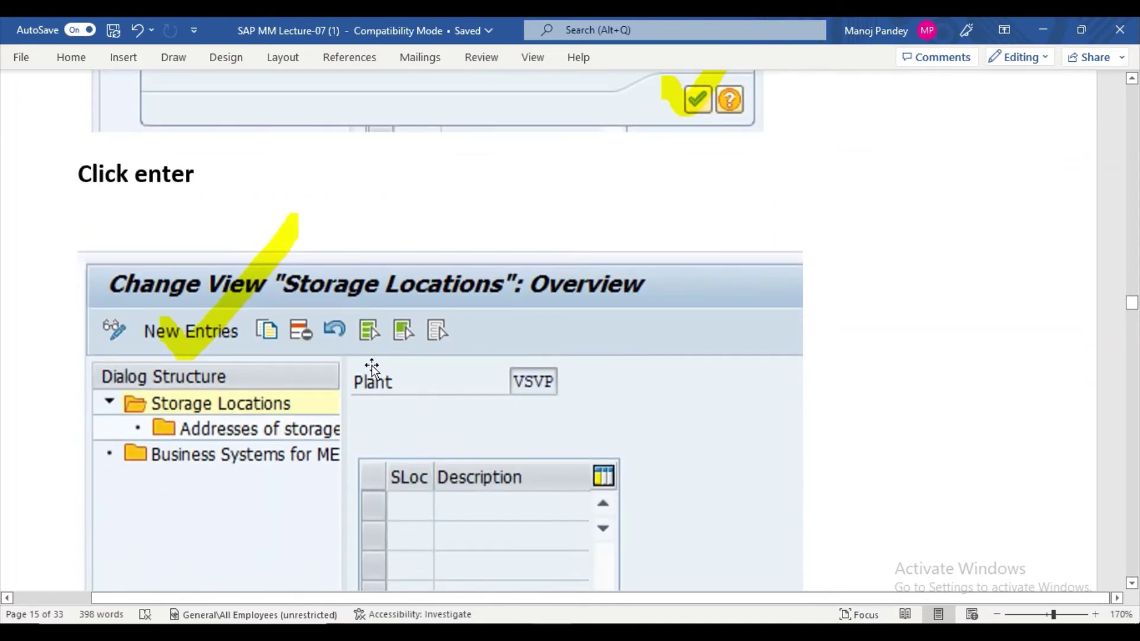
{"action": "scroll", "coordinate": [362, 368], "scroll_direction": "down", "scroll_amount": 2}
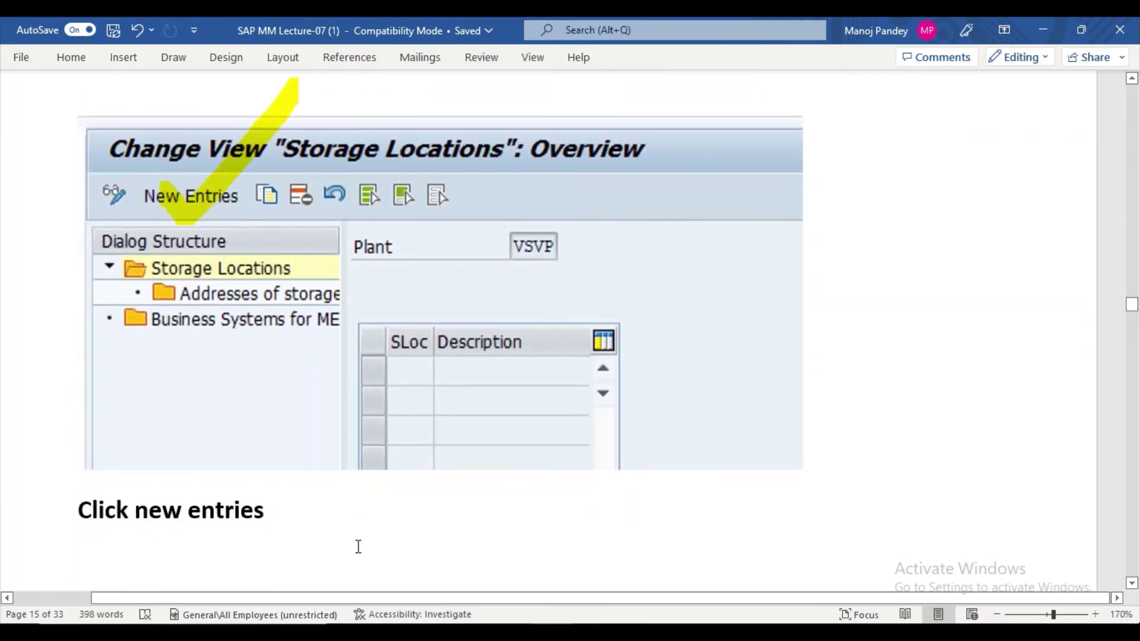
{"action": "scroll", "coordinate": [359, 543], "scroll_direction": "down", "scroll_amount": 6}
{"action": "scroll", "coordinate": [401, 460], "scroll_direction": "down", "scroll_amount": 4}
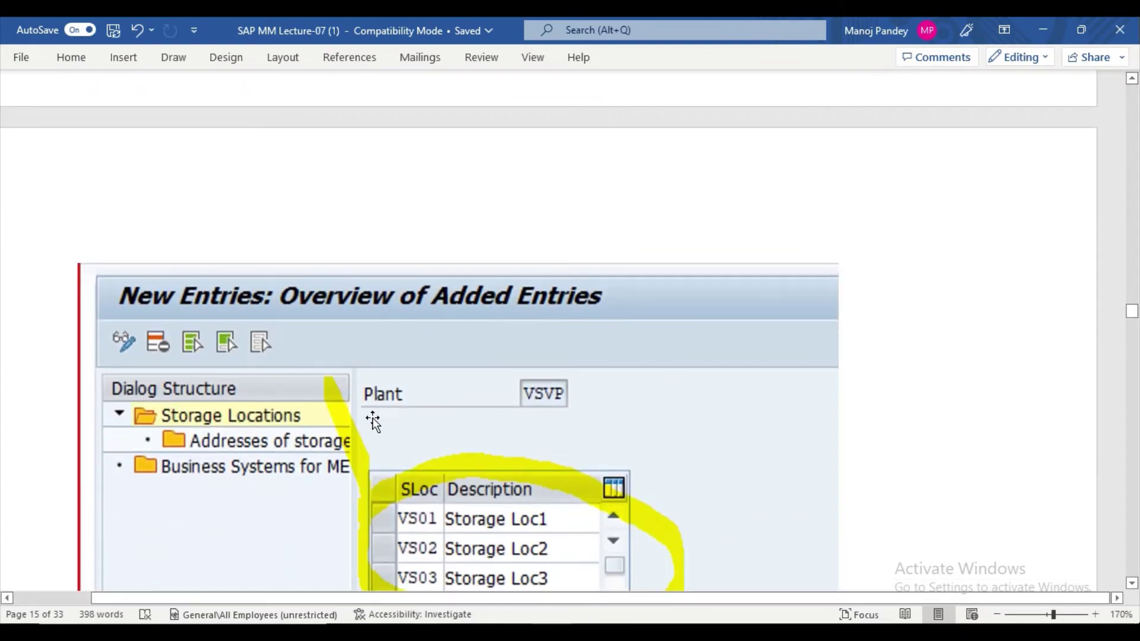
{"action": "scroll", "coordinate": [373, 418], "scroll_direction": "down", "scroll_amount": 3}
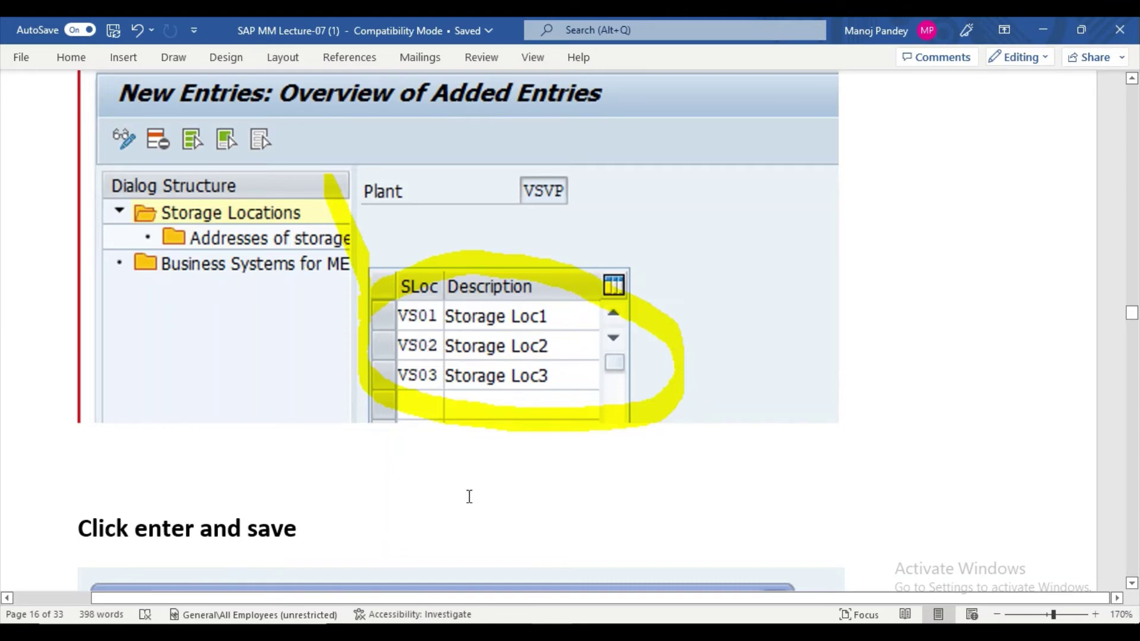
Glance at the Excel PPAN code sheet and SAP Display IMG window, then return to the Word notes.
{"action": "left_click", "coordinate": [484, 588]}
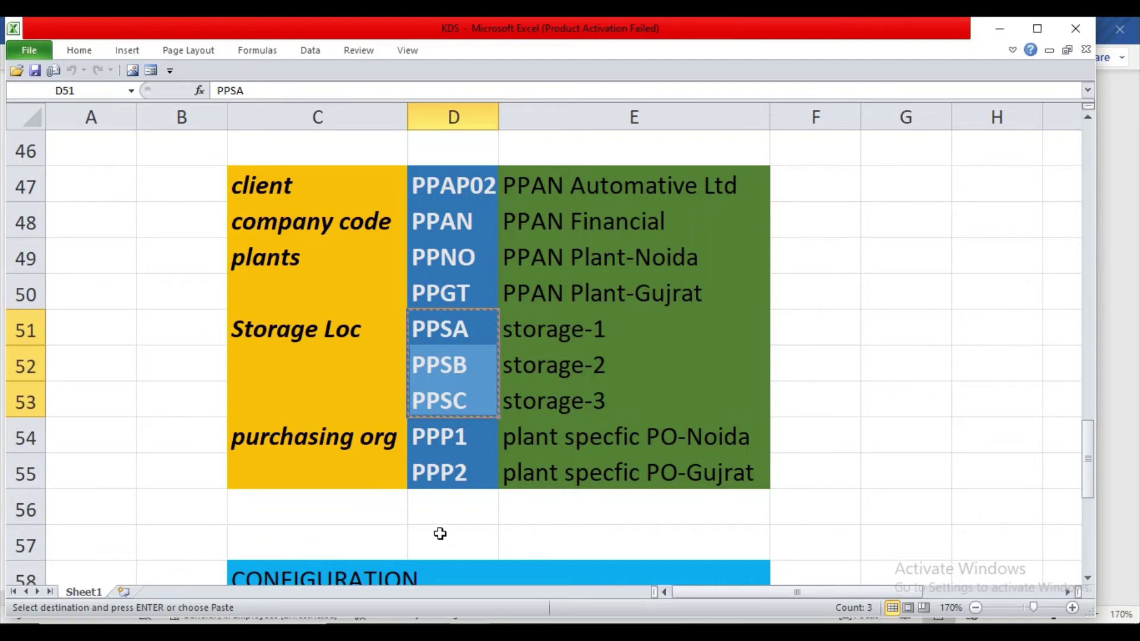
{"action": "left_click", "coordinate": [511, 620]}
{"action": "left_click", "coordinate": [585, 587]}
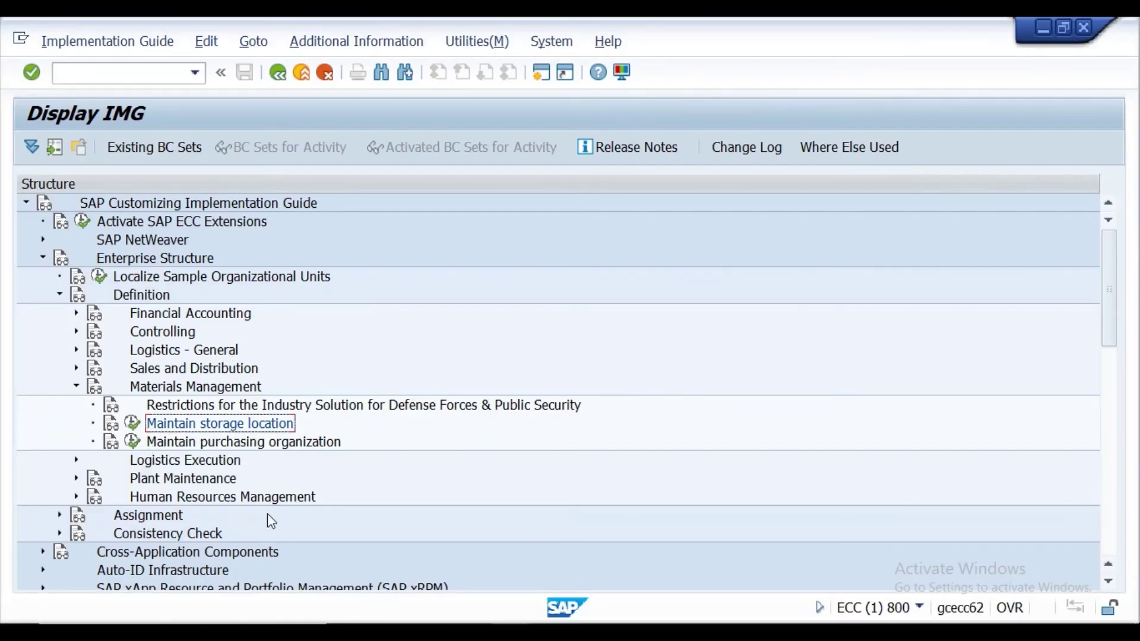
{"action": "key", "text": "alt+Tab"}
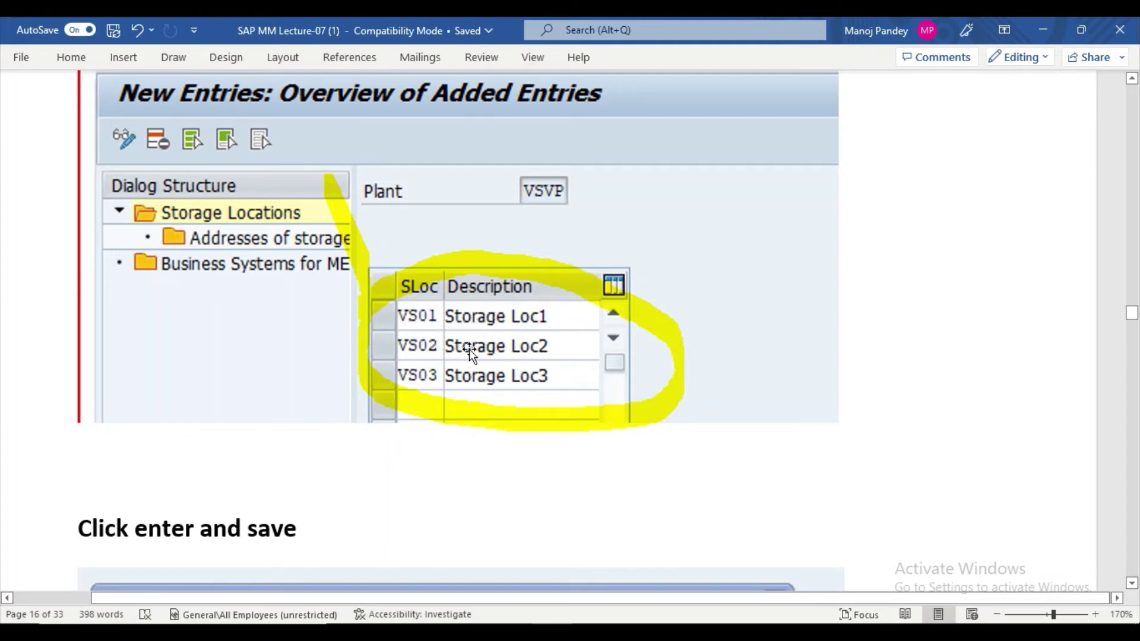
Scroll the notes down to 'Define purchasing Org' and bring the SAP customizing guide forward.
{"action": "scroll", "coordinate": [476, 355], "scroll_direction": "down", "scroll_amount": 3}
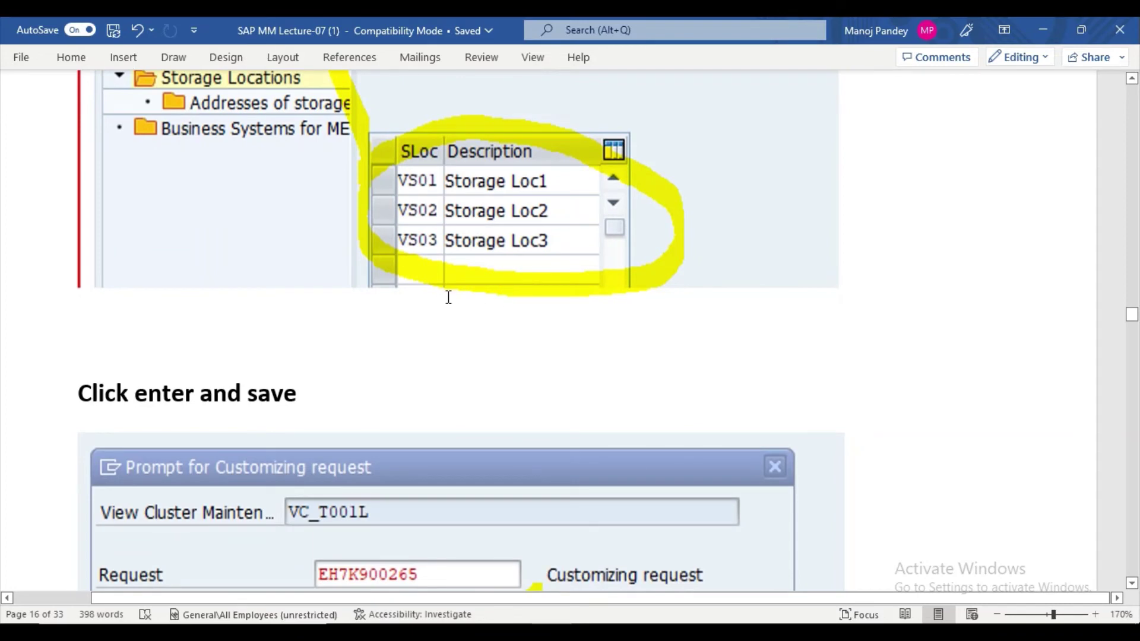
{"action": "scroll", "coordinate": [460, 352], "scroll_direction": "down", "scroll_amount": 6}
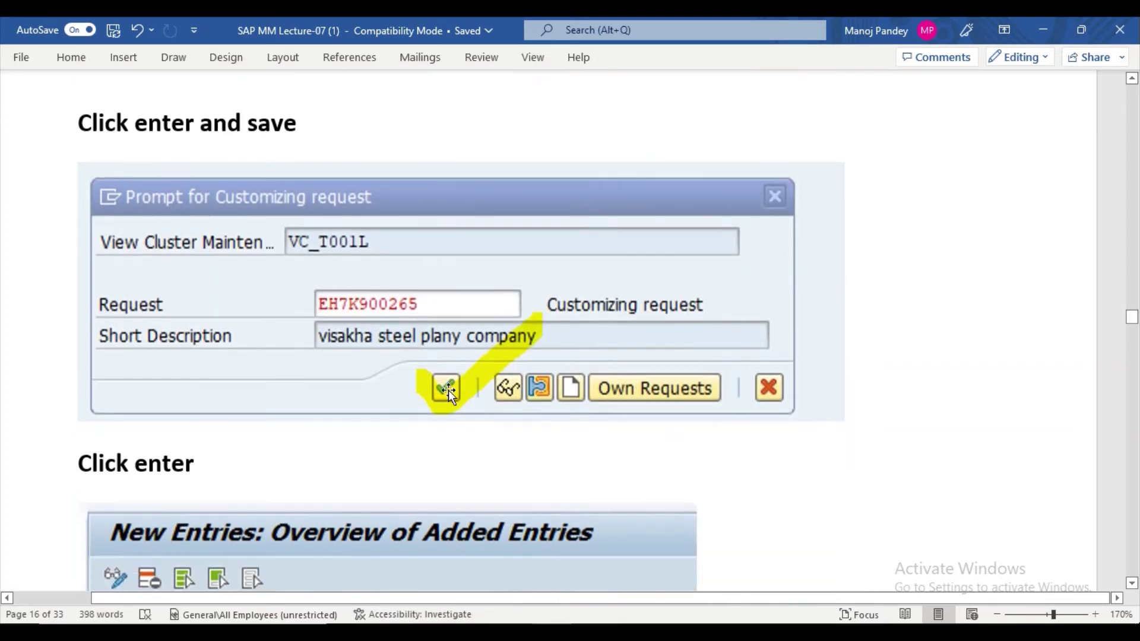
{"action": "scroll", "coordinate": [579, 339], "scroll_direction": "down", "scroll_amount": 10}
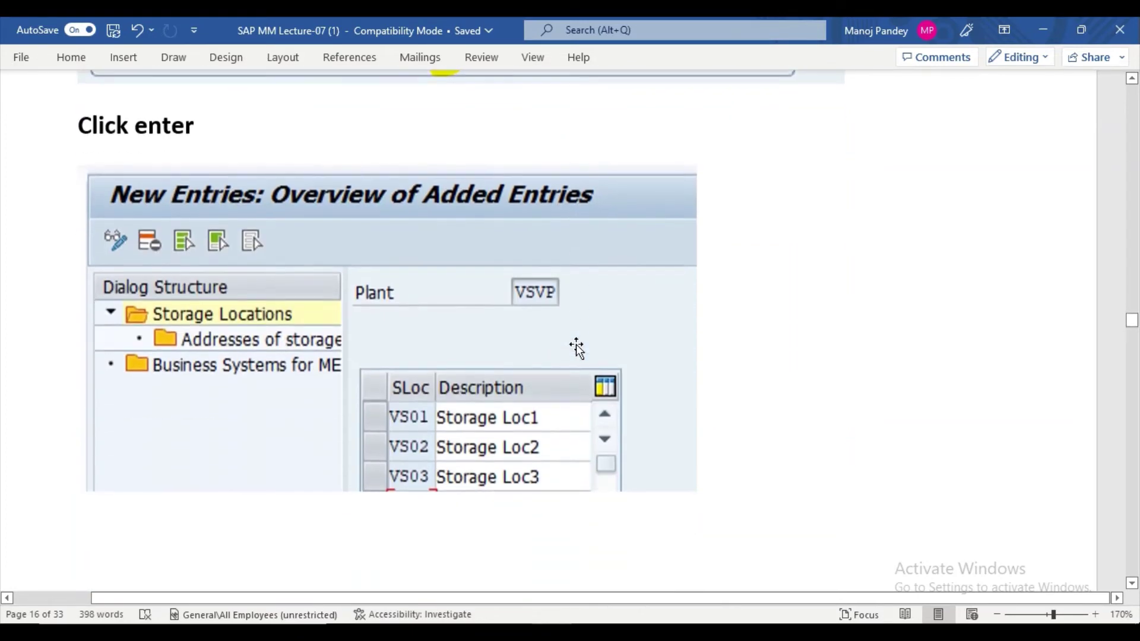
{"action": "scroll", "coordinate": [561, 356], "scroll_direction": "down", "scroll_amount": 10}
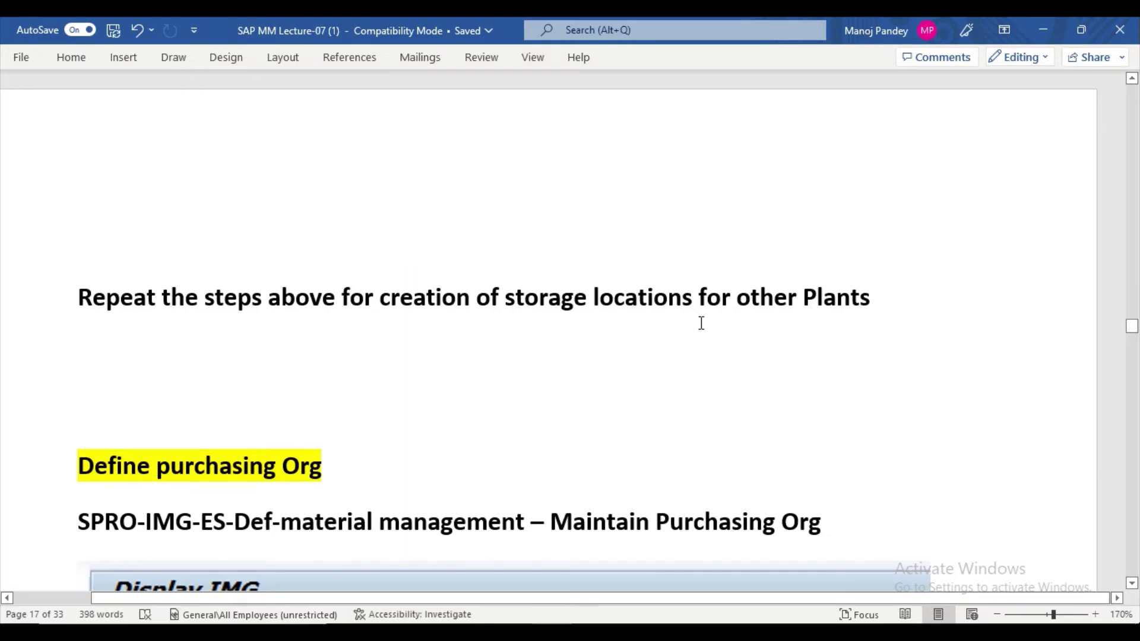
{"action": "scroll", "coordinate": [423, 317], "scroll_direction": "down", "scroll_amount": 1}
{"action": "scroll", "coordinate": [427, 308], "scroll_direction": "up", "scroll_amount": 1}
{"action": "mouse_move", "coordinate": [551, 620]}
{"action": "left_click", "coordinate": [593, 594]}
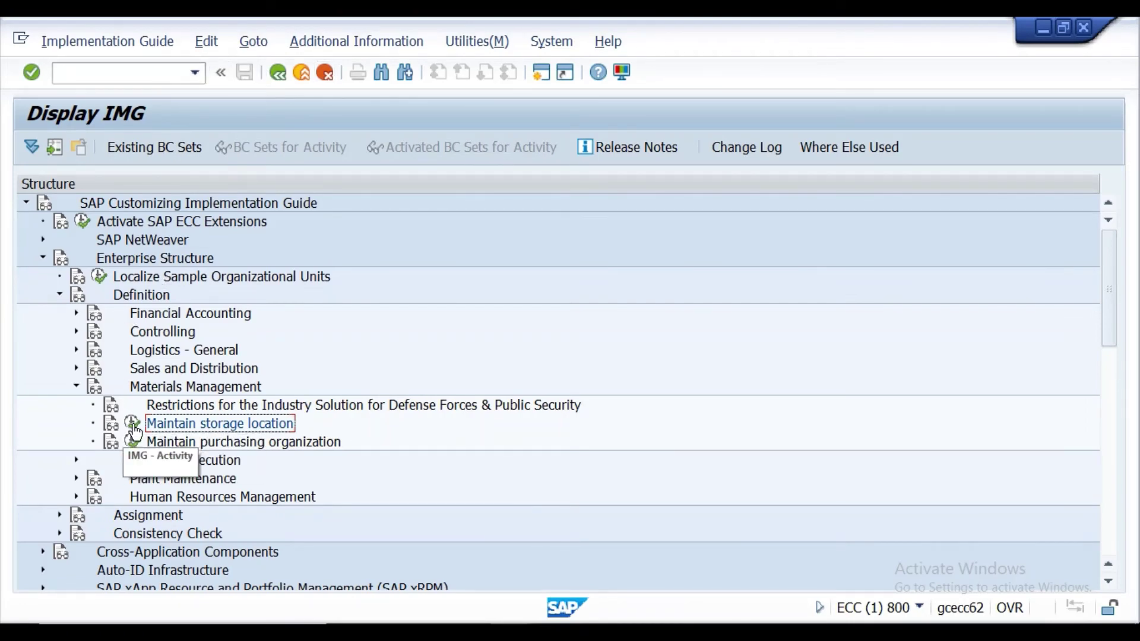
Via SPRO > Enterprise Structure > Definition > Materials Management, open Maintain storage location for plant PPGT.
{"action": "left_click", "coordinate": [160, 69]}
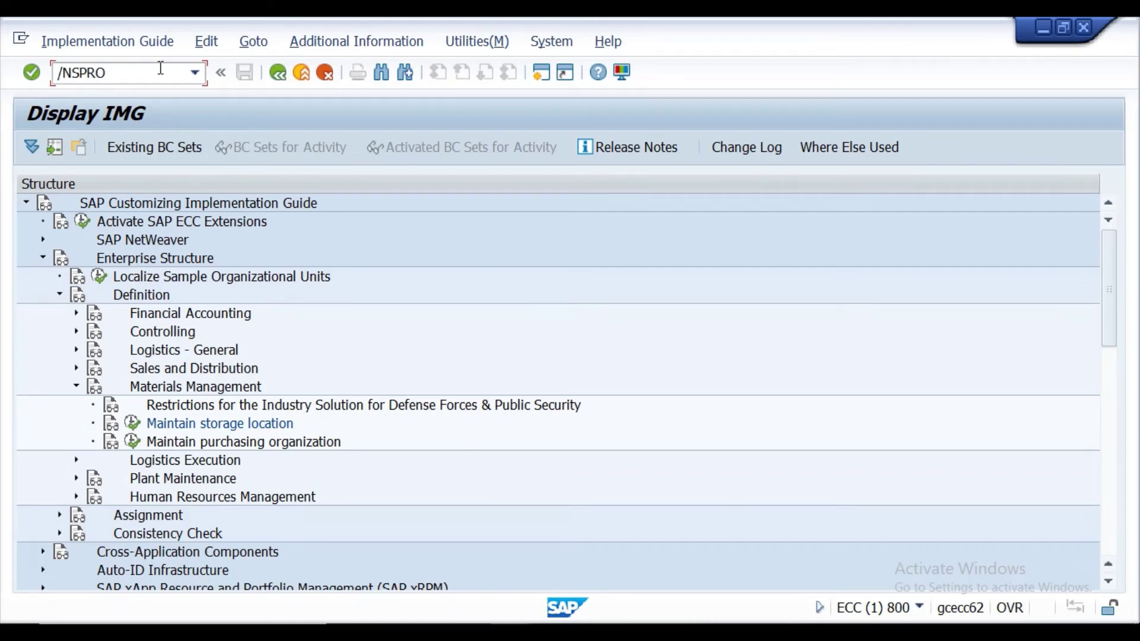
{"action": "key", "text": "Return"}
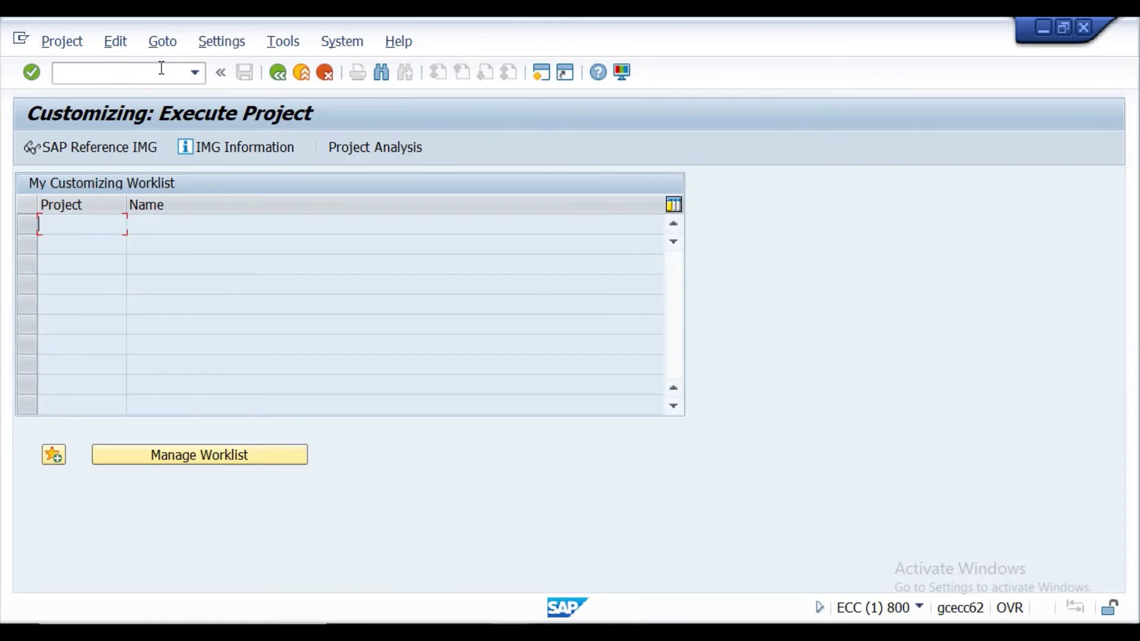
{"action": "left_click", "coordinate": [83, 143]}
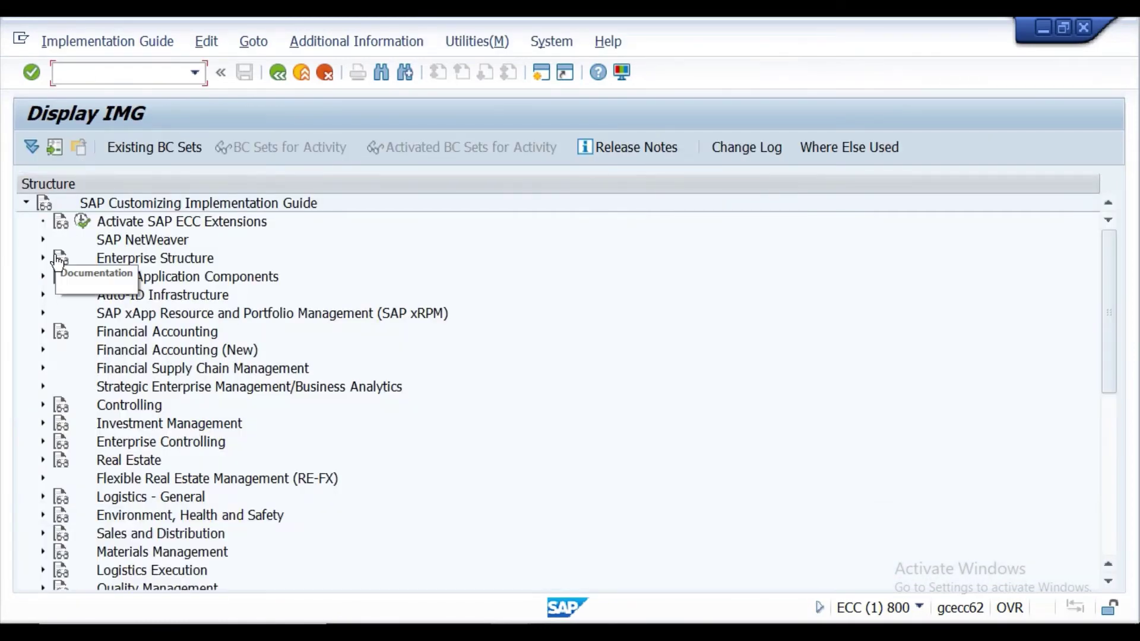
{"action": "left_click", "coordinate": [43, 257]}
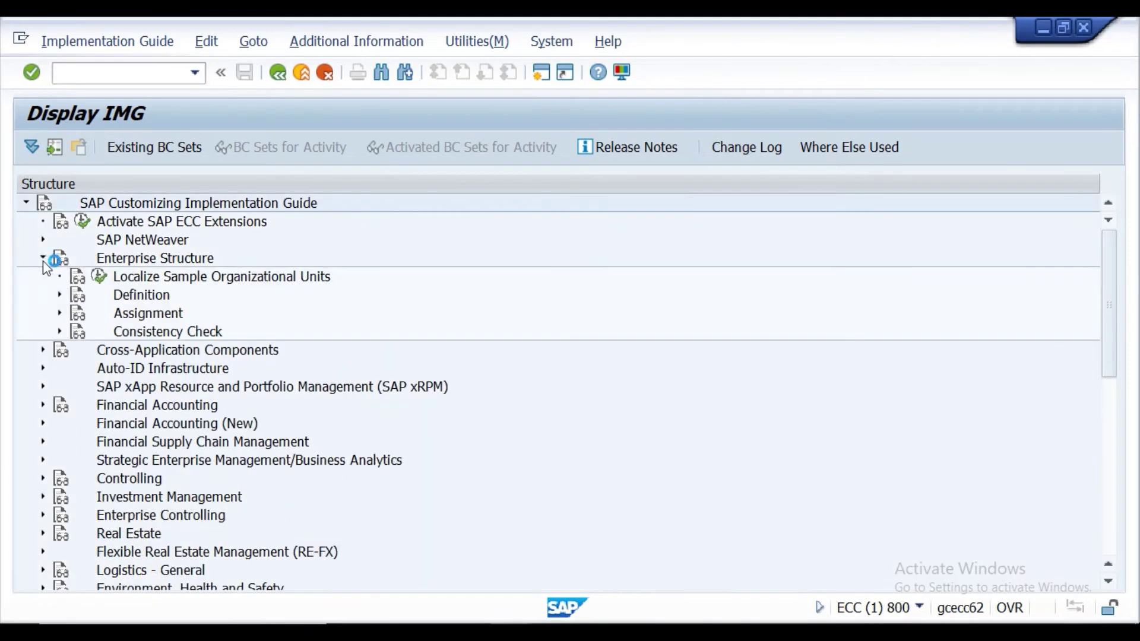
{"action": "left_click", "coordinate": [59, 296]}
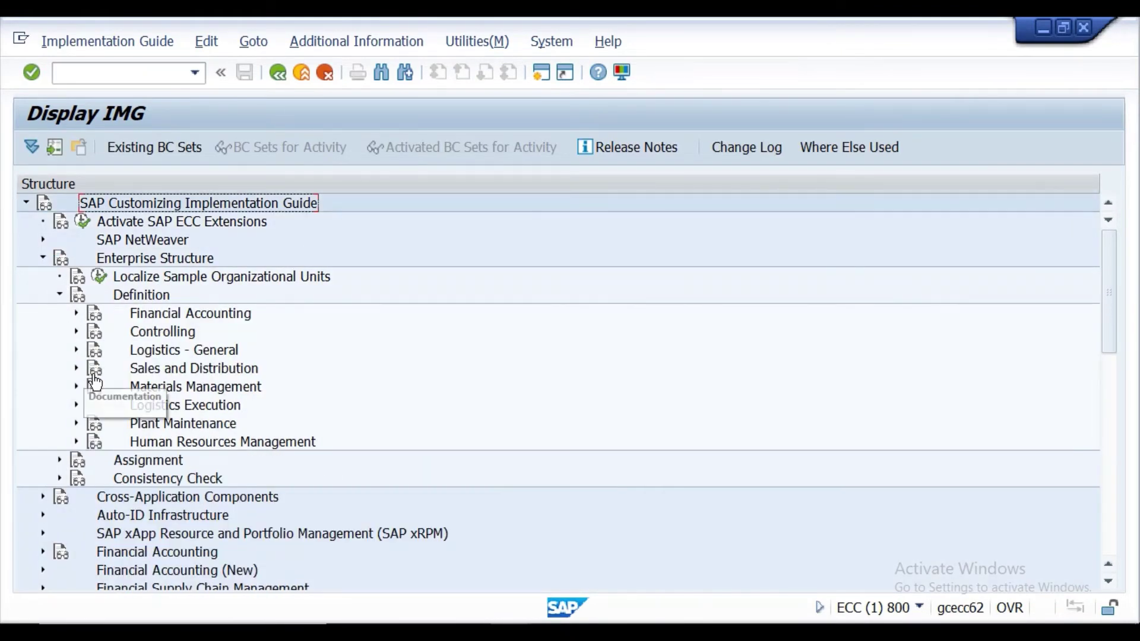
{"action": "left_click", "coordinate": [77, 386]}
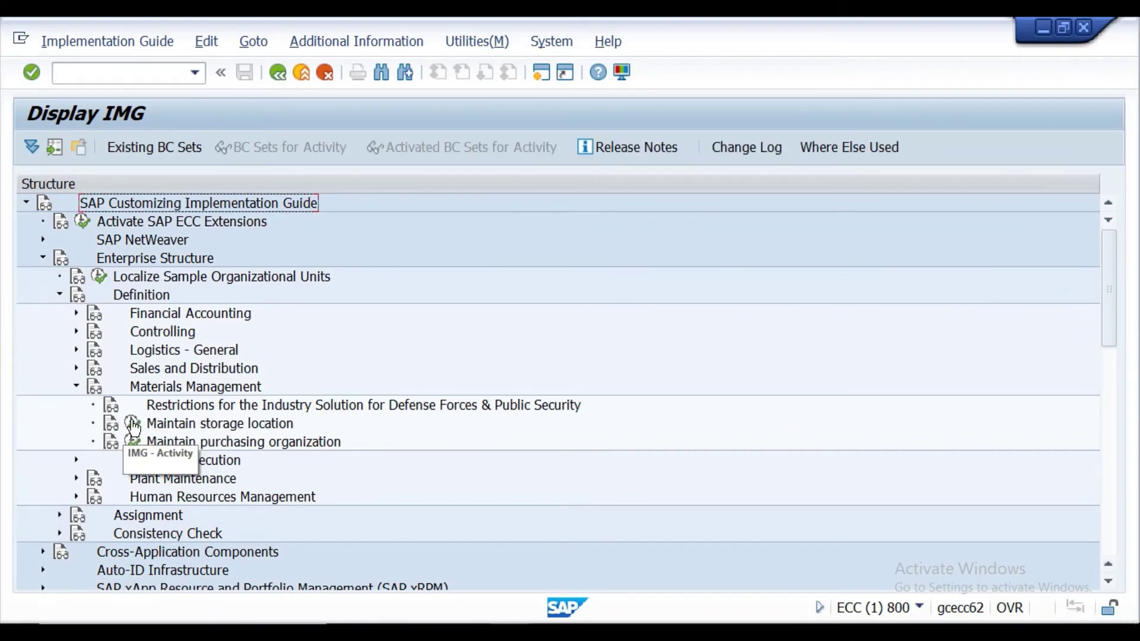
{"action": "left_click", "coordinate": [133, 425]}
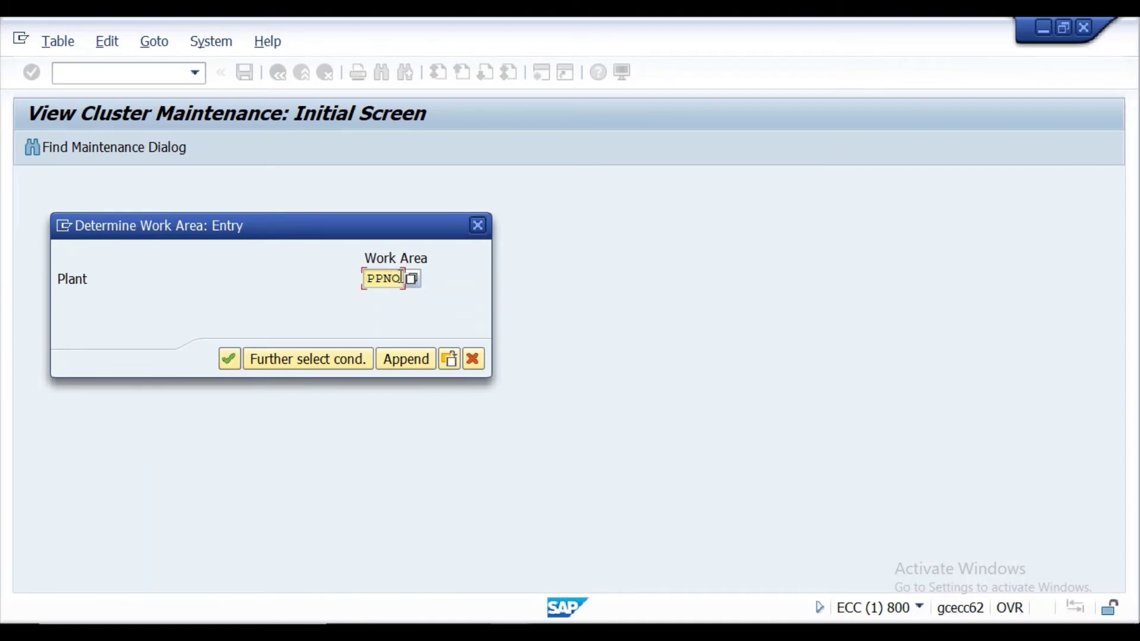
{"action": "key", "text": "BackSpace"}
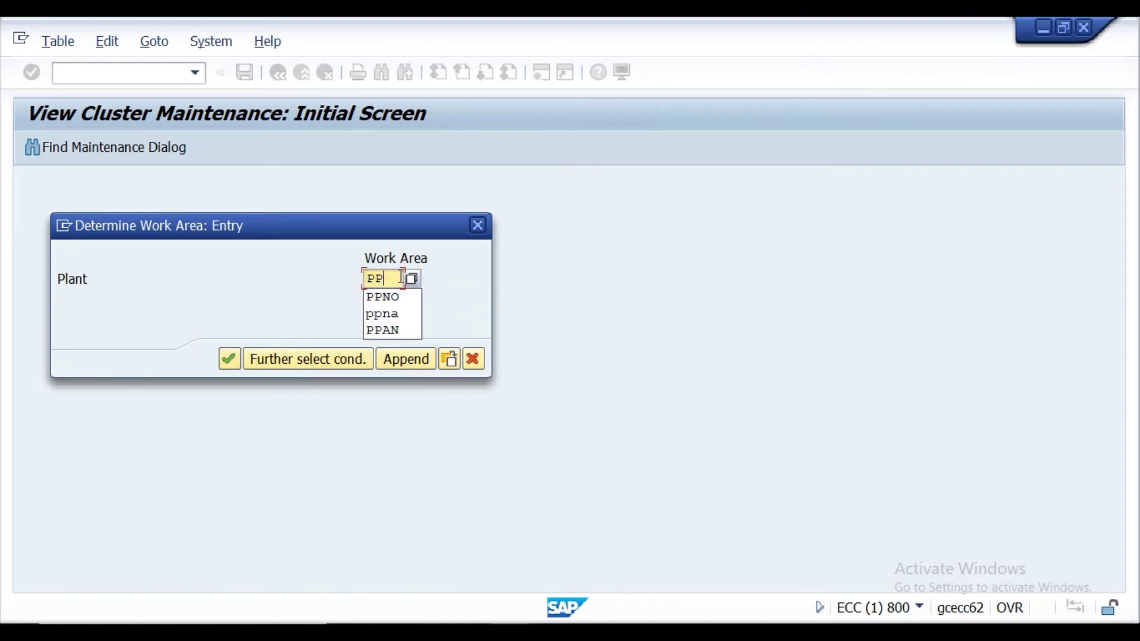
{"action": "type", "text": "GT"}
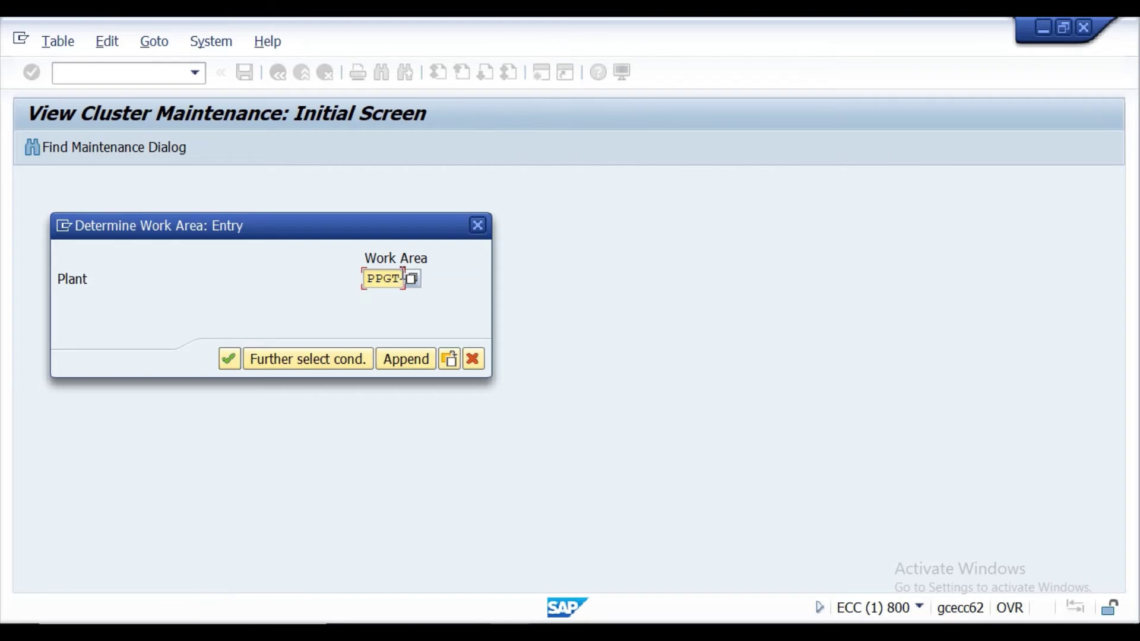
{"action": "left_click", "coordinate": [234, 356]}
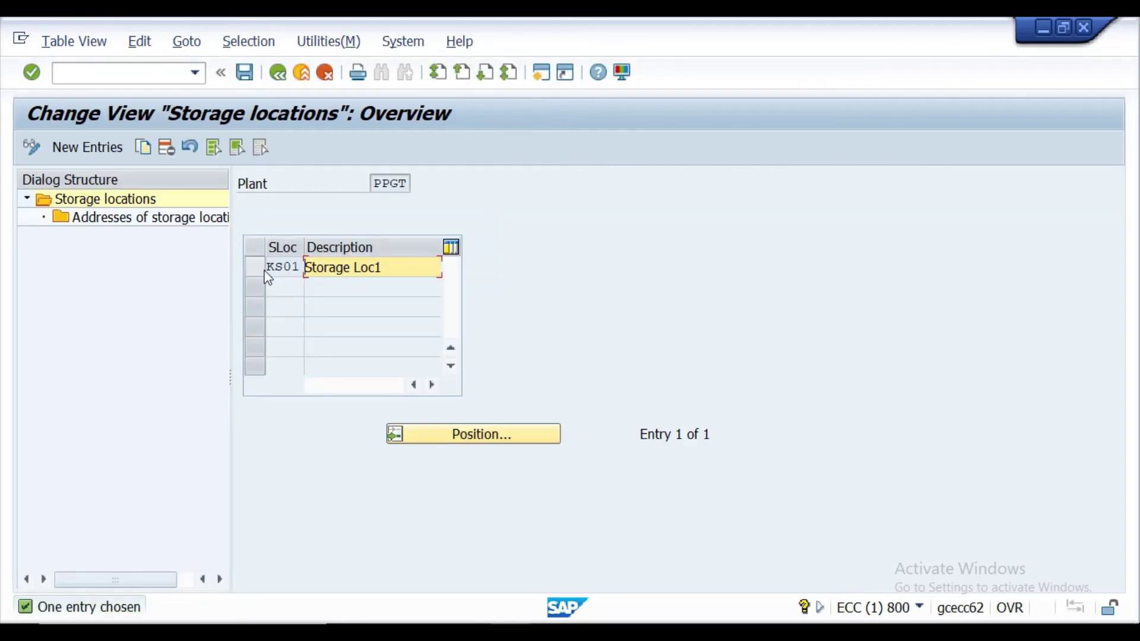
Select and delete PPGT's KS01 (Storage Loc1) entry, acknowledge the message, and choose New Entries.
{"action": "left_click", "coordinate": [267, 277]}
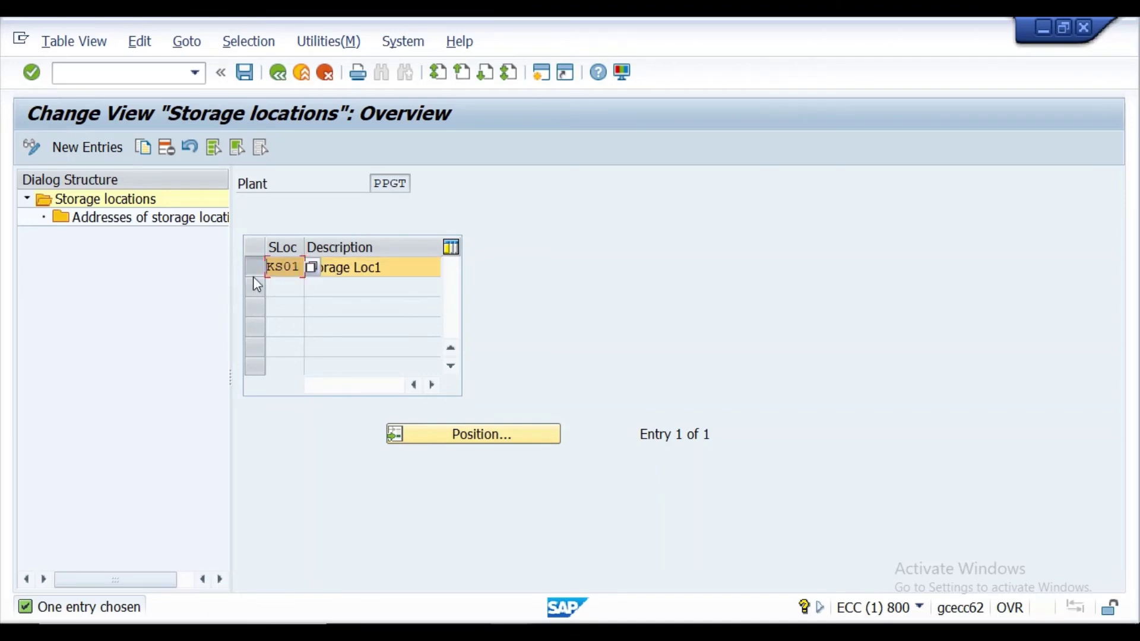
{"action": "left_click", "coordinate": [213, 146]}
{"action": "left_click", "coordinate": [214, 148]}
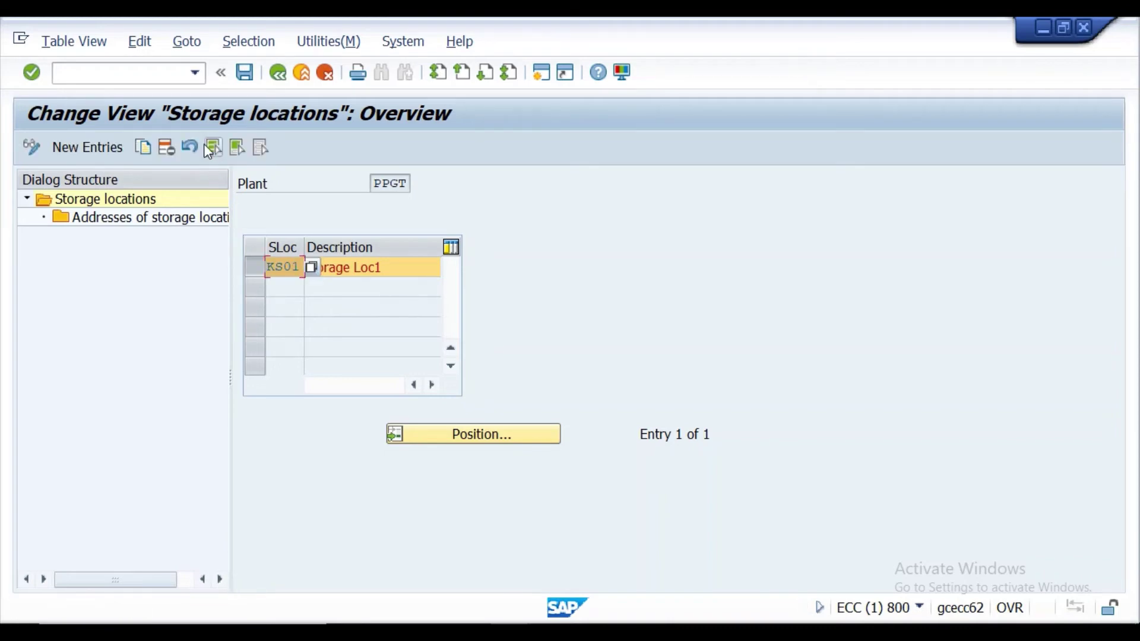
{"action": "left_click", "coordinate": [170, 143]}
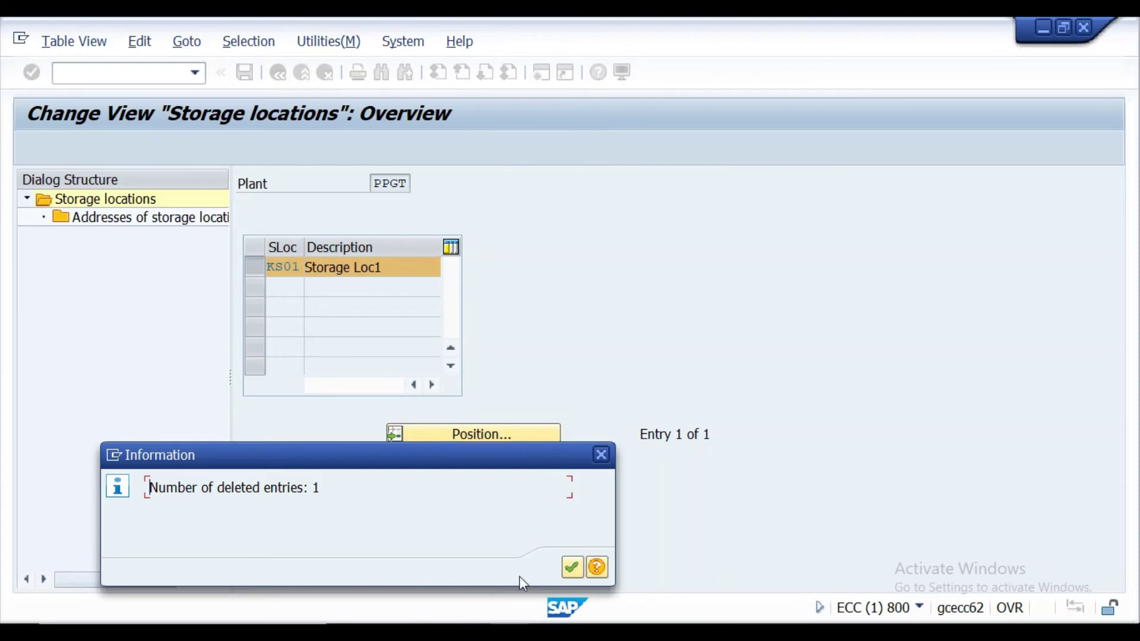
{"action": "left_click", "coordinate": [572, 568]}
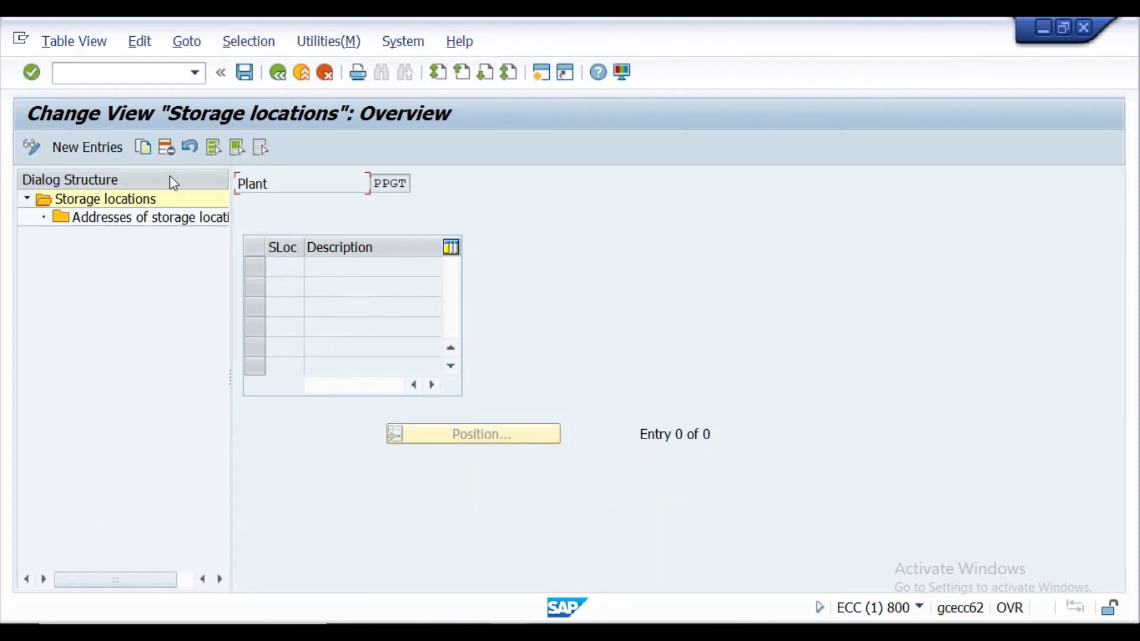
{"action": "left_click", "coordinate": [106, 150]}
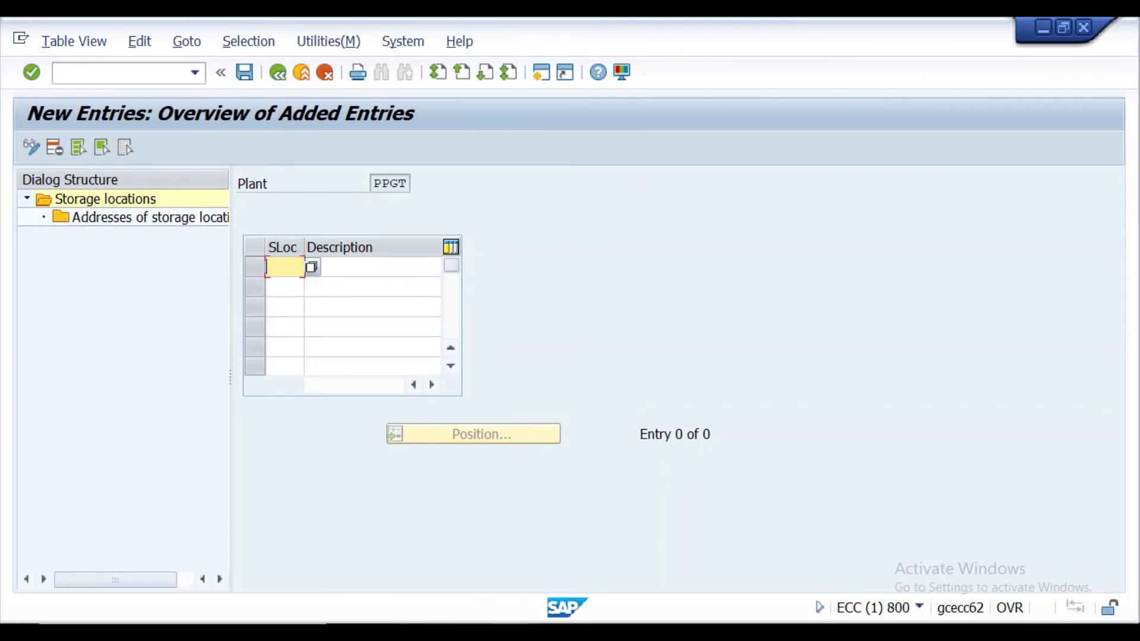
Paste storage codes PPSA, PPSB and PPSC from the Excel workbook into the SLoc column.
{"action": "key", "text": "alt+Tab"}
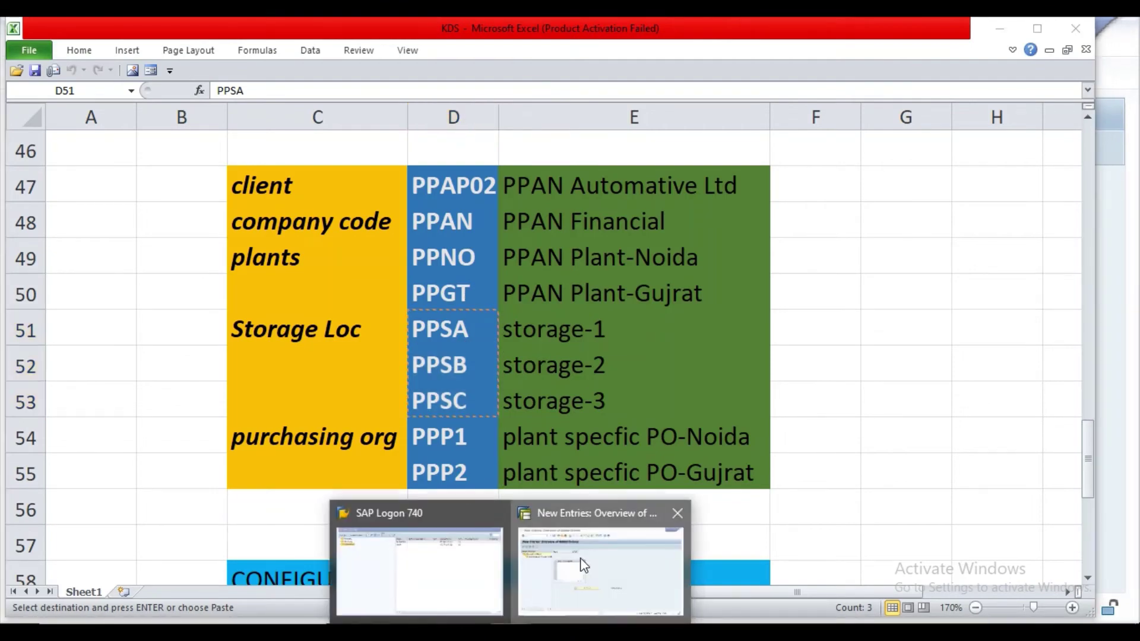
{"action": "left_click", "coordinate": [579, 569]}
{"action": "key", "text": "ctrl+v"}
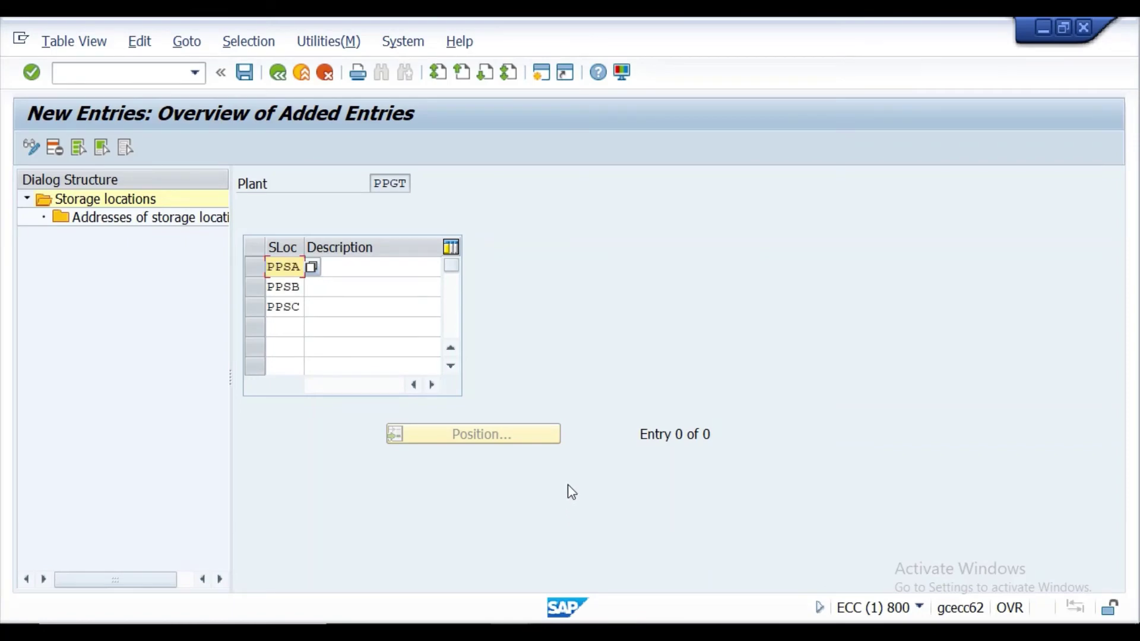
Describe them Storage Loc1, Storage Loc2 and storage Loc3 and confirm the entries.
{"action": "left_click", "coordinate": [343, 271]}
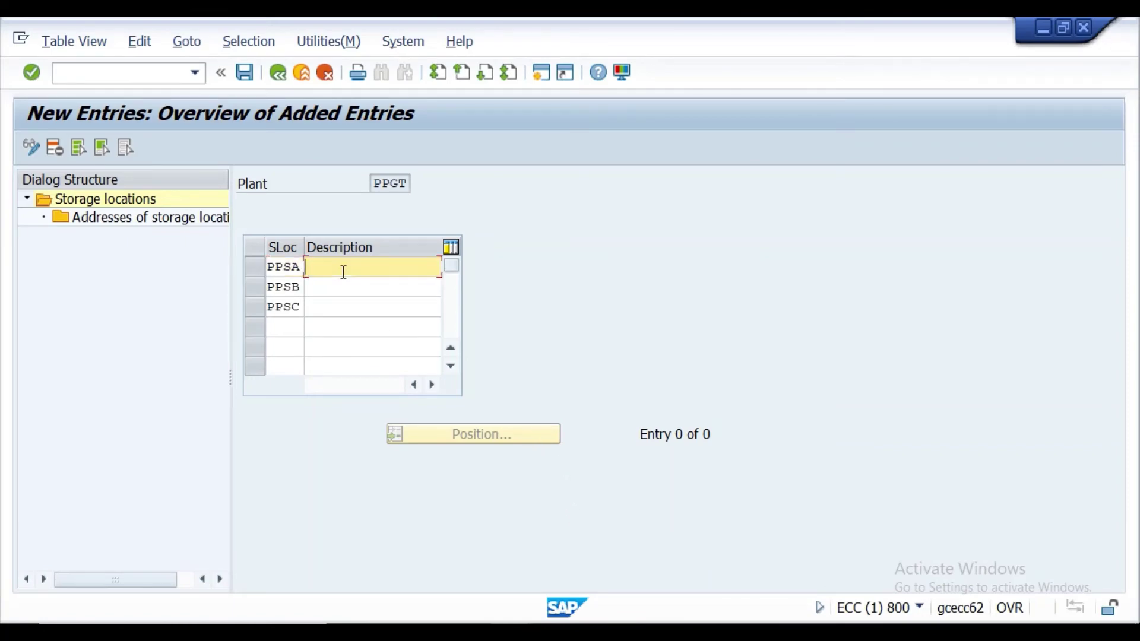
{"action": "type", "text": "S"}
{"action": "left_click", "coordinate": [376, 320]}
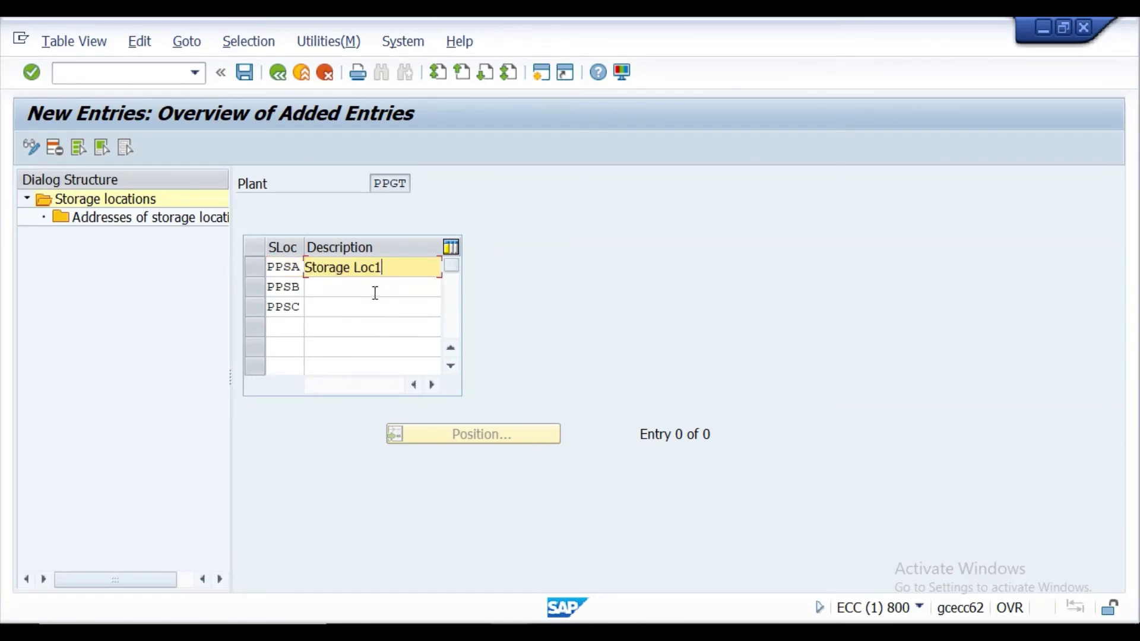
{"action": "left_click", "coordinate": [374, 288]}
{"action": "type", "text": "S"}
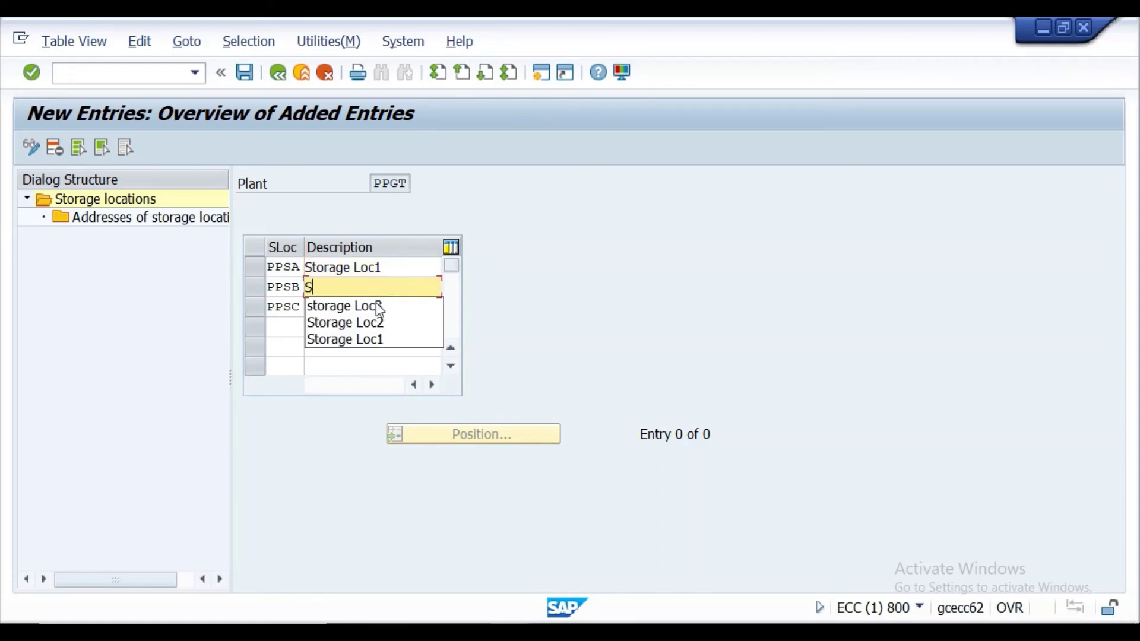
{"action": "left_click", "coordinate": [379, 321]}
{"action": "left_click", "coordinate": [376, 306]}
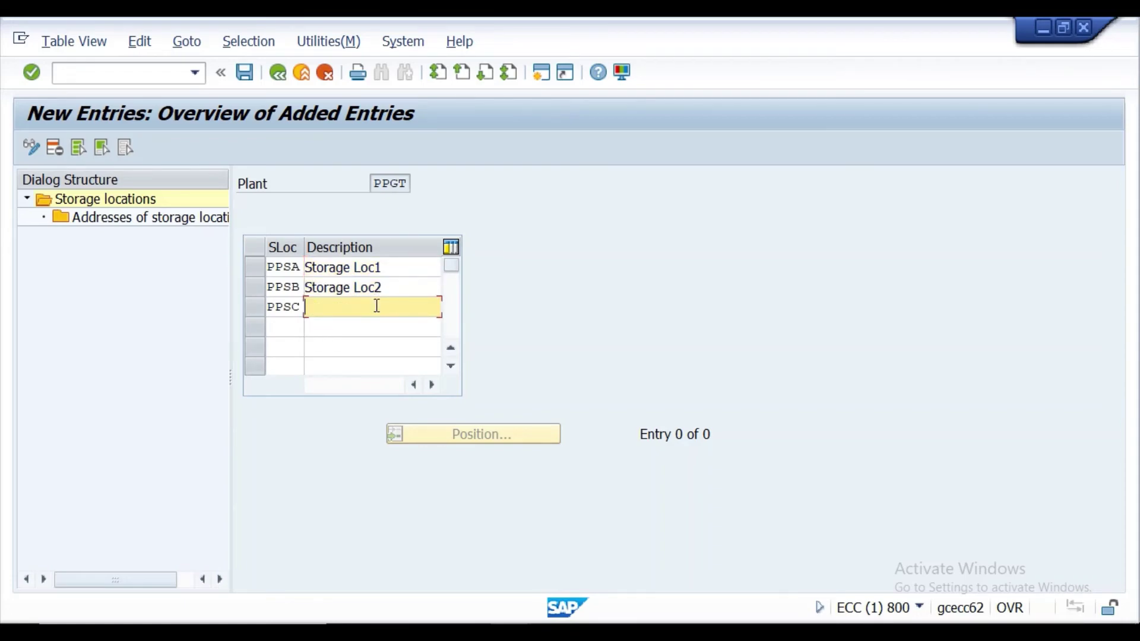
{"action": "type", "text": "S"}
{"action": "left_click", "coordinate": [377, 326]}
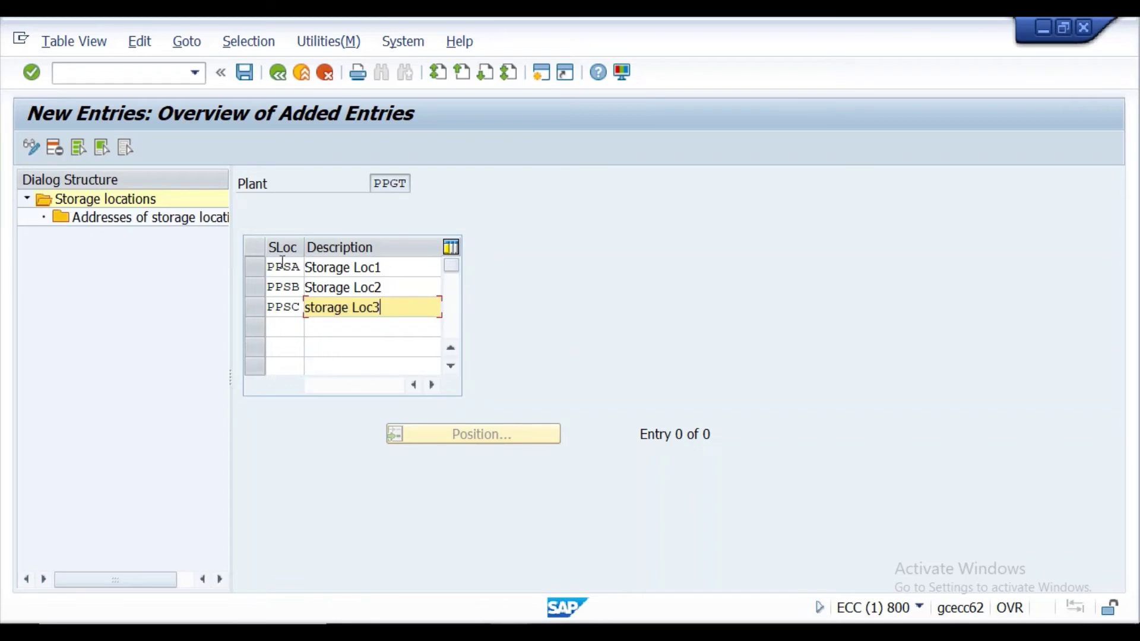
{"action": "left_click", "coordinate": [31, 72]}
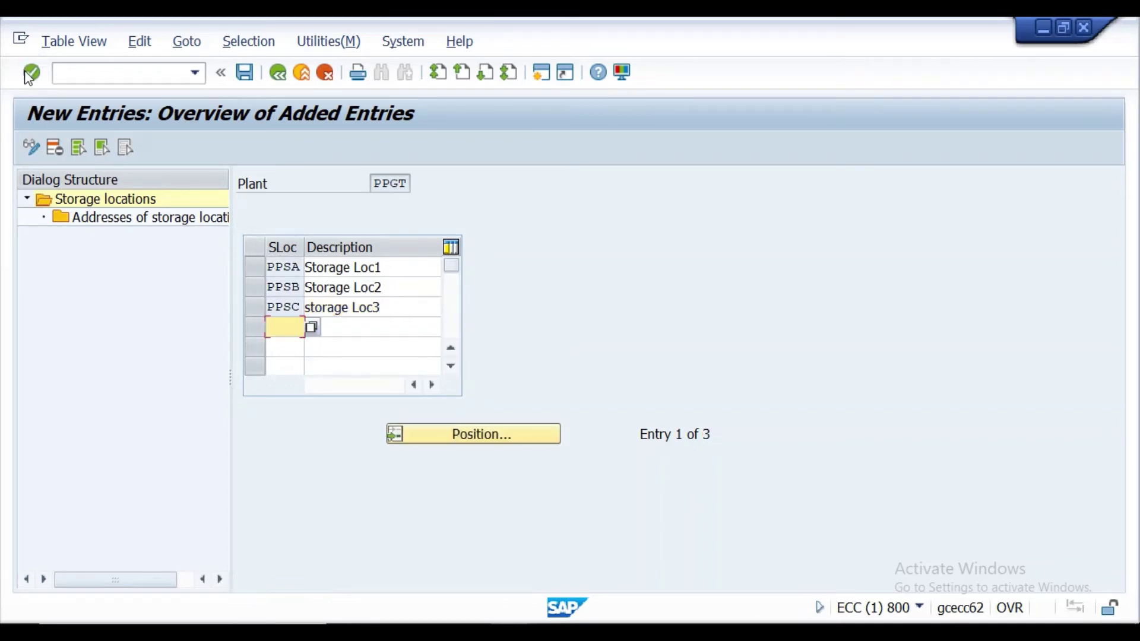
Save PPGT's new storage locations PPSA–PPSC under the customizing request.
{"action": "left_click", "coordinate": [248, 73]}
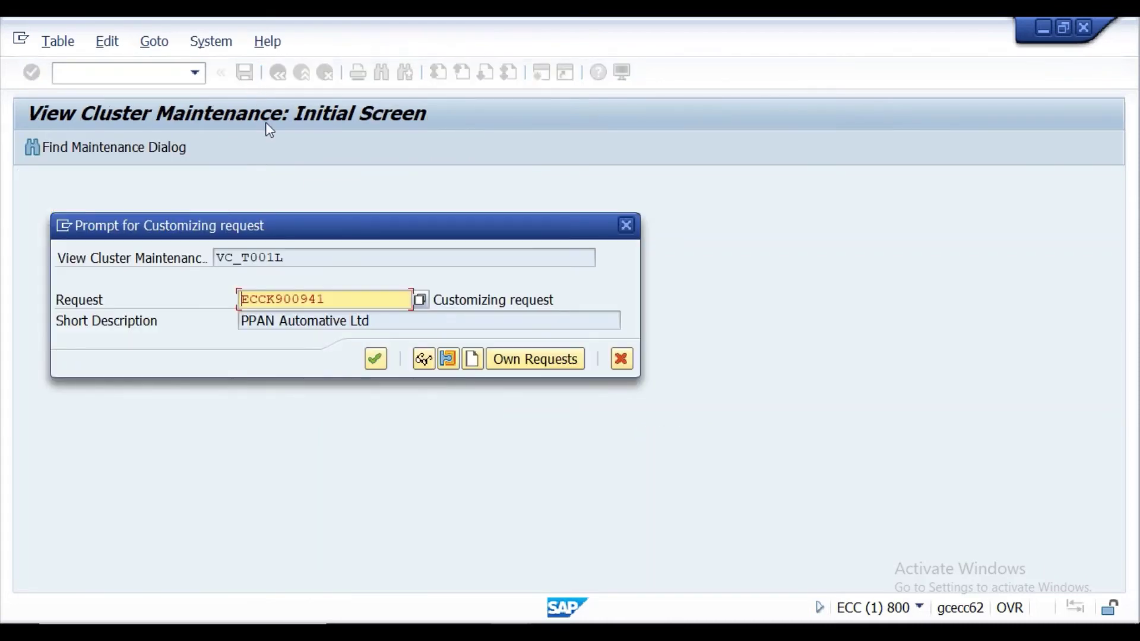
{"action": "left_click", "coordinate": [373, 363]}
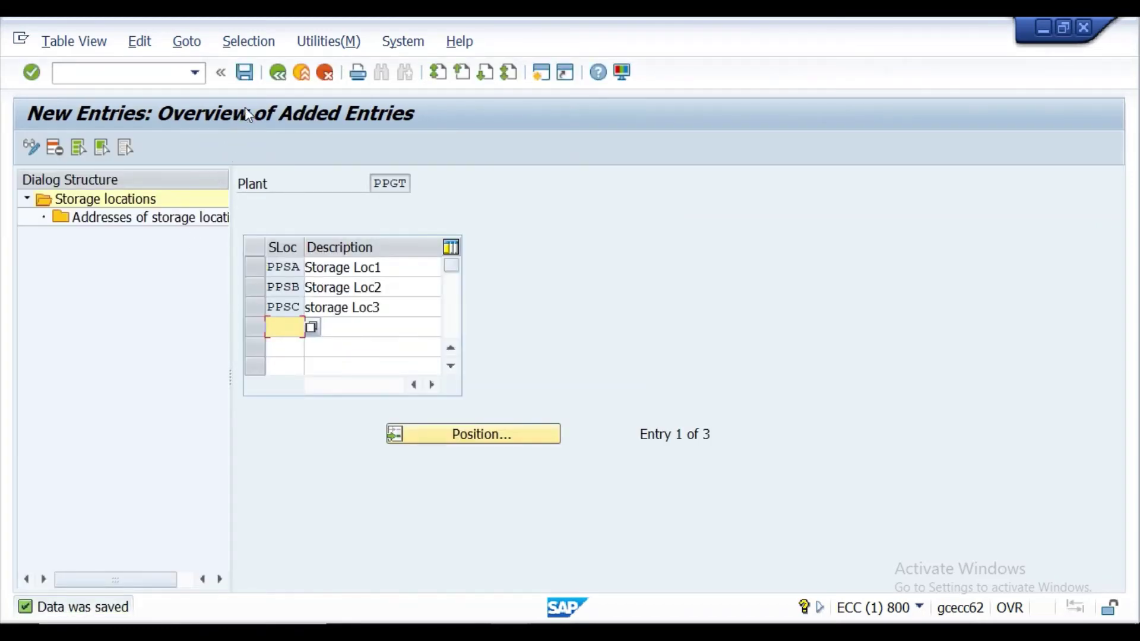
{"action": "left_click", "coordinate": [249, 79]}
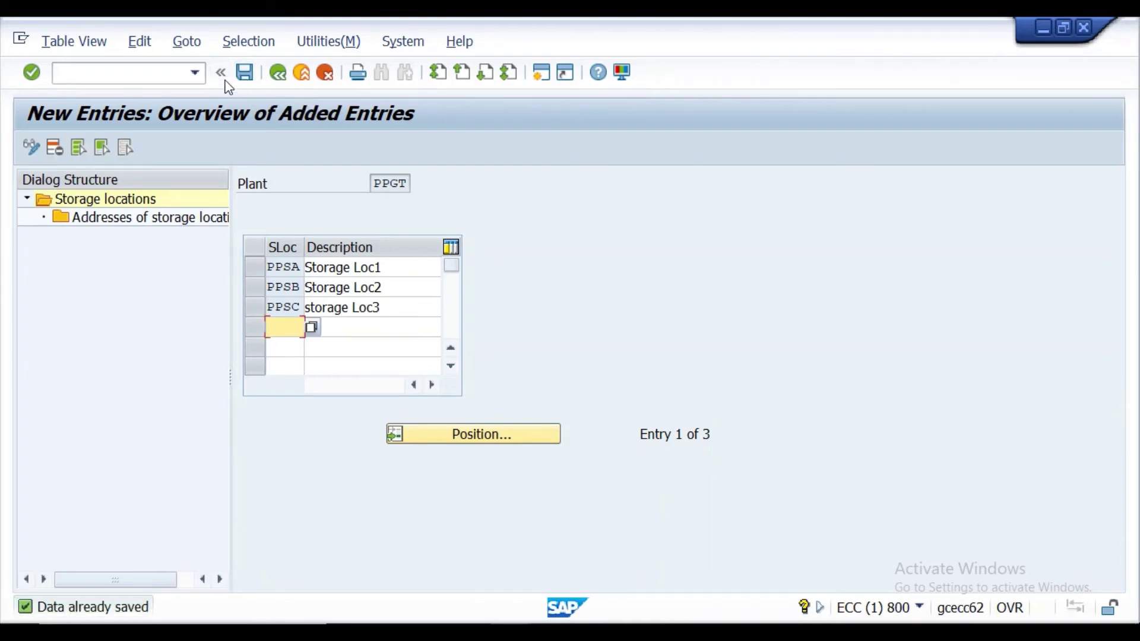
Go back to the Display IMG tree and switch to the Word notes at Define purchasing Org.
{"action": "left_click", "coordinate": [279, 74]}
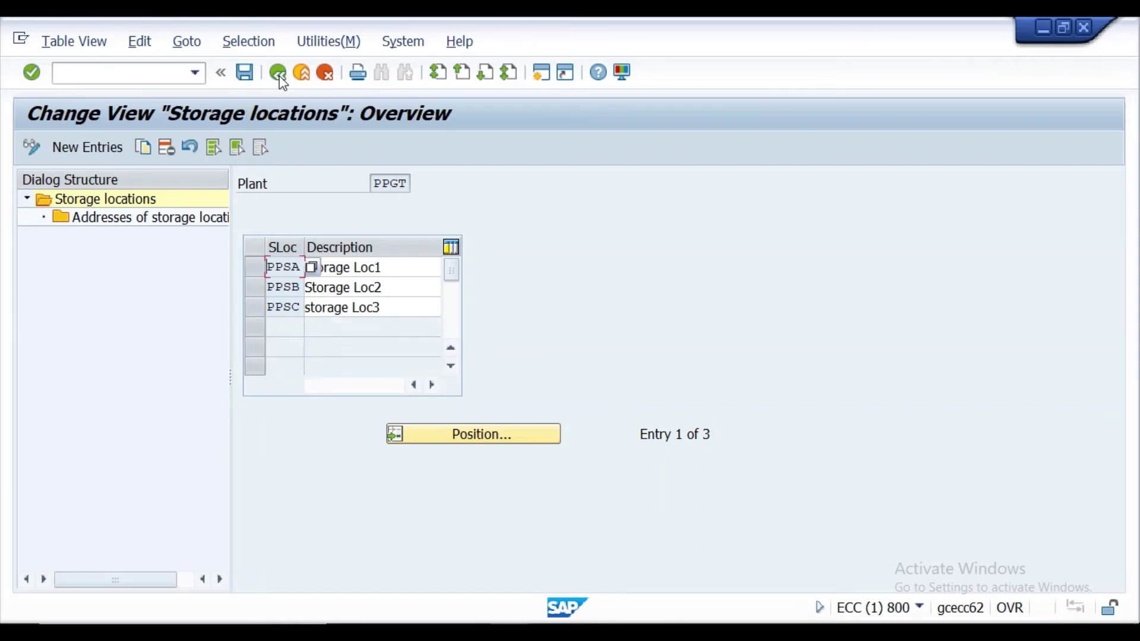
{"action": "left_click", "coordinate": [279, 75]}
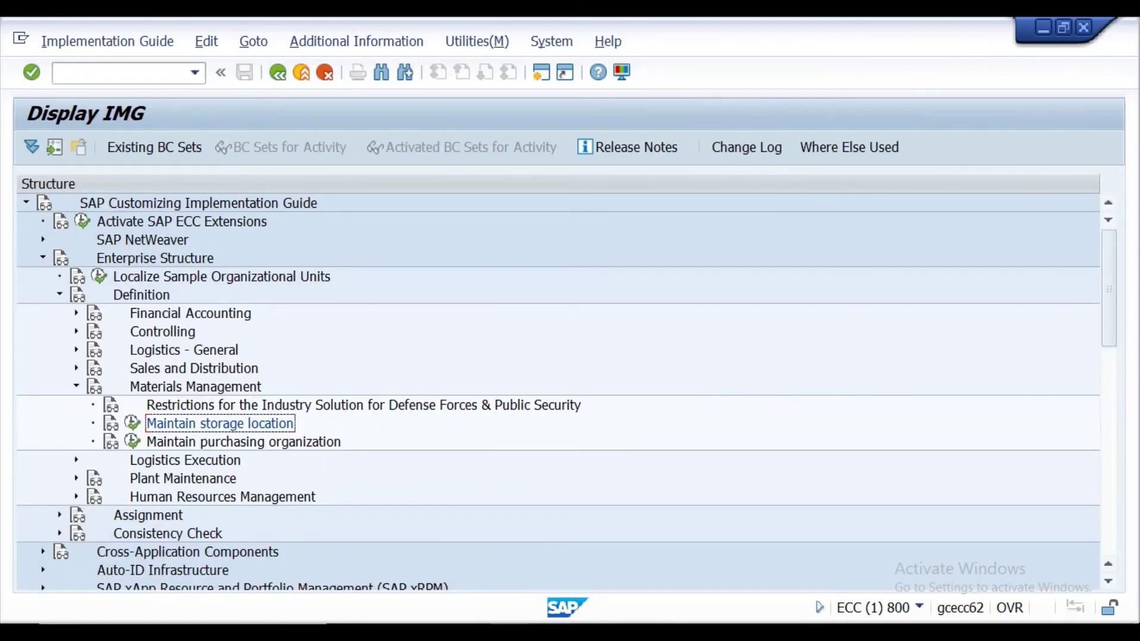
{"action": "key", "text": "alt+Tab"}
{"action": "scroll", "coordinate": [516, 488], "scroll_direction": "down", "scroll_amount": 1}
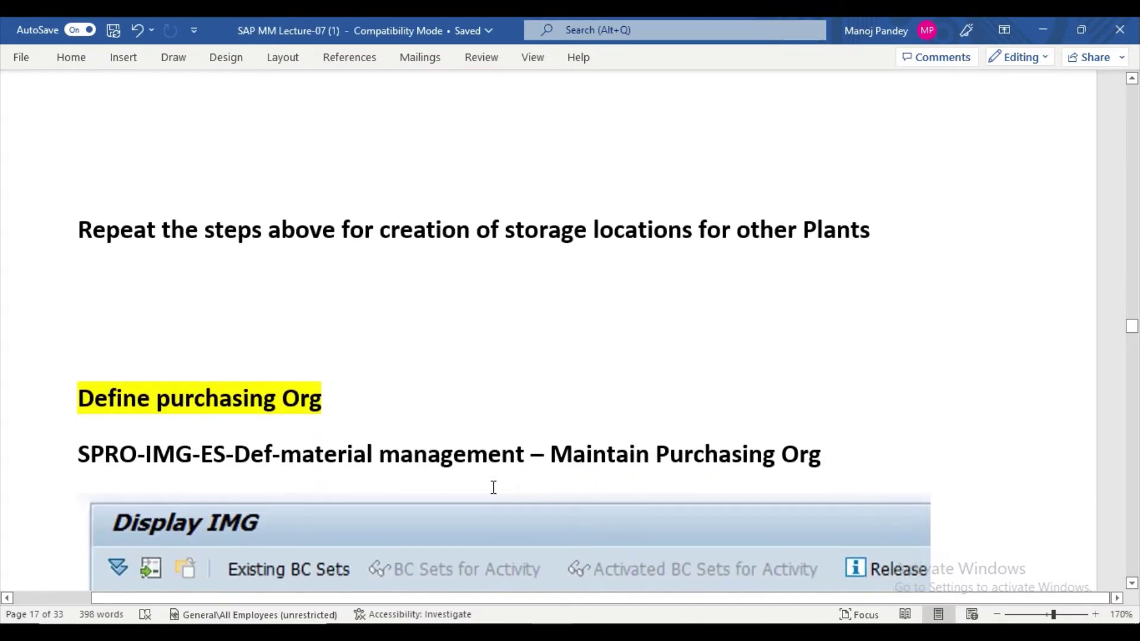
Highlight the 'Maintain Purchasing Org' SPRO path line in cyan, then return to the SAP guide.
{"action": "left_click_drag", "start_coordinate": [321, 438], "coordinate": [849, 449]}
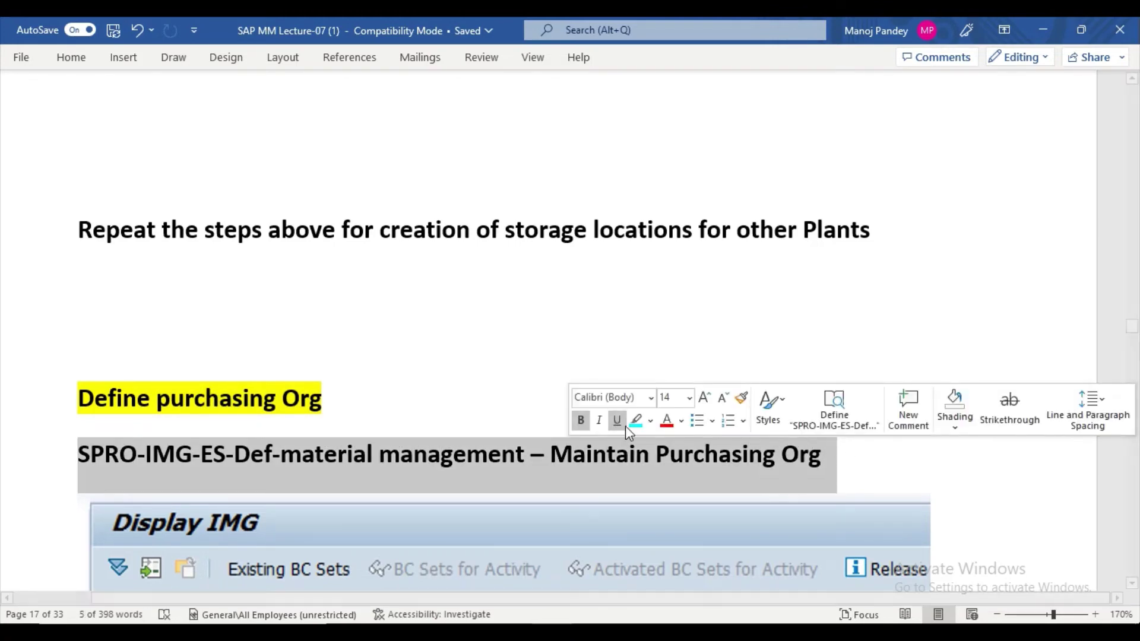
{"action": "left_click", "coordinate": [652, 422]}
{"action": "left_click", "coordinate": [691, 444]}
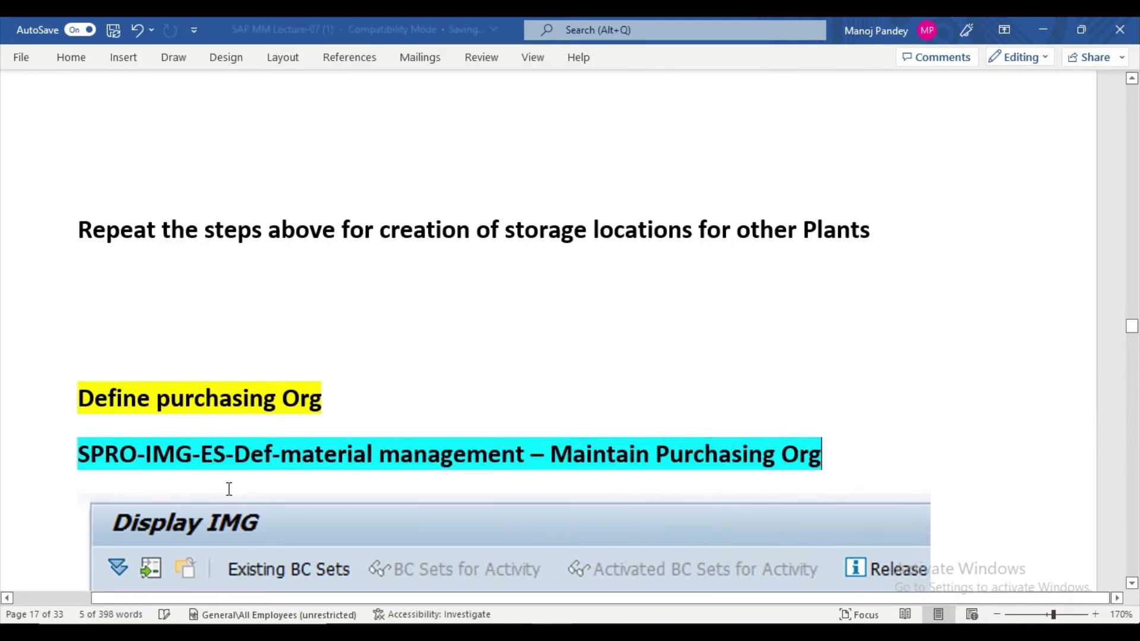
{"action": "left_click", "coordinate": [222, 483]}
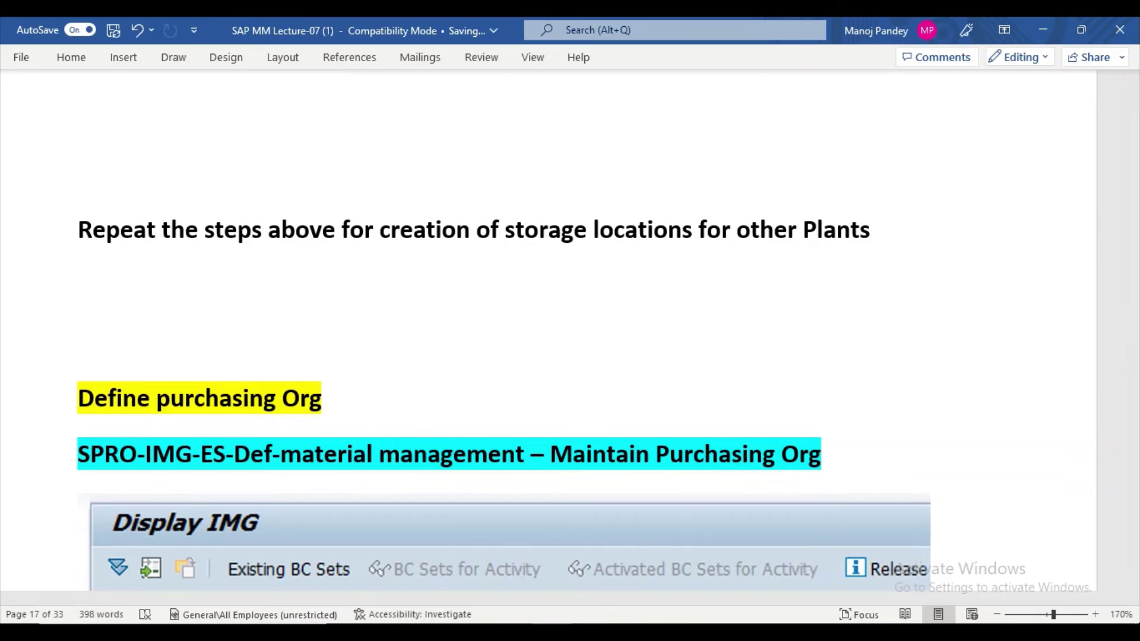
{"action": "mouse_move", "coordinate": [559, 603]}
{"action": "left_click", "coordinate": [601, 591]}
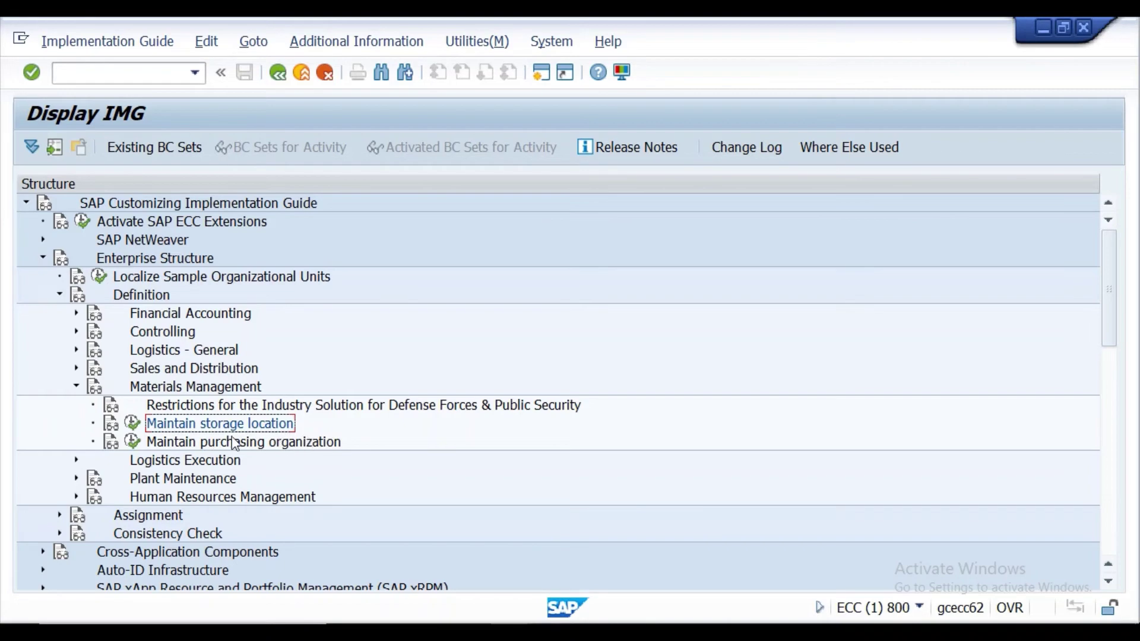
Open New Entries under Maintain purchasing organization, then select cell D55 in the Excel KDS sheet.
{"action": "left_click", "coordinate": [133, 442]}
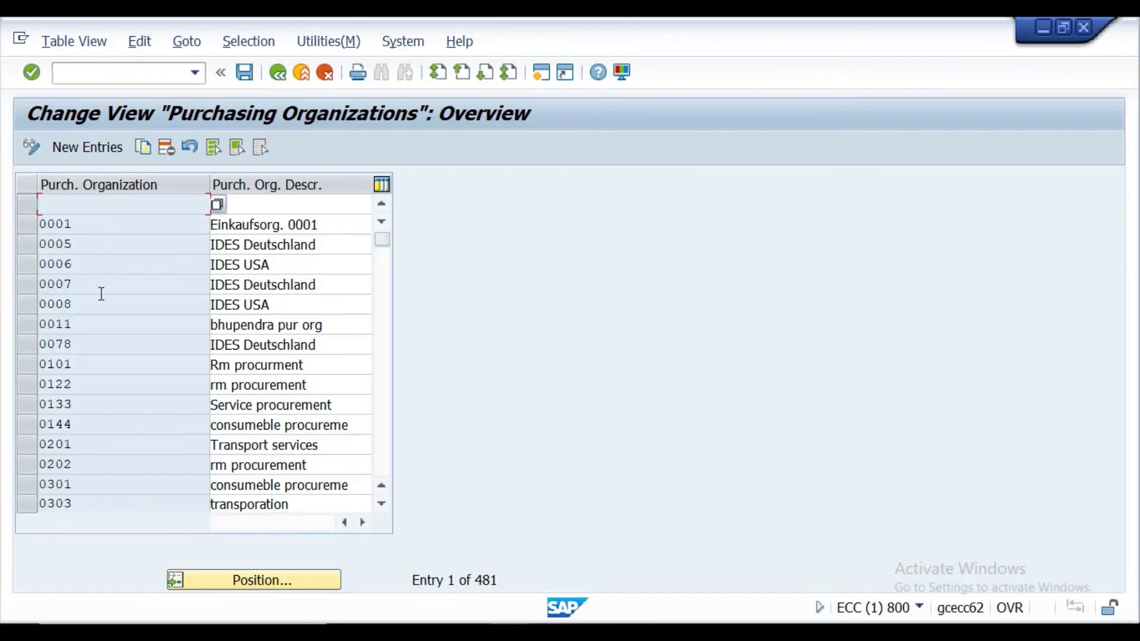
{"action": "left_click", "coordinate": [80, 147]}
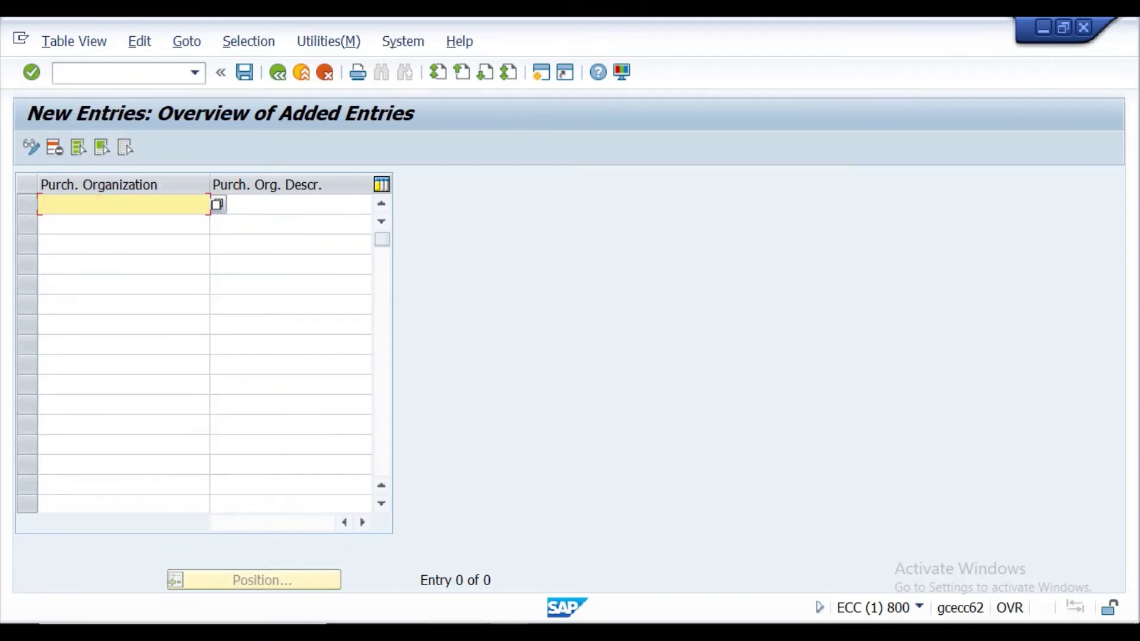
{"action": "key", "text": "alt+Tab"}
{"action": "left_click", "coordinate": [487, 471]}
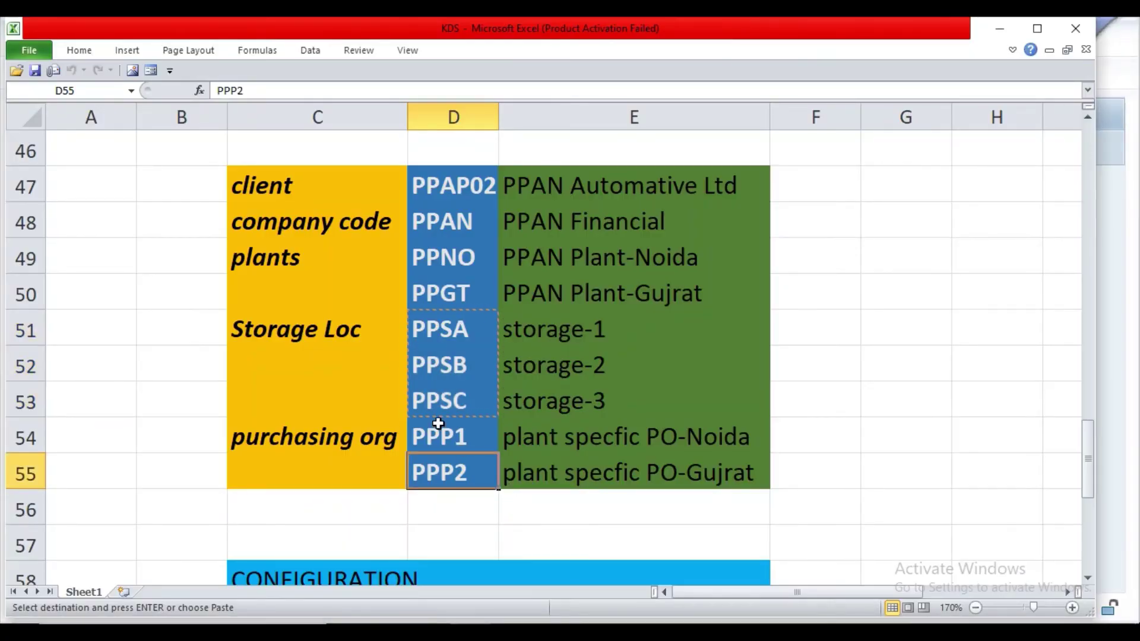
Copy purchasing orgs PPP1 and PPP2 with their descriptions from Excel cells D54:E55 into the clipboard for SAP.
{"action": "left_click_drag", "start_coordinate": [439, 431], "coordinate": [608, 488]}
{"action": "key", "text": "ctrl+c"}
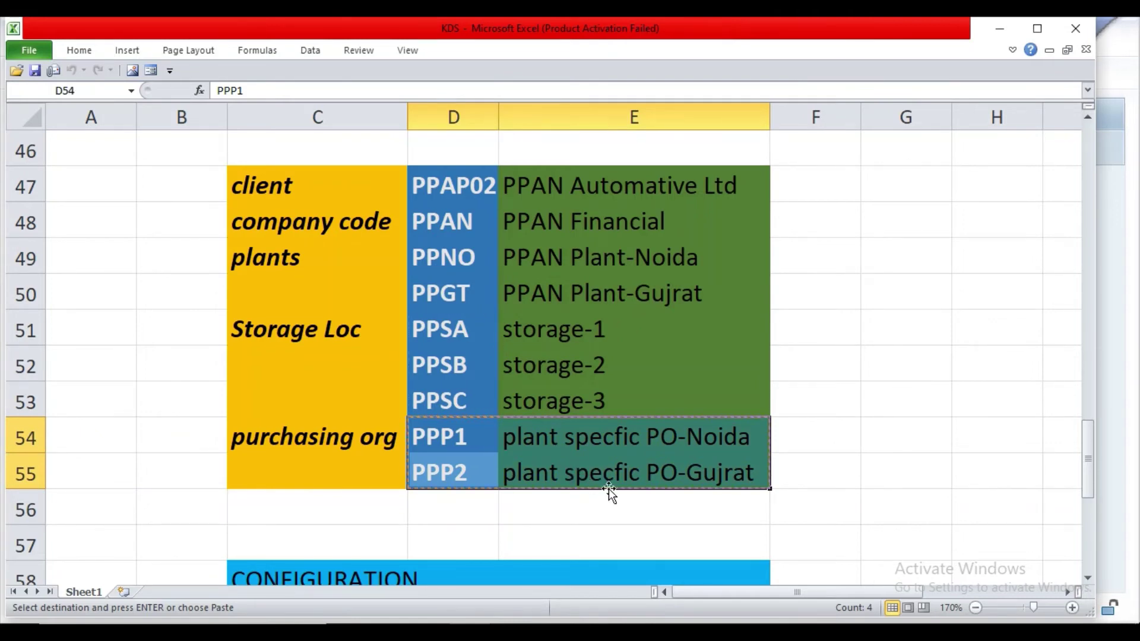
{"action": "left_click", "coordinate": [510, 636]}
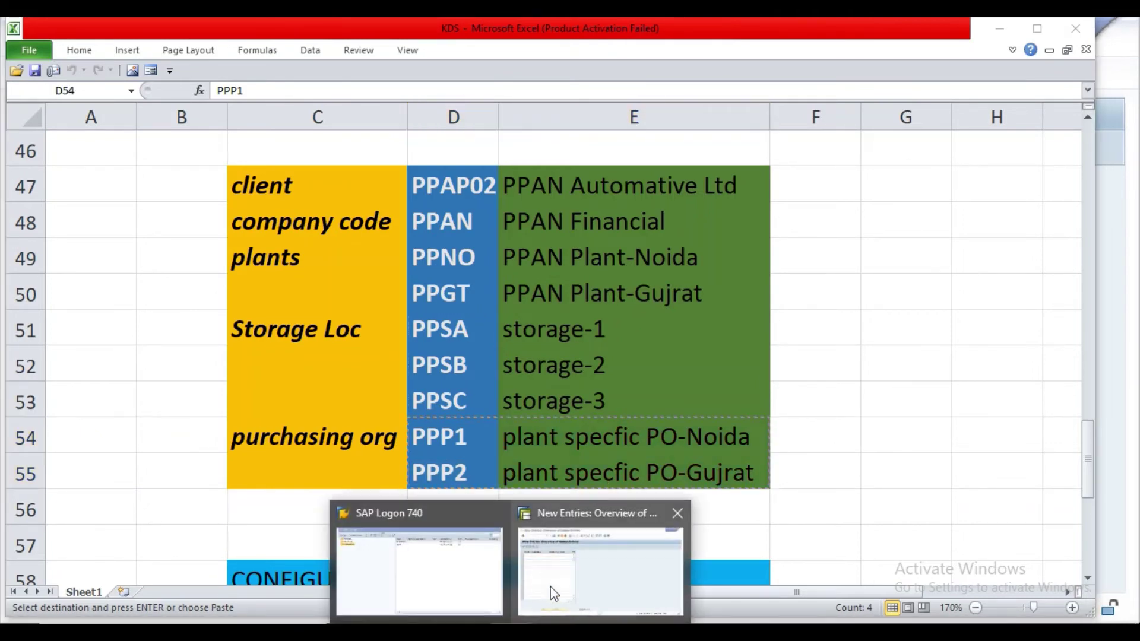
{"action": "left_click", "coordinate": [554, 594]}
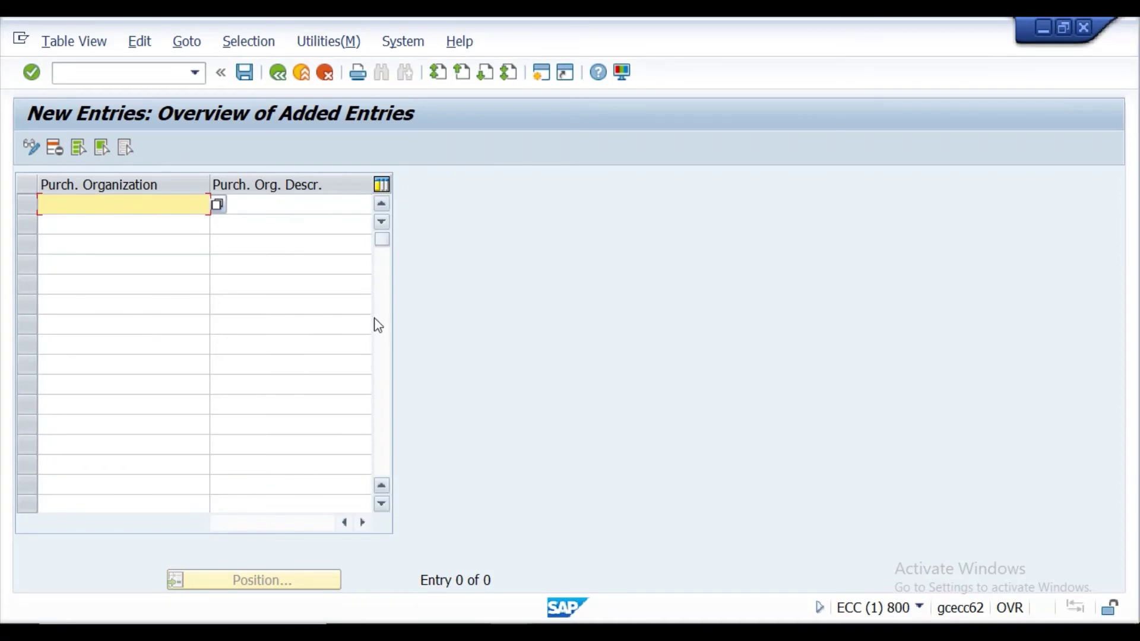
Paste the two purchasing org rows and rename PPP1's description to 'PO-Noida plant'.
{"action": "key", "text": "ctrl+v"}
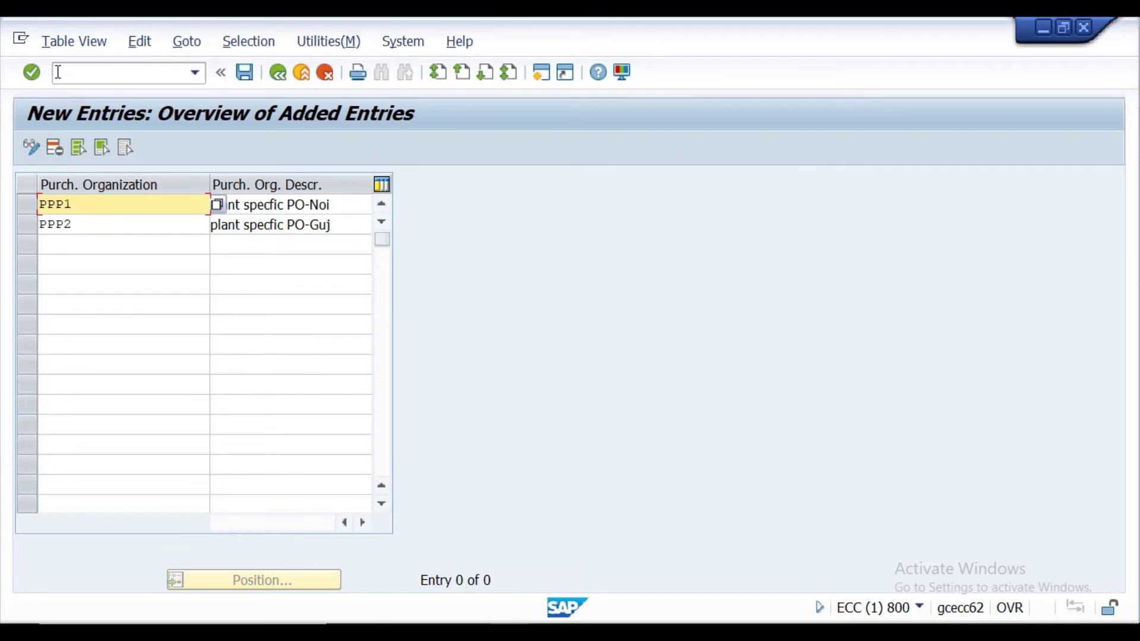
{"action": "left_click", "coordinate": [38, 75]}
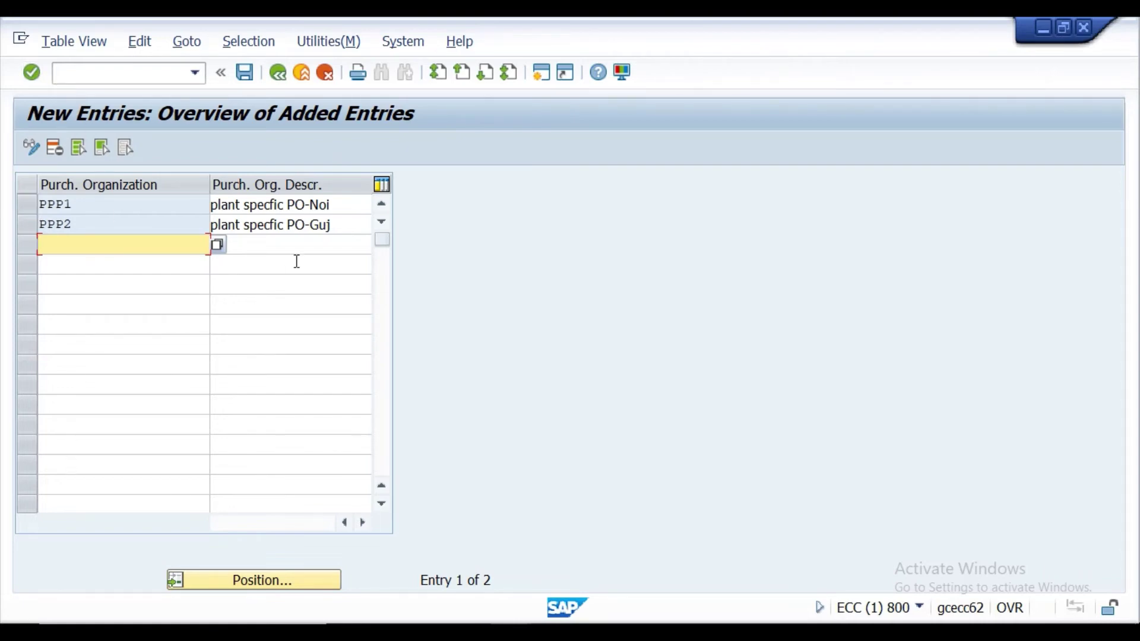
{"action": "left_click", "coordinate": [336, 206]}
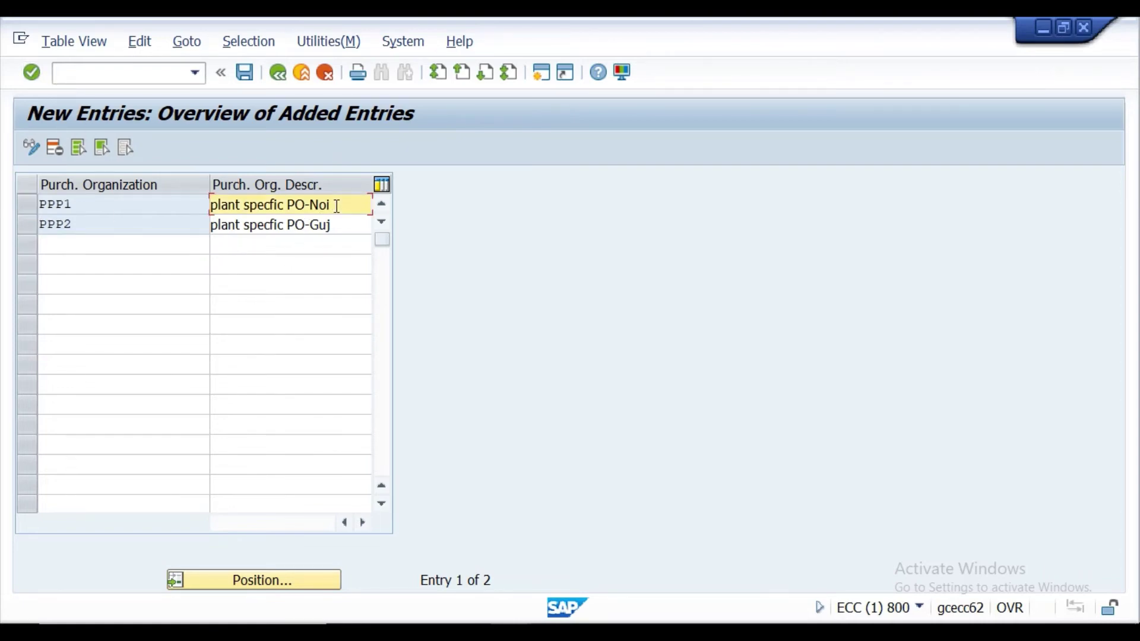
{"action": "key", "text": "BackSpace"}
{"action": "key", "text": "BackSpace"}
{"action": "key", "text": "BackSpace"}
{"action": "key", "text": "BackSpace"}
{"action": "key", "text": "BackSpace"}
{"action": "key", "text": "BackSpace"}
{"action": "key", "text": "BackSpace"}
{"action": "key", "text": "BackSpace"}
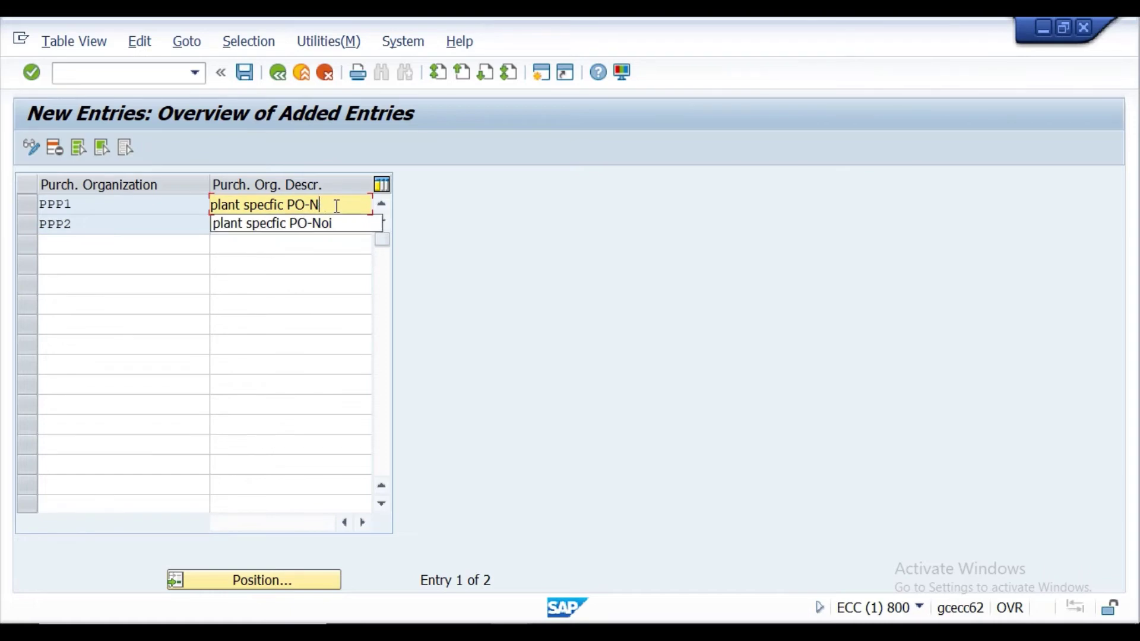
{"action": "key", "text": "BackSpace"}
{"action": "key", "text": "BackSpace"}
{"action": "key", "text": "BackSpace"}
{"action": "key", "text": "BackSpace"}
{"action": "key", "text": "BackSpace"}
{"action": "key", "text": "BackSpace"}
{"action": "key", "text": "BackSpace"}
{"action": "key", "text": "BackSpace"}
{"action": "key", "text": "BackSpace"}
{"action": "key", "text": "BackSpace"}
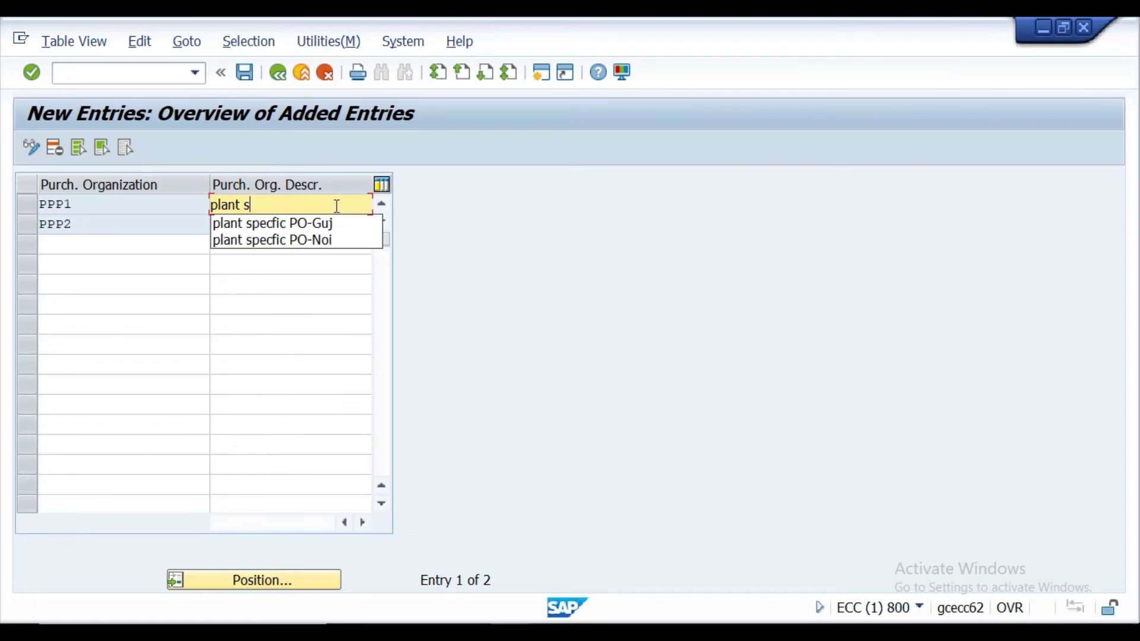
{"action": "key", "text": "BackSpace"}
{"action": "key", "text": "BackSpace"}
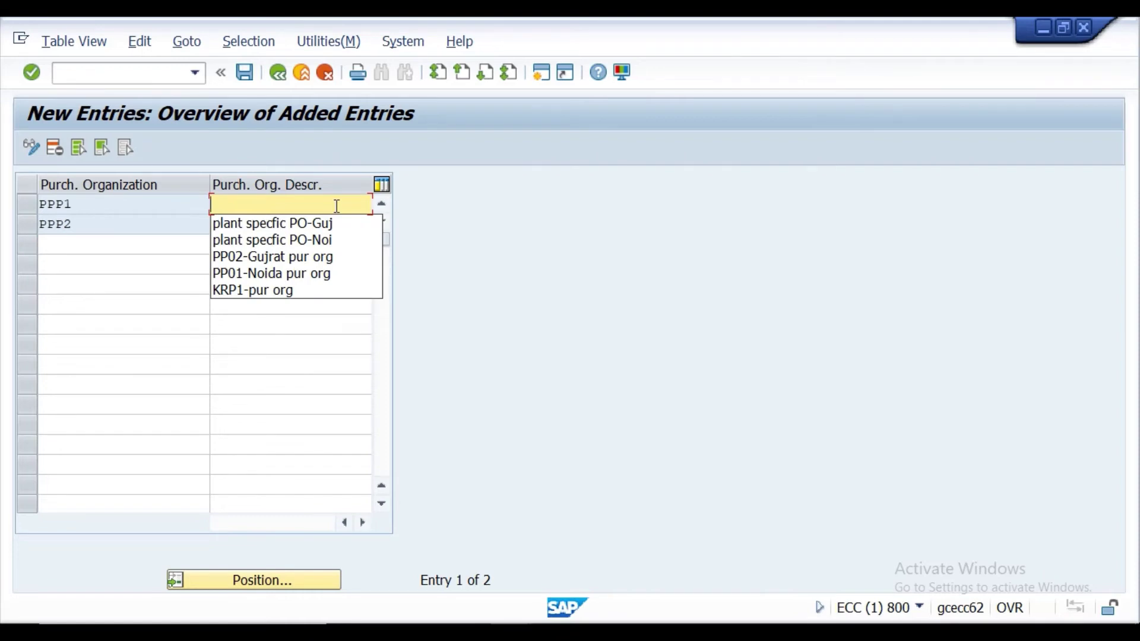
{"action": "type", "text": "P"}
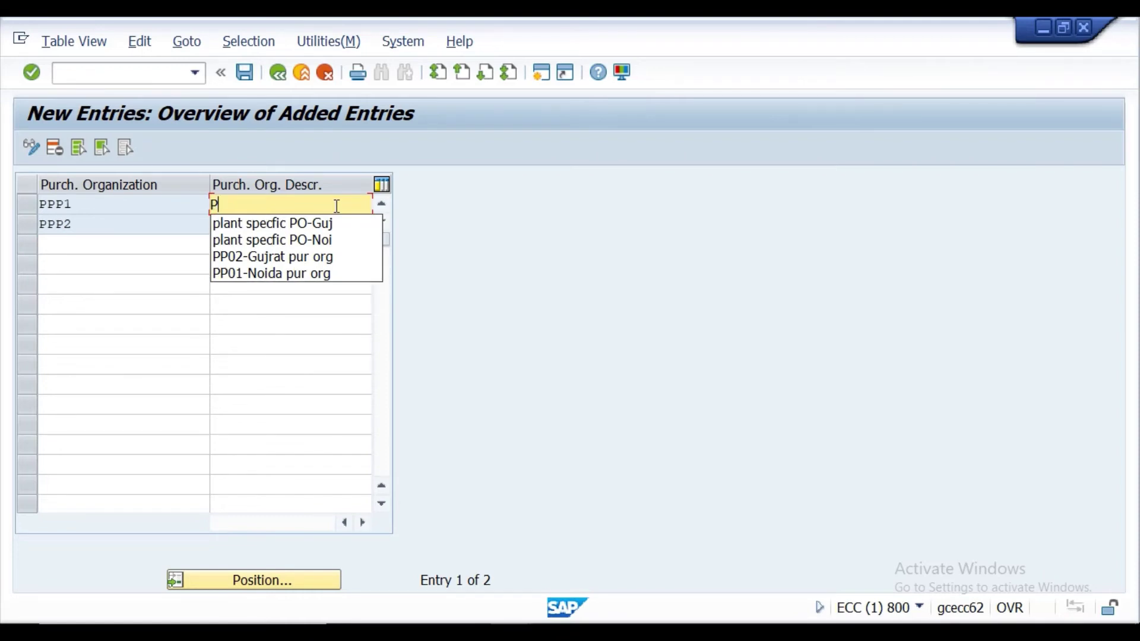
{"action": "type", "text": "O"}
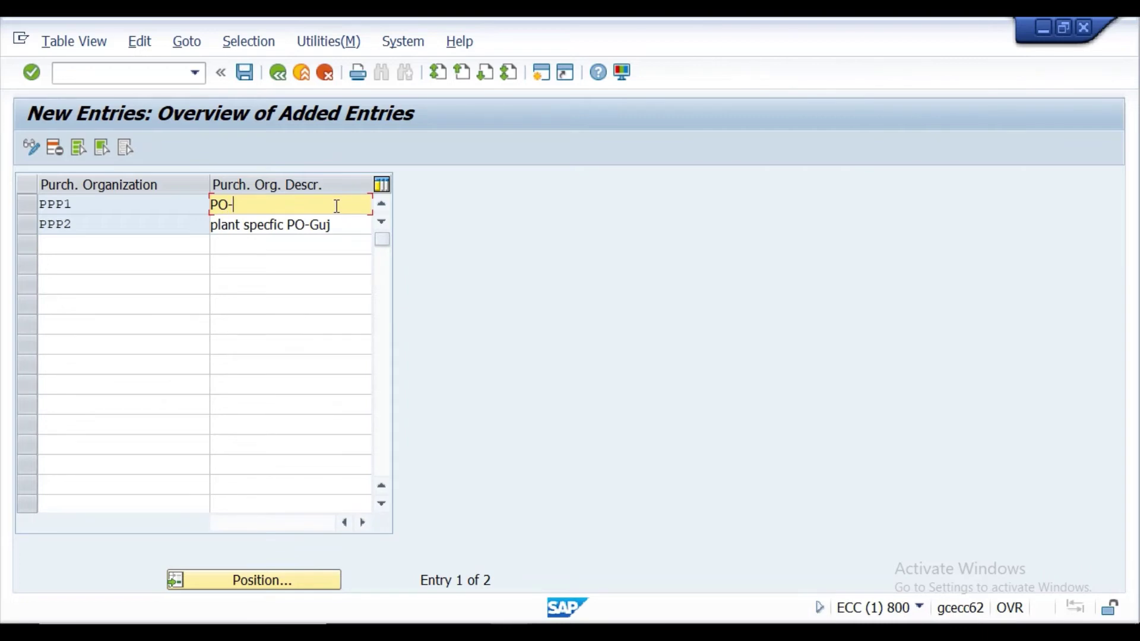
{"action": "type", "text": "-NO"}
{"action": "key", "text": "BackSpace"}
{"action": "key", "text": "BackSpace"}
{"action": "type", "text": "oida plant"}
Change PPP2's description to 'PO-Gujrat plant' and confirm both entries.
{"action": "left_click", "coordinate": [336, 225]}
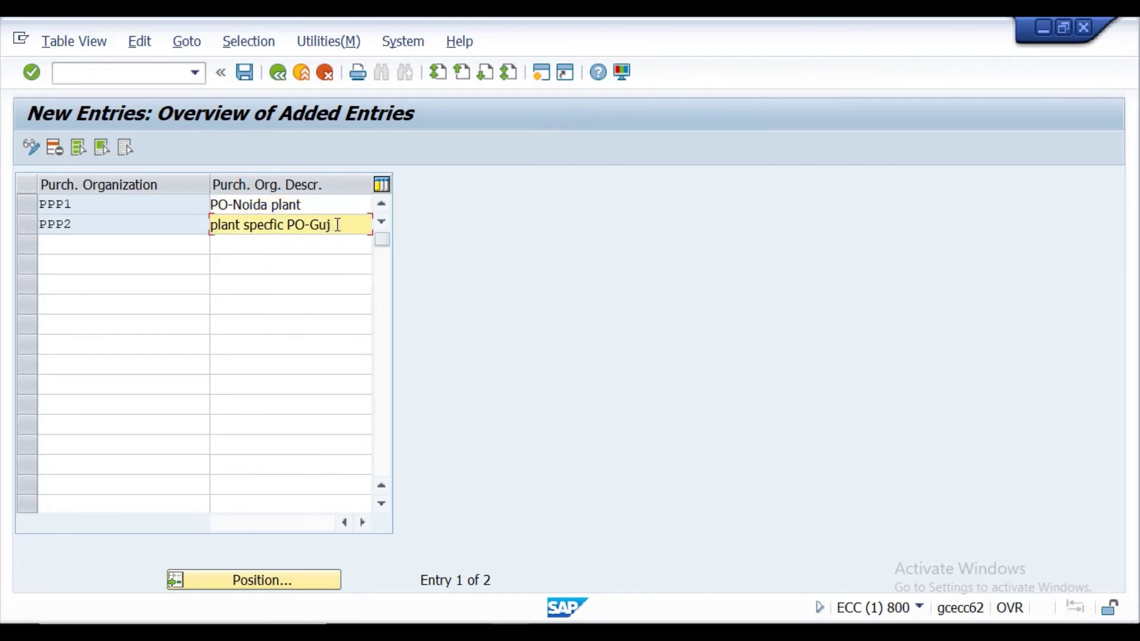
{"action": "key", "text": "BackSpace"}
{"action": "key", "text": "BackSpace"}
{"action": "key", "text": "BackSpace"}
{"action": "key", "text": "BackSpace"}
{"action": "key", "text": "BackSpace"}
{"action": "key", "text": "BackSpace"}
{"action": "key", "text": "BackSpace"}
{"action": "key", "text": "BackSpace"}
{"action": "key", "text": "BackSpace"}
{"action": "key", "text": "BackSpace"}
{"action": "key", "text": "BackSpace"}
{"action": "key", "text": "BackSpace"}
{"action": "key", "text": "BackSpace"}
{"action": "key", "text": "BackSpace"}
{"action": "key", "text": "BackSpace"}
{"action": "key", "text": "BackSpace"}
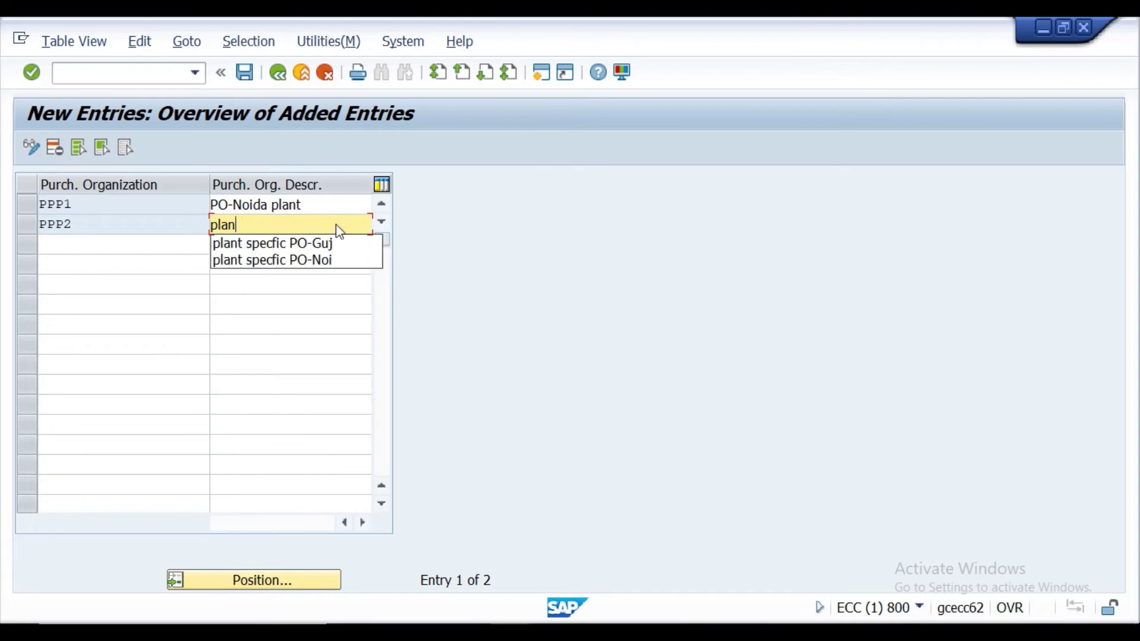
{"action": "key", "text": "BackSpace"}
{"action": "key", "text": "BackSpace"}
{"action": "key", "text": "BackSpace"}
{"action": "key", "text": "BackSpace"}
{"action": "type", "text": "PO"}
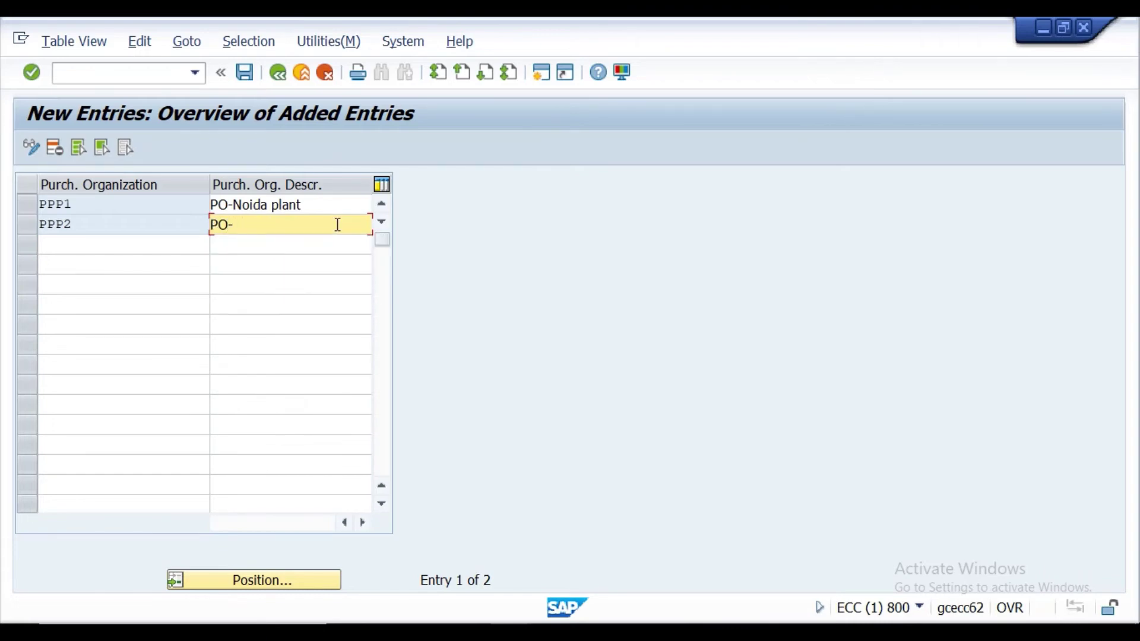
{"action": "type", "text": "-Gujrat plant"}
{"action": "left_click", "coordinate": [35, 70]}
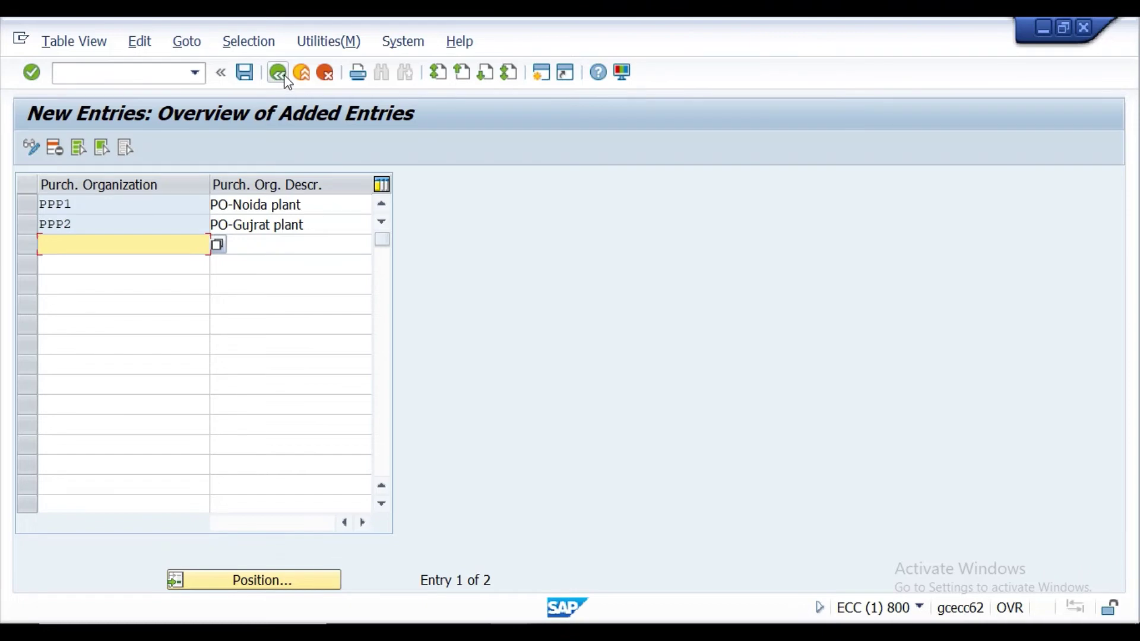
Save PPP1 and PPP2 under the customizing request and go back to the purchasing organizations list.
{"action": "left_click", "coordinate": [249, 75]}
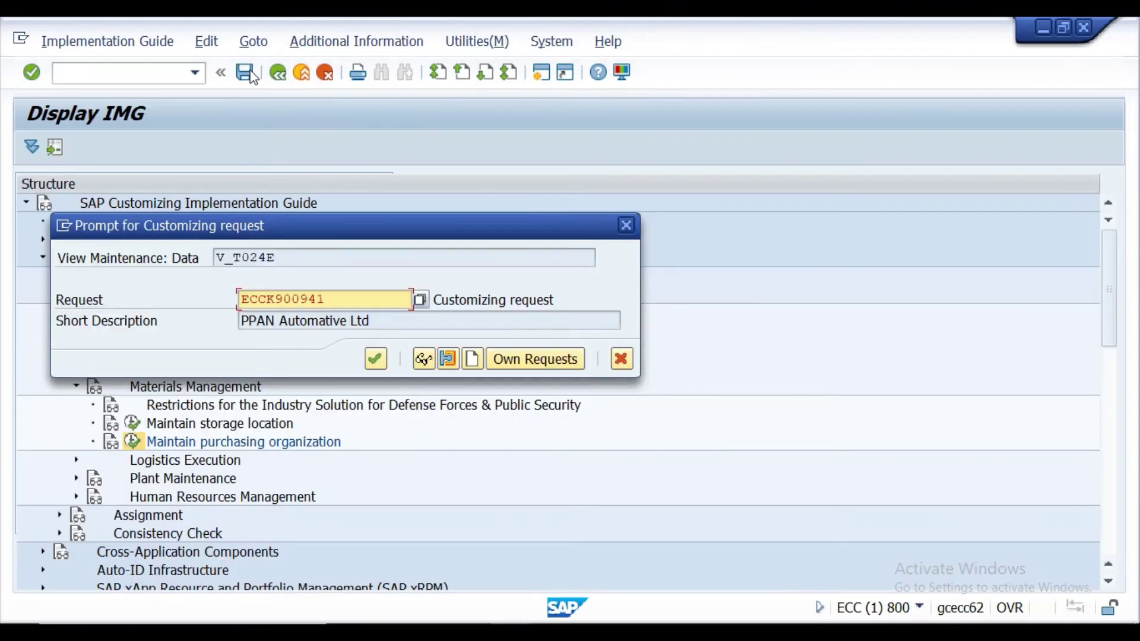
{"action": "left_click", "coordinate": [374, 358]}
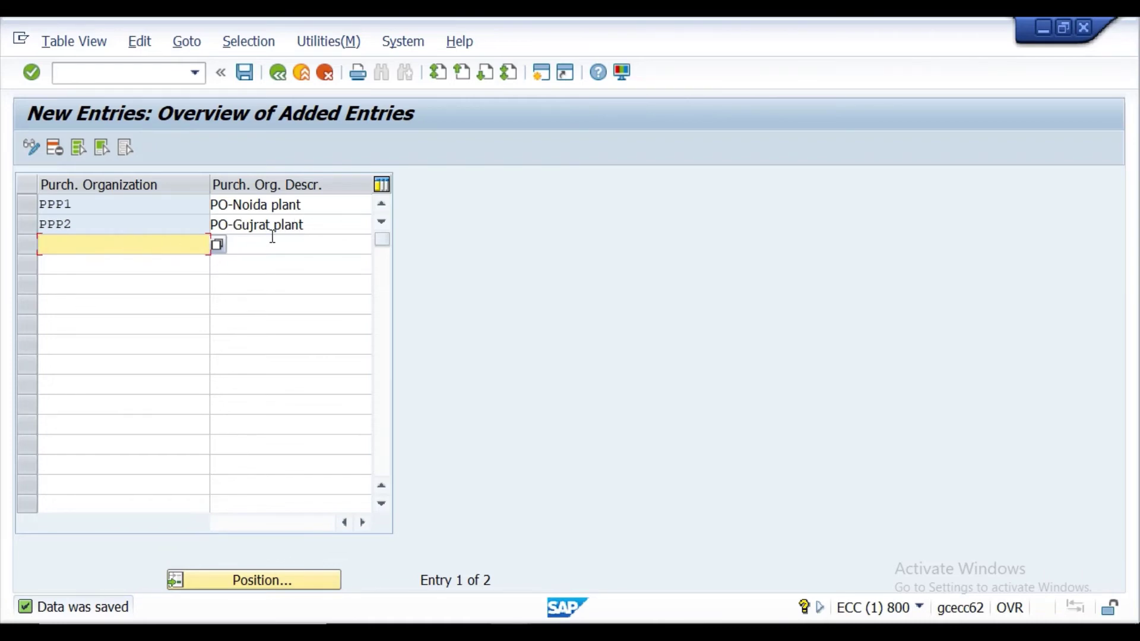
{"action": "left_click", "coordinate": [278, 75]}
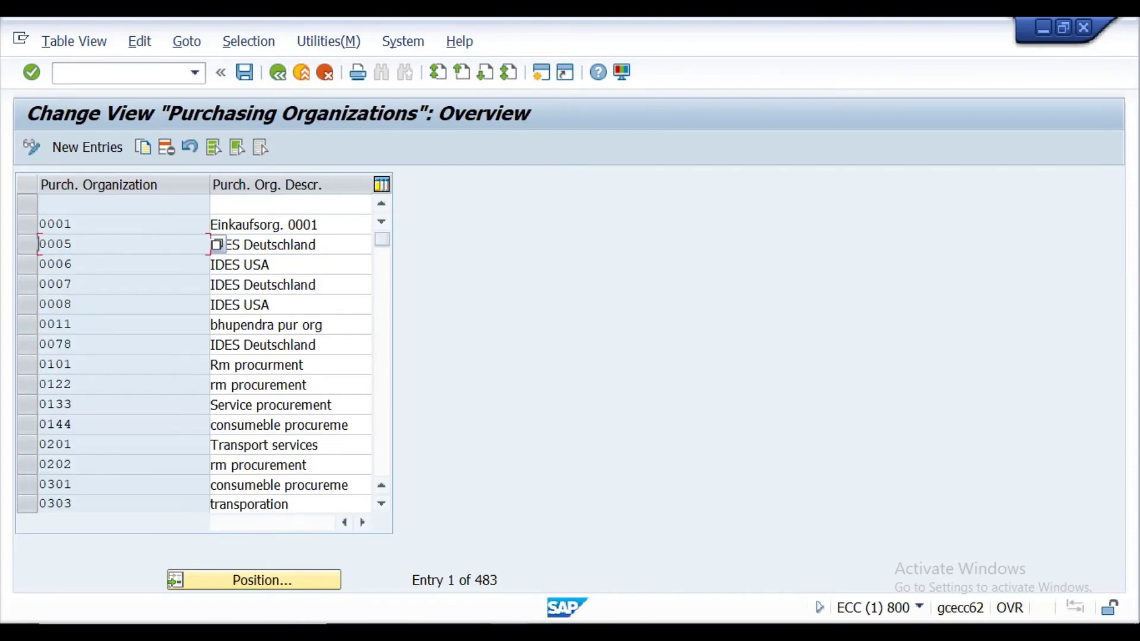
{"action": "left_click", "coordinate": [528, 515]}
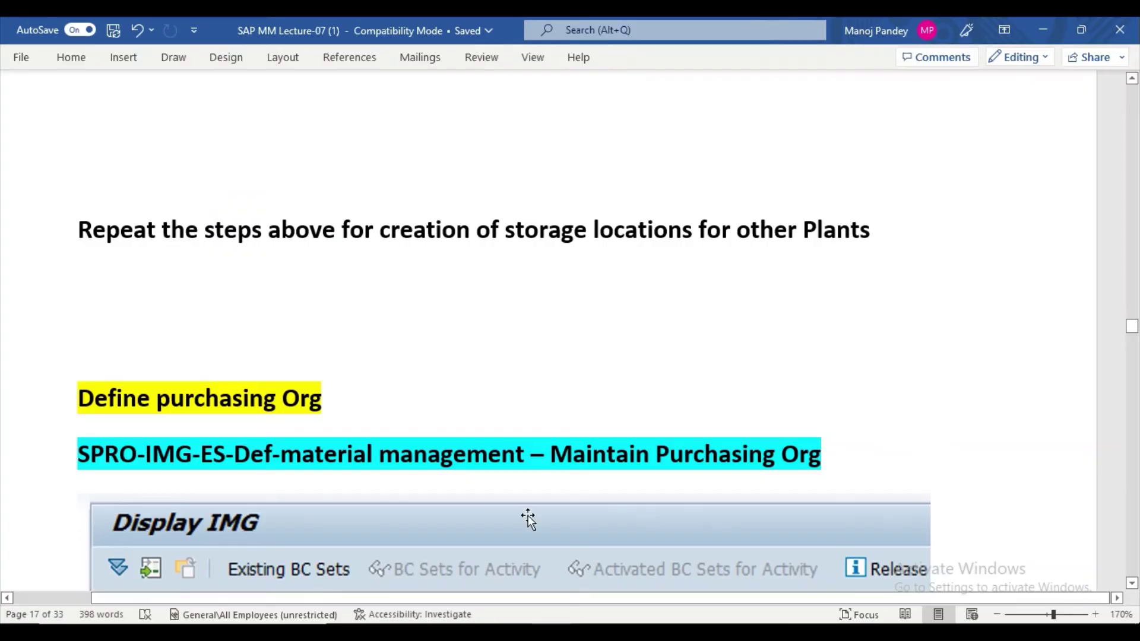
Scroll the Word notes past the purchasing org screenshots down to the Assignment Part heading.
{"action": "scroll", "coordinate": [528, 514], "scroll_direction": "down", "scroll_amount": 5}
{"action": "scroll", "coordinate": [636, 310], "scroll_direction": "down", "scroll_amount": 10}
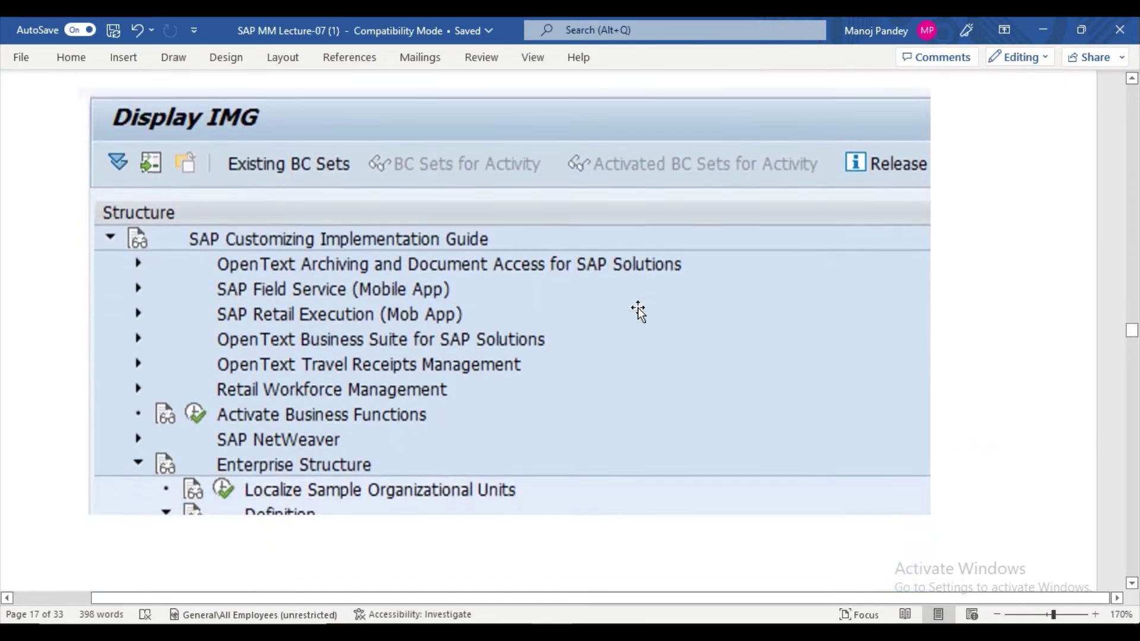
{"action": "scroll", "coordinate": [638, 308], "scroll_direction": "down", "scroll_amount": 12}
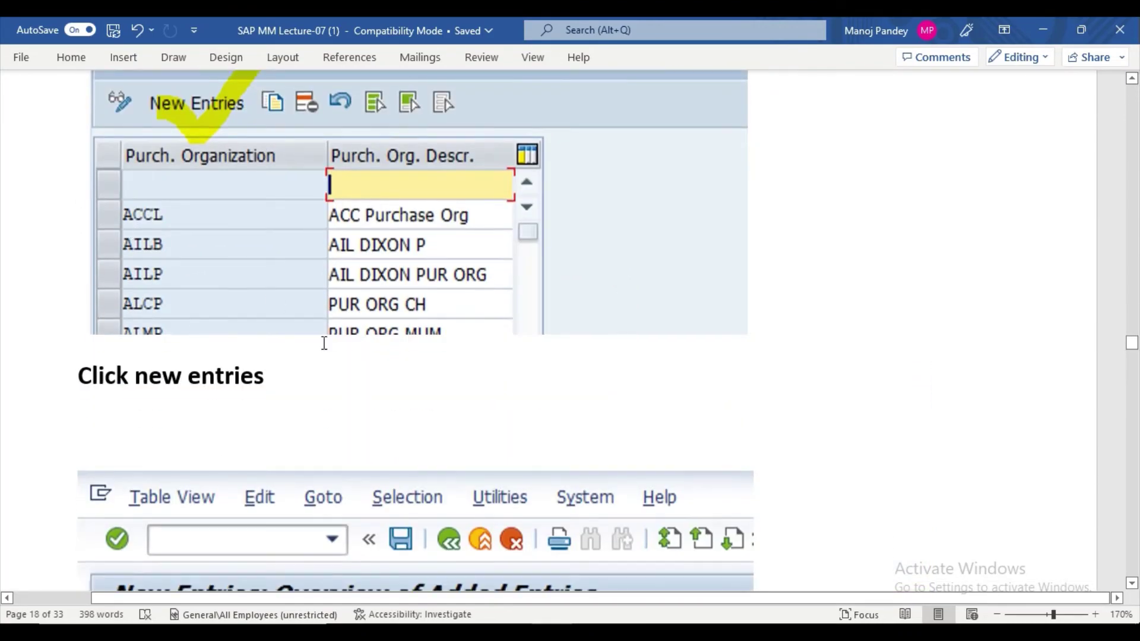
{"action": "scroll", "coordinate": [323, 338], "scroll_direction": "down", "scroll_amount": 3}
{"action": "scroll", "coordinate": [323, 338], "scroll_direction": "up", "scroll_amount": 3}
{"action": "scroll", "coordinate": [325, 342], "scroll_direction": "up", "scroll_amount": 8}
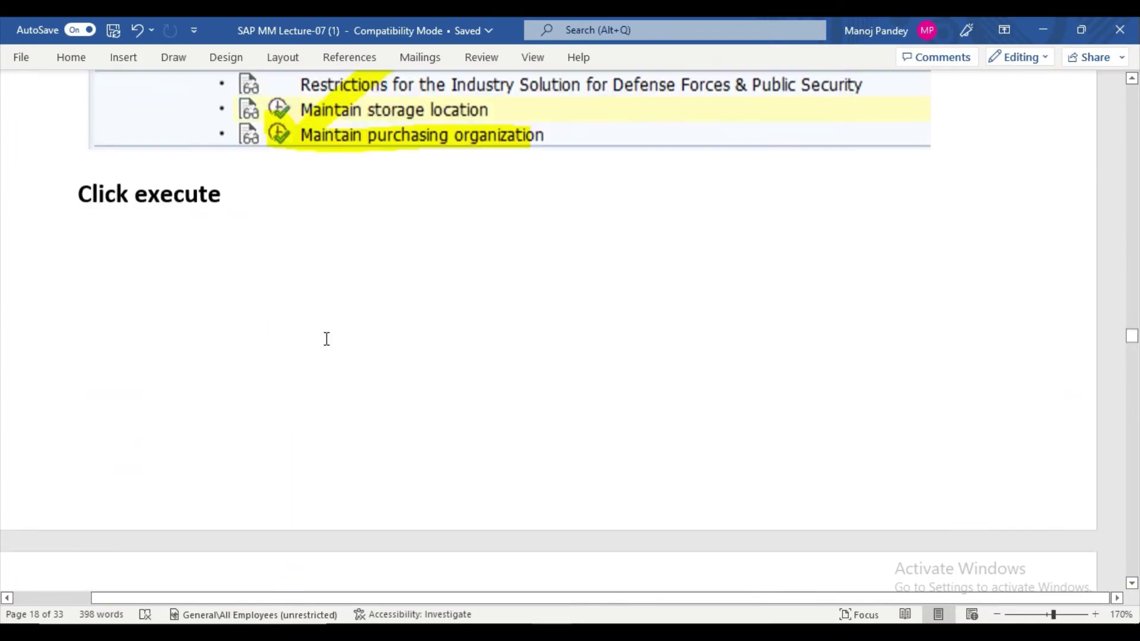
{"action": "scroll", "coordinate": [326, 339], "scroll_direction": "down", "scroll_amount": 6}
{"action": "scroll", "coordinate": [327, 337], "scroll_direction": "down", "scroll_amount": 9}
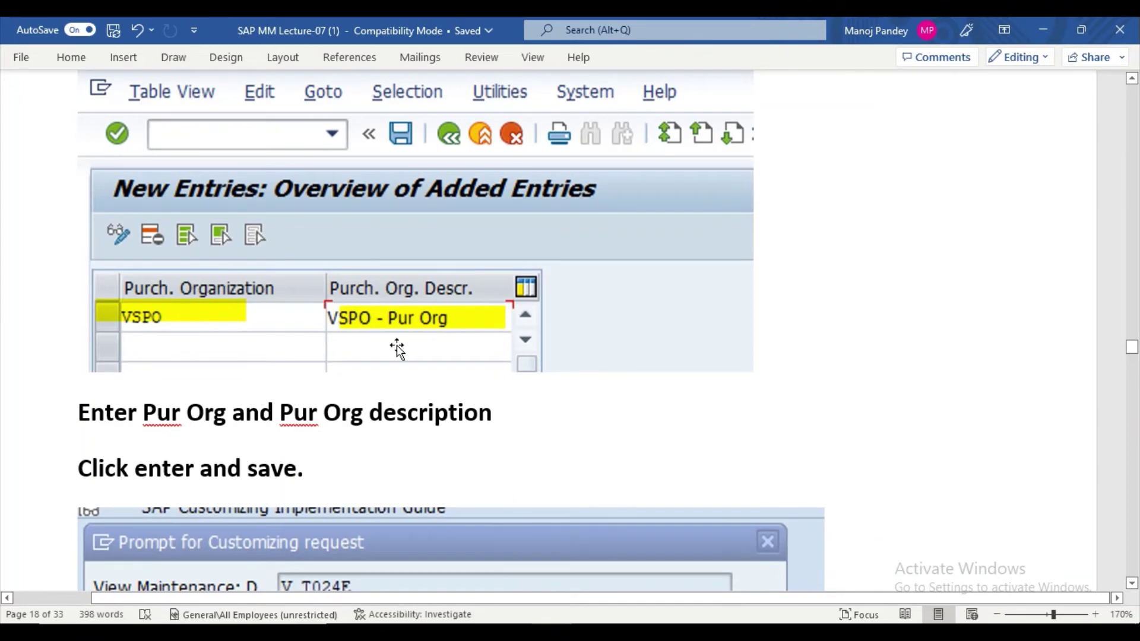
{"action": "scroll", "coordinate": [396, 343], "scroll_direction": "down", "scroll_amount": 4}
{"action": "scroll", "coordinate": [396, 340], "scroll_direction": "down", "scroll_amount": 4}
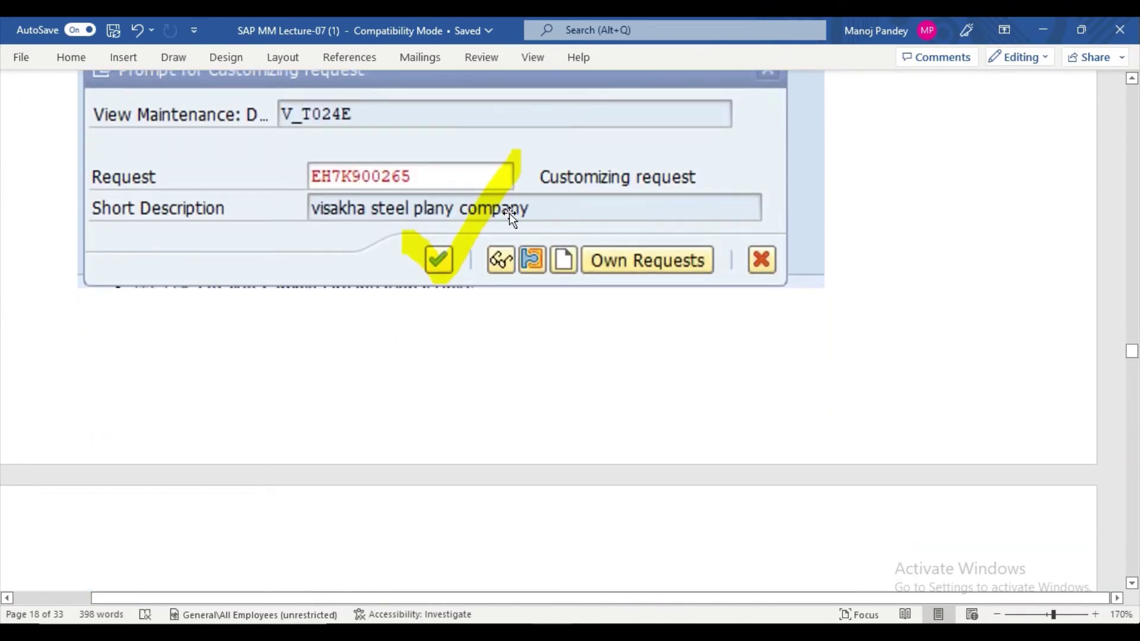
{"action": "scroll", "coordinate": [509, 216], "scroll_direction": "up", "scroll_amount": 2}
{"action": "scroll", "coordinate": [509, 232], "scroll_direction": "down", "scroll_amount": 1}
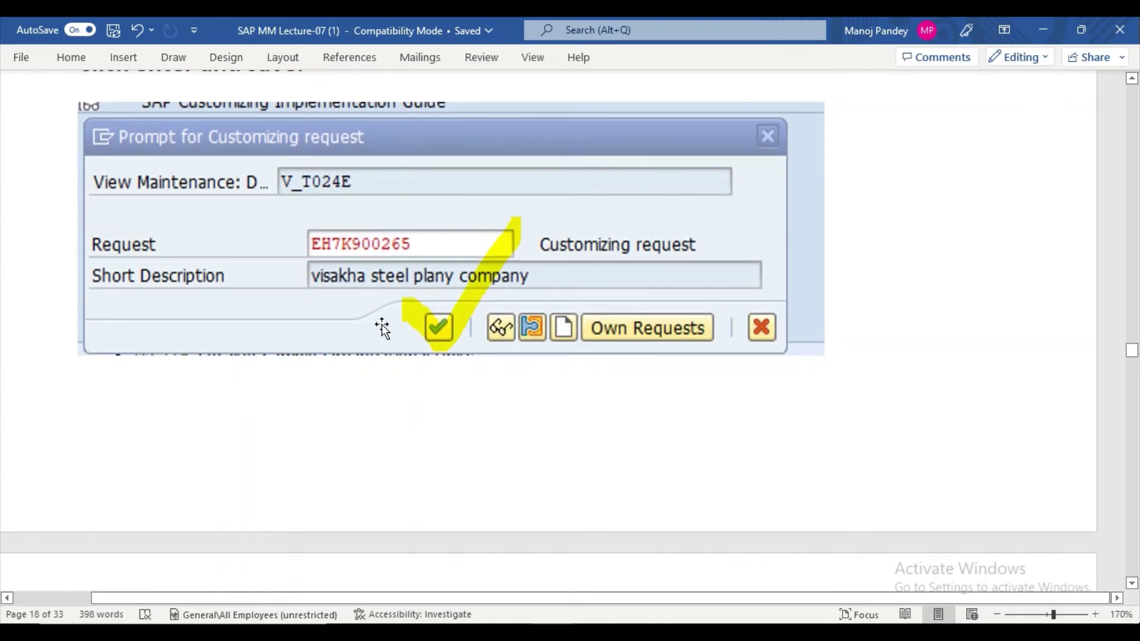
{"action": "scroll", "coordinate": [381, 328], "scroll_direction": "down", "scroll_amount": 10}
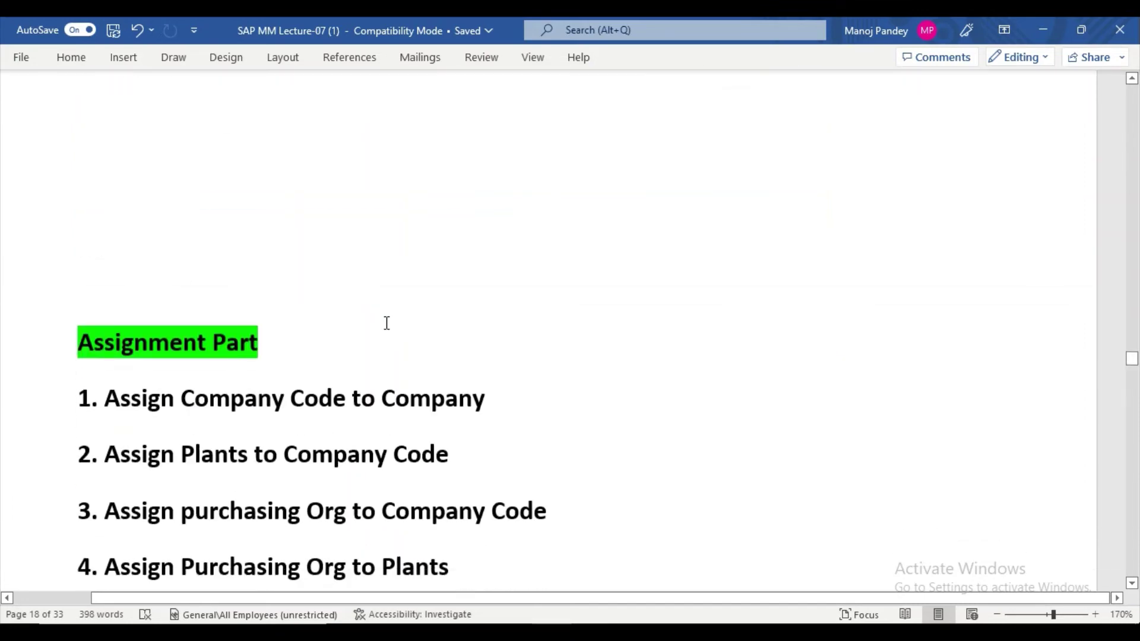
{"action": "scroll", "coordinate": [383, 326], "scroll_direction": "down", "scroll_amount": 3}
{"action": "scroll", "coordinate": [382, 320], "scroll_direction": "up", "scroll_amount": 6}
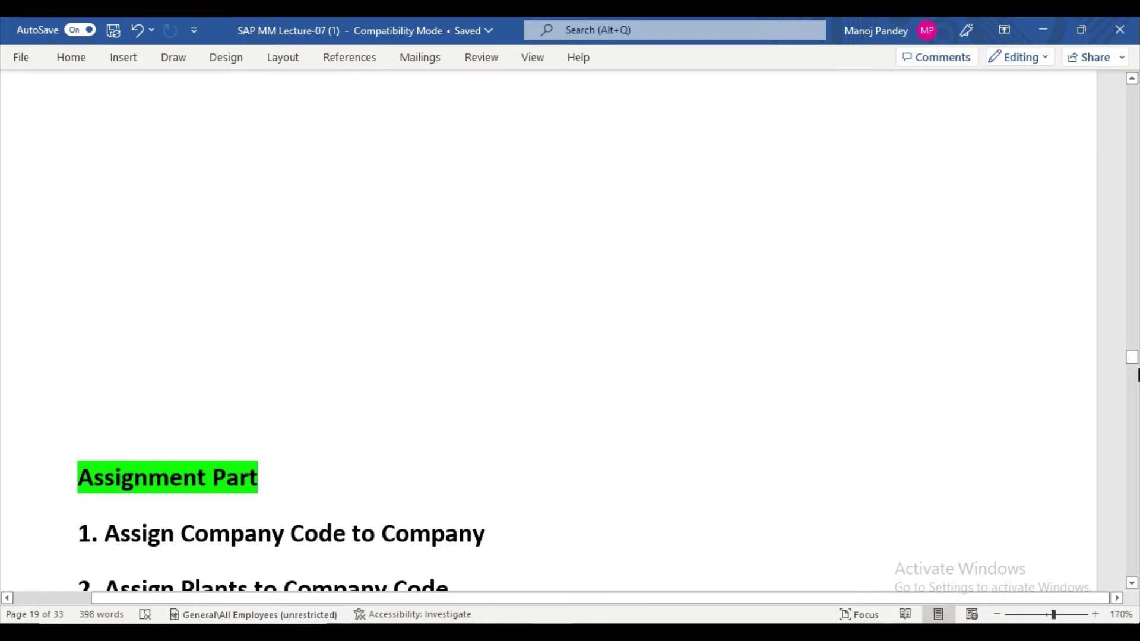
{"action": "left_click_drag", "start_coordinate": [1132, 357], "coordinate": [1132, 114]}
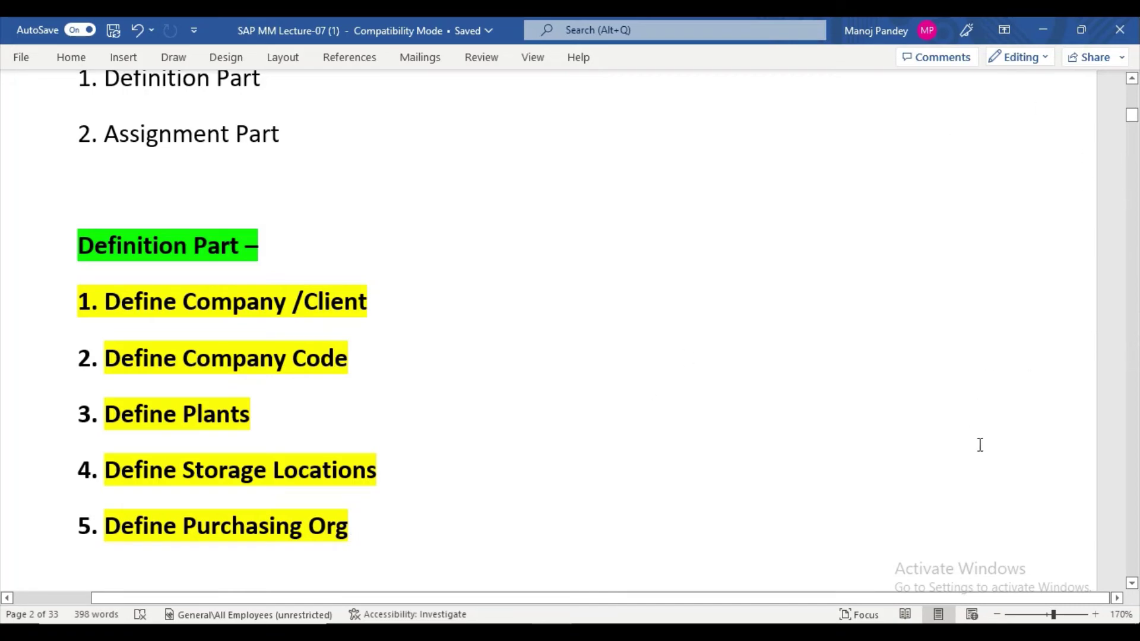
{"action": "scroll", "coordinate": [1131, 584], "scroll_direction": "down", "scroll_amount": 3}
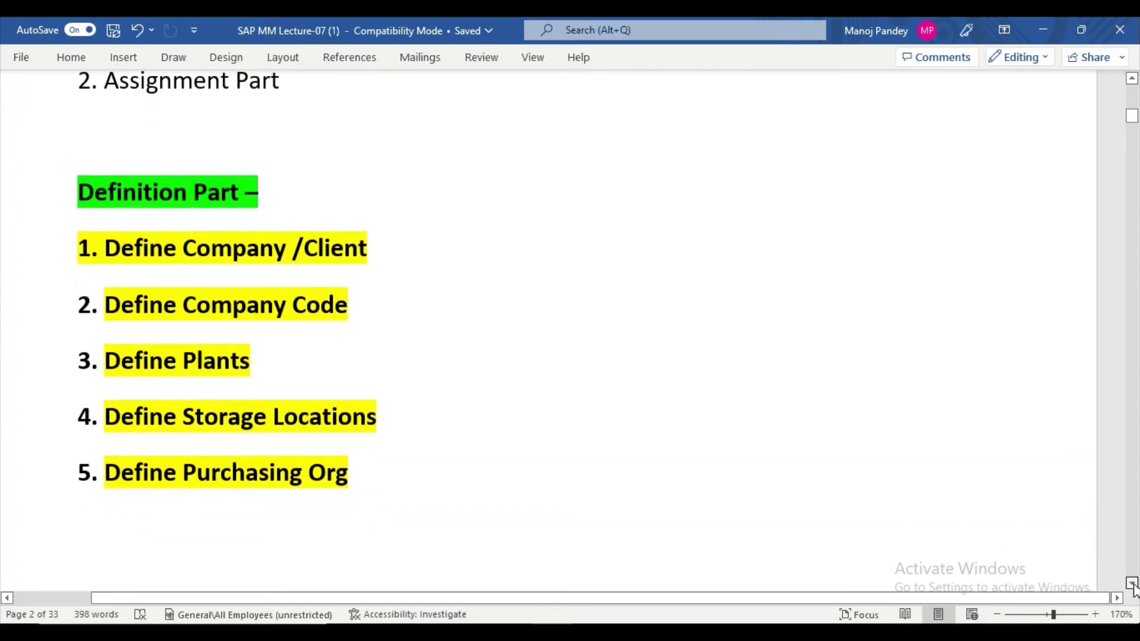
{"action": "scroll", "coordinate": [1131, 583], "scroll_direction": "down", "scroll_amount": 8}
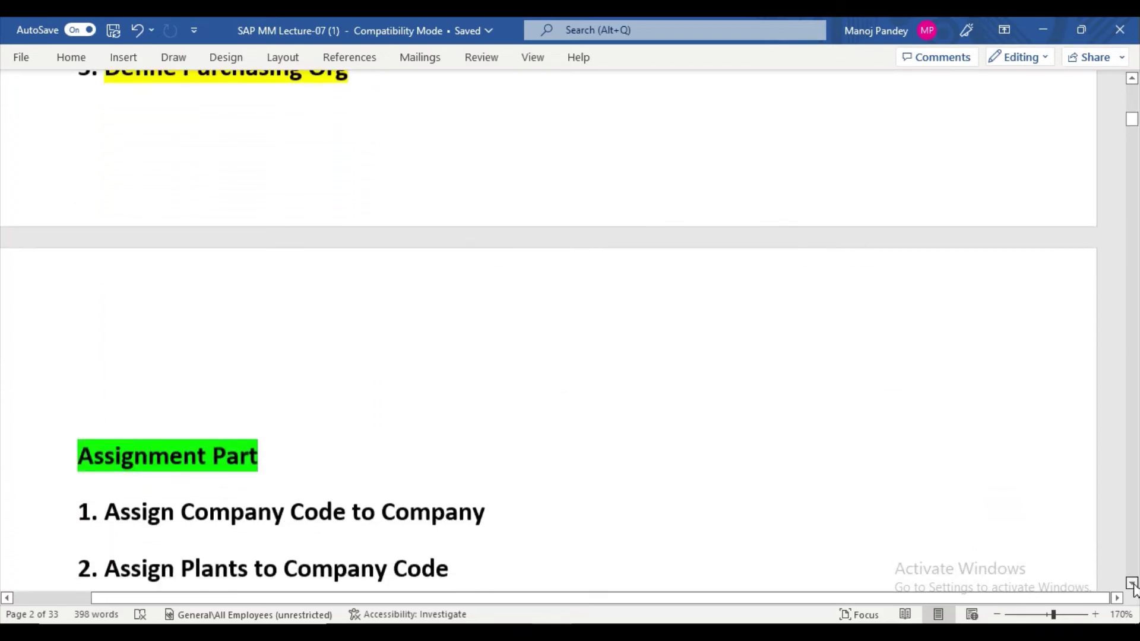
{"action": "scroll", "coordinate": [1131, 583], "scroll_direction": "down", "scroll_amount": 2}
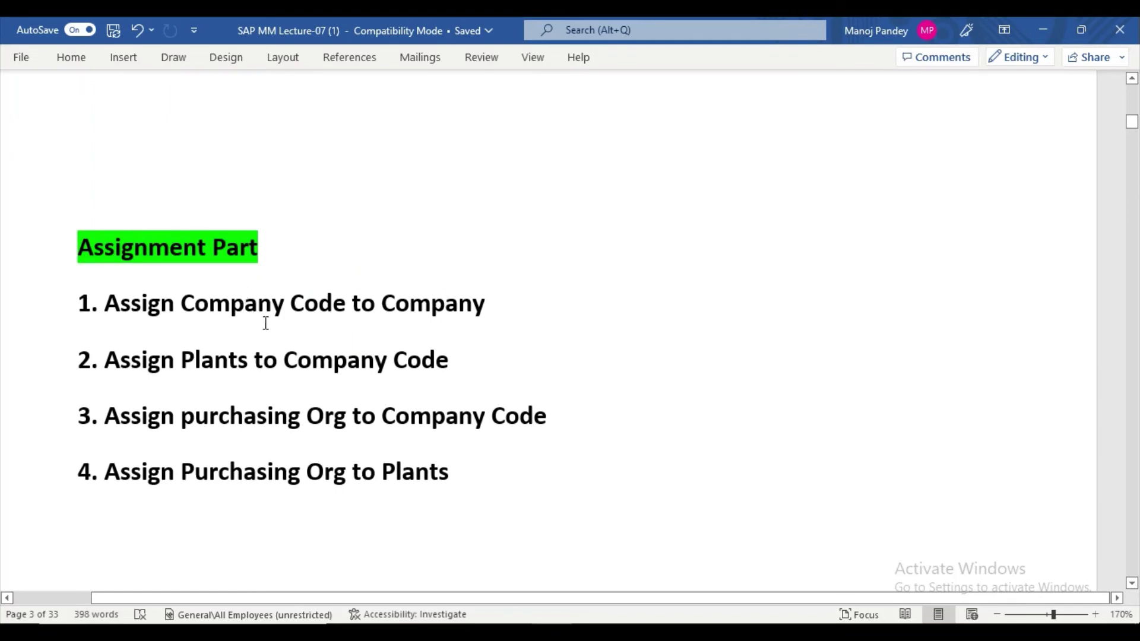
{"action": "left_click_drag", "start_coordinate": [265, 304], "coordinate": [417, 315]}
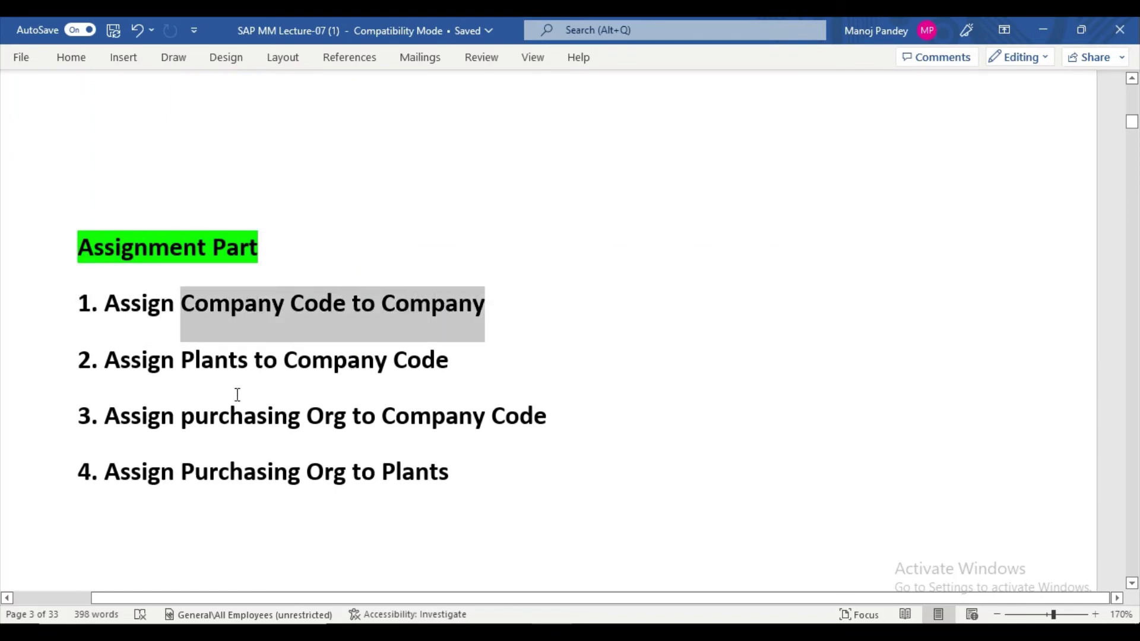
{"action": "left_click_drag", "start_coordinate": [92, 357], "coordinate": [451, 360]}
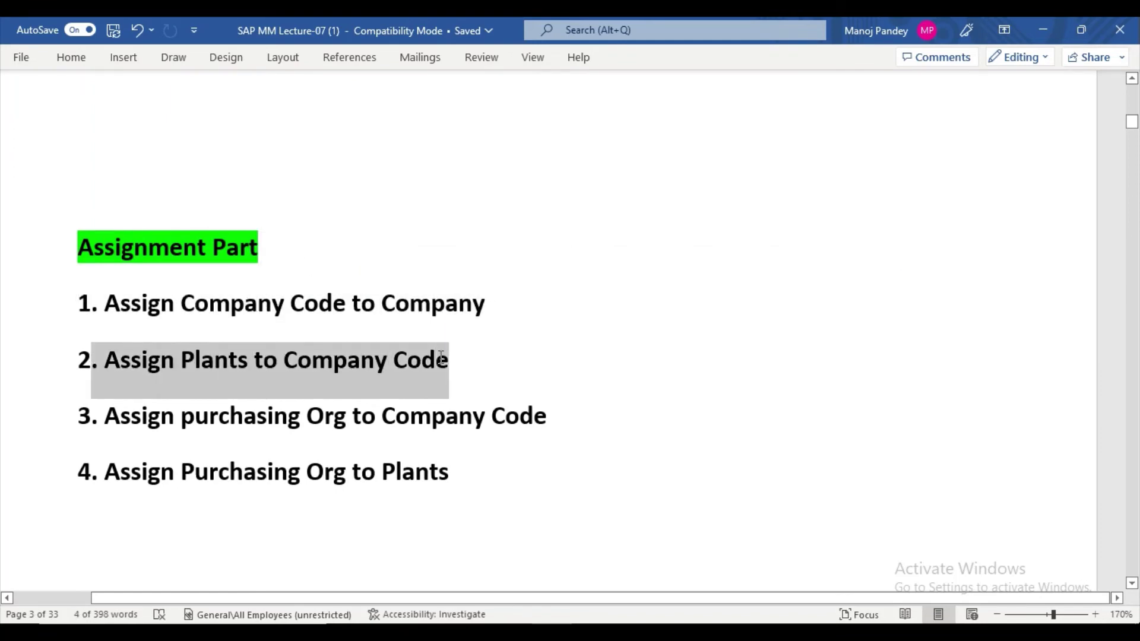
{"action": "left_click_drag", "start_coordinate": [122, 422], "coordinate": [512, 421]}
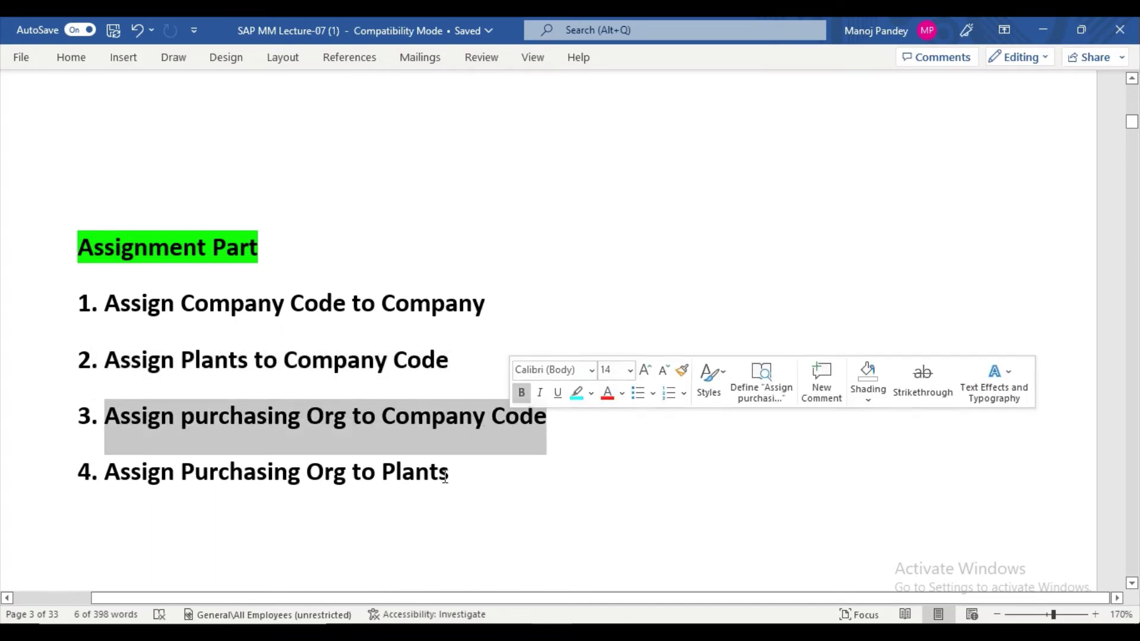
{"action": "left_click_drag", "start_coordinate": [449, 472], "coordinate": [151, 484]}
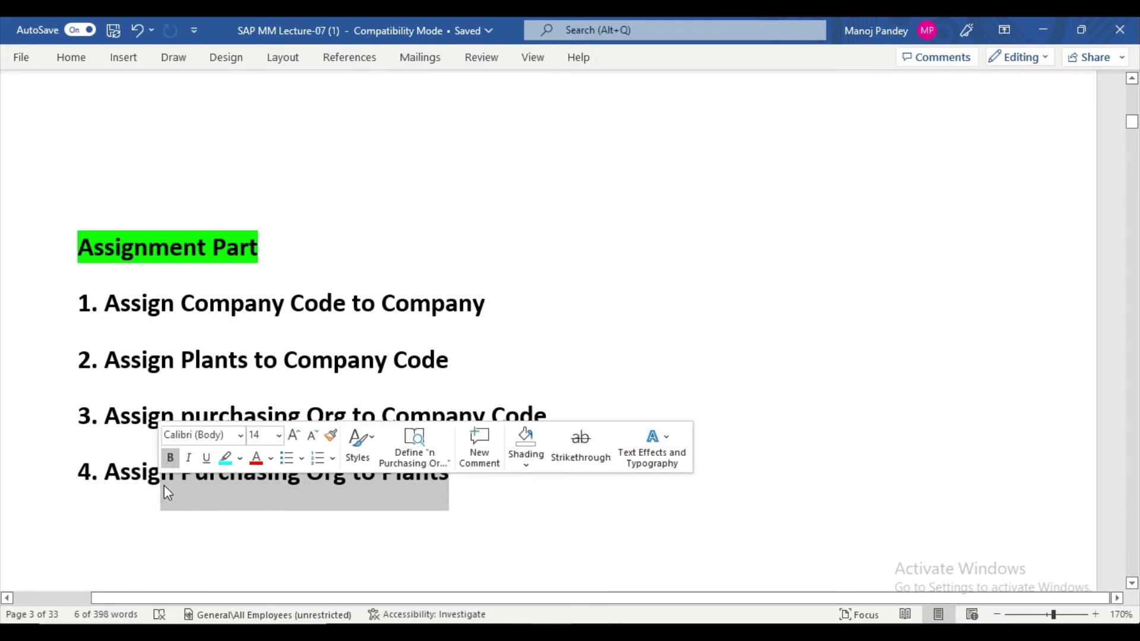
{"action": "left_click", "coordinate": [562, 326]}
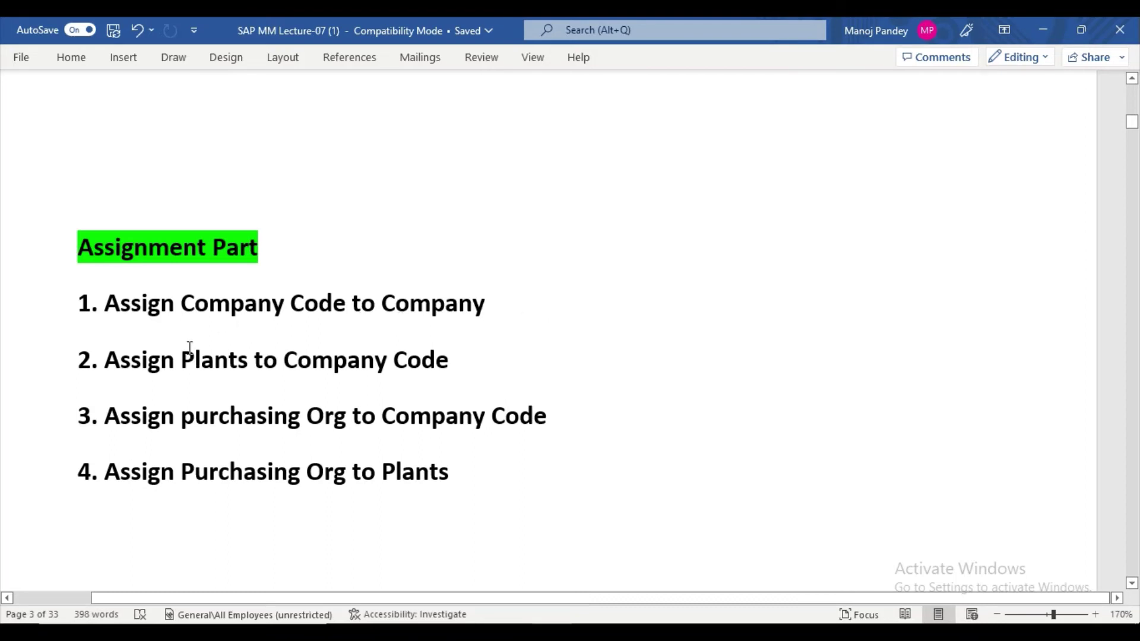
{"action": "left_click", "coordinate": [510, 632]}
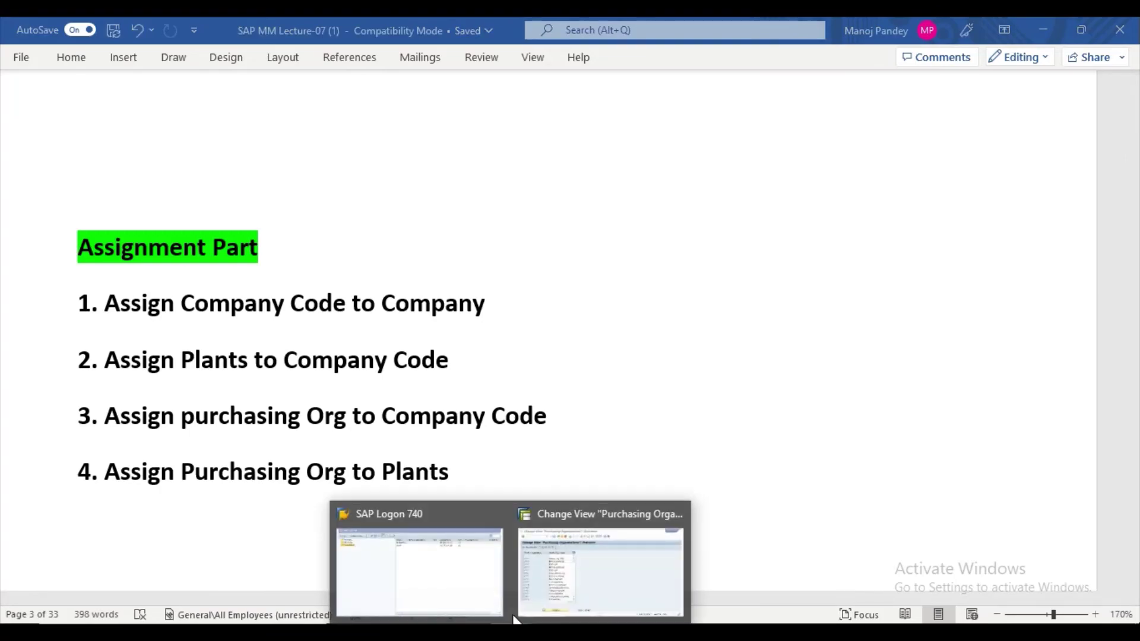
Log off SAP from the Purchasing Organizations window with the /nex command.
{"action": "left_click", "coordinate": [554, 536]}
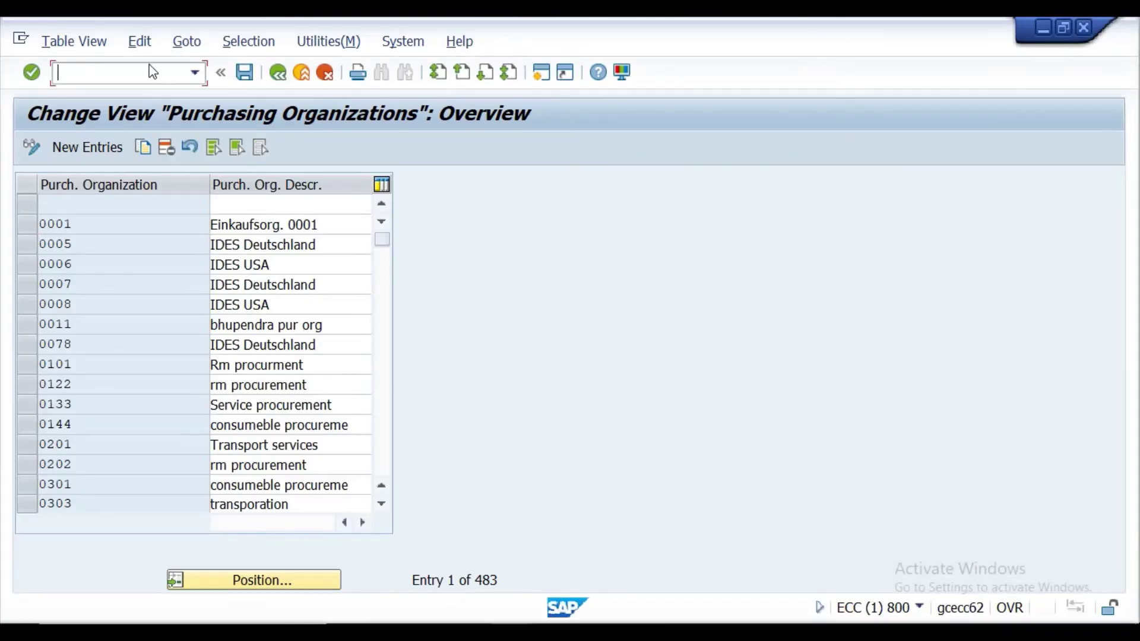
{"action": "type", "text": "/nex"}
{"action": "key", "text": "Return"}
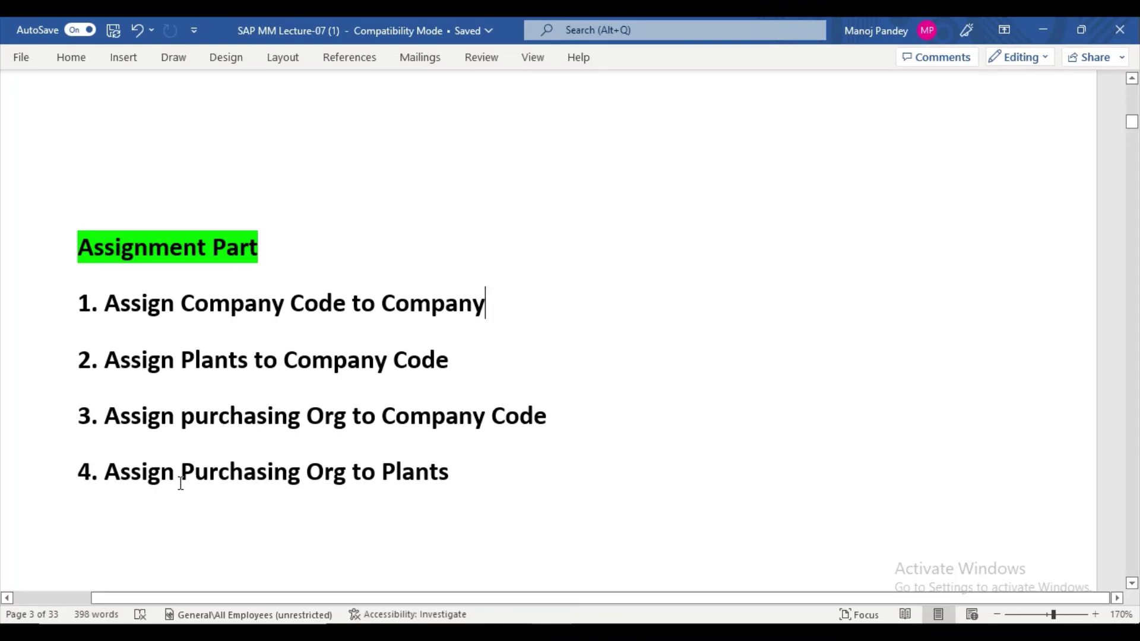
{"action": "scroll", "coordinate": [295, 501], "scroll_direction": "down", "scroll_amount": 5}
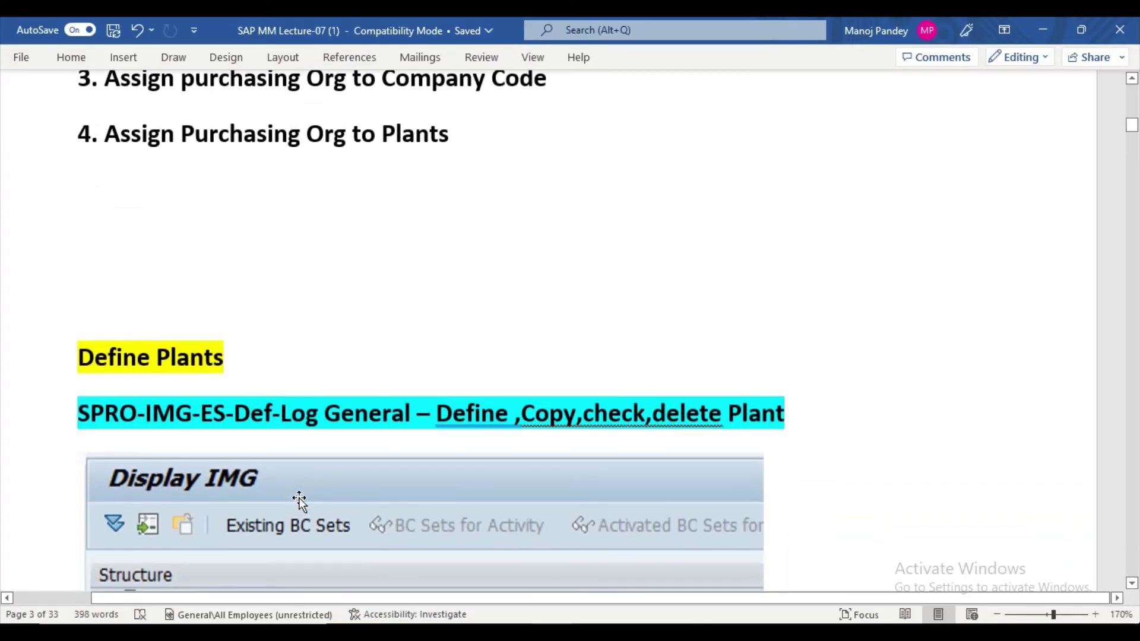
{"action": "scroll", "coordinate": [300, 502], "scroll_direction": "down", "scroll_amount": 8}
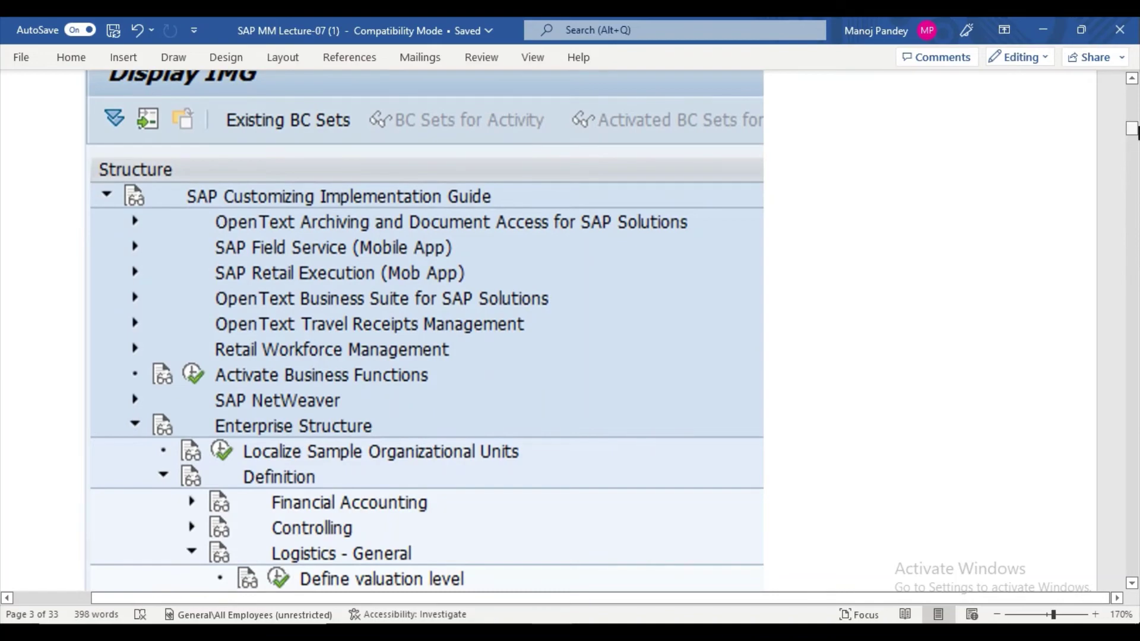
{"action": "left_click_drag", "start_coordinate": [1131, 130], "coordinate": [1132, 363]}
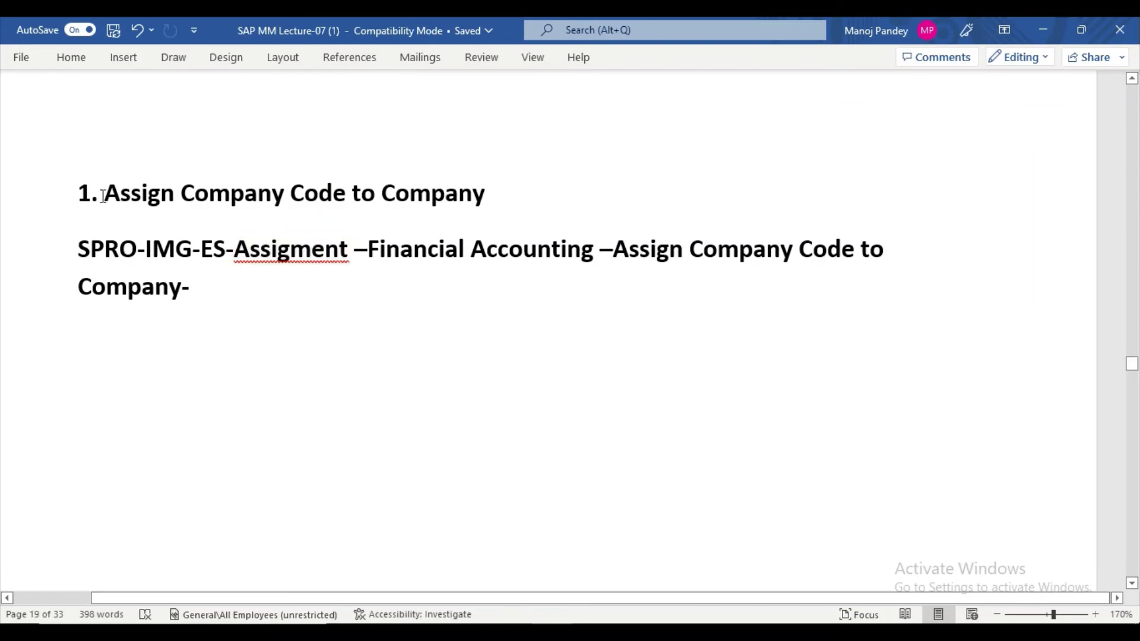
{"action": "left_click_drag", "start_coordinate": [95, 191], "coordinate": [484, 205]}
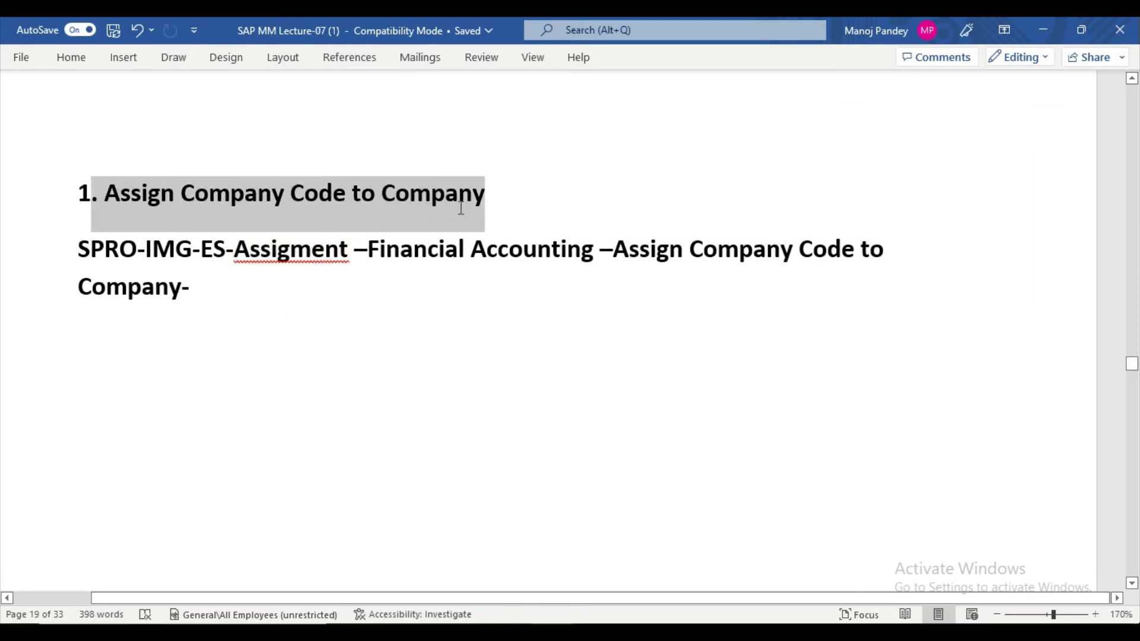
{"action": "left_click", "coordinate": [540, 179]}
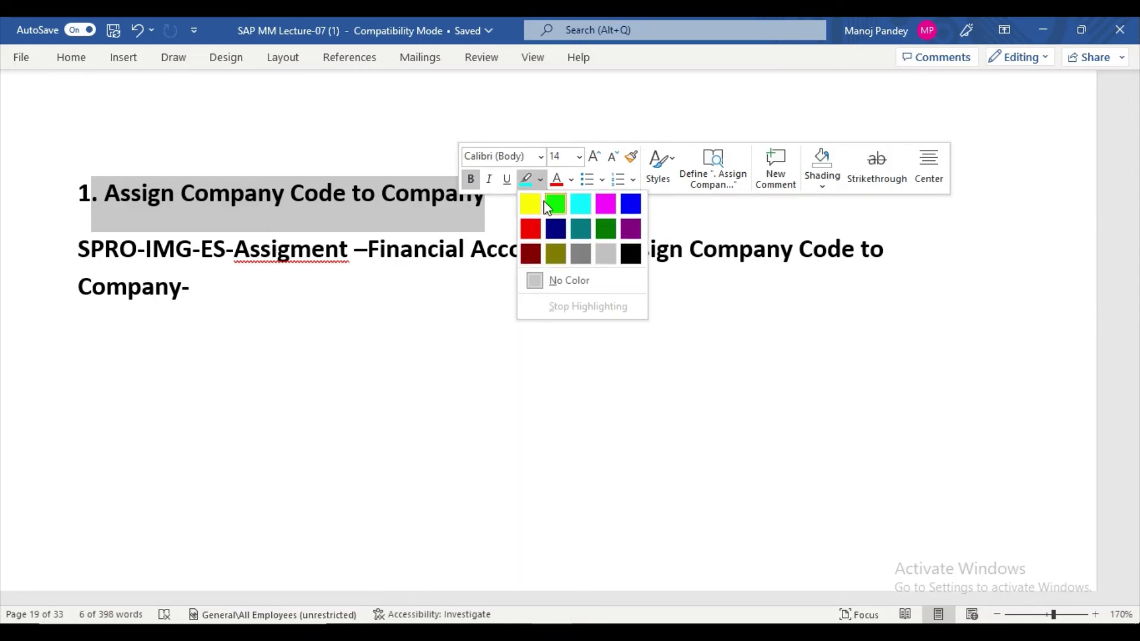
{"action": "left_click", "coordinate": [532, 201]}
{"action": "left_click", "coordinate": [193, 272]}
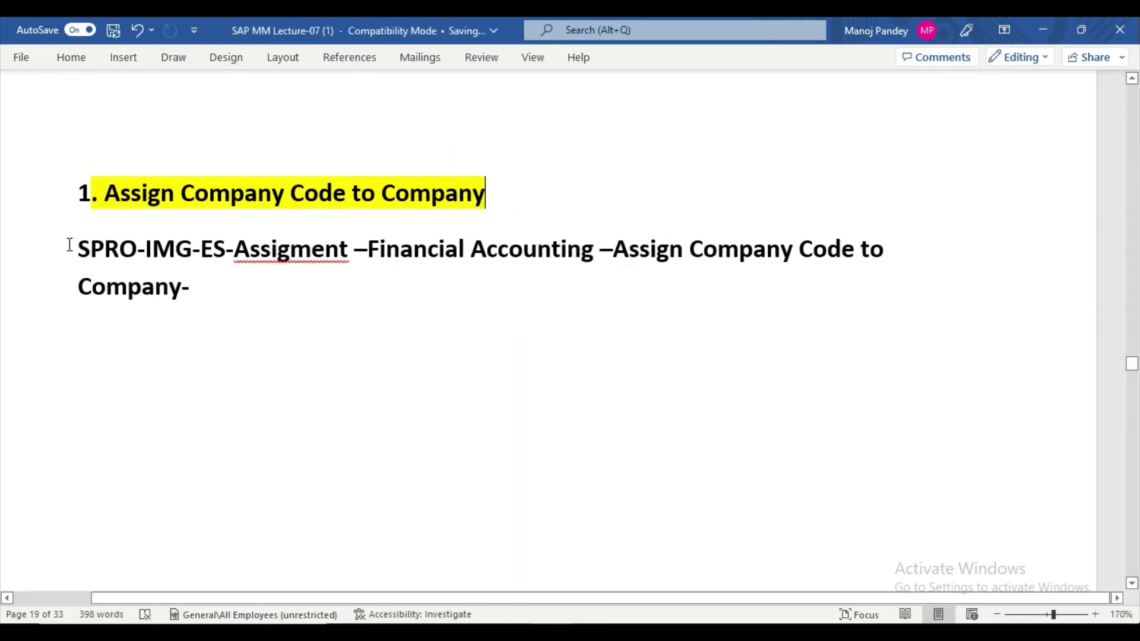
{"action": "left_click_drag", "start_coordinate": [75, 248], "coordinate": [239, 308]}
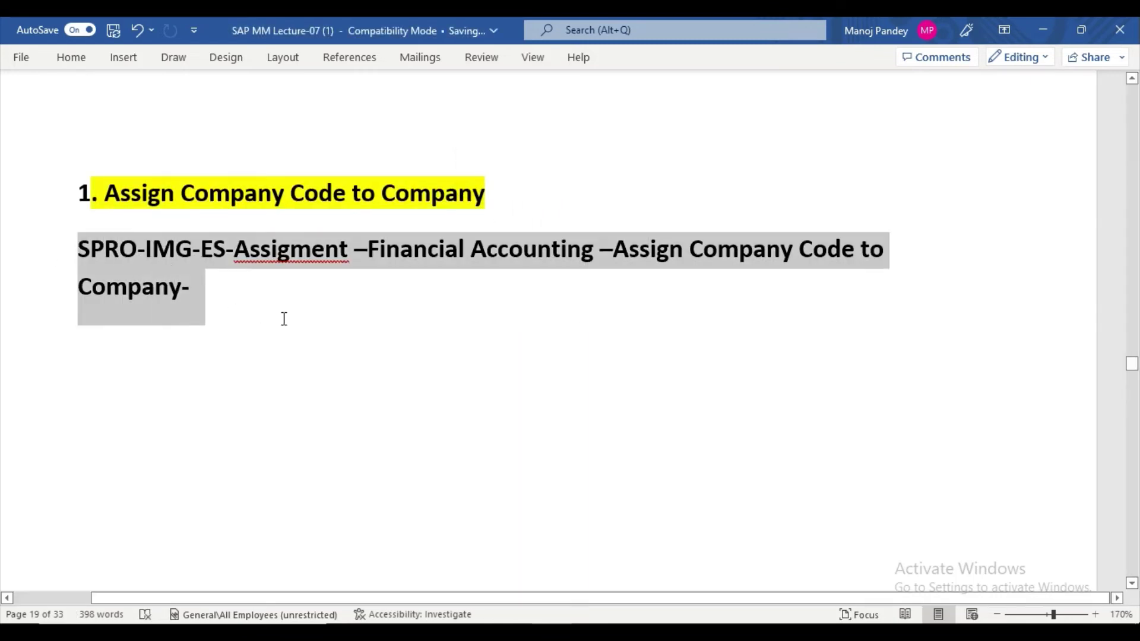
{"action": "left_click", "coordinate": [363, 290]}
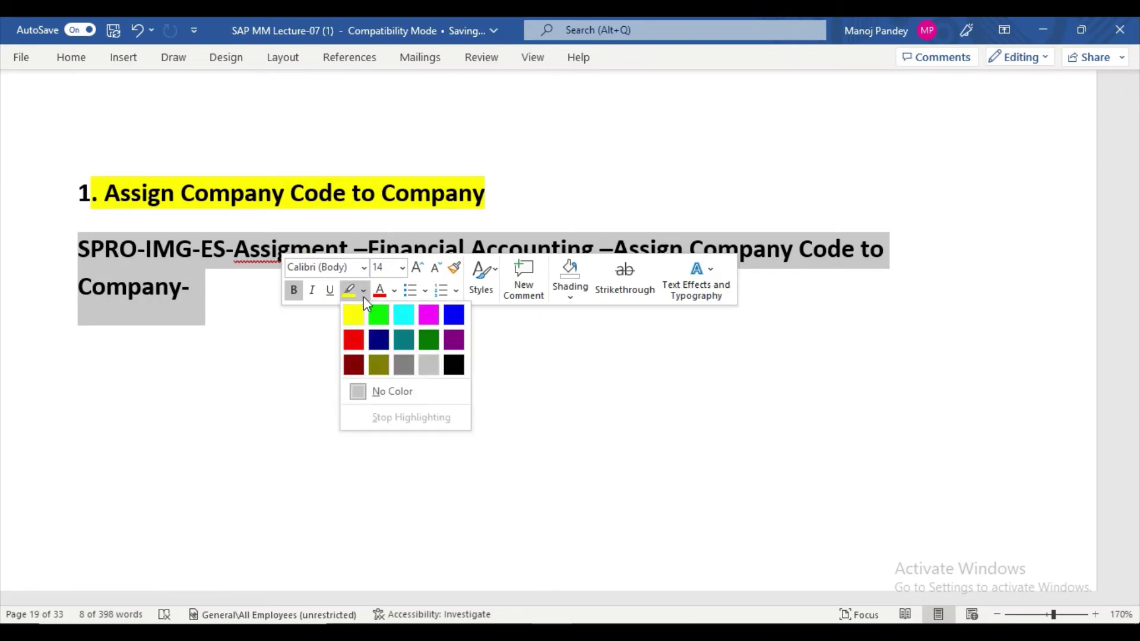
{"action": "left_click", "coordinate": [403, 312]}
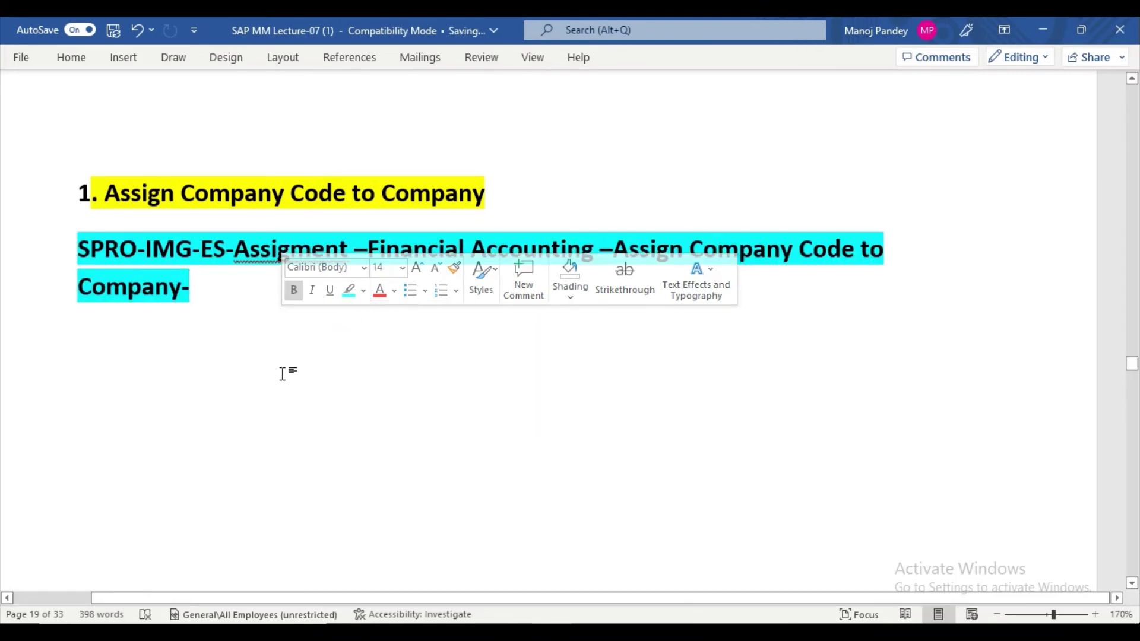
{"action": "scroll", "coordinate": [283, 368], "scroll_direction": "down", "scroll_amount": 2}
{"action": "left_click", "coordinate": [302, 305]}
{"action": "scroll", "coordinate": [303, 305], "scroll_direction": "up", "scroll_amount": 2}
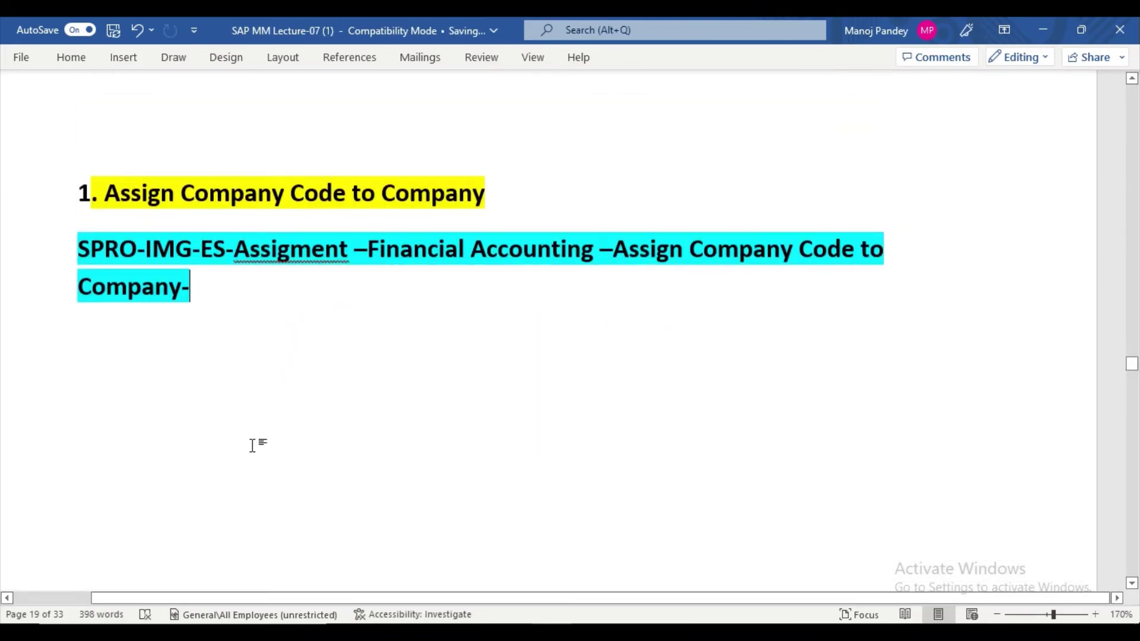
{"action": "scroll", "coordinate": [252, 439], "scroll_direction": "down", "scroll_amount": 5}
{"action": "scroll", "coordinate": [254, 433], "scroll_direction": "up", "scroll_amount": 2}
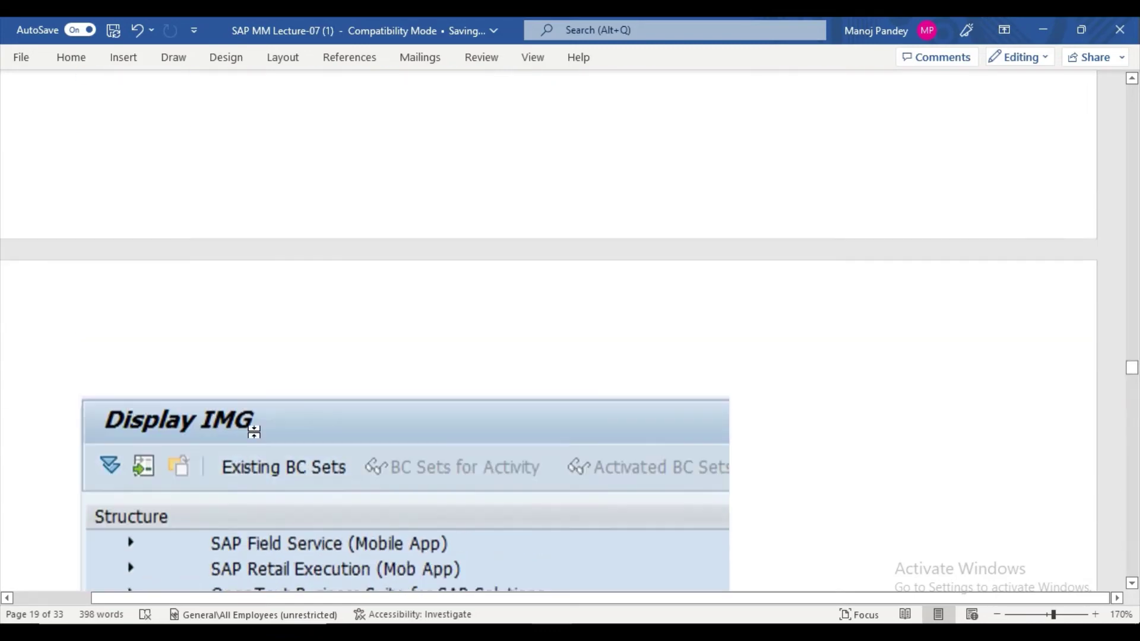
{"action": "scroll", "coordinate": [253, 433], "scroll_direction": "up", "scroll_amount": 4}
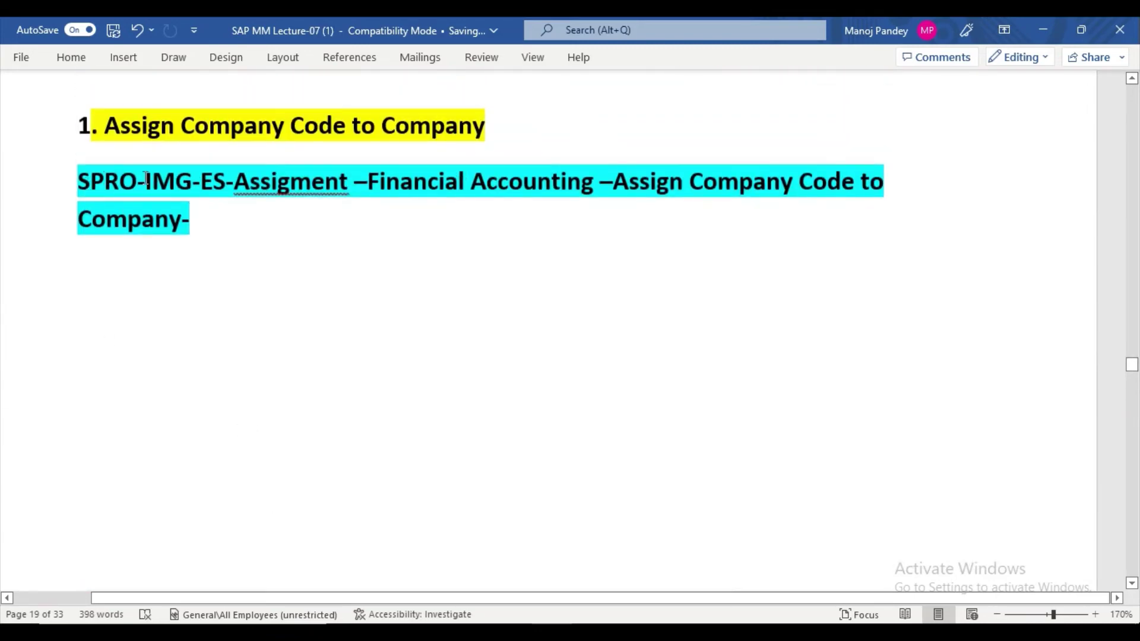
{"action": "double_click", "coordinate": [233, 186]}
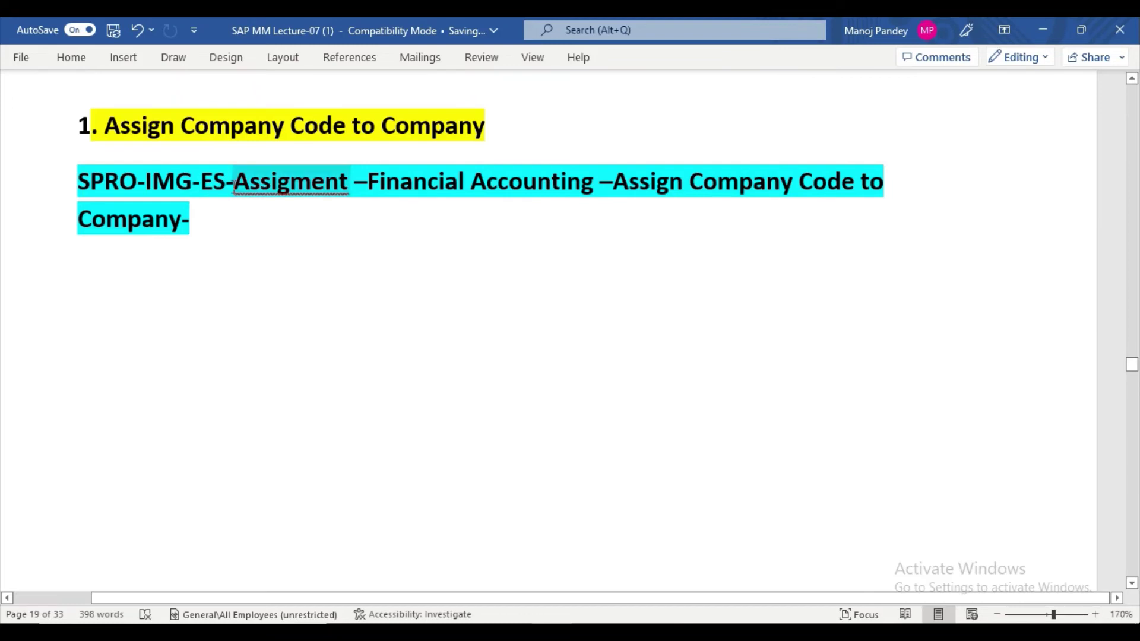
{"action": "left_click", "coordinate": [425, 209]}
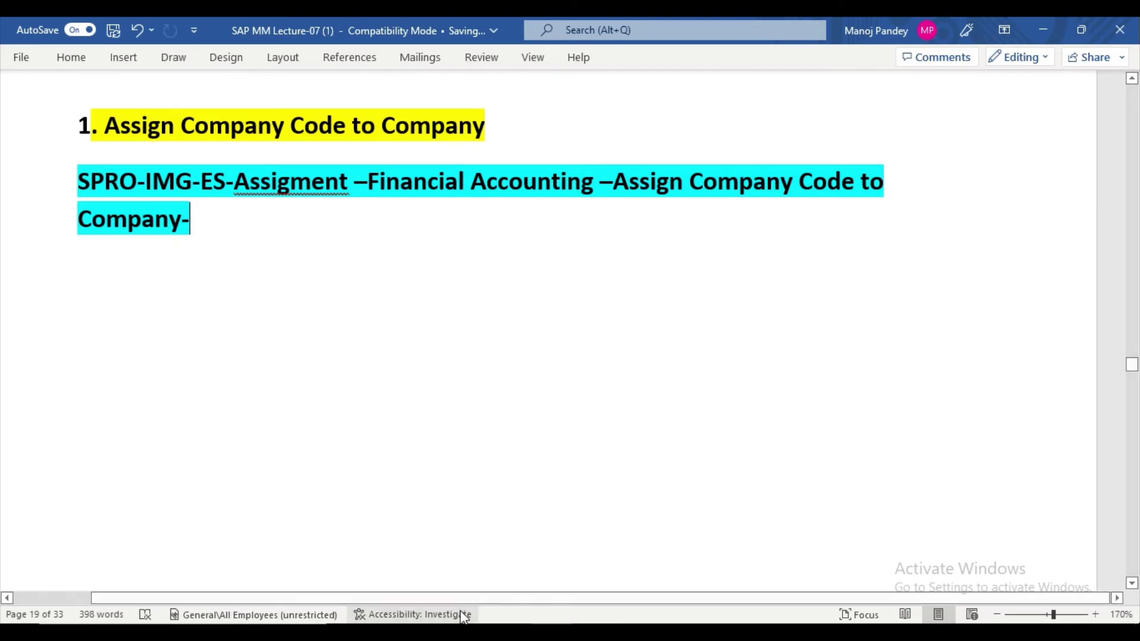
Log on to the development system connection with the saved user name.
{"action": "key", "text": "alt+Tab"}
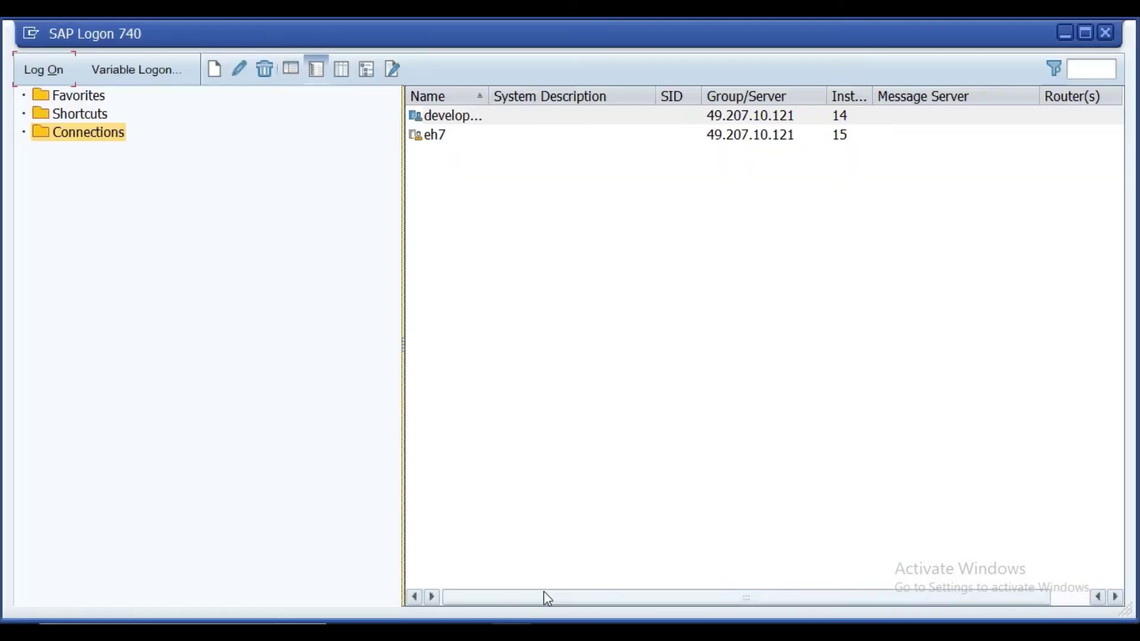
{"action": "left_click", "coordinate": [433, 115]}
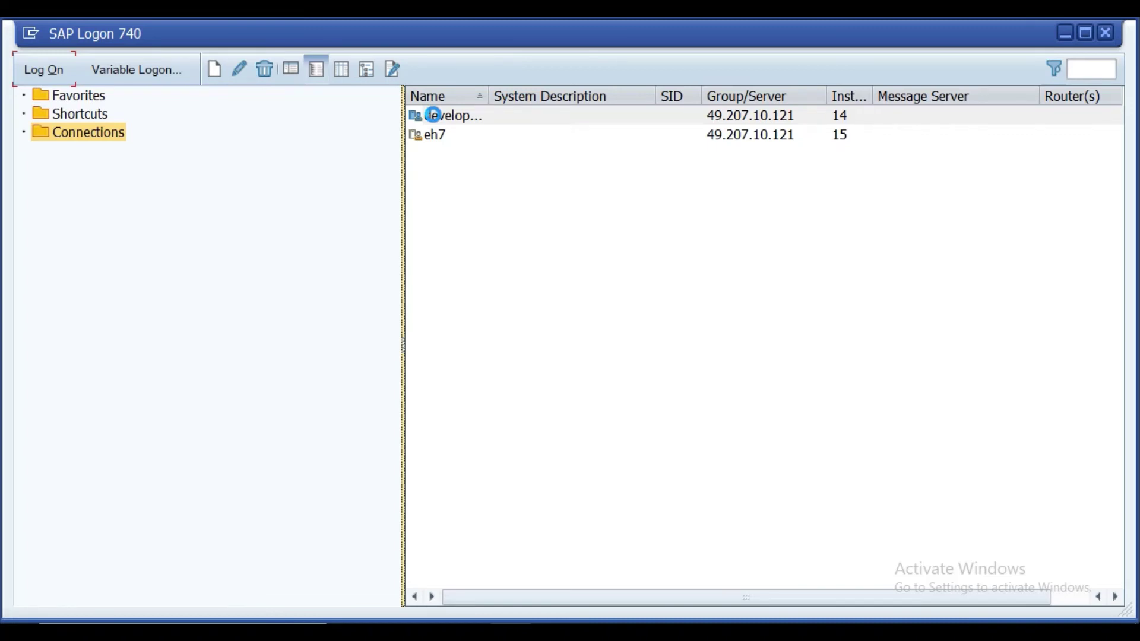
{"action": "double_click", "coordinate": [433, 115]}
{"action": "left_click", "coordinate": [187, 224]}
{"action": "left_click", "coordinate": [197, 243]}
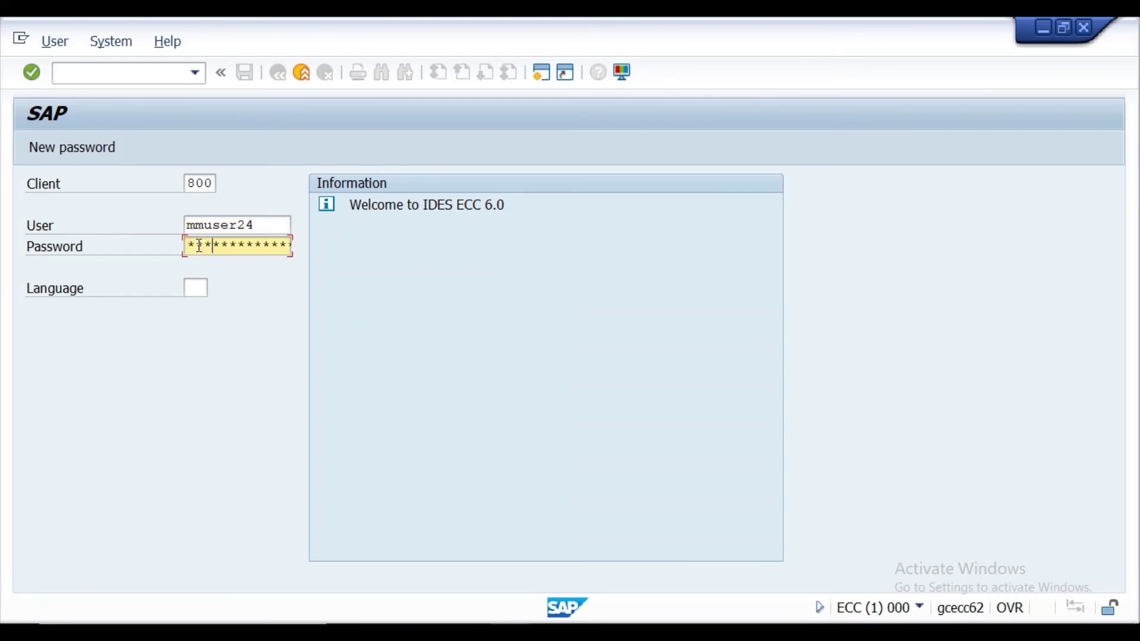
{"action": "key", "text": "Return"}
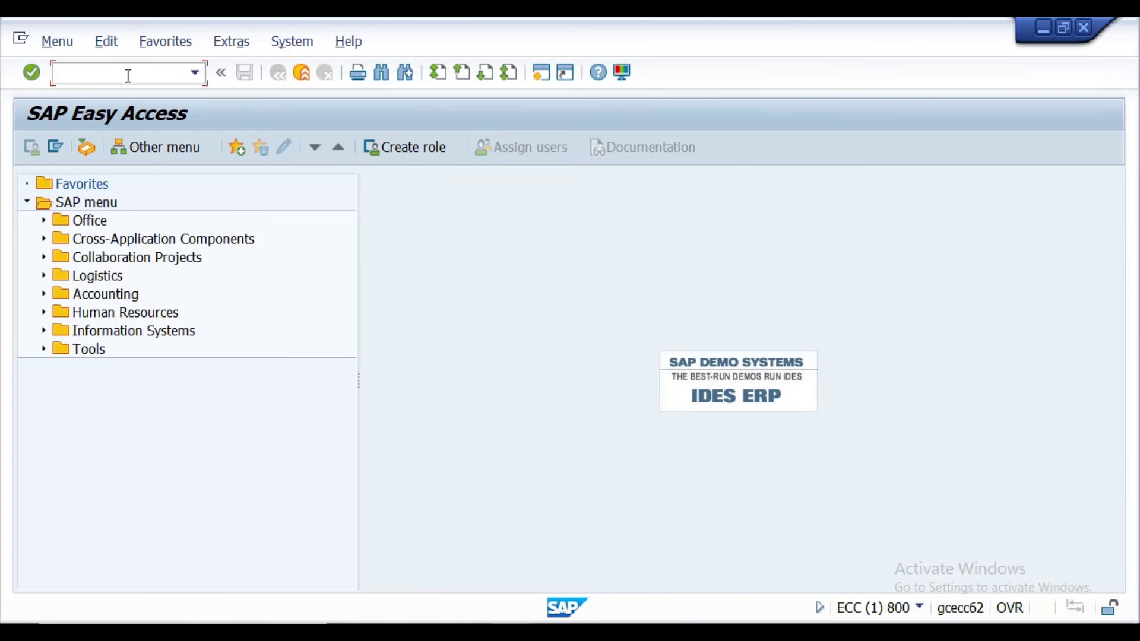
Run transaction SPRO and open the SAP Reference IMG.
{"action": "type", "text": "spro"}
{"action": "key", "text": "Return"}
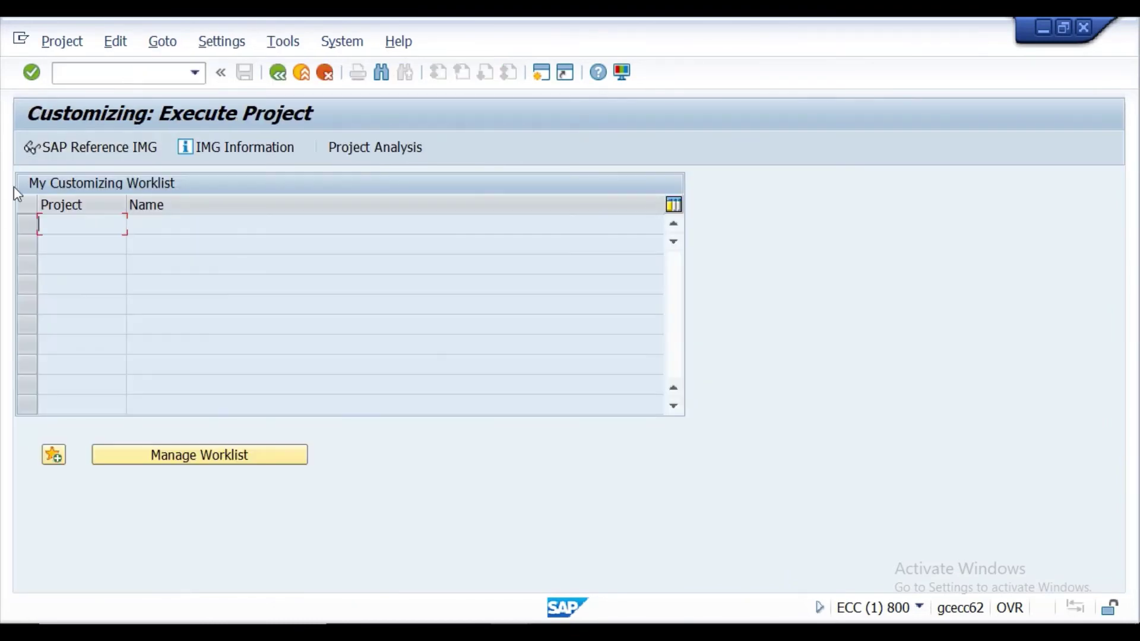
{"action": "left_click", "coordinate": [70, 146]}
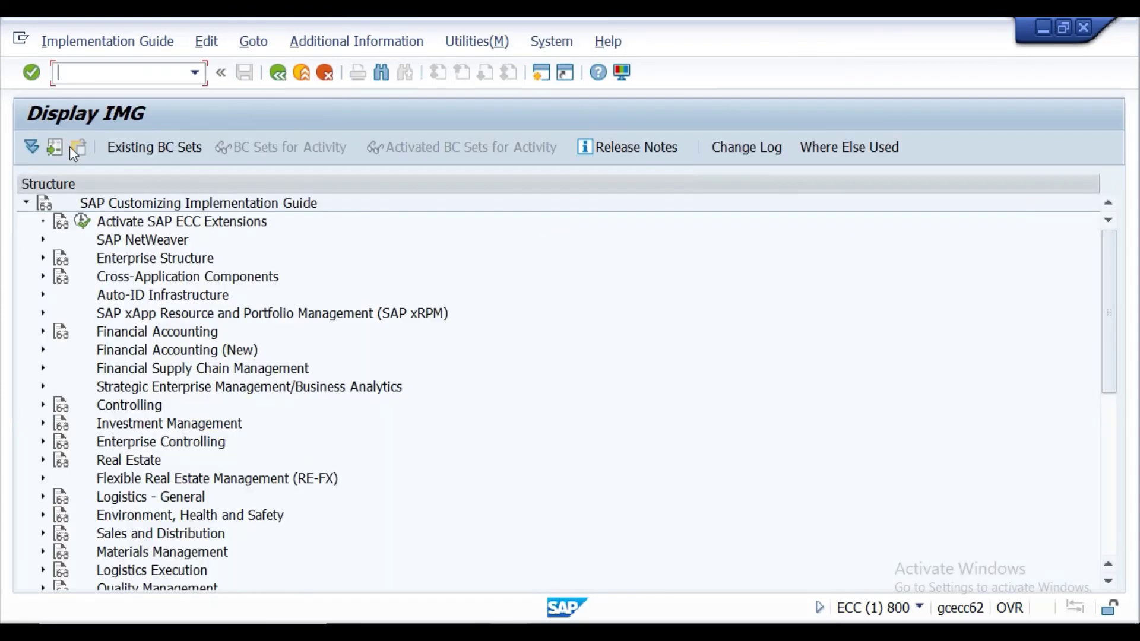
Expand Enterprise Structure > Assignment > Financial Accounting and run 'Assign company code to company'.
{"action": "left_click", "coordinate": [42, 257]}
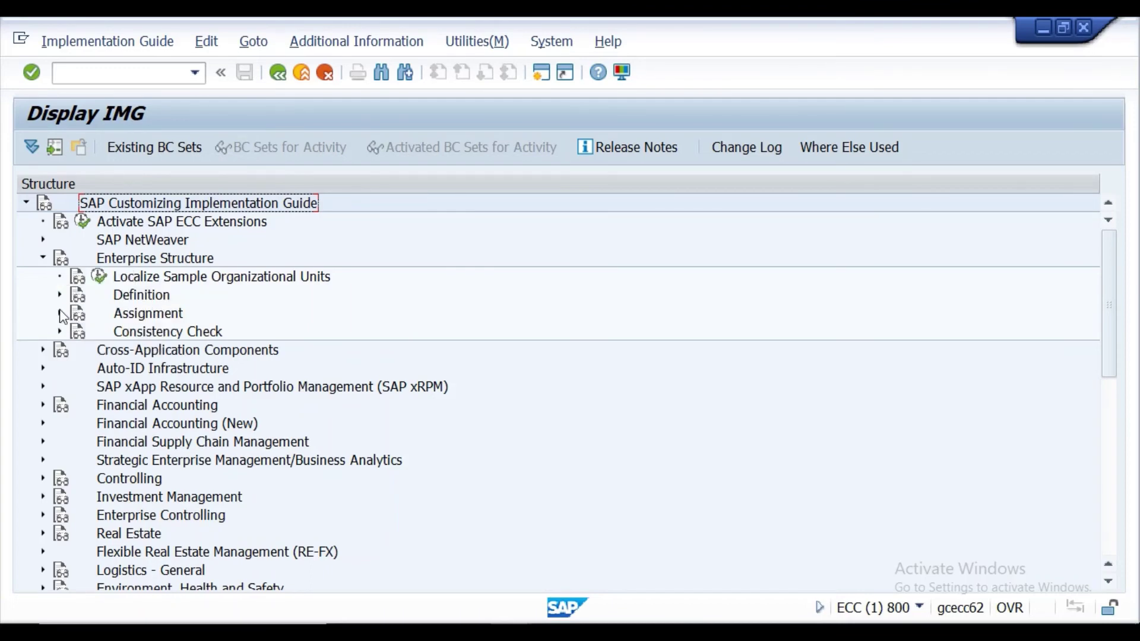
{"action": "left_click", "coordinate": [60, 313]}
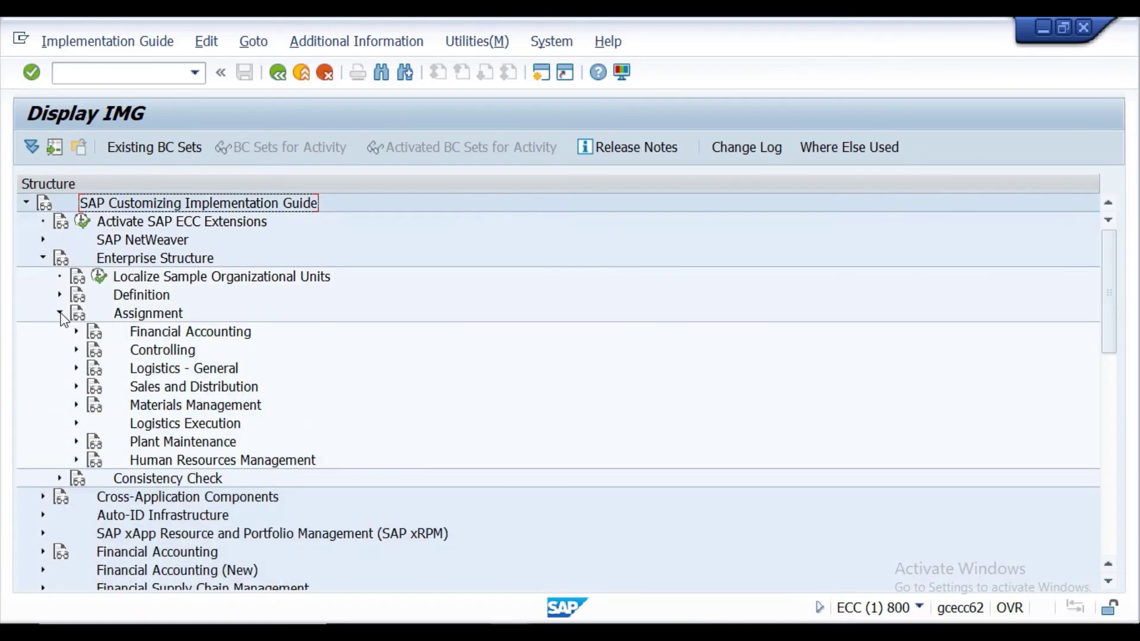
{"action": "left_click", "coordinate": [95, 337]}
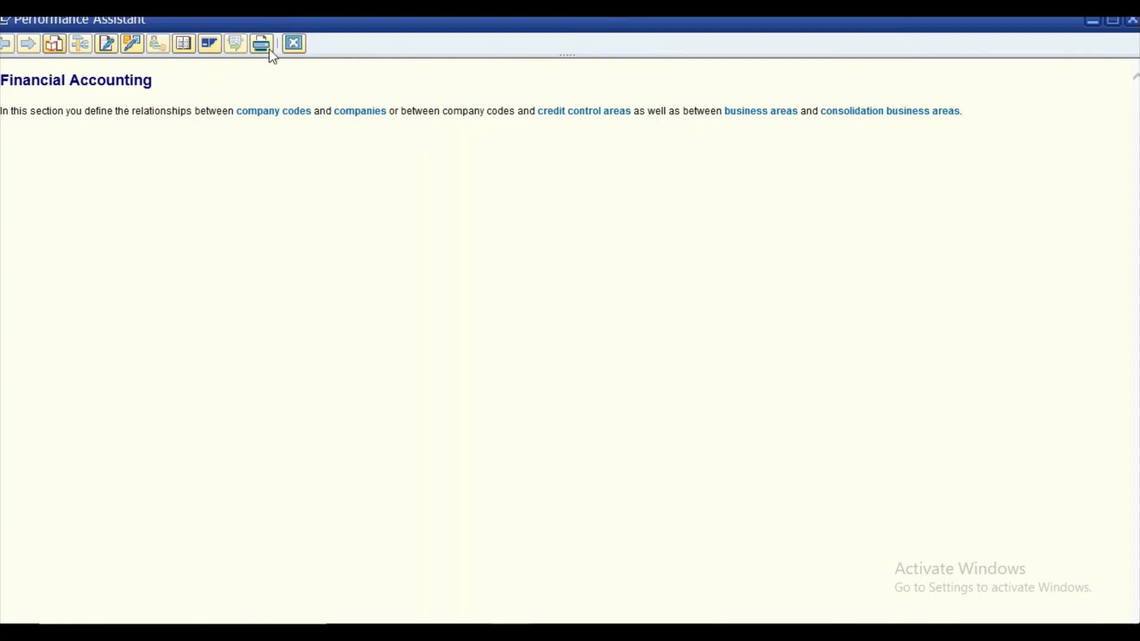
{"action": "left_click", "coordinate": [293, 45]}
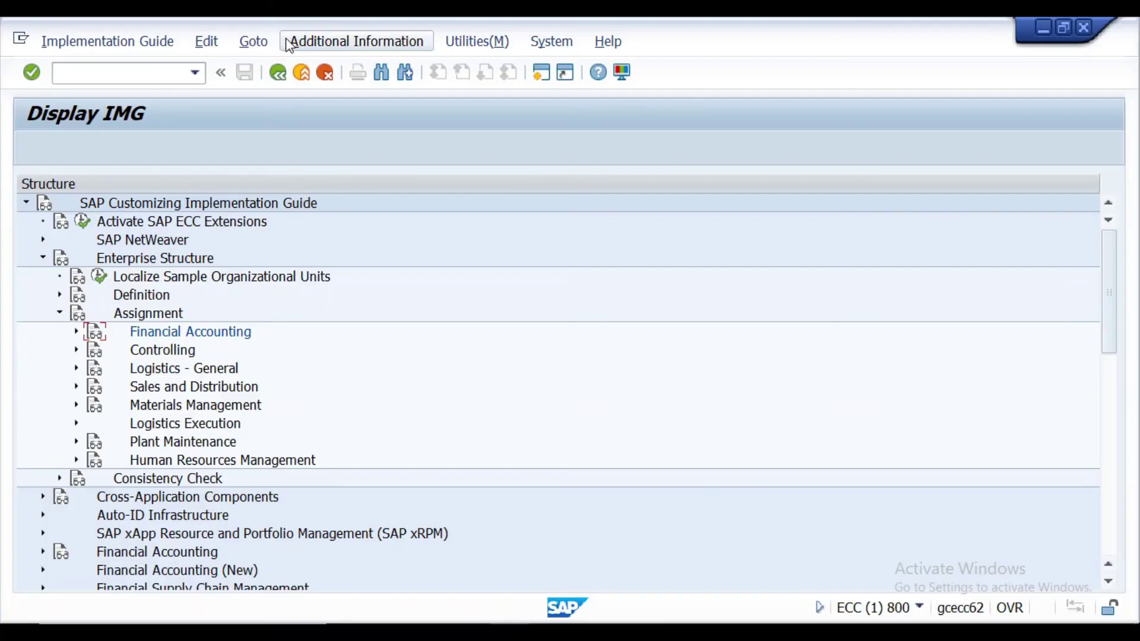
{"action": "left_click", "coordinate": [97, 339]}
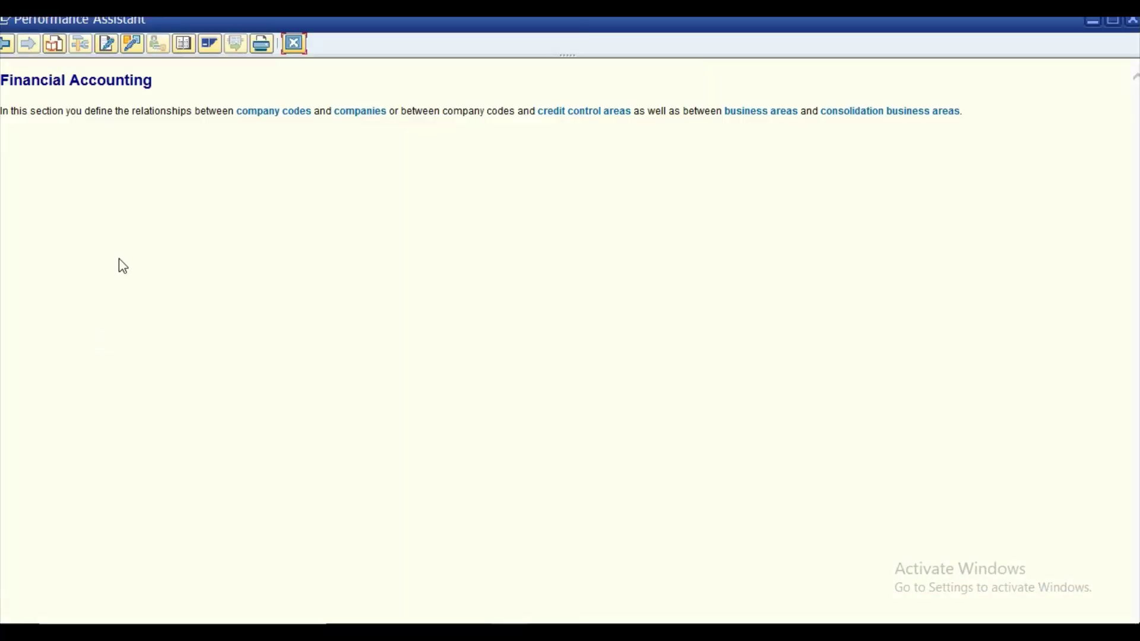
{"action": "left_click", "coordinate": [293, 44]}
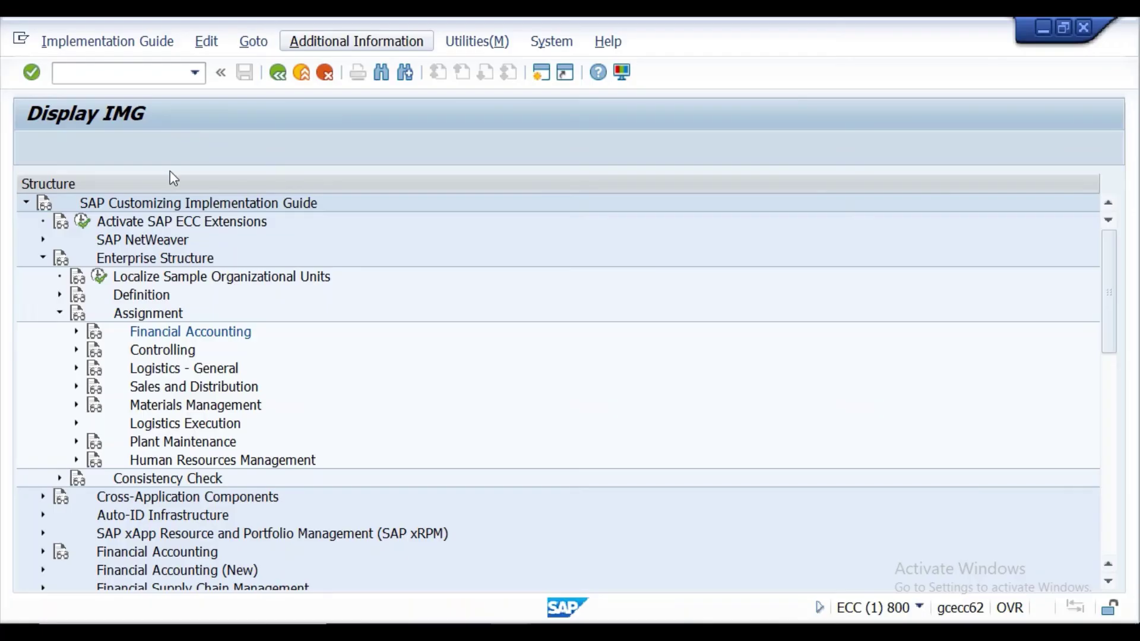
{"action": "left_click", "coordinate": [76, 330]}
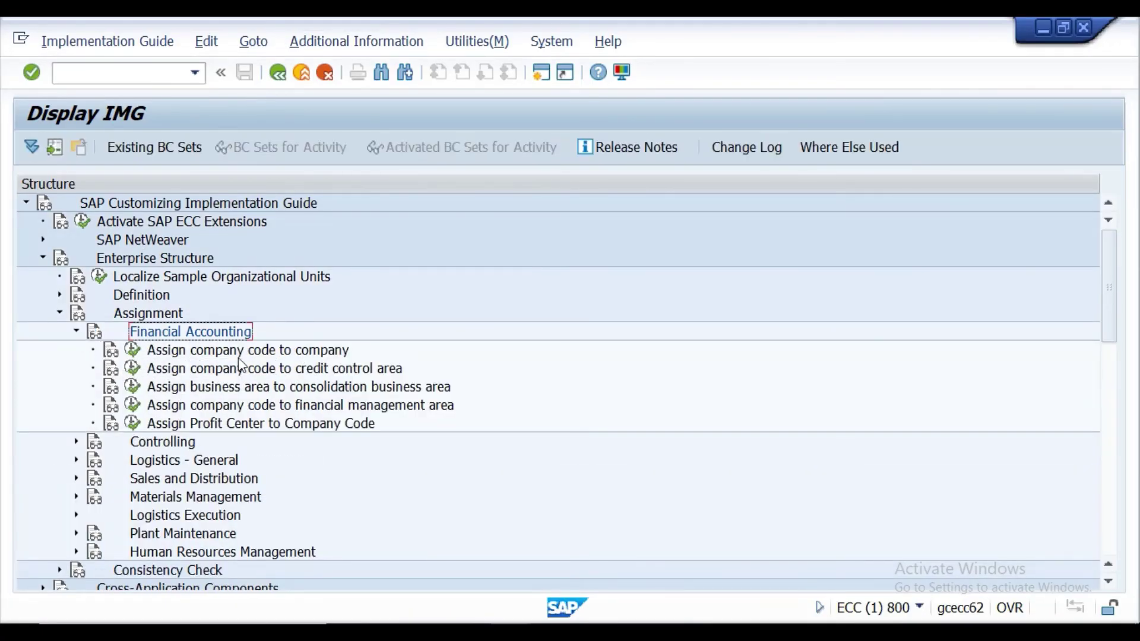
{"action": "left_click", "coordinate": [134, 351]}
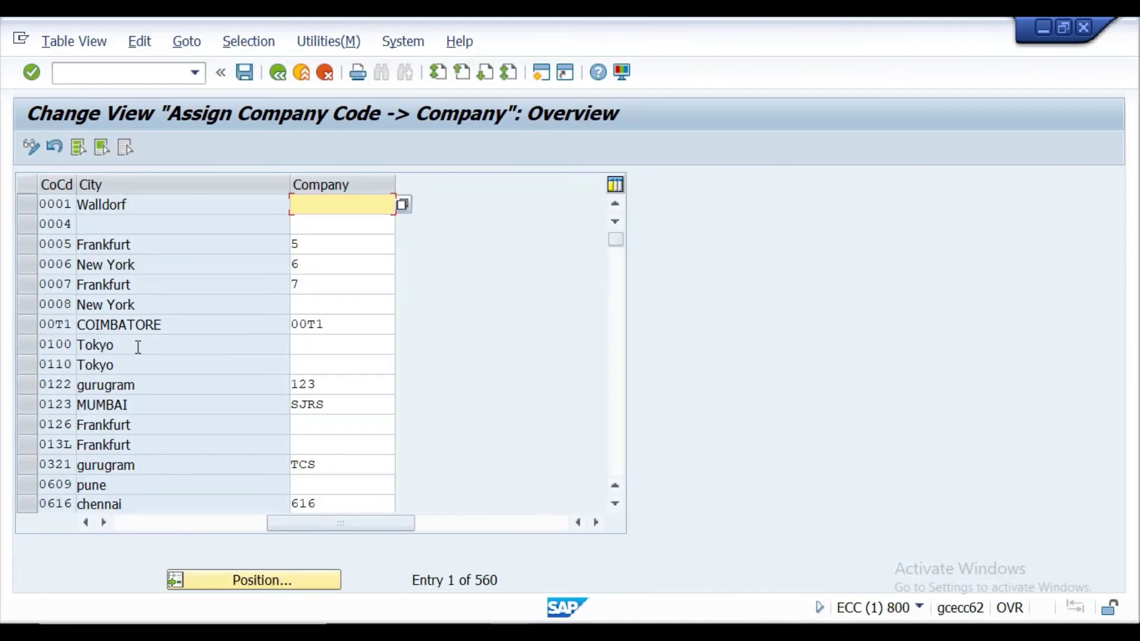
Enter company code PPAN in the Position dialog of the assignment table.
{"action": "left_click", "coordinate": [246, 580]}
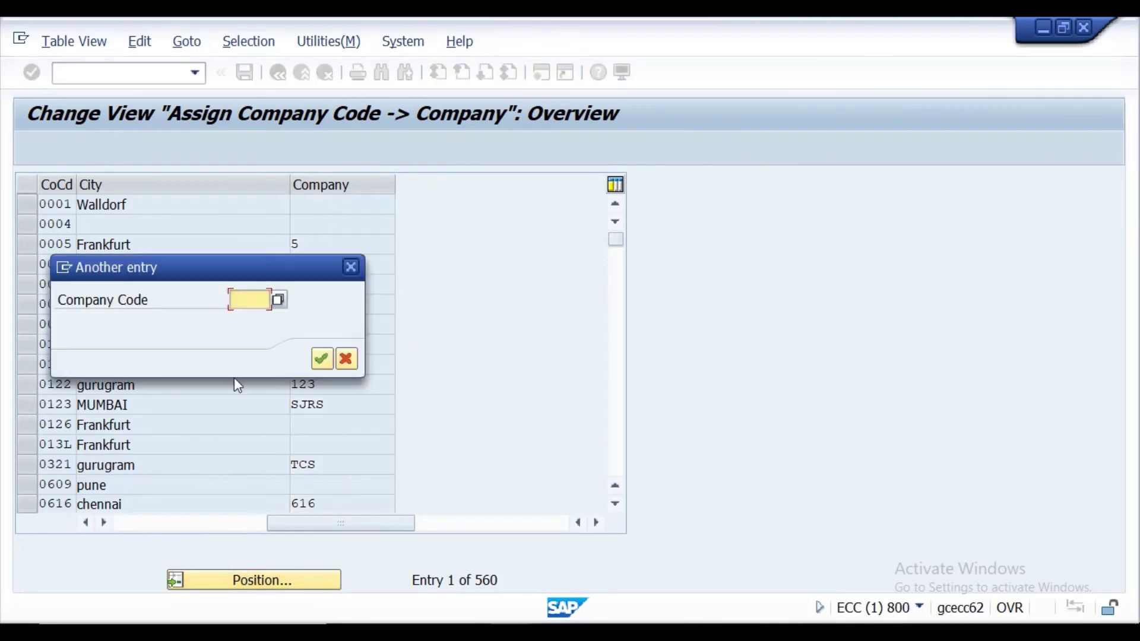
{"action": "type", "text": "pp"}
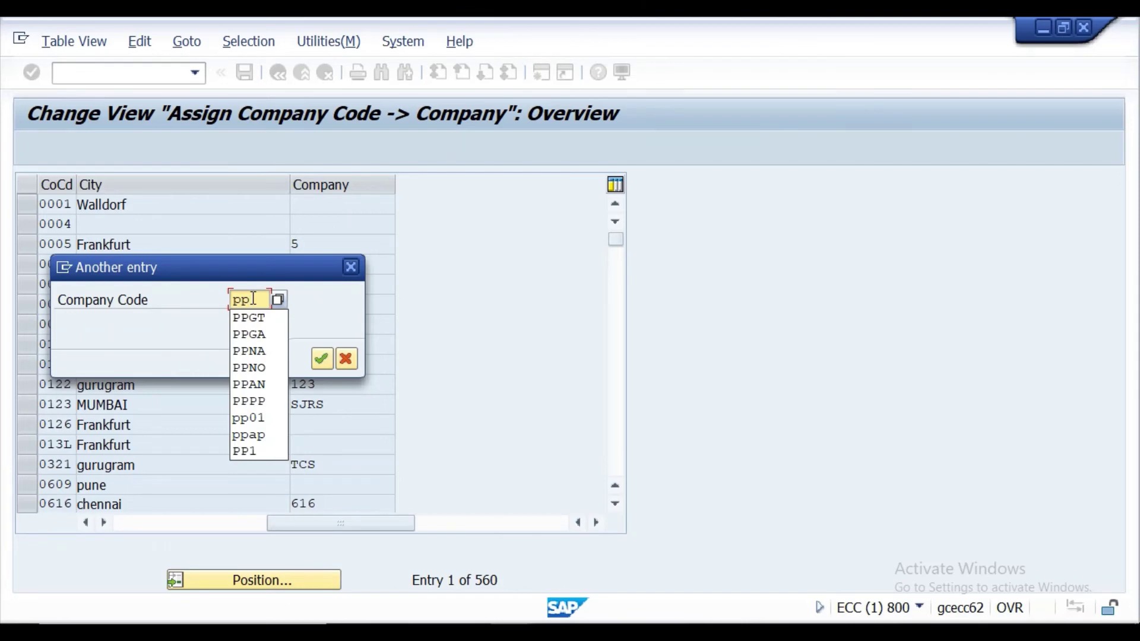
{"action": "type", "text": "a"}
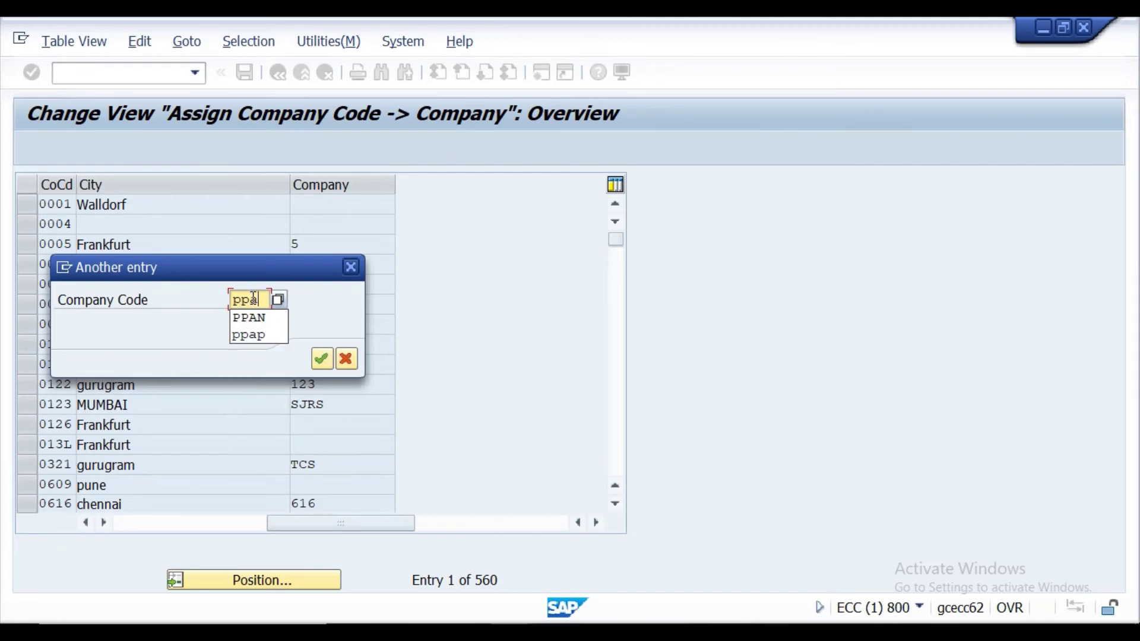
{"action": "left_click", "coordinate": [252, 319]}
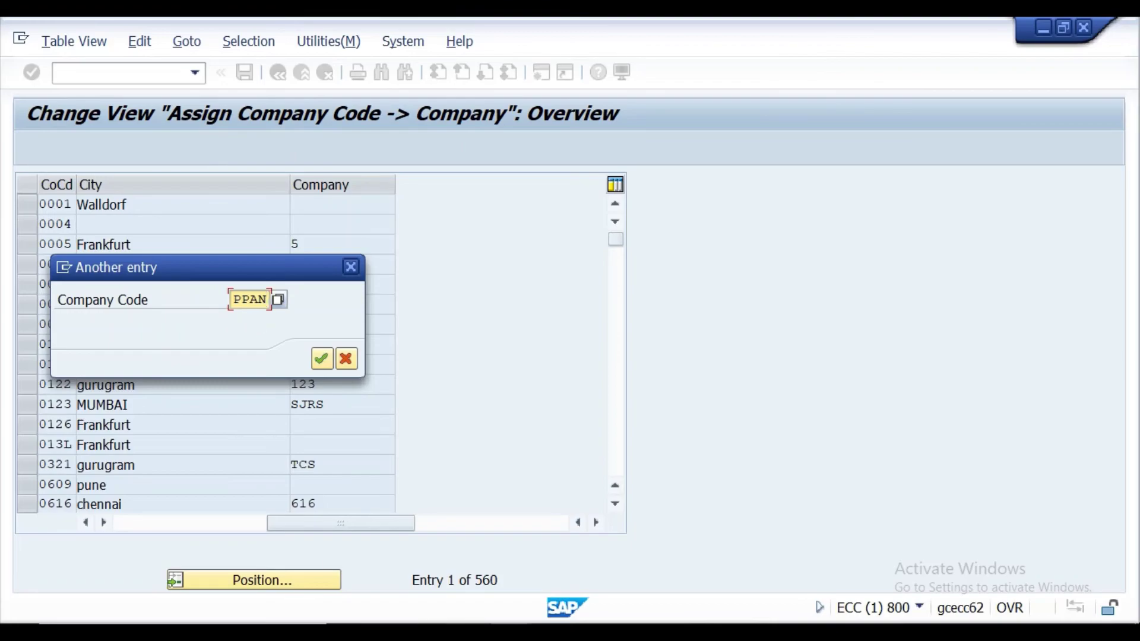
{"action": "key", "text": "alt+Tab"}
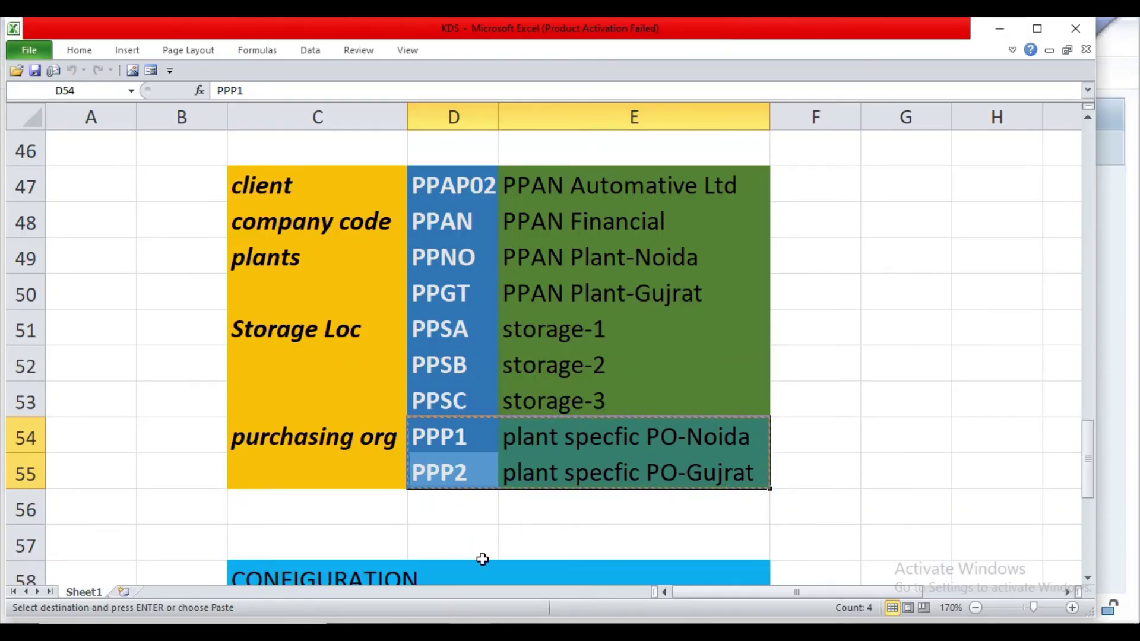
Jump to PPAN's row, select its empty Company cell, and look up company PPAP02 in Excel cell D47.
{"action": "left_click", "coordinate": [509, 633]}
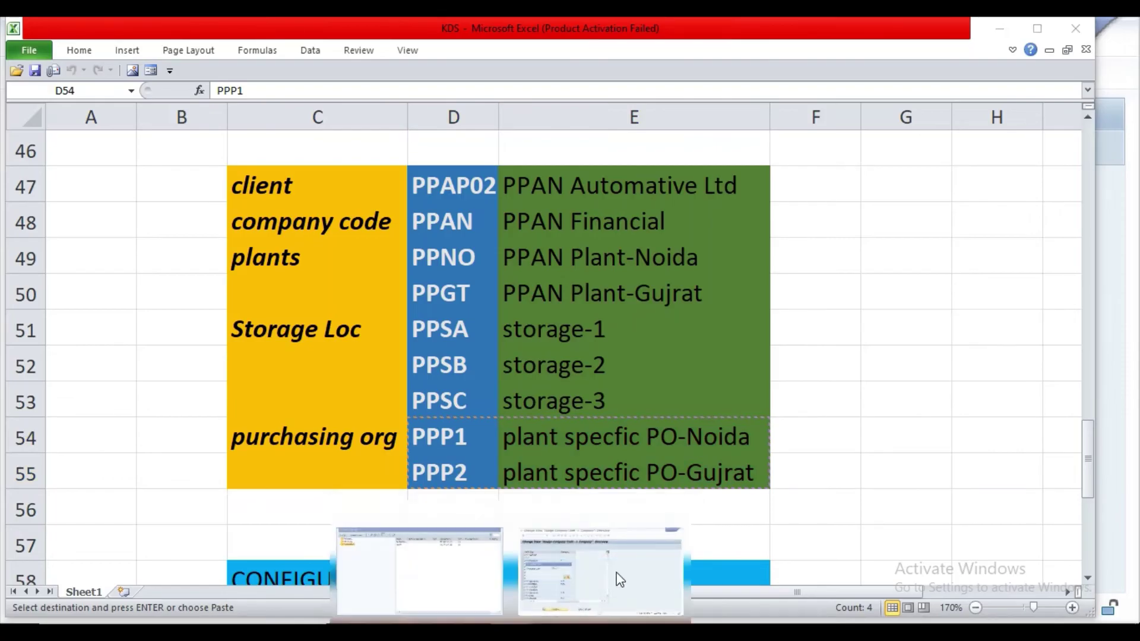
{"action": "left_click", "coordinate": [620, 580]}
{"action": "left_click", "coordinate": [321, 357]}
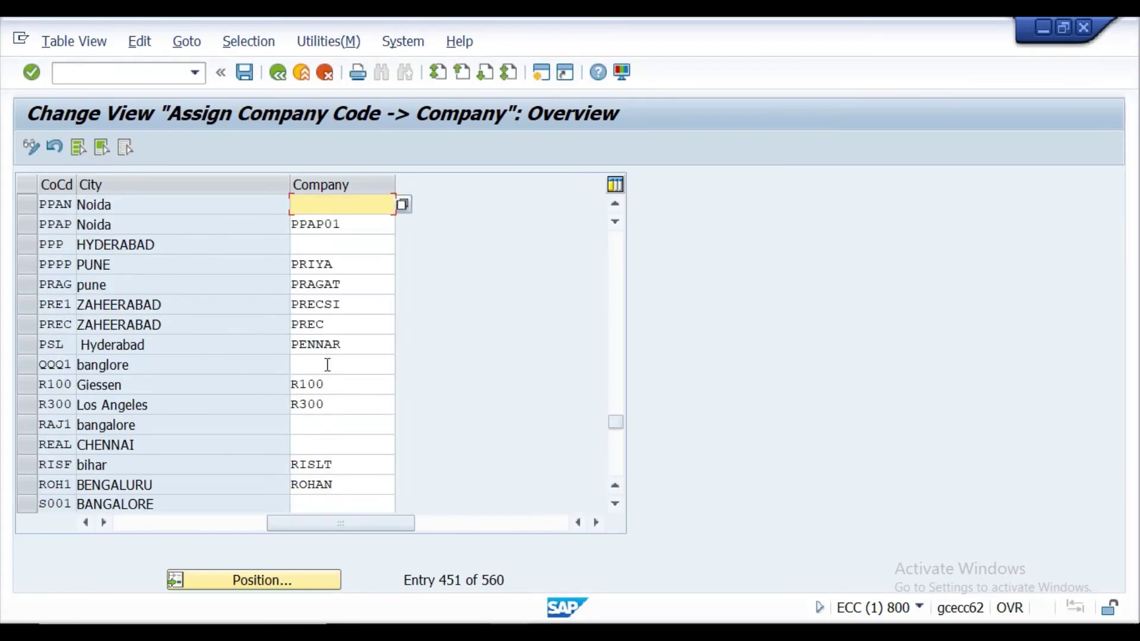
{"action": "left_click", "coordinate": [25, 206]}
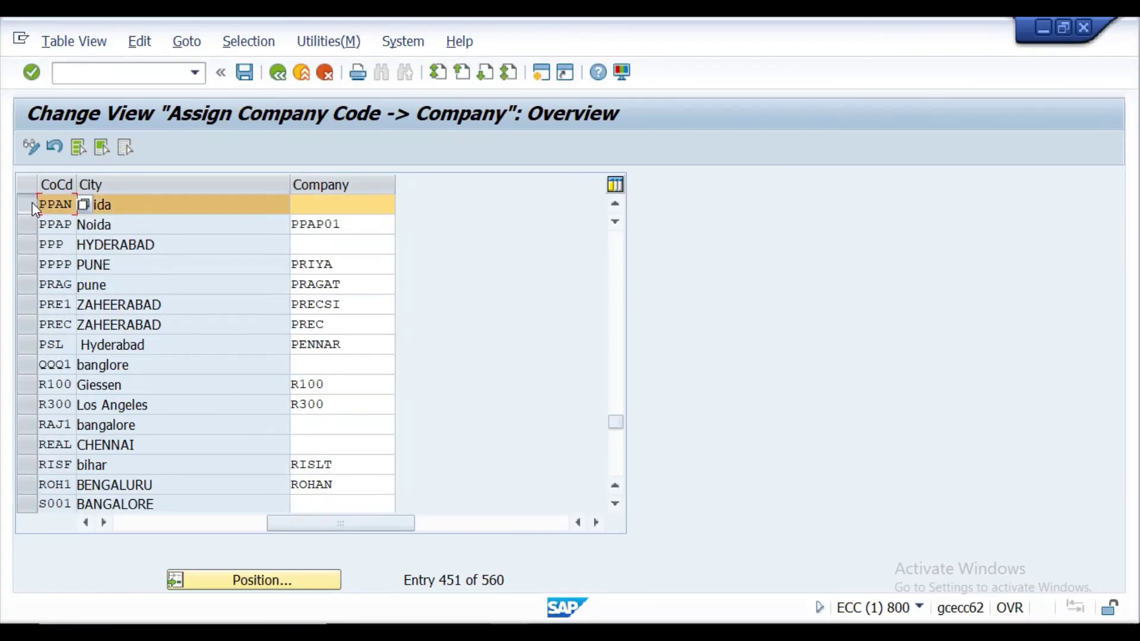
{"action": "left_click", "coordinate": [334, 204]}
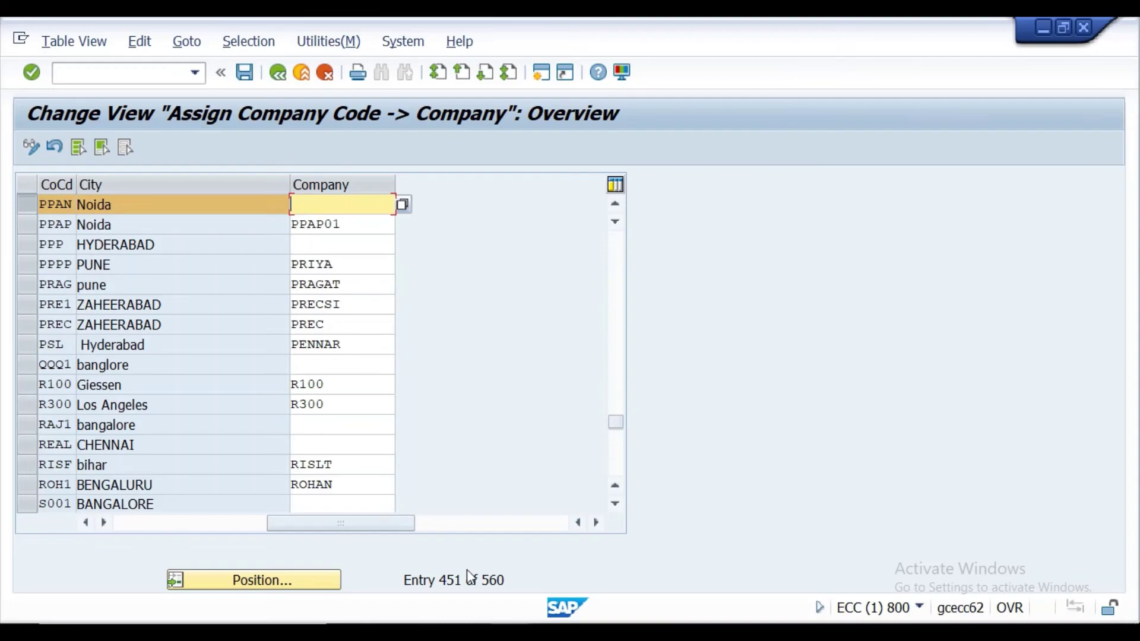
{"action": "key", "text": "alt+Tab"}
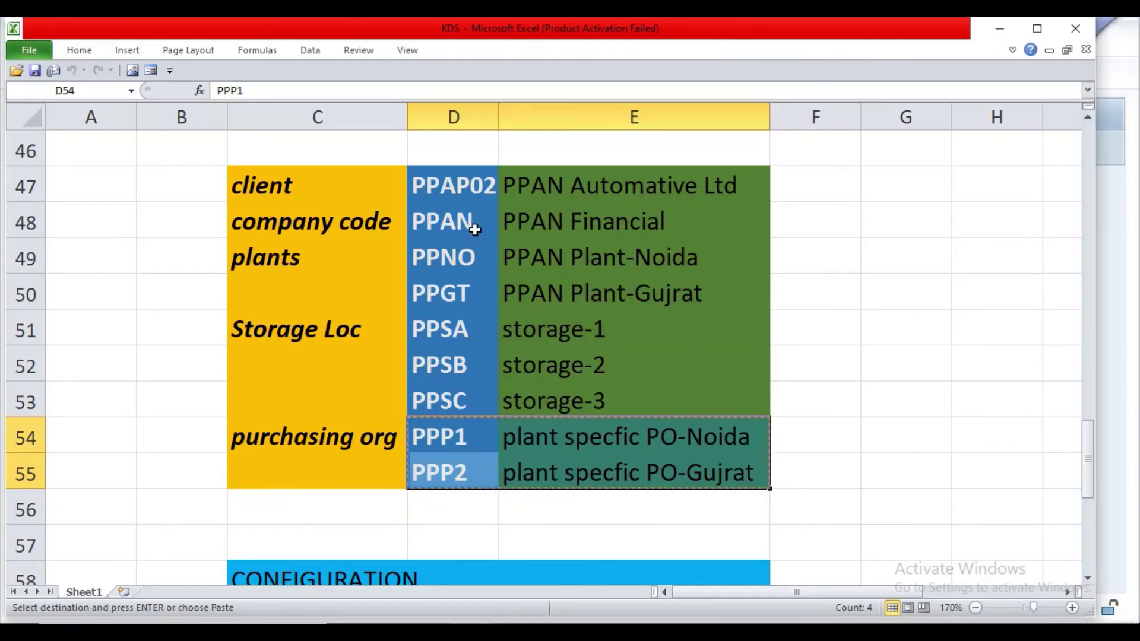
{"action": "left_click", "coordinate": [472, 189]}
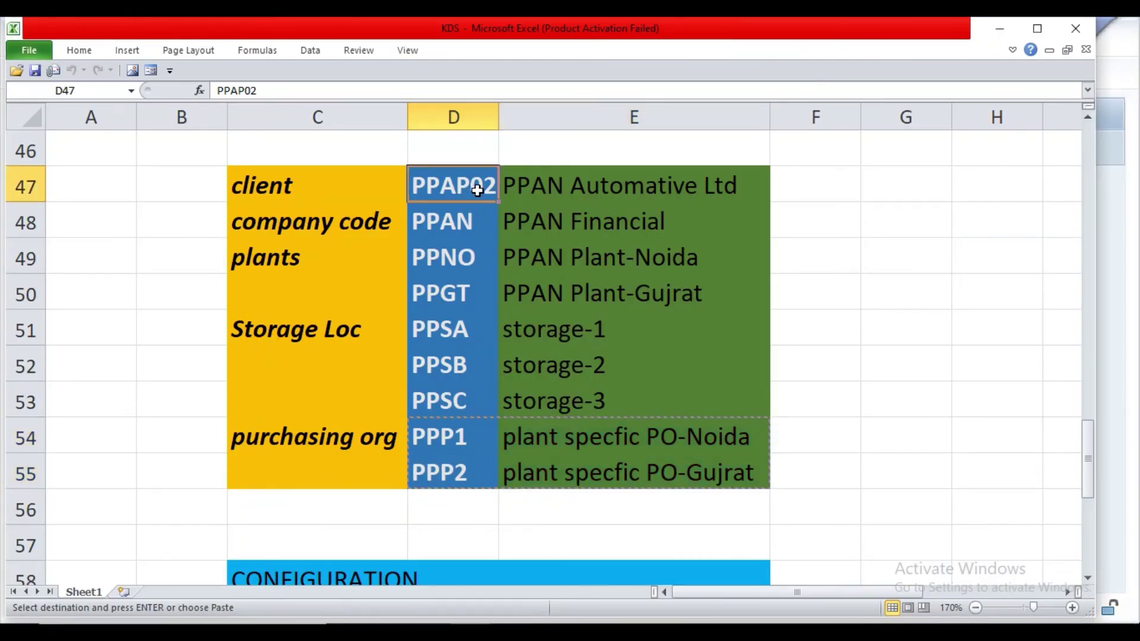
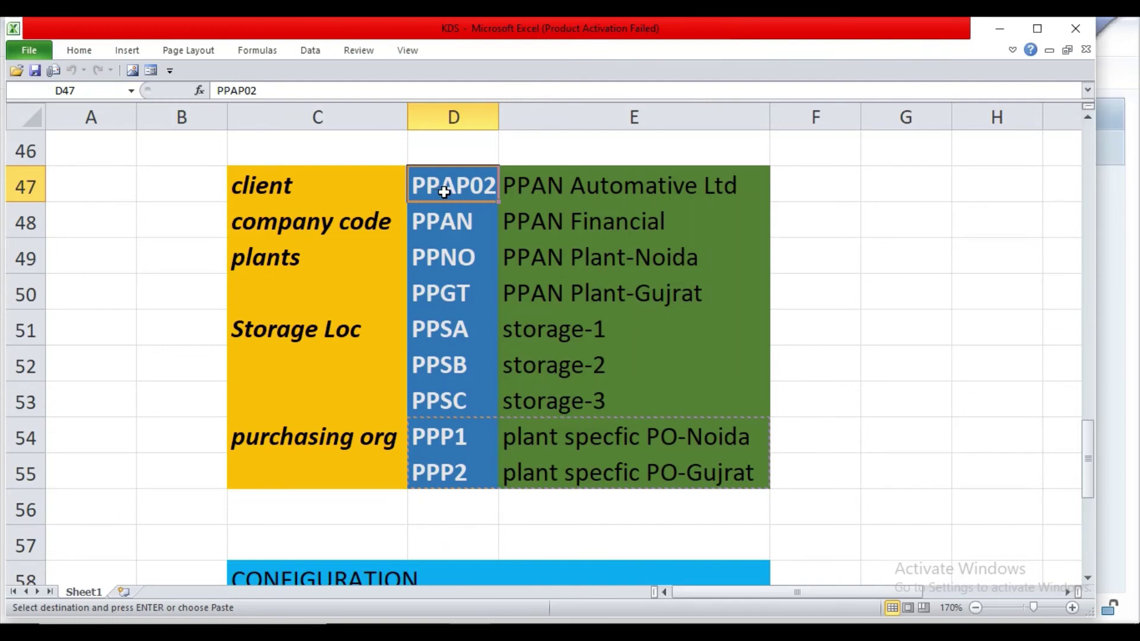
Undo the stray 'c' so D47 shows client code PPAP02 again, then bring up the SAP windows.
{"action": "type", "text": "c"}
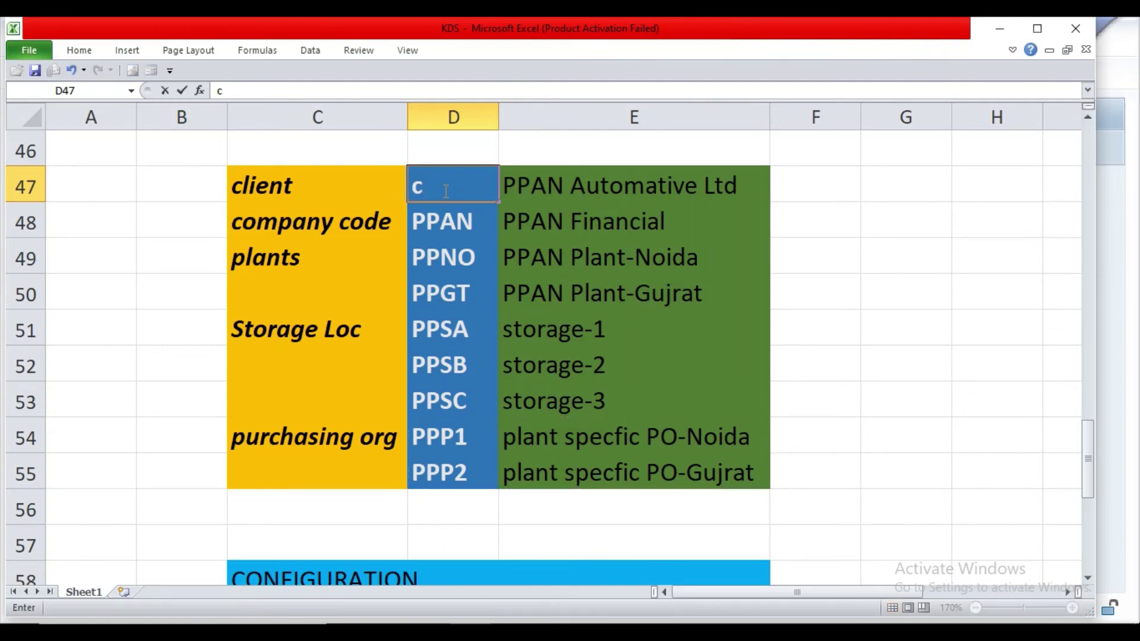
{"action": "left_click", "coordinate": [70, 71]}
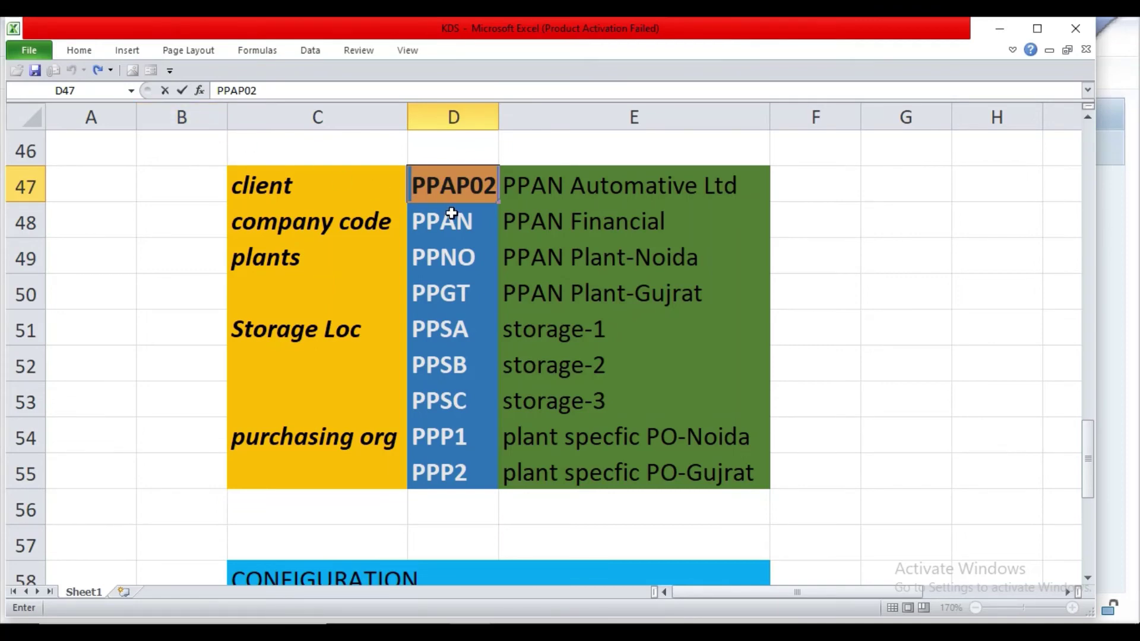
{"action": "left_click", "coordinate": [510, 632]}
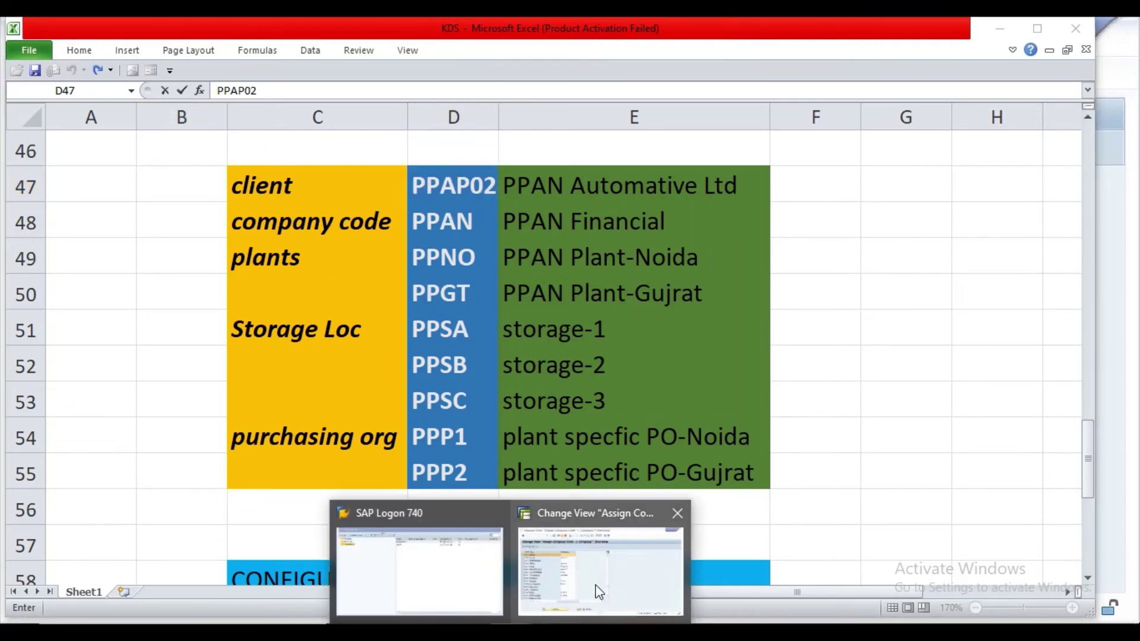
Assign company PPAP02 to company code PPAN and save it under customizing request ECCK900941.
{"action": "left_click", "coordinate": [599, 592]}
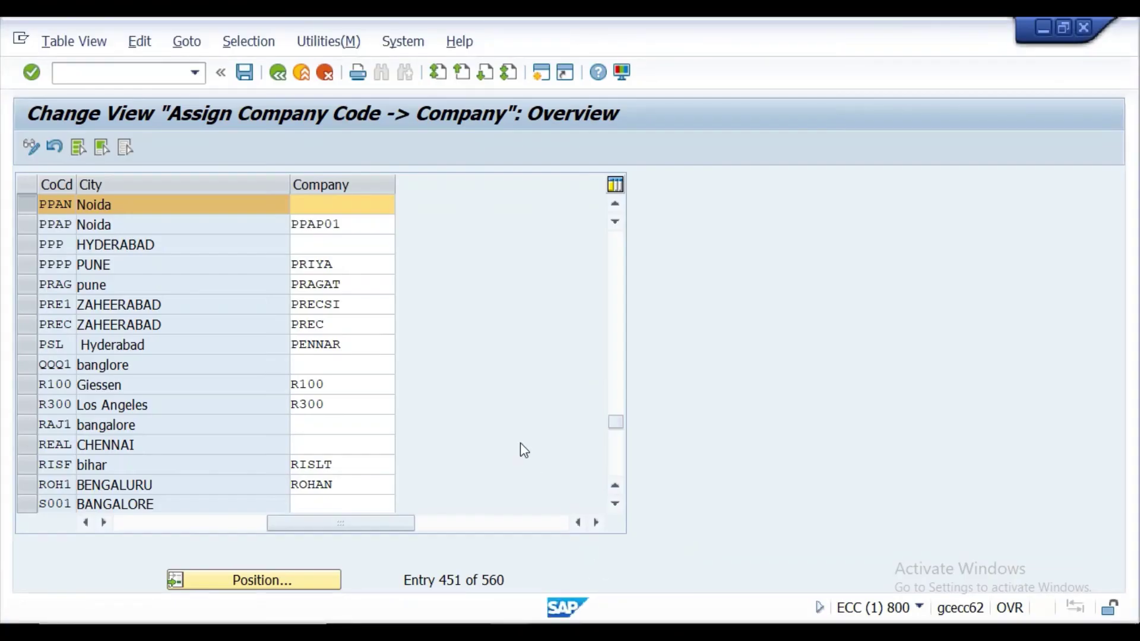
{"action": "double_click", "coordinate": [342, 204]}
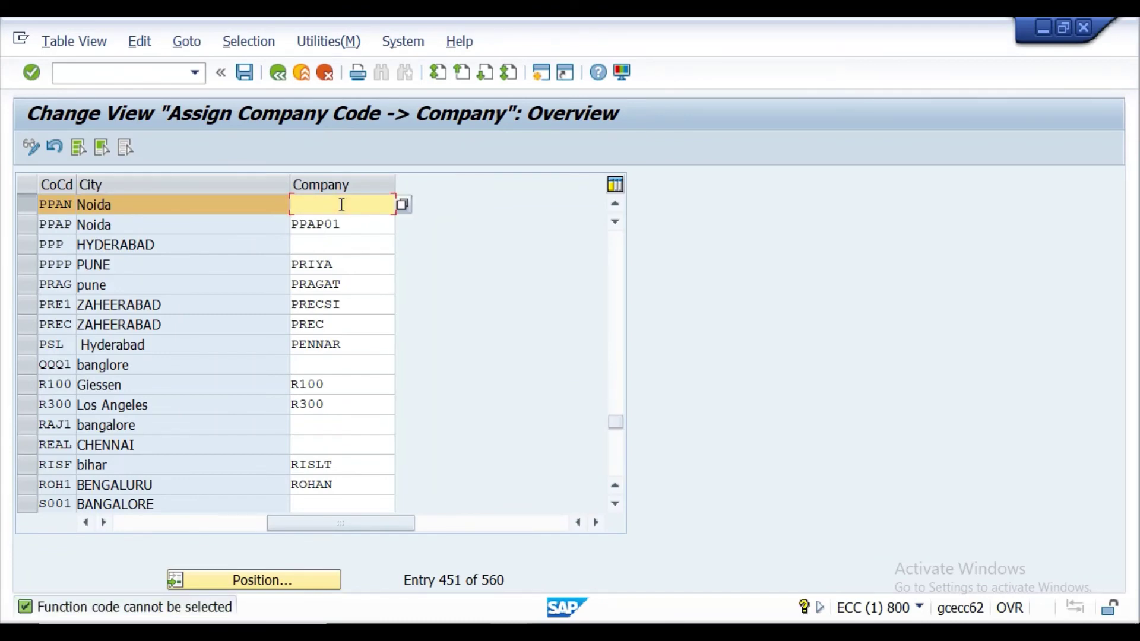
{"action": "type", "text": "PPAP02"}
{"action": "left_click", "coordinate": [31, 73]}
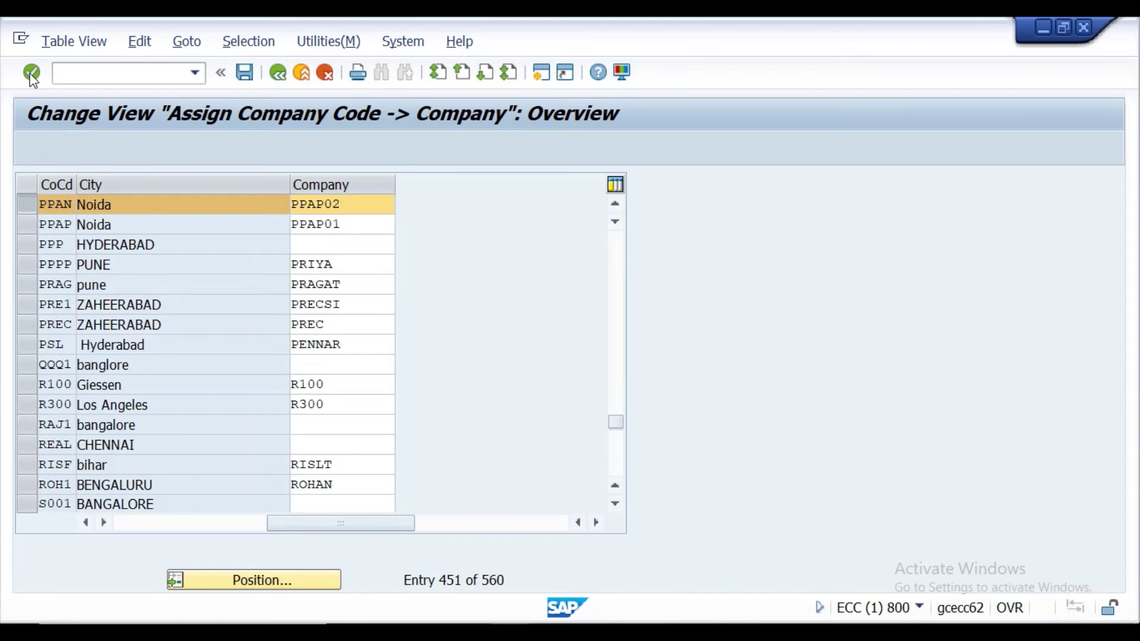
{"action": "left_click", "coordinate": [250, 78]}
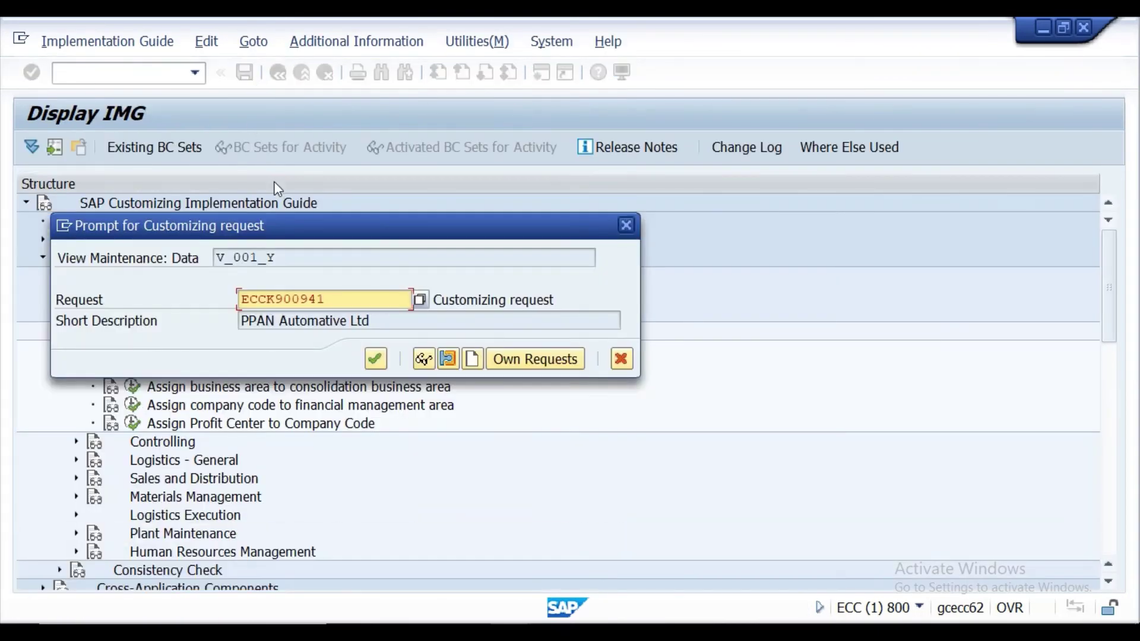
{"action": "left_click", "coordinate": [376, 360]}
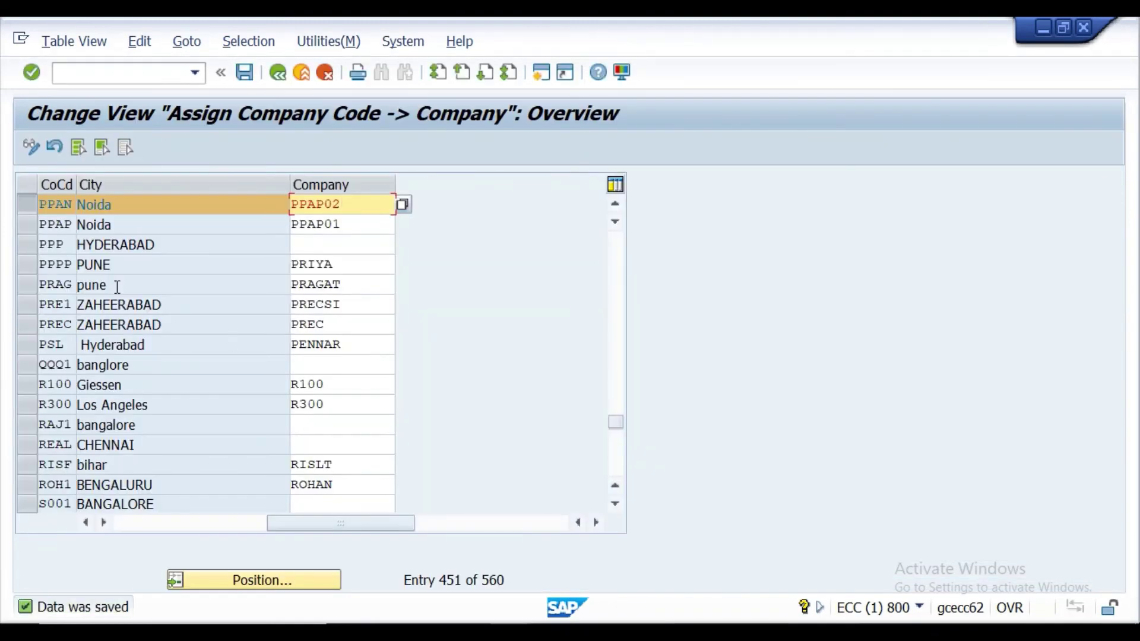
{"action": "left_click", "coordinate": [283, 72]}
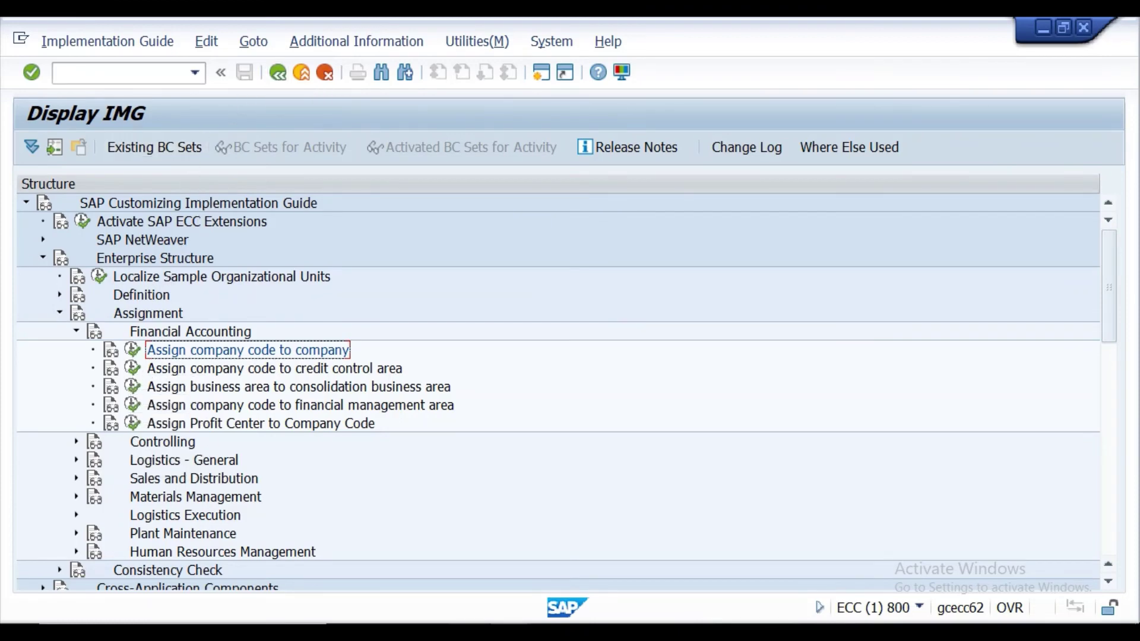
In the Word notes, select section 2's SPRO-IMG-ES-Assignment-Logistics general path line.
{"action": "key", "text": "alt+Tab"}
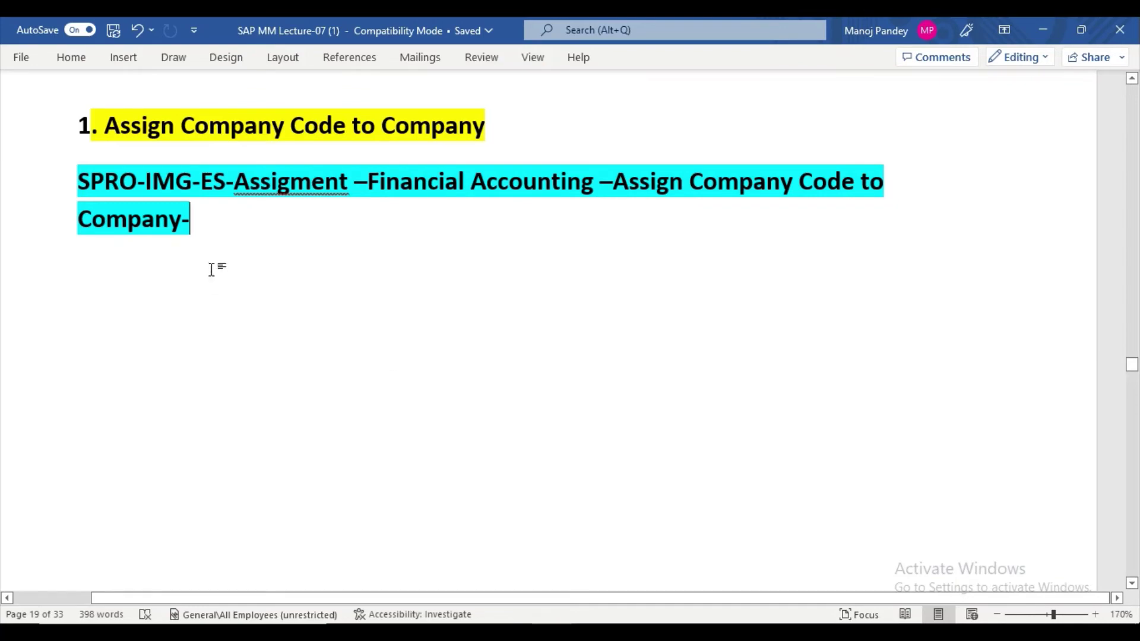
{"action": "double_click", "coordinate": [274, 199]}
{"action": "left_click", "coordinate": [280, 292]}
{"action": "scroll", "coordinate": [280, 297], "scroll_direction": "down", "scroll_amount": 10}
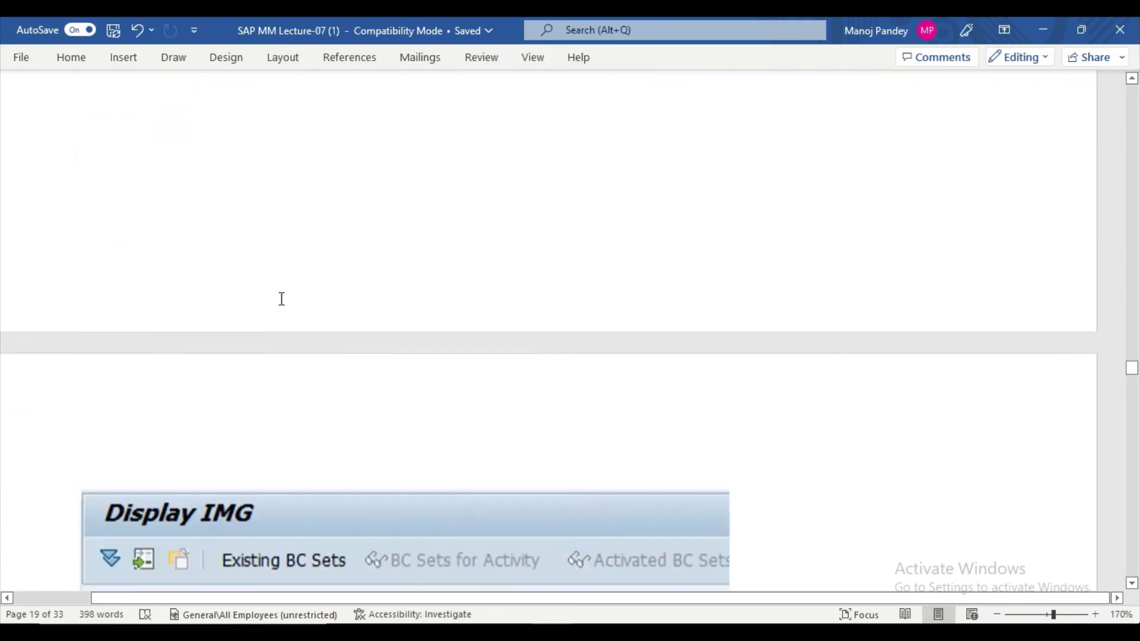
{"action": "scroll", "coordinate": [281, 305], "scroll_direction": "down", "scroll_amount": 10}
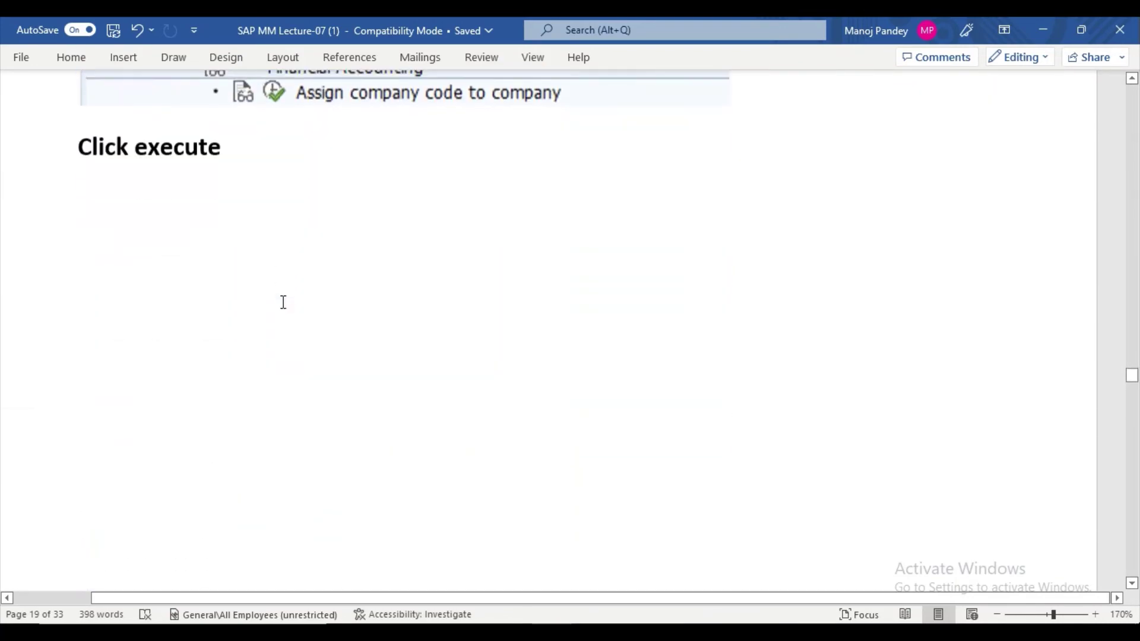
{"action": "scroll", "coordinate": [283, 303], "scroll_direction": "down", "scroll_amount": 15}
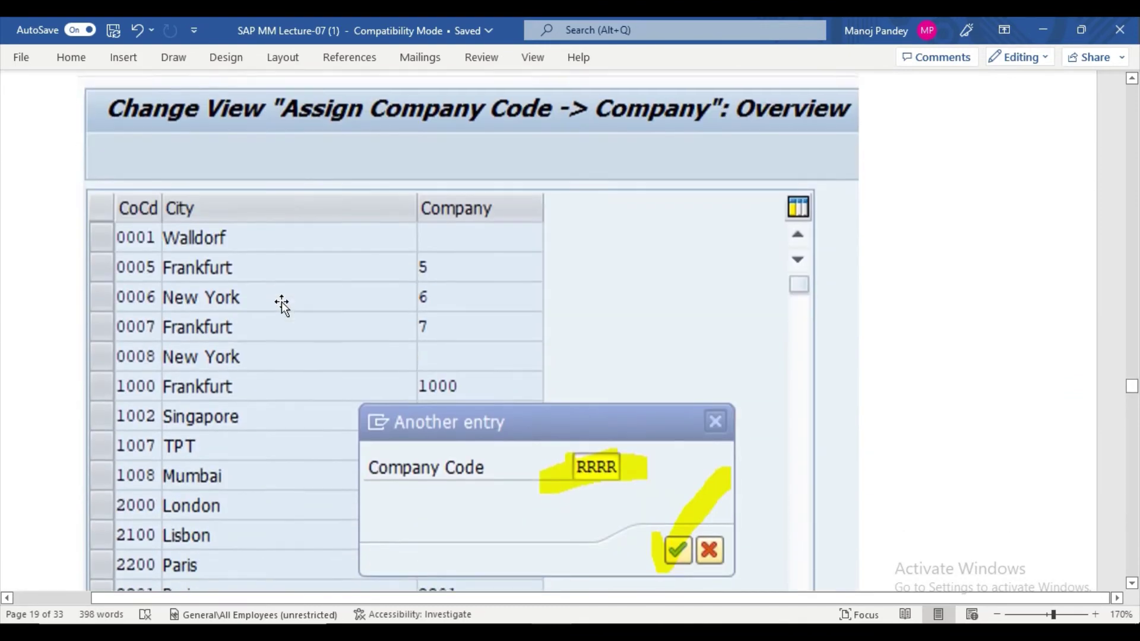
{"action": "scroll", "coordinate": [283, 302], "scroll_direction": "down", "scroll_amount": 8}
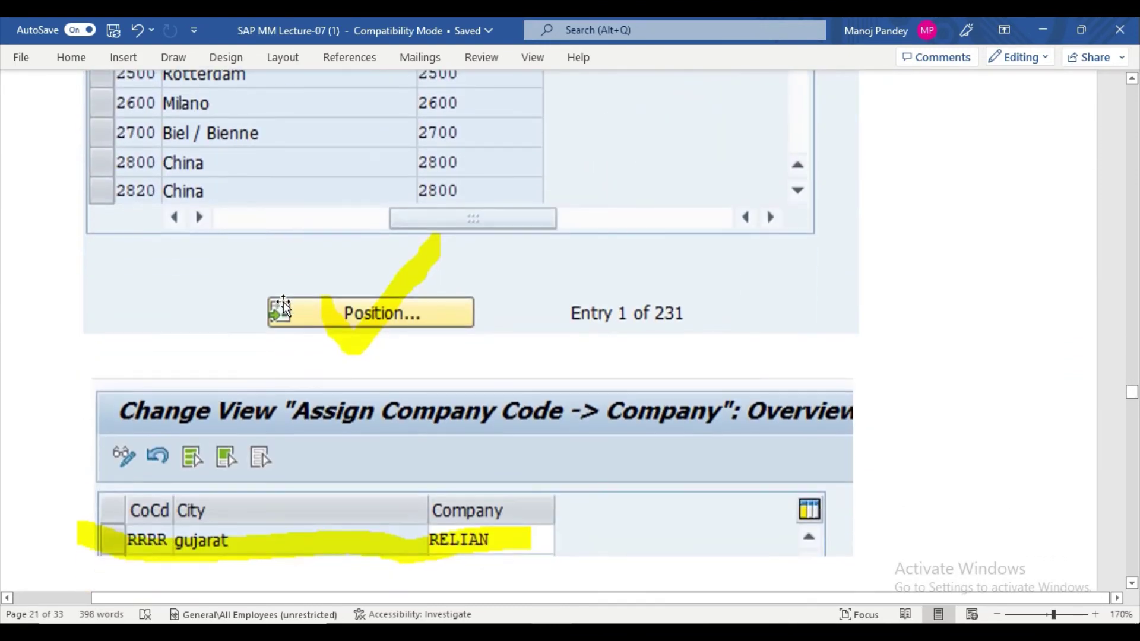
{"action": "scroll", "coordinate": [285, 302], "scroll_direction": "down", "scroll_amount": 1}
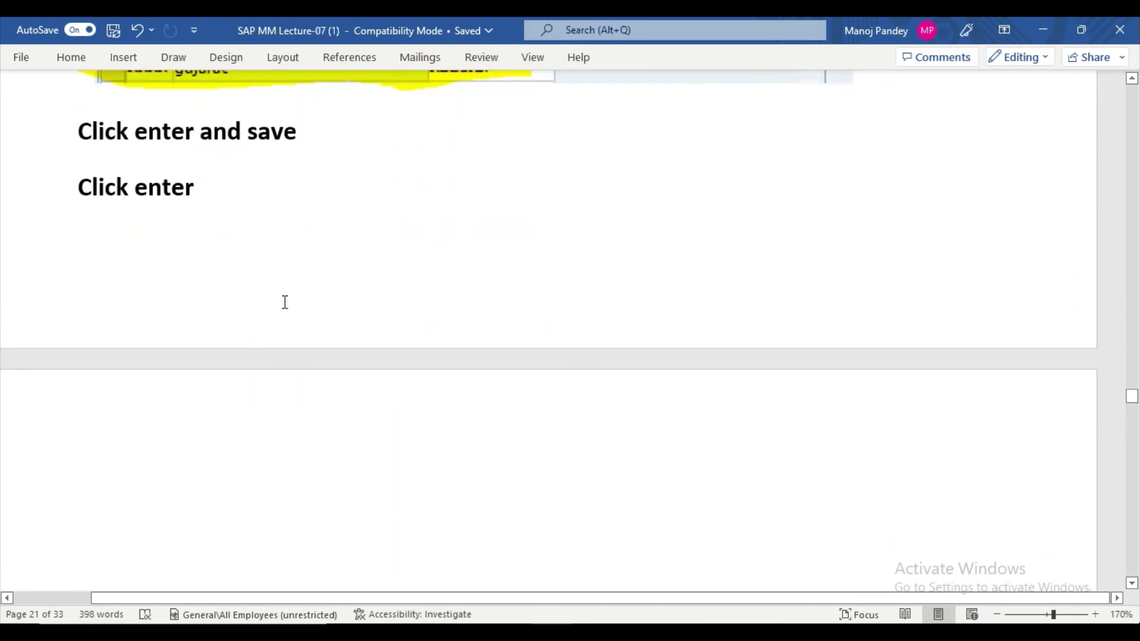
{"action": "scroll", "coordinate": [202, 219], "scroll_direction": "down", "scroll_amount": 6}
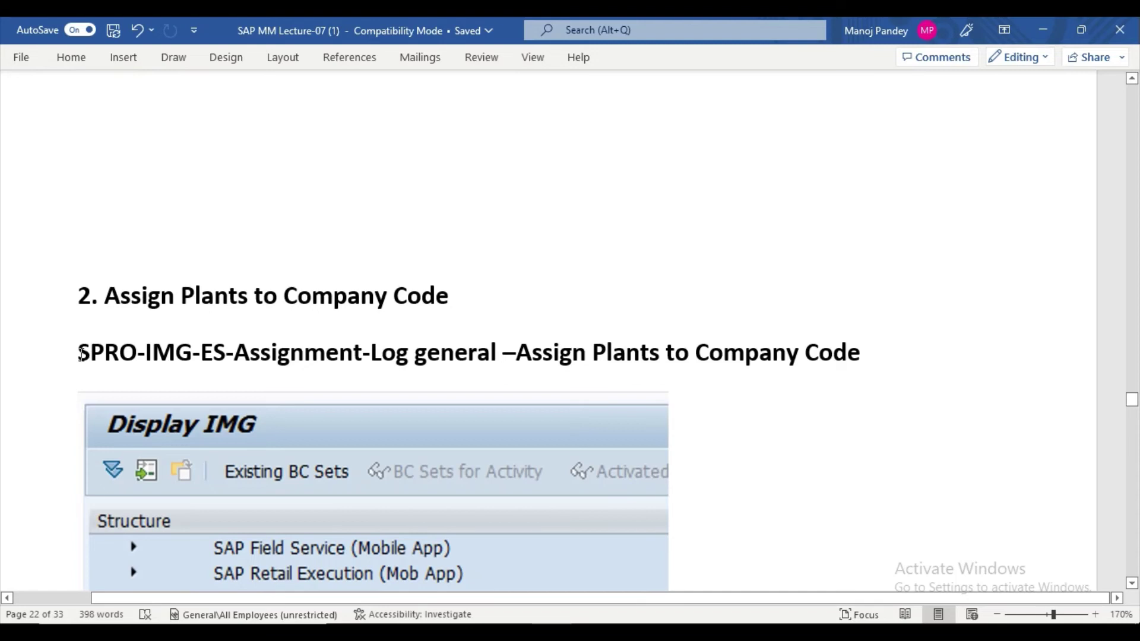
{"action": "left_click_drag", "start_coordinate": [83, 353], "coordinate": [839, 379]}
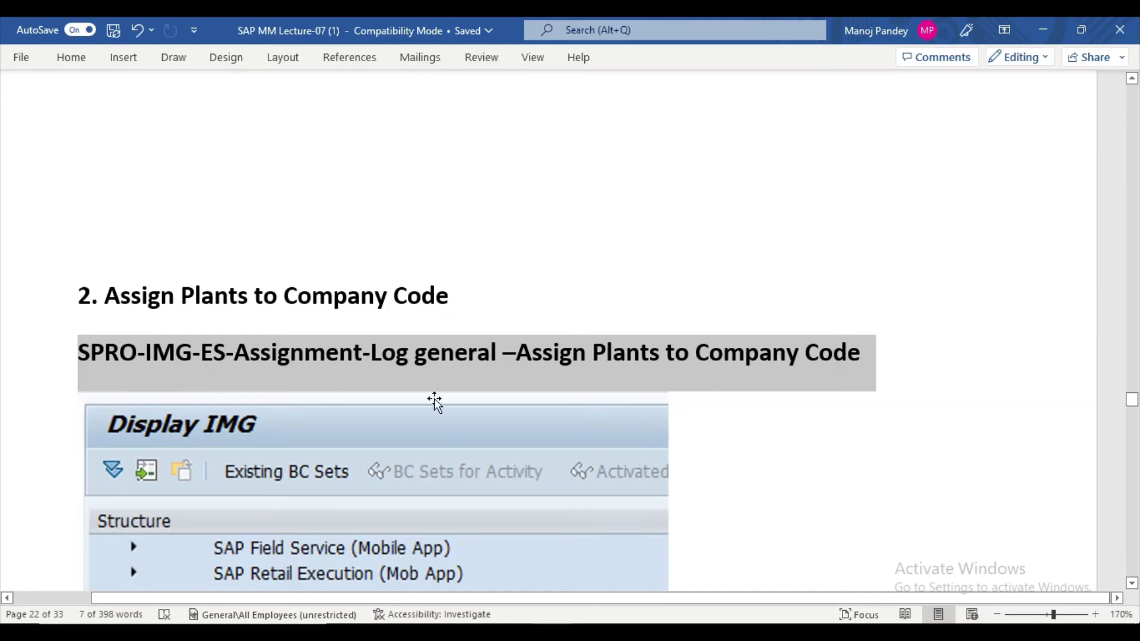
Give the plant-assignment SPRO path line a turquoise text highlight.
{"action": "right_click", "coordinate": [462, 347]}
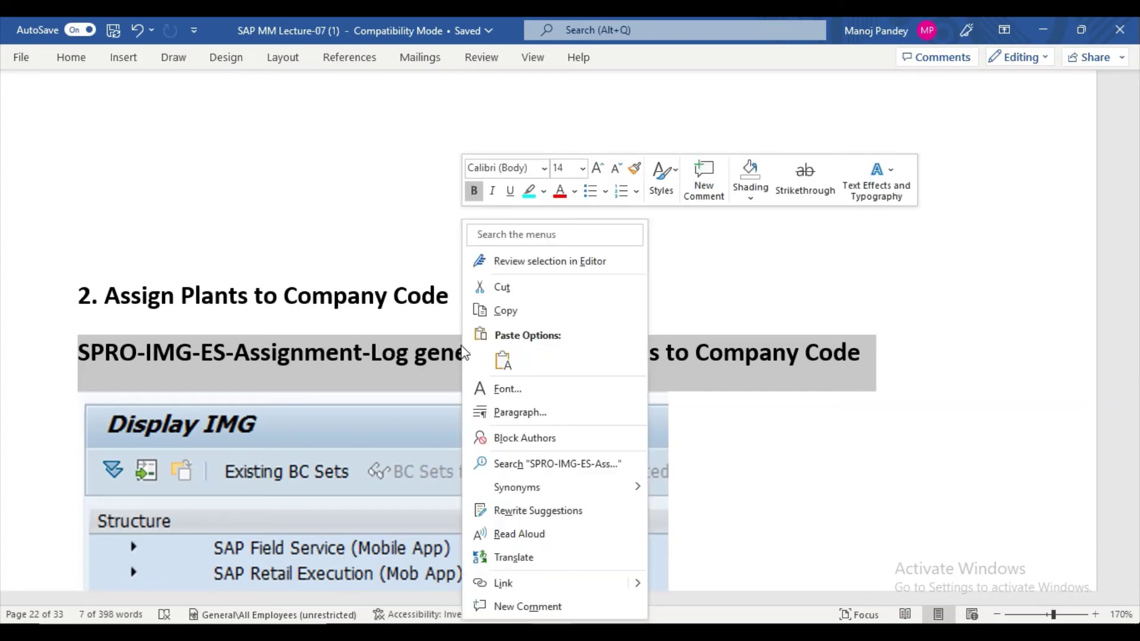
{"action": "left_click", "coordinate": [543, 191]}
{"action": "left_click", "coordinate": [585, 217]}
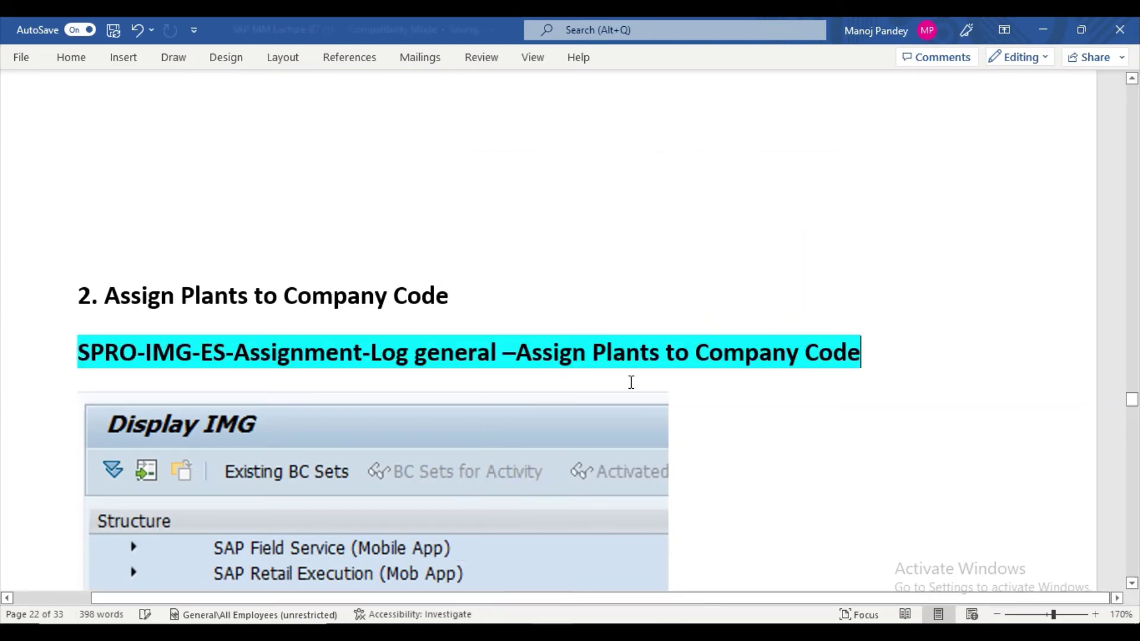
{"action": "scroll", "coordinate": [693, 445], "scroll_direction": "down", "scroll_amount": 5}
{"action": "scroll", "coordinate": [510, 334], "scroll_direction": "up", "scroll_amount": 1}
{"action": "scroll", "coordinate": [510, 334], "scroll_direction": "up", "scroll_amount": 3}
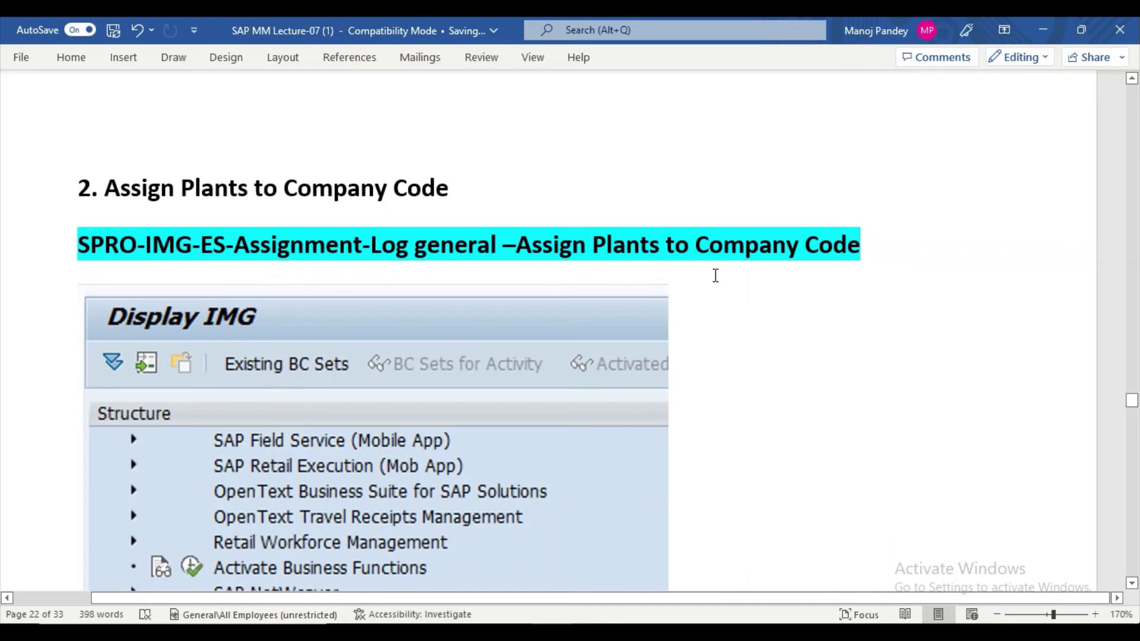
{"action": "left_click", "coordinate": [534, 632]}
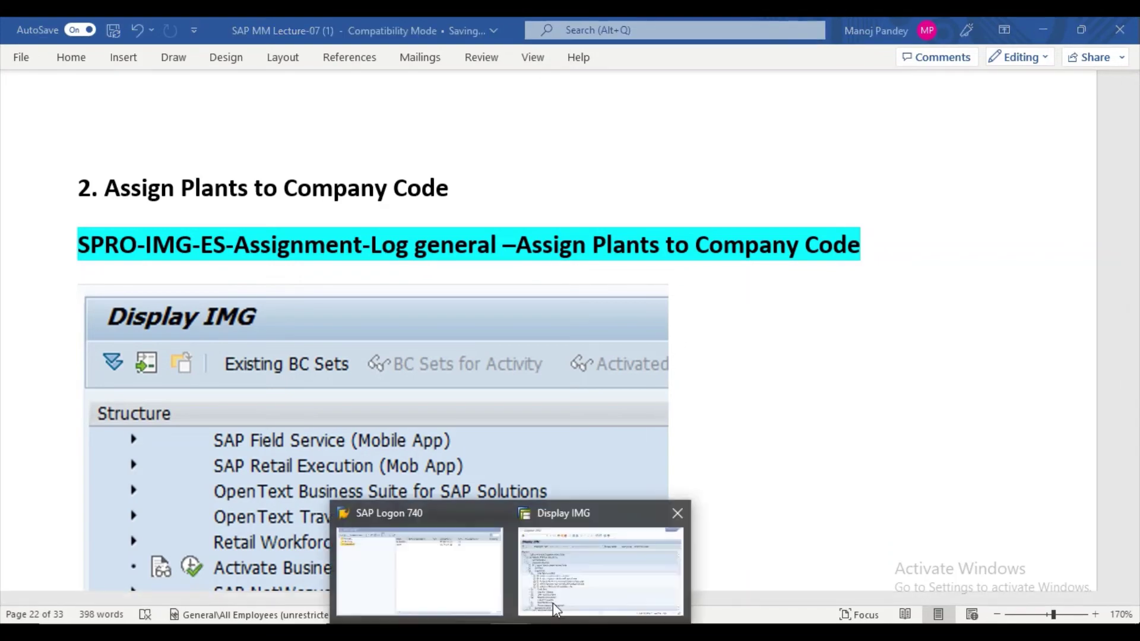
Collapse Financial Accounting and run 'Assign plant to company code' under Logistics - General.
{"action": "left_click", "coordinate": [553, 603]}
{"action": "left_click", "coordinate": [255, 355]}
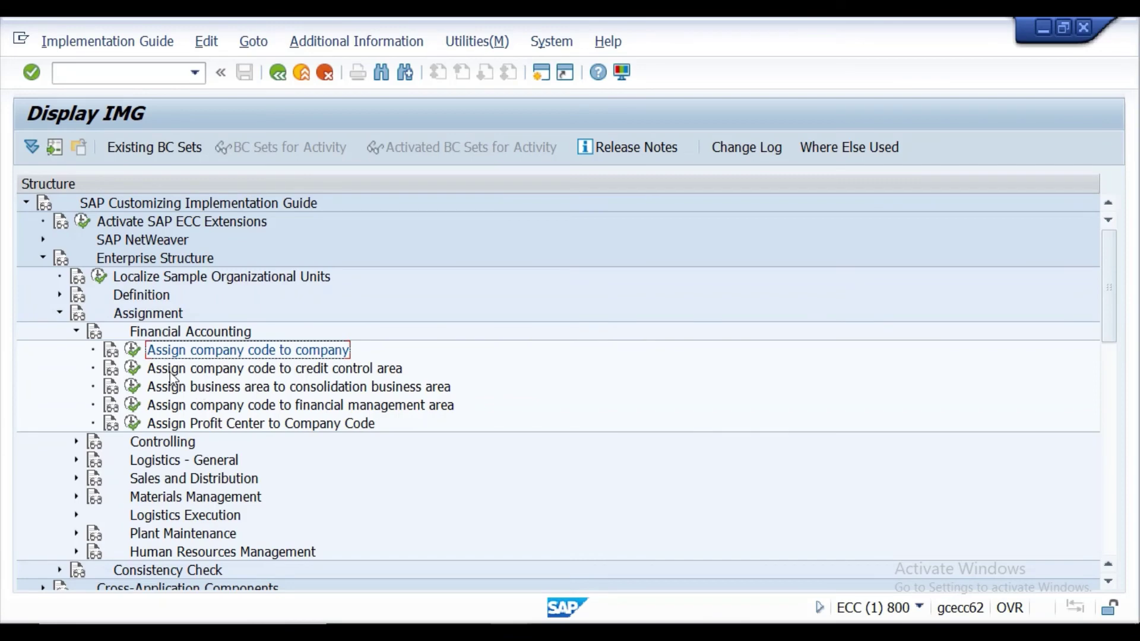
{"action": "left_click", "coordinate": [77, 332]}
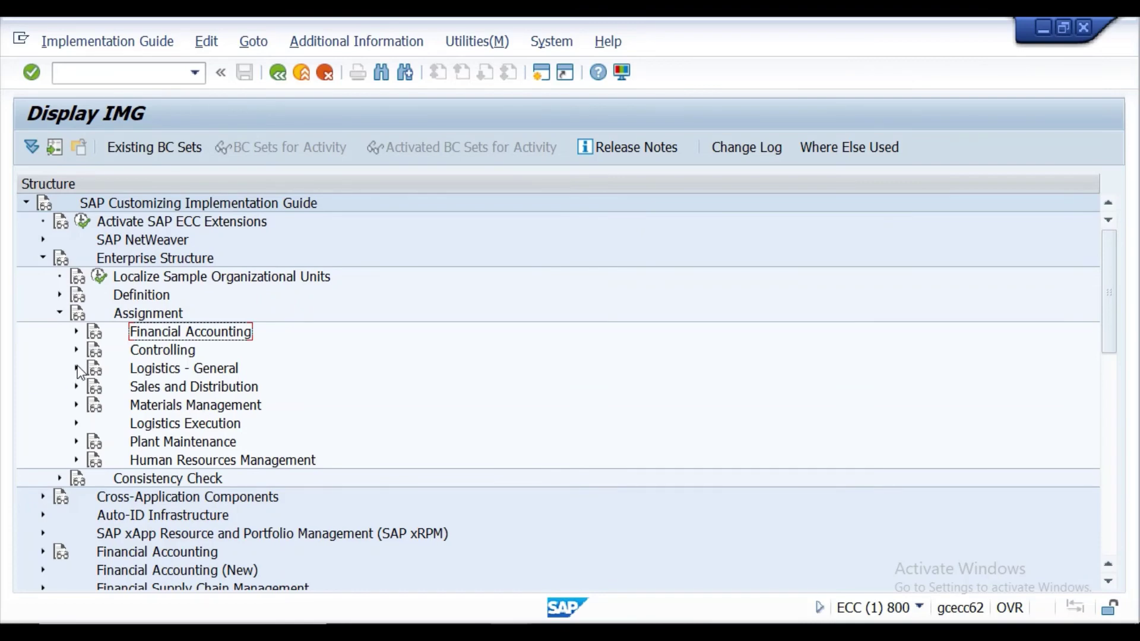
{"action": "left_click", "coordinate": [77, 369]}
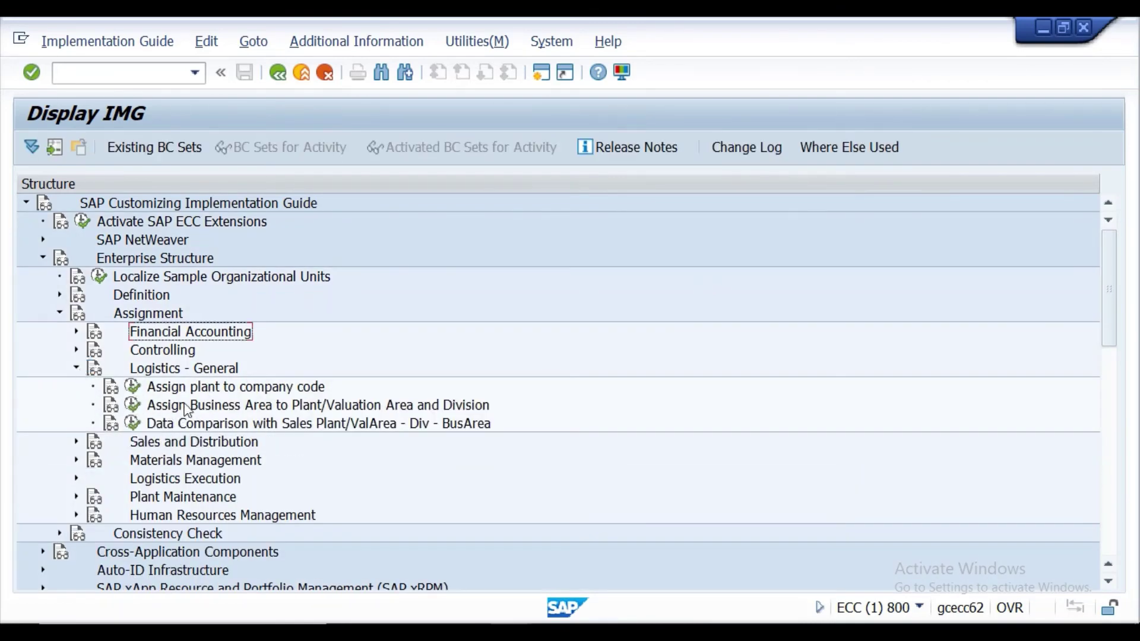
{"action": "left_click", "coordinate": [132, 387]}
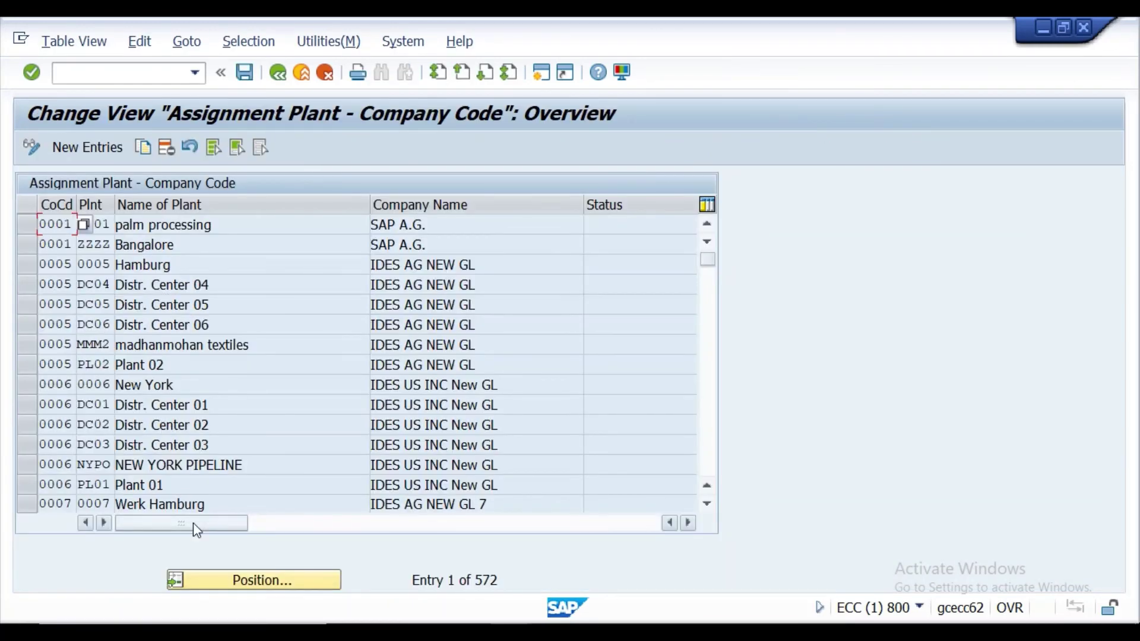
Take plant code PPNO from the Excel sheet and search the assignment table for it.
{"action": "left_click", "coordinate": [243, 581]}
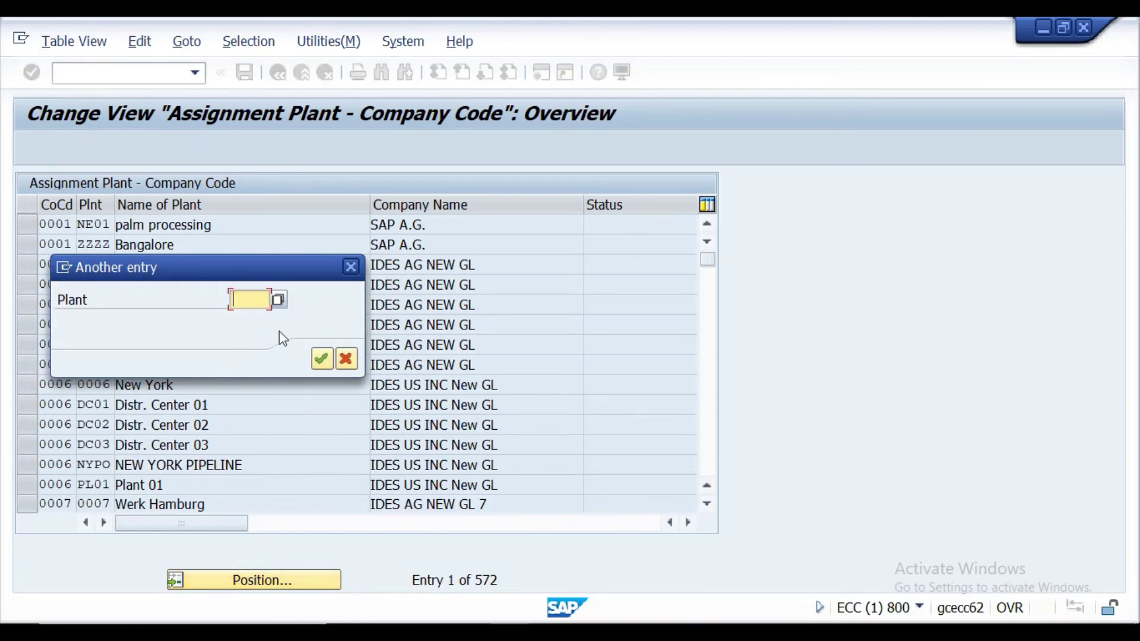
{"action": "key", "text": "alt+Tab"}
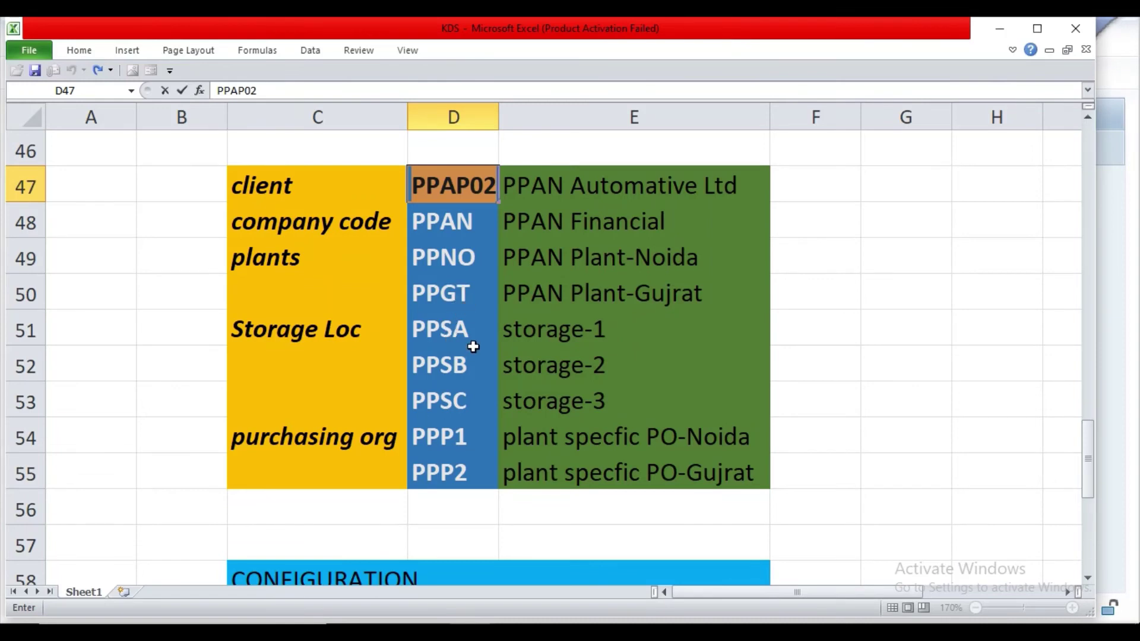
{"action": "left_click", "coordinate": [457, 259]}
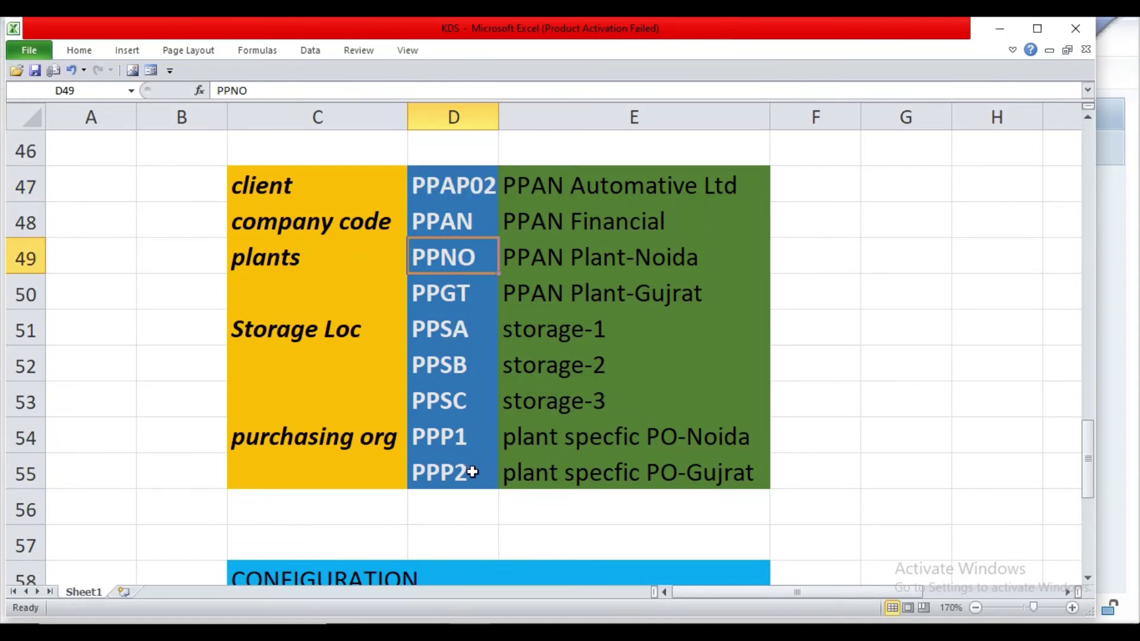
{"action": "left_click", "coordinate": [598, 567]}
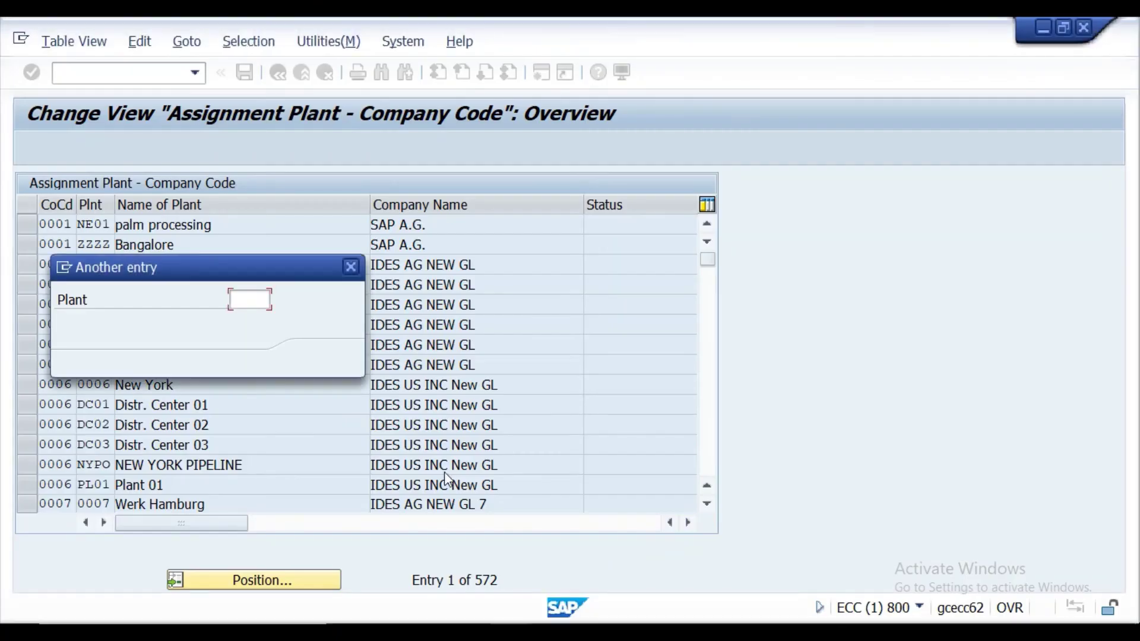
{"action": "type", "text": "p"}
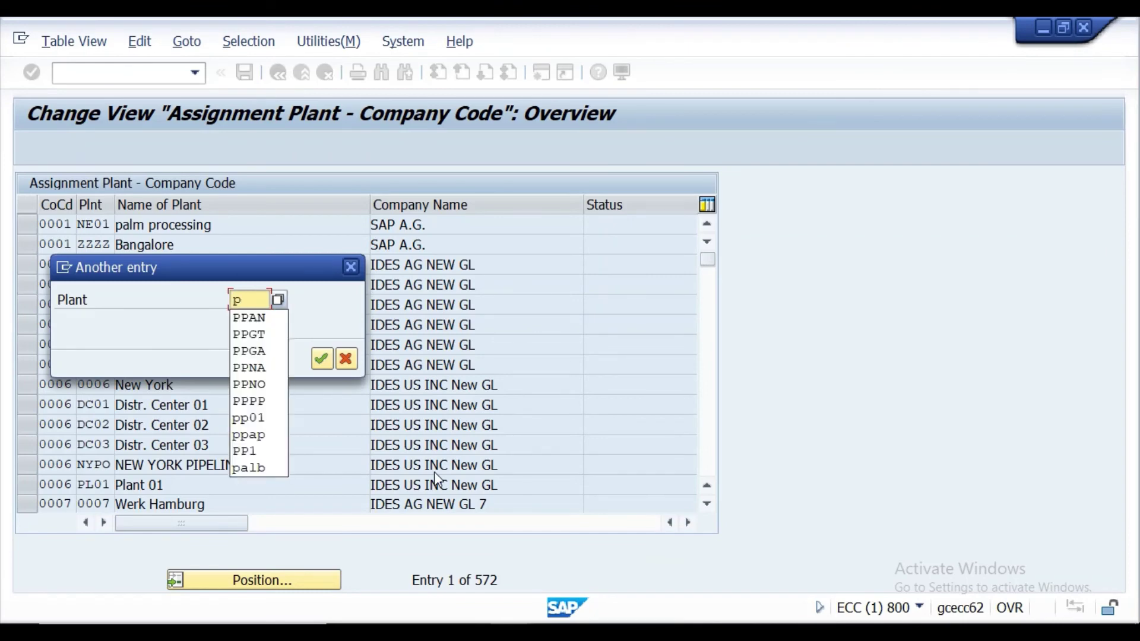
{"action": "type", "text": "pno"}
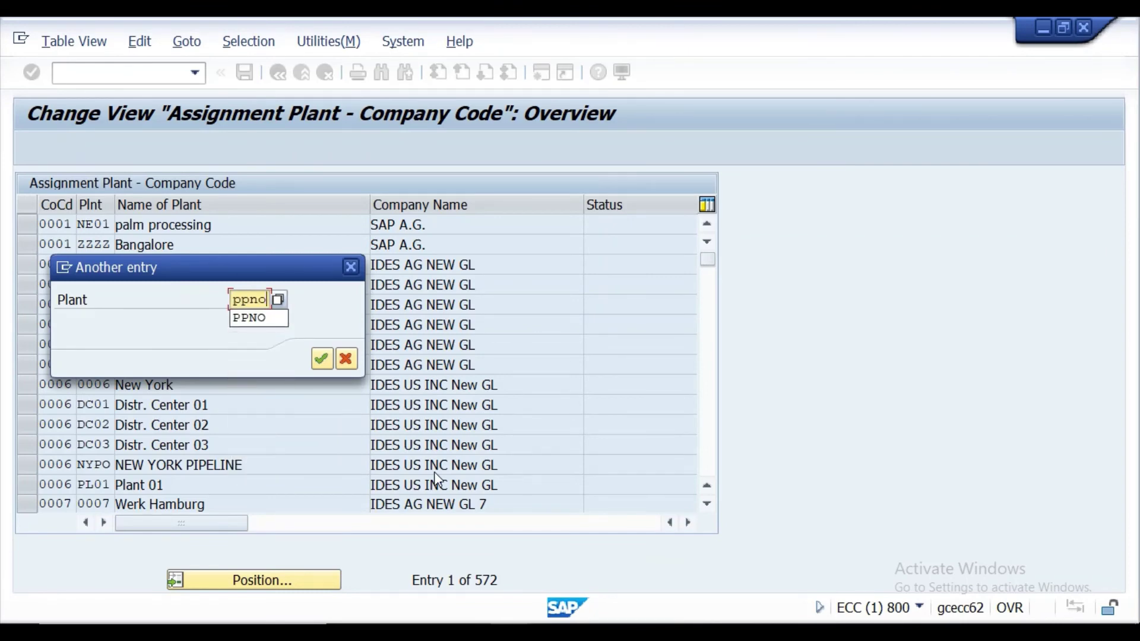
{"action": "key", "text": "Return"}
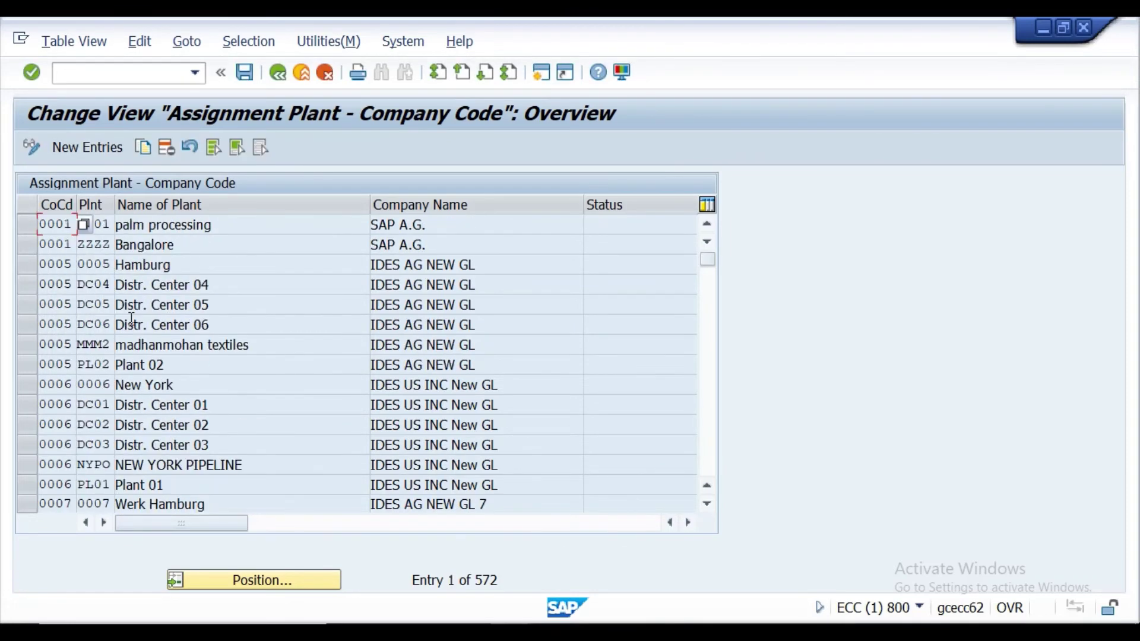
Use Position to locate plants PPNO and then PPGT in the assignment list.
{"action": "left_click", "coordinate": [249, 585]}
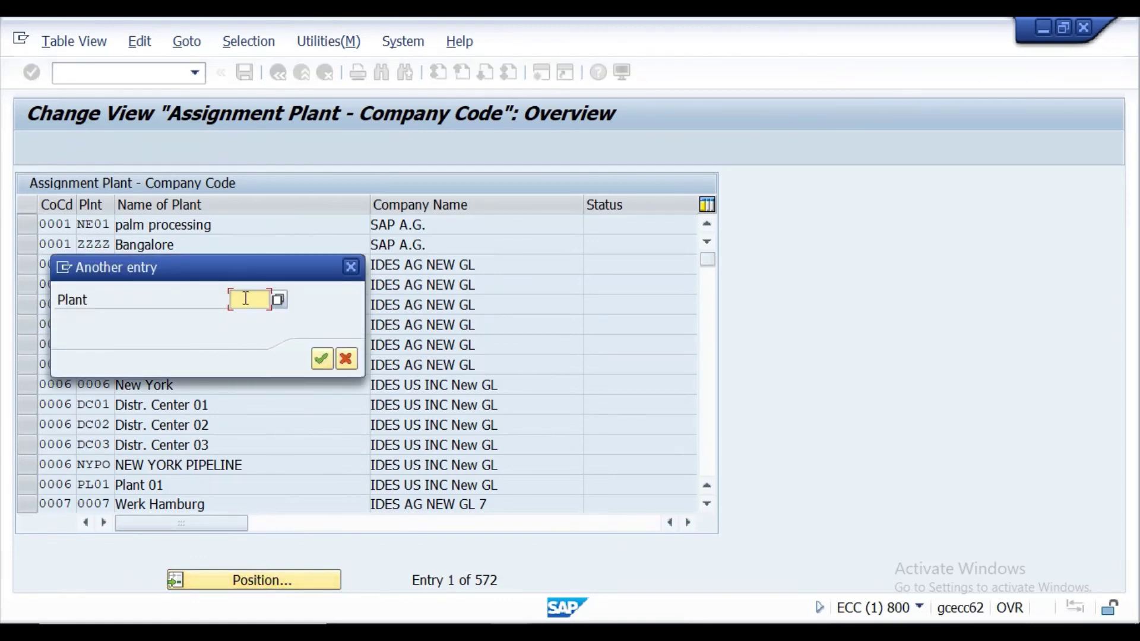
{"action": "left_click", "coordinate": [243, 298]}
{"action": "type", "text": "PP"}
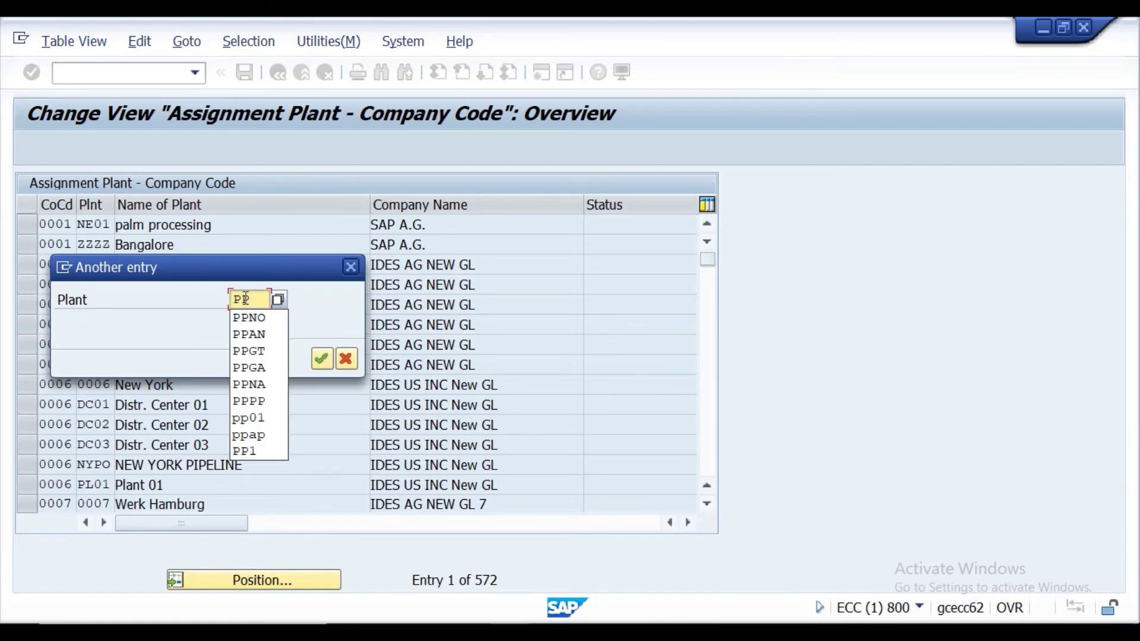
{"action": "type", "text": "NO"}
{"action": "key", "text": "Return"}
{"action": "key", "text": "Return"}
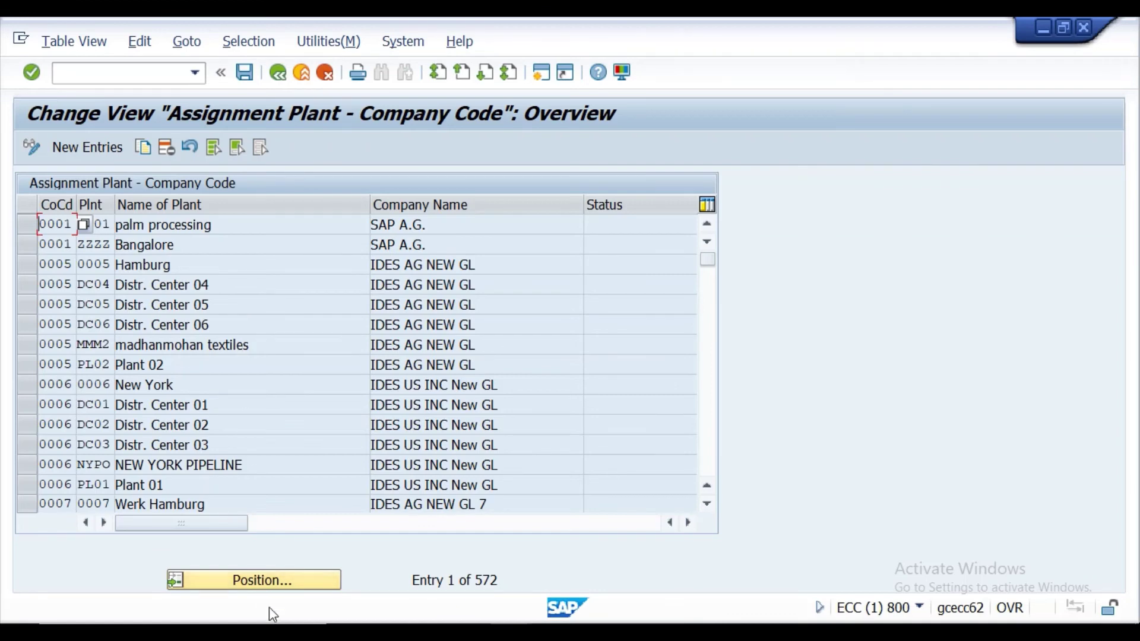
{"action": "left_click", "coordinate": [274, 580]}
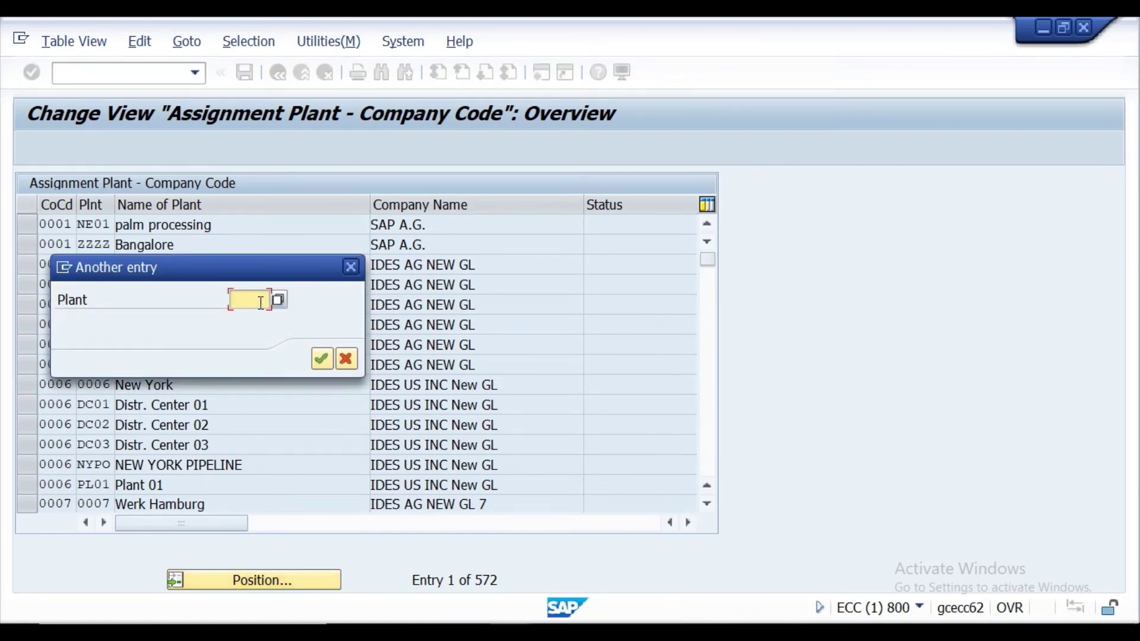
{"action": "type", "text": "PPGT"}
{"action": "key", "text": "Return"}
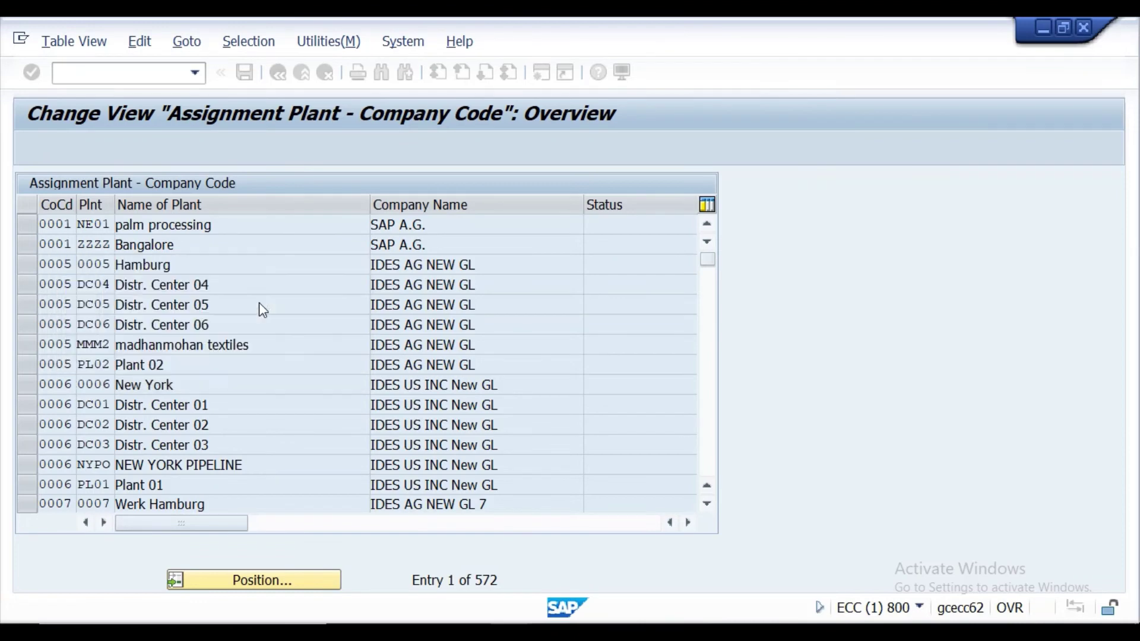
Scroll down to the PPAP rows showing plants PPGT and PPNO.
{"action": "scroll", "coordinate": [143, 353], "scroll_direction": "down", "scroll_amount": 3}
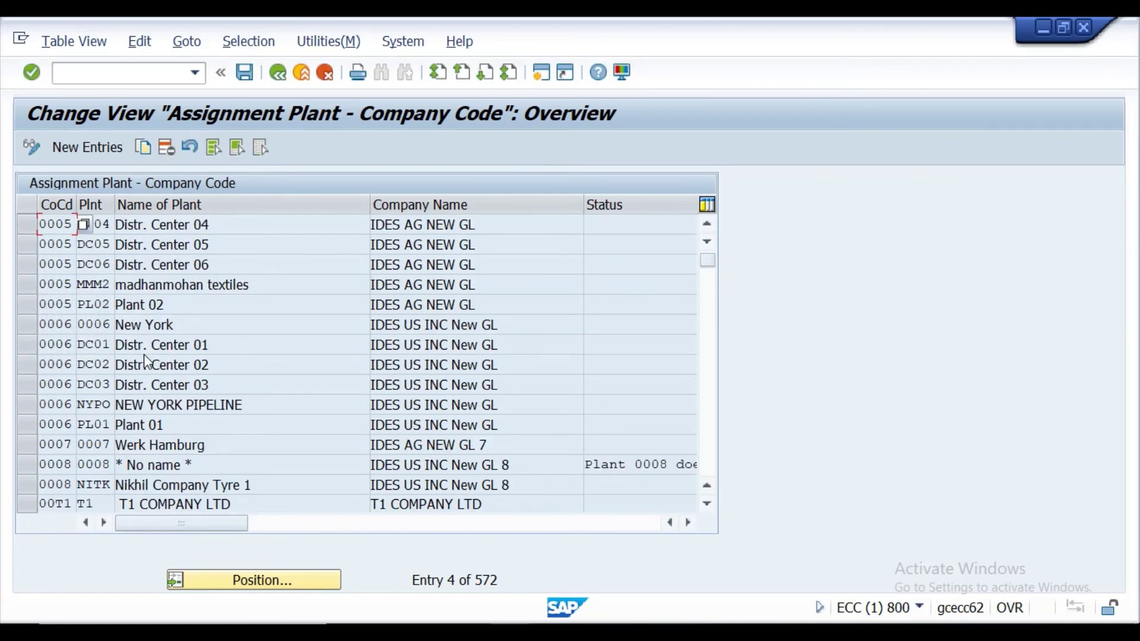
{"action": "scroll", "coordinate": [142, 353], "scroll_direction": "down", "scroll_amount": 10}
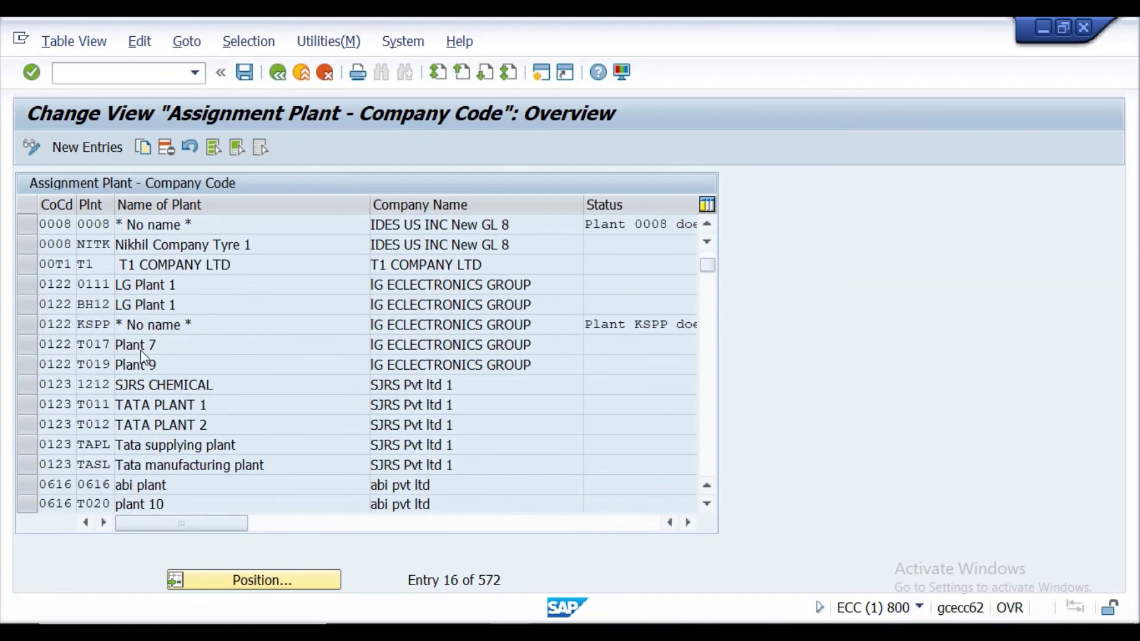
{"action": "scroll", "coordinate": [142, 355], "scroll_direction": "down", "scroll_amount": 7}
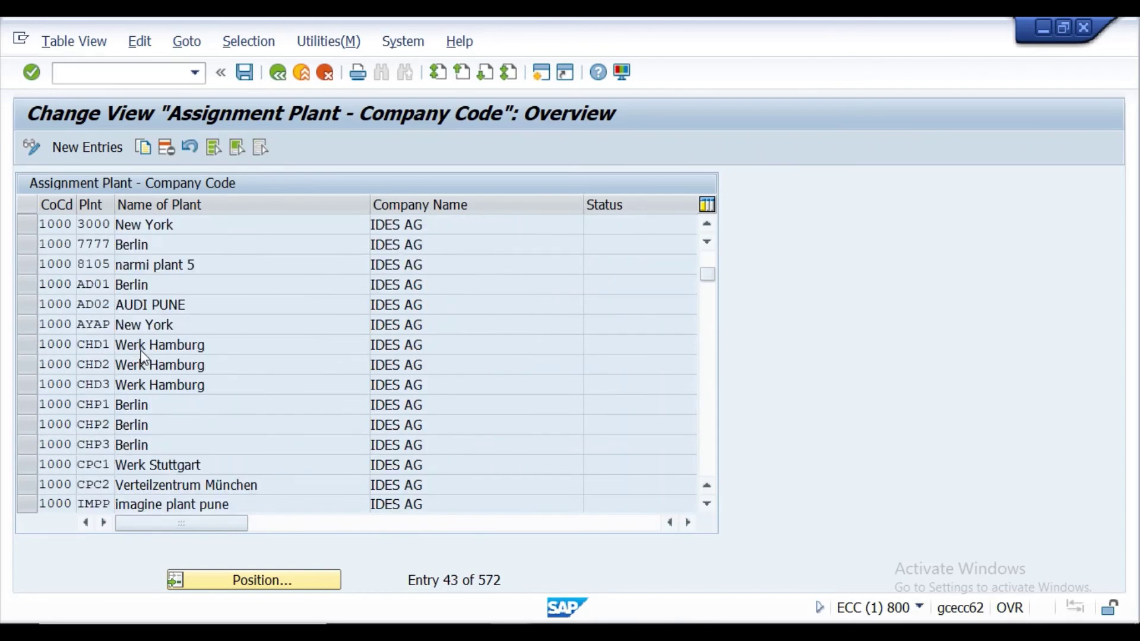
{"action": "scroll", "coordinate": [141, 355], "scroll_direction": "down", "scroll_amount": 8}
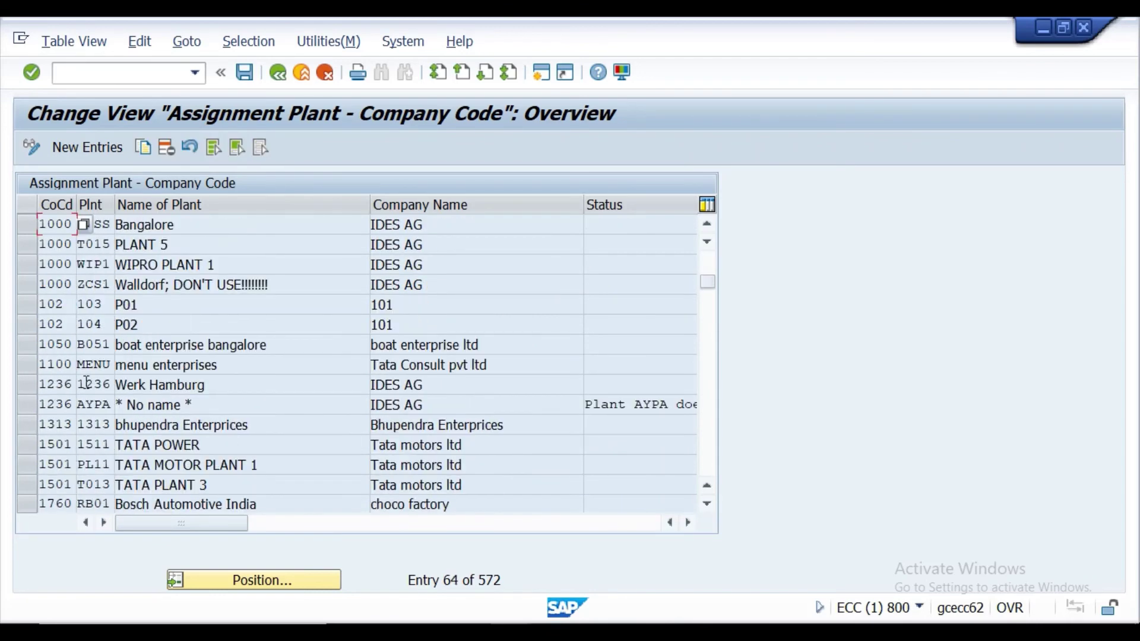
{"action": "scroll", "coordinate": [88, 382], "scroll_direction": "down", "scroll_amount": 10}
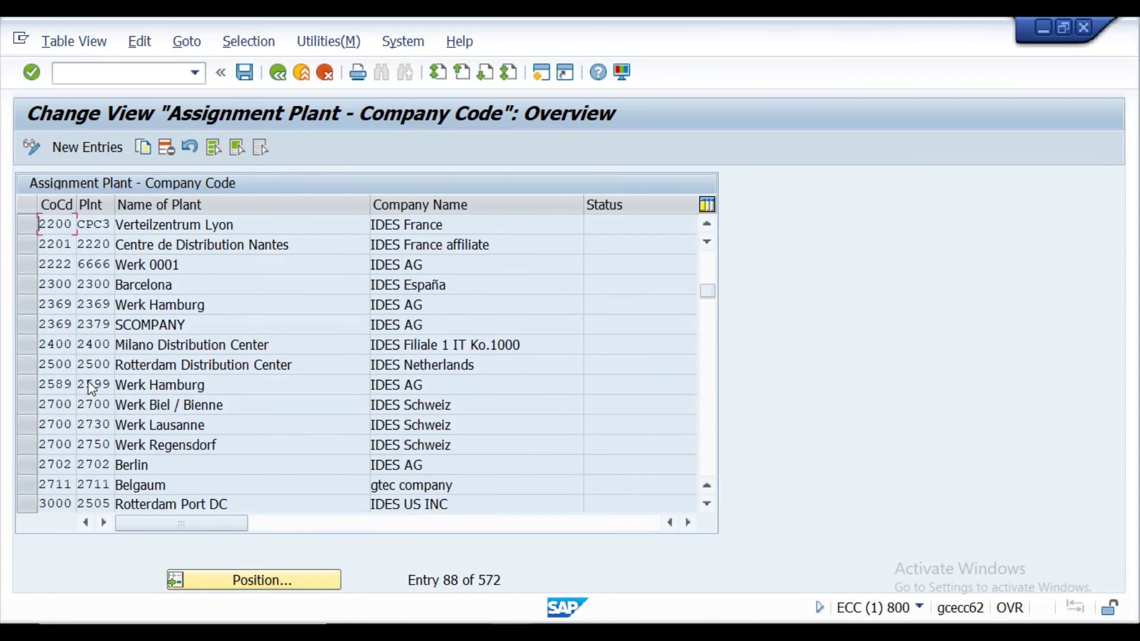
{"action": "scroll", "coordinate": [89, 382], "scroll_direction": "down", "scroll_amount": 20}
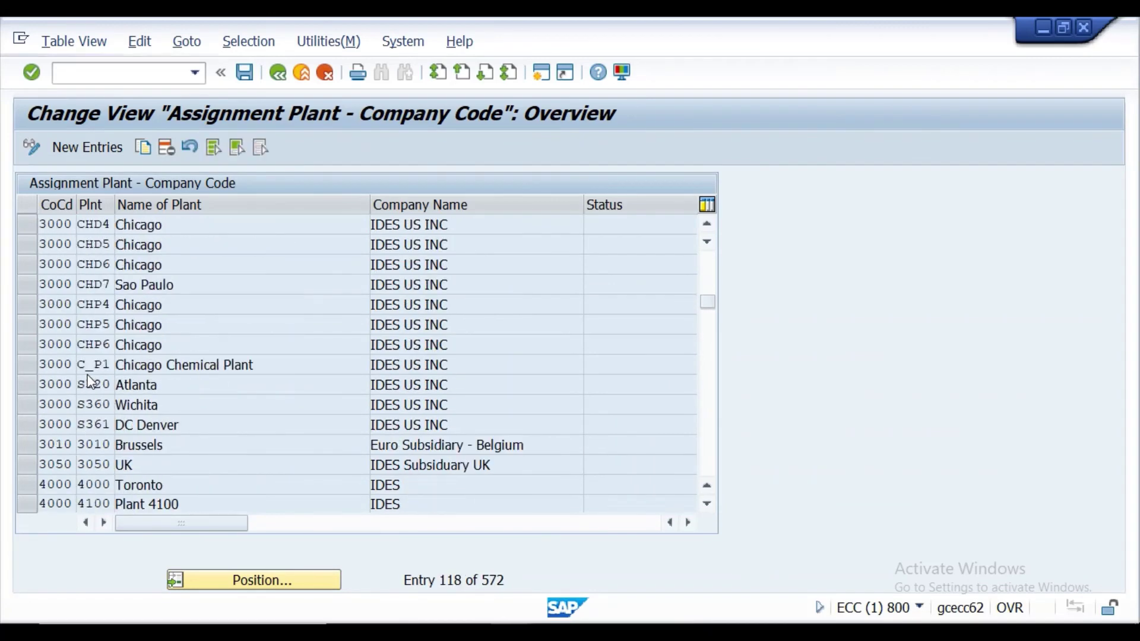
{"action": "scroll", "coordinate": [91, 369], "scroll_direction": "down", "scroll_amount": 19}
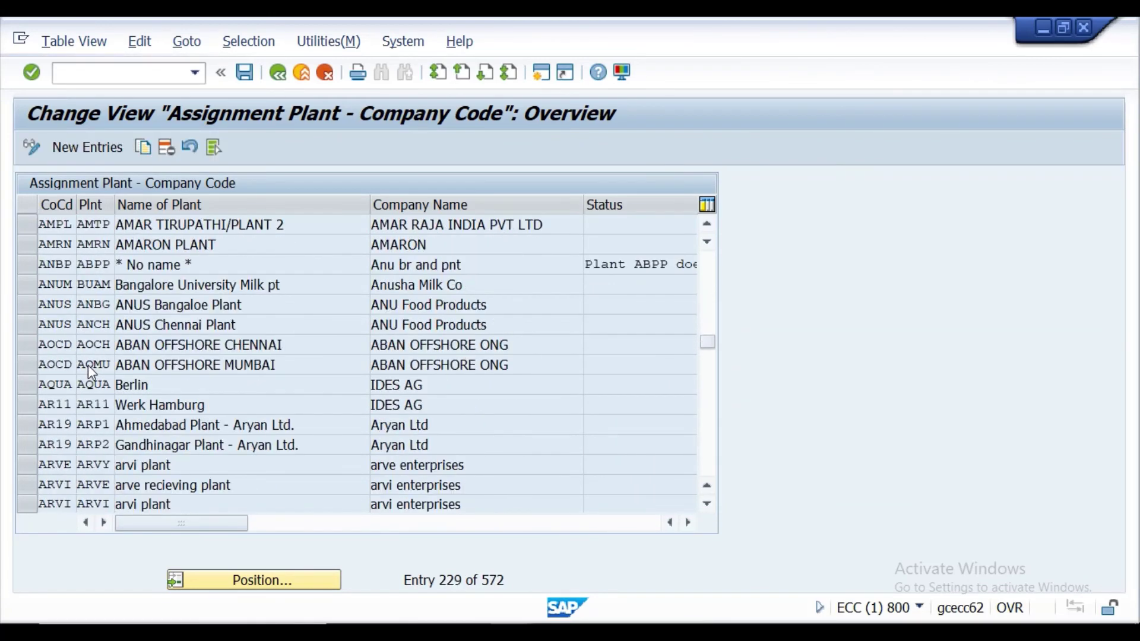
{"action": "scroll", "coordinate": [91, 369], "scroll_direction": "down", "scroll_amount": 1}
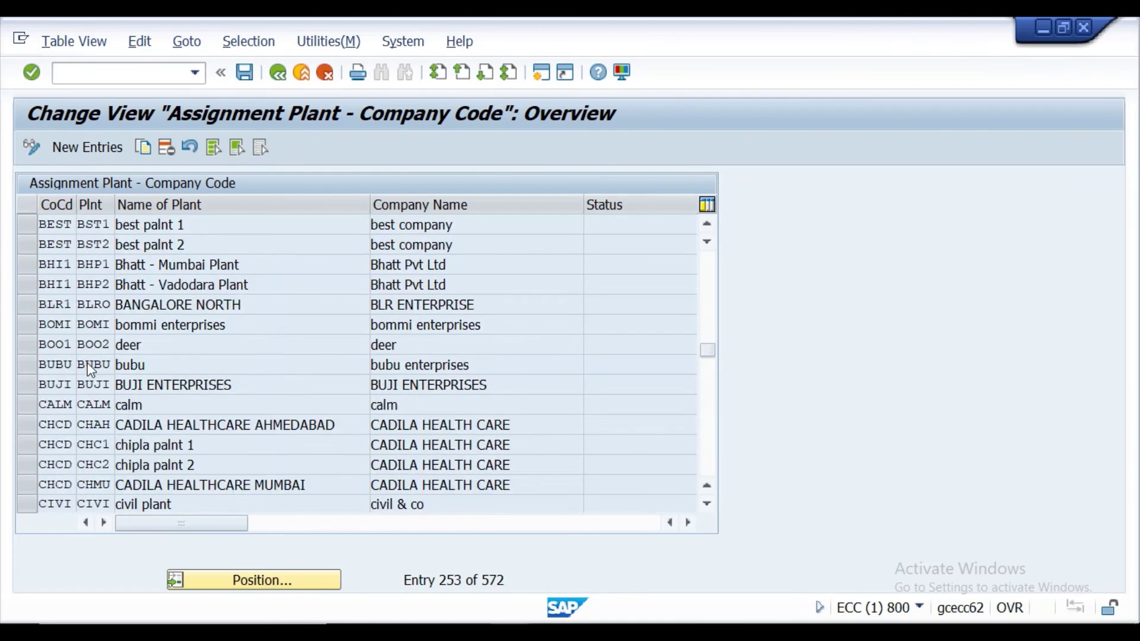
{"action": "scroll", "coordinate": [90, 369], "scroll_direction": "down", "scroll_amount": 2}
{"action": "scroll", "coordinate": [90, 369], "scroll_direction": "down", "scroll_amount": 10}
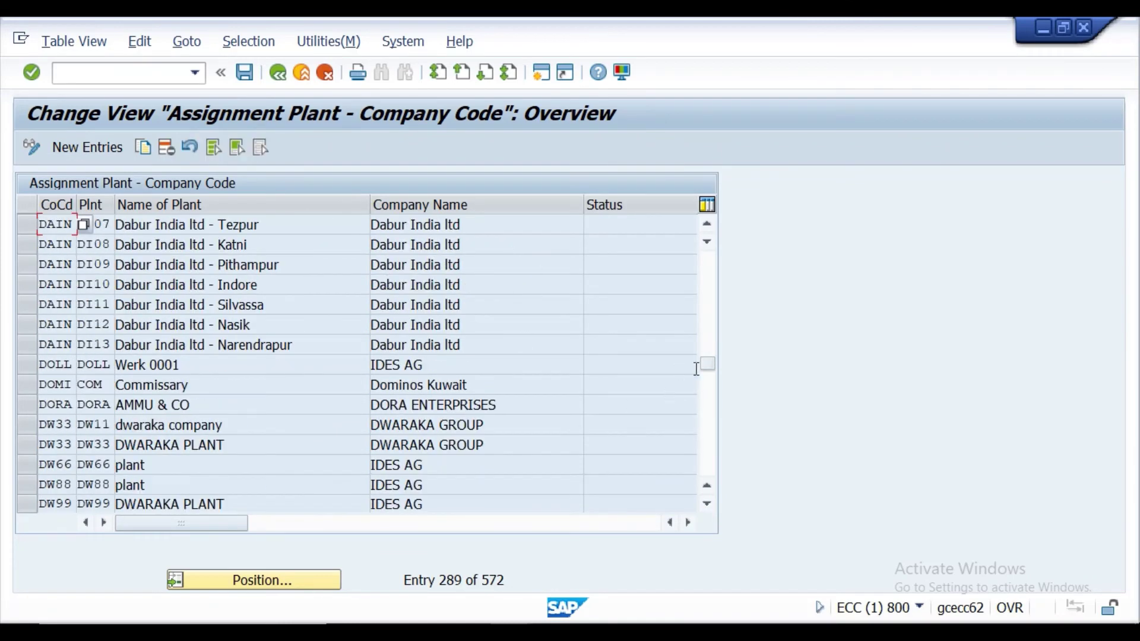
{"action": "left_click_drag", "start_coordinate": [716, 374], "coordinate": [703, 423]}
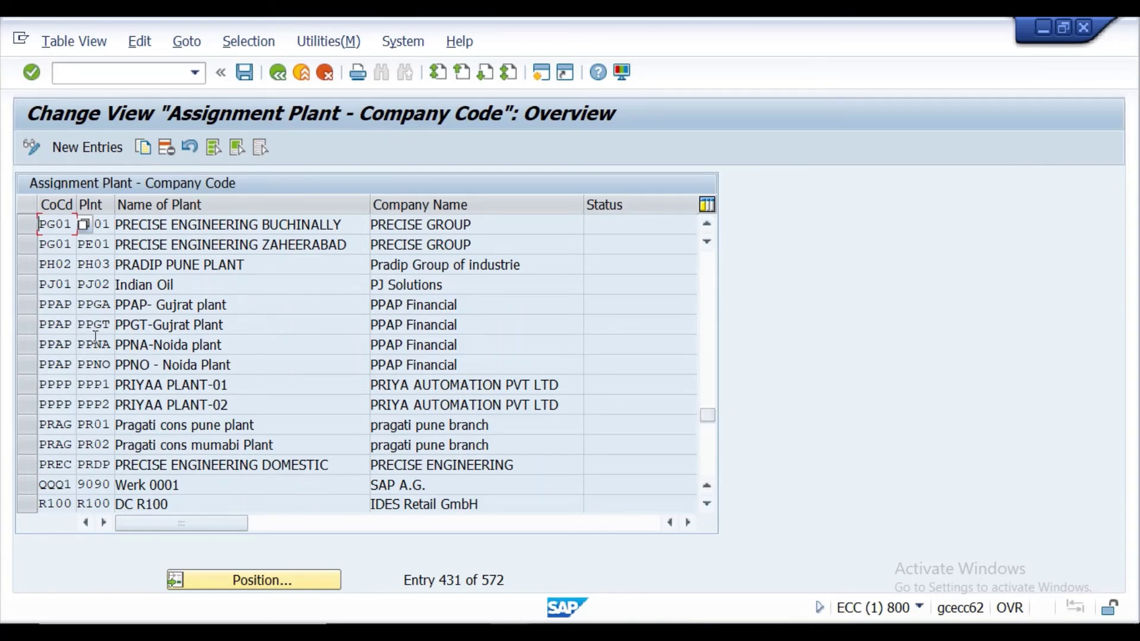
{"action": "left_click", "coordinate": [24, 328]}
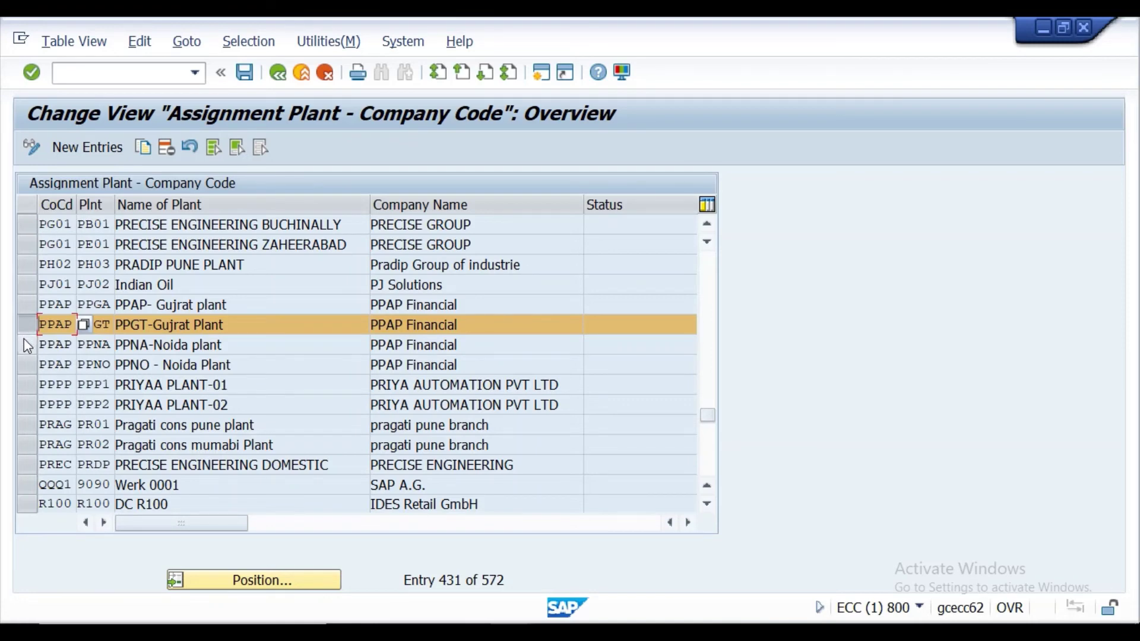
{"action": "left_click", "coordinate": [24, 322]}
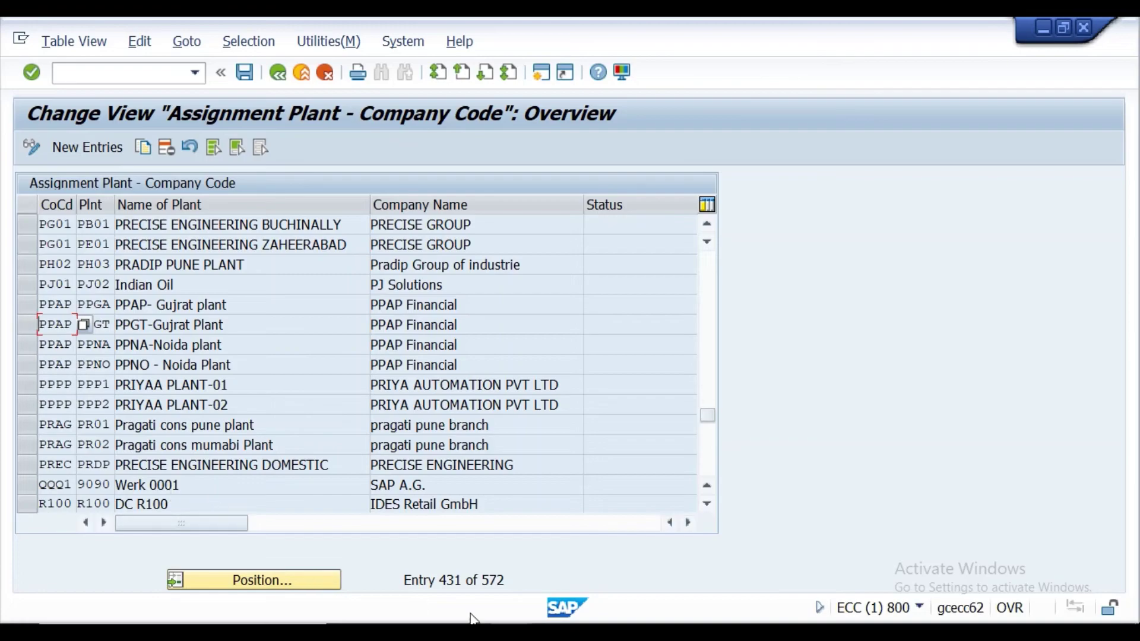
{"action": "key", "text": "alt+Tab"}
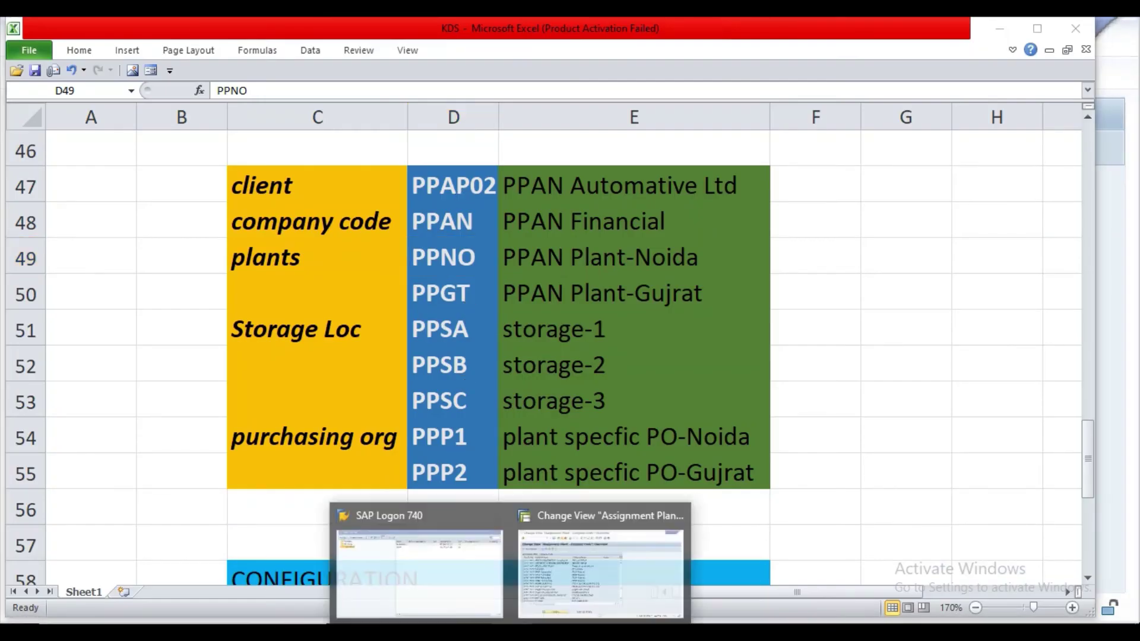
{"action": "left_click", "coordinate": [573, 563]}
{"action": "left_click", "coordinate": [56, 324]}
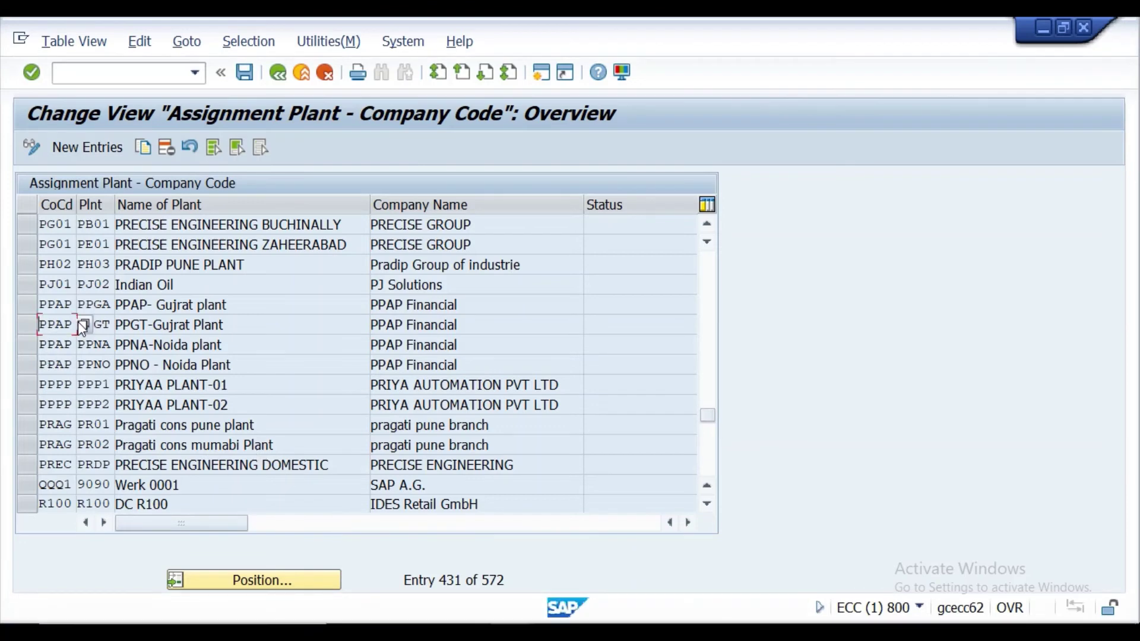
{"action": "left_click", "coordinate": [103, 325]}
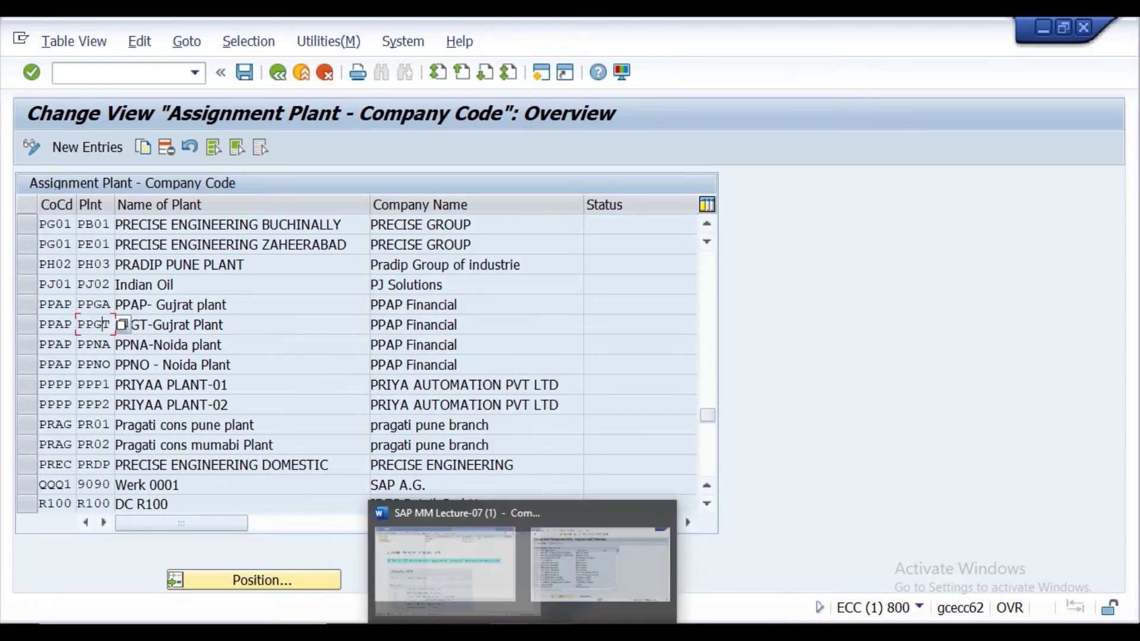
{"action": "mouse_move", "coordinate": [522, 634]}
{"action": "left_click", "coordinate": [446, 564]}
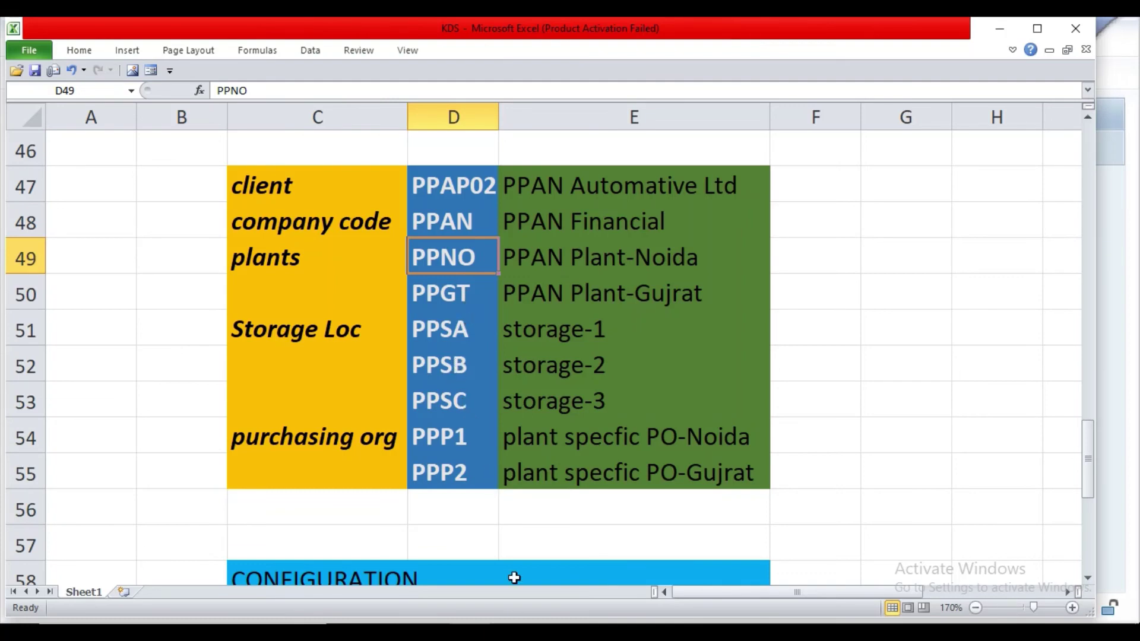
{"action": "left_click", "coordinate": [587, 555]}
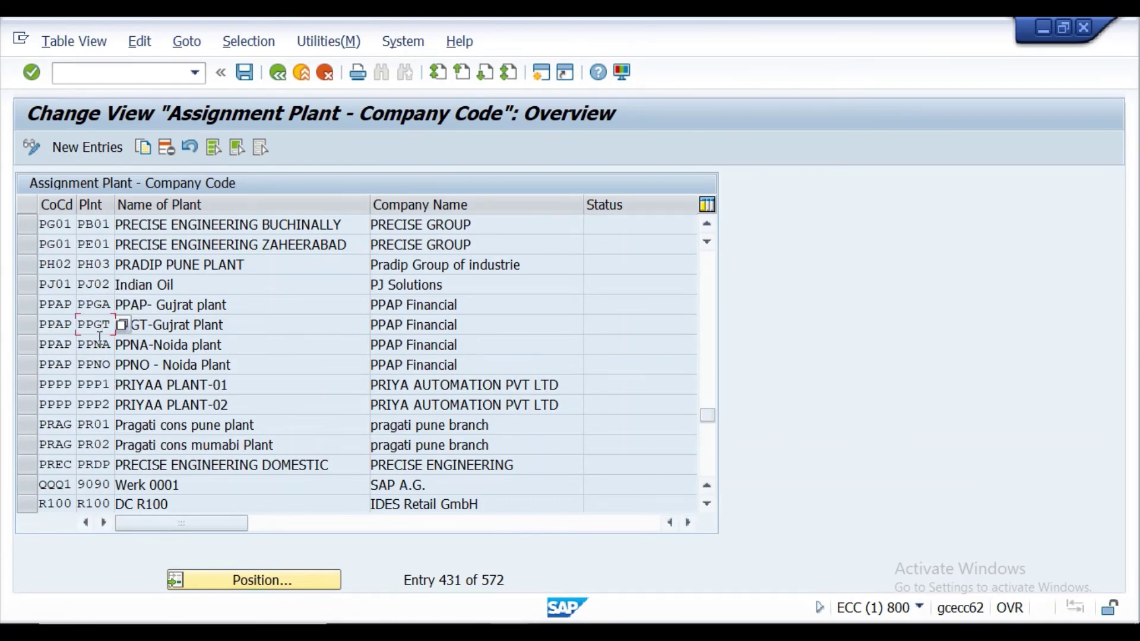
Delete the PPNO - Noida Plant and PPGT-Gujrat Plant assignments to company code PPAP.
{"action": "left_click", "coordinate": [27, 365]}
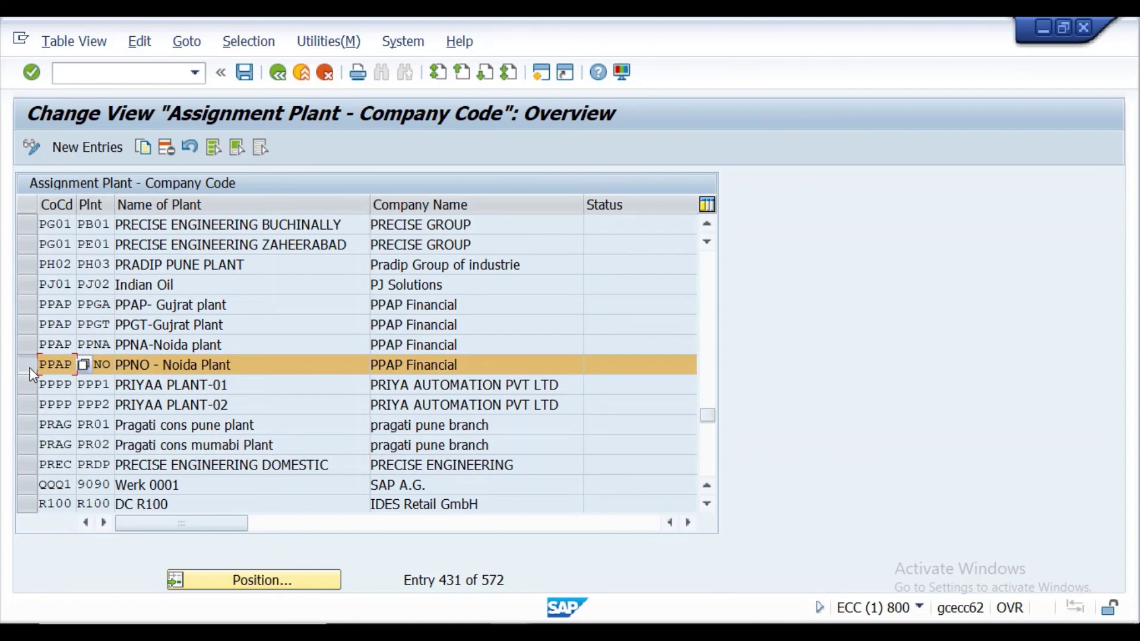
{"action": "left_click", "coordinate": [110, 364]}
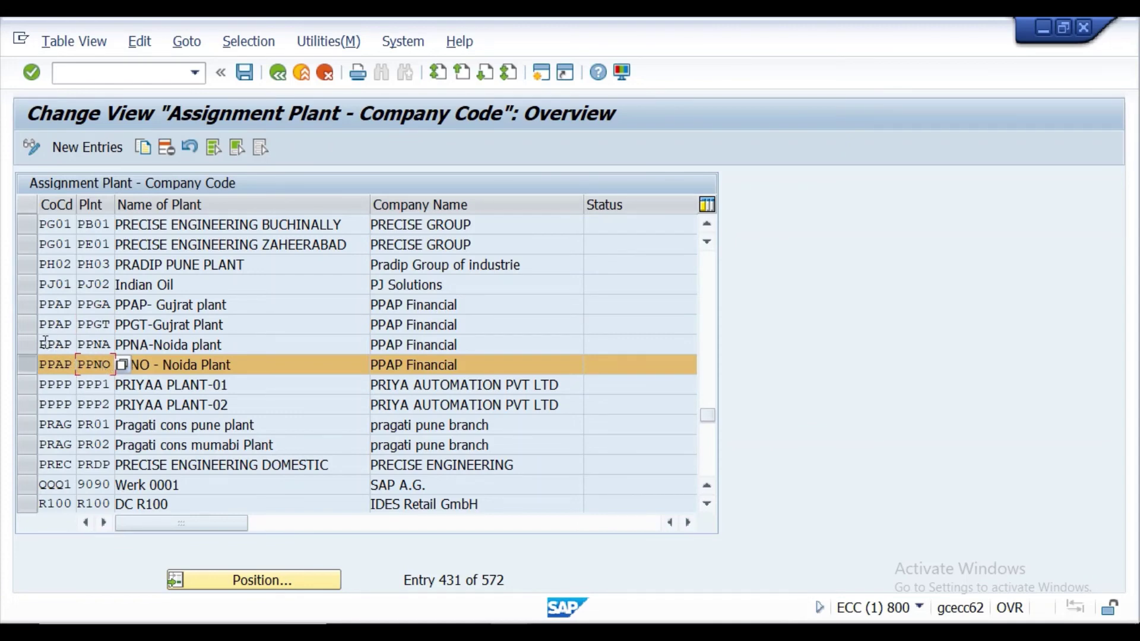
{"action": "left_click", "coordinate": [34, 326]}
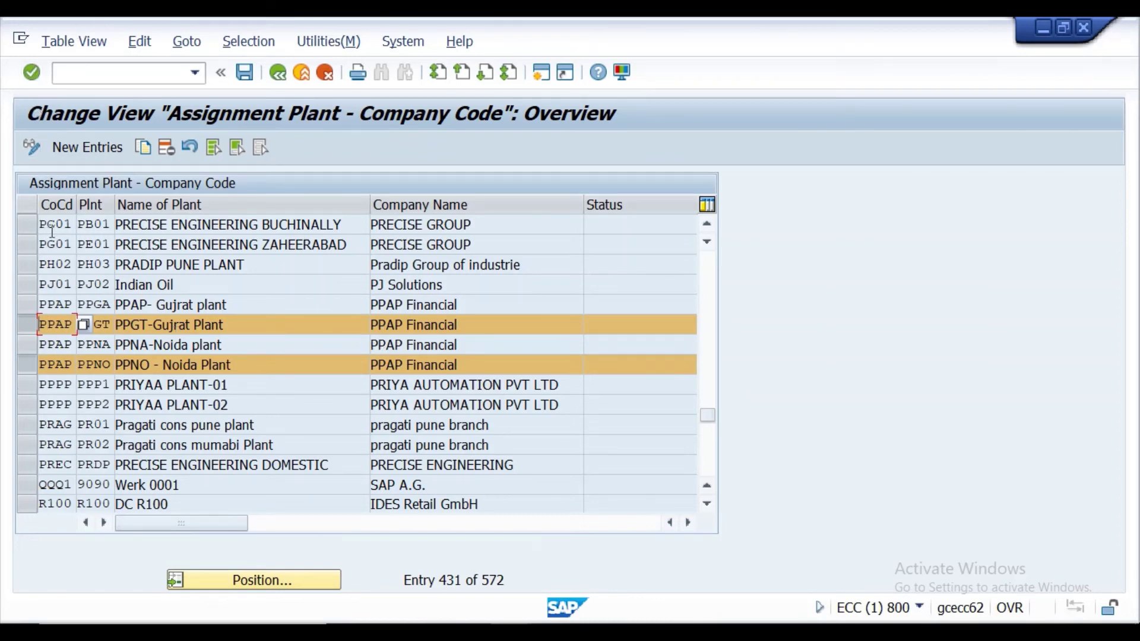
{"action": "left_click", "coordinate": [171, 148]}
Enter new rows PPAN/PPNO and PPAN/PPGT and validate them so the plant names fill in.
{"action": "left_click", "coordinate": [91, 147]}
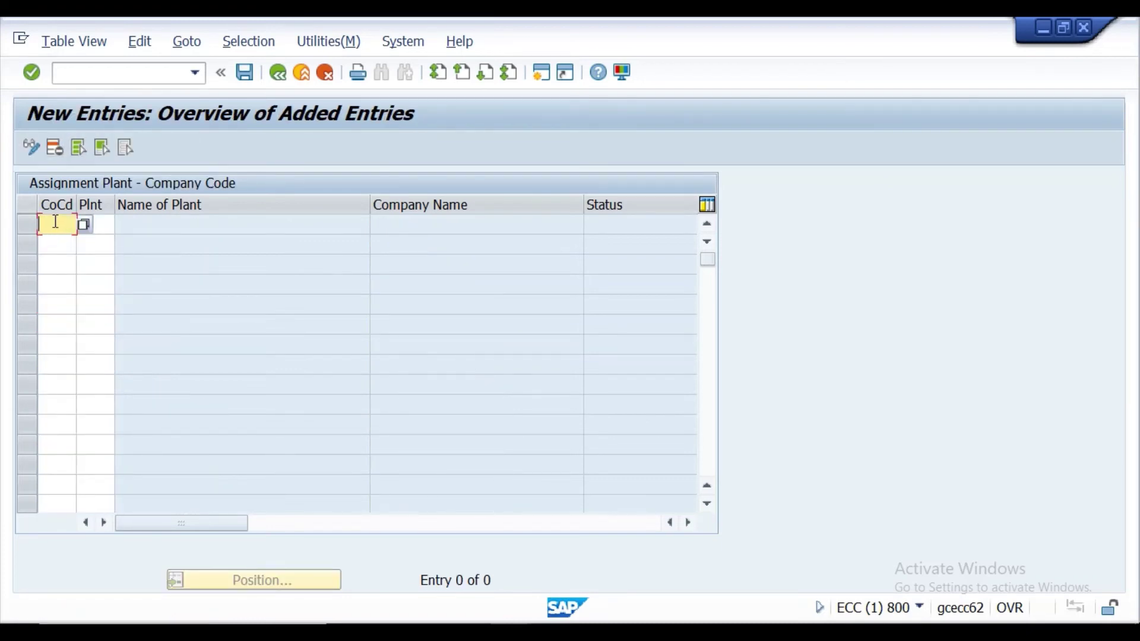
{"action": "type", "text": "PP"}
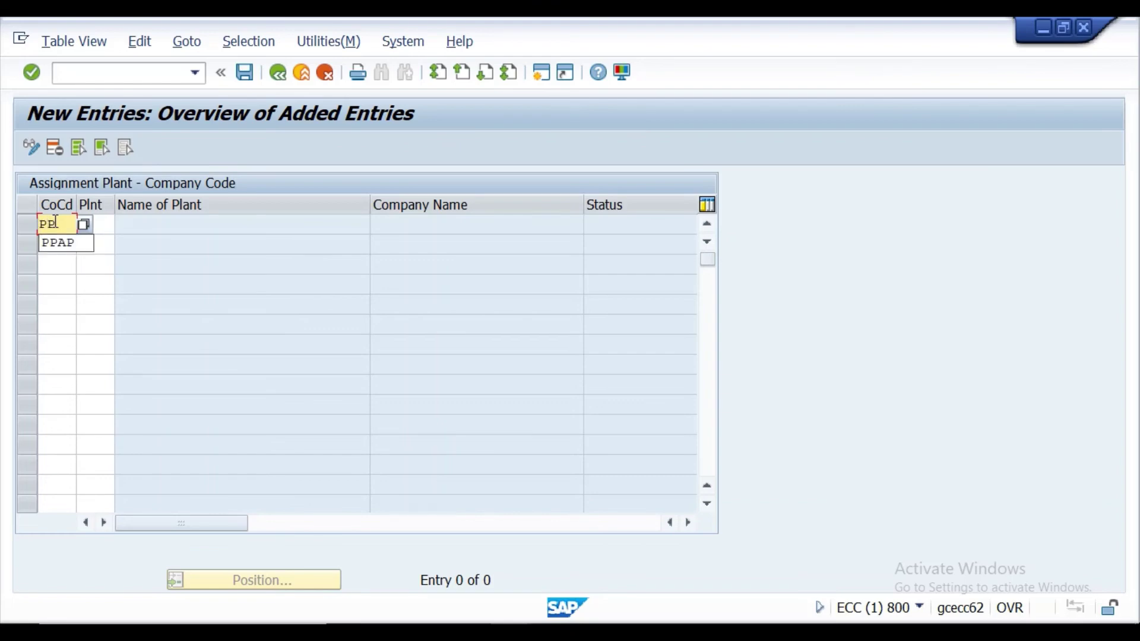
{"action": "type", "text": "AN"}
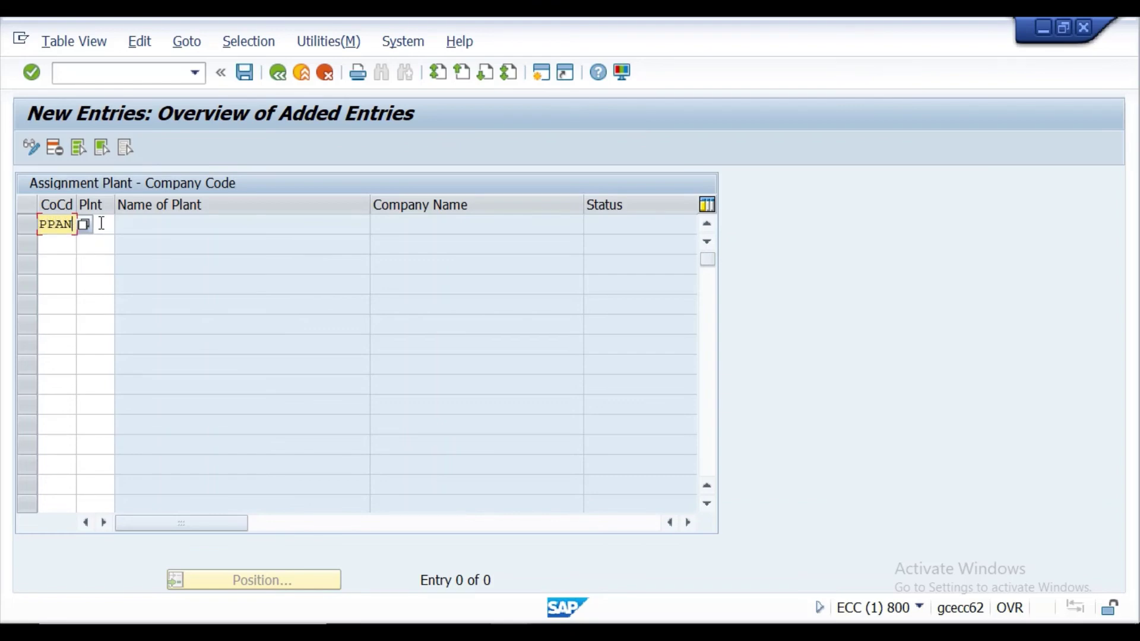
{"action": "left_click", "coordinate": [113, 224]}
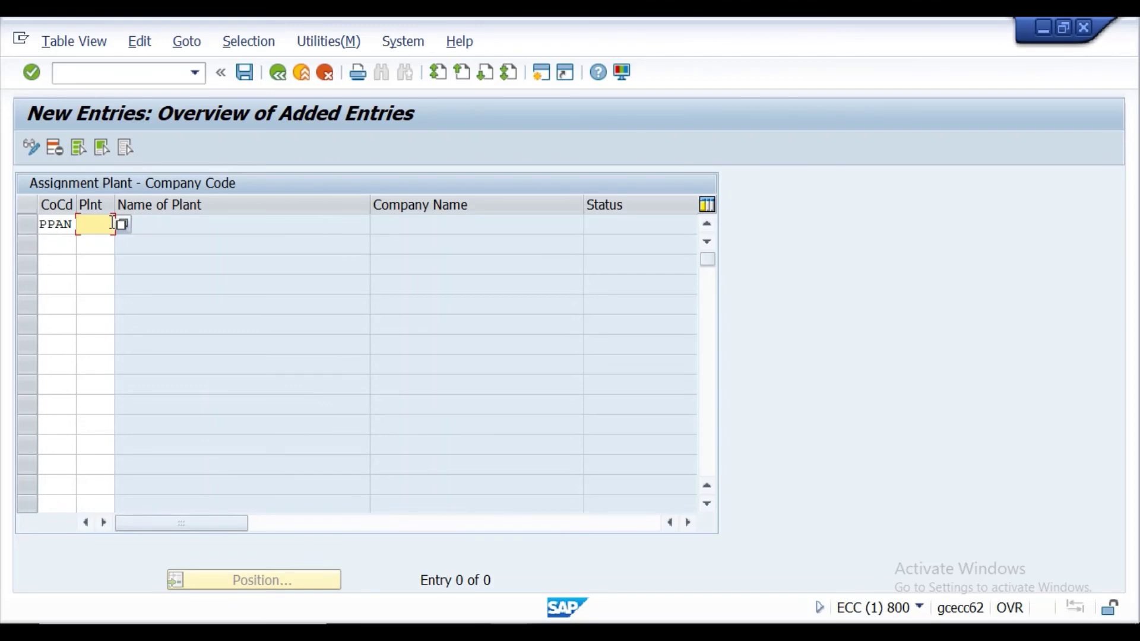
{"action": "type", "text": "P"}
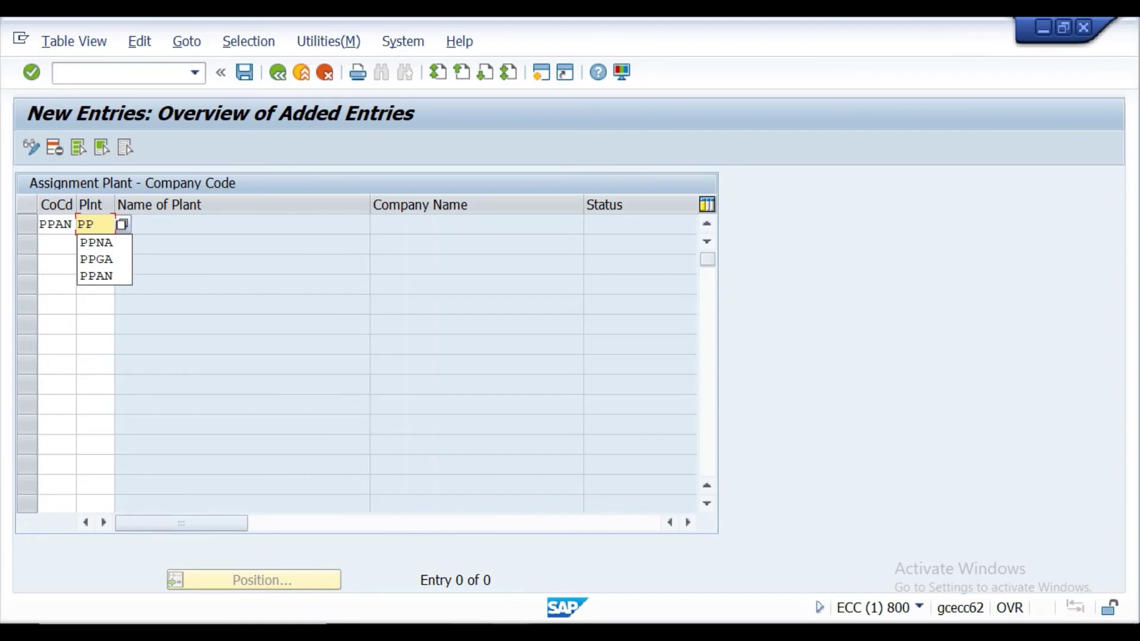
{"action": "type", "text": "PNO"}
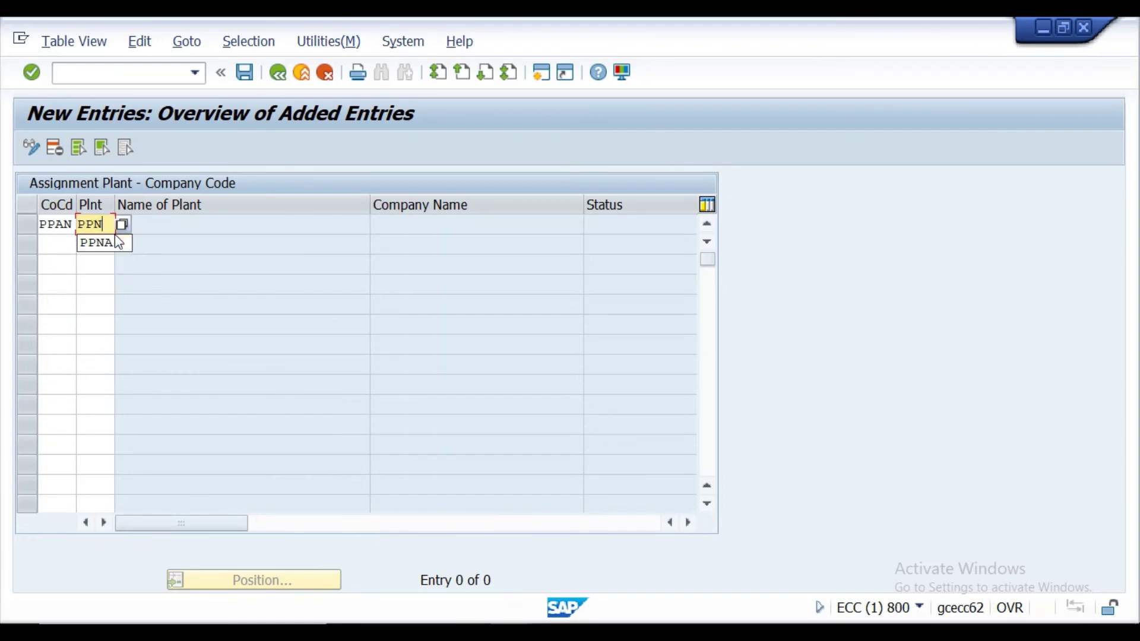
{"action": "left_click", "coordinate": [49, 242]}
{"action": "type", "text": "PP"}
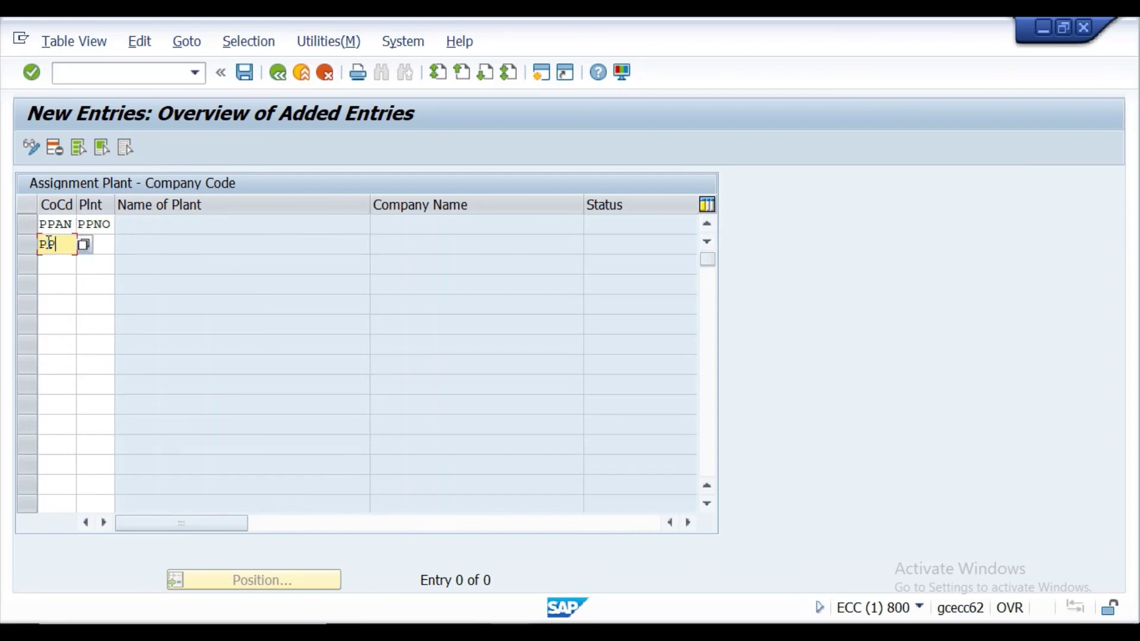
{"action": "type", "text": "AN"}
{"action": "left_click", "coordinate": [103, 242]}
{"action": "type", "text": "PP"}
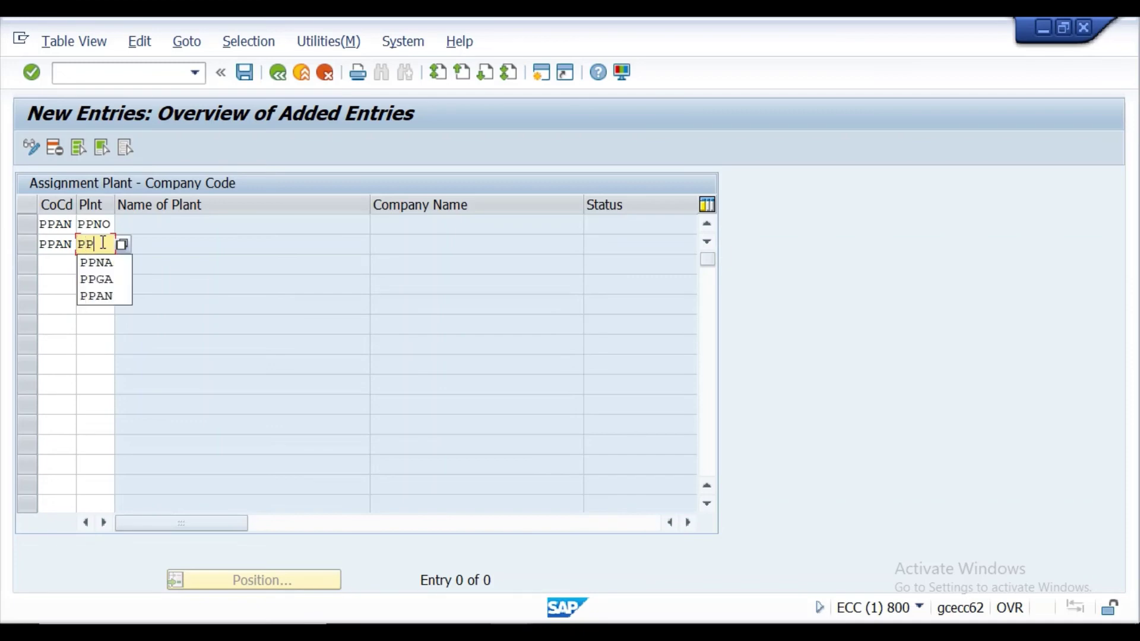
{"action": "type", "text": "GT"}
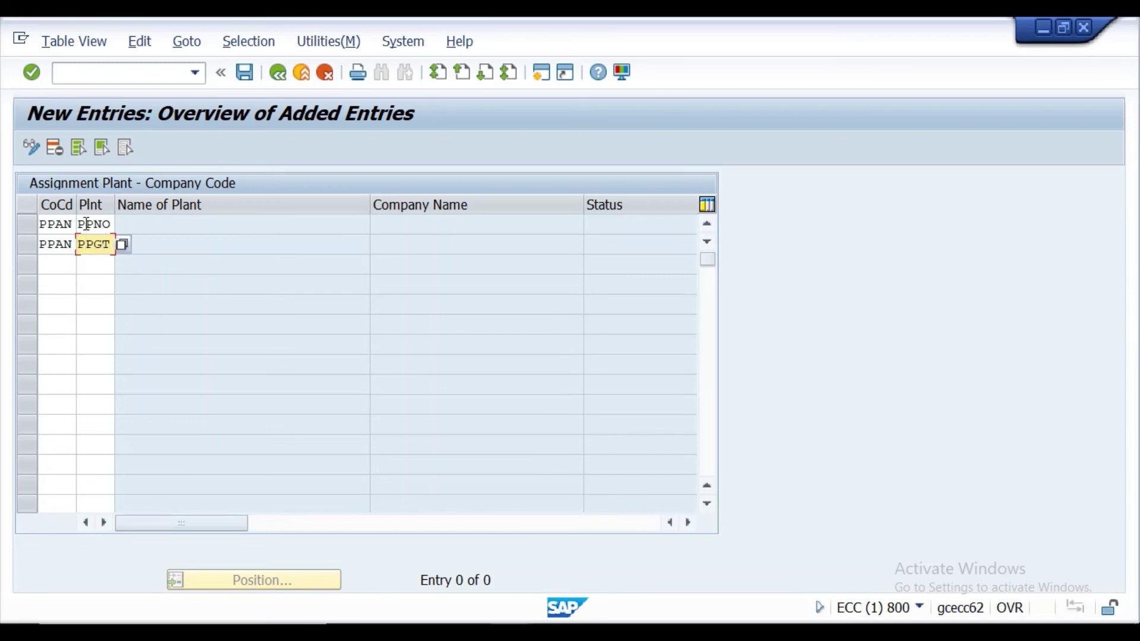
{"action": "left_click", "coordinate": [32, 73]}
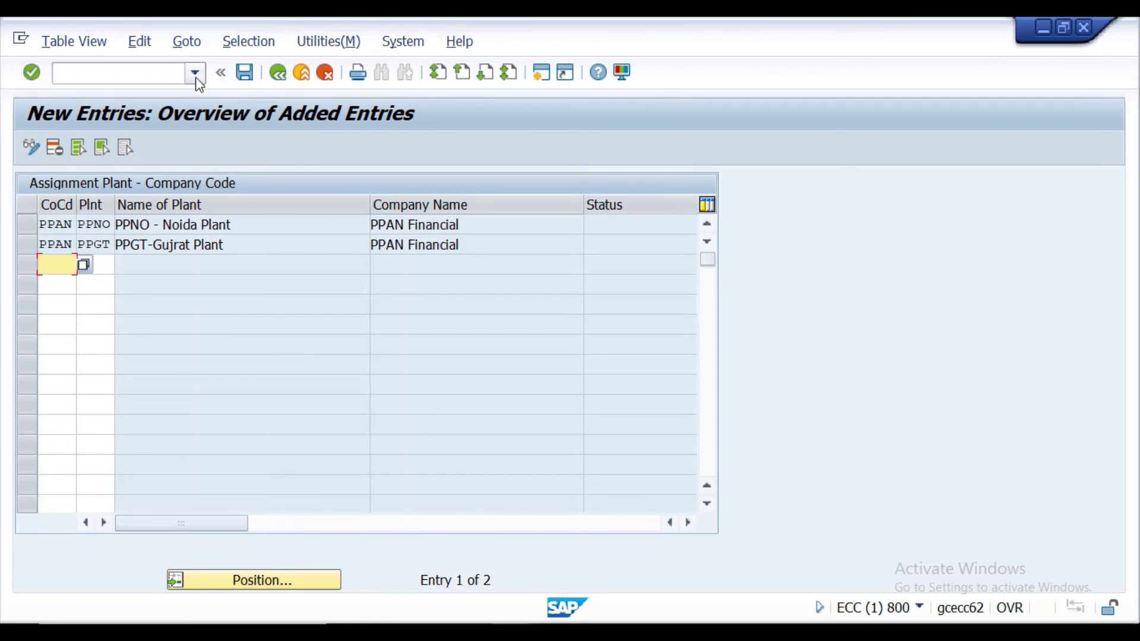
Save the new PPAN plant assignments under the customizing request, exit maintenance, and return to Word.
{"action": "left_click", "coordinate": [250, 82]}
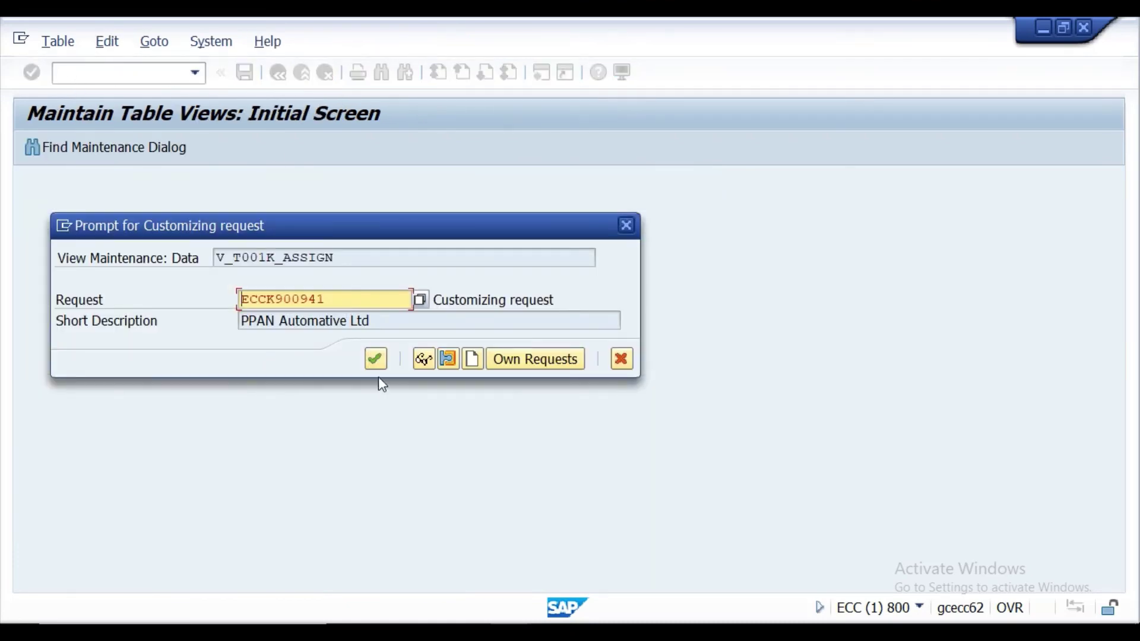
{"action": "left_click", "coordinate": [376, 361]}
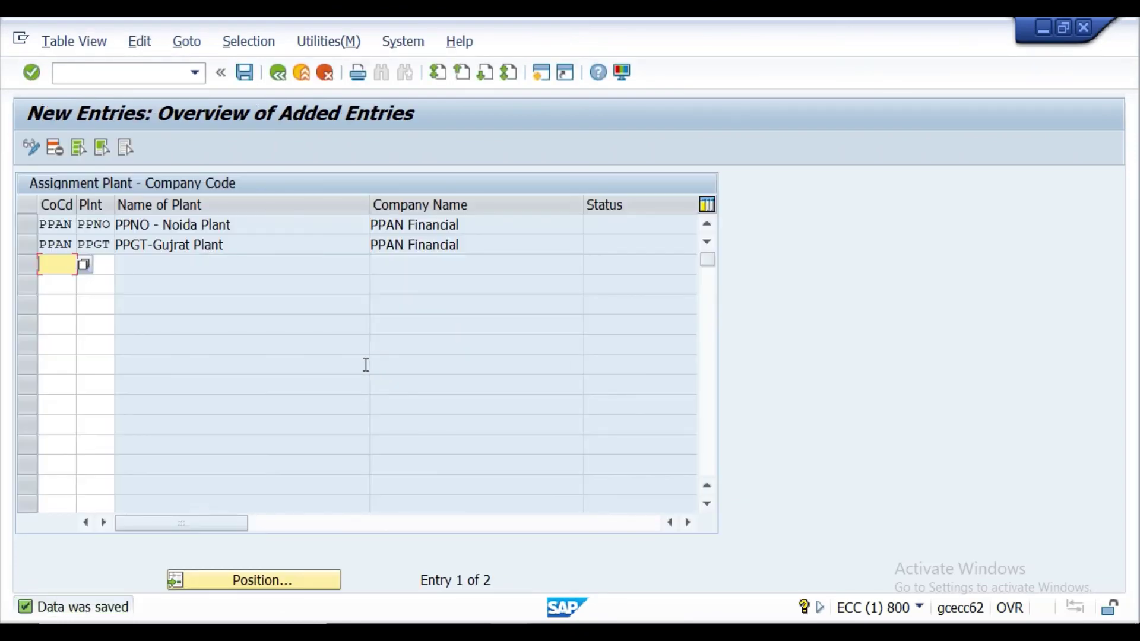
{"action": "left_click", "coordinate": [277, 76]}
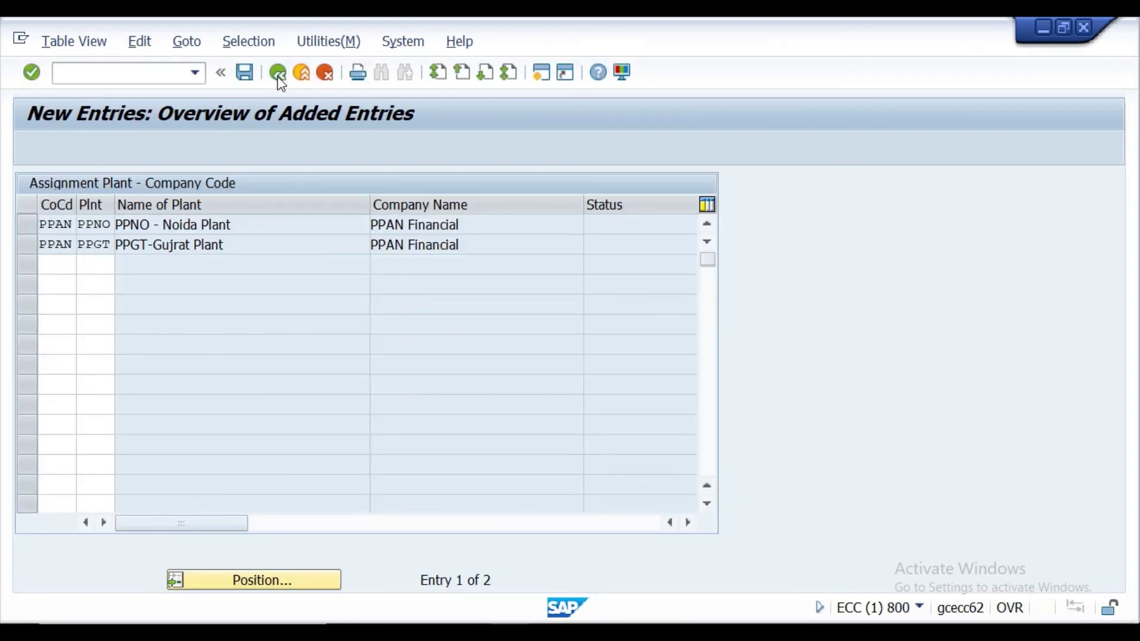
{"action": "left_click", "coordinate": [278, 76]}
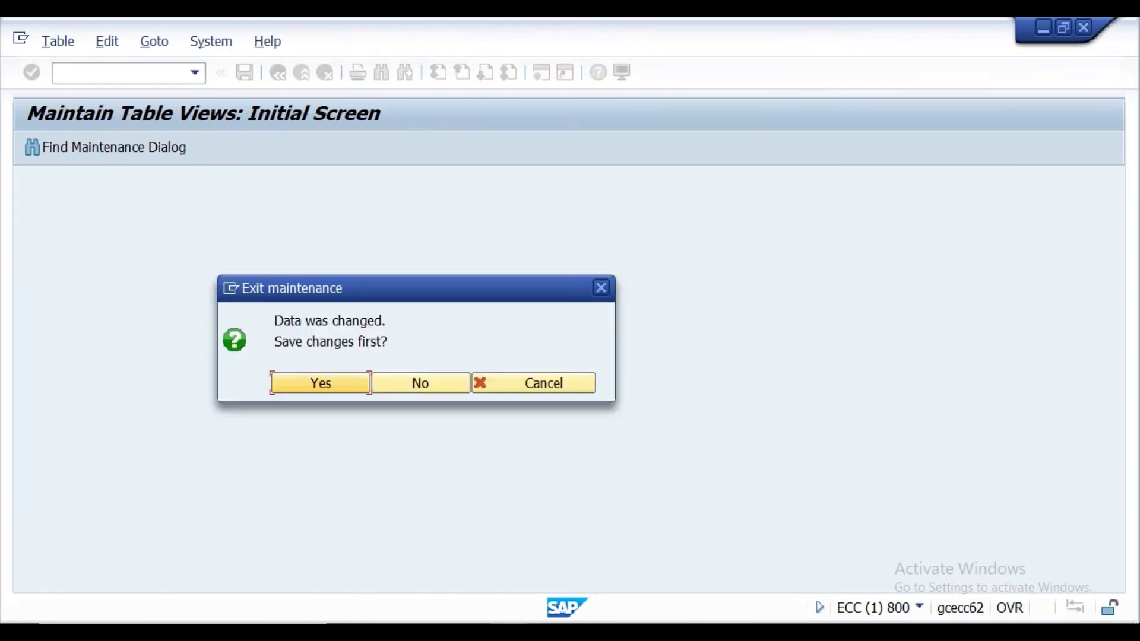
{"action": "left_click", "coordinate": [502, 383]}
{"action": "key", "text": "alt+Tab"}
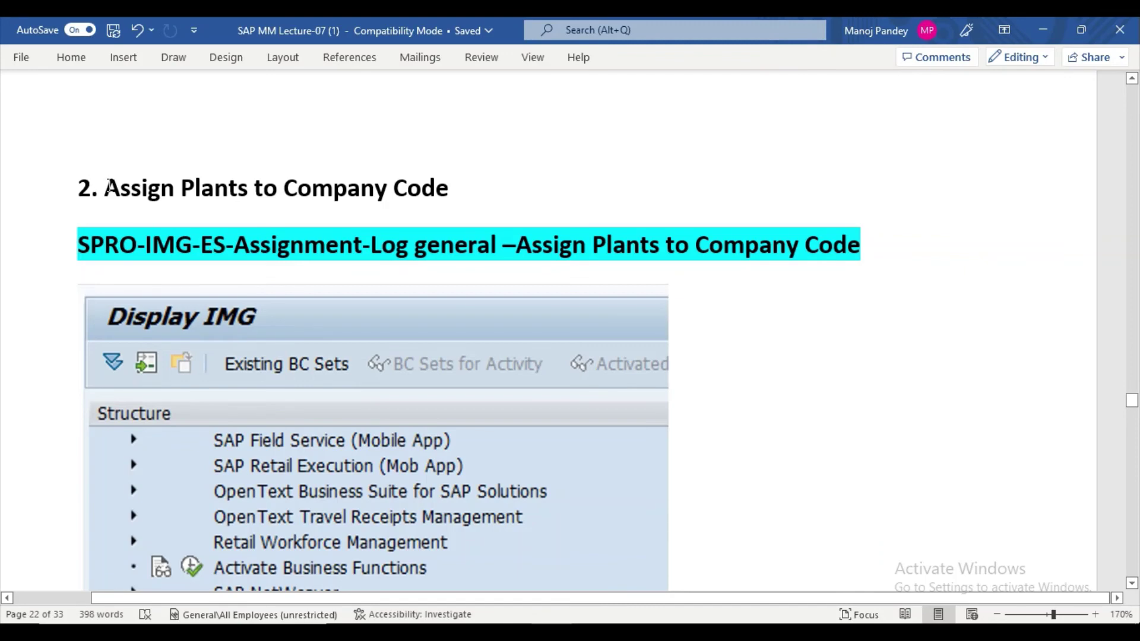
Highlight the 'Assign Plants to Company Code' heading in yellow.
{"action": "left_click_drag", "start_coordinate": [109, 186], "coordinate": [451, 188]}
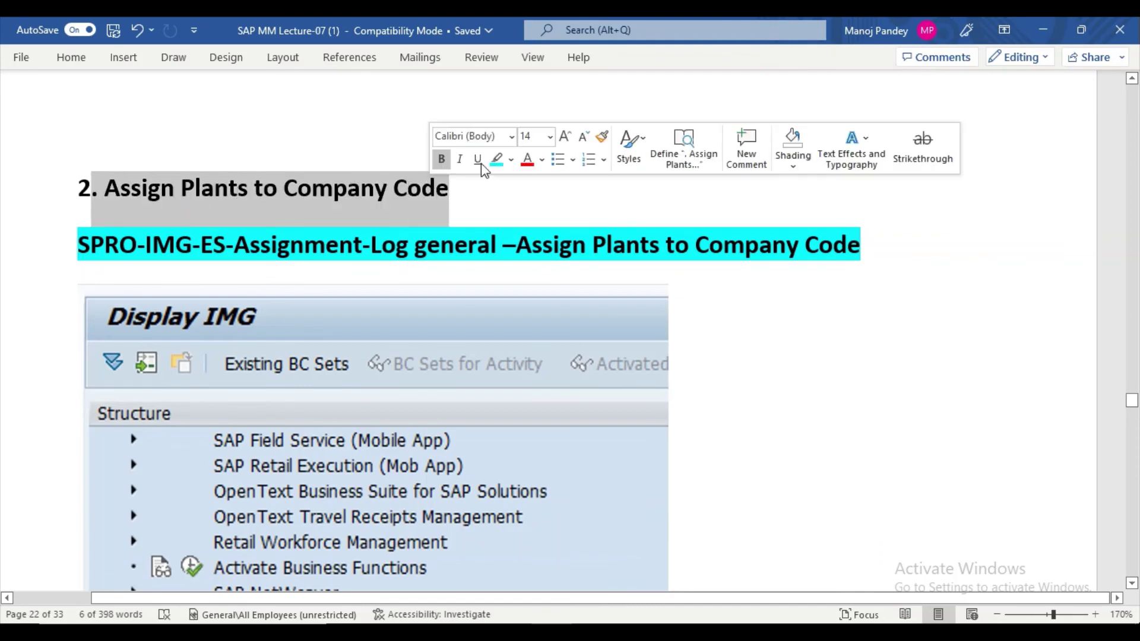
{"action": "left_click", "coordinate": [511, 160]}
{"action": "left_click", "coordinate": [501, 183]}
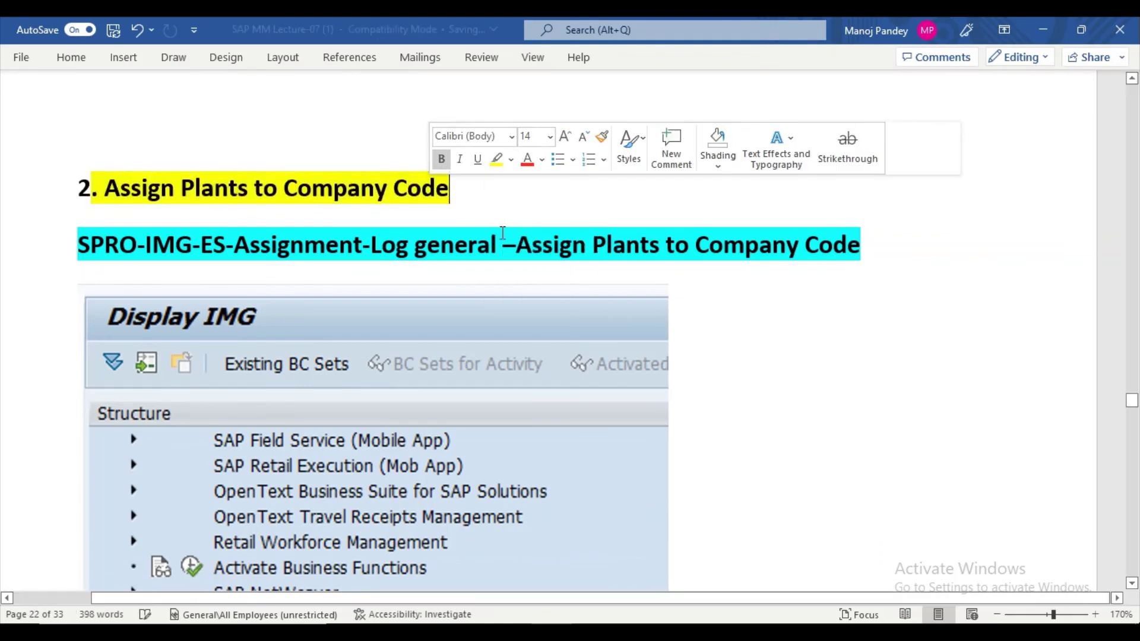
{"action": "scroll", "coordinate": [501, 252], "scroll_direction": "down", "scroll_amount": 20}
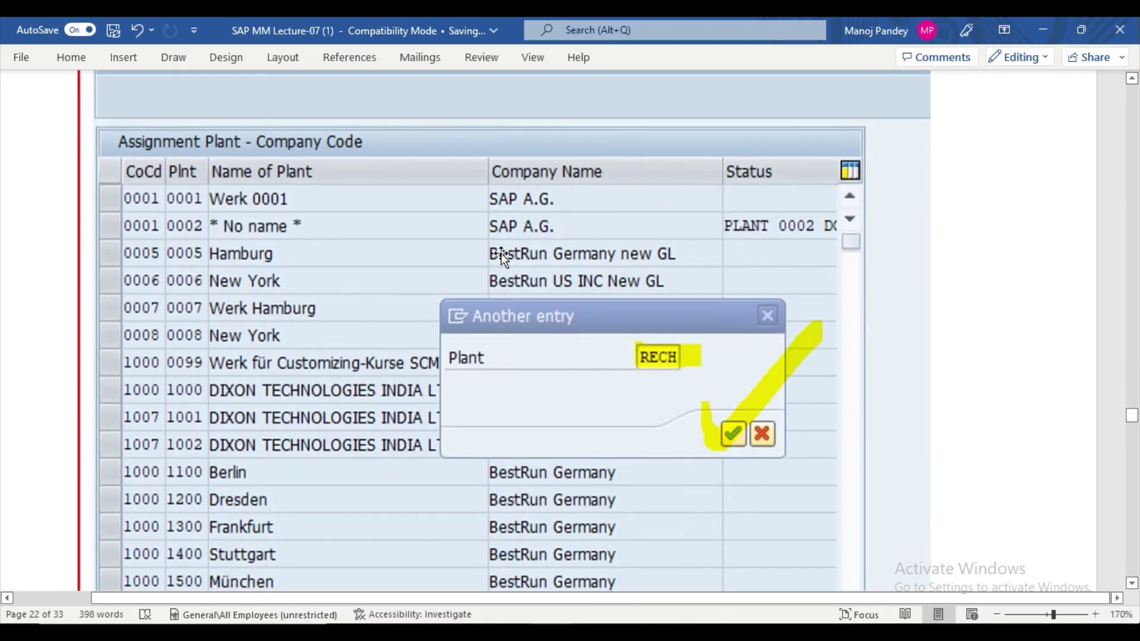
{"action": "scroll", "coordinate": [501, 253], "scroll_direction": "down", "scroll_amount": 20}
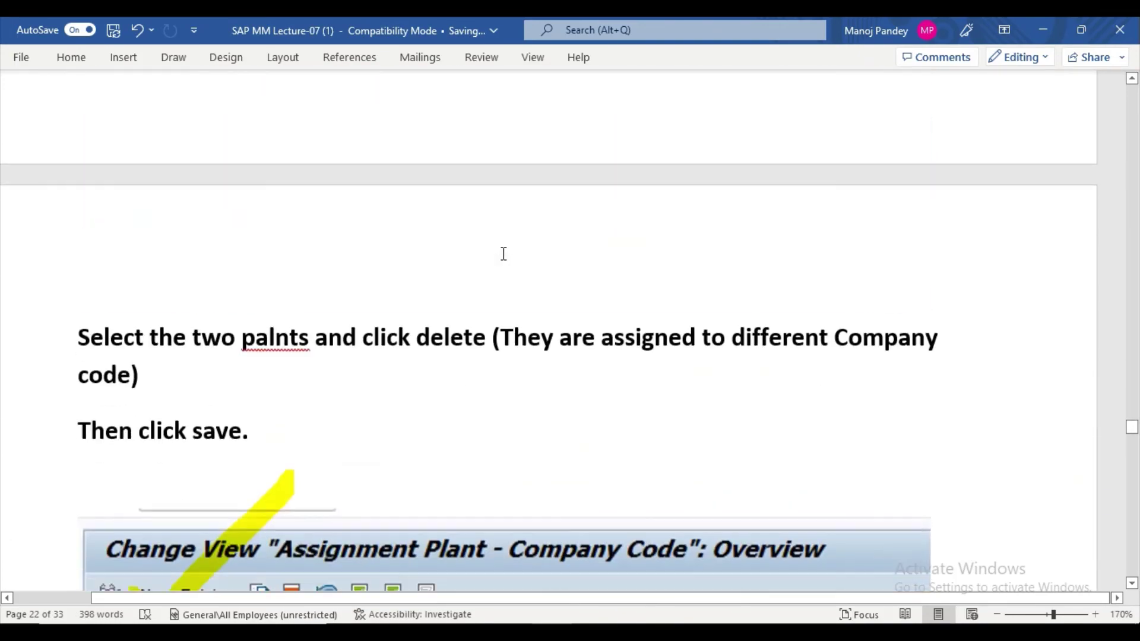
{"action": "scroll", "coordinate": [503, 254], "scroll_direction": "down", "scroll_amount": 15}
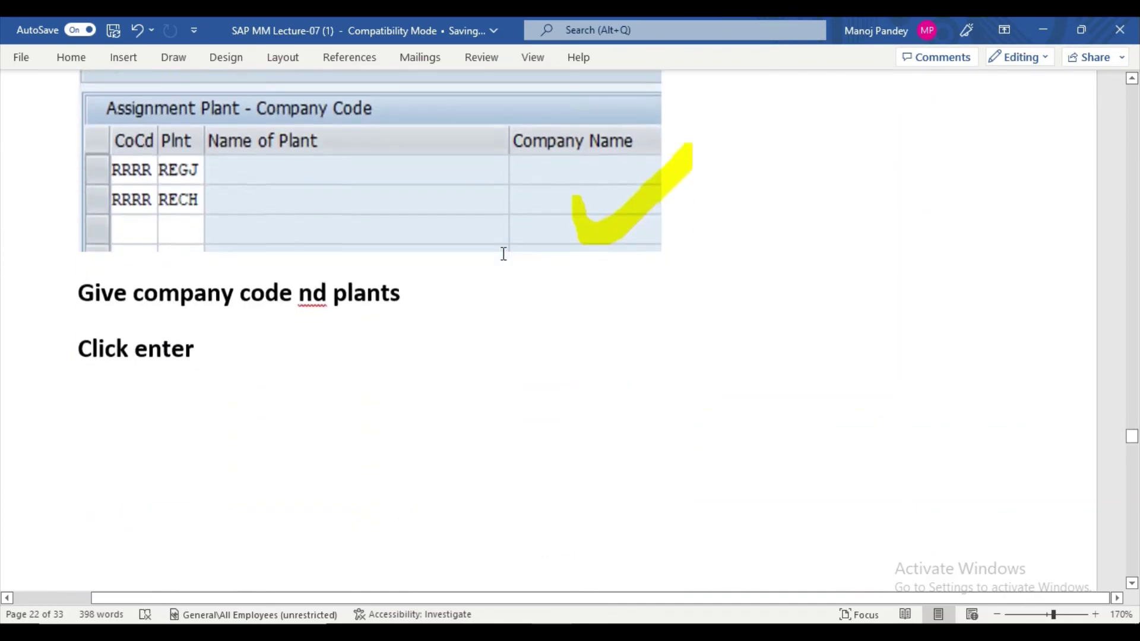
{"action": "scroll", "coordinate": [503, 254], "scroll_direction": "down", "scroll_amount": 15}
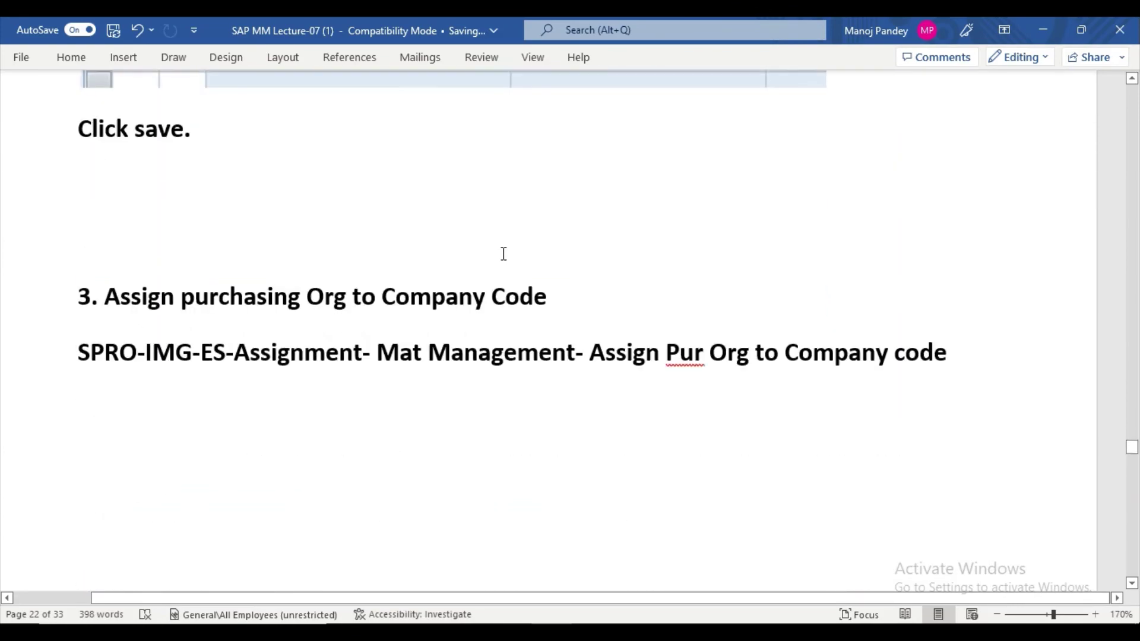
{"action": "scroll", "coordinate": [504, 253], "scroll_direction": "down", "scroll_amount": 3}
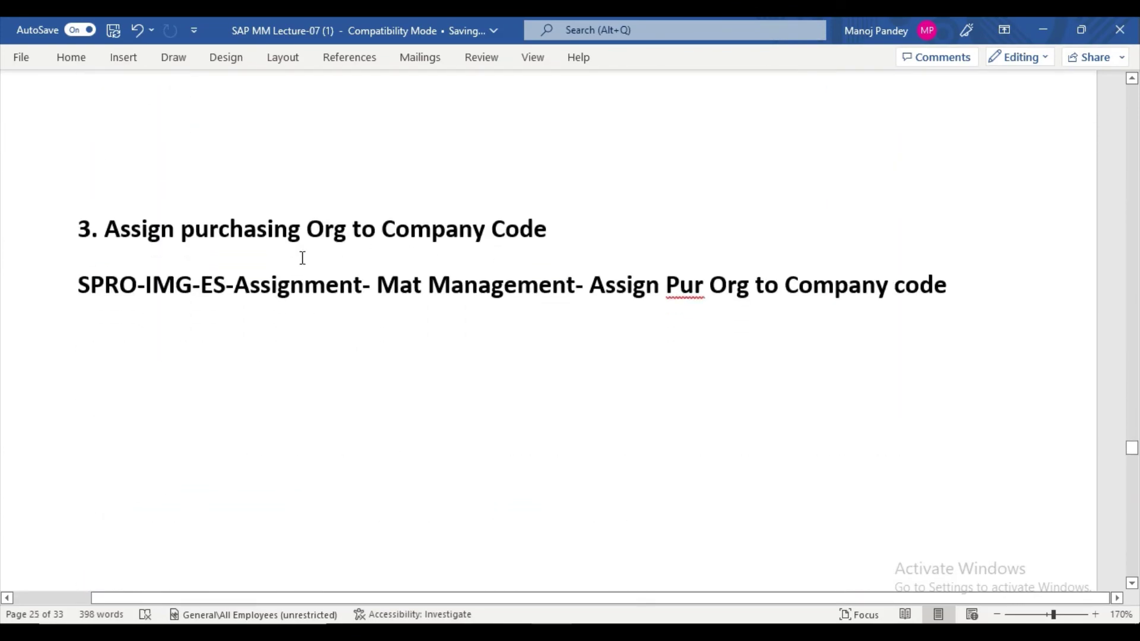
Highlight the 'Assign purchasing Org to Company Code' heading yellow and its SPRO path line turquoise.
{"action": "left_click_drag", "start_coordinate": [117, 229], "coordinate": [562, 244]}
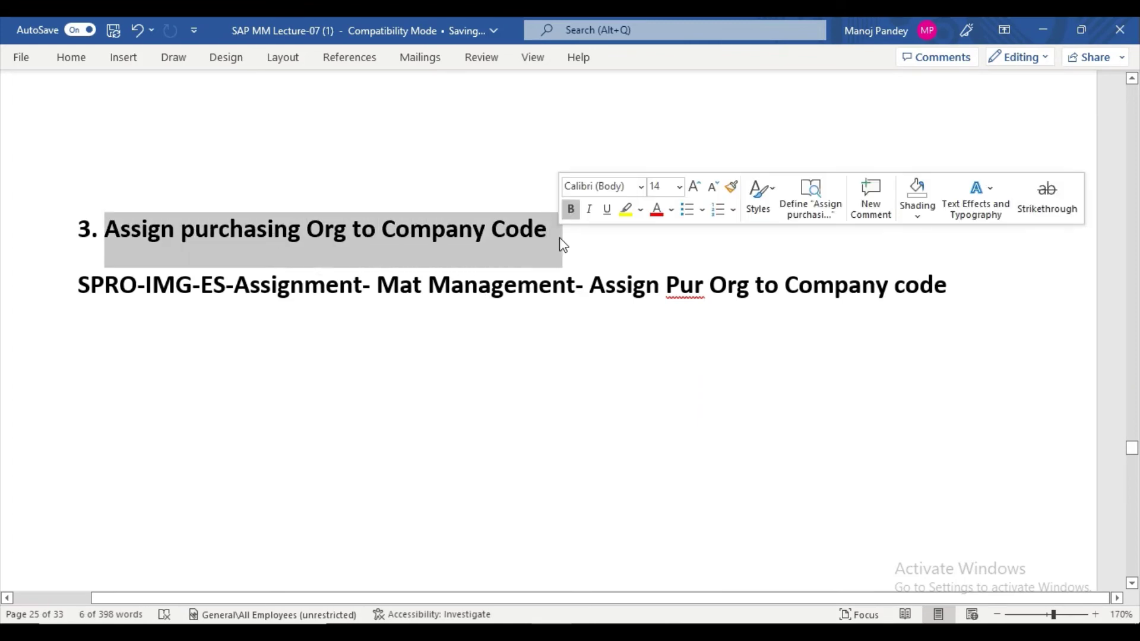
{"action": "left_click", "coordinate": [628, 211]}
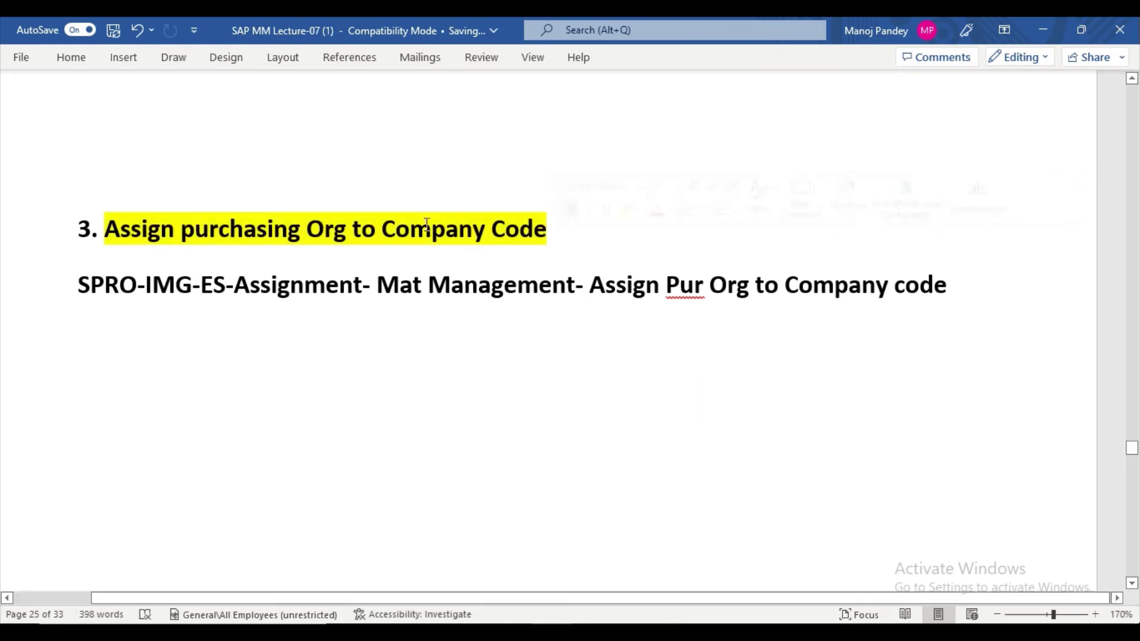
{"action": "left_click_drag", "start_coordinate": [75, 293], "coordinate": [968, 297]}
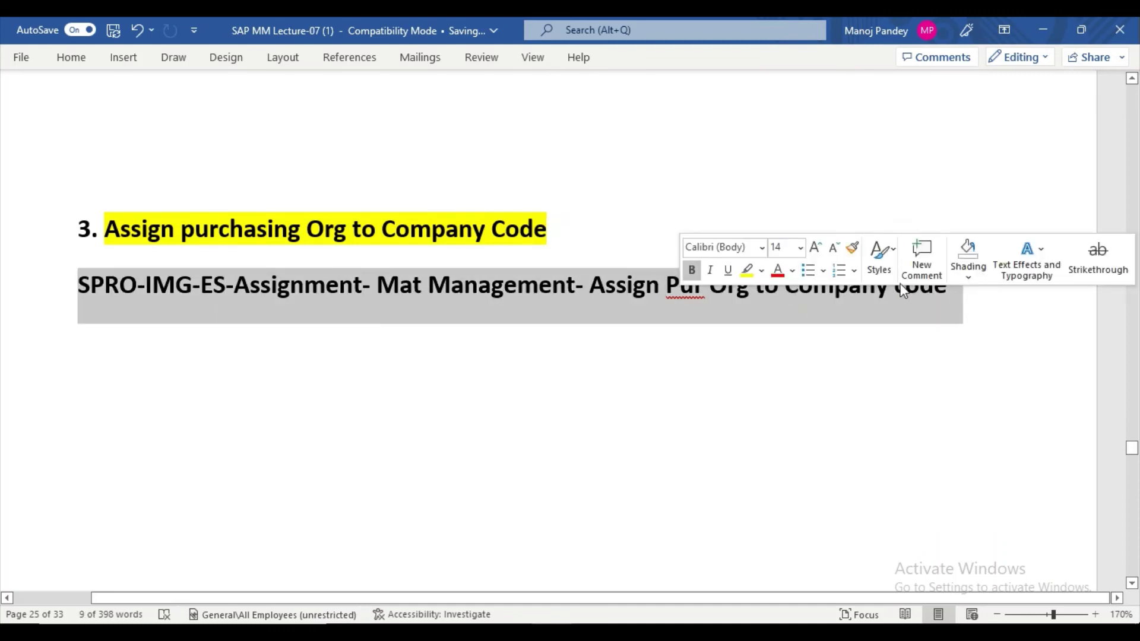
{"action": "left_click", "coordinate": [759, 272]}
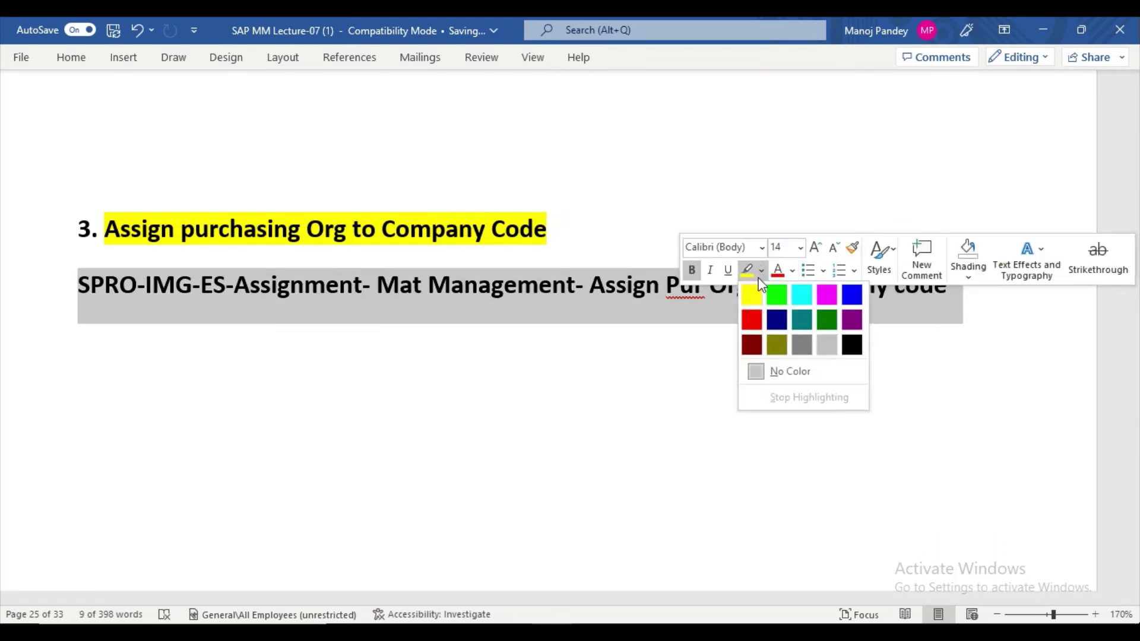
{"action": "left_click", "coordinate": [807, 297]}
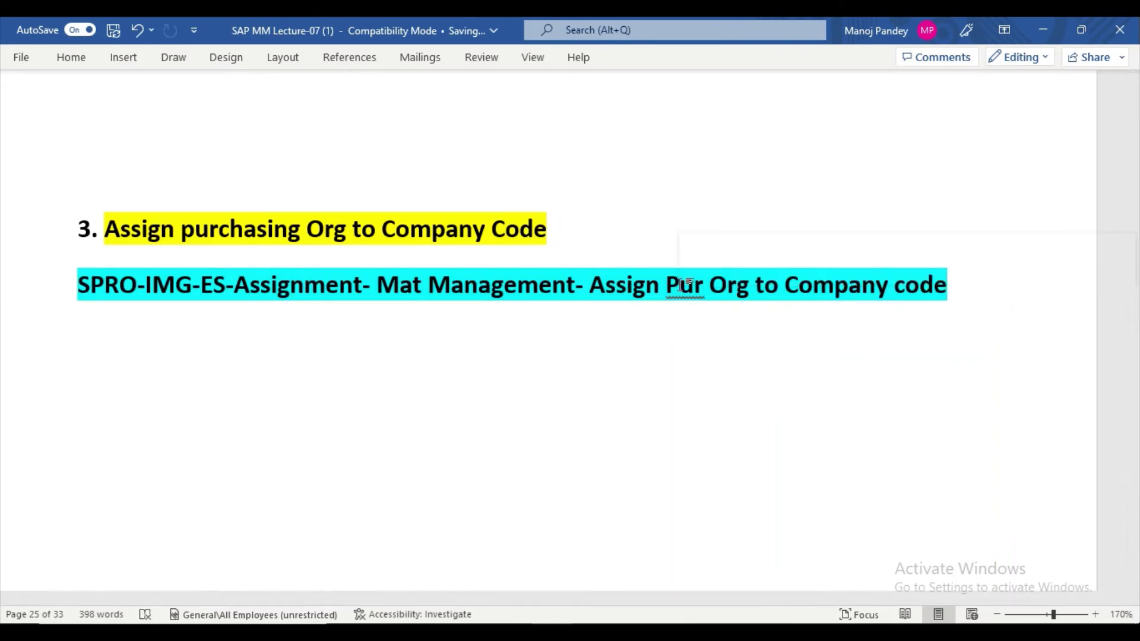
{"action": "scroll", "coordinate": [649, 319], "scroll_direction": "down", "scroll_amount": 1}
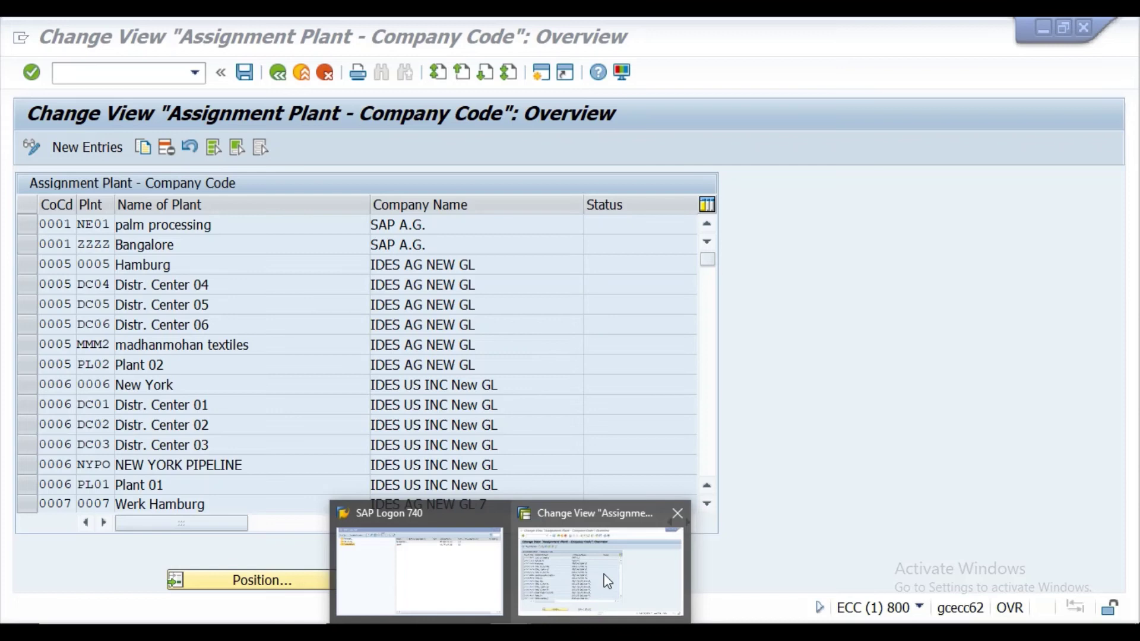
From SPRO, open Enterprise Structure > Assignment > Materials Management > Assign purchasing organization to company code.
{"action": "left_click", "coordinate": [606, 580]}
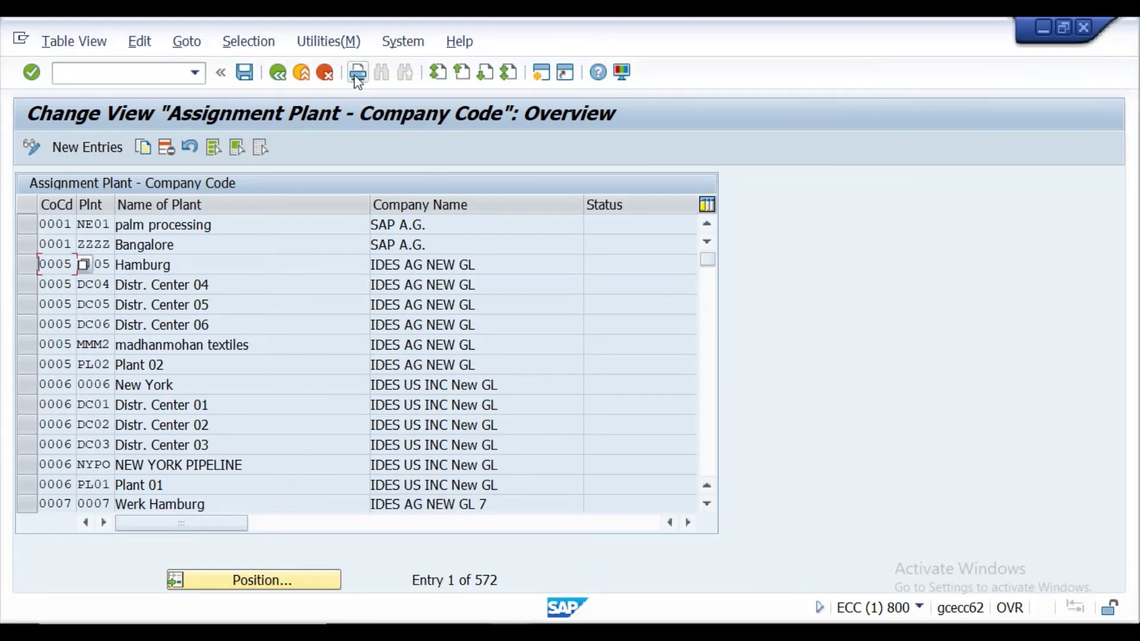
{"action": "left_click", "coordinate": [162, 76]}
{"action": "type", "text": "/"}
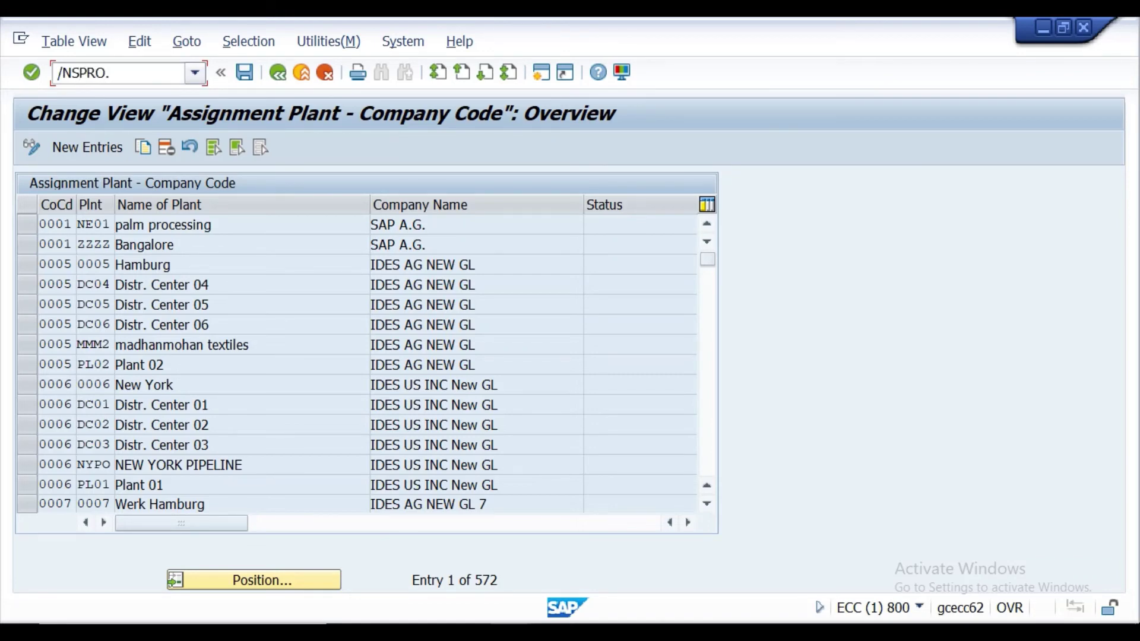
{"action": "type", "text": "NSPRO"}
{"action": "key", "text": "Return"}
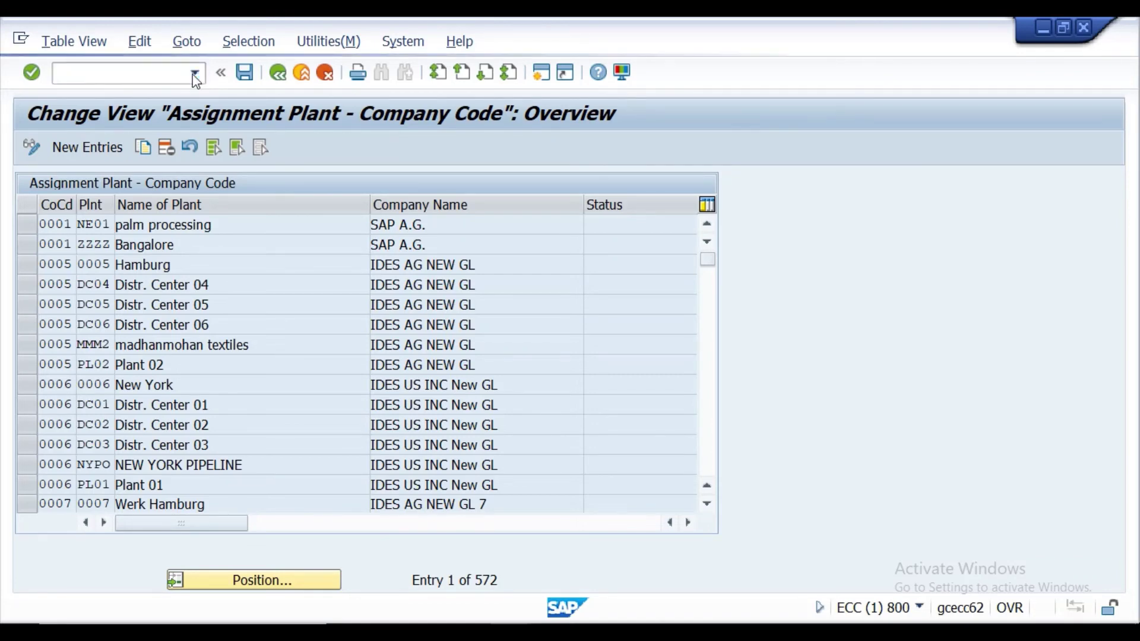
{"action": "left_click", "coordinate": [118, 147]}
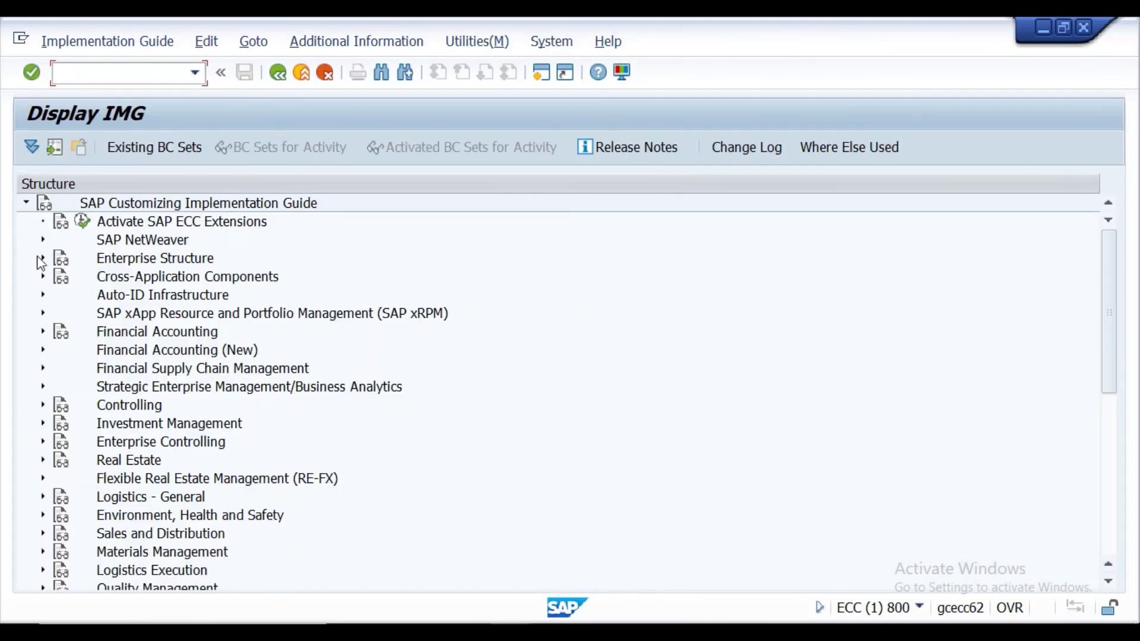
{"action": "left_click", "coordinate": [43, 258]}
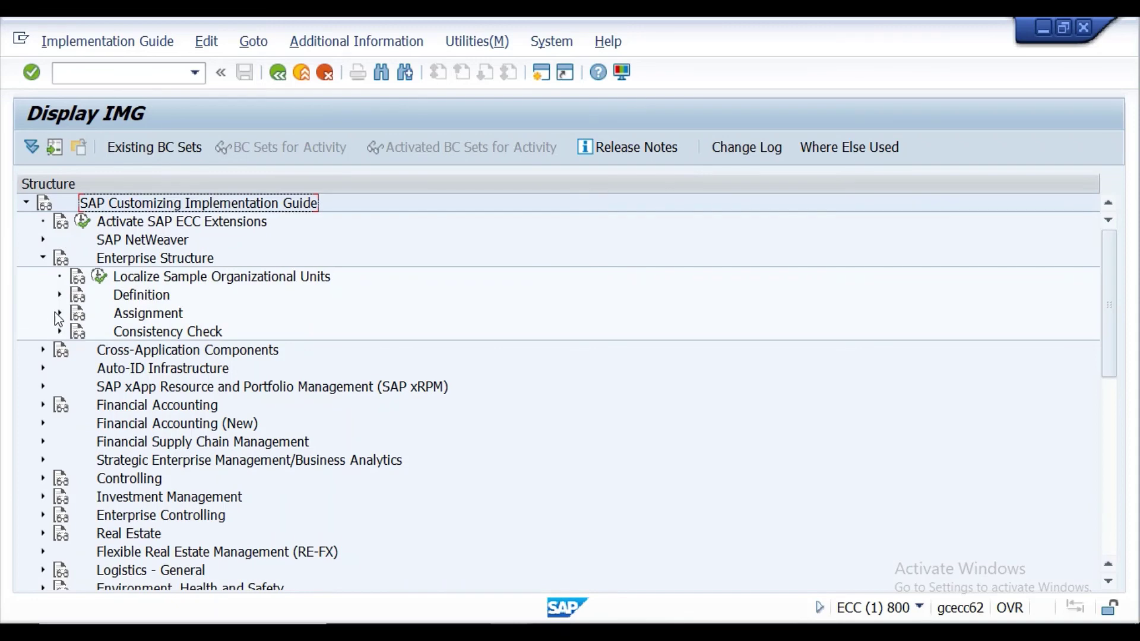
{"action": "left_click", "coordinate": [60, 313]}
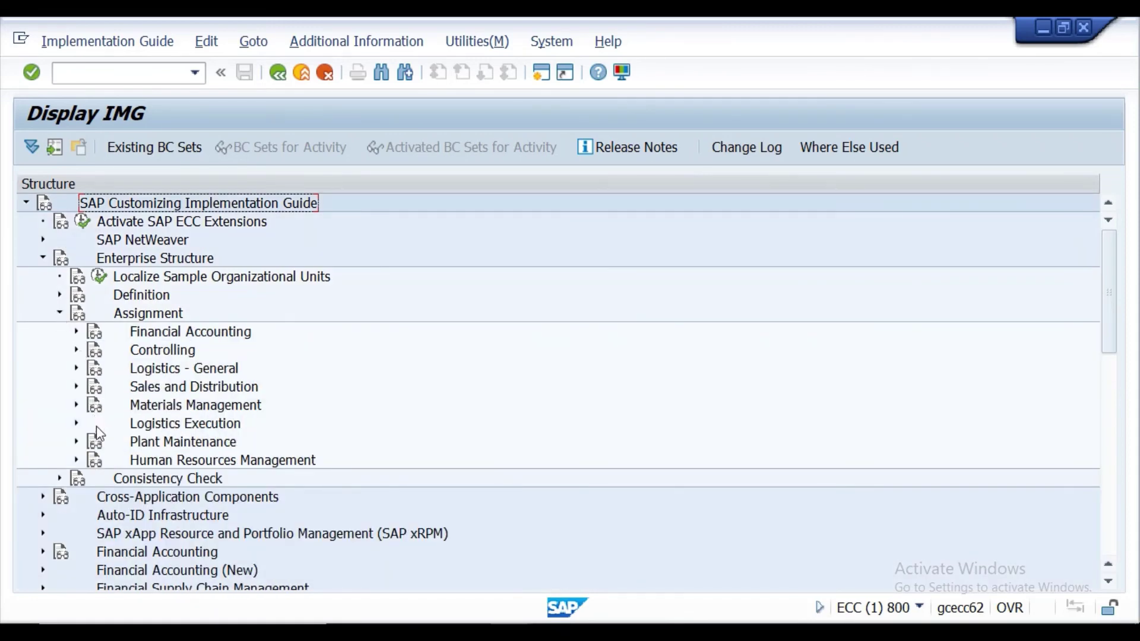
{"action": "left_click", "coordinate": [77, 405]}
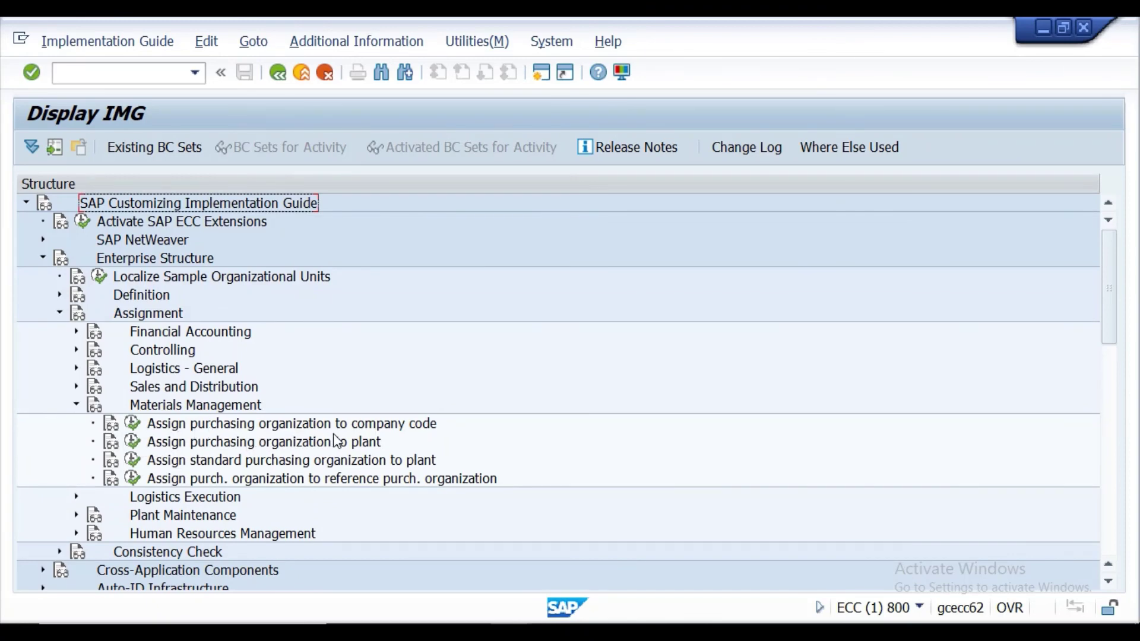
{"action": "left_click", "coordinate": [134, 424]}
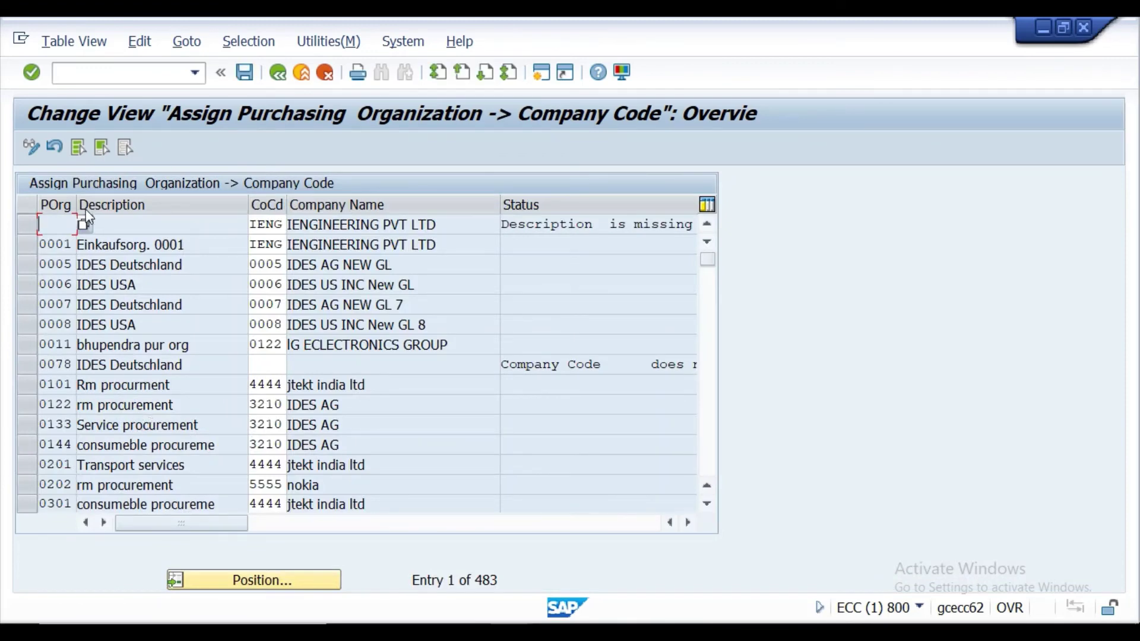
Open and dismiss the Position prompt, select the 0001 and first table rows, then go to the Word notes.
{"action": "left_click", "coordinate": [256, 580]}
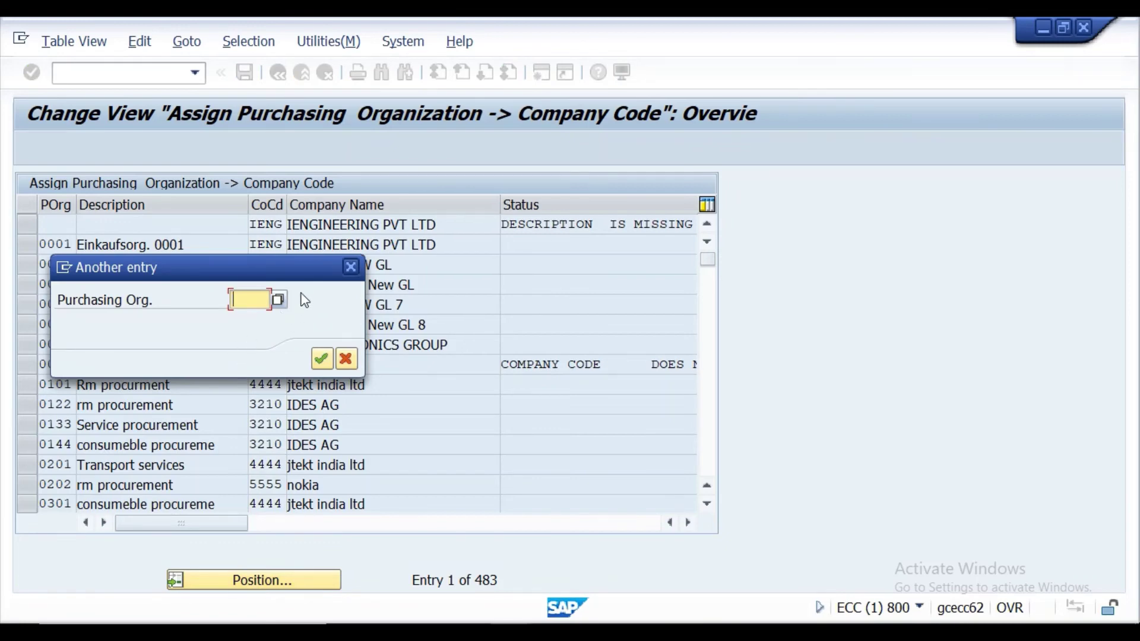
{"action": "left_click", "coordinate": [350, 266]}
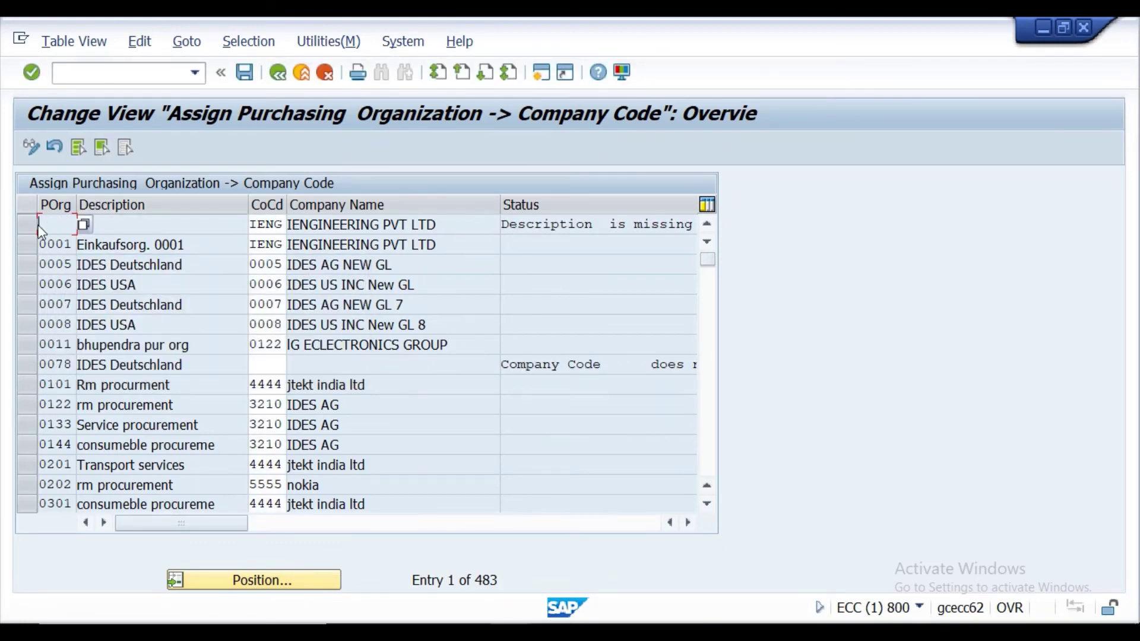
{"action": "left_click", "coordinate": [23, 243]}
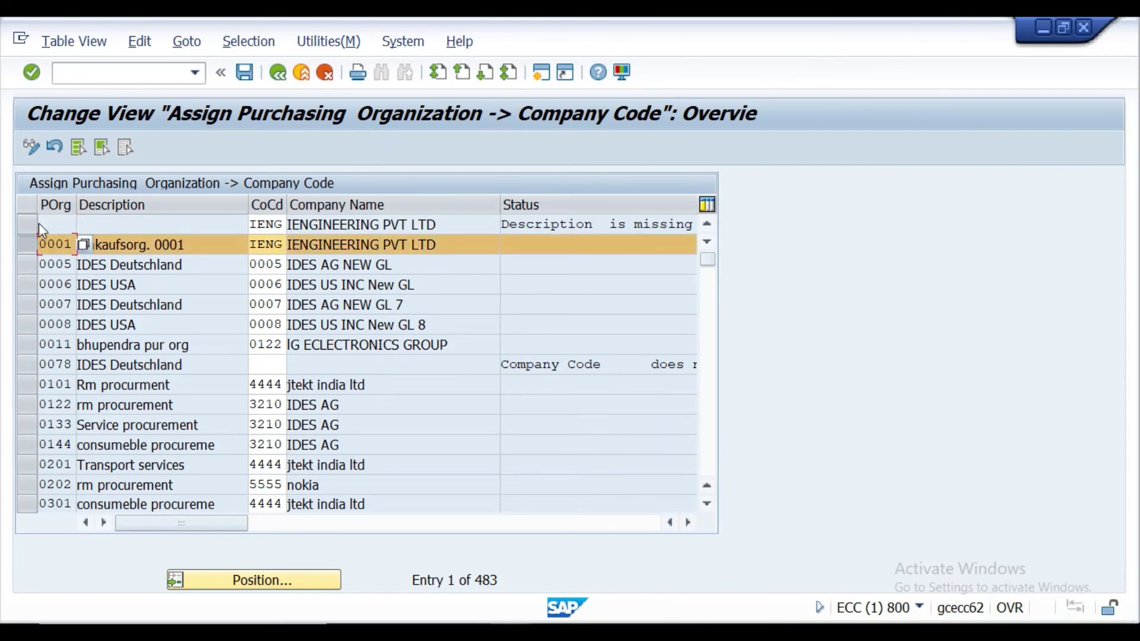
{"action": "left_click", "coordinate": [27, 223]}
{"action": "left_click", "coordinate": [34, 223]}
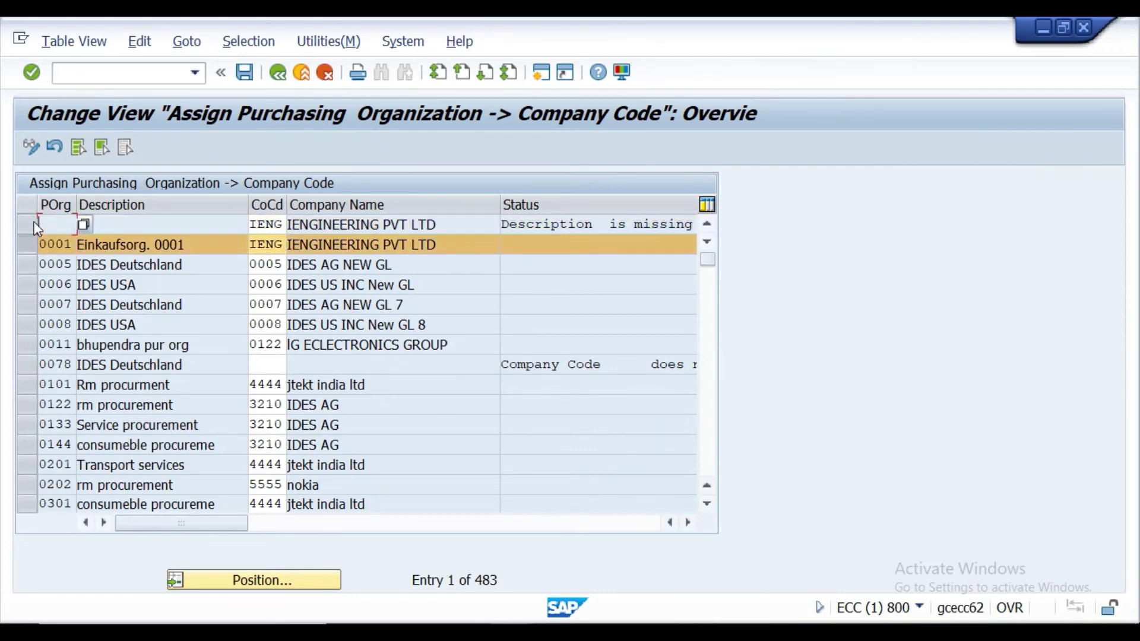
{"action": "left_click", "coordinate": [28, 223]}
{"action": "left_click", "coordinate": [31, 237]}
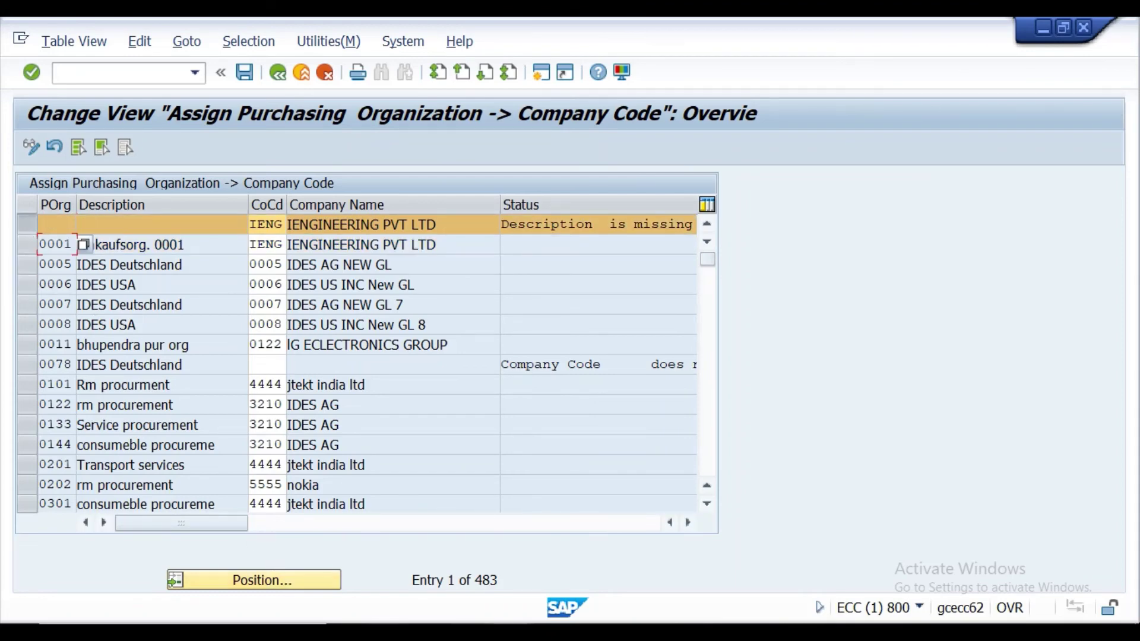
{"action": "key", "text": "alt+Tab"}
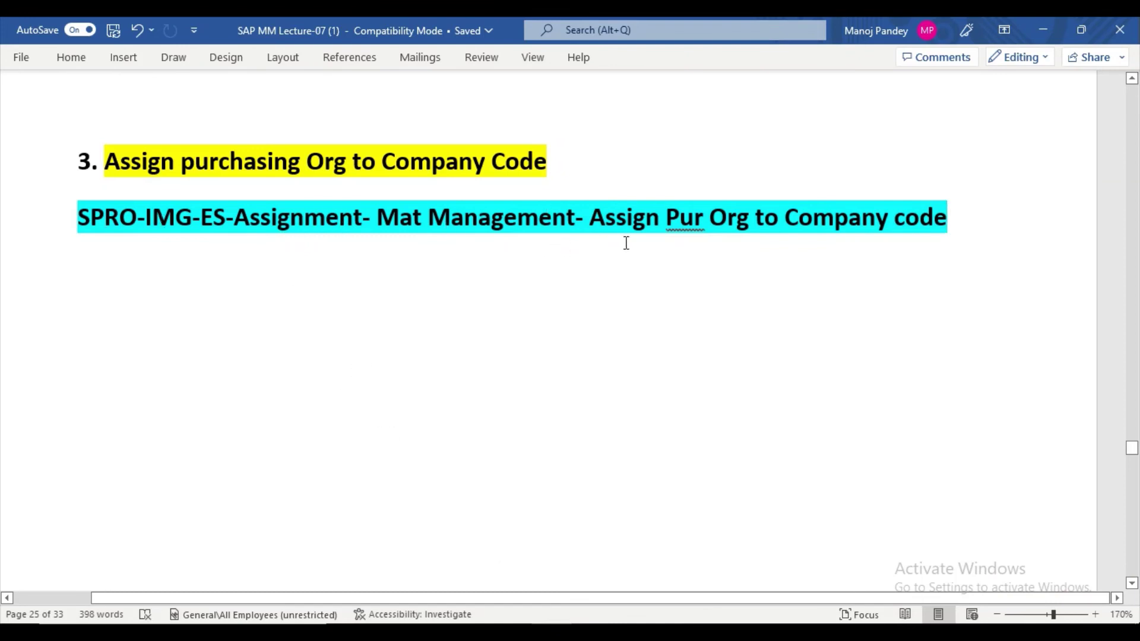
Scroll the Word notes to page 27's assignment table screenshots, then return to the SAP table.
{"action": "scroll", "coordinate": [691, 272], "scroll_direction": "down", "scroll_amount": 6}
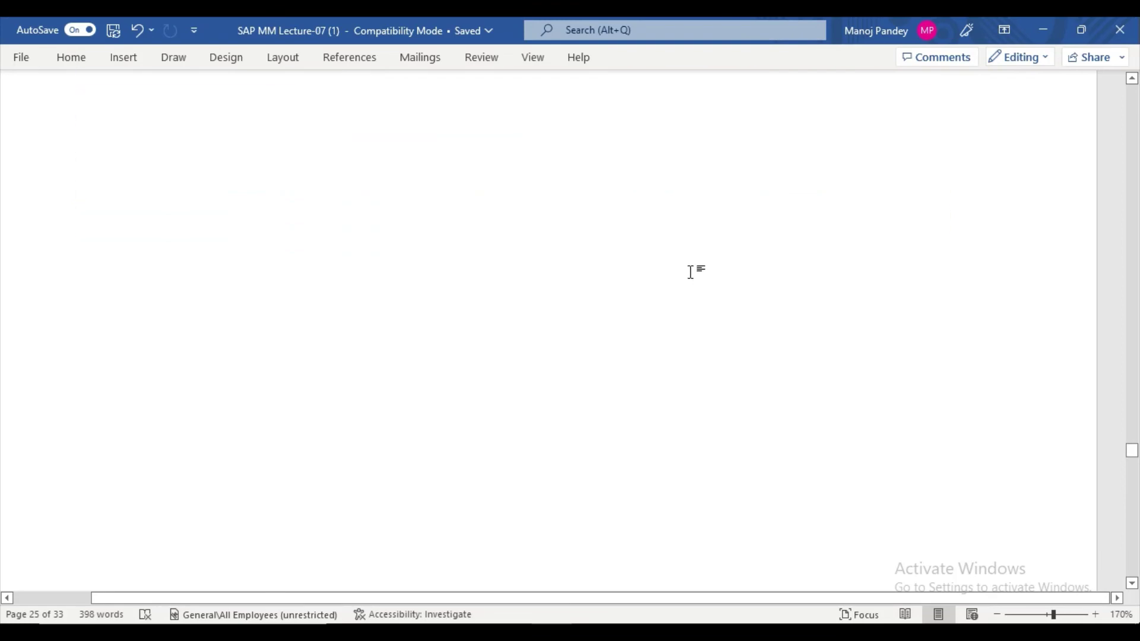
{"action": "scroll", "coordinate": [691, 272], "scroll_direction": "down", "scroll_amount": 15}
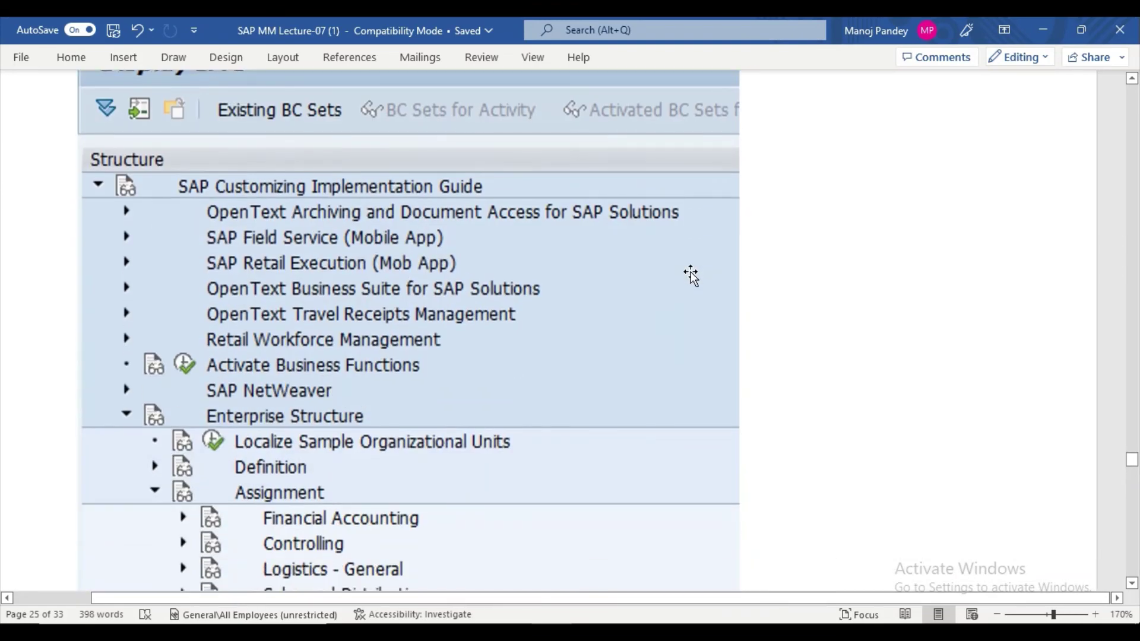
{"action": "scroll", "coordinate": [692, 272], "scroll_direction": "down", "scroll_amount": 10}
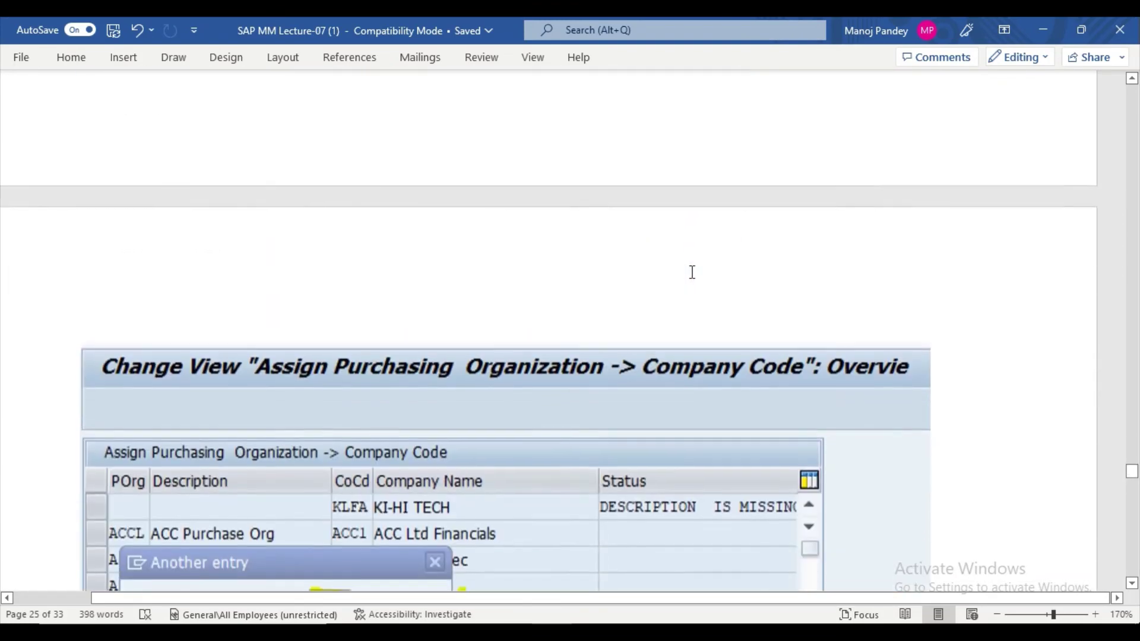
{"action": "scroll", "coordinate": [692, 272], "scroll_direction": "up", "scroll_amount": 2}
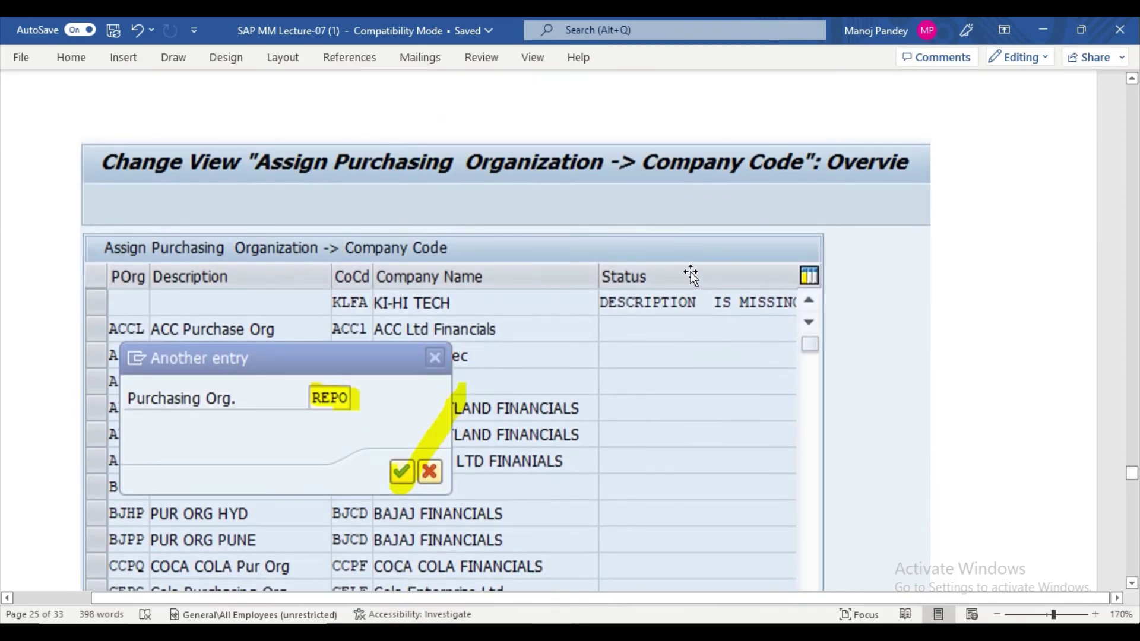
{"action": "scroll", "coordinate": [690, 273], "scroll_direction": "down", "scroll_amount": 8}
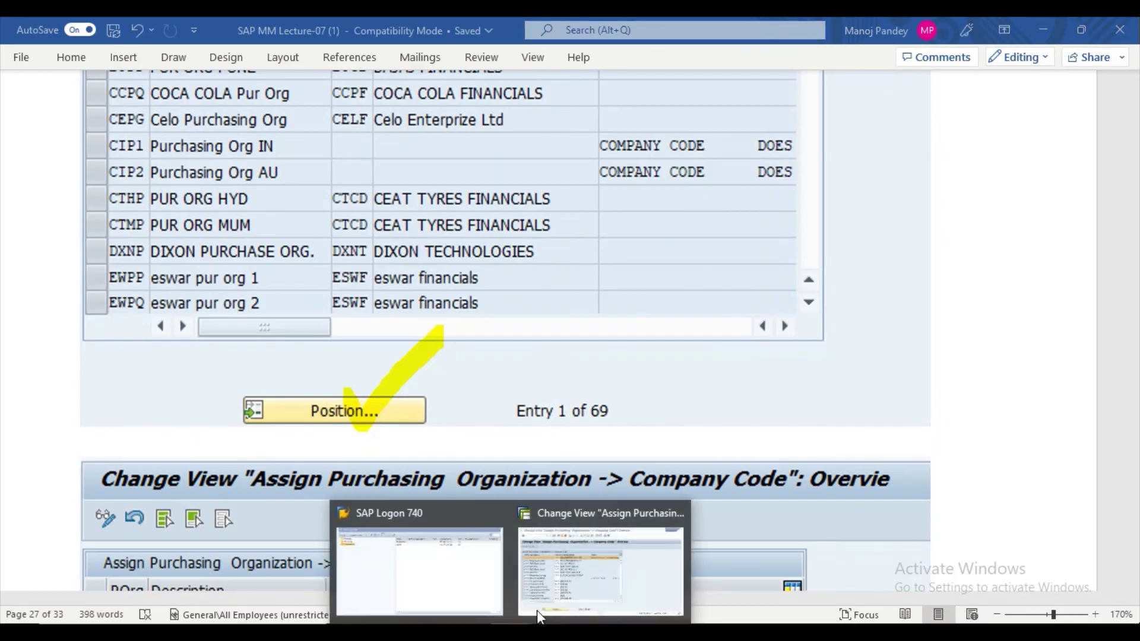
{"action": "left_click", "coordinate": [537, 610]}
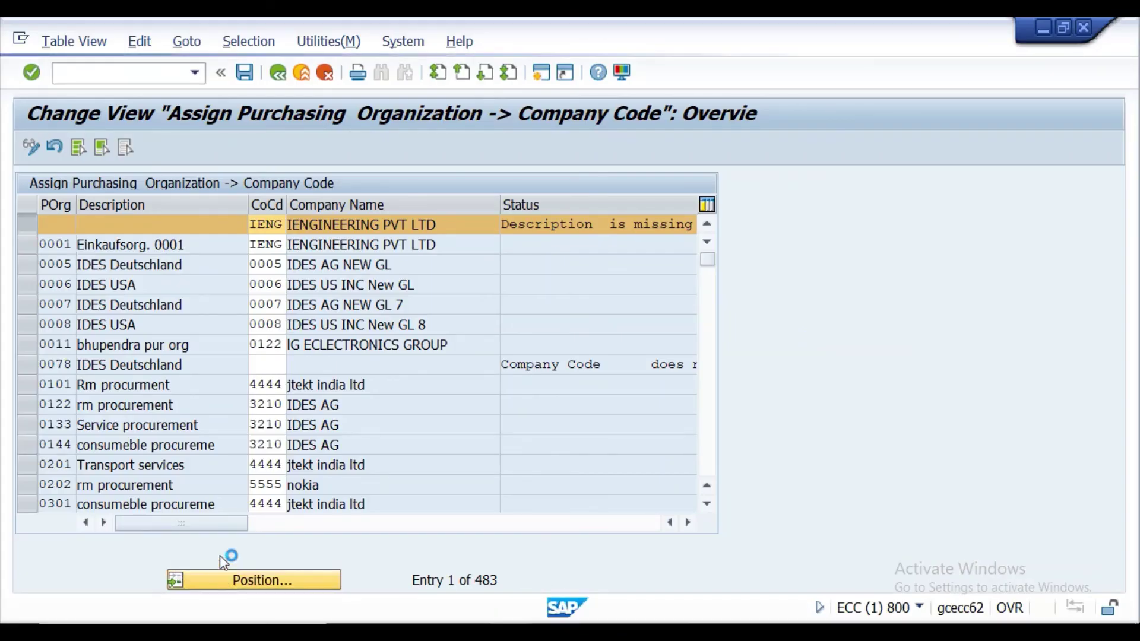
Open the Position prompt for jumping to a purchasing org entry, then switch to the Excel workbook.
{"action": "left_click", "coordinate": [253, 584]}
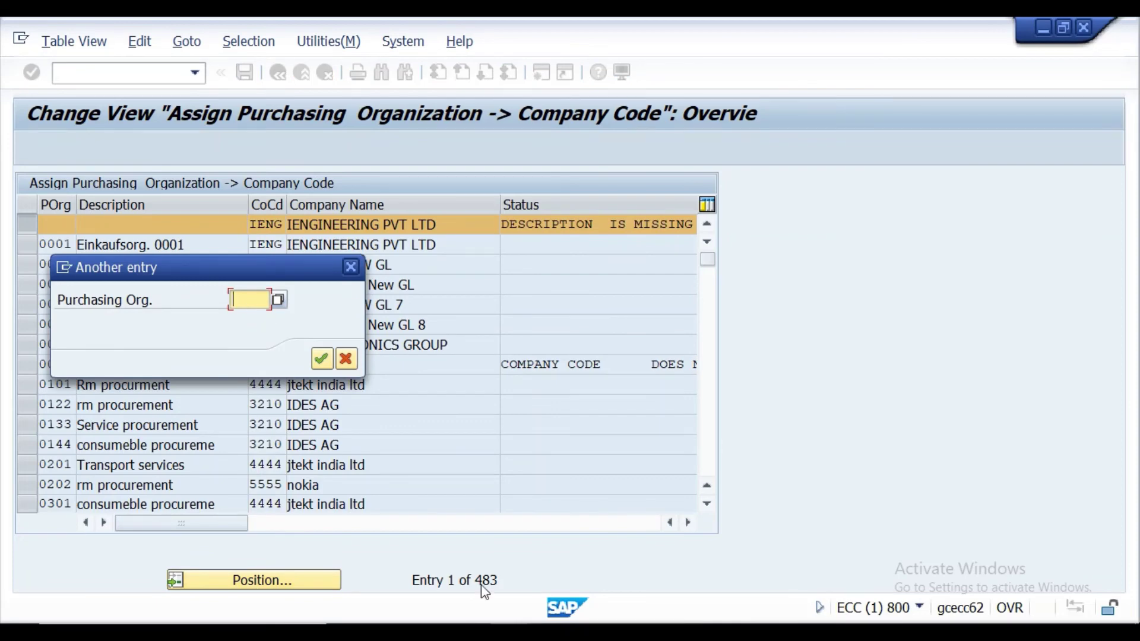
{"action": "mouse_move", "coordinate": [511, 634]}
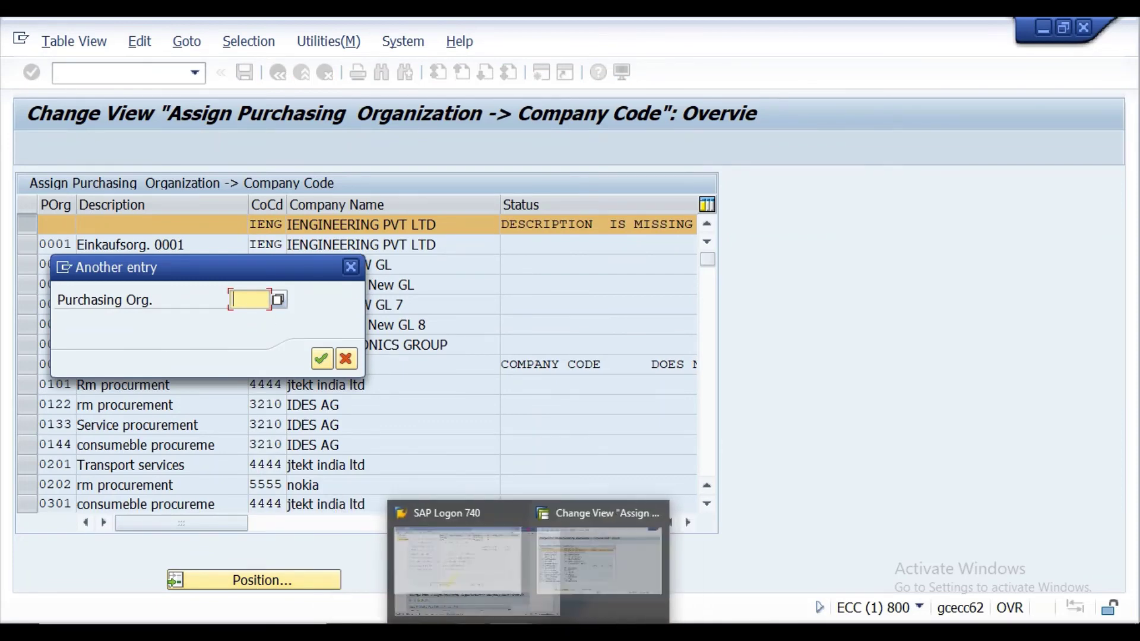
{"action": "left_click", "coordinate": [475, 633]}
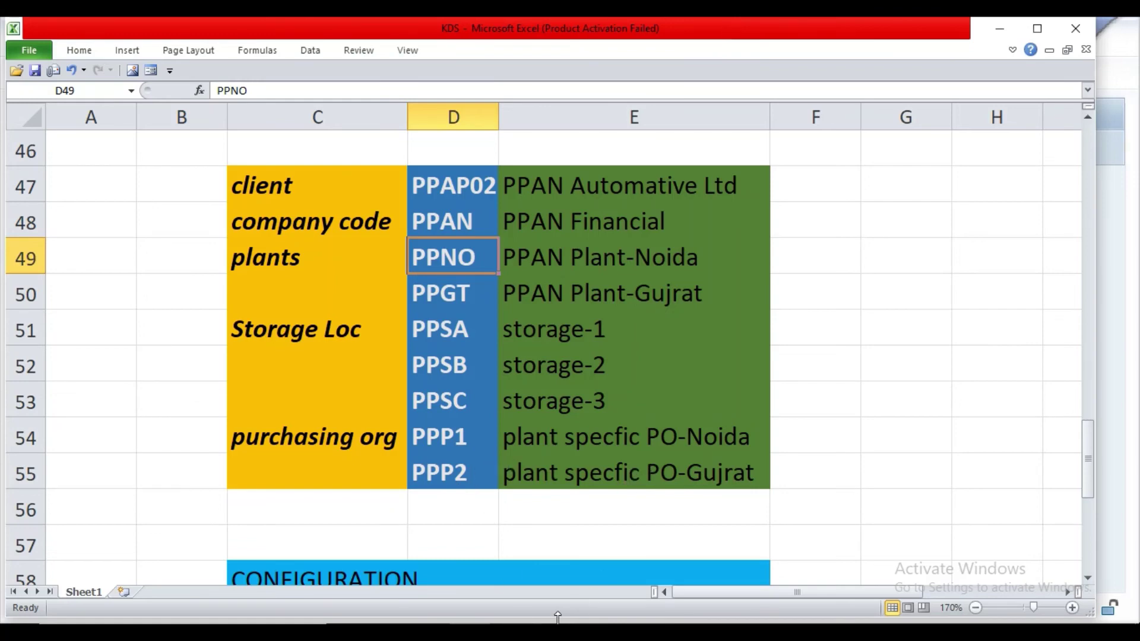
Jump to purchasing org PPP1 and enter company code PPAN for both PPP1 and PPP2.
{"action": "left_click", "coordinate": [582, 596]}
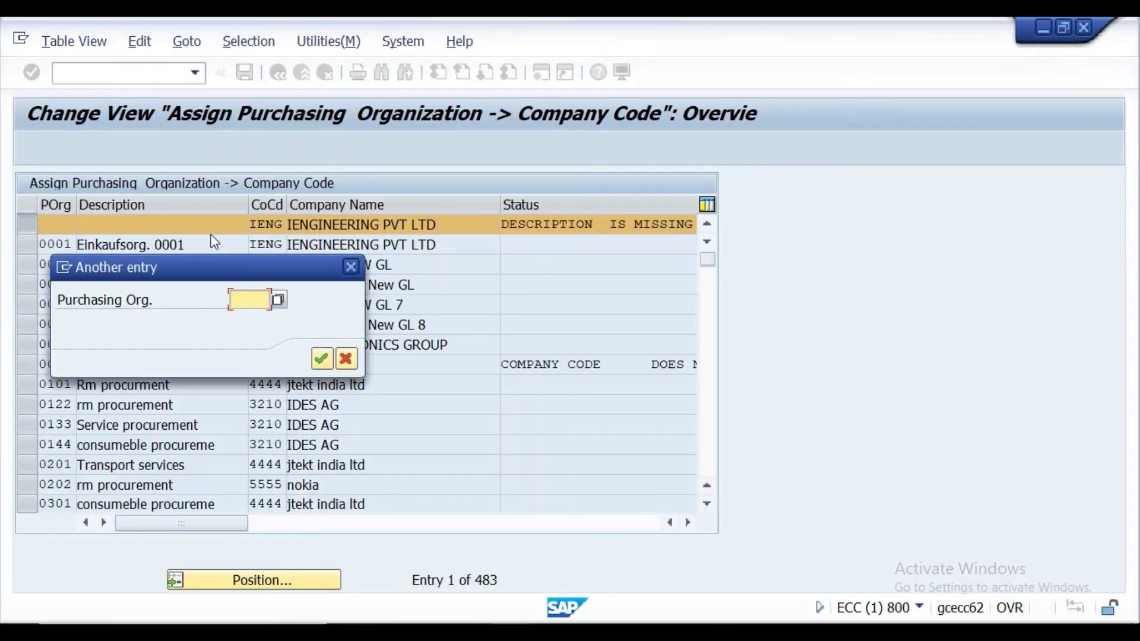
{"action": "type", "text": "PPP"}
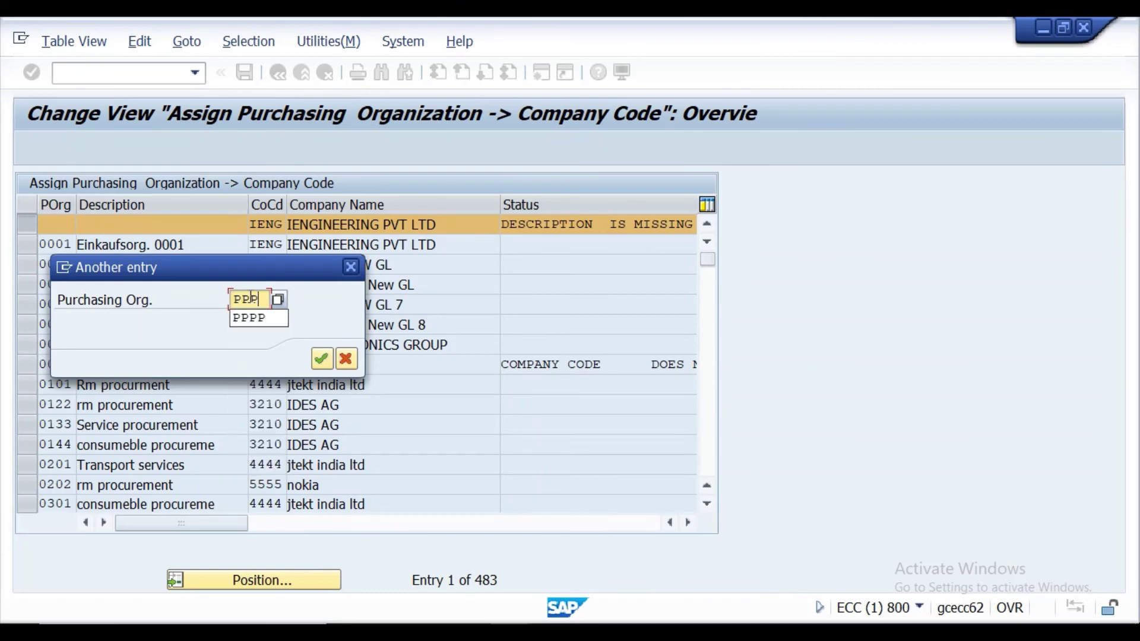
{"action": "type", "text": "1"}
{"action": "key", "text": "Return"}
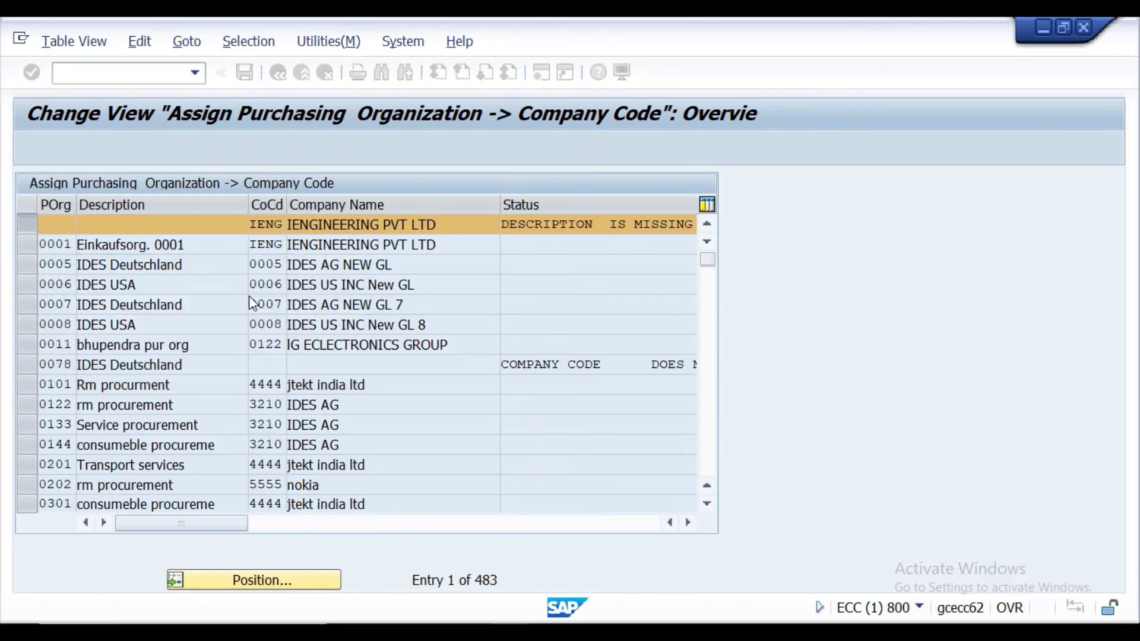
{"action": "left_click", "coordinate": [24, 226]}
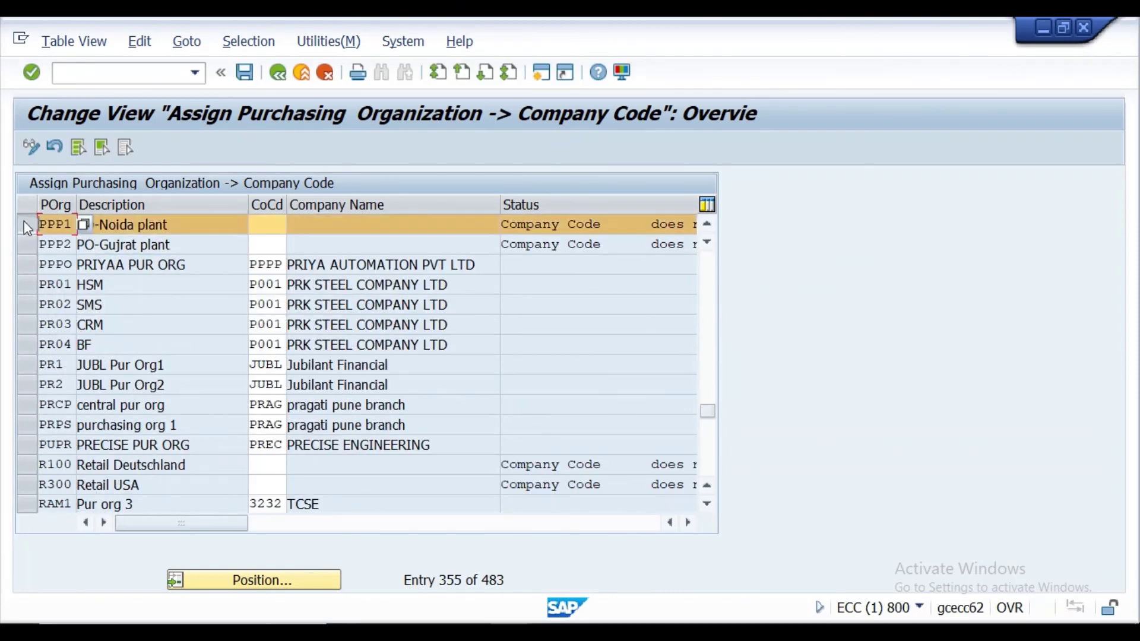
{"action": "left_click", "coordinate": [276, 224]}
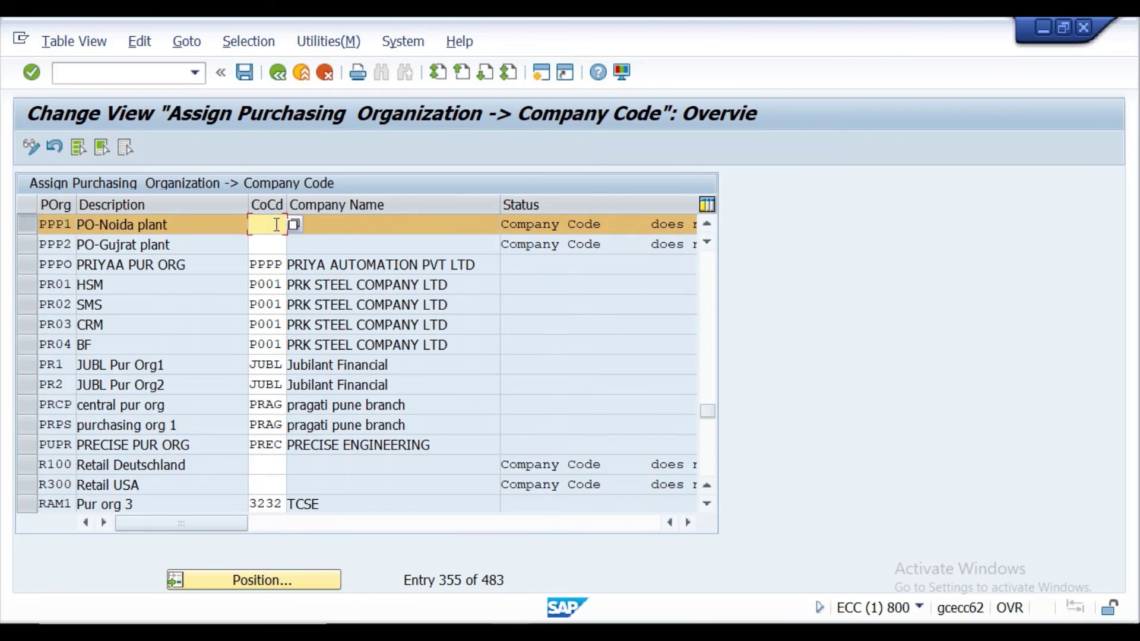
{"action": "type", "text": "PP"}
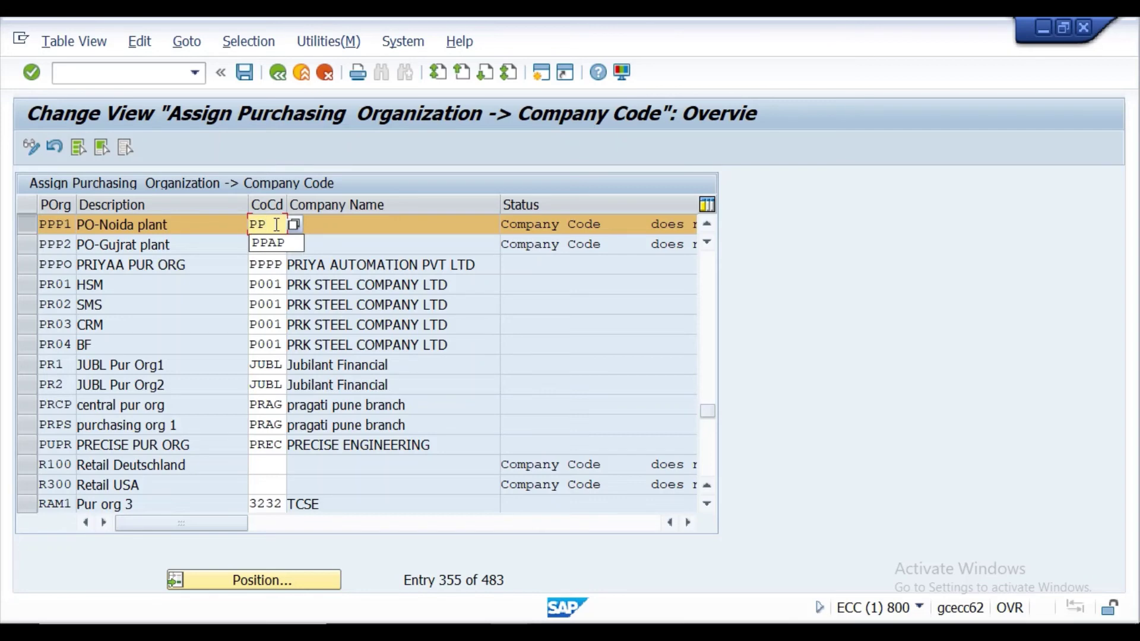
{"action": "type", "text": "AN"}
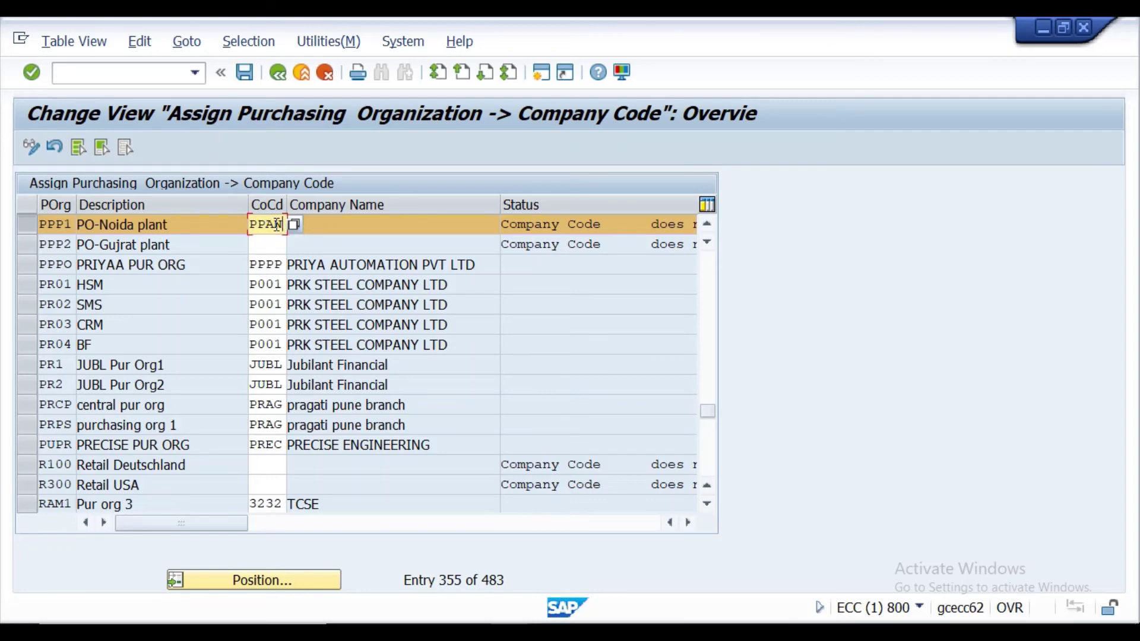
{"action": "left_click", "coordinate": [27, 245]}
{"action": "left_click", "coordinate": [267, 247]}
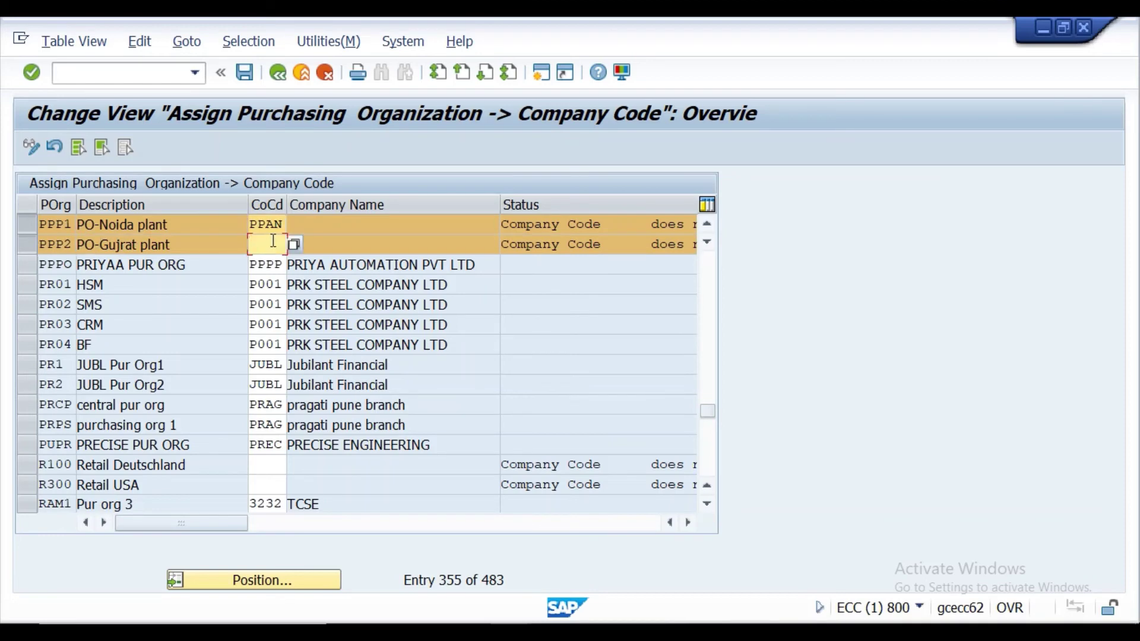
{"action": "type", "text": "PPAN"}
{"action": "left_click", "coordinate": [29, 78]}
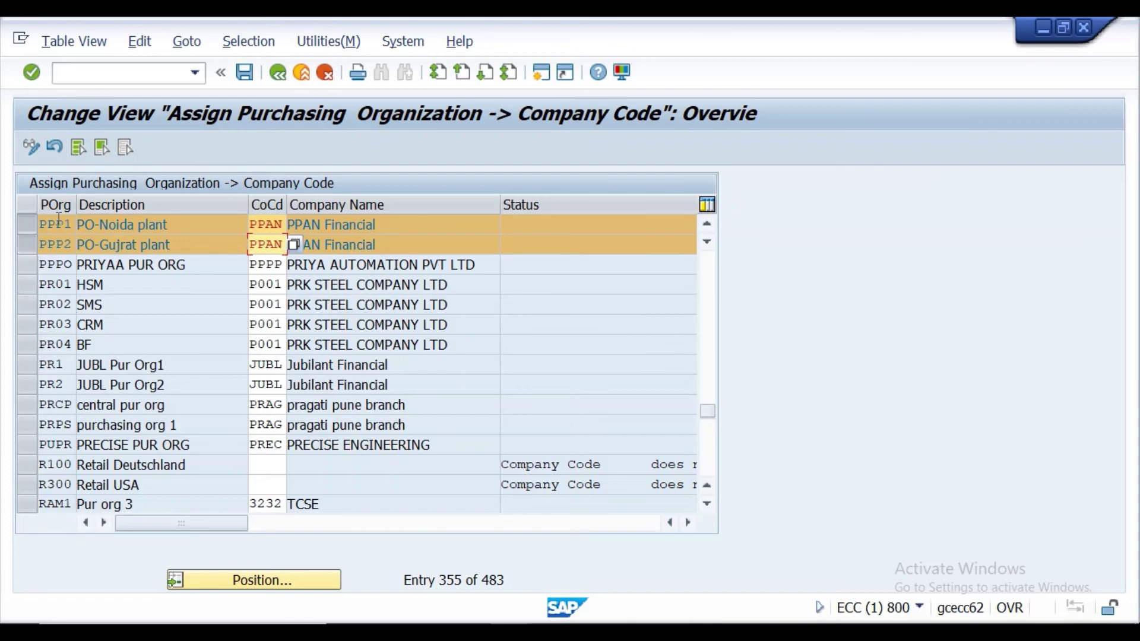
Save the PPAN assignments under the customizing request, leave the table, and return to the Word notes.
{"action": "left_click", "coordinate": [246, 74]}
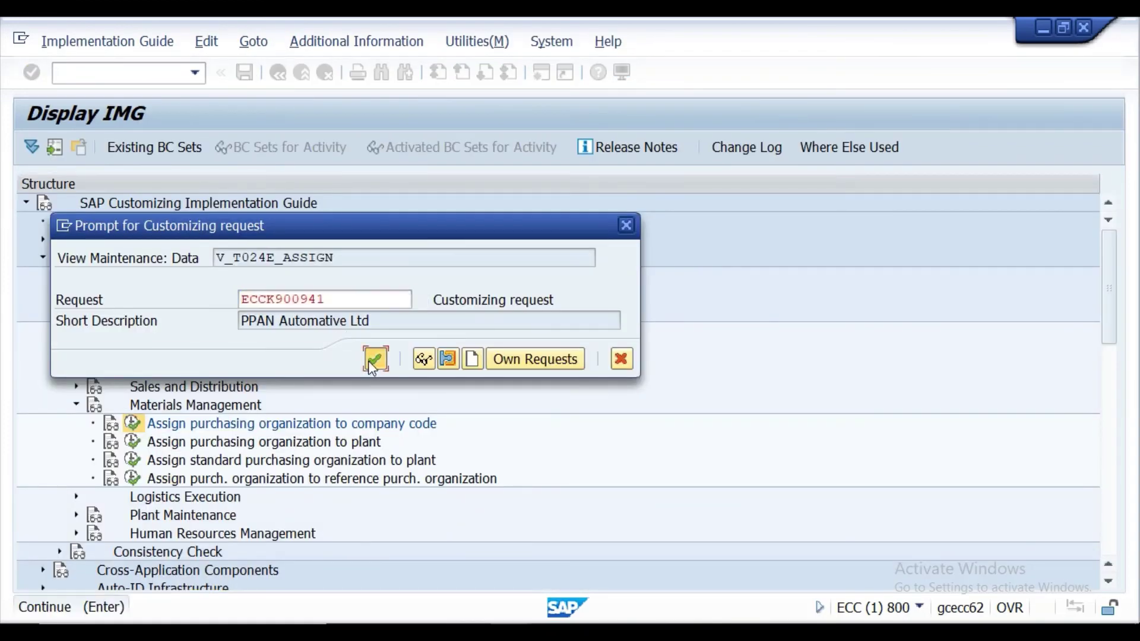
{"action": "left_click", "coordinate": [369, 359]}
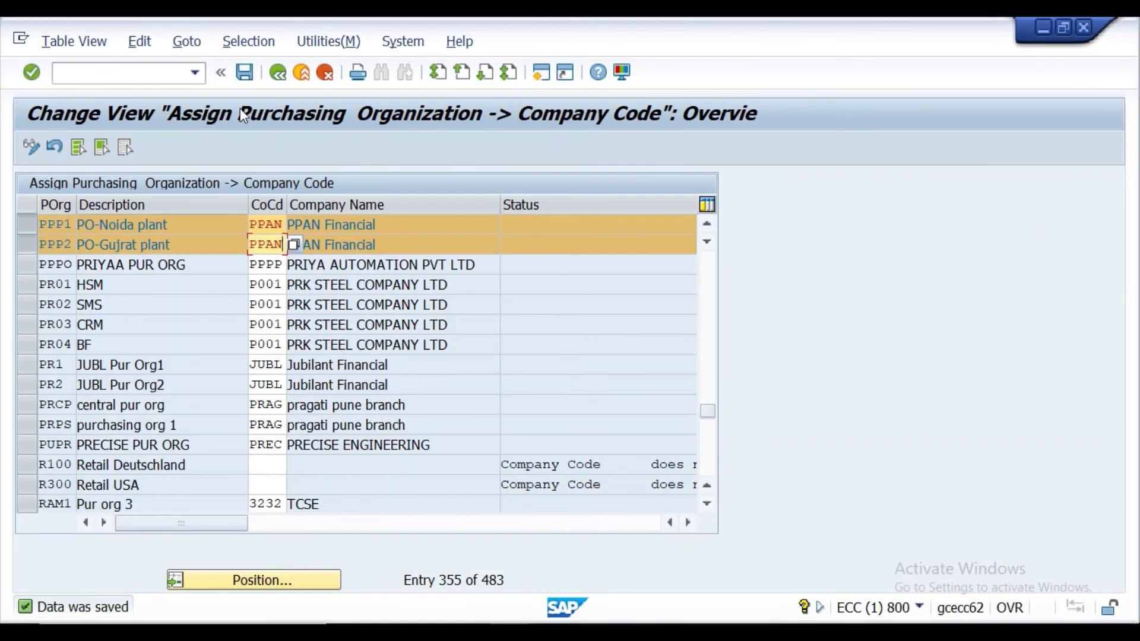
{"action": "left_click", "coordinate": [278, 74]}
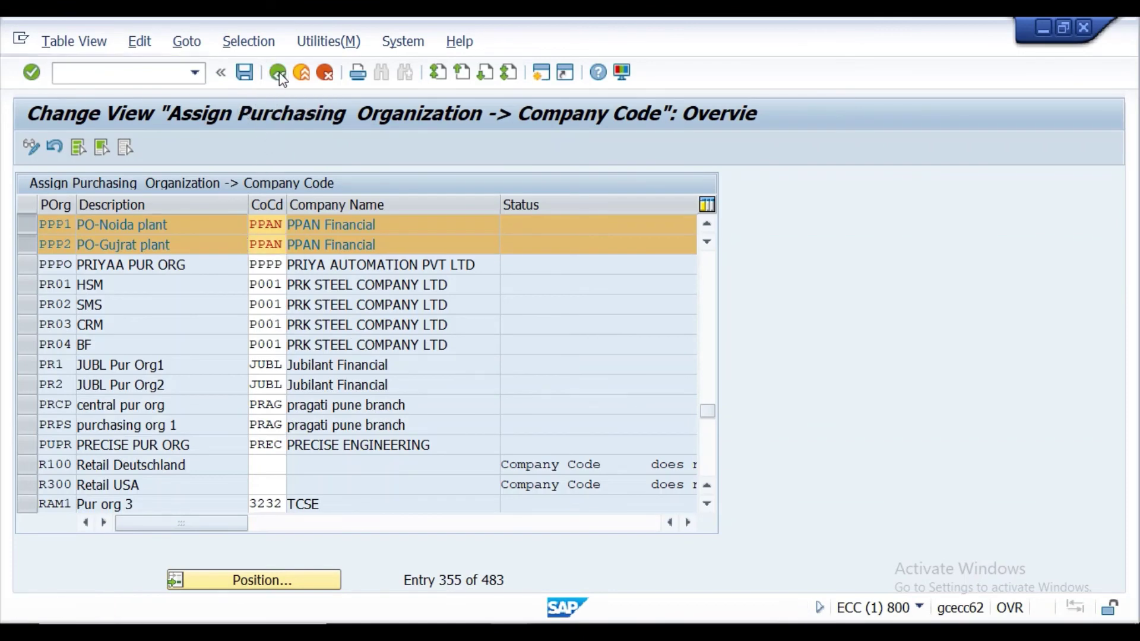
{"action": "key", "text": "alt+Tab"}
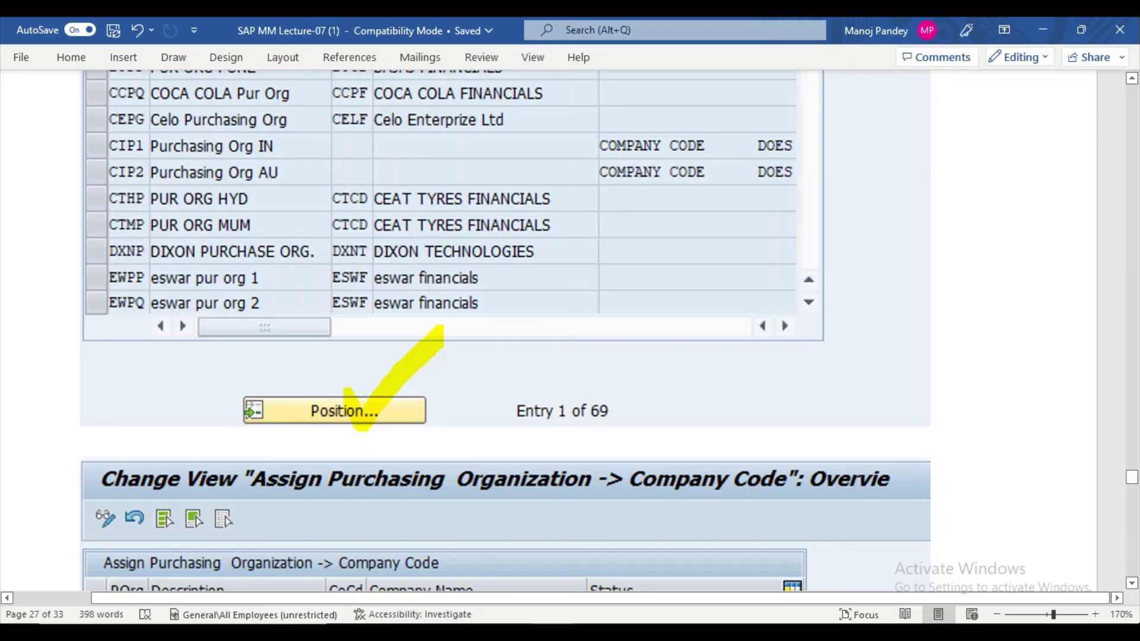
Scroll the Word notes to the Assign Purchasing Org to Plants steps, then return to the SAP IMG.
{"action": "scroll", "coordinate": [512, 449], "scroll_direction": "down", "scroll_amount": 3}
{"action": "scroll", "coordinate": [512, 449], "scroll_direction": "down", "scroll_amount": 15}
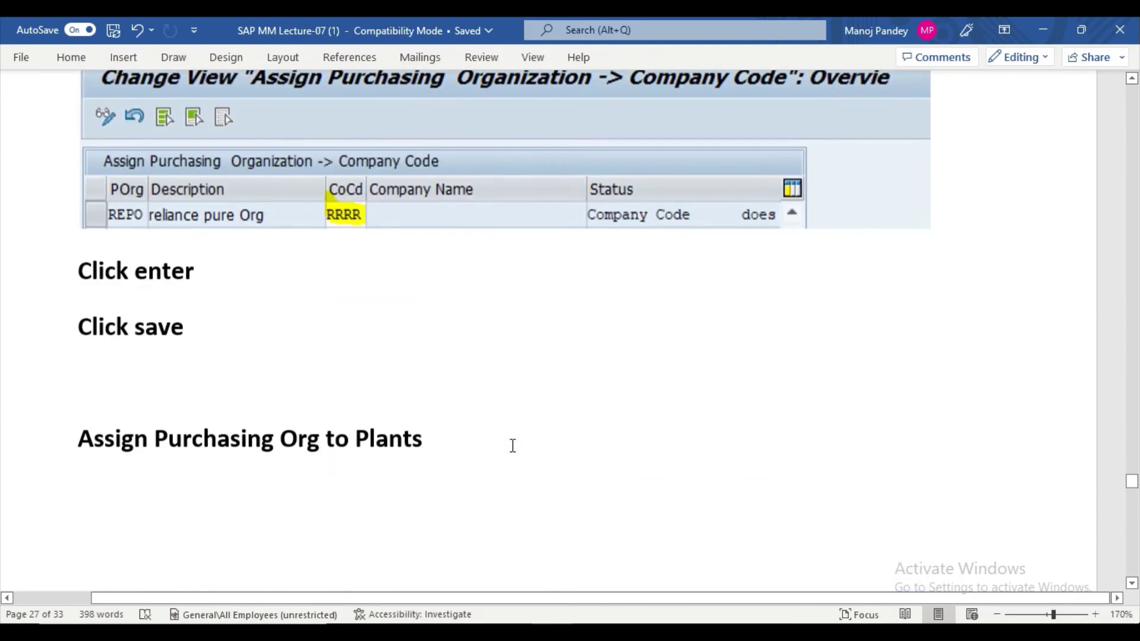
{"action": "scroll", "coordinate": [512, 446], "scroll_direction": "down", "scroll_amount": 15}
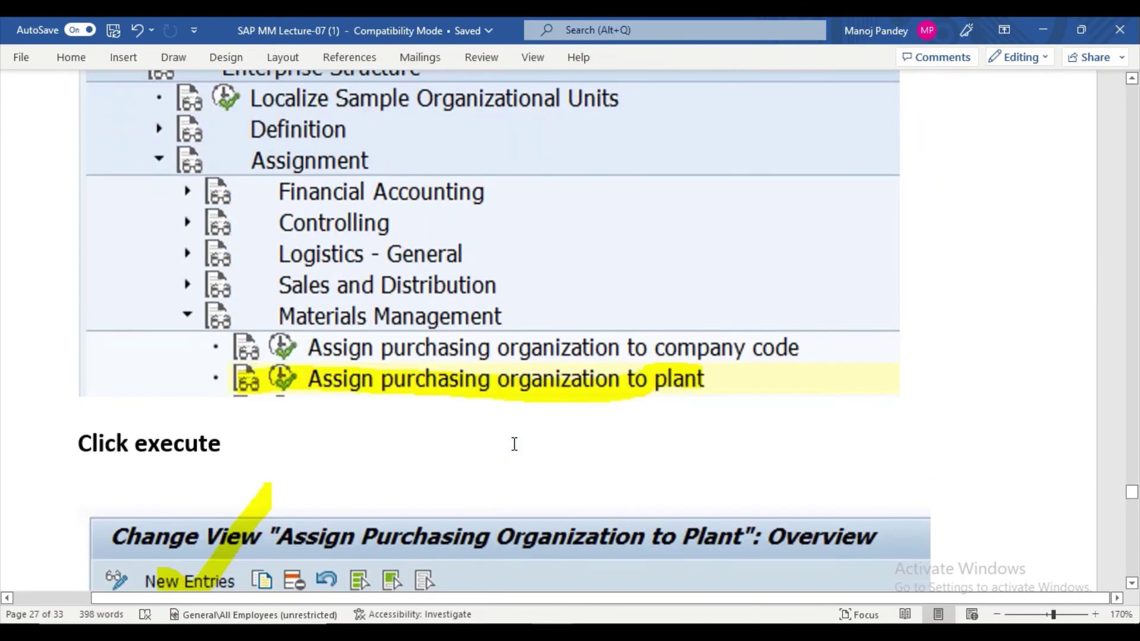
{"action": "scroll", "coordinate": [515, 442], "scroll_direction": "down", "scroll_amount": 15}
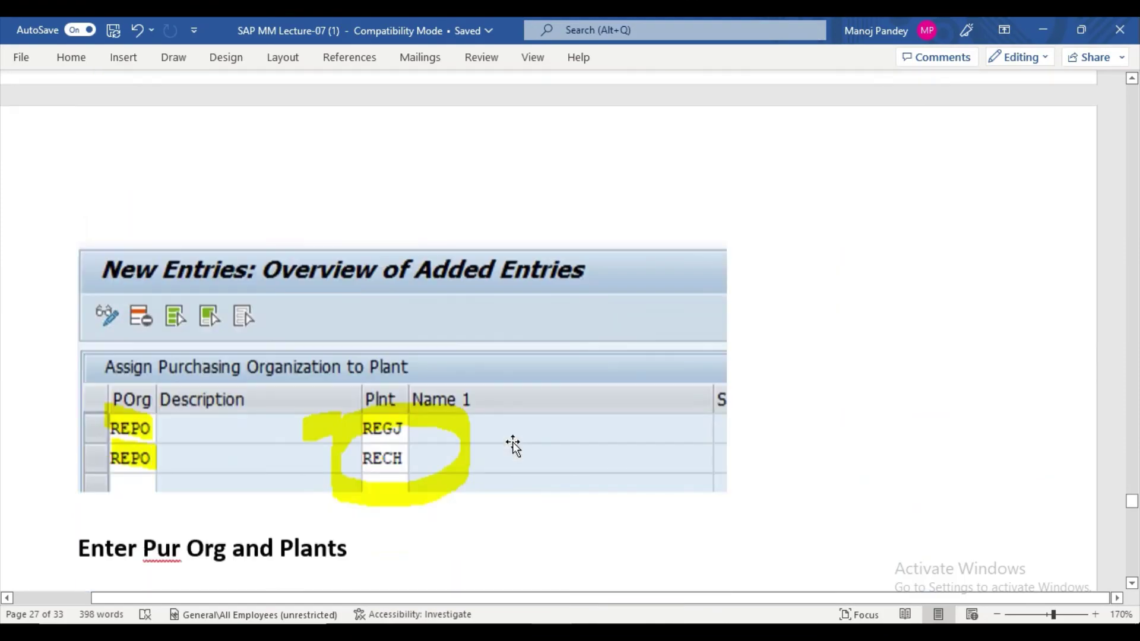
{"action": "scroll", "coordinate": [515, 439], "scroll_direction": "up", "scroll_amount": 20}
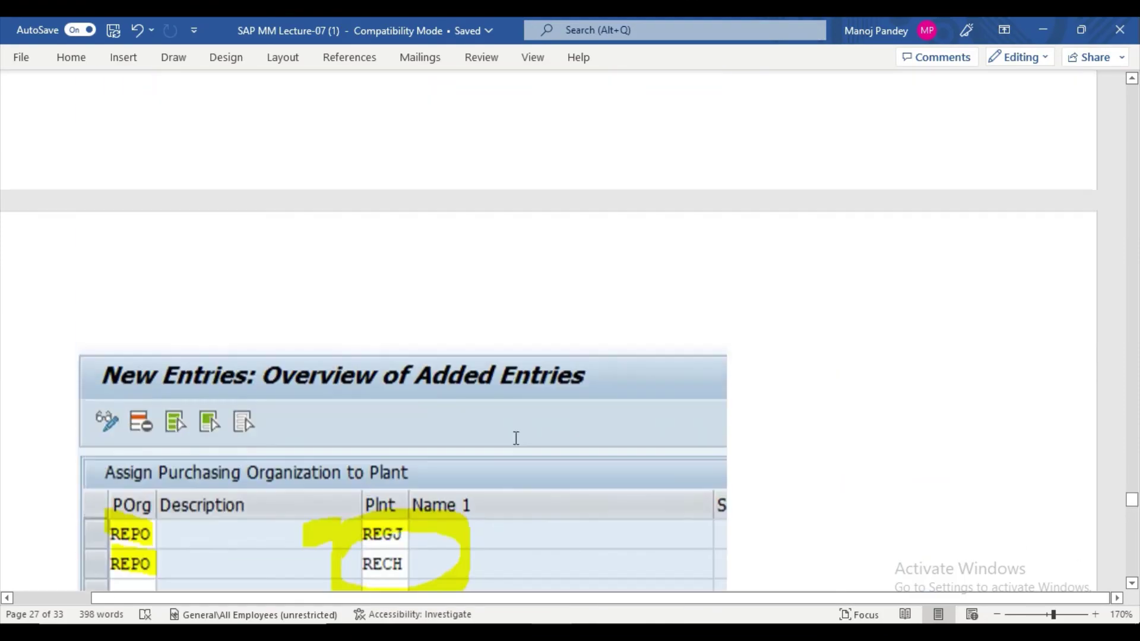
{"action": "scroll", "coordinate": [514, 437], "scroll_direction": "up", "scroll_amount": 20}
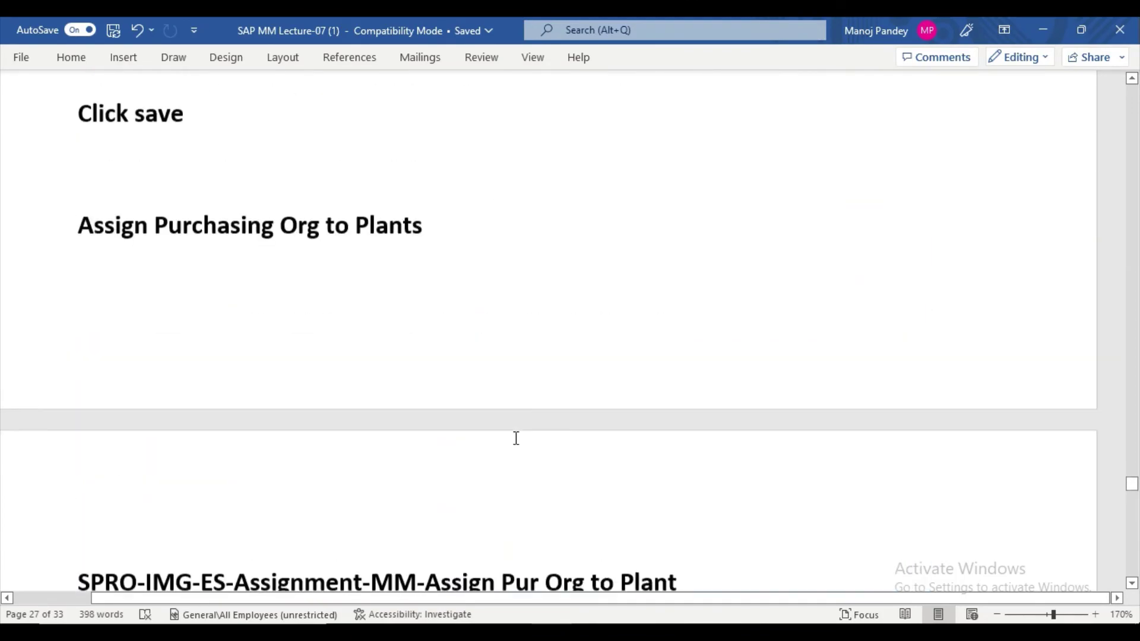
{"action": "scroll", "coordinate": [515, 439], "scroll_direction": "up", "scroll_amount": 12}
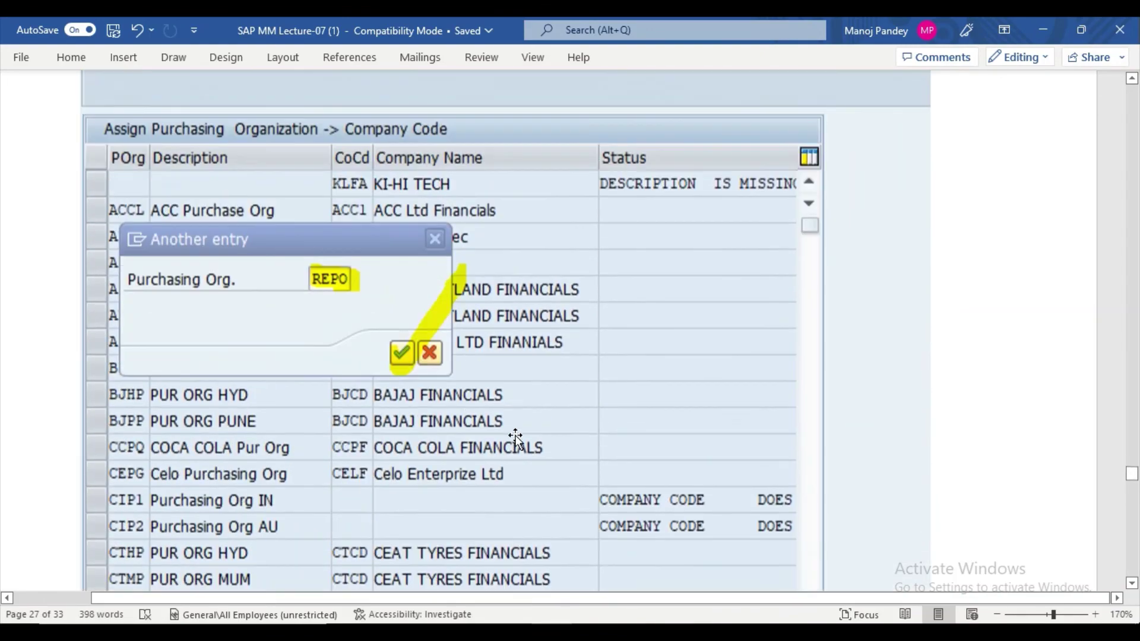
{"action": "scroll", "coordinate": [515, 439], "scroll_direction": "down", "scroll_amount": 4}
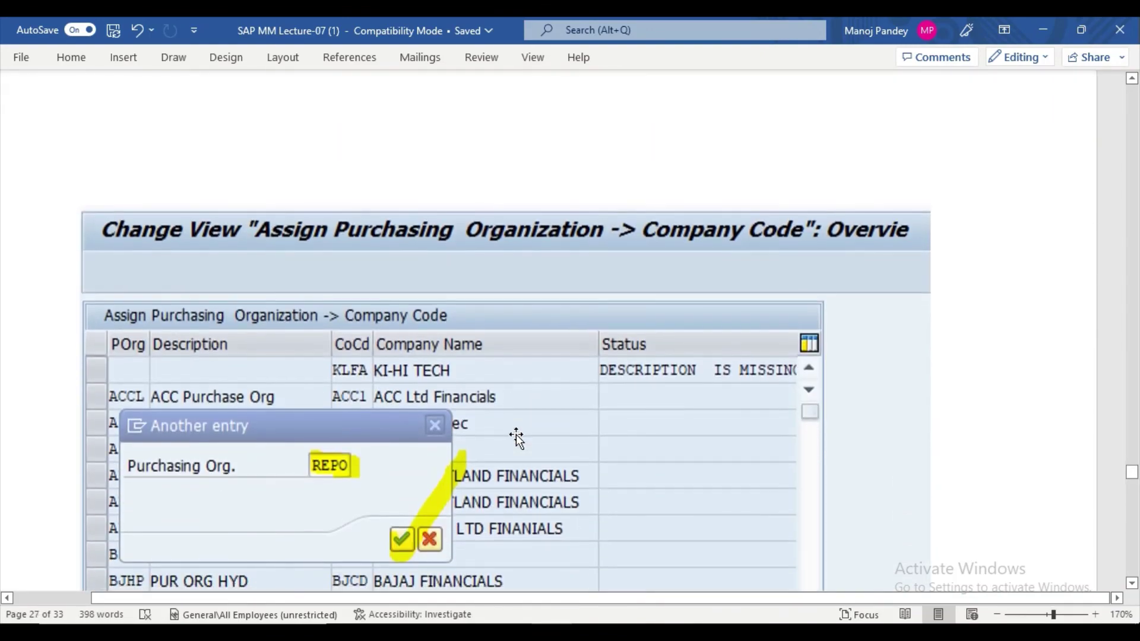
{"action": "scroll", "coordinate": [517, 438], "scroll_direction": "up", "scroll_amount": 3}
{"action": "scroll", "coordinate": [516, 438], "scroll_direction": "up", "scroll_amount": 15}
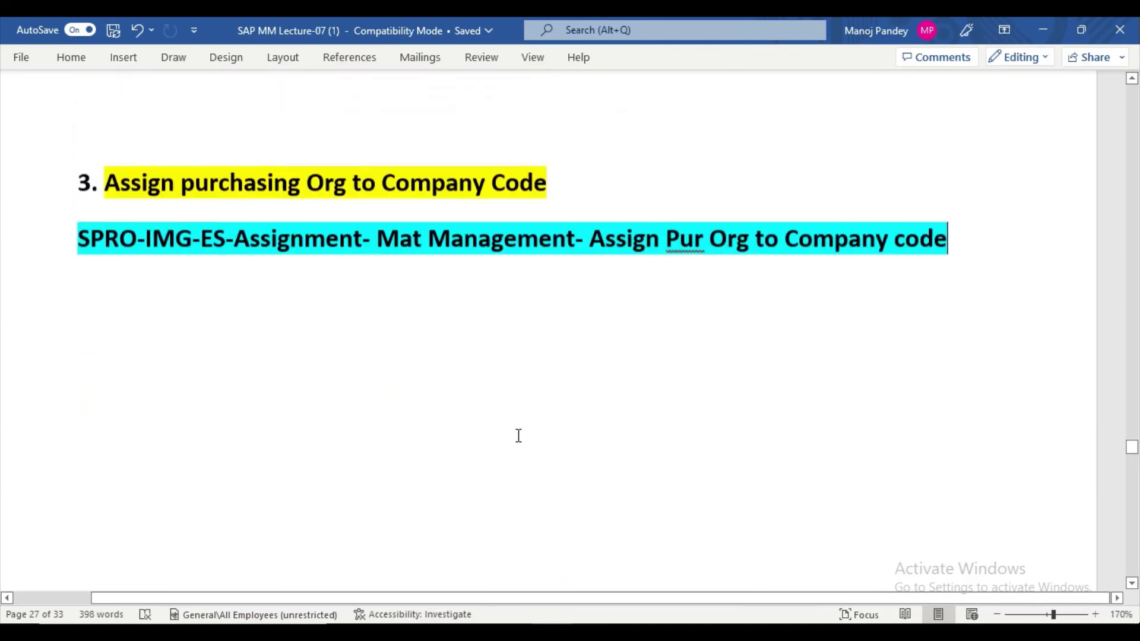
{"action": "scroll", "coordinate": [516, 437], "scroll_direction": "up", "scroll_amount": 3}
{"action": "scroll", "coordinate": [516, 437], "scroll_direction": "down", "scroll_amount": 2}
{"action": "scroll", "coordinate": [518, 436], "scroll_direction": "down", "scroll_amount": 15}
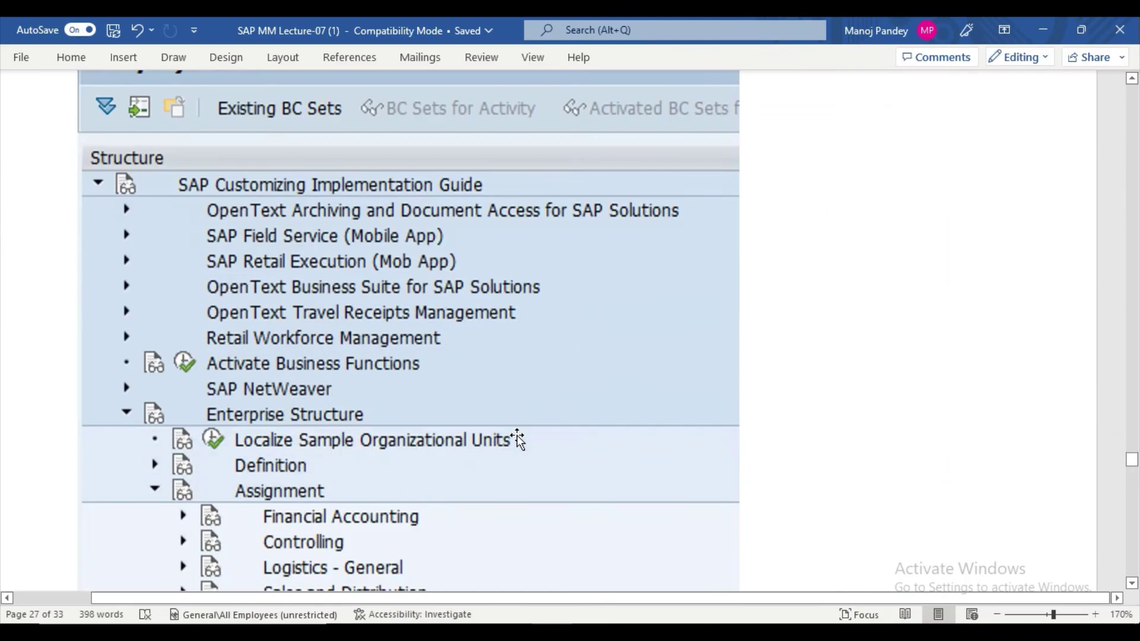
{"action": "scroll", "coordinate": [518, 436], "scroll_direction": "down", "scroll_amount": 20}
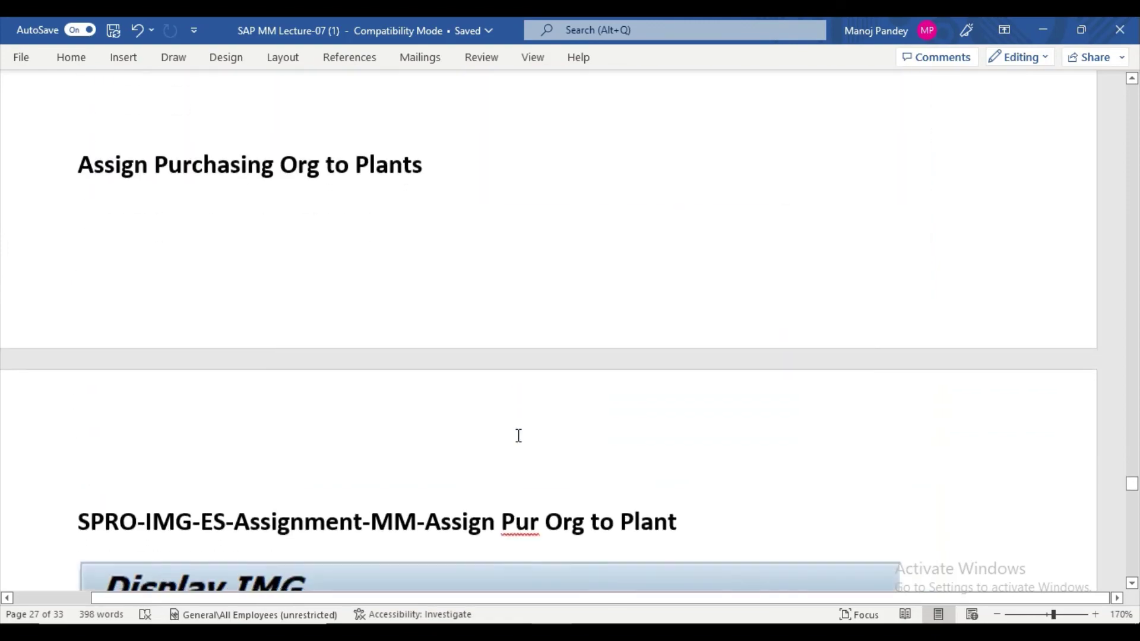
{"action": "scroll", "coordinate": [518, 436], "scroll_direction": "down", "scroll_amount": 15}
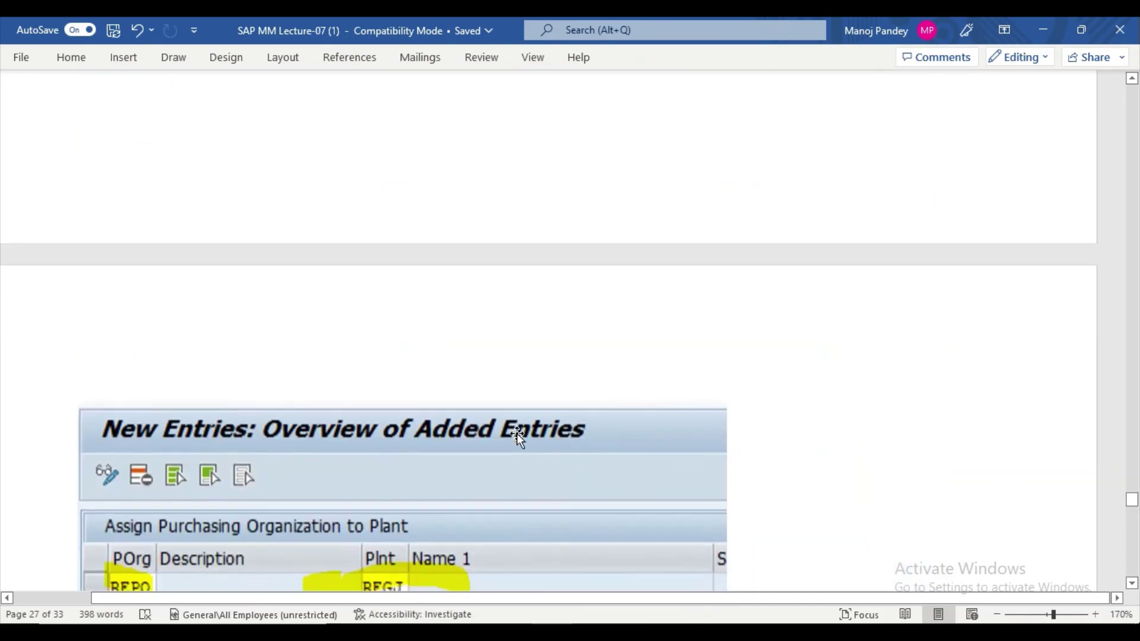
{"action": "scroll", "coordinate": [517, 438], "scroll_direction": "down", "scroll_amount": 5}
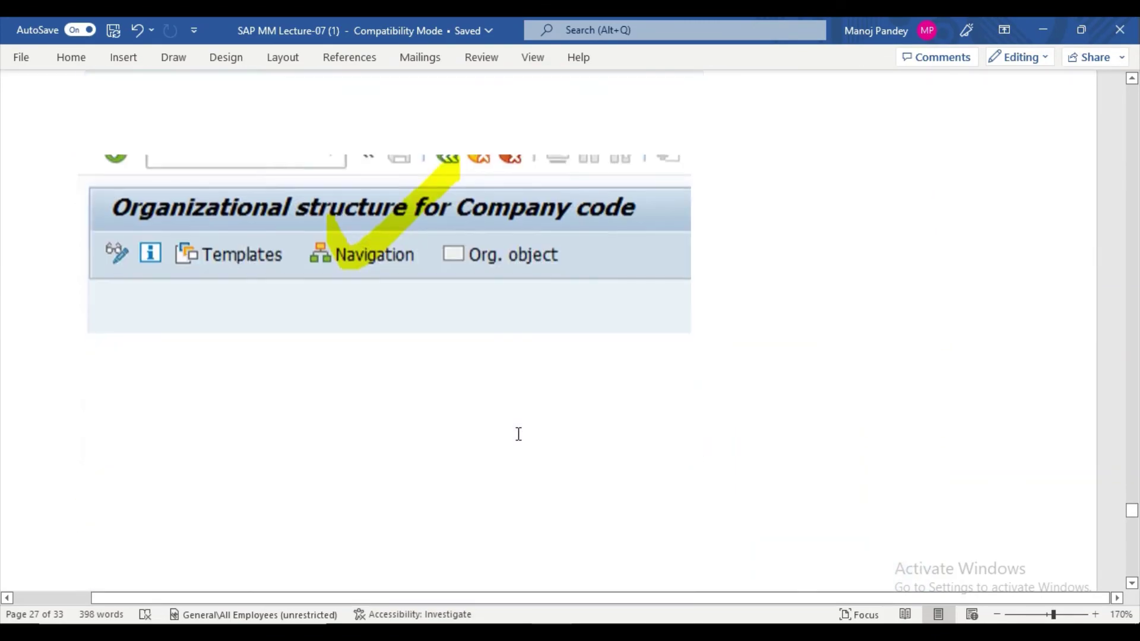
{"action": "scroll", "coordinate": [518, 433], "scroll_direction": "up", "scroll_amount": 12}
{"action": "scroll", "coordinate": [519, 434], "scroll_direction": "up", "scroll_amount": 10}
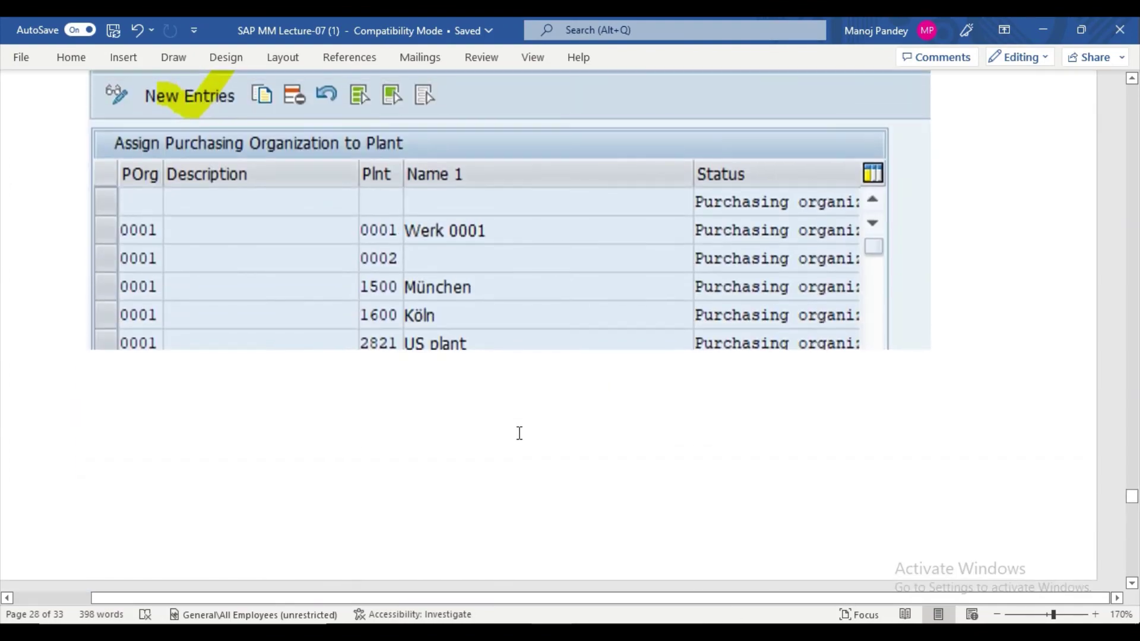
{"action": "scroll", "coordinate": [518, 433], "scroll_direction": "up", "scroll_amount": 12}
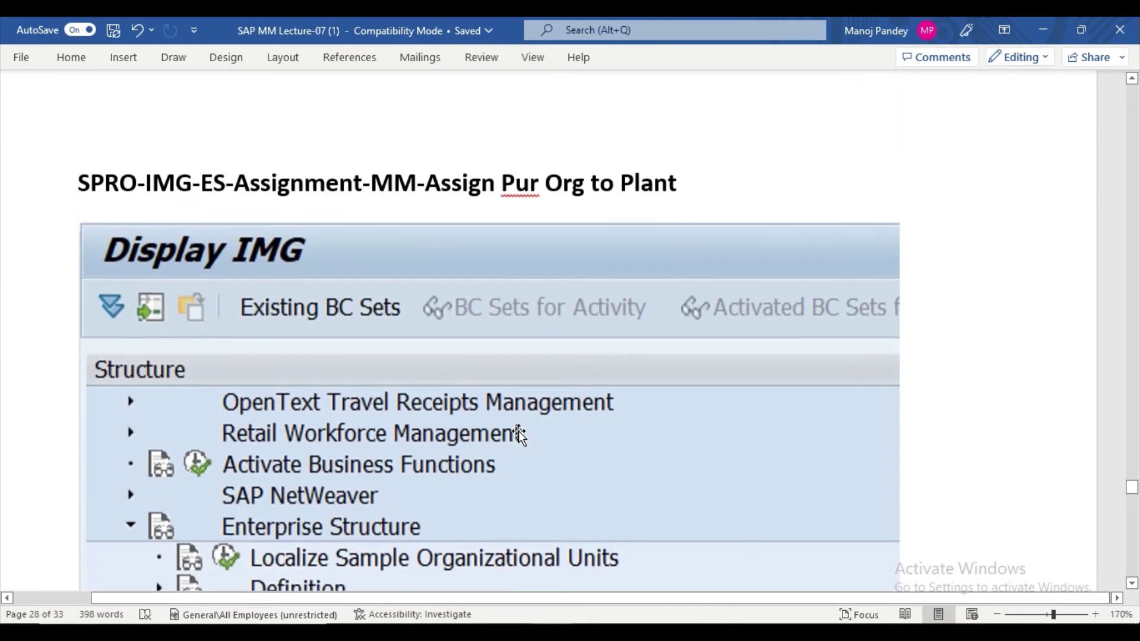
{"action": "scroll", "coordinate": [518, 430], "scroll_direction": "up", "scroll_amount": 12}
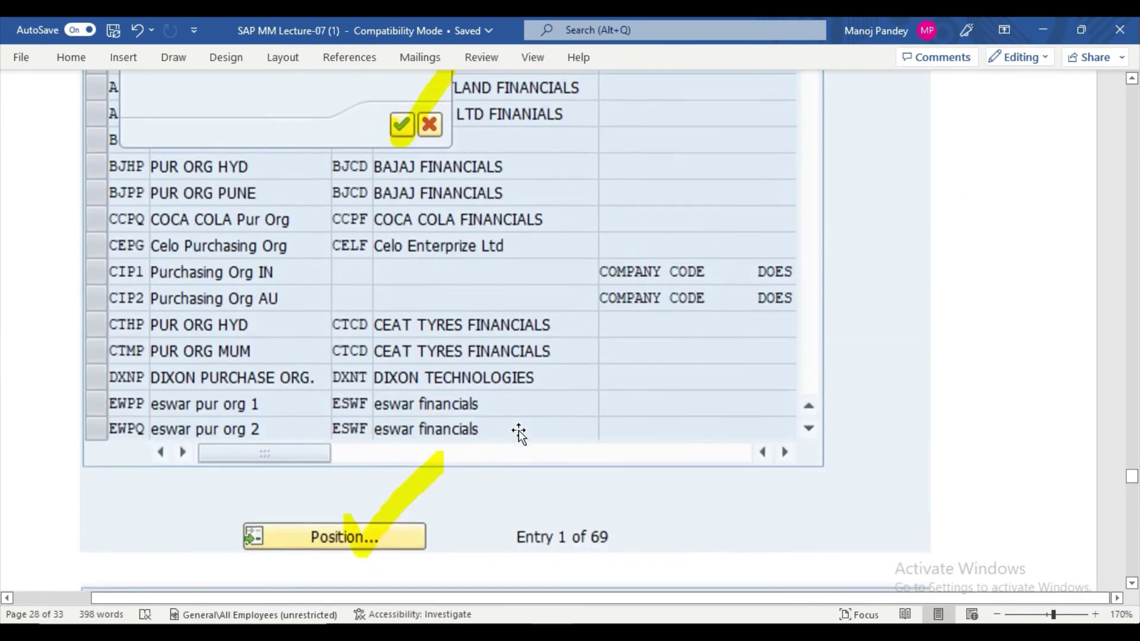
{"action": "scroll", "coordinate": [520, 430], "scroll_direction": "up", "scroll_amount": 12}
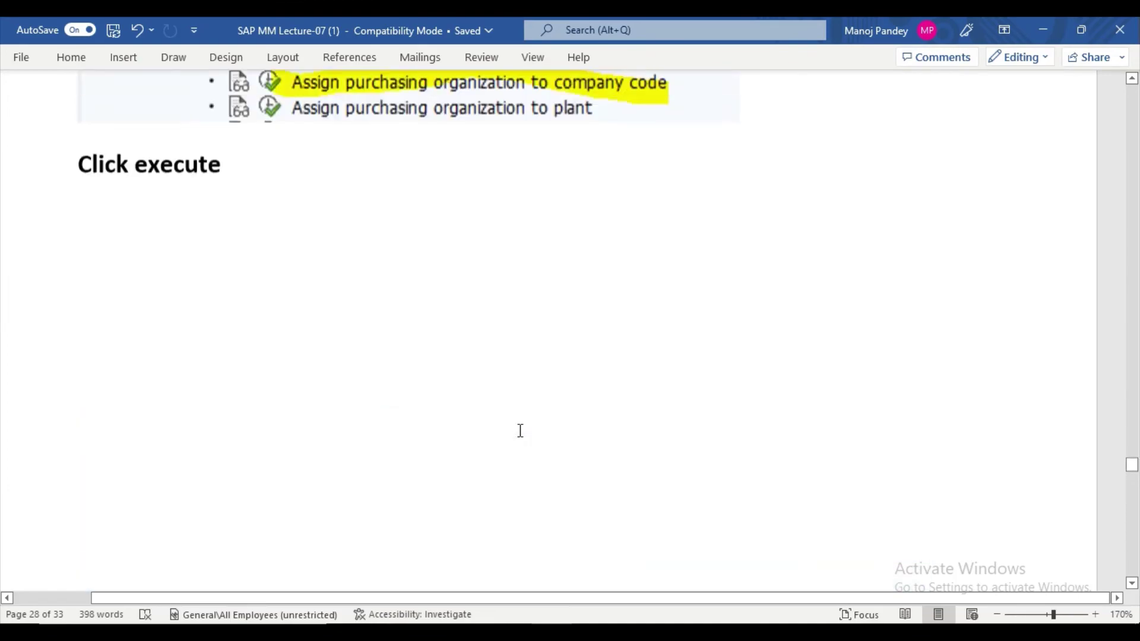
{"action": "scroll", "coordinate": [520, 434], "scroll_direction": "up", "scroll_amount": 12}
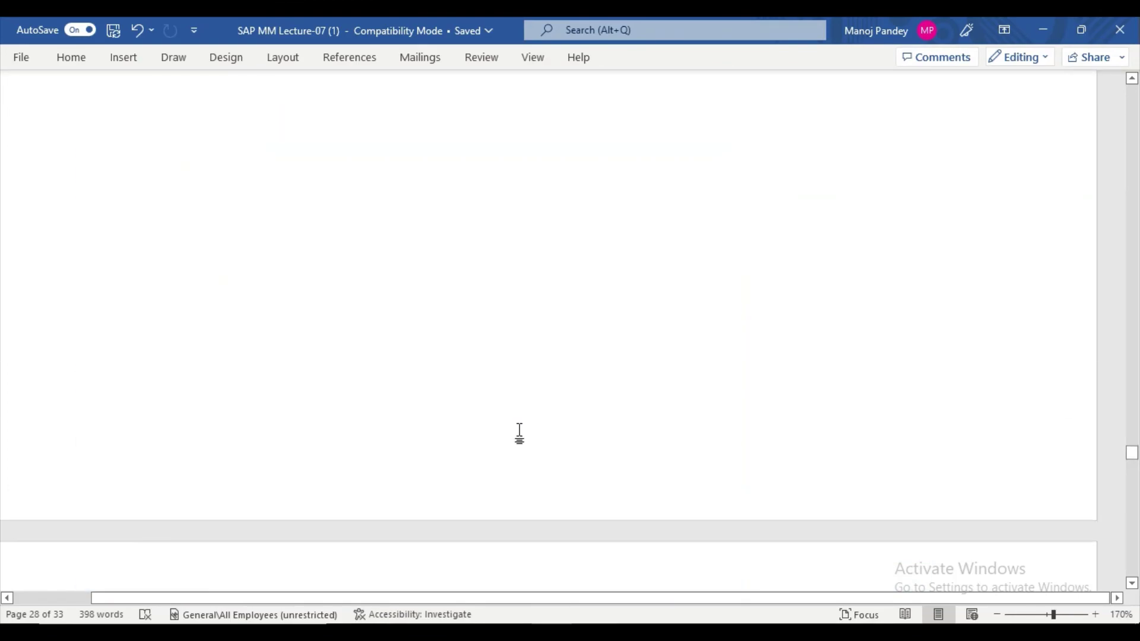
{"action": "scroll", "coordinate": [520, 430], "scroll_direction": "down", "scroll_amount": 10}
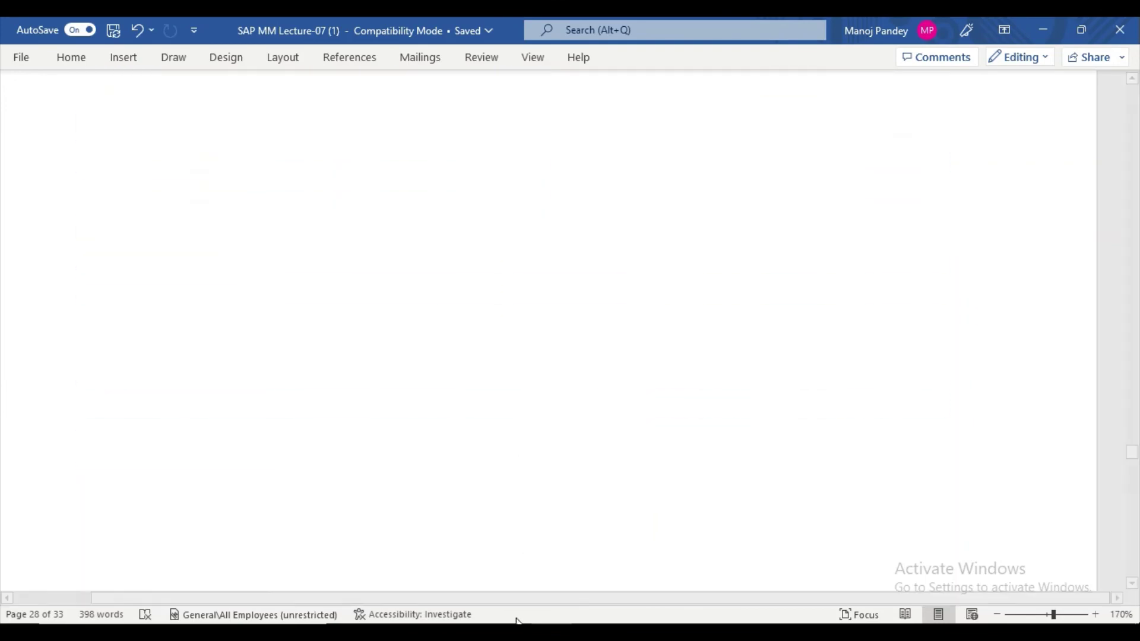
{"action": "left_click", "coordinate": [542, 610]}
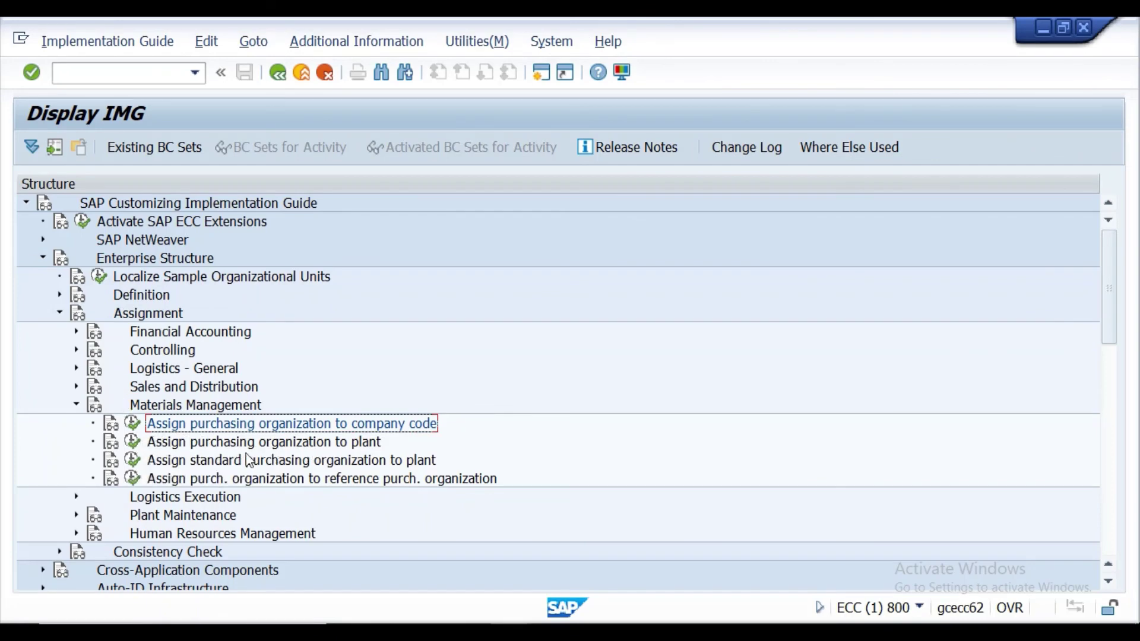
Open Assign purchasing organization to plant and jump to the PPPP / PPNO entry.
{"action": "left_click", "coordinate": [131, 443]}
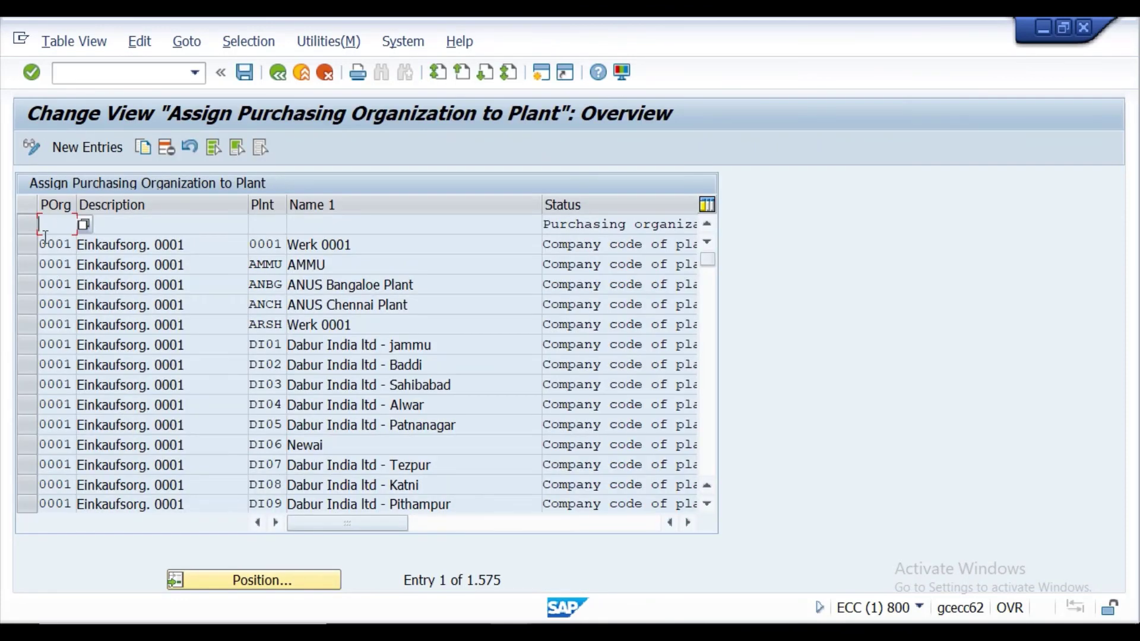
{"action": "left_click", "coordinate": [229, 579]}
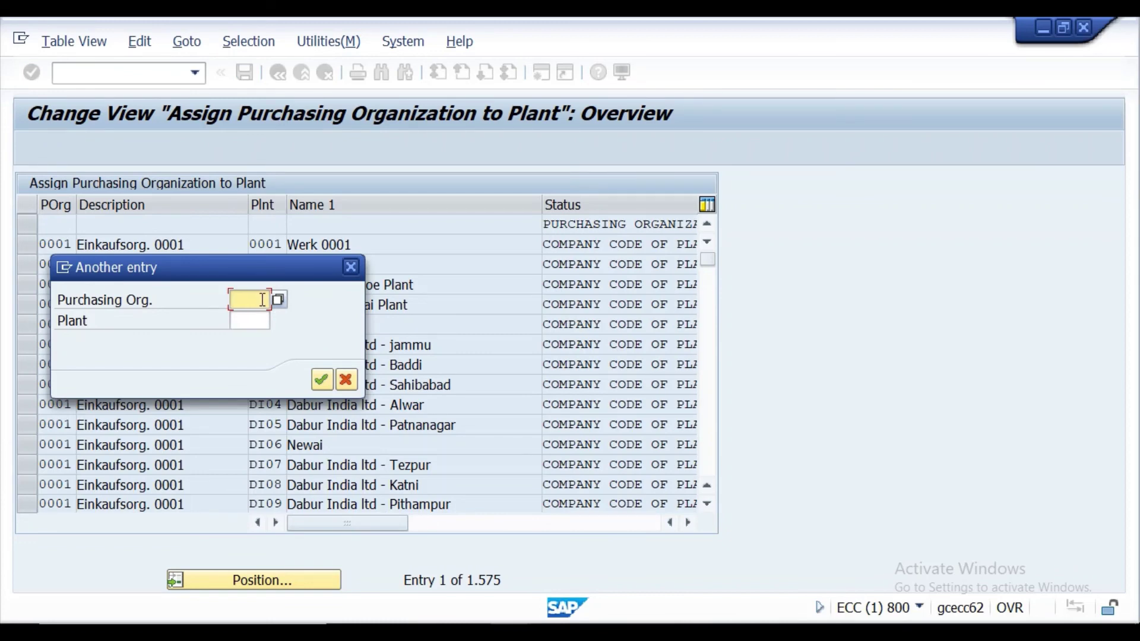
{"action": "type", "text": "PPP"}
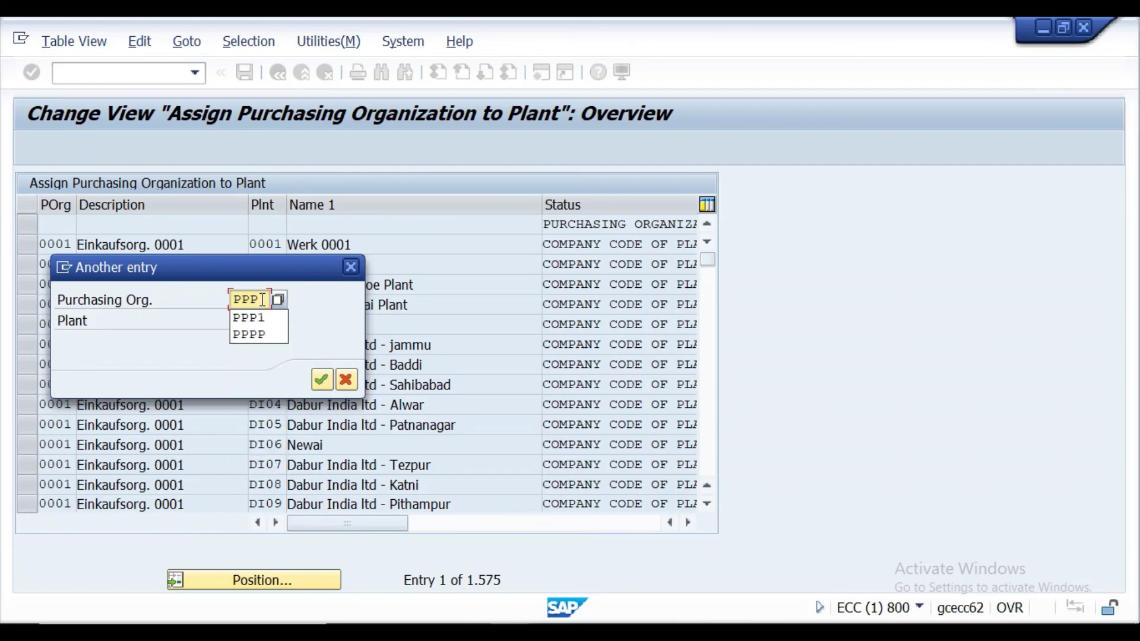
{"action": "type", "text": "P"}
{"action": "left_click", "coordinate": [263, 321]}
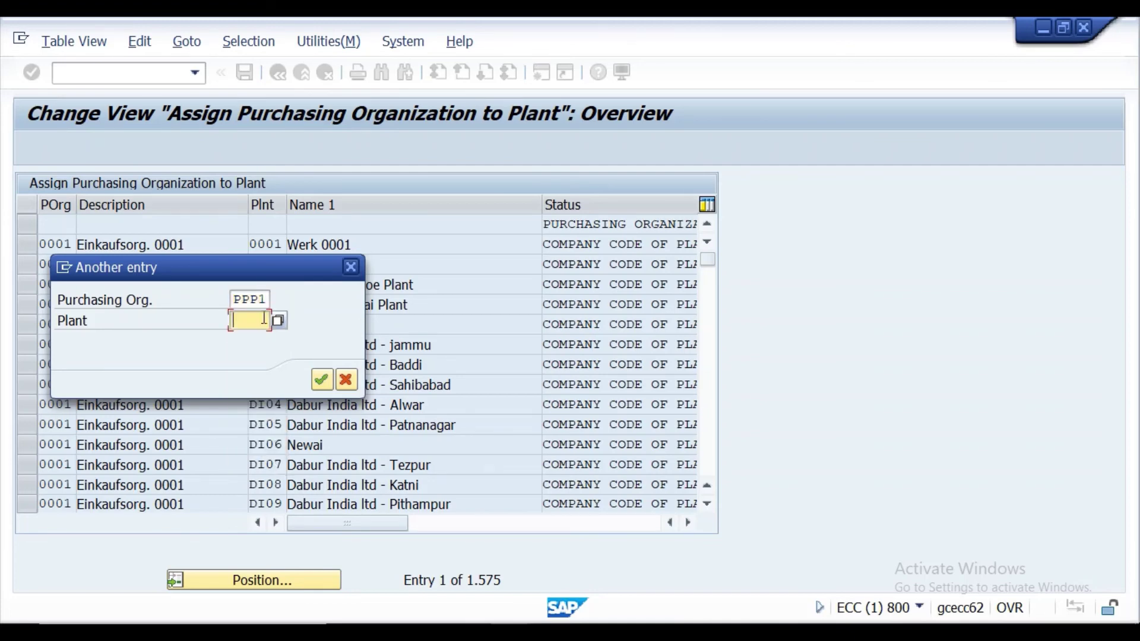
{"action": "type", "text": "PP"}
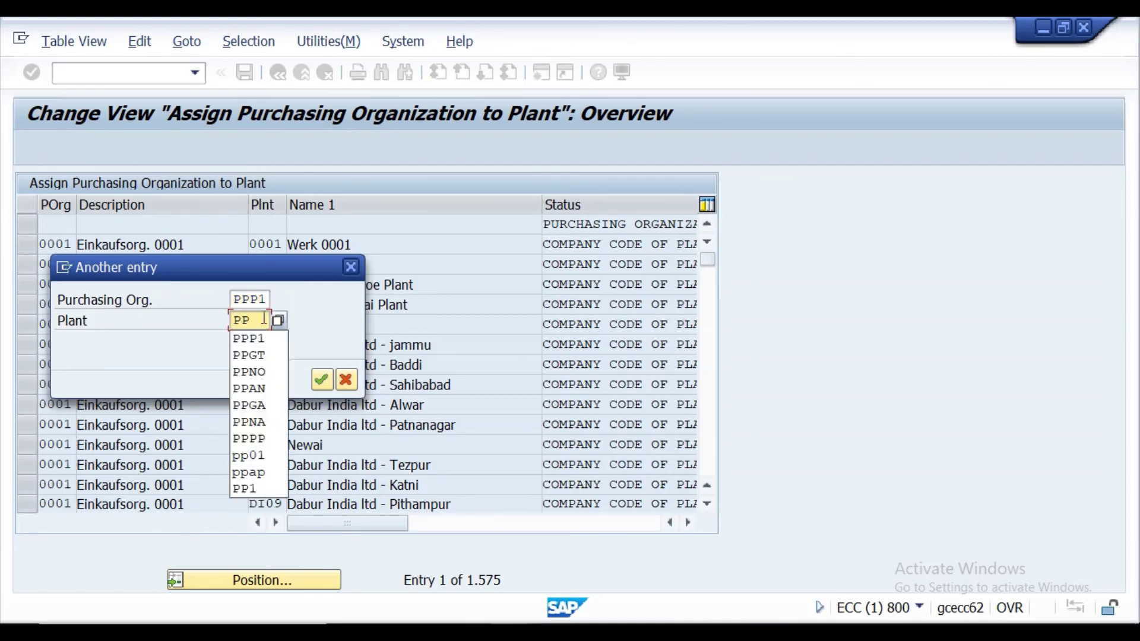
{"action": "type", "text": "NO"}
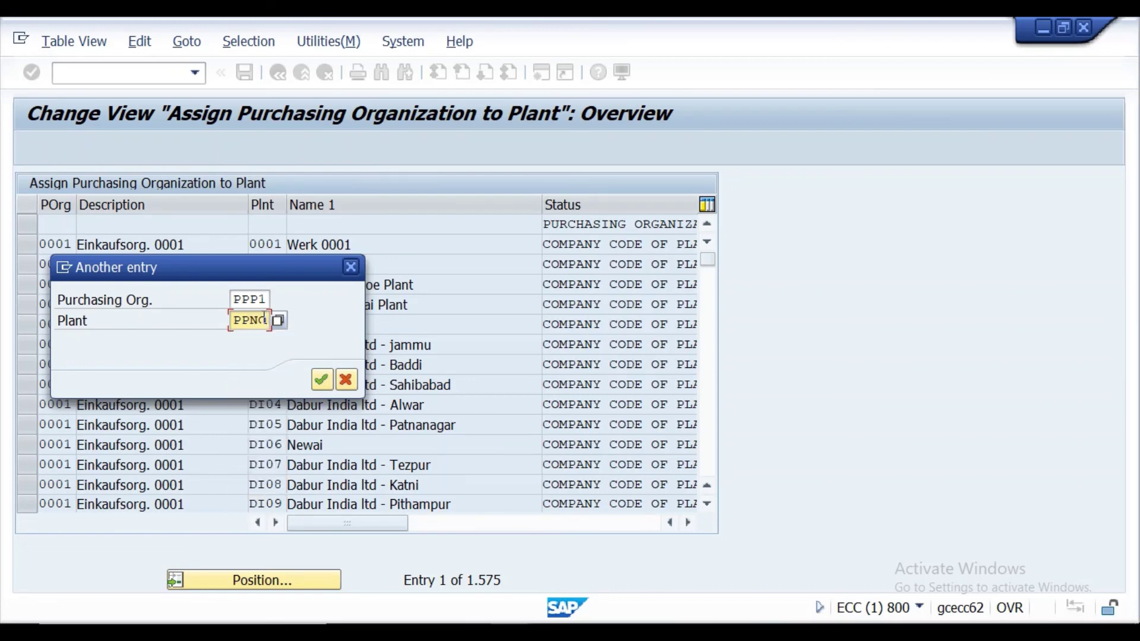
{"action": "left_click", "coordinate": [321, 380]}
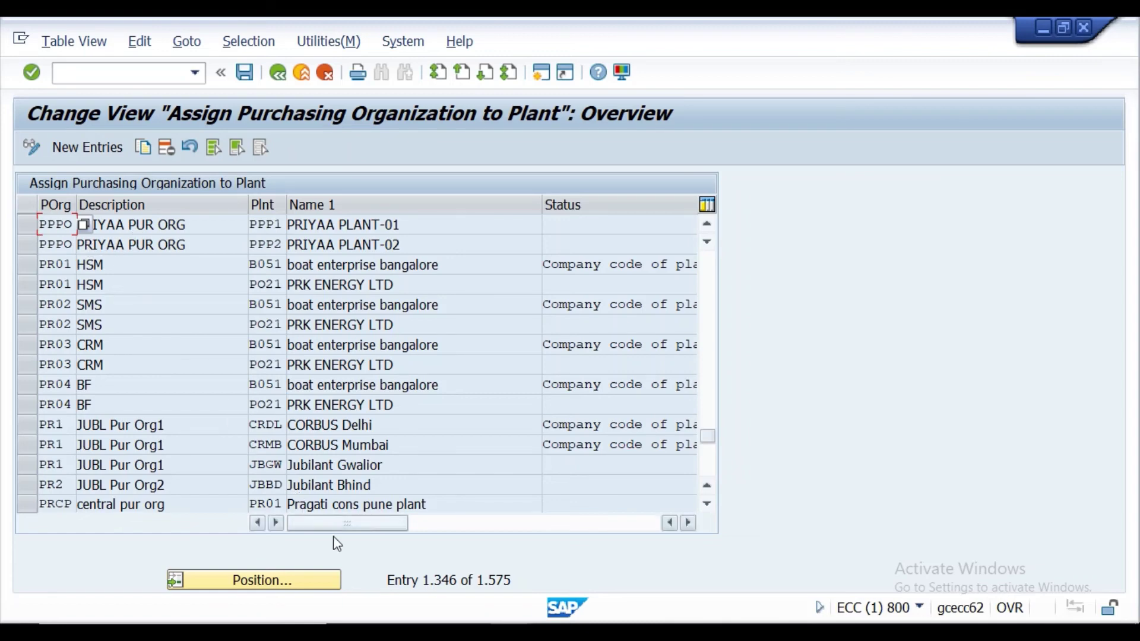
Check the plant and purchasing org codes in the Excel sheet, then return to the assignment screen.
{"action": "mouse_move", "coordinate": [469, 636]}
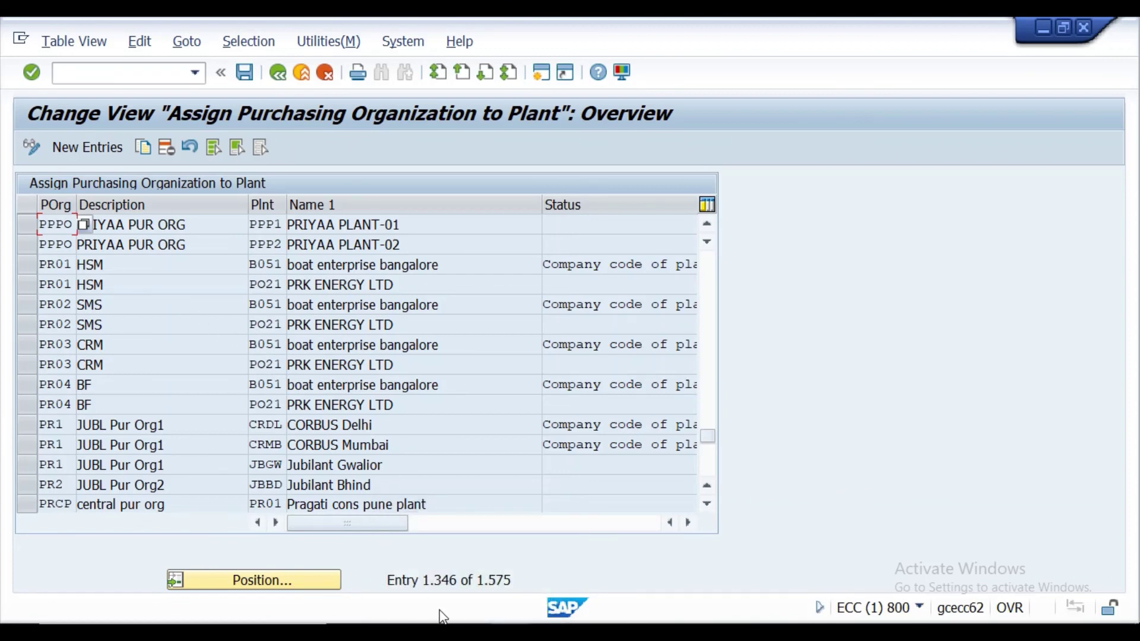
{"action": "left_click", "coordinate": [452, 620]}
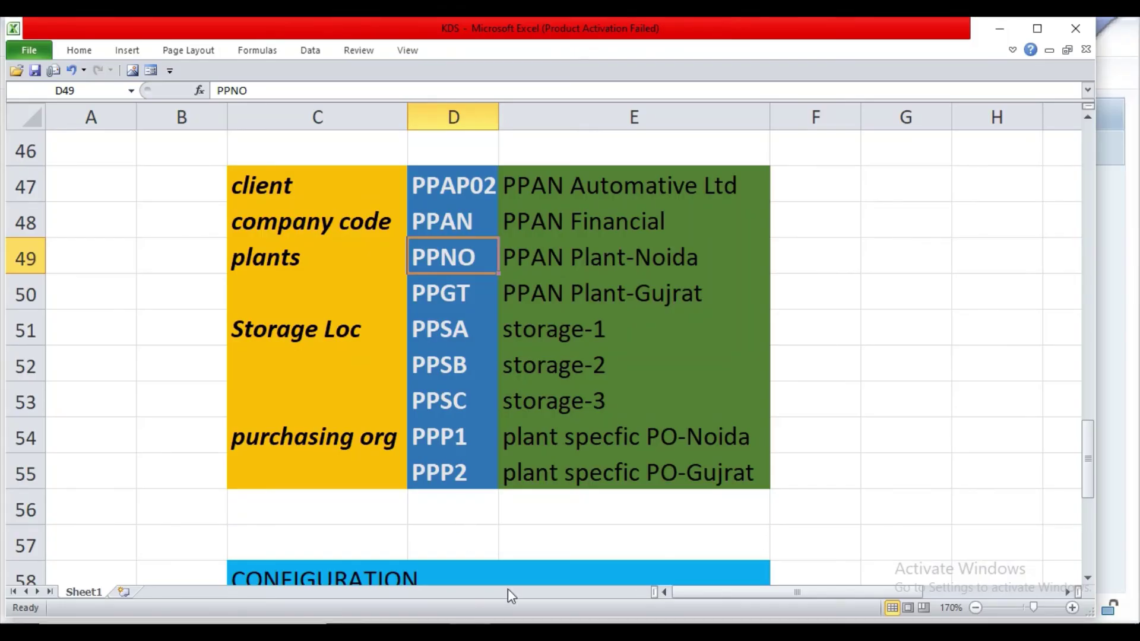
{"action": "mouse_move", "coordinate": [511, 621]}
{"action": "left_click", "coordinate": [563, 573]}
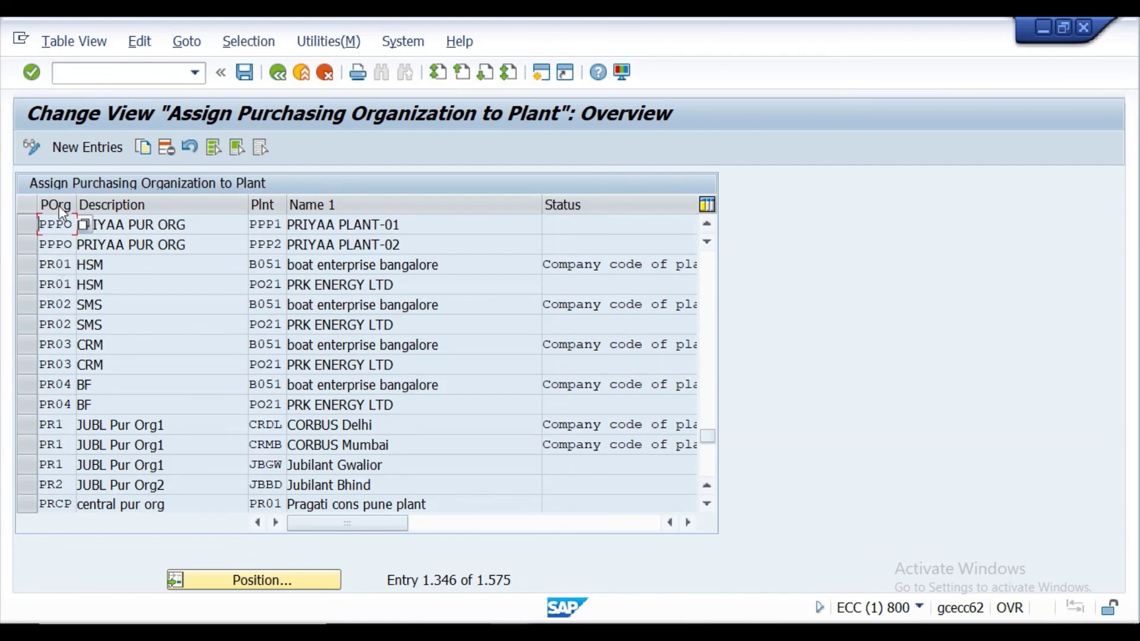
Add new rows PP01 for plant PPNO and PP02 for plant PPGT and validate them.
{"action": "left_click", "coordinate": [72, 156]}
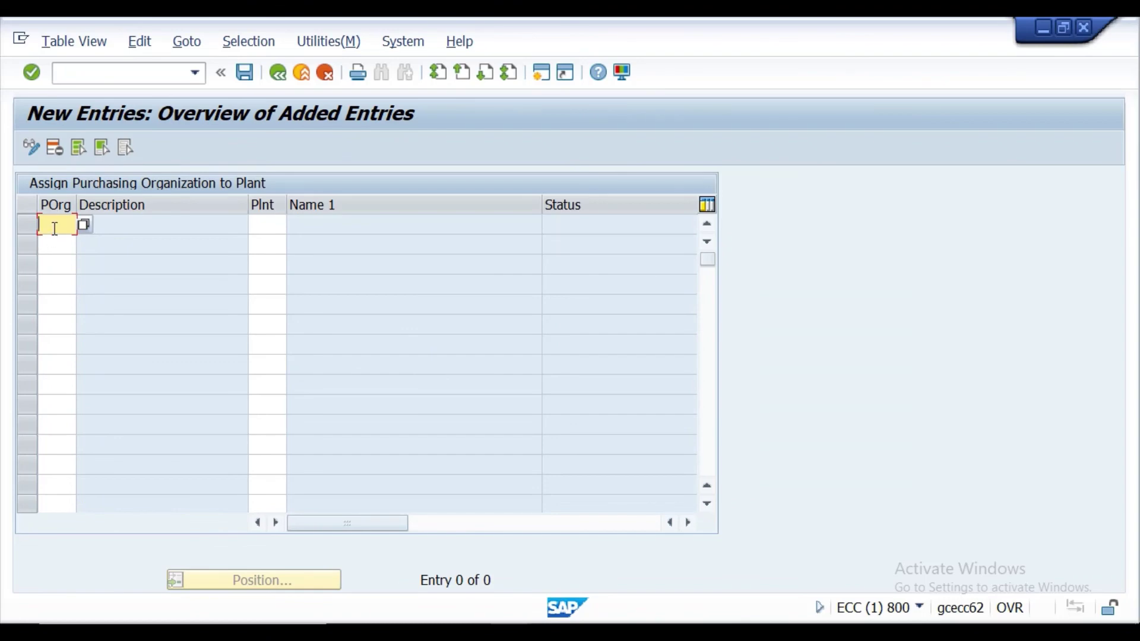
{"action": "type", "text": "PP"}
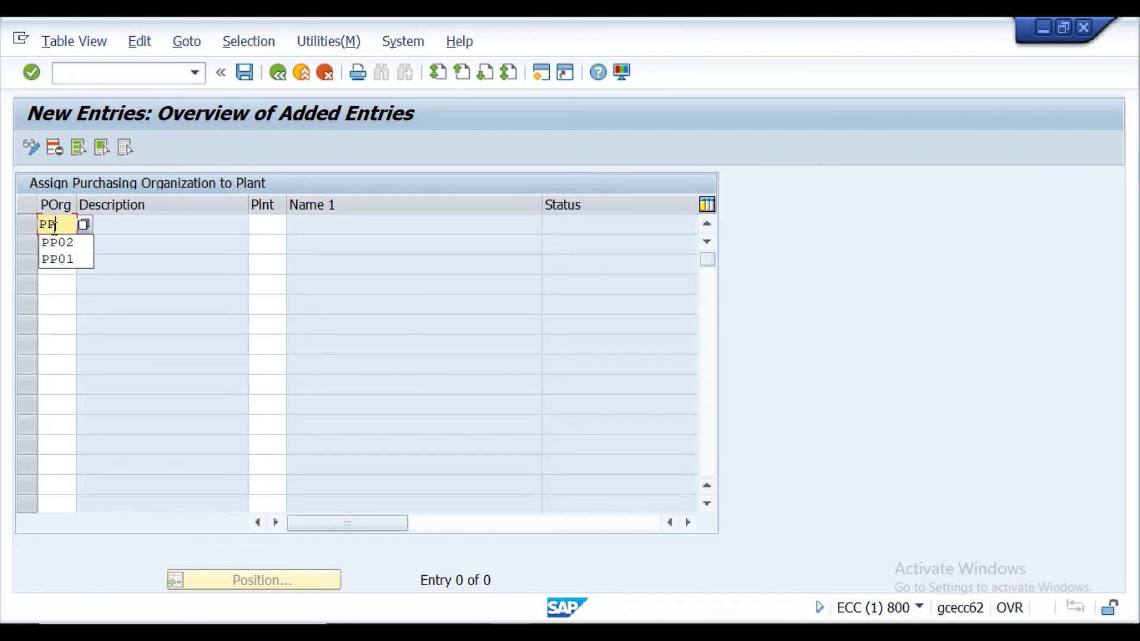
{"action": "type", "text": "01"}
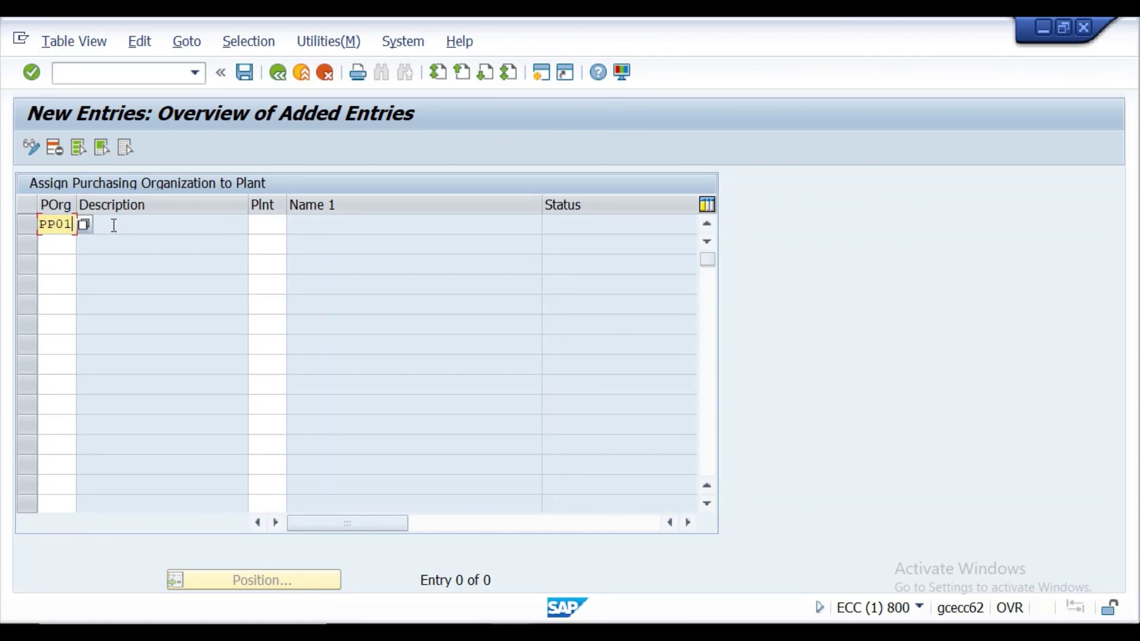
{"action": "left_click", "coordinate": [270, 226]}
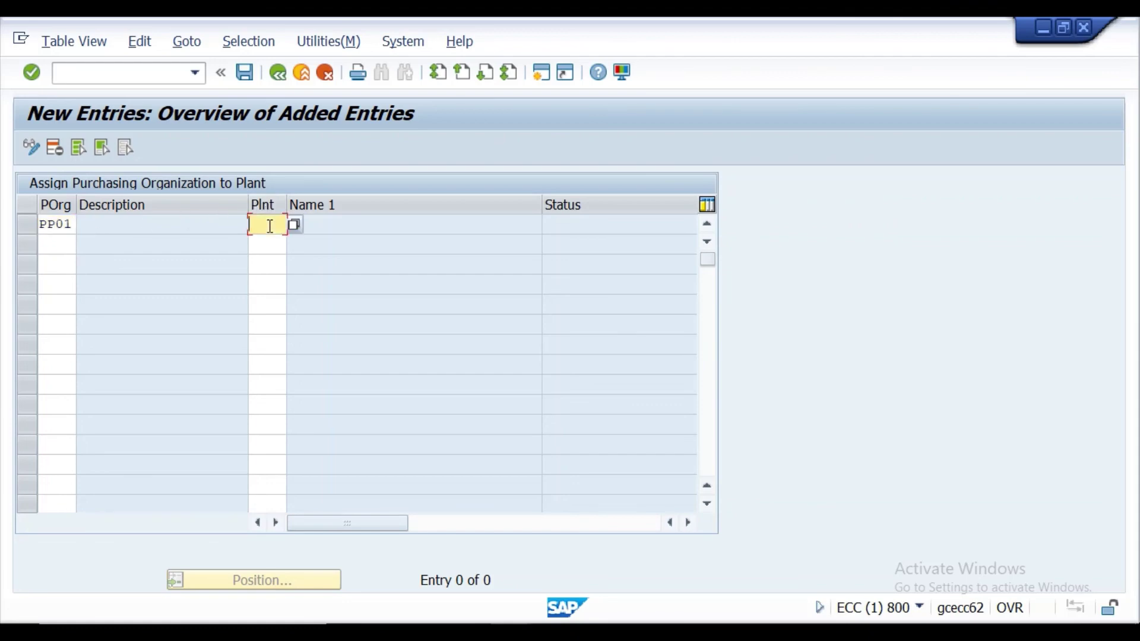
{"action": "type", "text": "PP"}
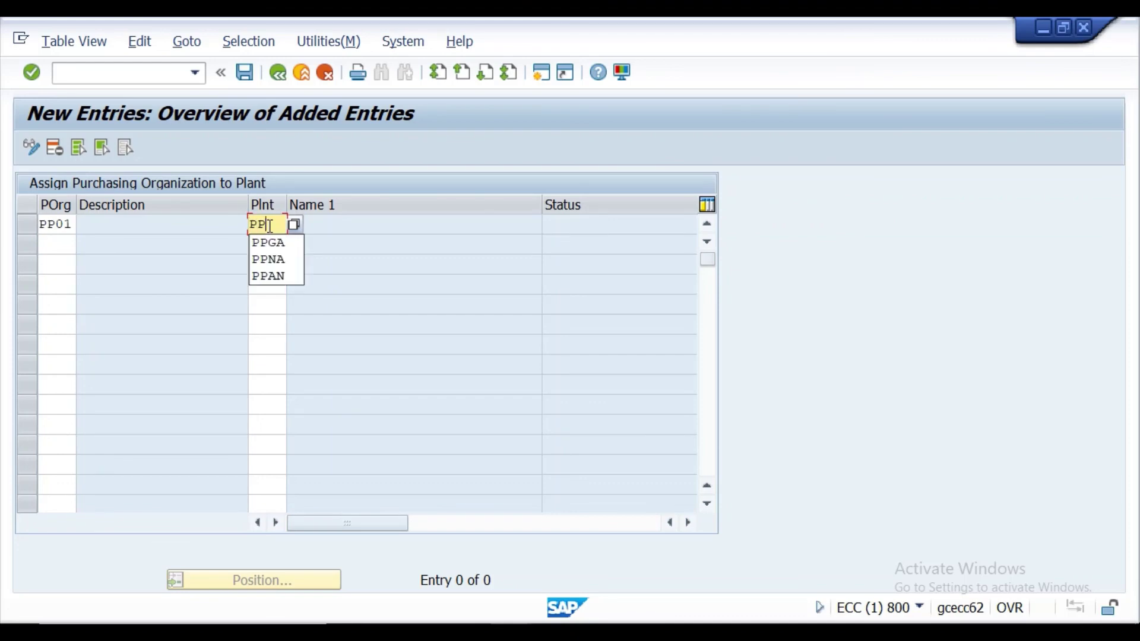
{"action": "type", "text": "M"}
{"action": "type", "text": "O"}
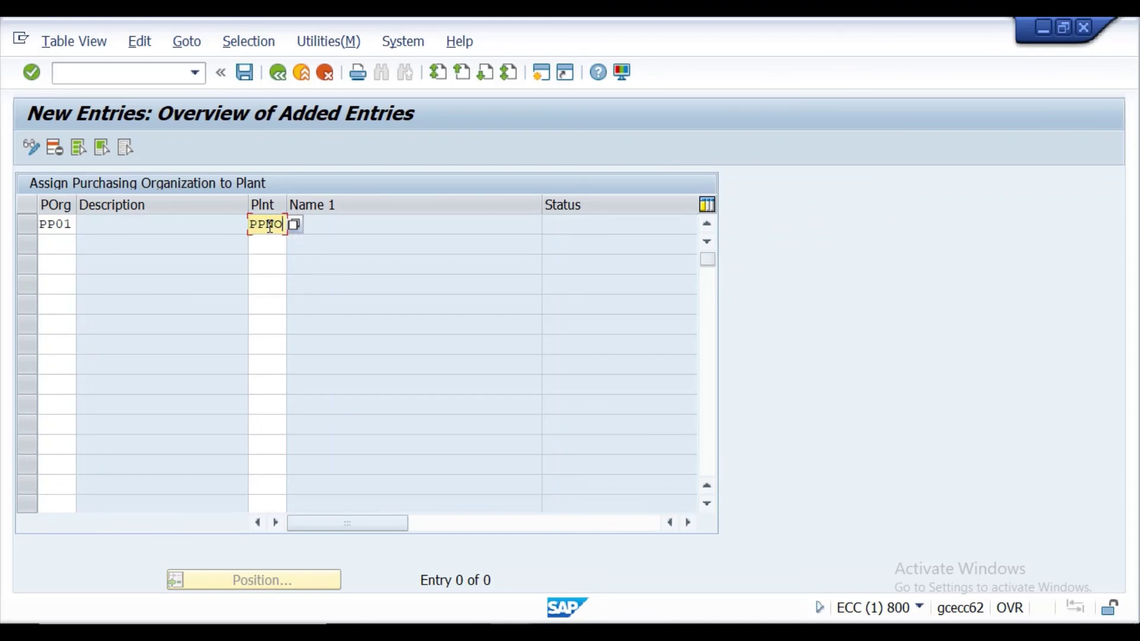
{"action": "left_click", "coordinate": [57, 245]}
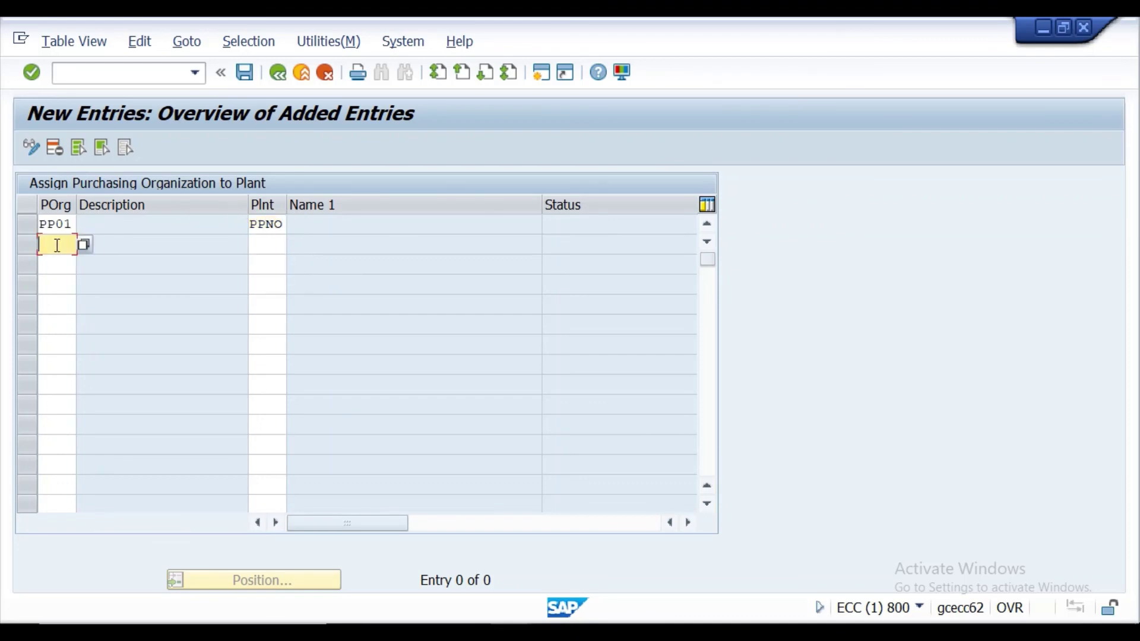
{"action": "type", "text": "PP02"}
{"action": "left_click", "coordinate": [269, 246]}
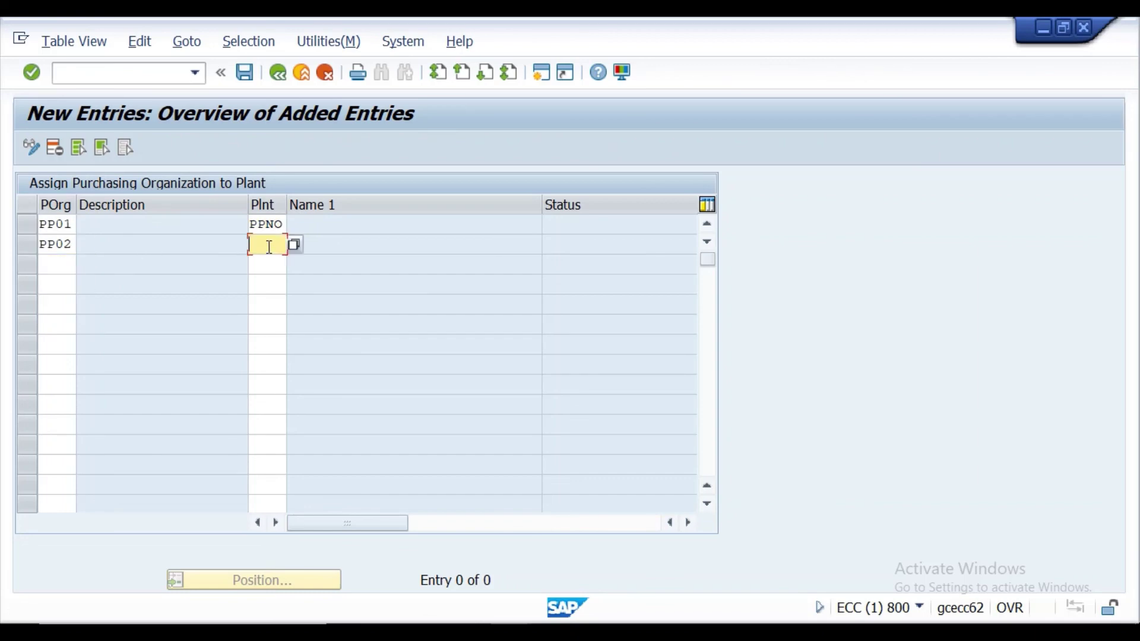
{"action": "type", "text": "PP"}
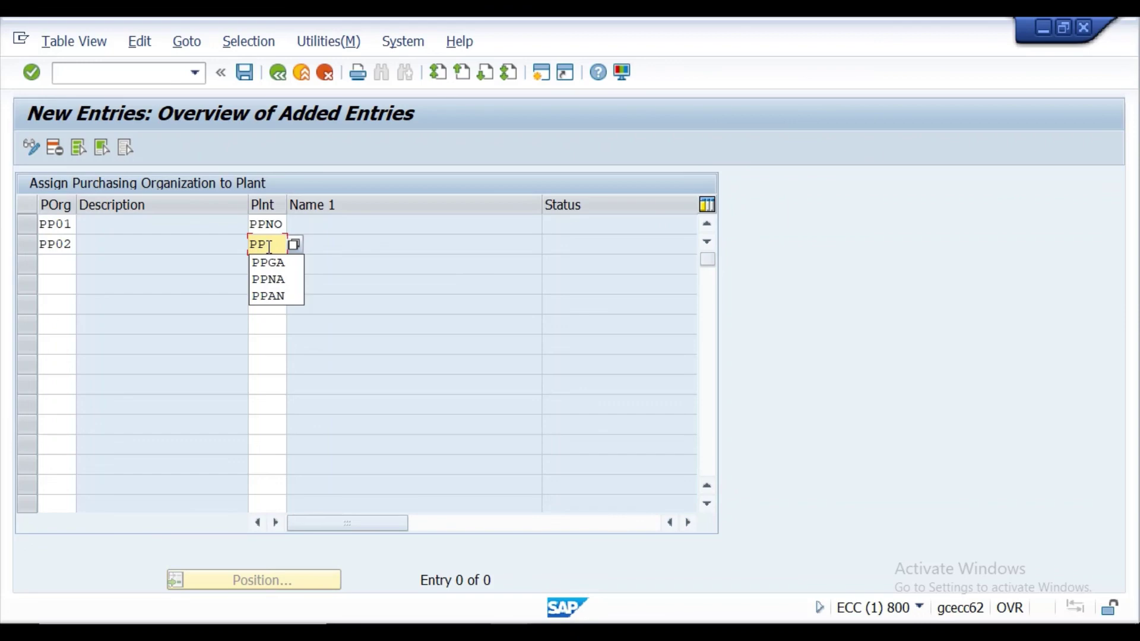
{"action": "type", "text": "GT"}
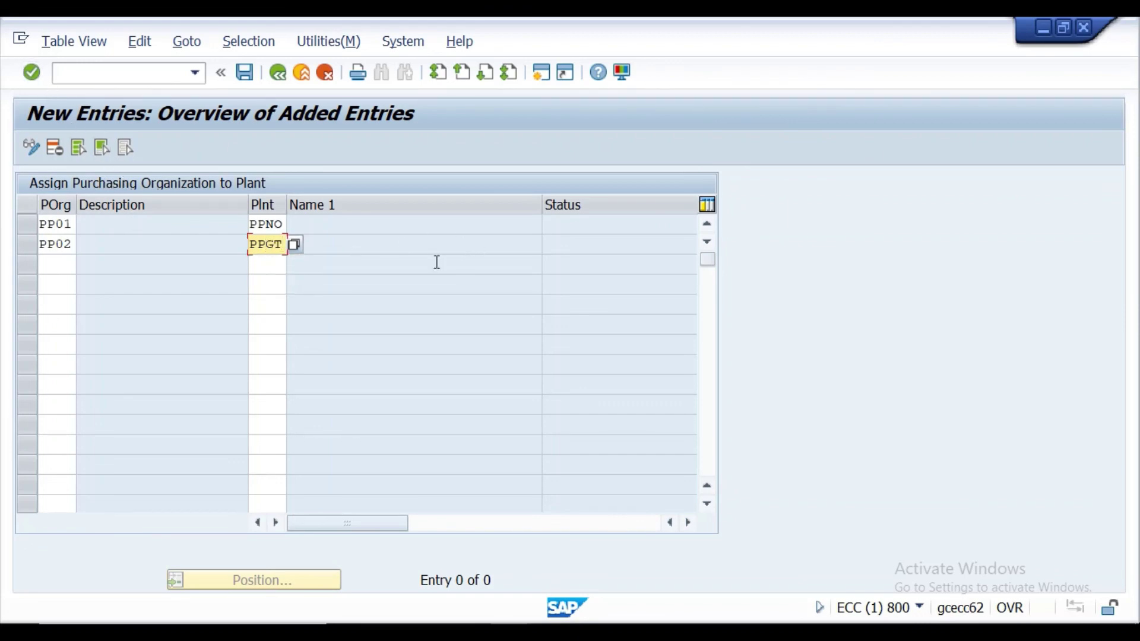
{"action": "left_click", "coordinate": [31, 72]}
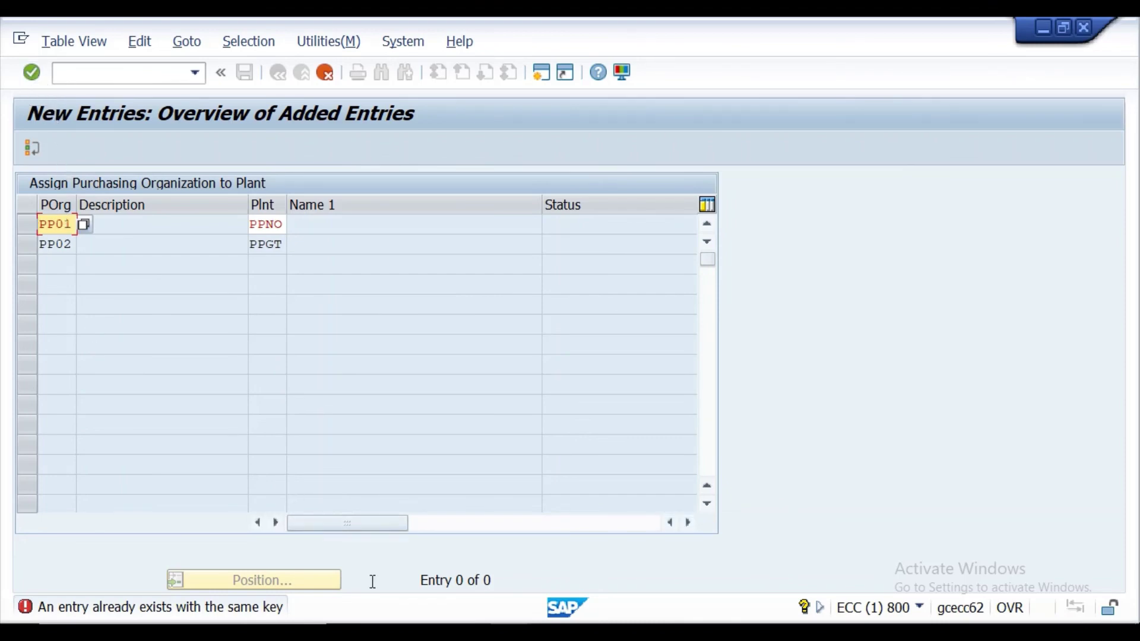
After rechecking Excel, change the purchasing orgs to PPP1 and PPP2 and confirm the rows.
{"action": "left_click", "coordinate": [465, 618]}
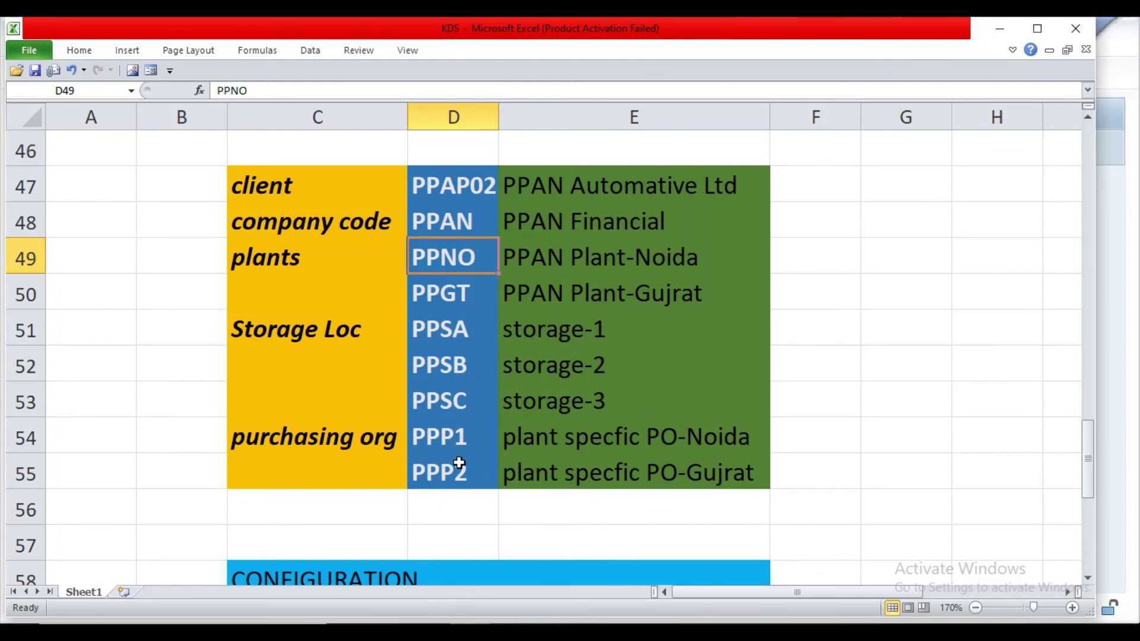
{"action": "left_click", "coordinate": [511, 630]}
{"action": "left_click", "coordinate": [567, 585]}
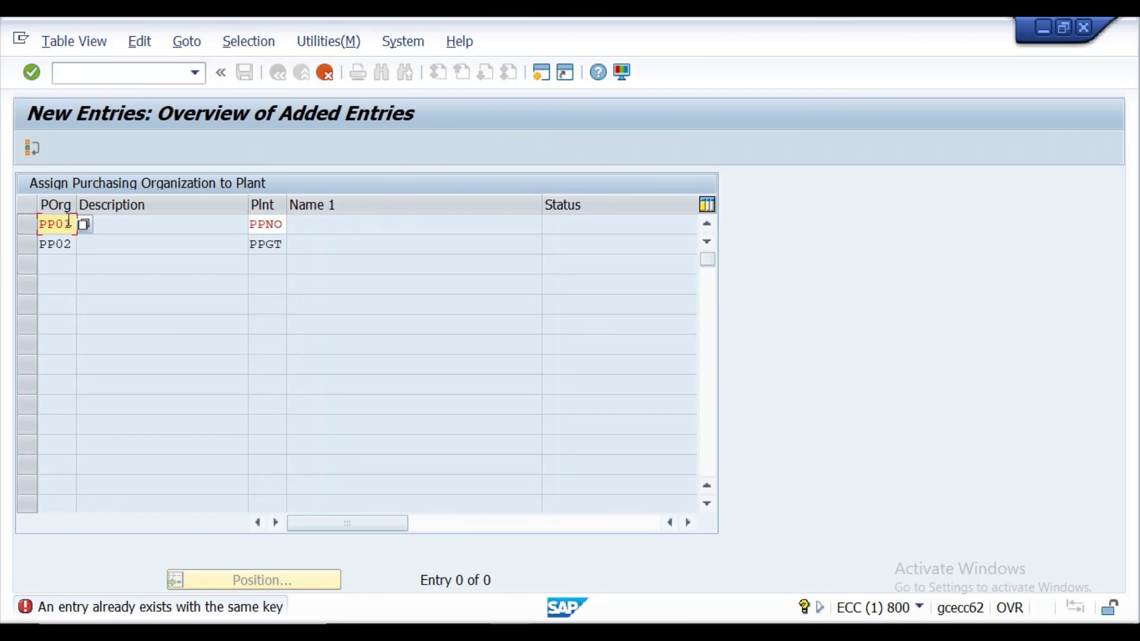
{"action": "key", "text": "BackSpace"}
{"action": "key", "text": "BackSpace"}
{"action": "left_click", "coordinate": [66, 243]}
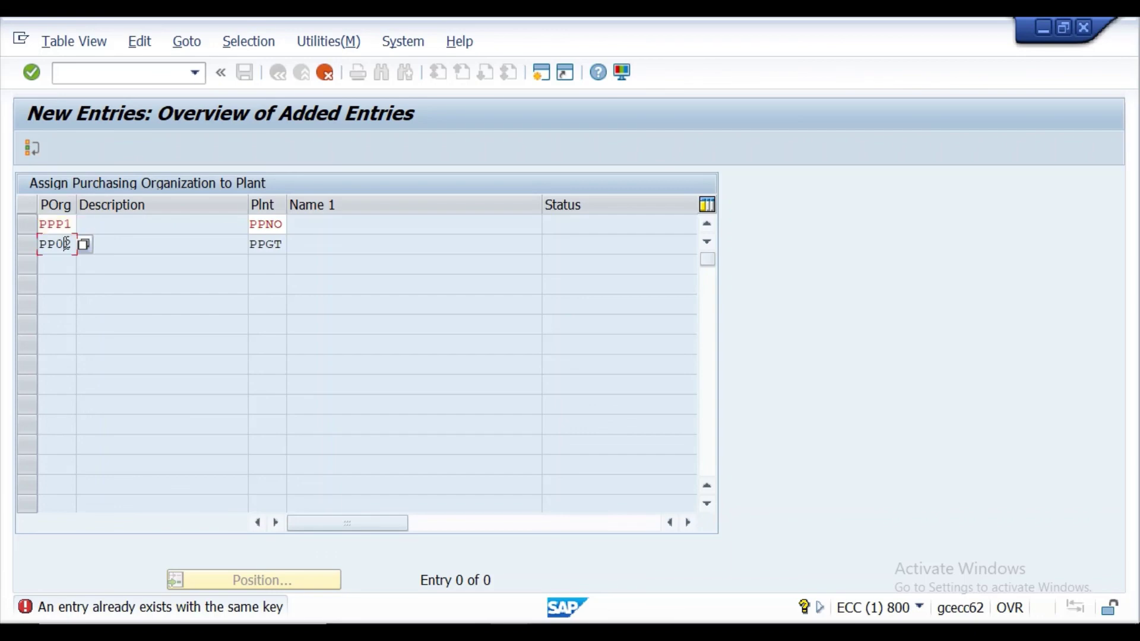
{"action": "left_click", "coordinate": [32, 72]}
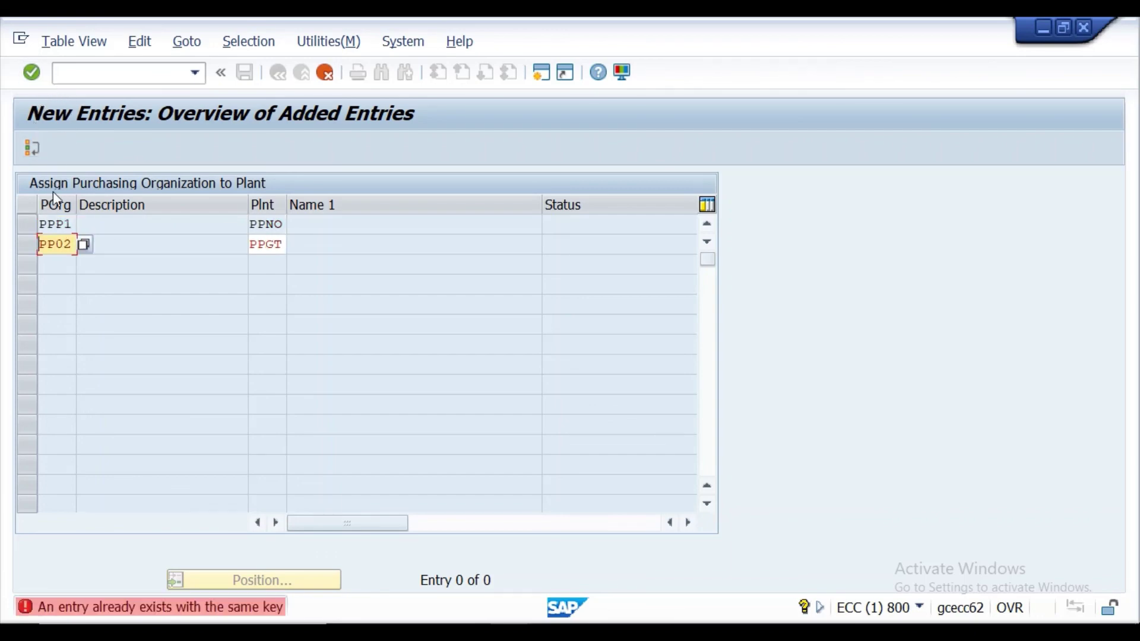
{"action": "key", "text": "BackSpace"}
{"action": "key", "text": "BackSpace"}
{"action": "key", "text": "BackSpace"}
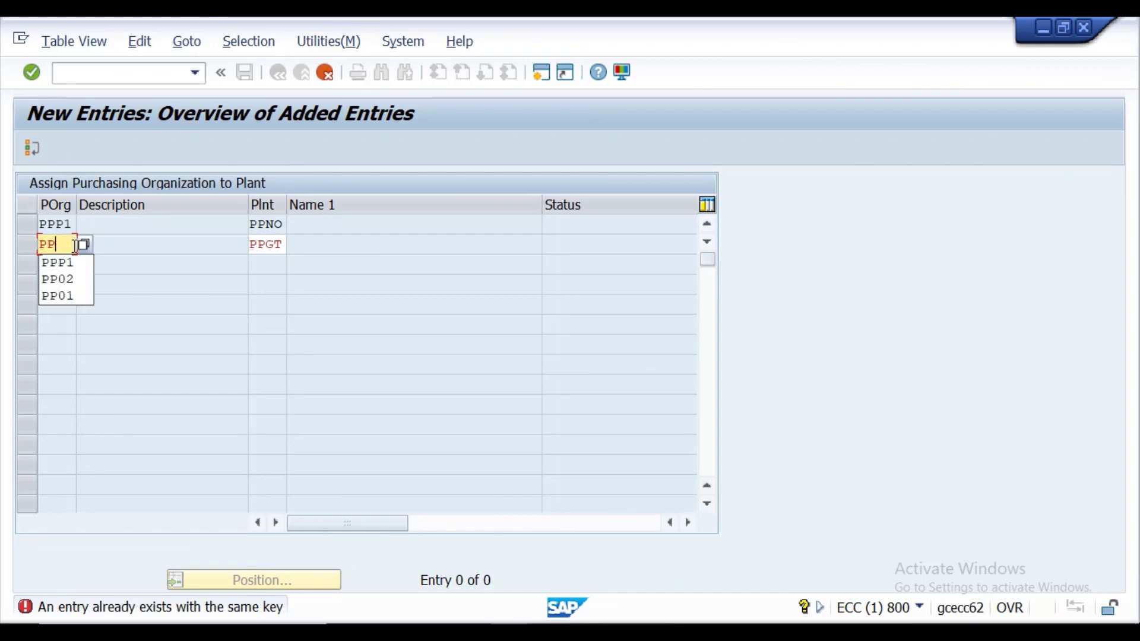
{"action": "type", "text": "PP"}
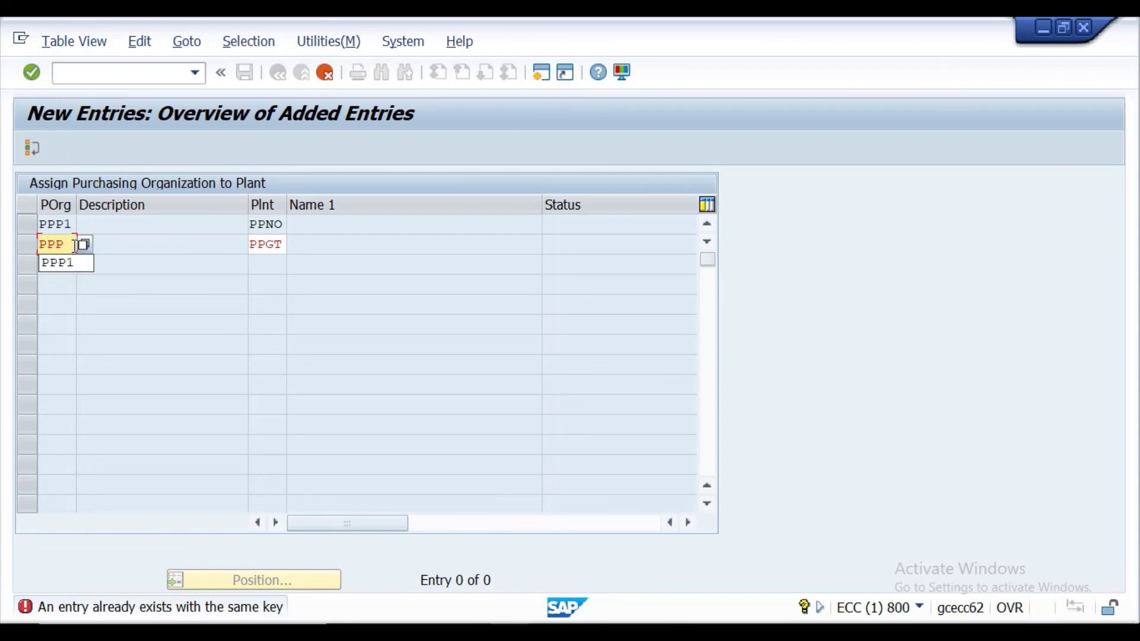
{"action": "type", "text": "2"}
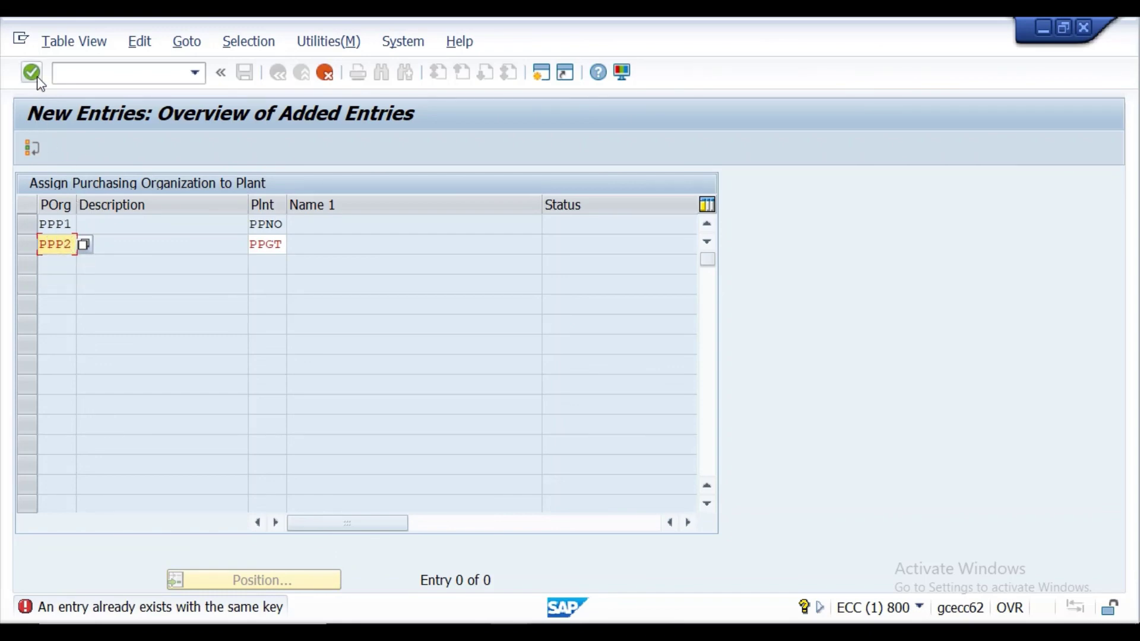
{"action": "left_click", "coordinate": [36, 76]}
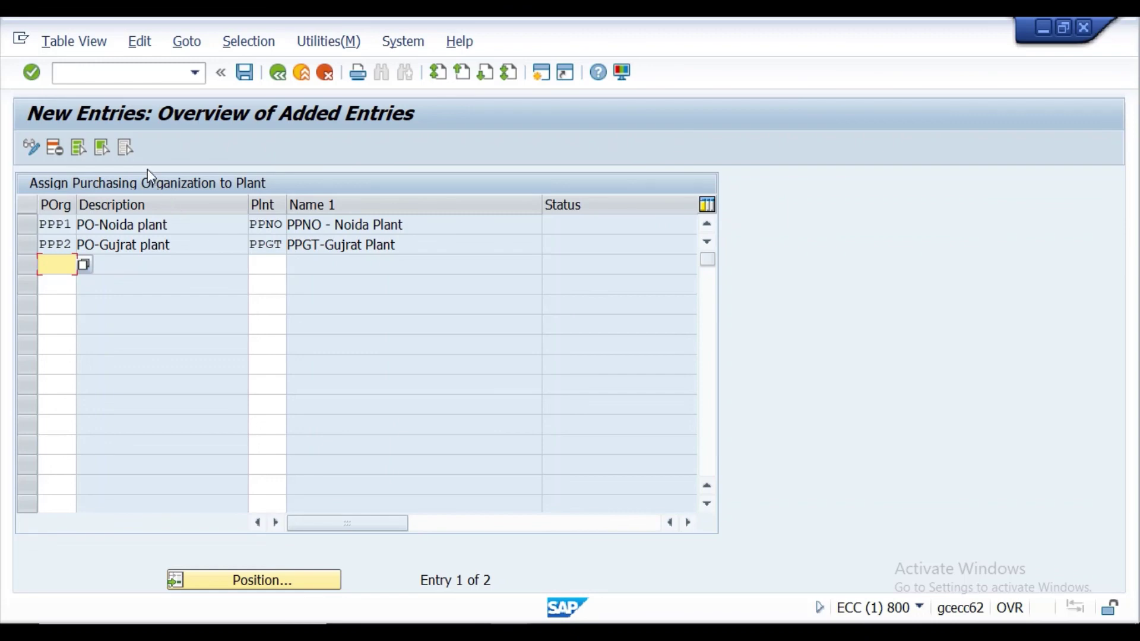
Save the PPP1–PPNO and PPP2–PPGT assignments under the customizing request, then log off with /NEX.
{"action": "left_click", "coordinate": [245, 74]}
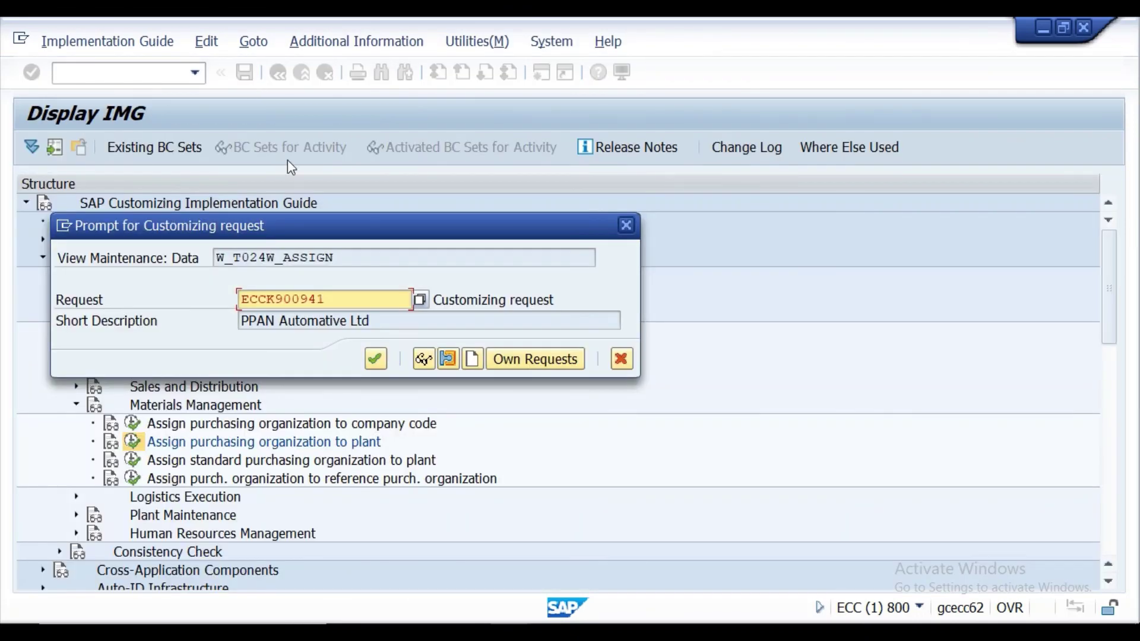
{"action": "left_click", "coordinate": [374, 362]}
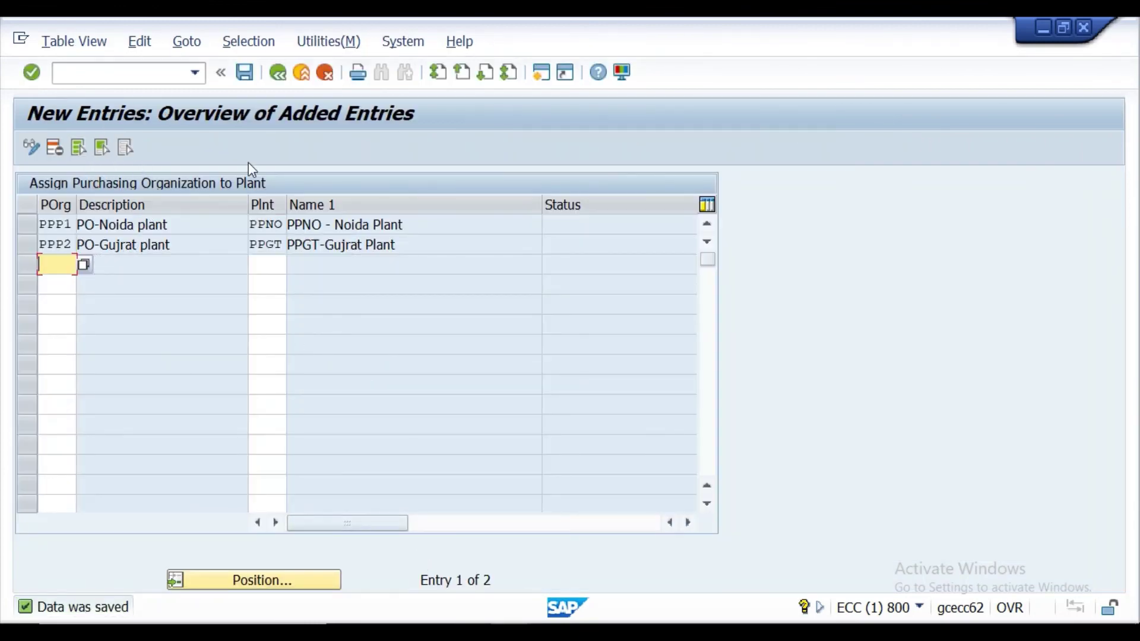
{"action": "left_click", "coordinate": [162, 73]}
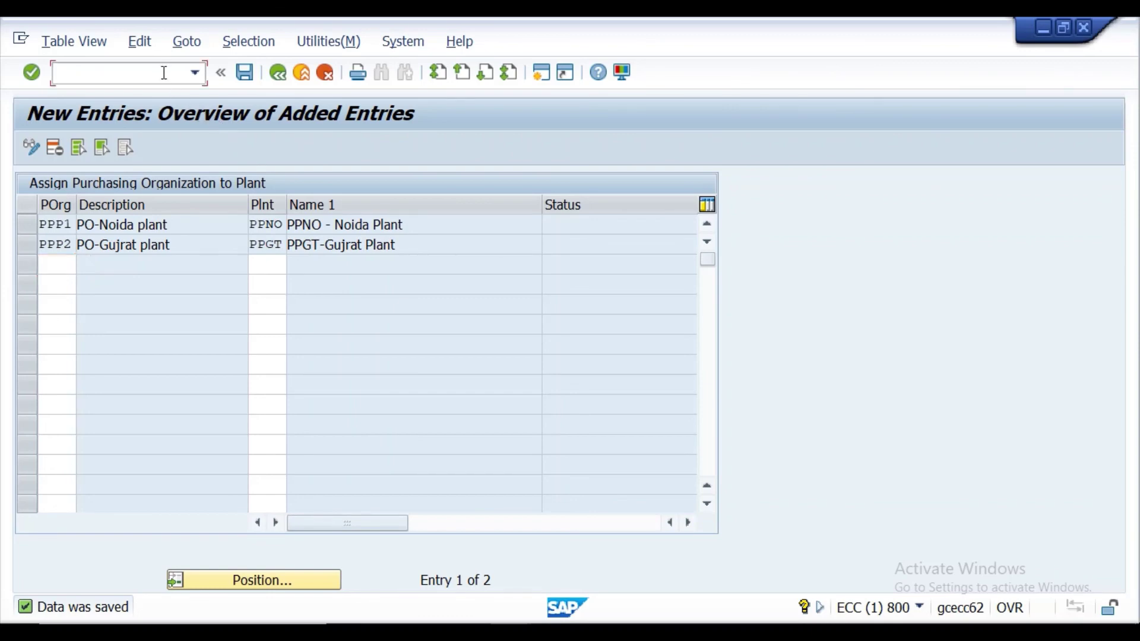
{"action": "type", "text": "/NEX"}
{"action": "key", "text": "Return"}
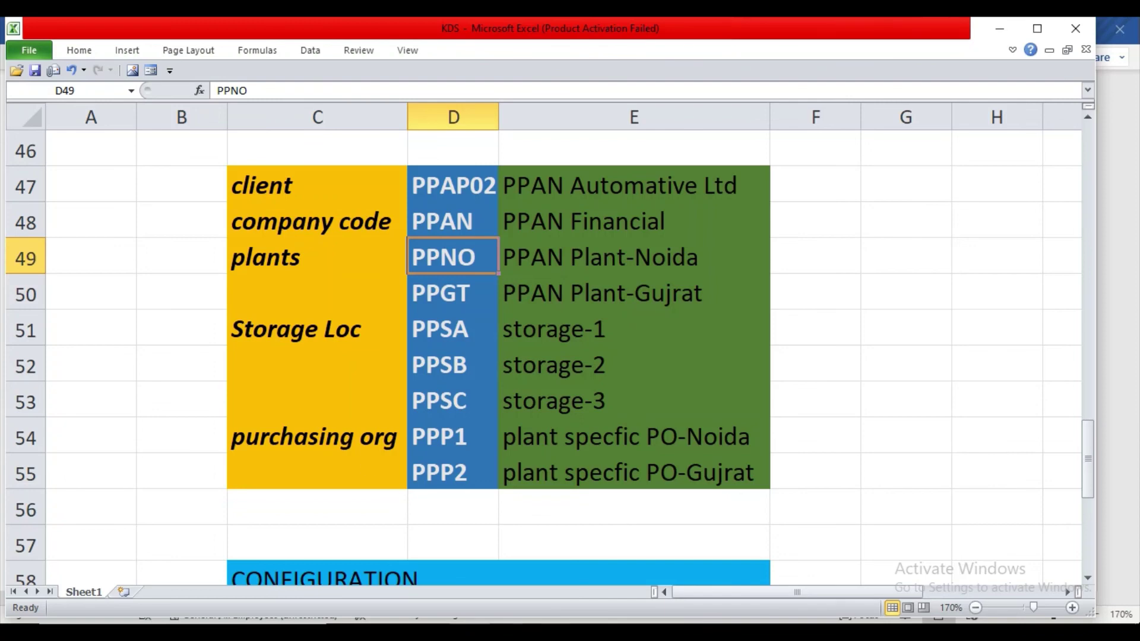
Switch to the Word lecture notes and skim the organisational unit define steps.
{"action": "key", "text": "alt+Tab"}
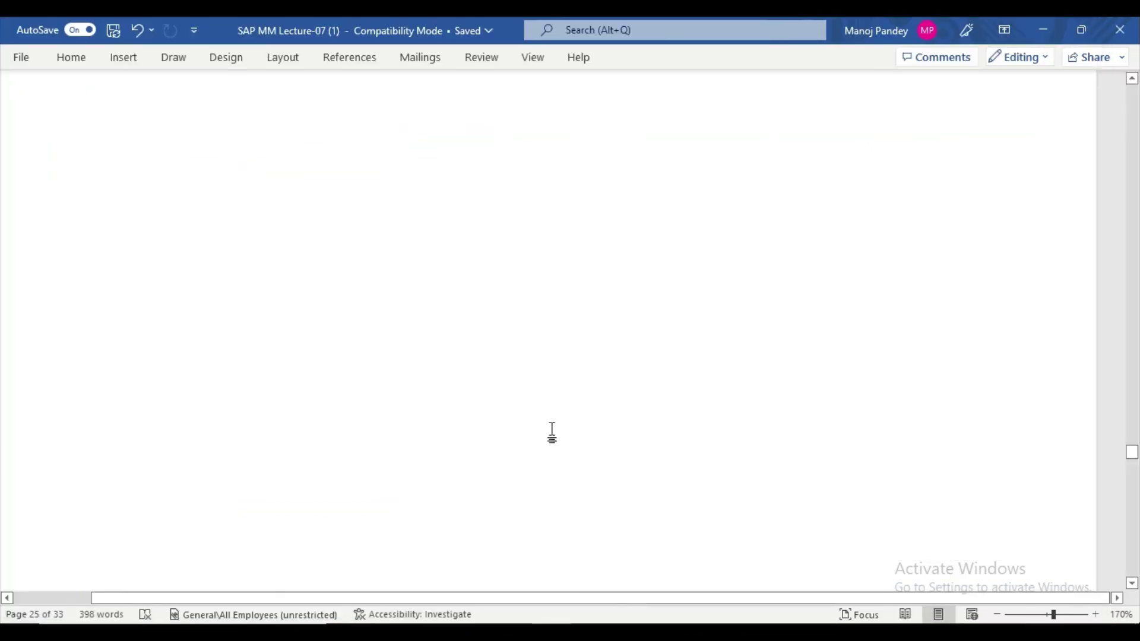
{"action": "scroll", "coordinate": [555, 402], "scroll_direction": "down", "scroll_amount": 1}
{"action": "scroll", "coordinate": [561, 389], "scroll_direction": "up", "scroll_amount": 3}
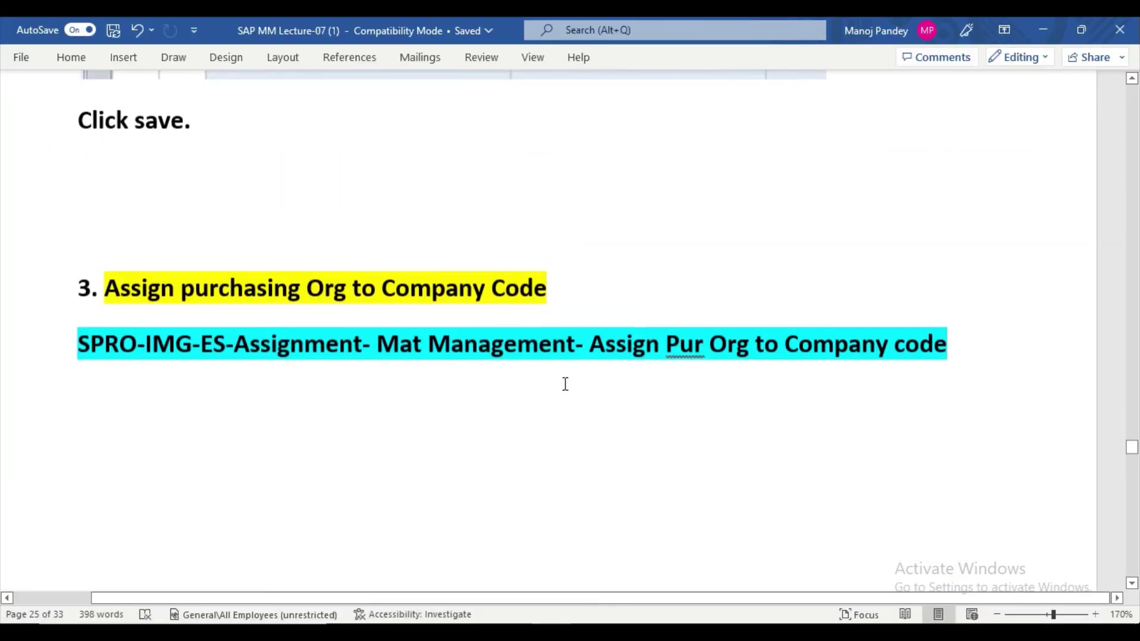
{"action": "scroll", "coordinate": [564, 384], "scroll_direction": "down", "scroll_amount": 1}
{"action": "scroll", "coordinate": [564, 384], "scroll_direction": "down", "scroll_amount": 3}
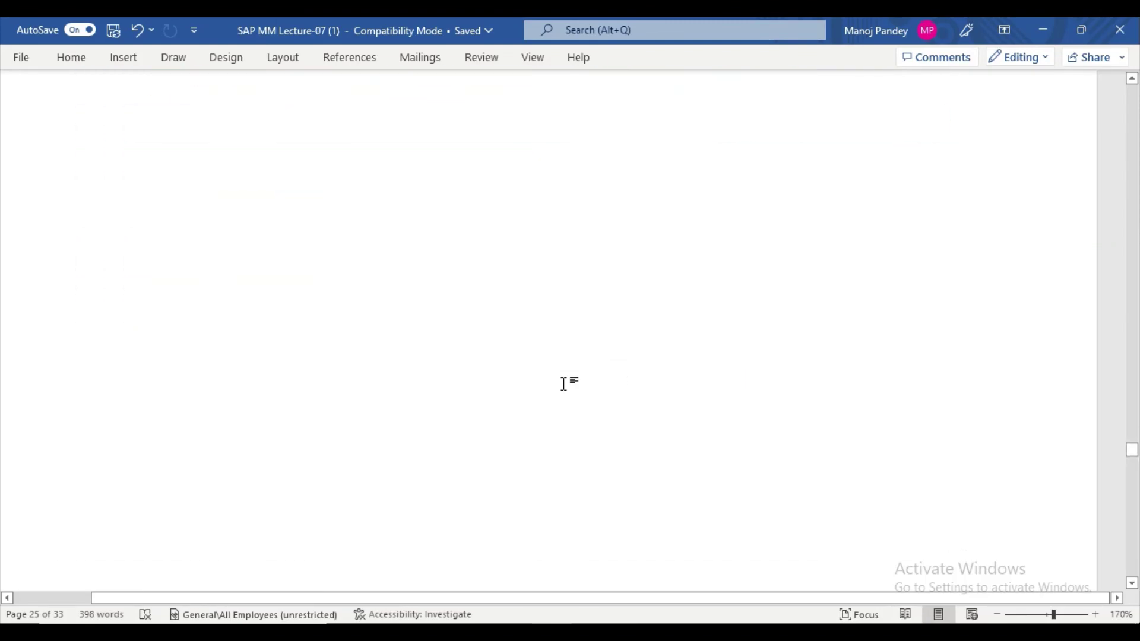
{"action": "scroll", "coordinate": [564, 383], "scroll_direction": "up", "scroll_amount": 5}
{"action": "scroll", "coordinate": [564, 383], "scroll_direction": "down", "scroll_amount": 3}
{"action": "scroll", "coordinate": [564, 383], "scroll_direction": "up", "scroll_amount": 10}
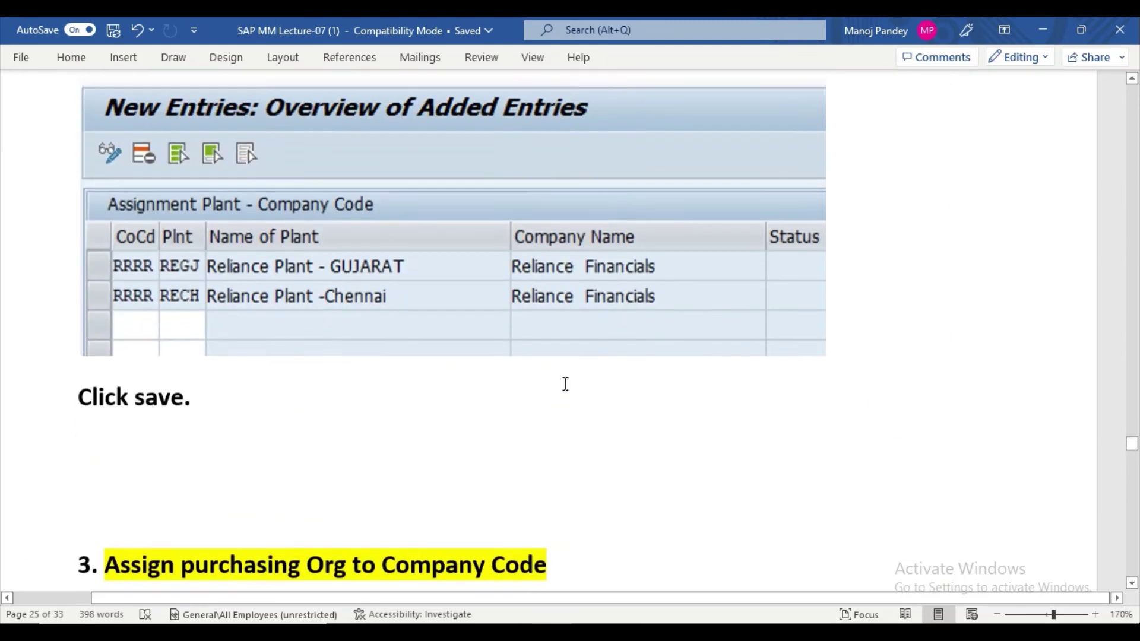
Move down to the Assignment Part and plant steps, then bring the KDS spreadsheet forward.
{"action": "left_click_drag", "start_coordinate": [1132, 445], "coordinate": [1136, 126]}
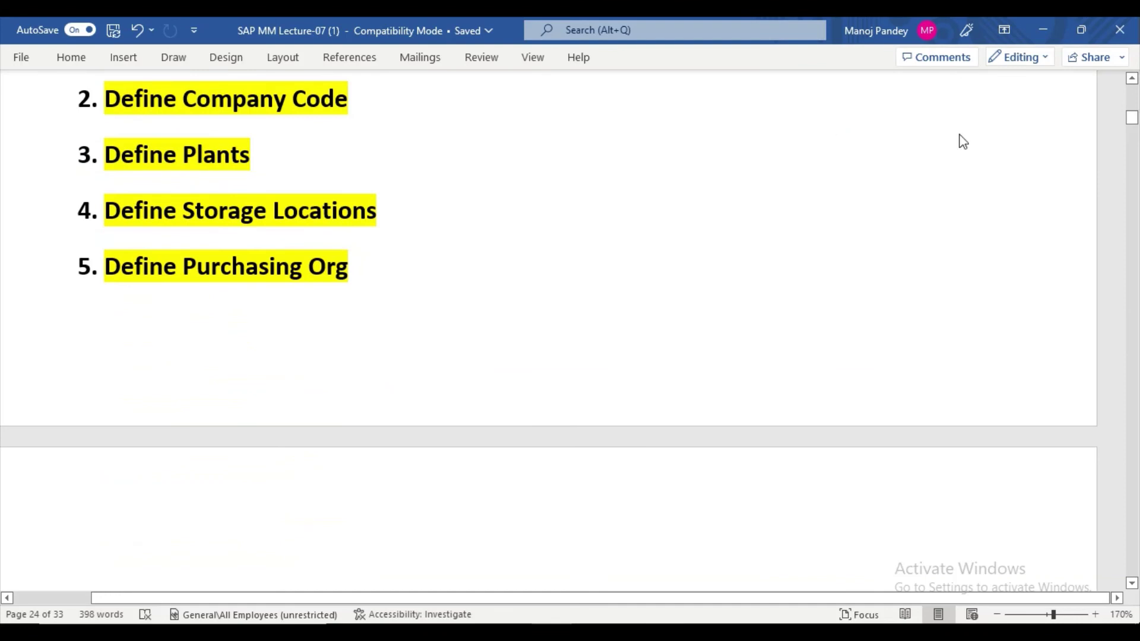
{"action": "left_click", "coordinate": [1131, 78]}
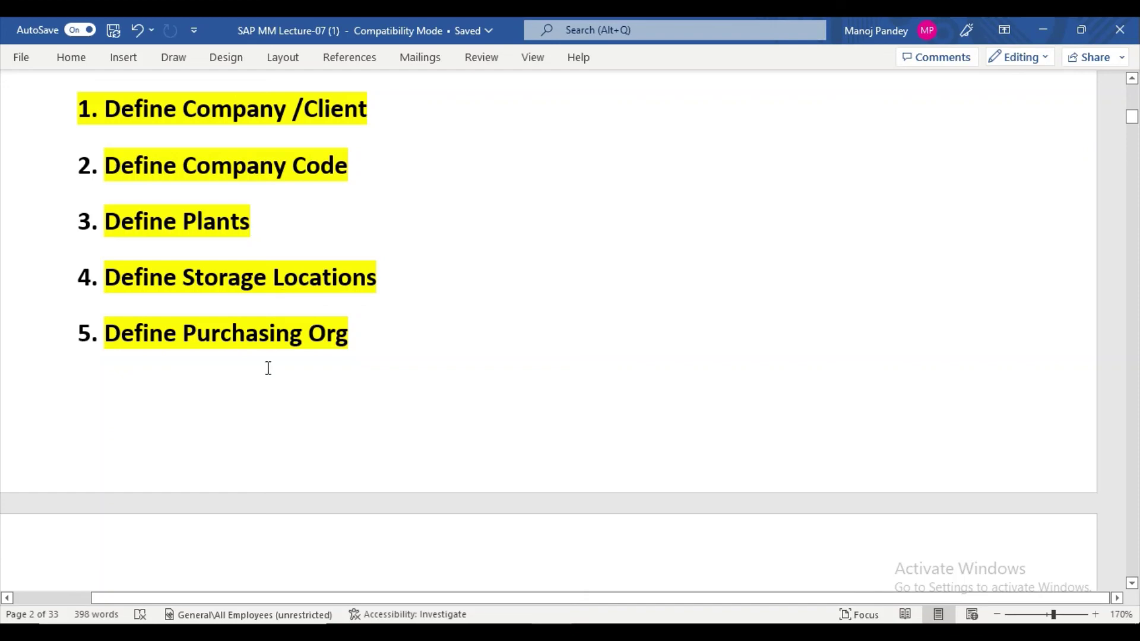
{"action": "scroll", "coordinate": [287, 356], "scroll_direction": "down", "scroll_amount": 10}
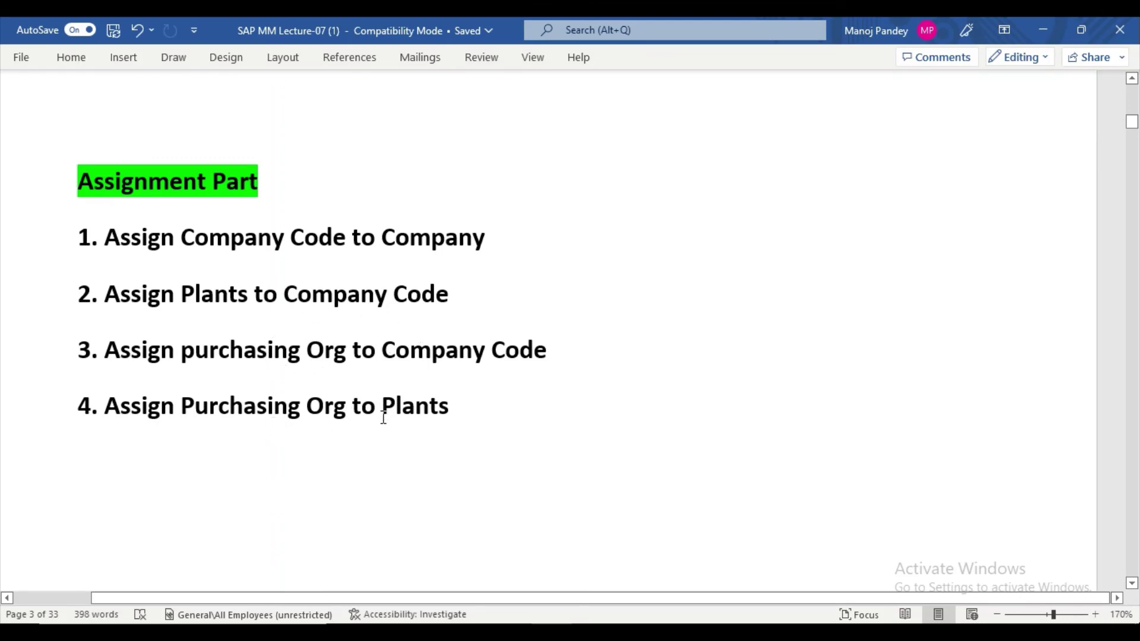
{"action": "scroll", "coordinate": [361, 445], "scroll_direction": "down", "scroll_amount": 6}
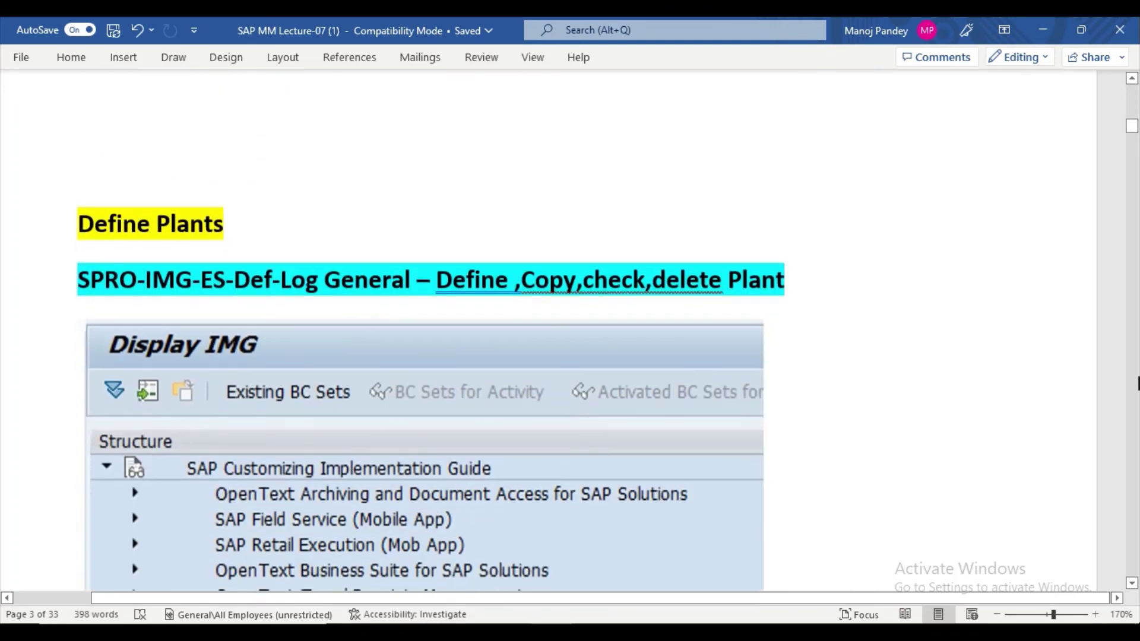
{"action": "scroll", "coordinate": [682, 368], "scroll_direction": "down", "scroll_amount": 12}
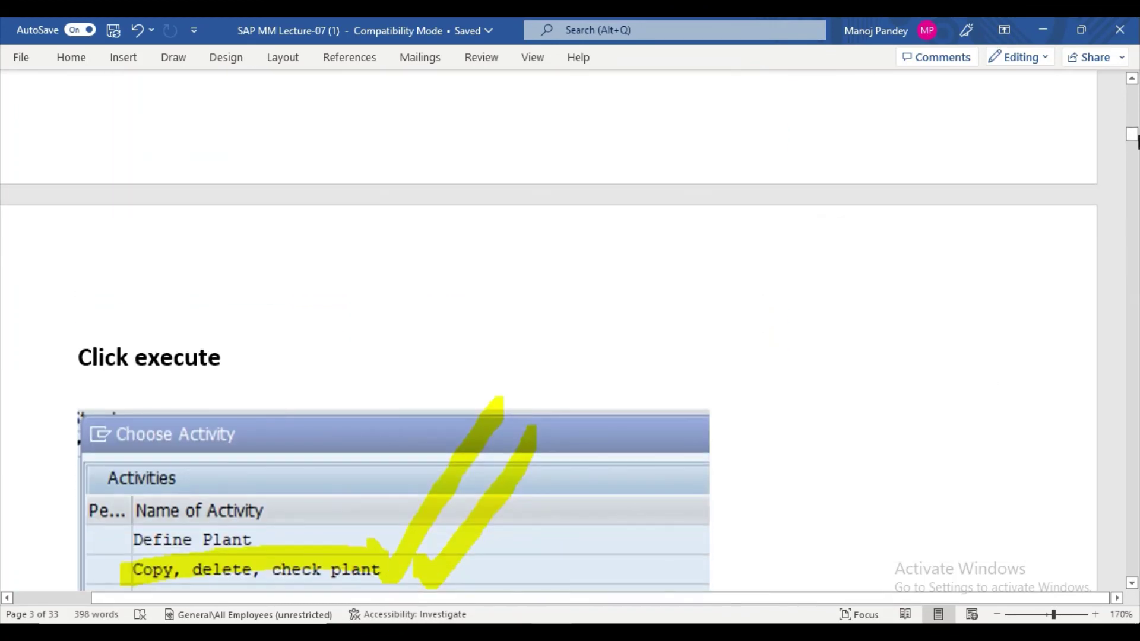
{"action": "left_click_drag", "start_coordinate": [1134, 140], "coordinate": [1112, 315]}
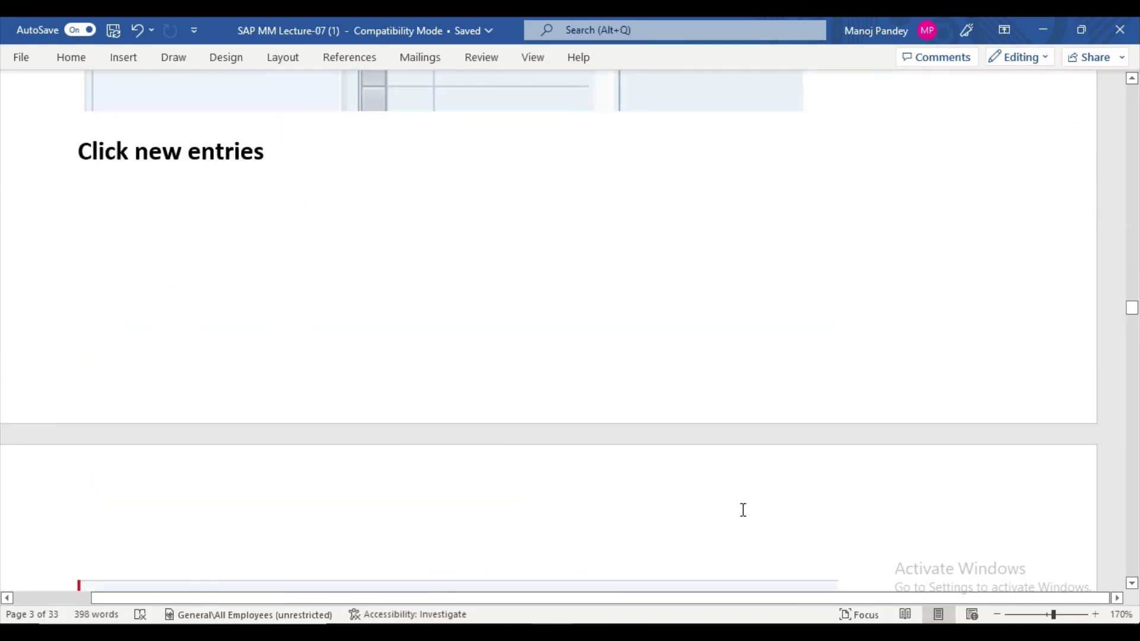
{"action": "key", "text": "alt+Tab"}
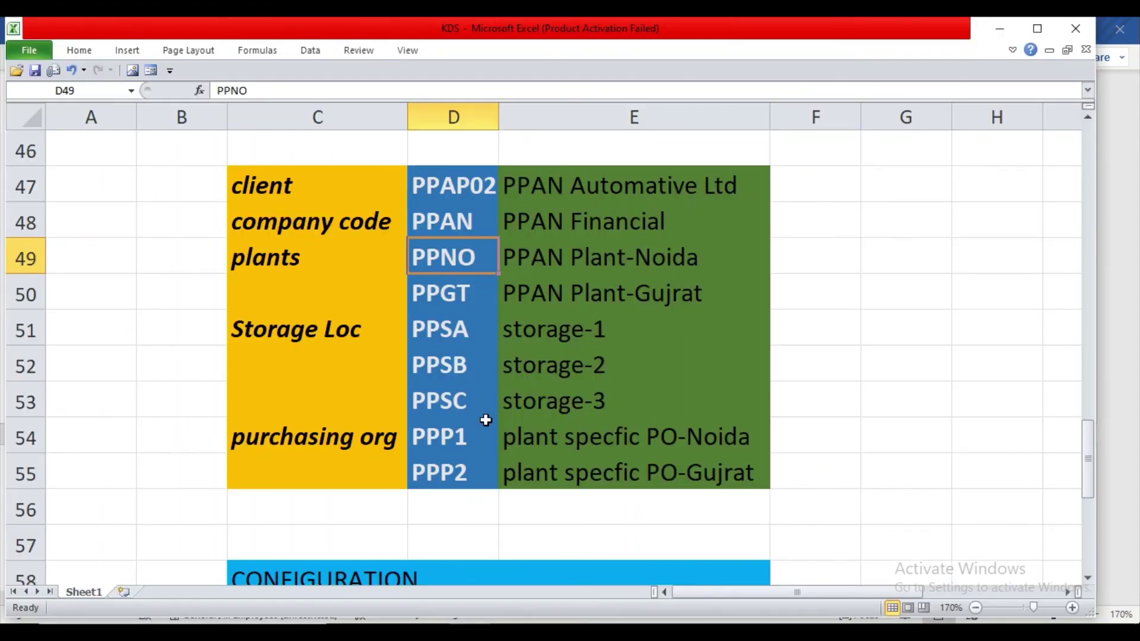
Check the codes on the KDS sheet: client PPAP02, company code PPAN, plant PPNO, purchasing orgs.
{"action": "left_click", "coordinate": [444, 188]}
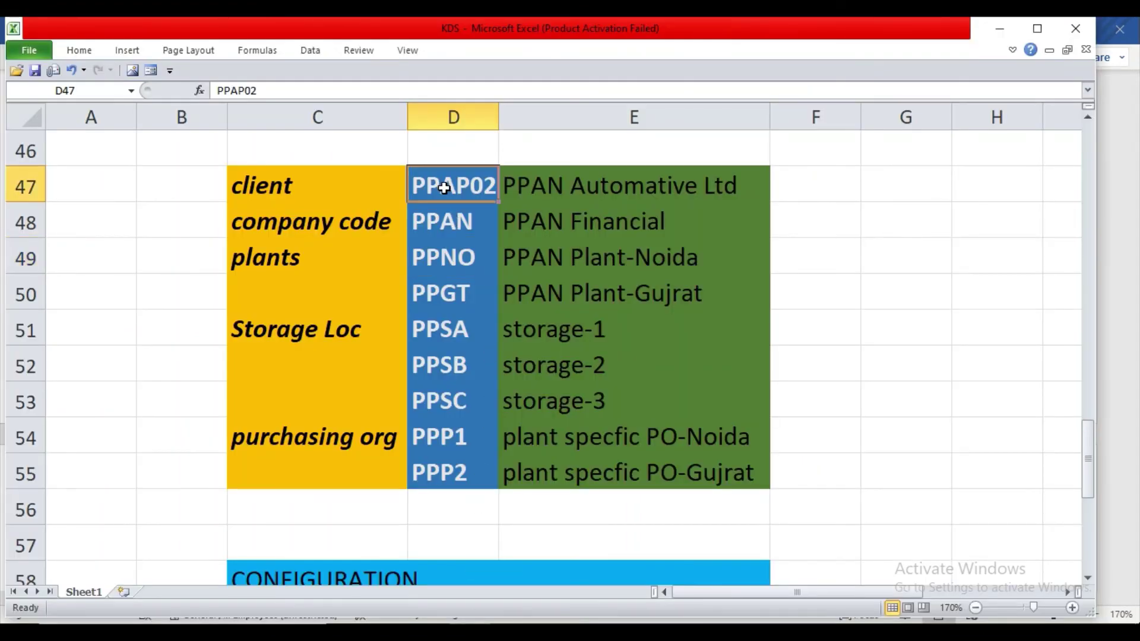
{"action": "left_click", "coordinate": [451, 224]}
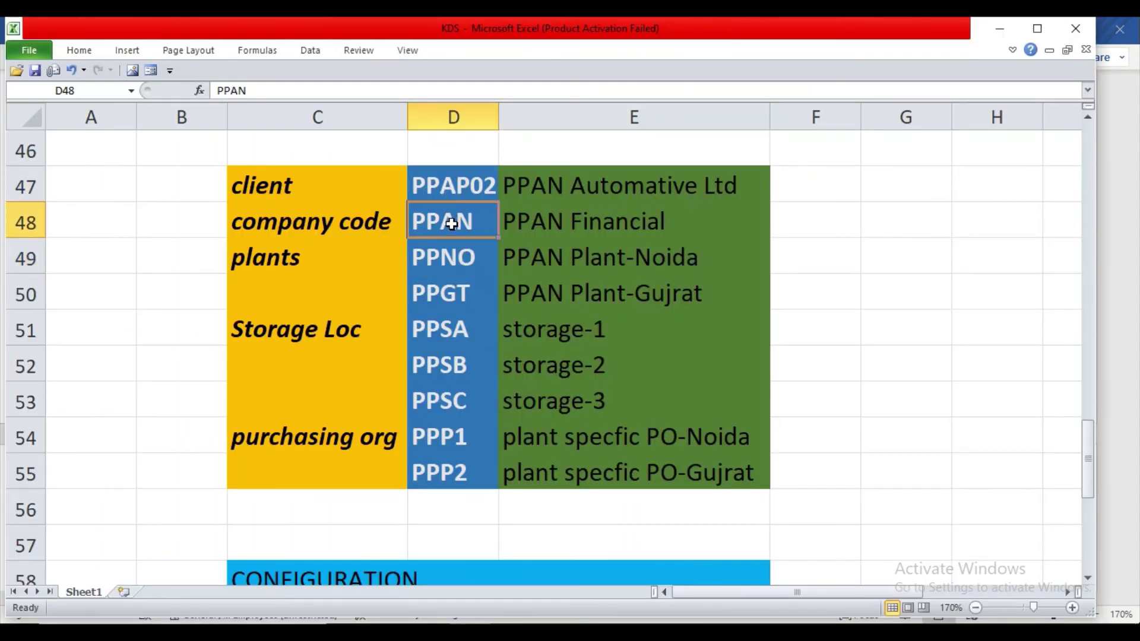
{"action": "left_click", "coordinate": [459, 264]}
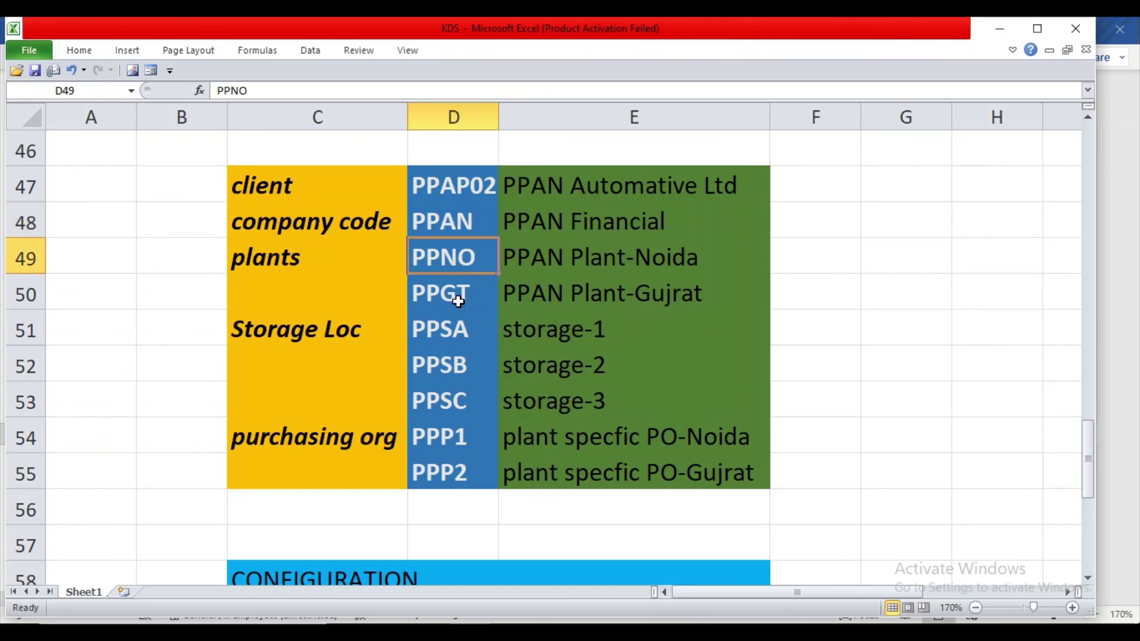
{"action": "scroll", "coordinate": [457, 302], "scroll_direction": "down", "scroll_amount": 1}
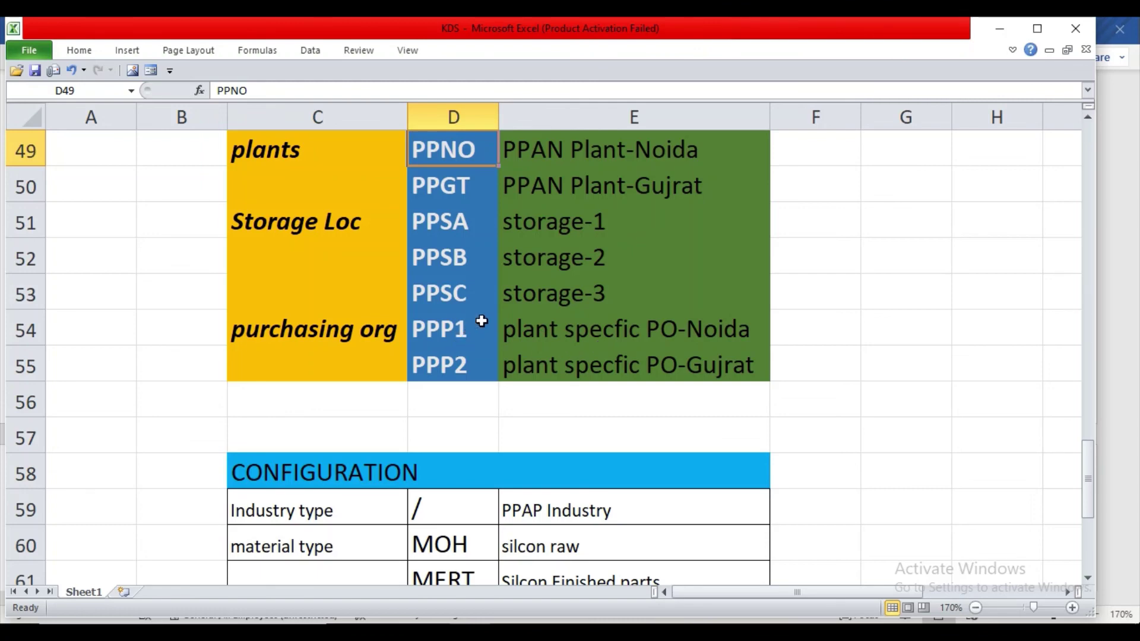
{"action": "scroll", "coordinate": [481, 320], "scroll_direction": "up", "scroll_amount": 1}
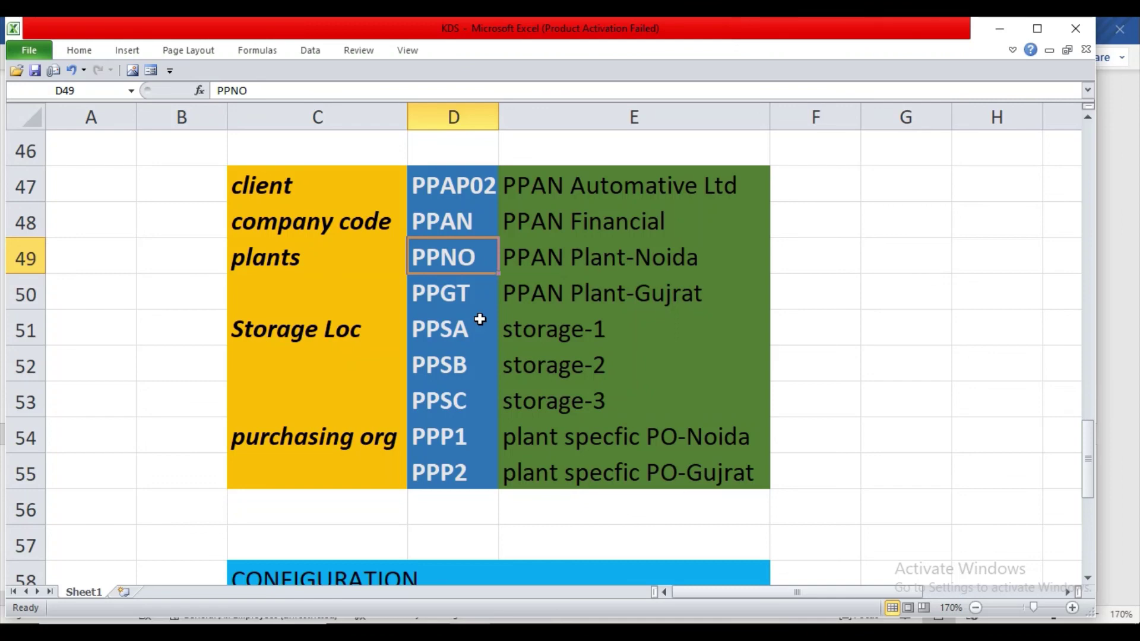
{"action": "scroll", "coordinate": [480, 319], "scroll_direction": "down", "scroll_amount": 1}
{"action": "scroll", "coordinate": [480, 319], "scroll_direction": "down", "scroll_amount": 1}
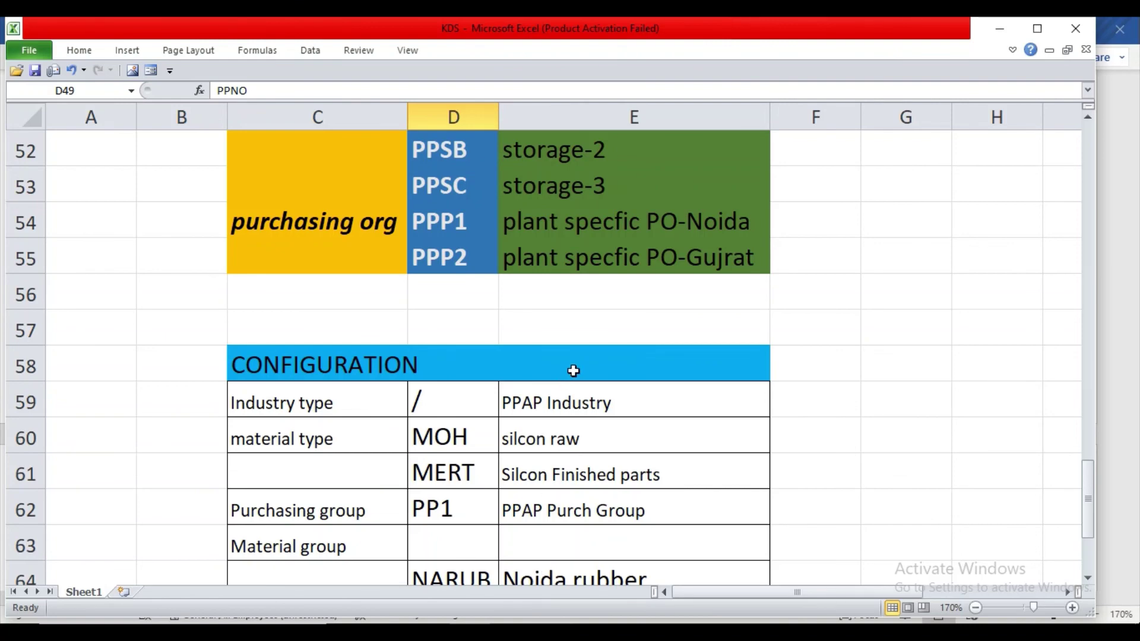
{"action": "scroll", "coordinate": [573, 371], "scroll_direction": "up", "scroll_amount": 3}
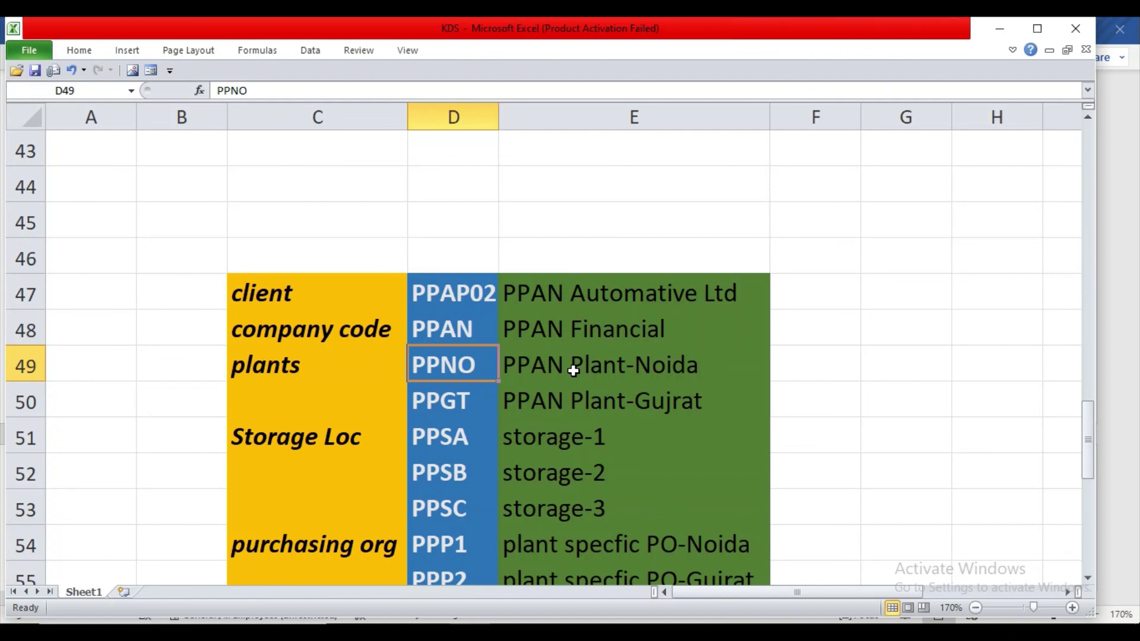
{"action": "scroll", "coordinate": [573, 371], "scroll_direction": "down", "scroll_amount": 1}
Glance back at the Word notes, then return to the SAP Easy Access screen.
{"action": "key", "text": "alt+Tab"}
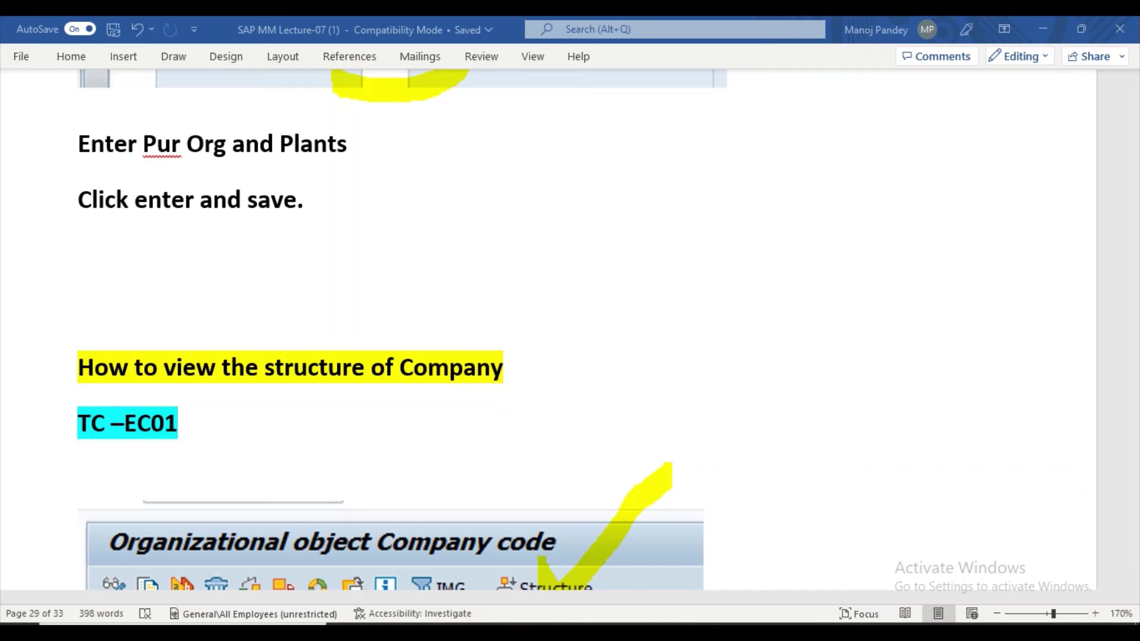
{"action": "mouse_move", "coordinate": [590, 624]}
{"action": "left_click", "coordinate": [686, 543]}
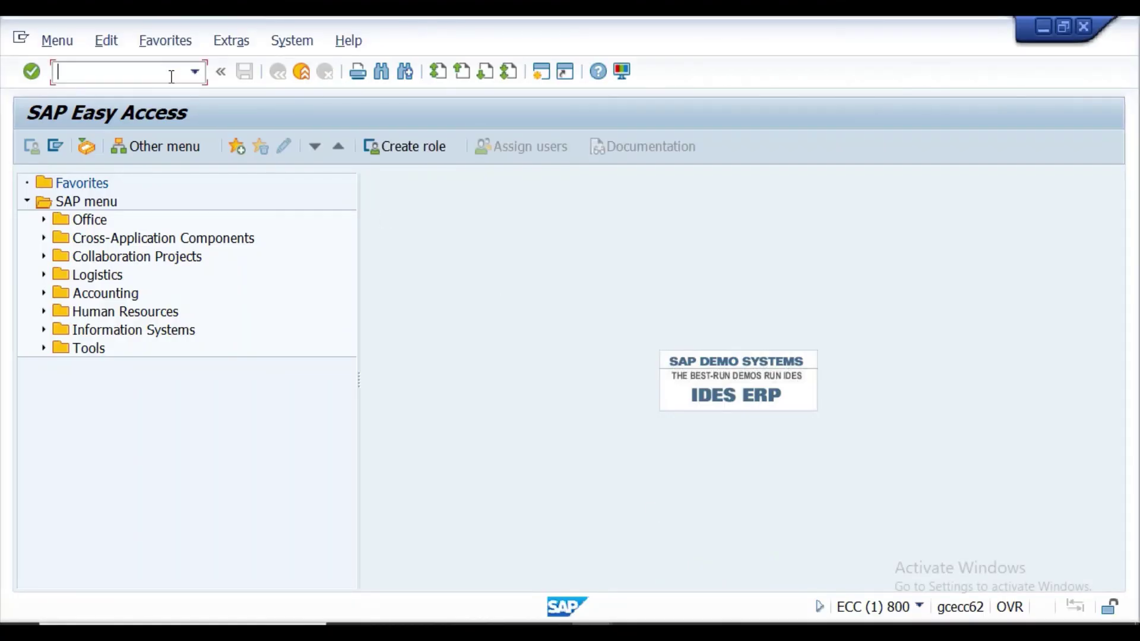
Run EC01 and open Structure > Navigation, listing company codes from 0001 SAP A.G. onward.
{"action": "type", "text": "EC01"}
{"action": "key", "text": "Return"}
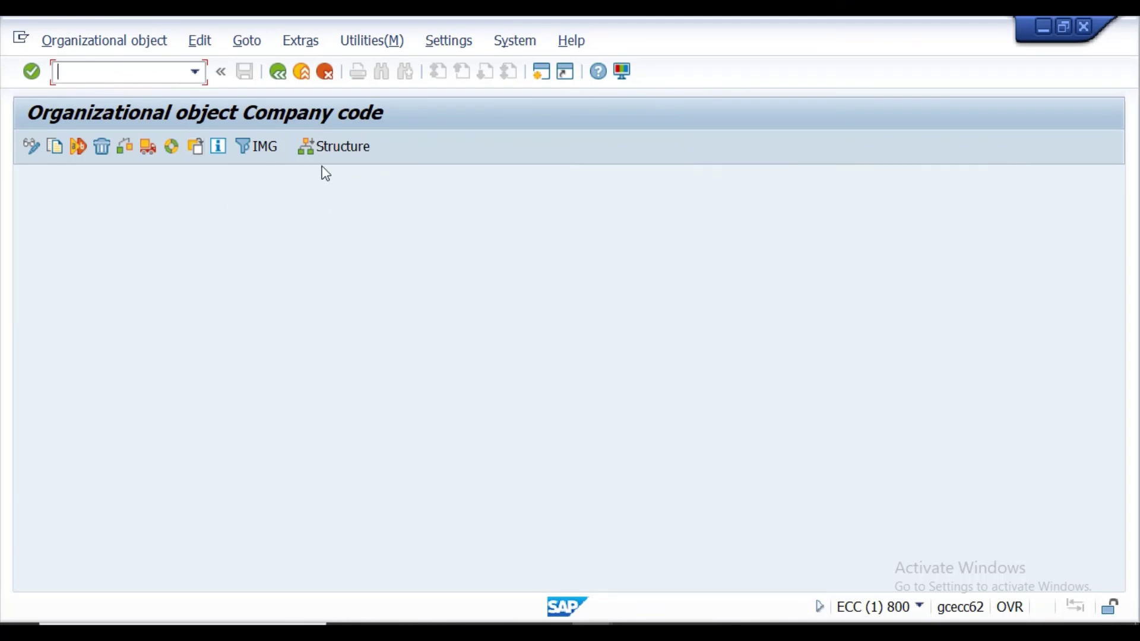
{"action": "left_click", "coordinate": [320, 148]}
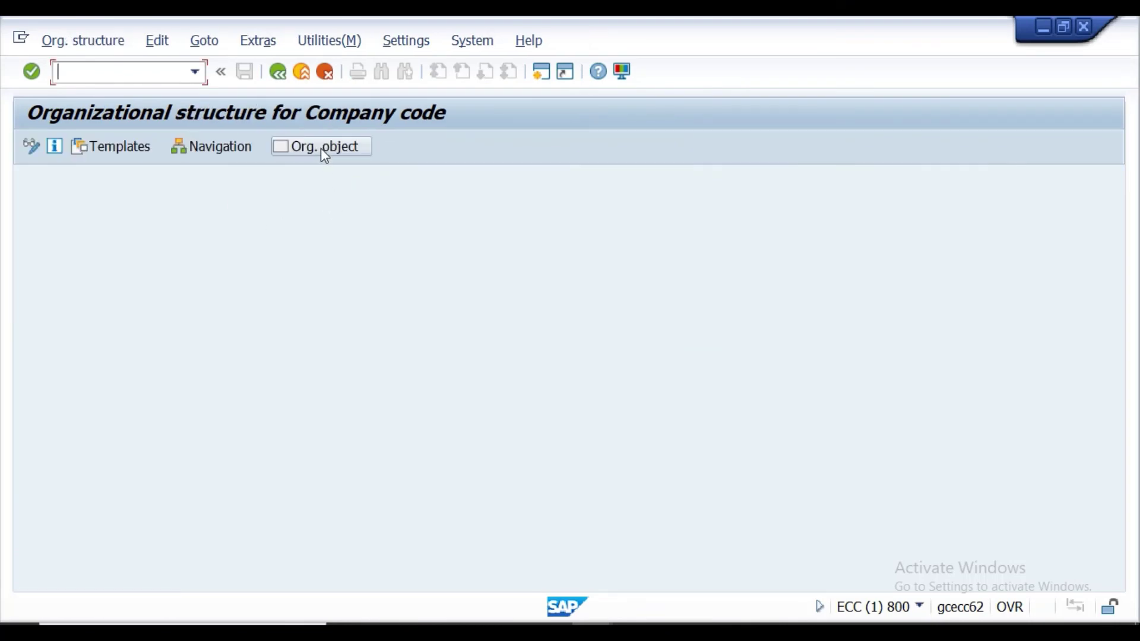
{"action": "left_click", "coordinate": [221, 149]}
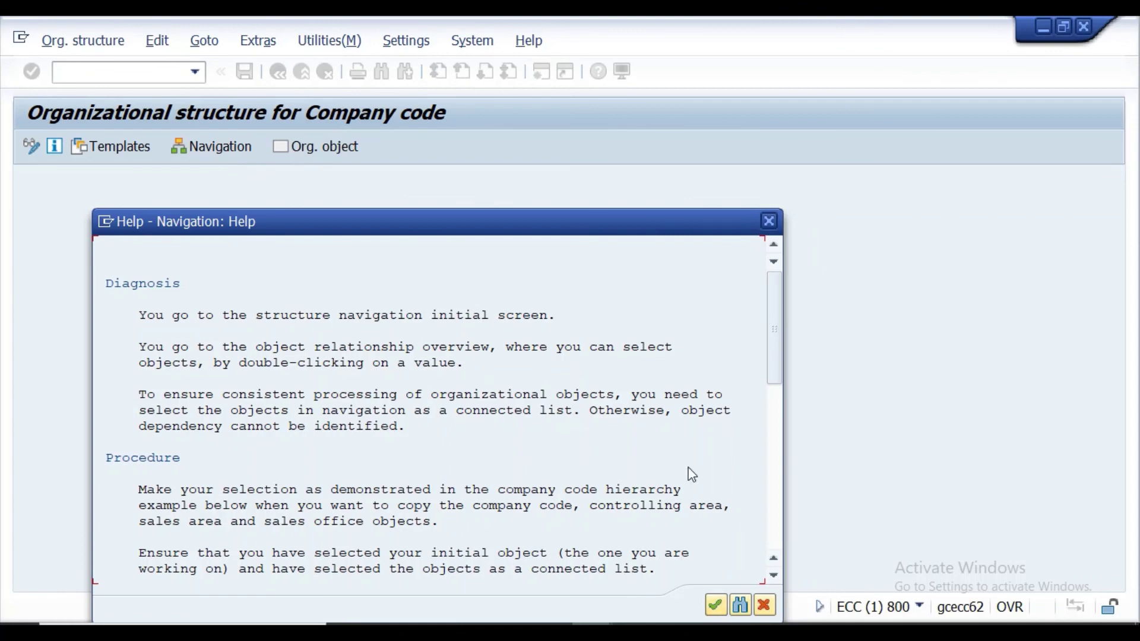
{"action": "left_click", "coordinate": [716, 604]}
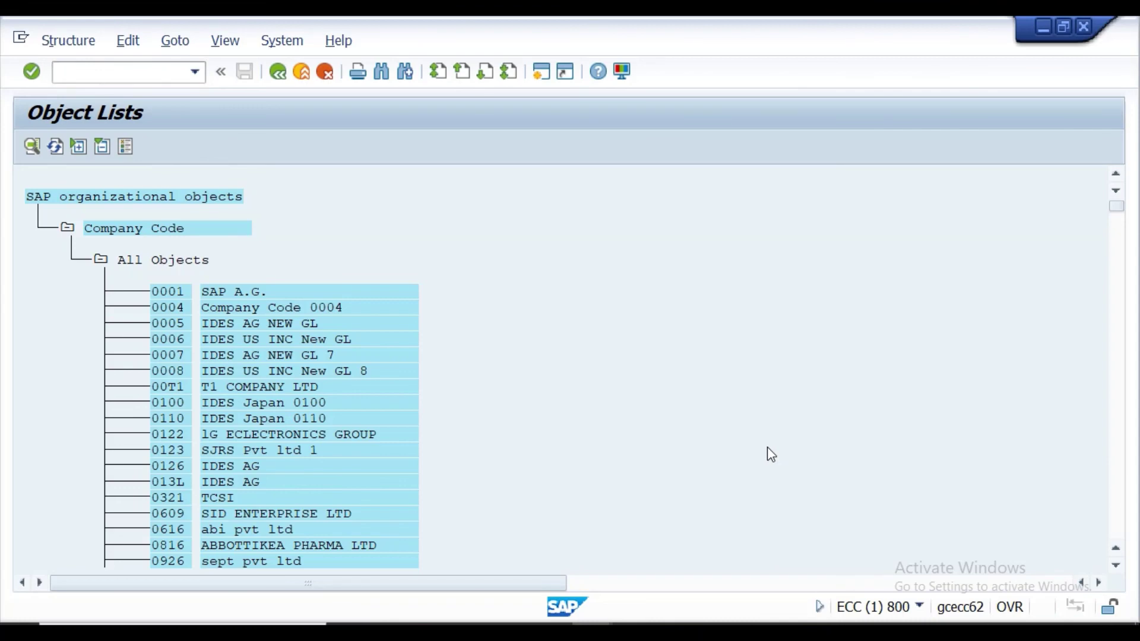
Find company code PPAN, open its navigation view, and expand purchasing orgs PPP1 and PPP2.
{"action": "key", "text": "ctrl+f"}
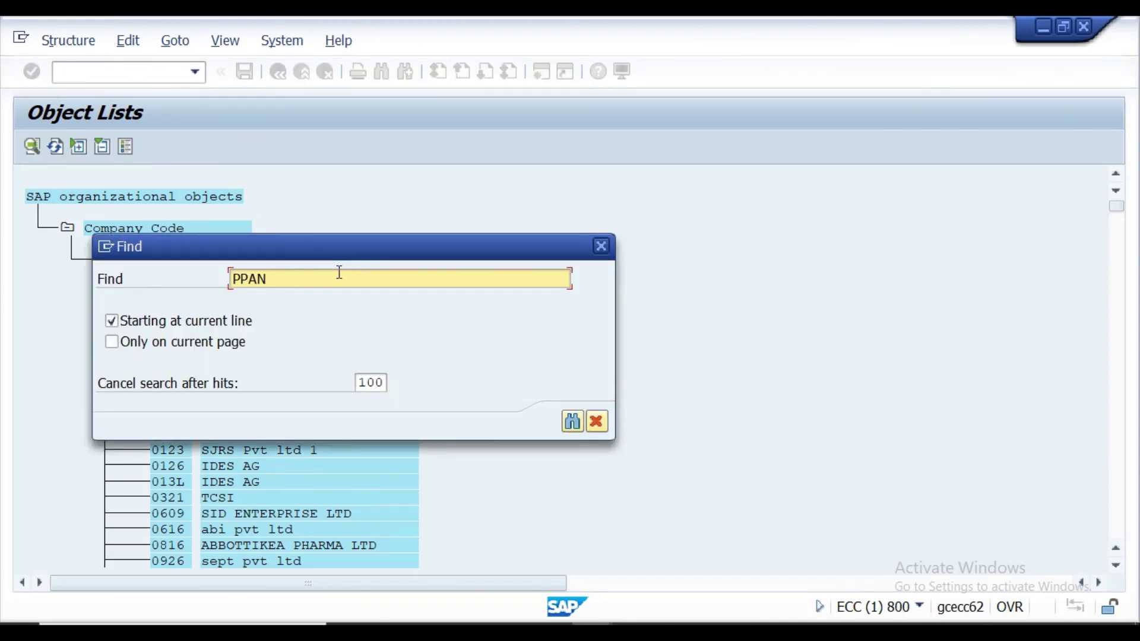
{"action": "left_click", "coordinate": [571, 421]}
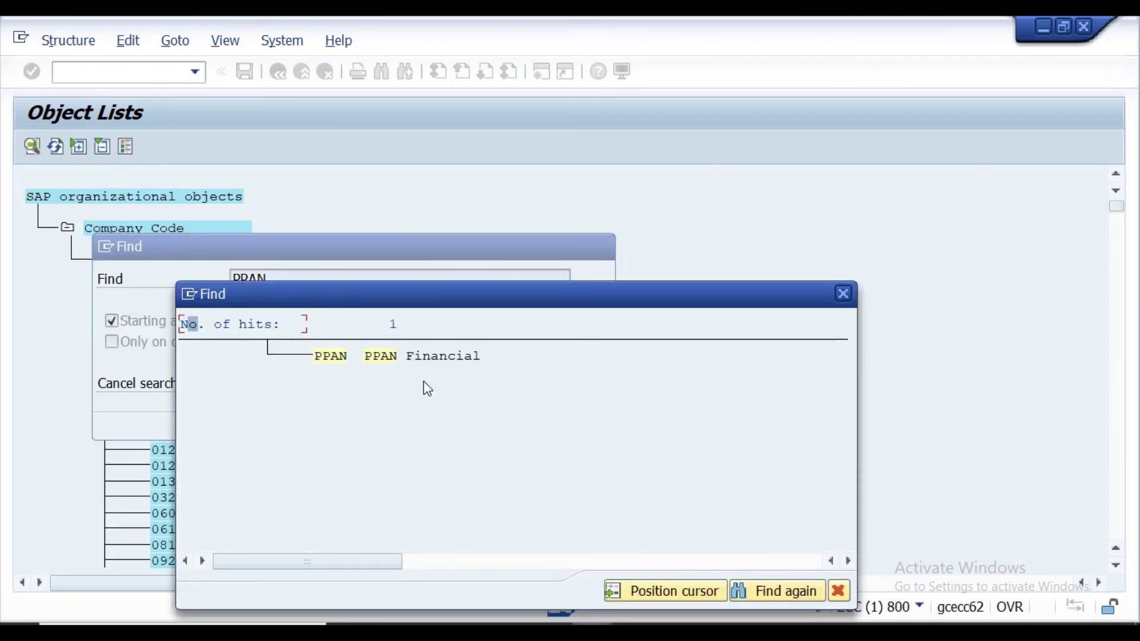
{"action": "left_click", "coordinate": [343, 360]}
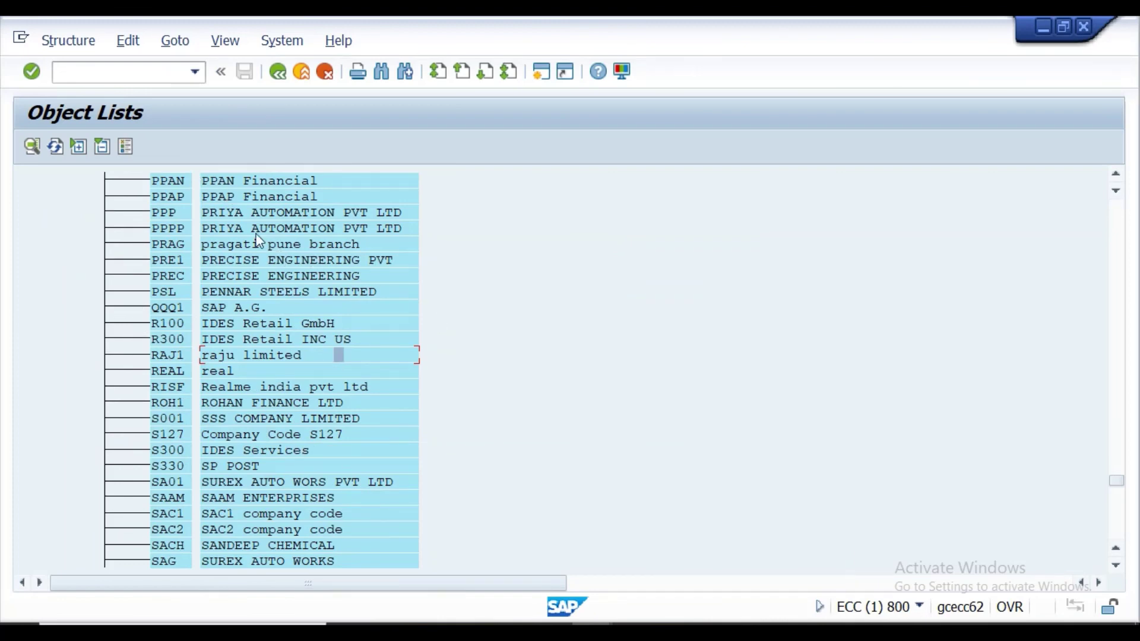
{"action": "double_click", "coordinate": [181, 184]}
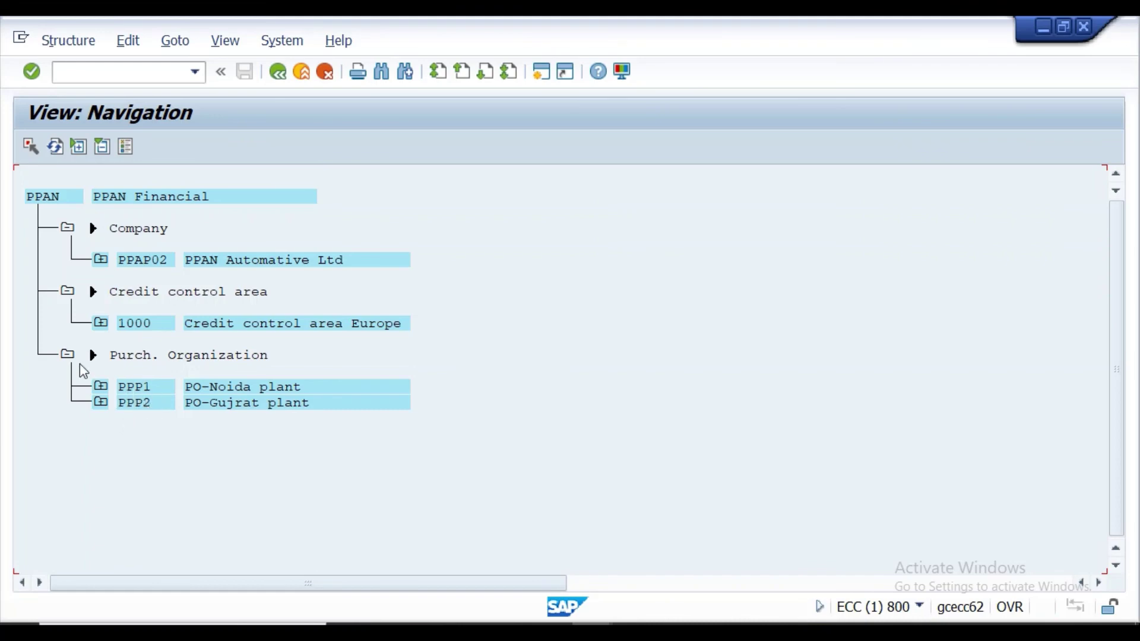
{"action": "left_click", "coordinate": [101, 387]}
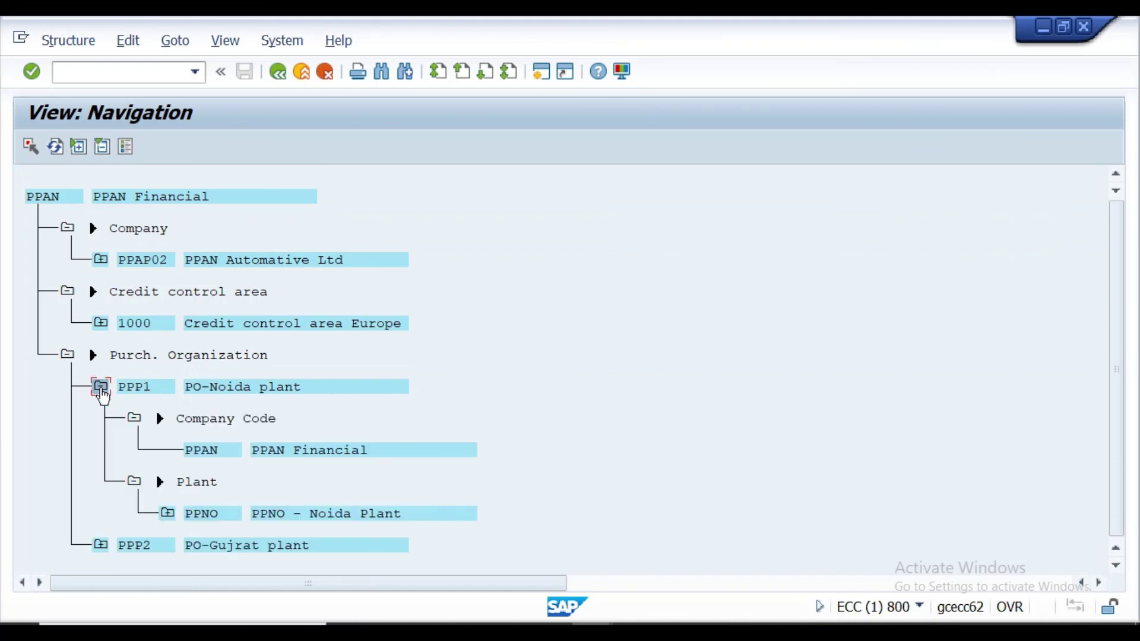
{"action": "left_click", "coordinate": [104, 547]}
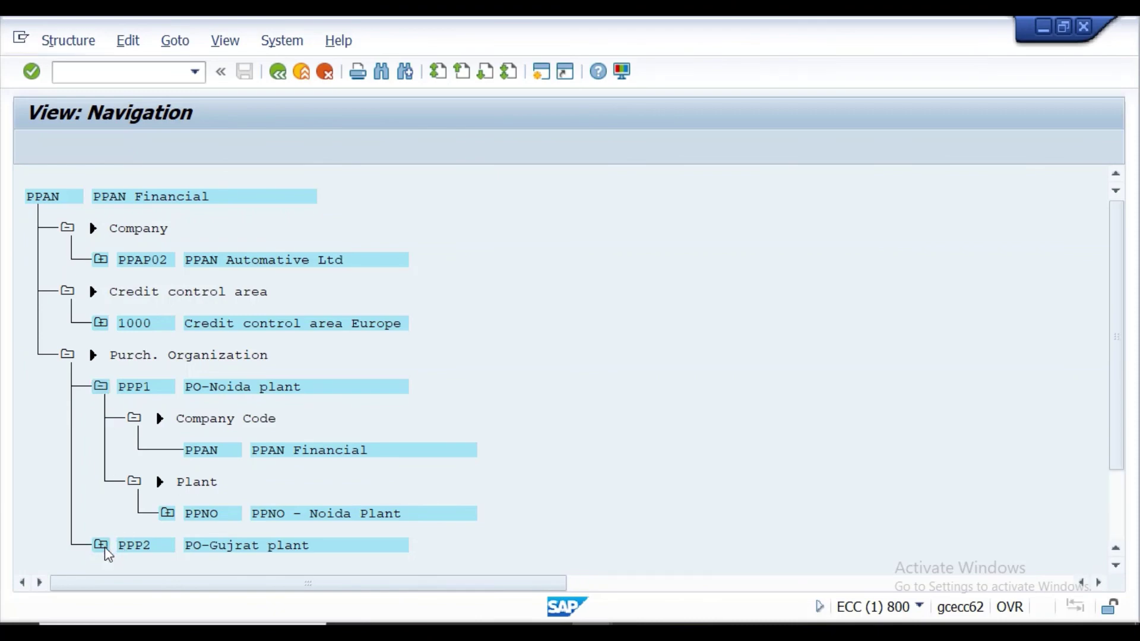